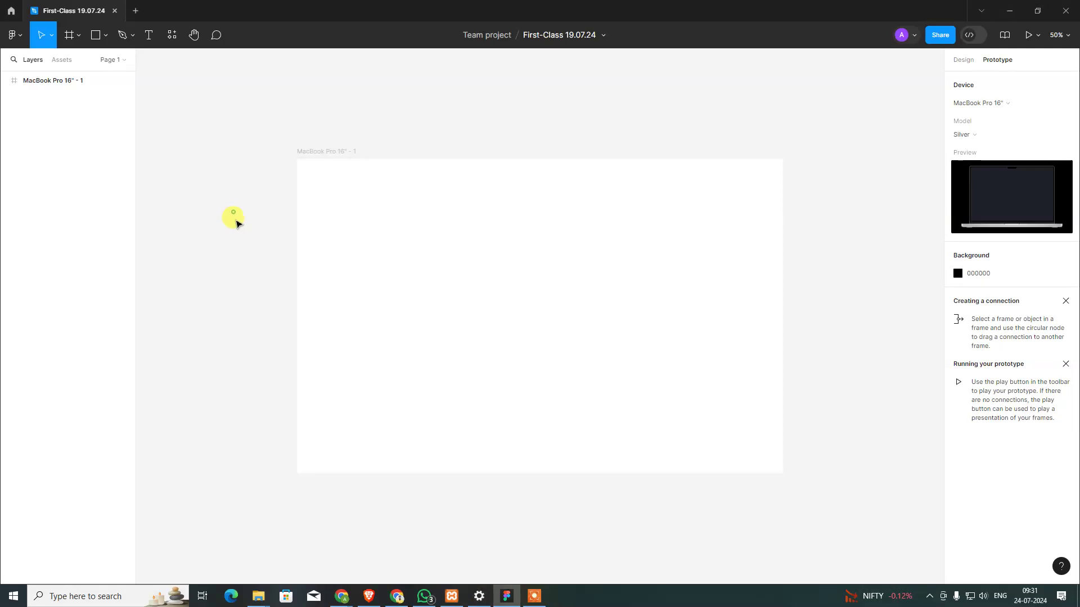
# - Draw a horizontal Line 1 across the upper part of the MacBook Pro 16" frame
pyautogui.click(105, 36)
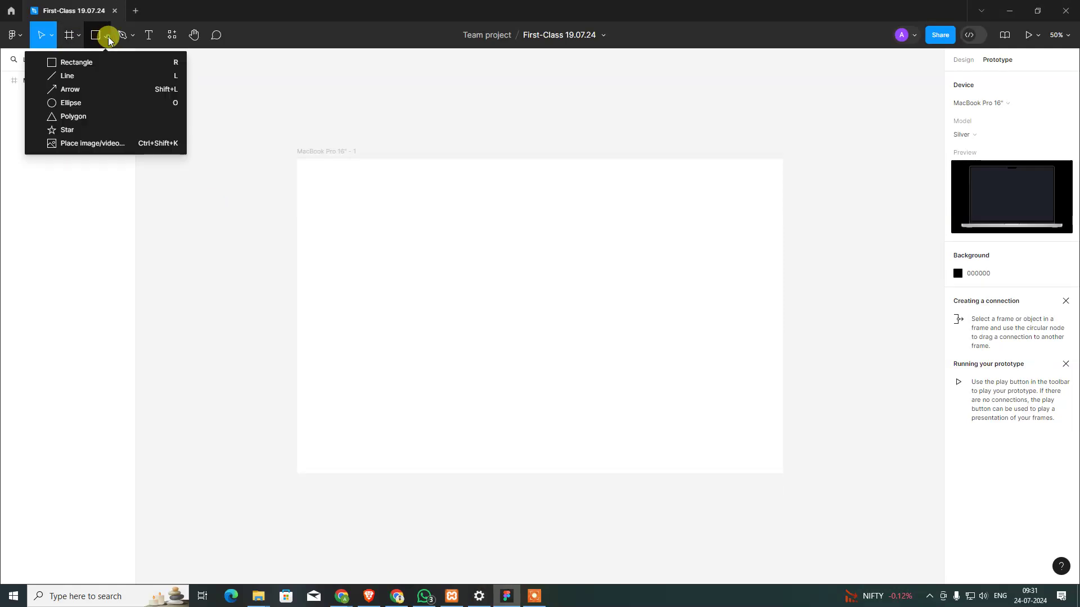
pyautogui.click(98, 75)
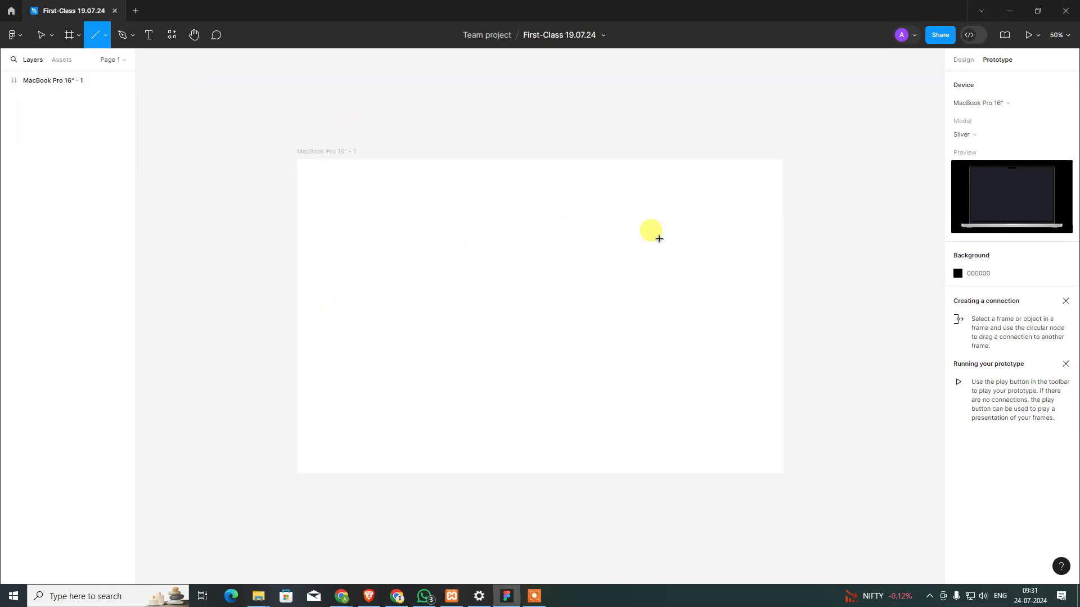
pyautogui.click(963, 60)
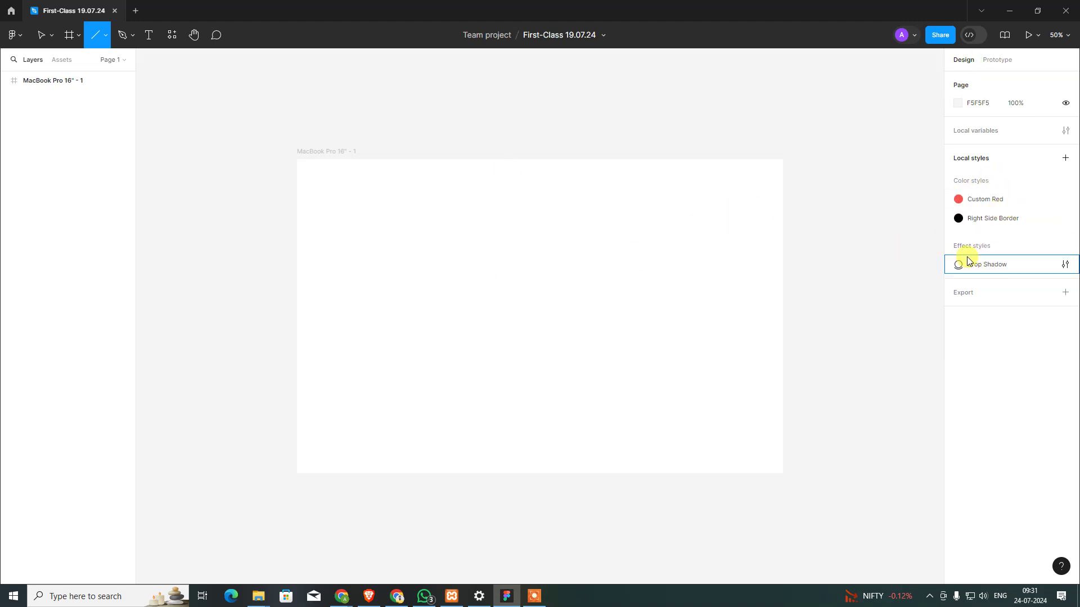
pyautogui.moveTo(425, 223); pyautogui.dragTo(633, 237)
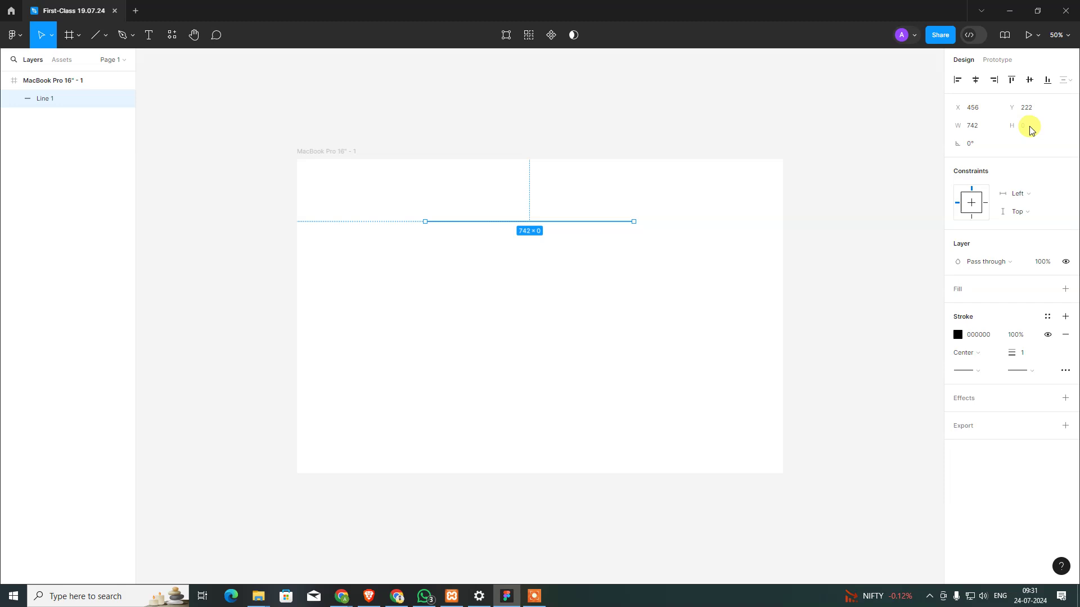
# - Set Line 1's width to exactly 800, correcting a brief 900 entry
pyautogui.click(988, 127)
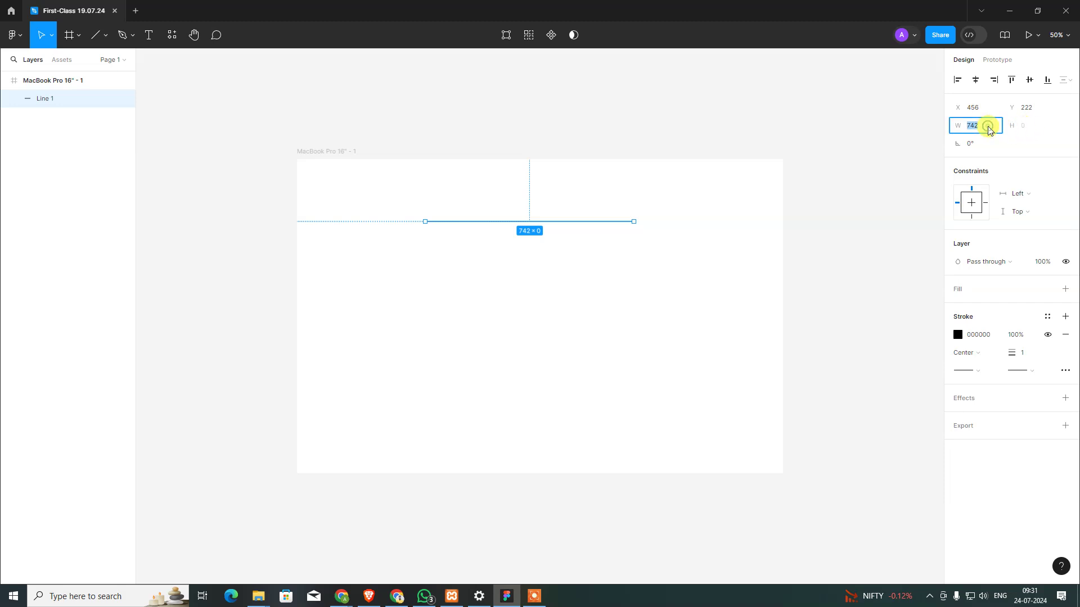
pyautogui.write('80')
pyautogui.press('Return')
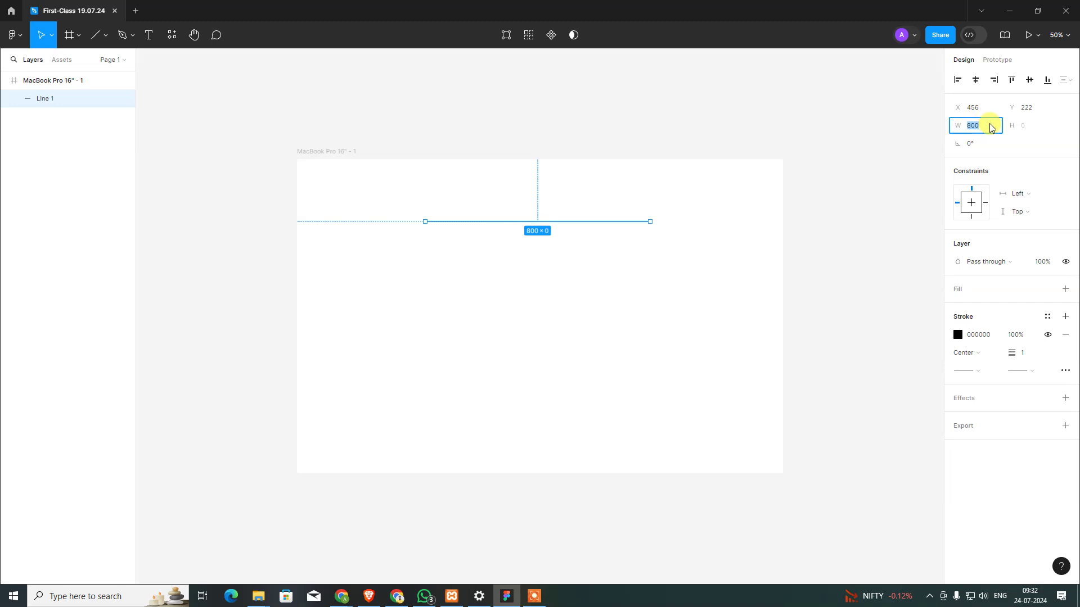
pyautogui.write('900')
pyautogui.press('Return')
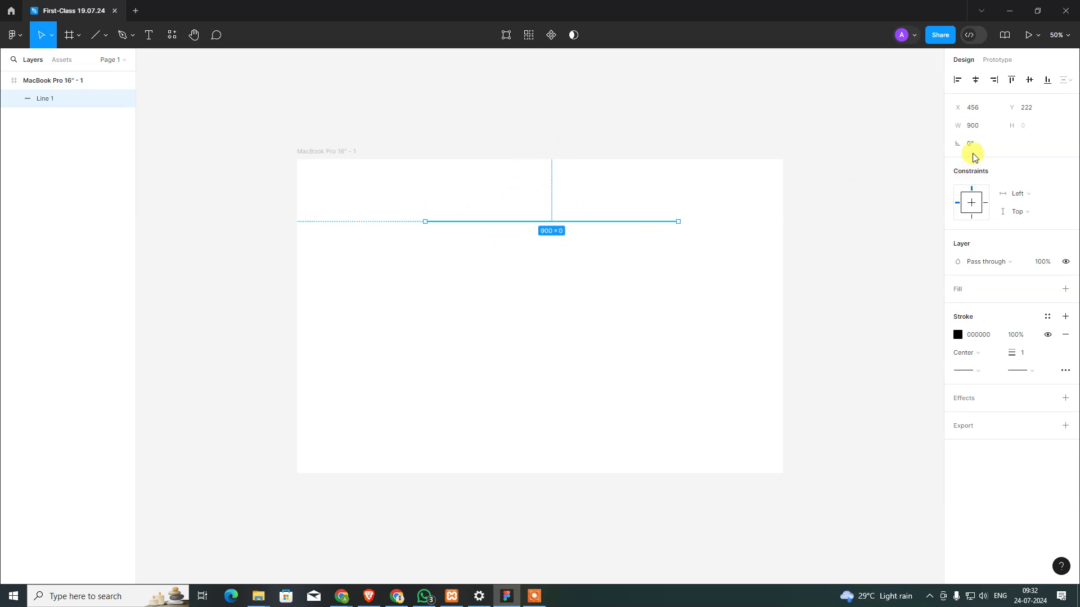
pyautogui.click(983, 126)
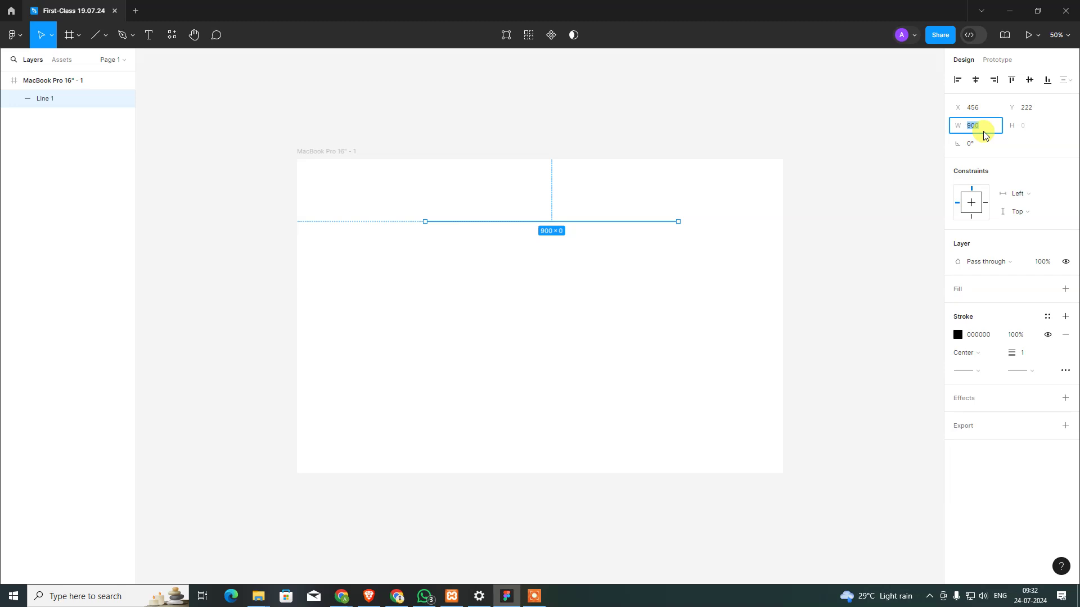
pyautogui.write('800')
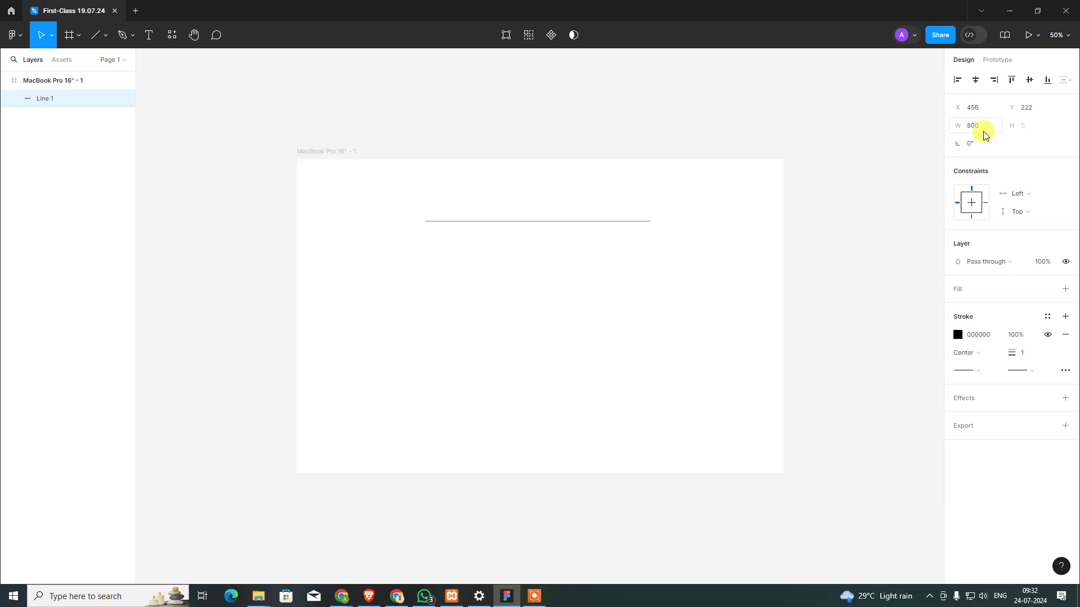
pyautogui.press('Return')
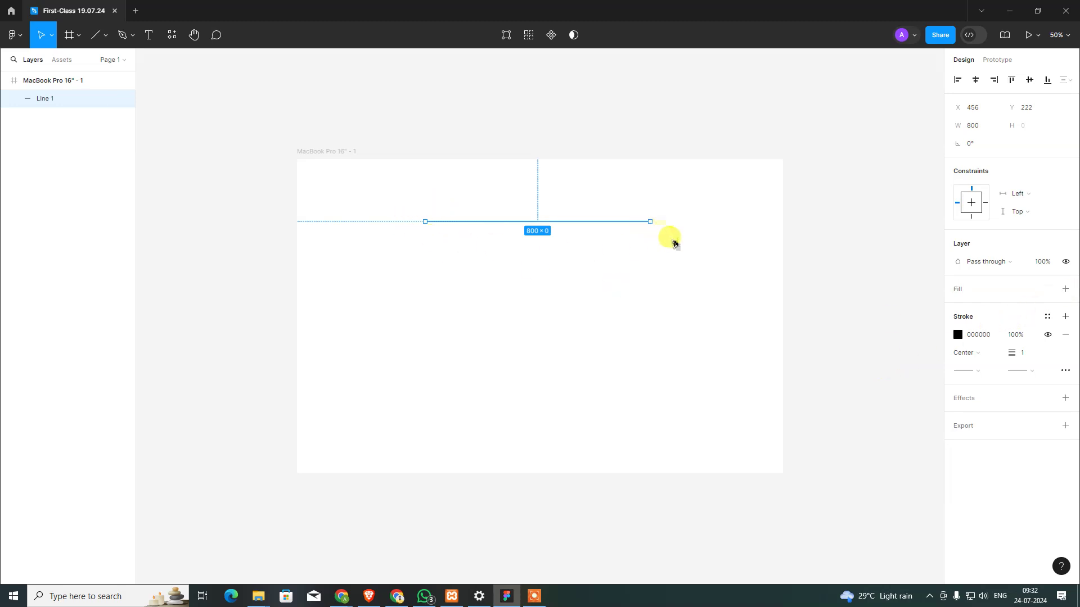
# - Give Line 1 a red FF0000 stroke of weight 10, keeping Center position
pyautogui.click(958, 336)
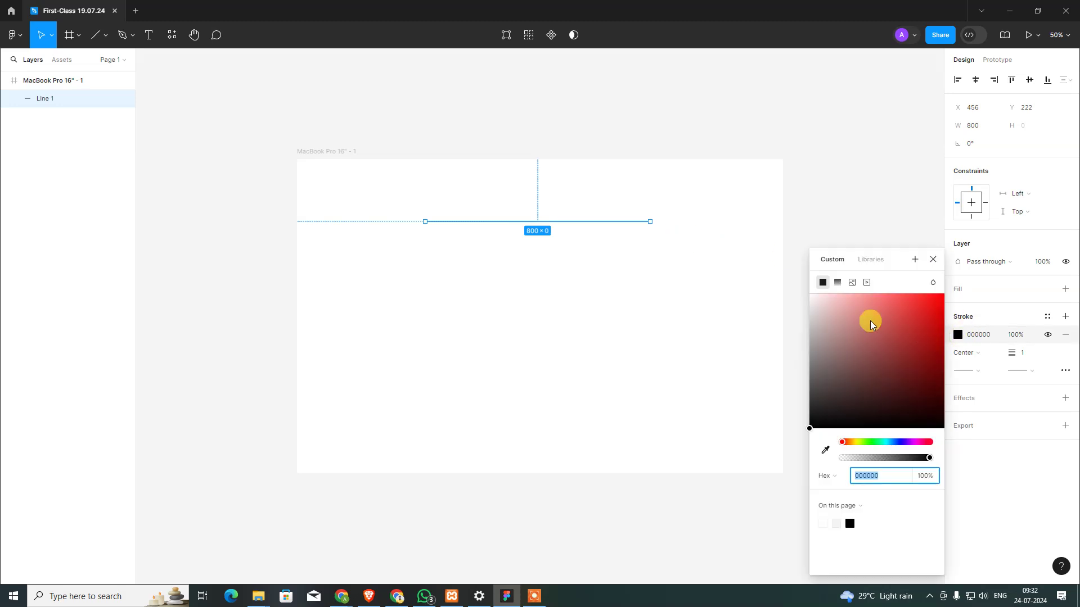
pyautogui.moveTo(869, 319); pyautogui.dragTo(936, 298)
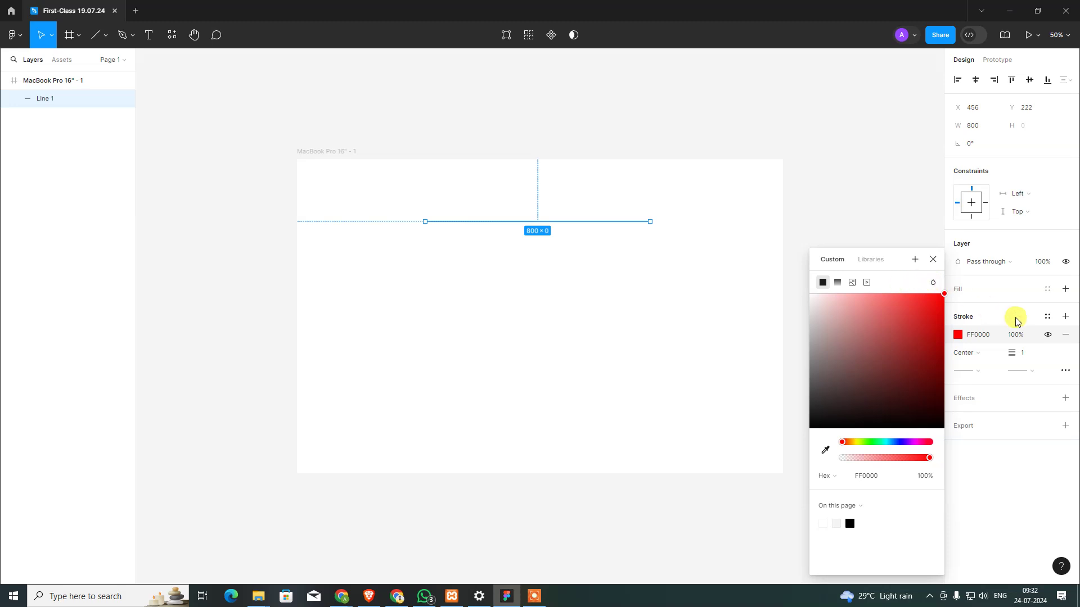
pyautogui.click(1017, 291)
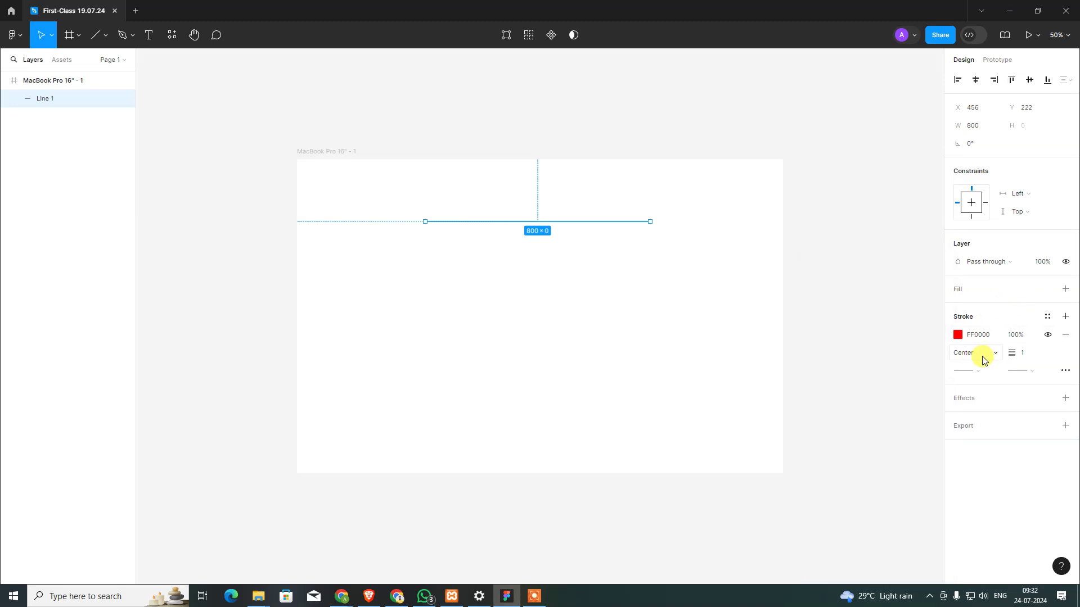
pyautogui.click(983, 354)
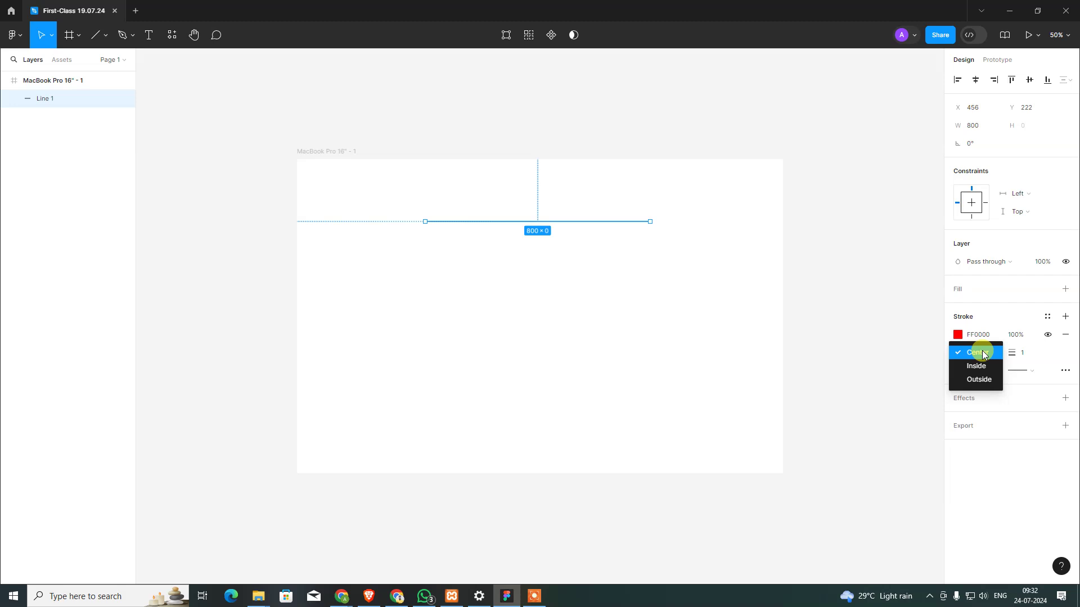
pyautogui.click(610, 296)
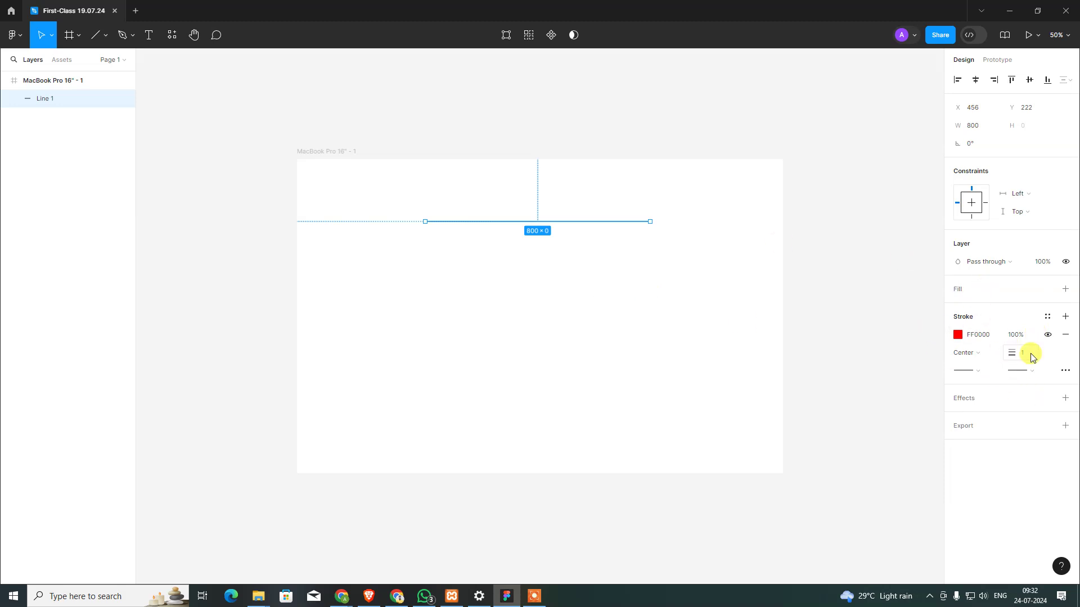
pyautogui.write('0')
pyautogui.press('Return')
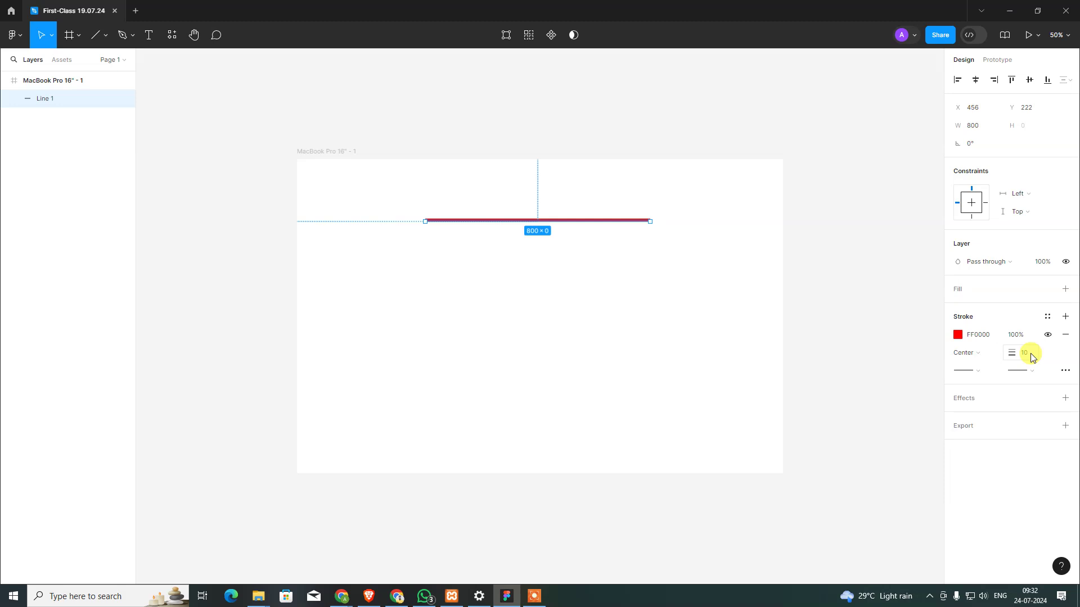
pyautogui.click(978, 371)
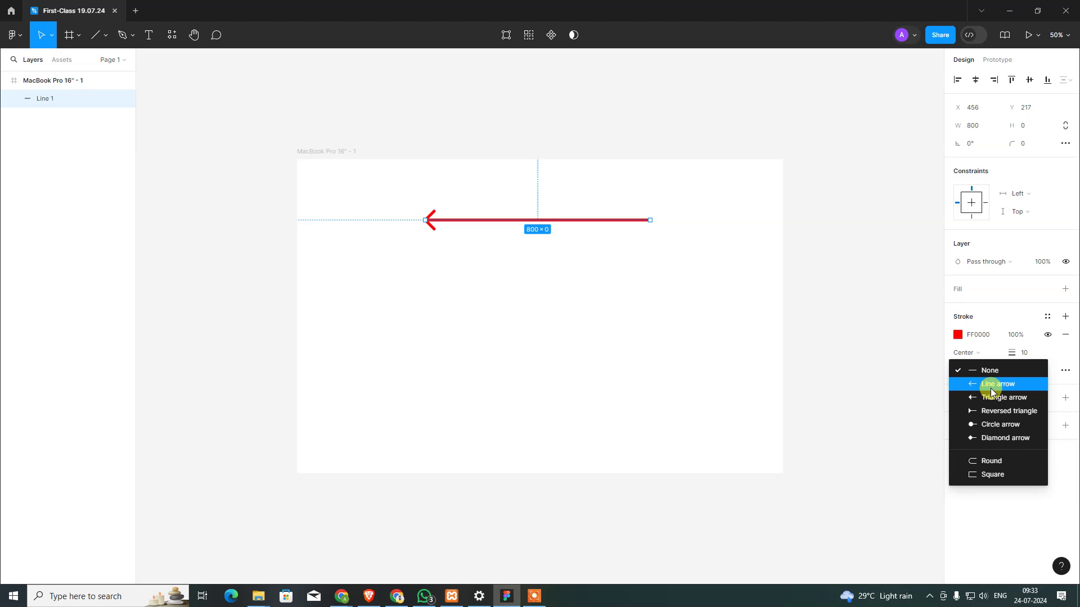
# - Preview arrow caps on both line ends, leaving start and end at None, then deselect
pyautogui.click(1037, 372)
pyautogui.click(1036, 372)
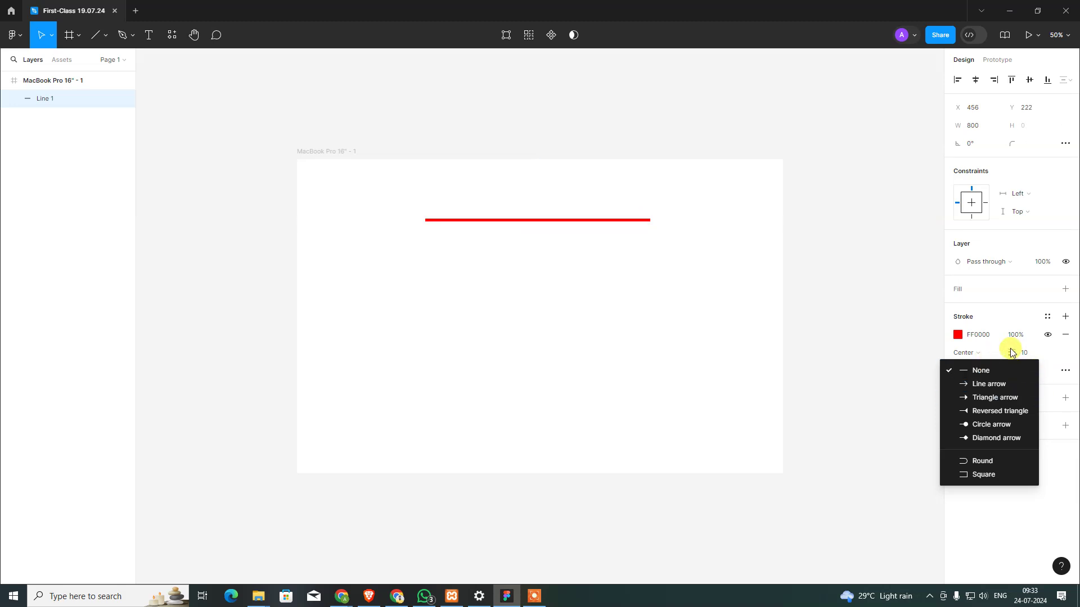
pyautogui.click(1054, 348)
pyautogui.click(973, 364)
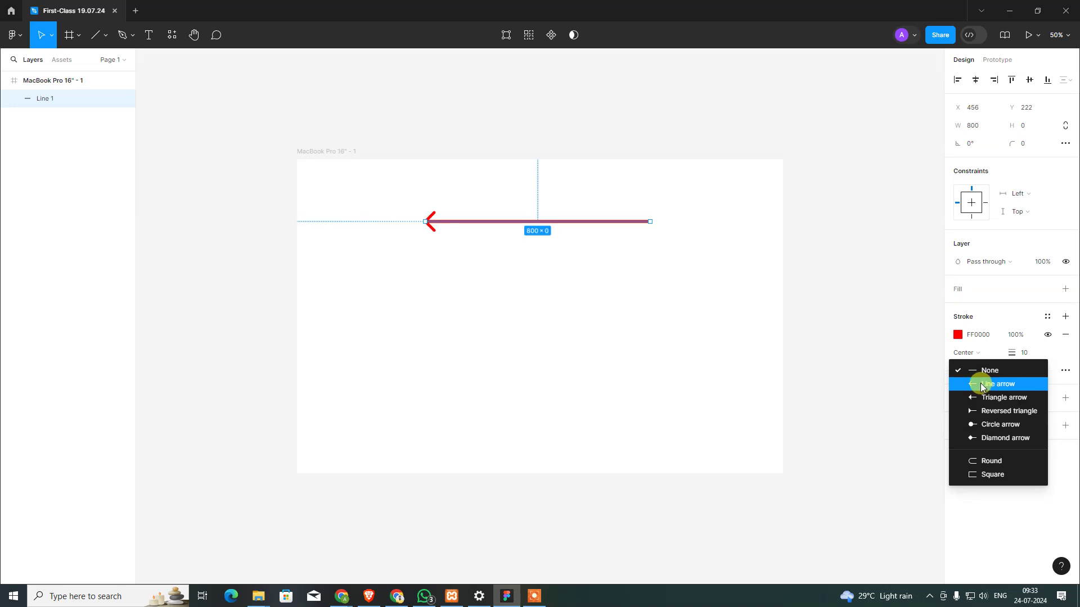
pyautogui.click(1037, 371)
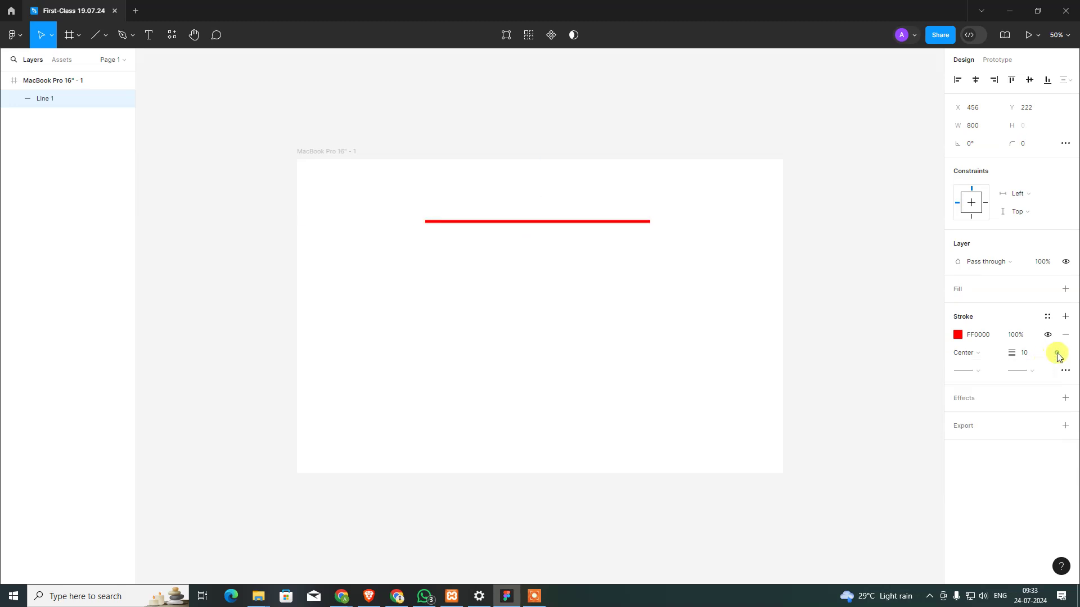
pyautogui.click(1055, 352)
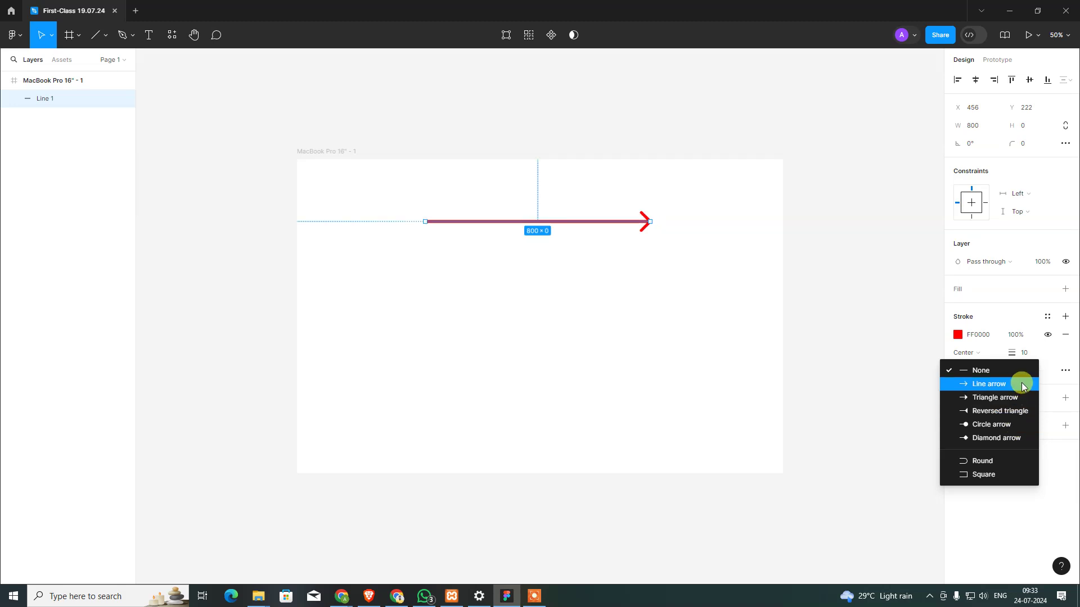
pyautogui.click(994, 516)
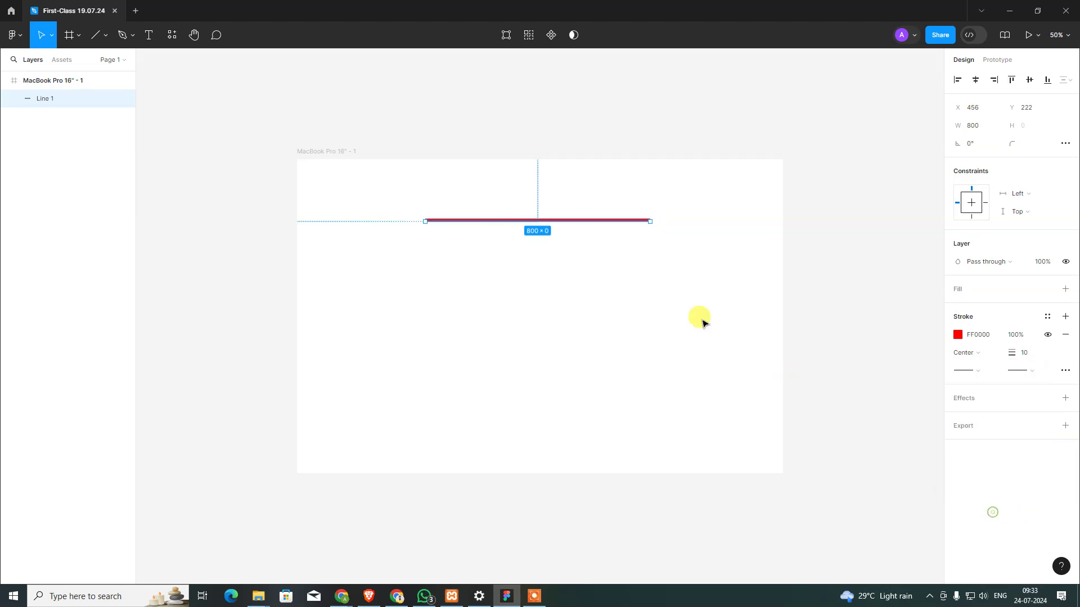
pyautogui.click(676, 293)
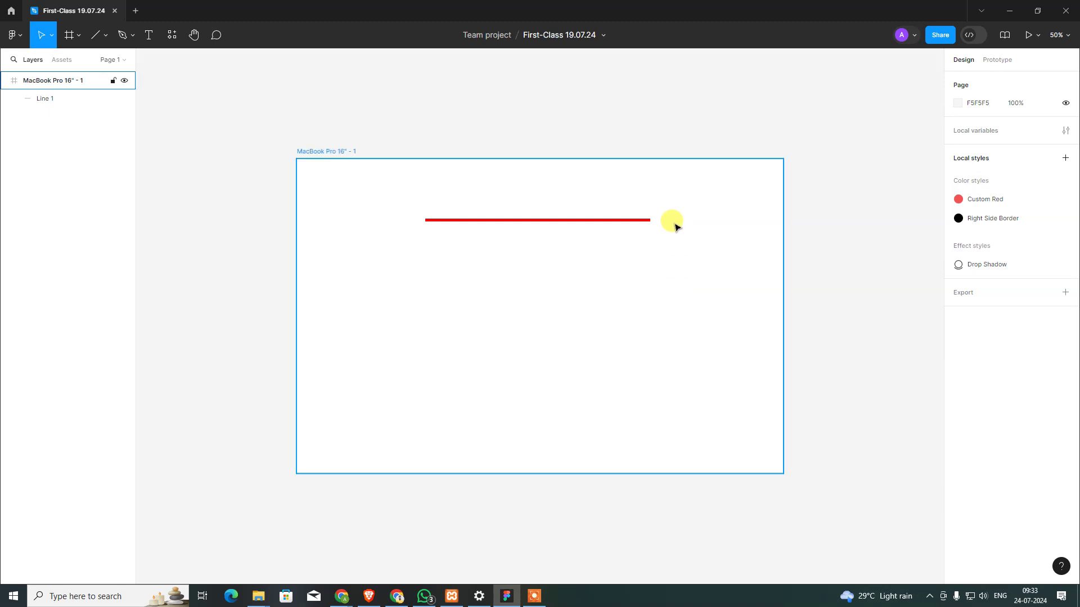
# - Zoom in on the frame and select the red line, checking its stroke position
pyautogui.hotkey('ctrl', '+')
pyautogui.hotkey('ctrl', '+')
pyautogui.hotkey('ctrl', '+')
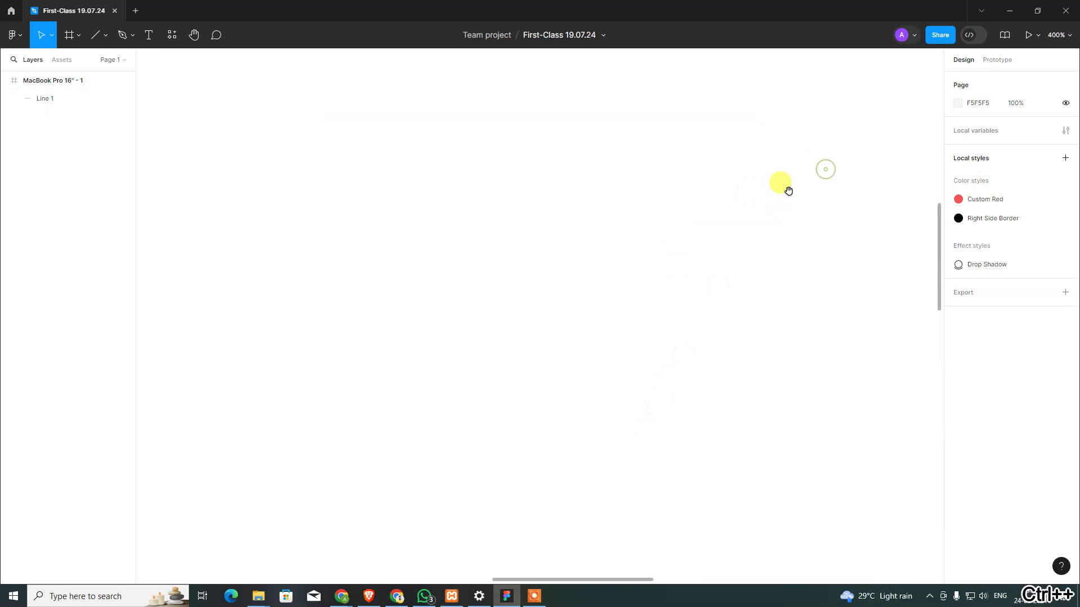
pyautogui.hscroll(3, 653, 264)
pyautogui.click(681, 276)
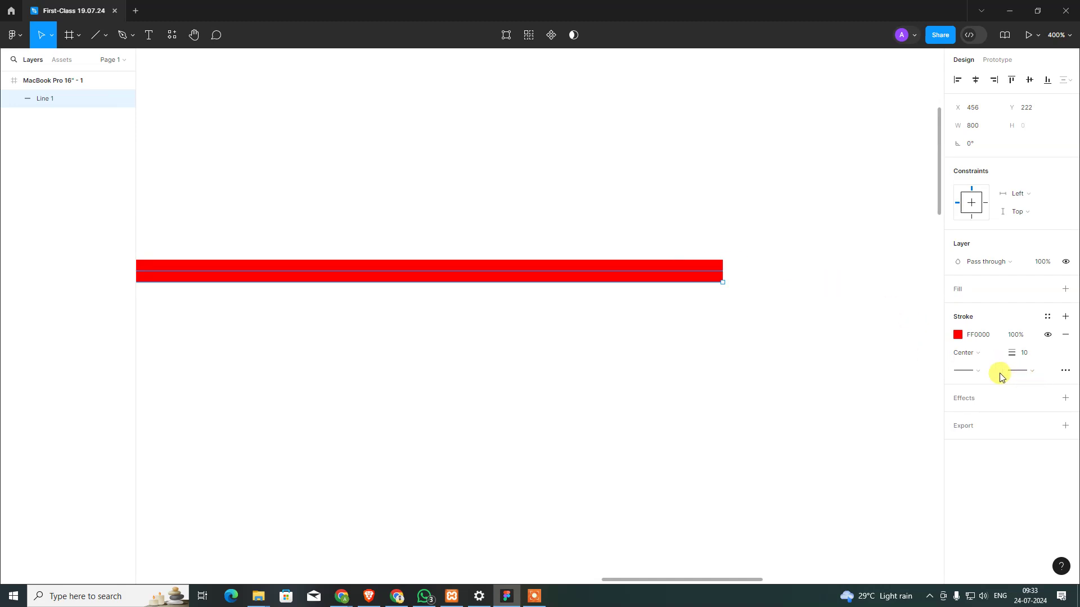
pyautogui.click(979, 353)
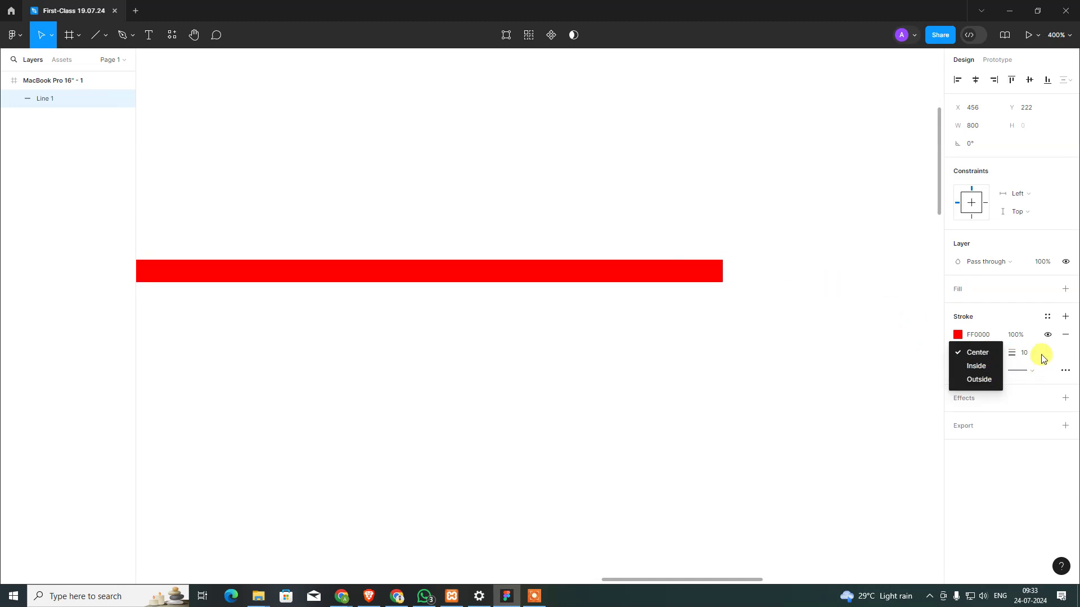
pyautogui.click(1042, 359)
# - Try Round and Square start caps, then set the start cap to None and zoom out
pyautogui.click(970, 369)
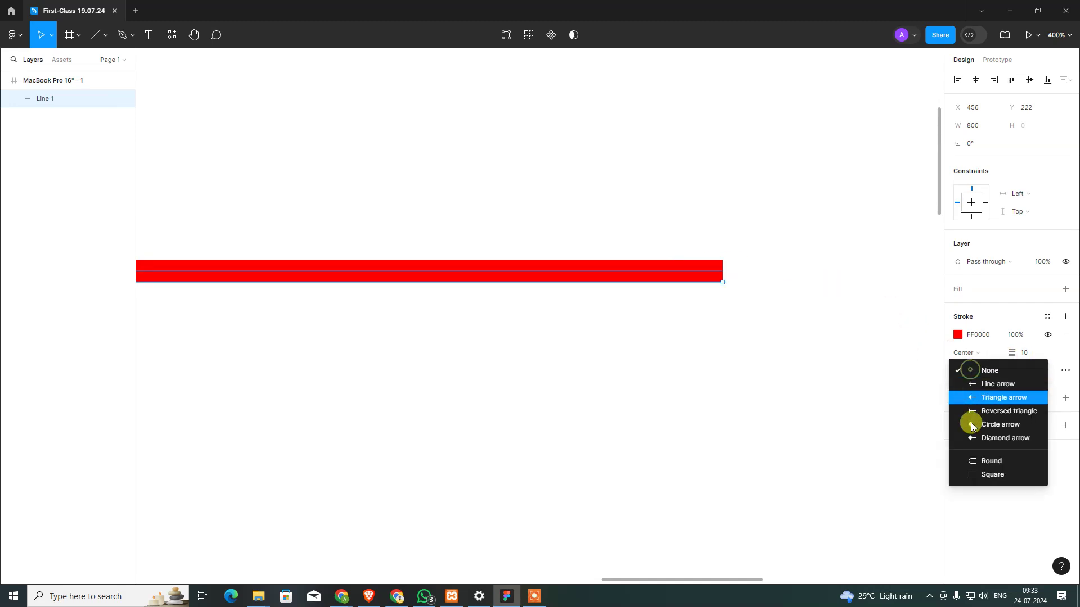
pyautogui.click(981, 464)
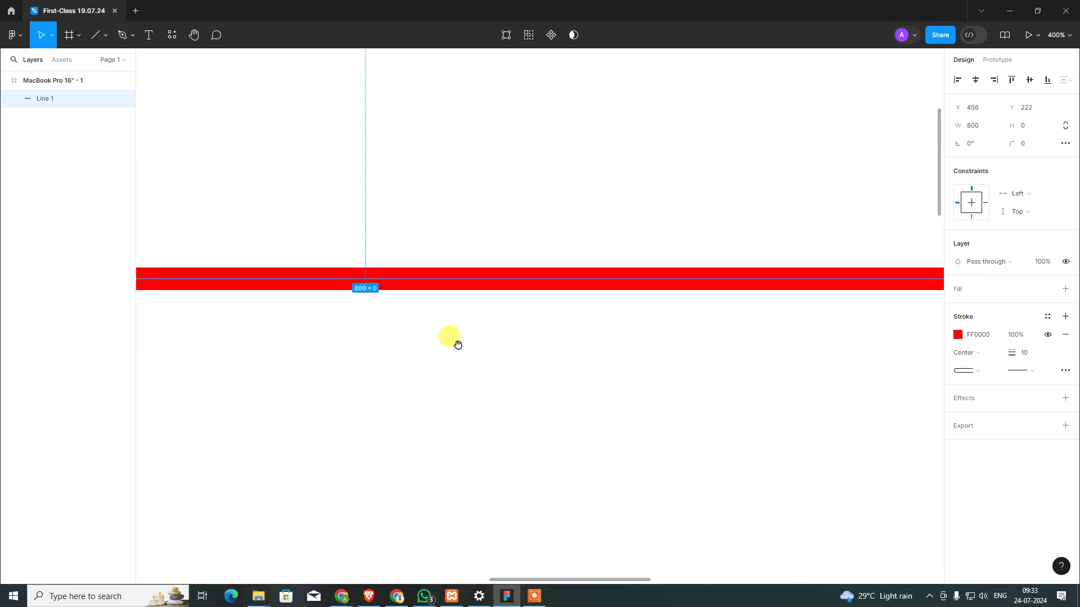
pyautogui.moveTo(453, 343); pyautogui.dragTo(868, 366)
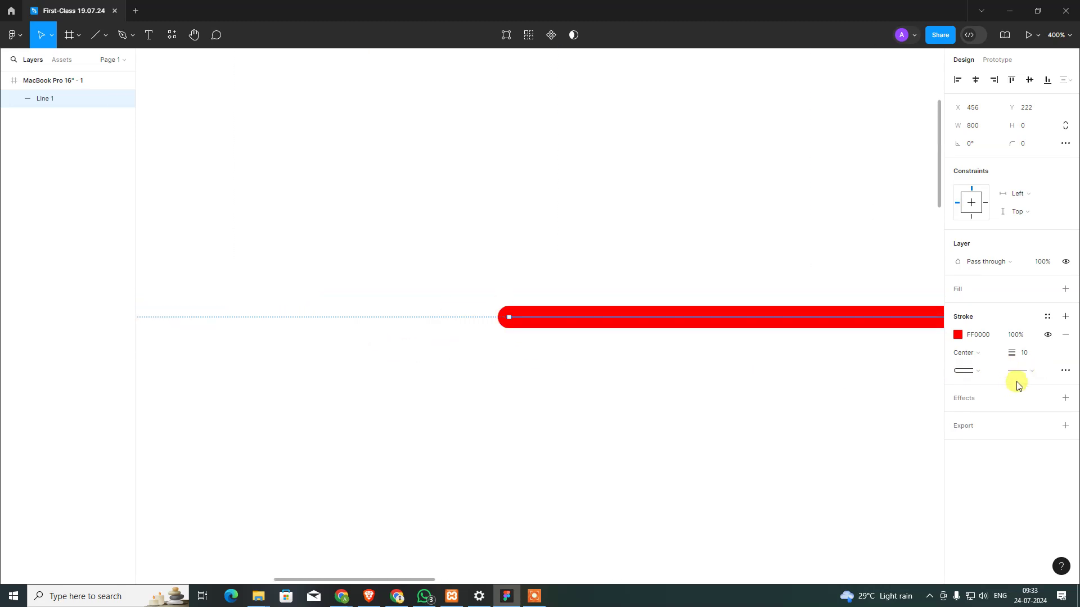
pyautogui.click(979, 375)
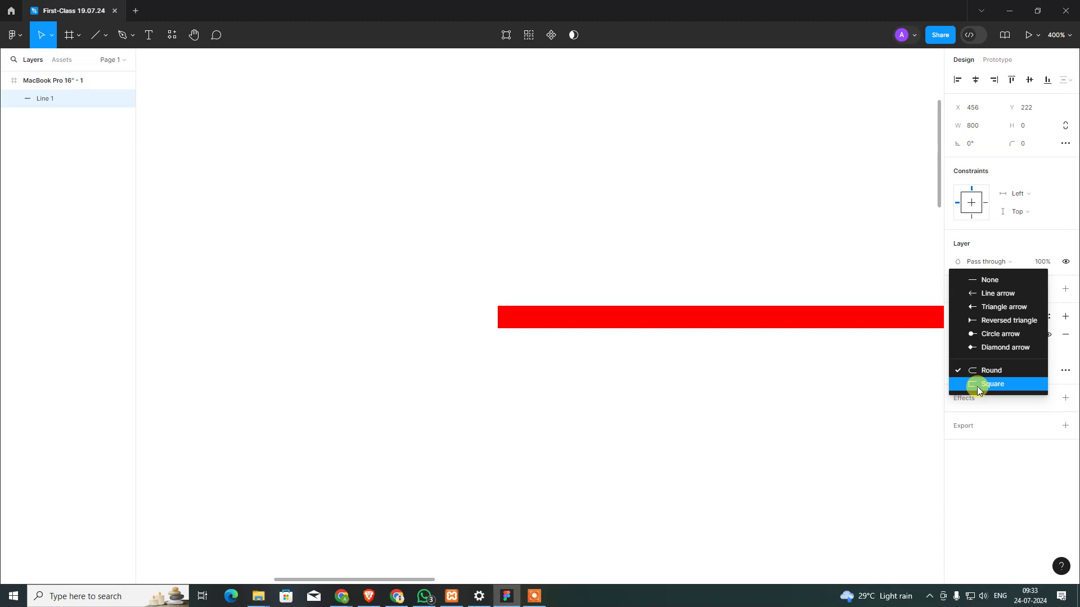
pyautogui.click(977, 386)
pyautogui.click(981, 370)
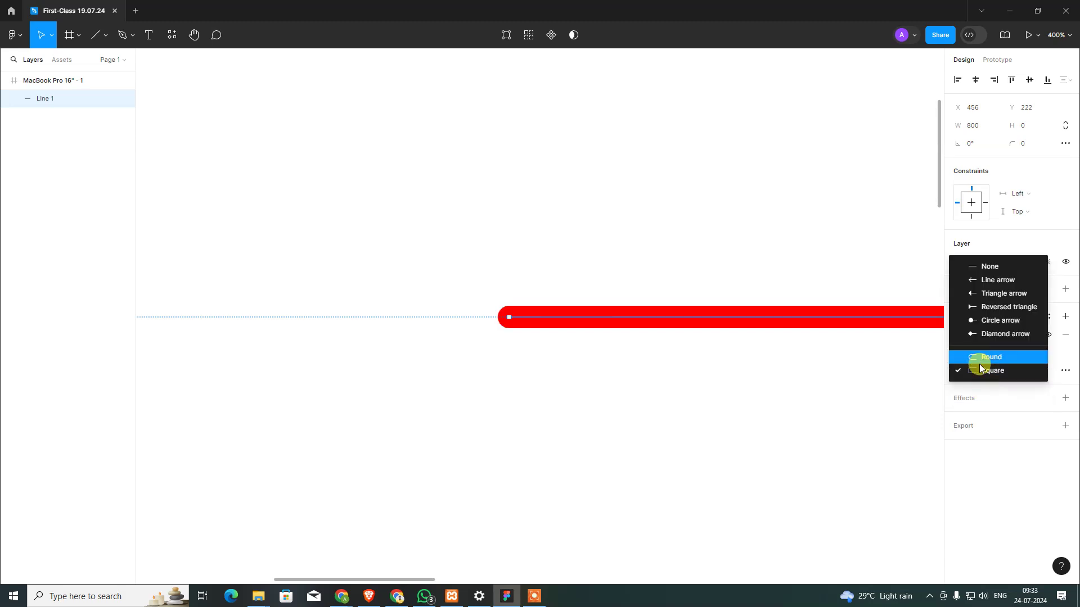
pyautogui.click(987, 266)
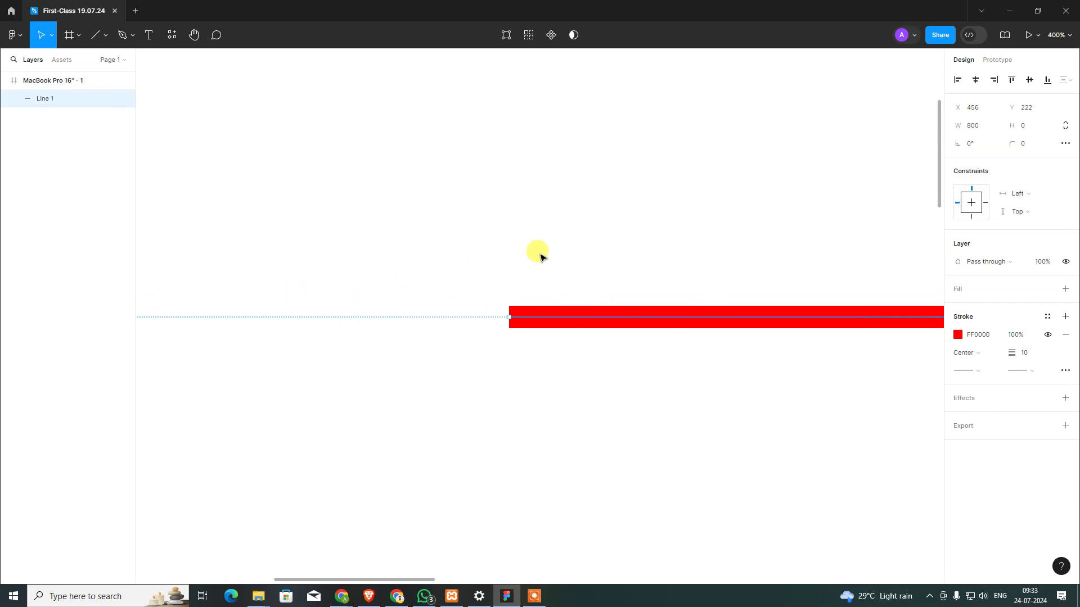
pyautogui.hotkey('ctrl', '-')
pyautogui.hotkey('ctrl', '-')
pyautogui.hotkey('ctrl', '-')
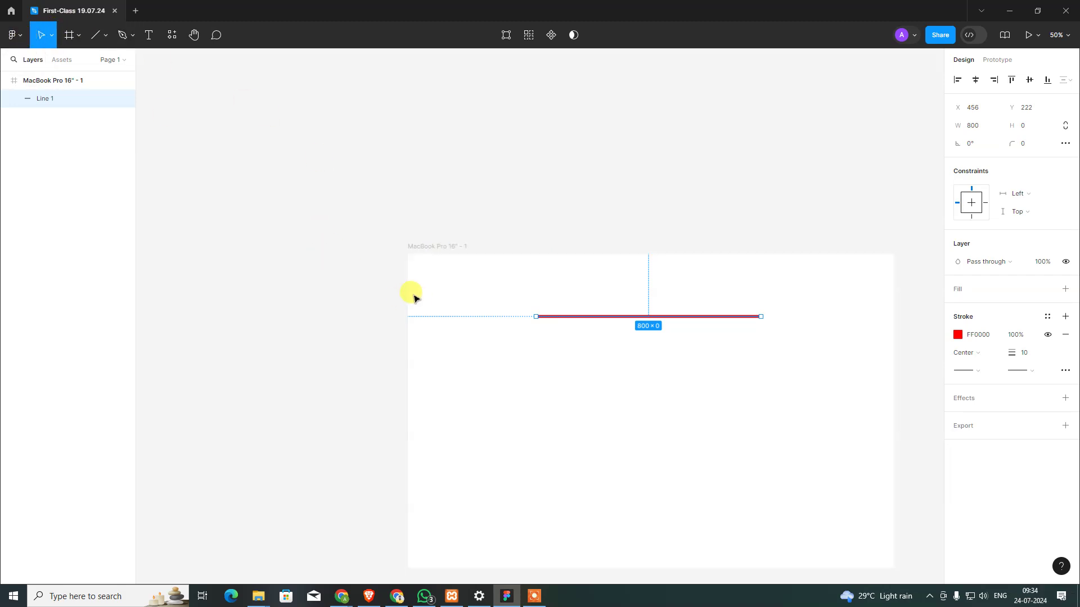
# - Turn on rulers and place a vertical guide at the red line's left end (x 456)
pyautogui.click(12, 35)
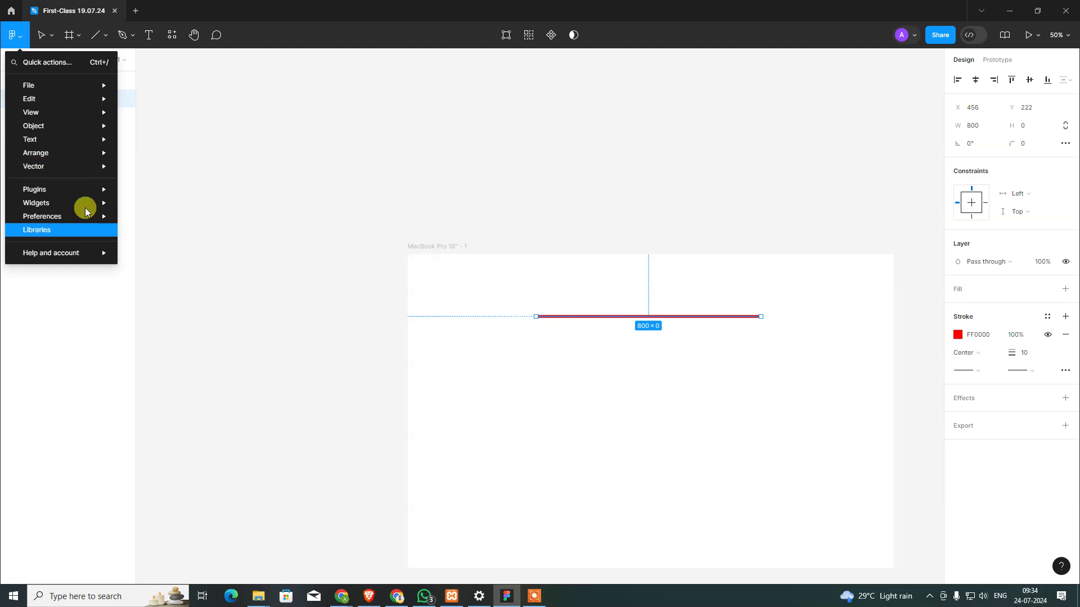
pyautogui.moveTo(30, 112)
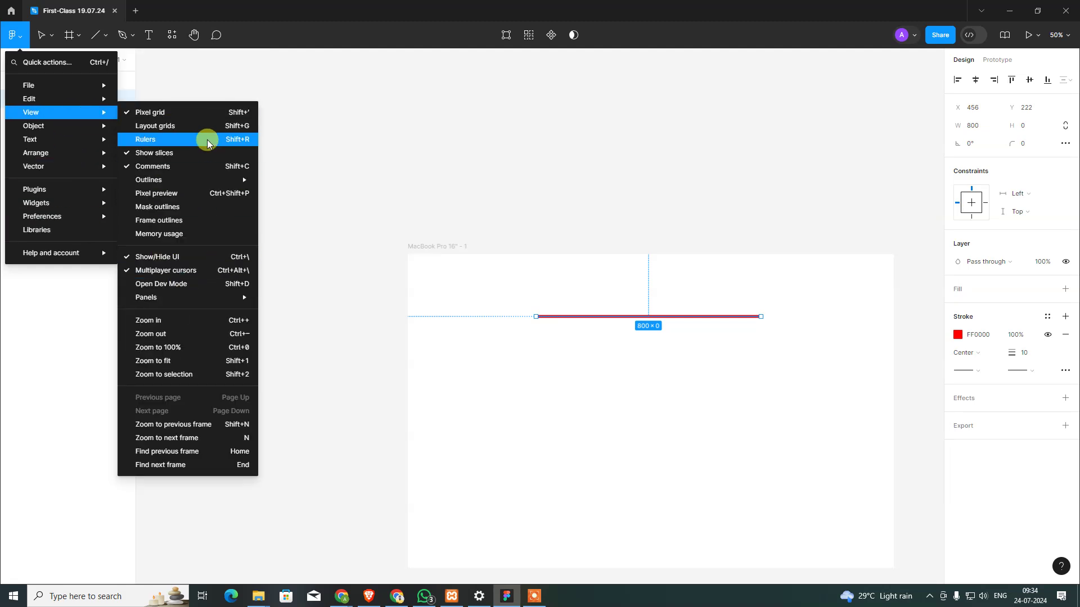
pyautogui.click(209, 139)
pyautogui.moveTo(143, 314); pyautogui.dragTo(460, 372)
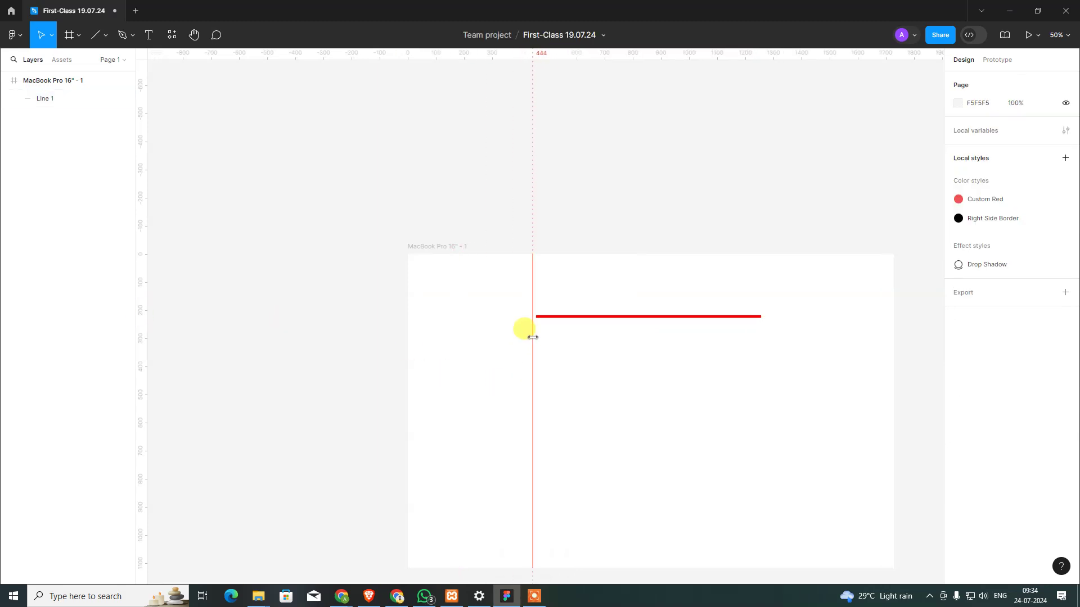
pyautogui.moveTo(460, 372); pyautogui.dragTo(536, 324)
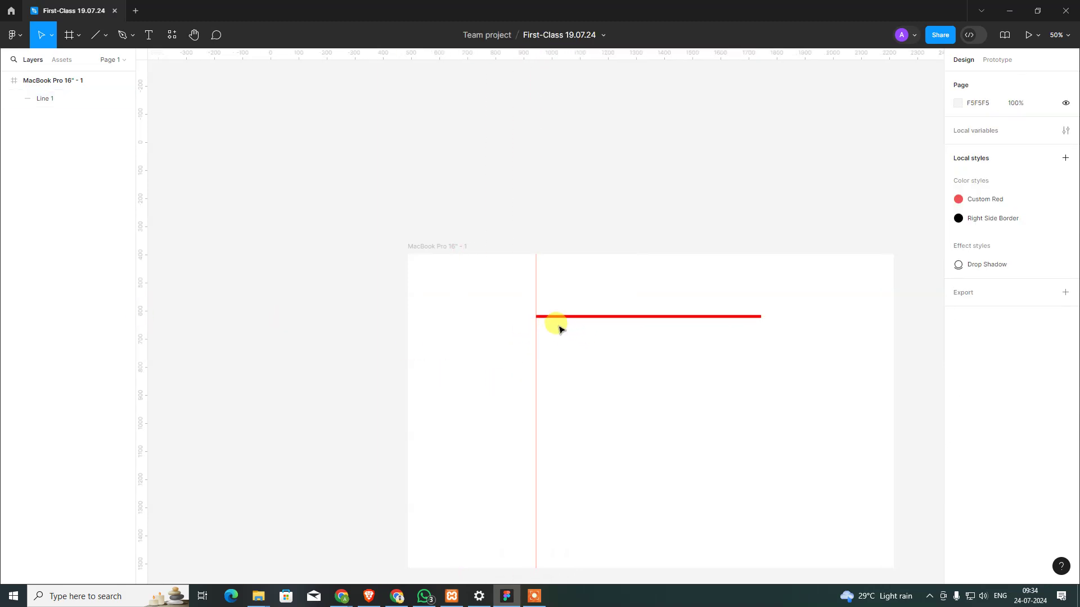
# - Zoom in on the line's start, try a Round cap, then set it back to None
pyautogui.hotkey('ctrl', 'space')
pyautogui.hotkey('ctrl', '+')
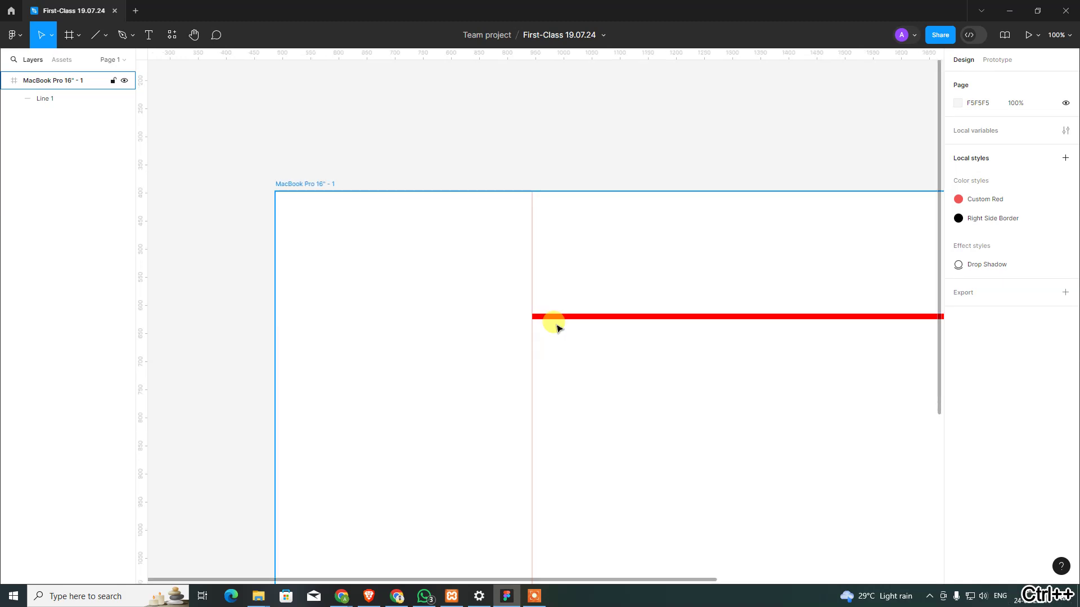
pyautogui.hotkey('ctrl', '+')
pyautogui.hotkey('ctrl', '+')
pyautogui.hotkey('ctrl', '+')
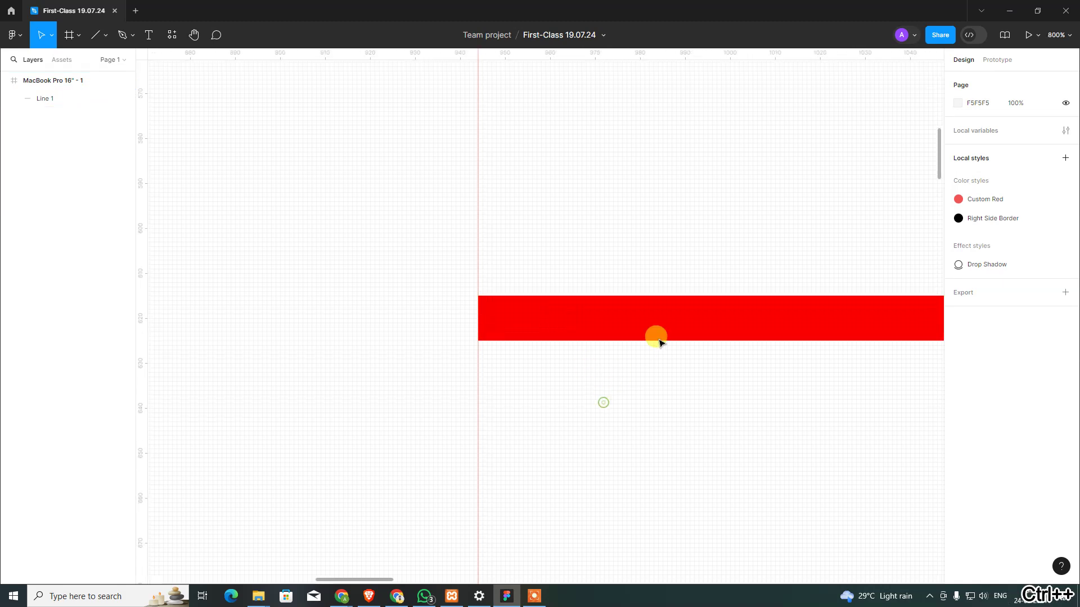
pyautogui.click(655, 336)
pyautogui.click(978, 370)
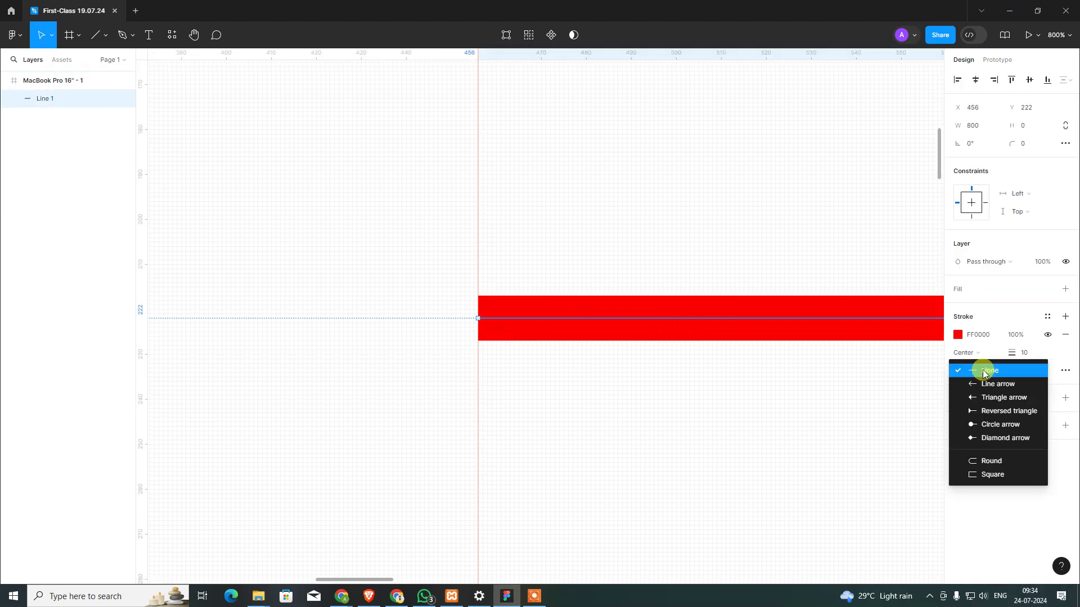
pyautogui.click(980, 461)
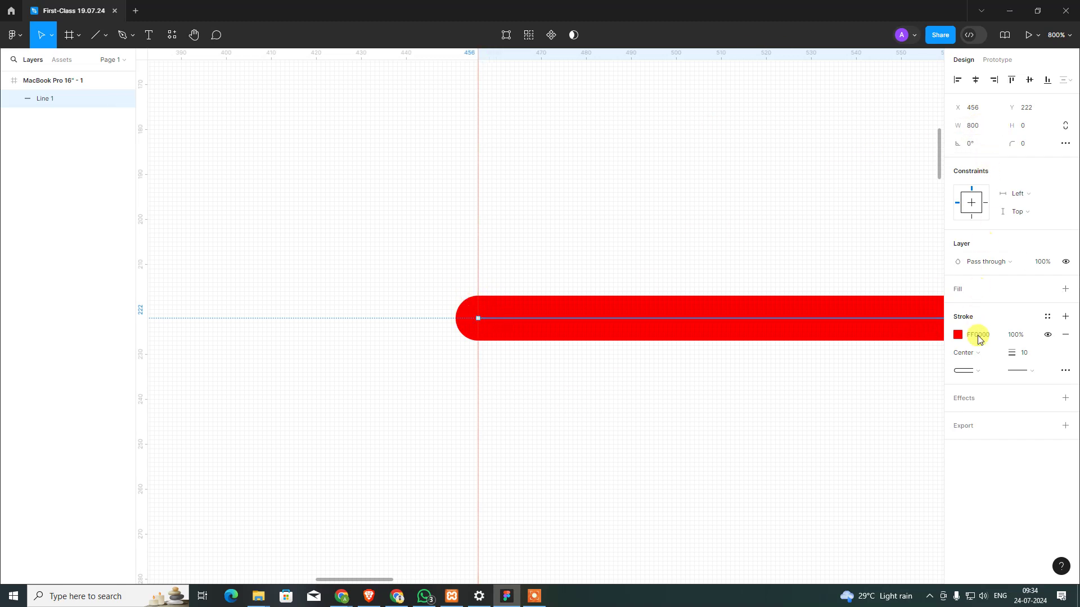
pyautogui.click(983, 371)
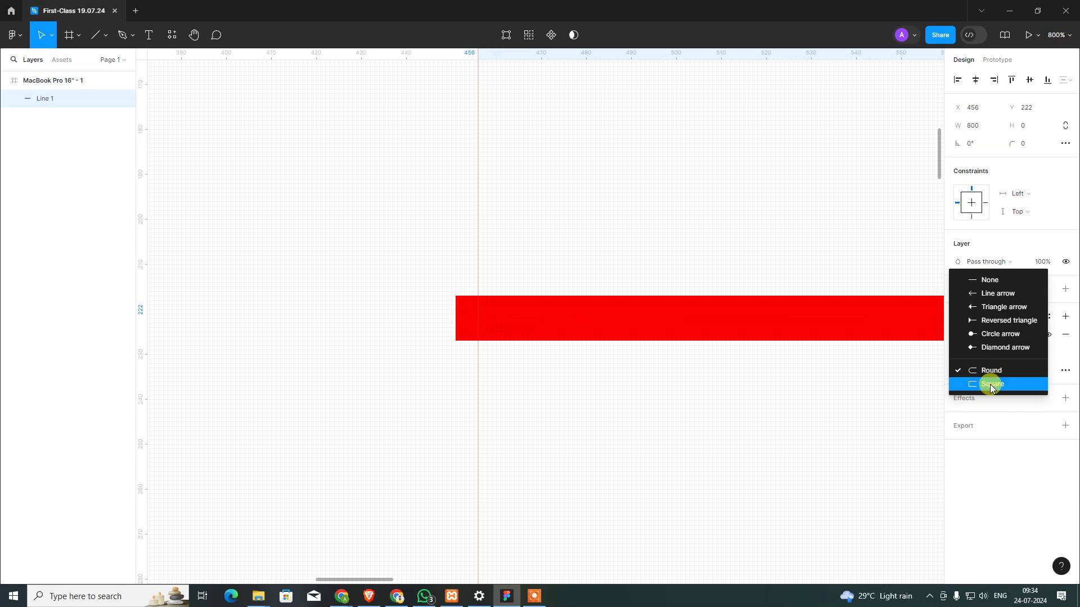
pyautogui.click(993, 281)
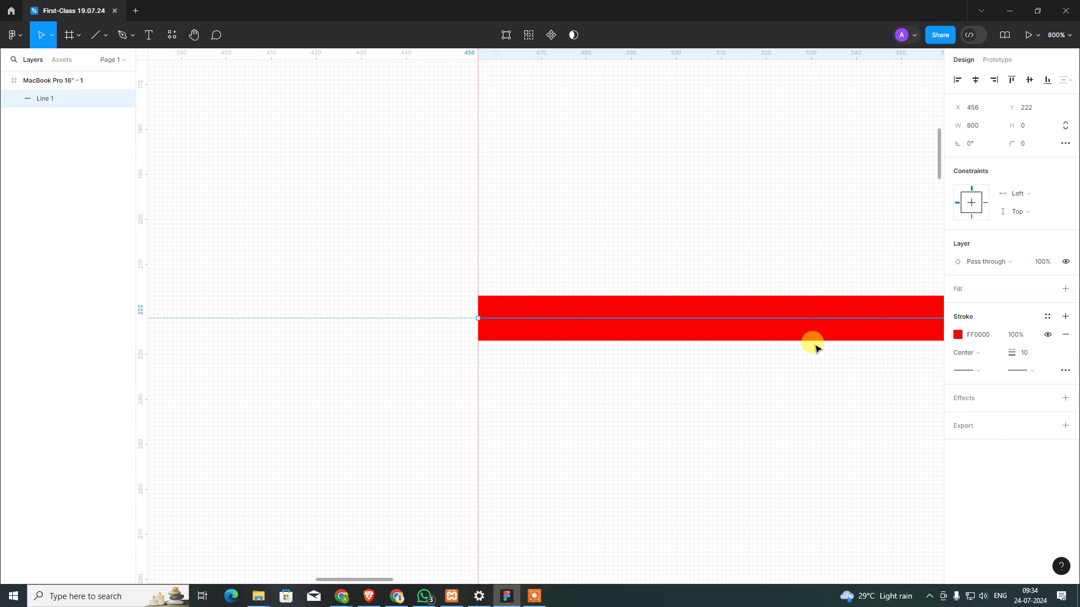
# - Zoom to 400% and open Line 1's Advanced stroke settings
pyautogui.hotkey('ctrl', '-')
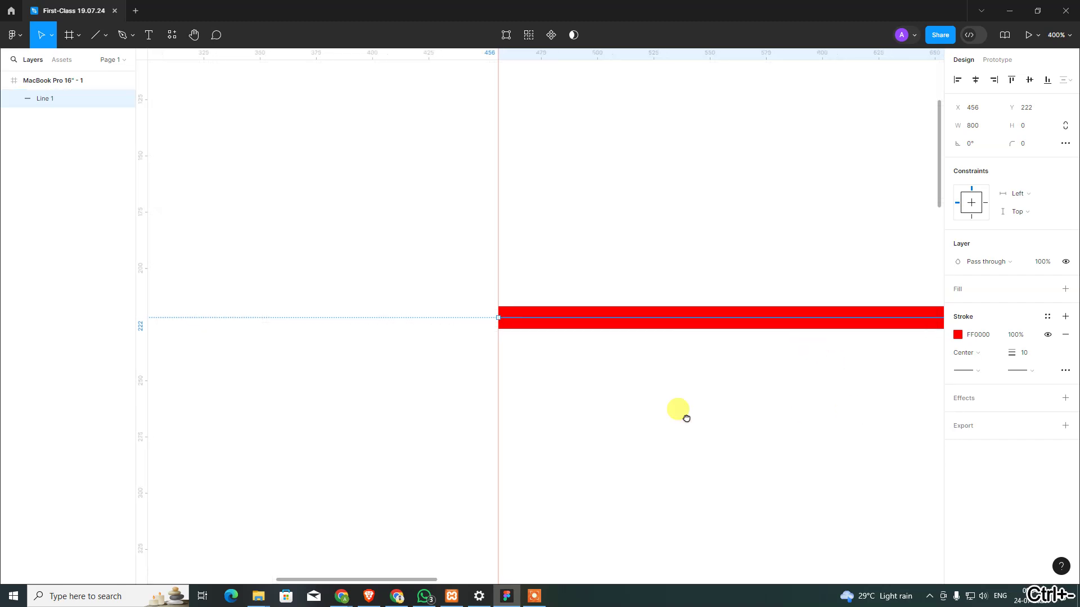
pyautogui.hscroll(5, 686, 418)
pyautogui.click(978, 370)
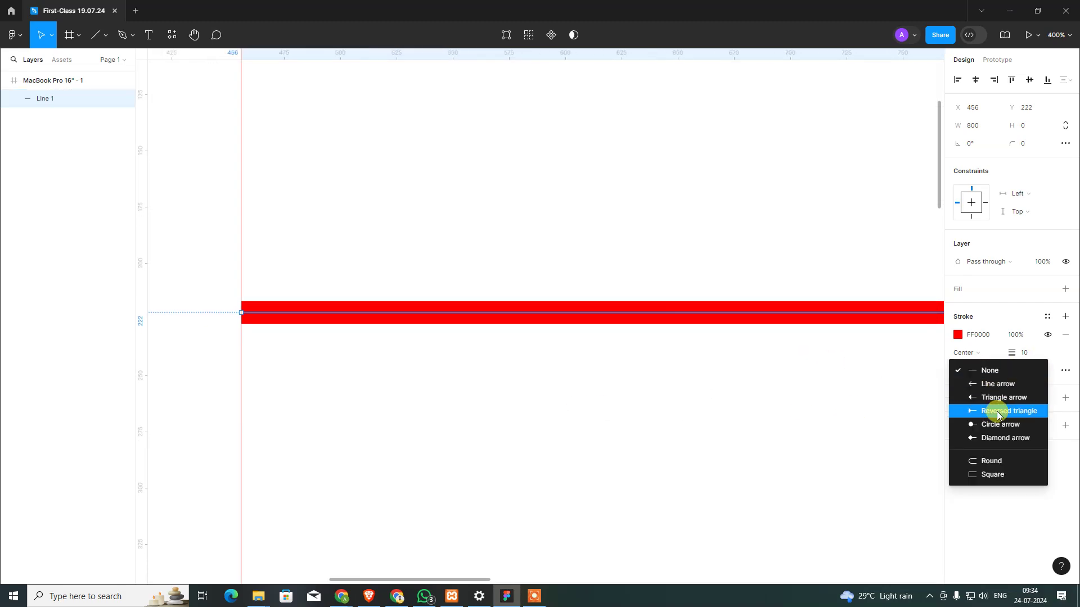
pyautogui.click(871, 450)
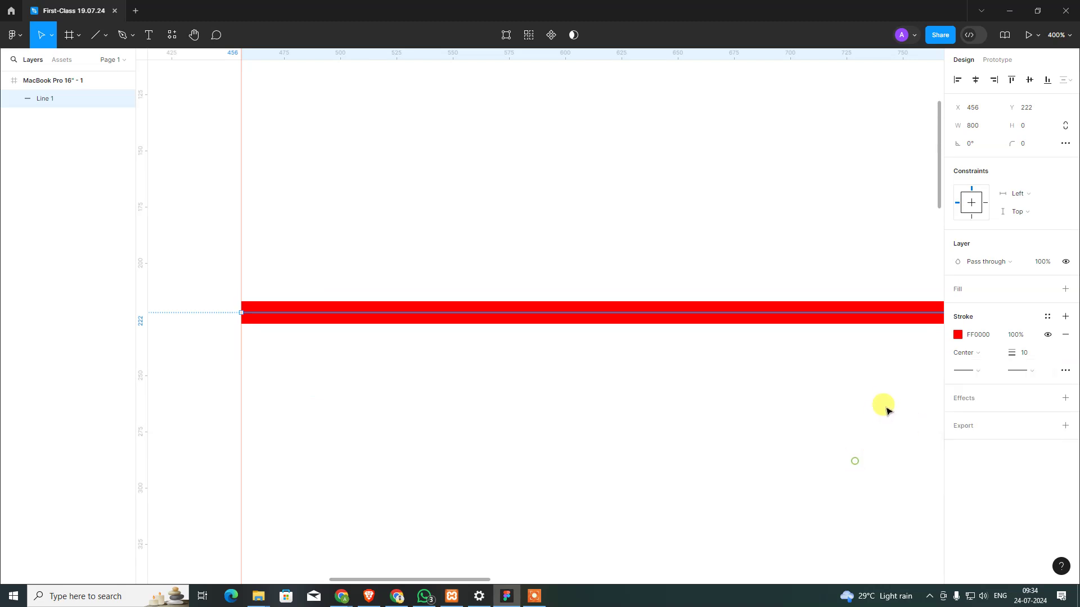
pyautogui.click(1063, 372)
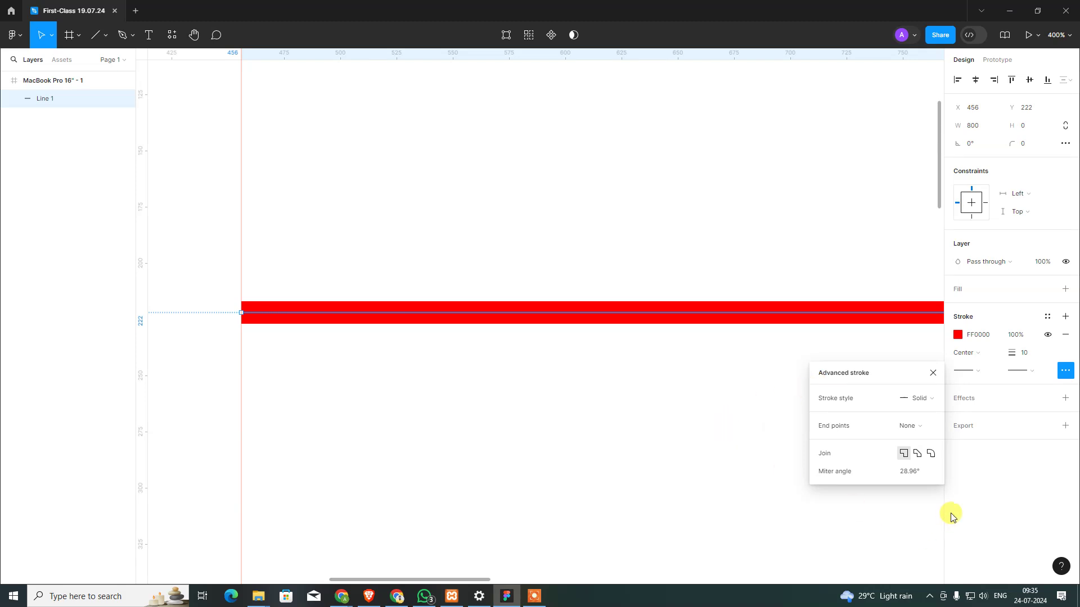
# - Try a Dash stroke style on the red line in Advanced stroke
pyautogui.click(985, 493)
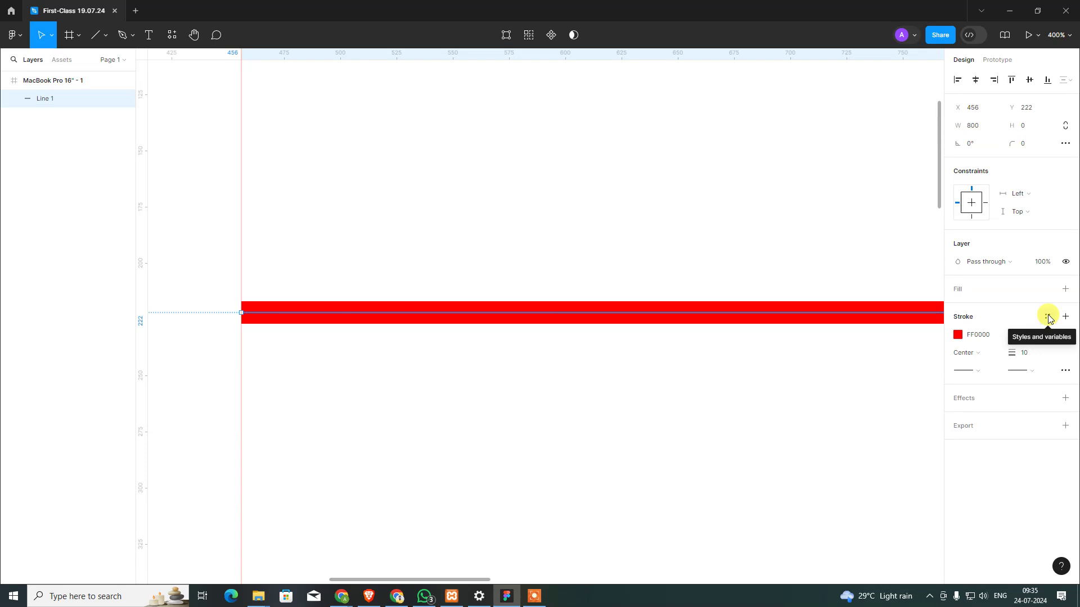
pyautogui.click(1065, 370)
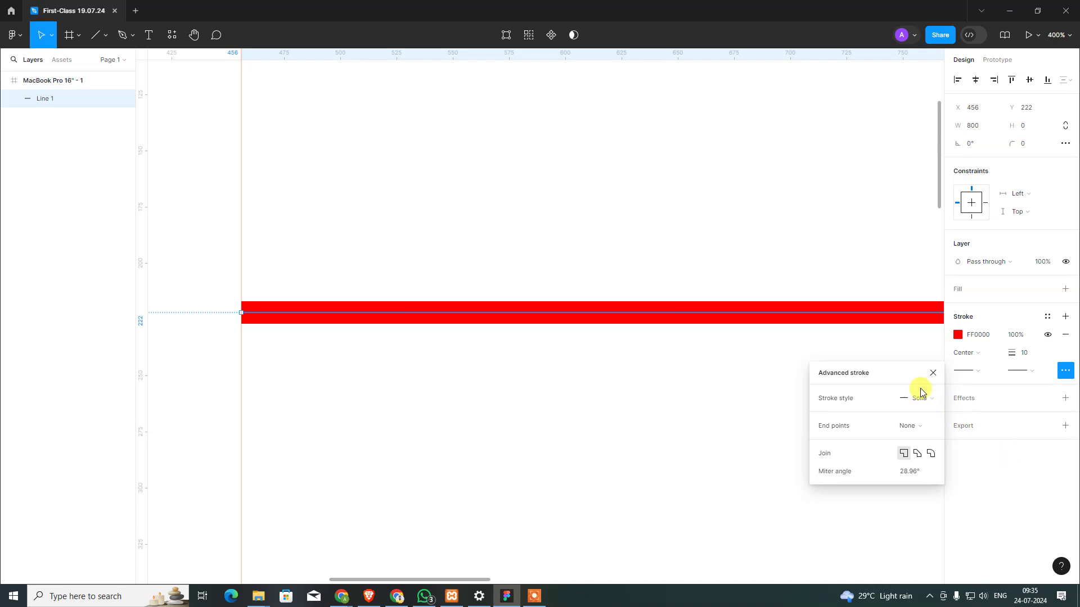
pyautogui.click(930, 402)
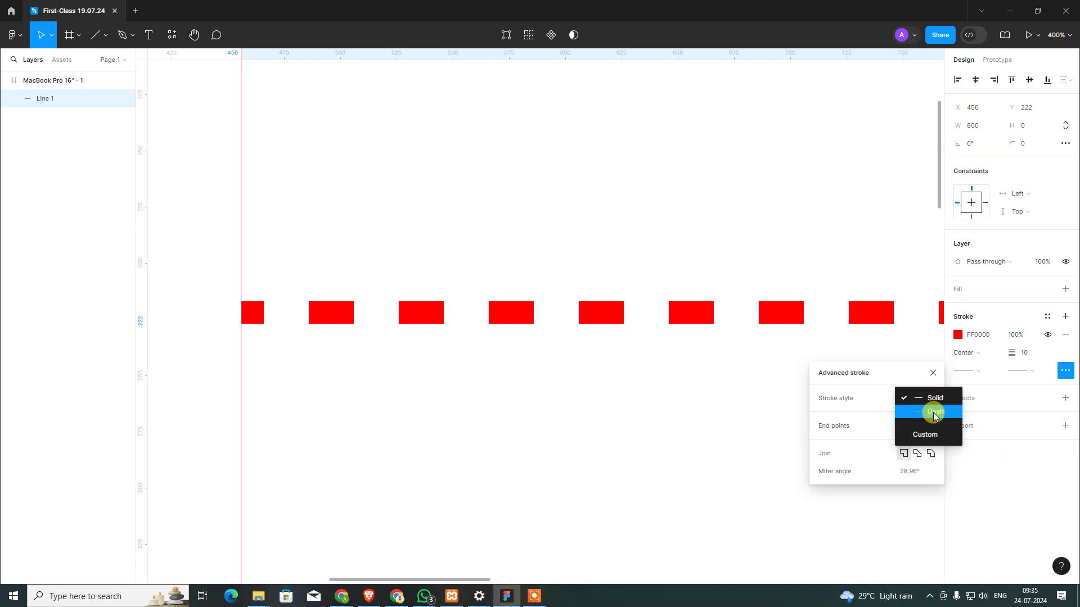
pyautogui.click(935, 414)
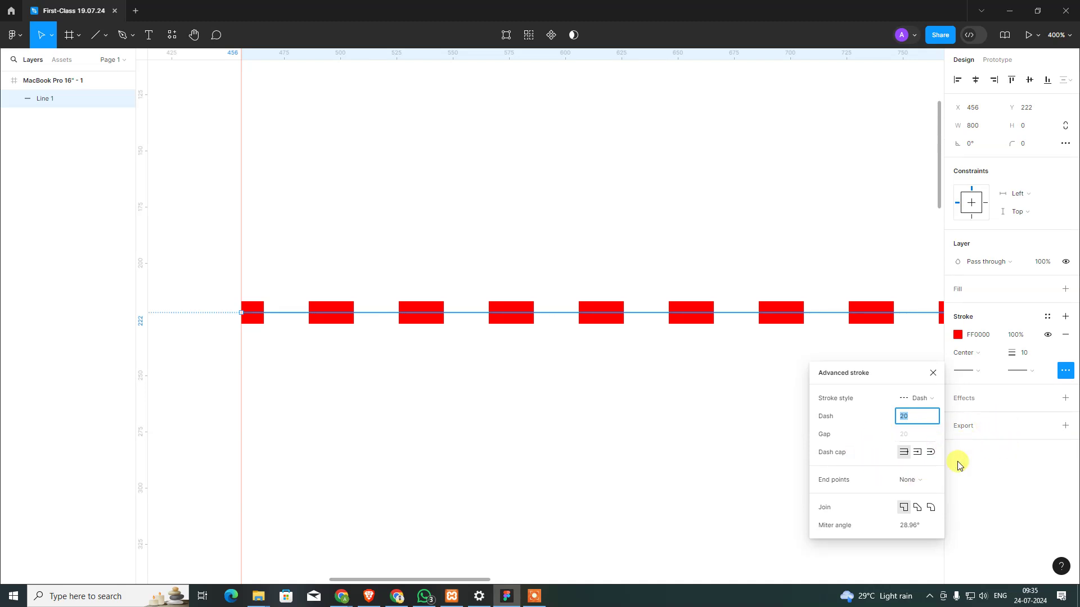
pyautogui.click(984, 466)
# - Switch the stroke style back to Solid, close Advanced stroke, and zoom out to 100%
pyautogui.click(1065, 371)
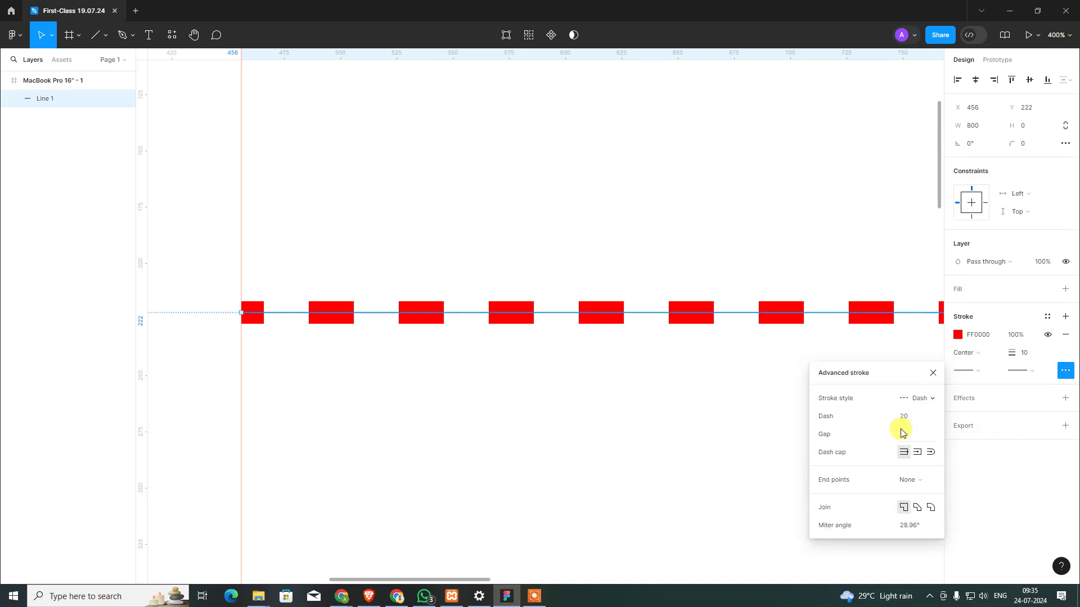
pyautogui.click(1029, 482)
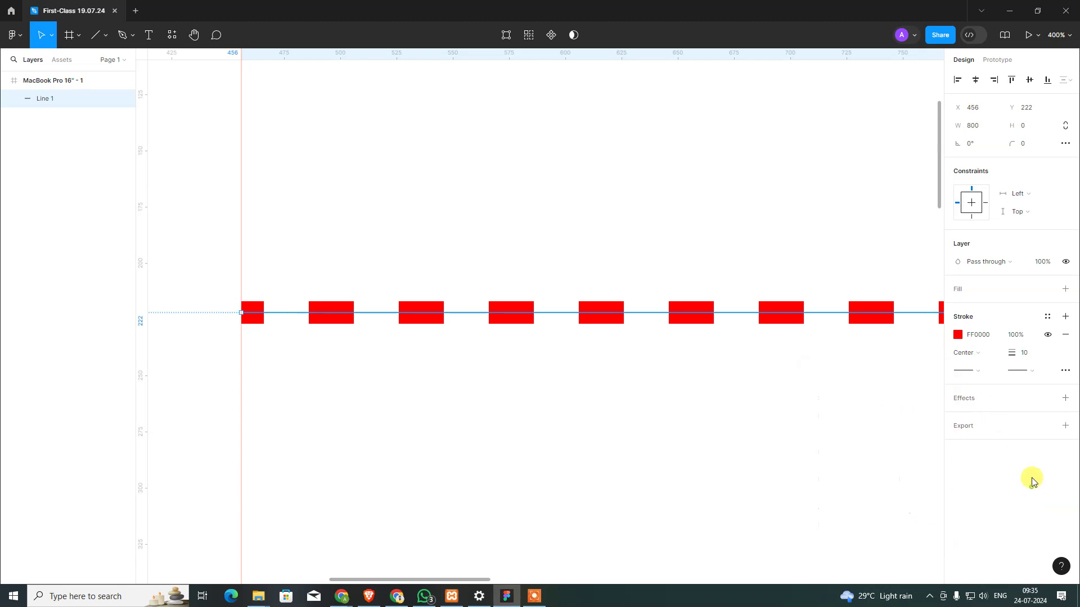
pyautogui.click(1065, 370)
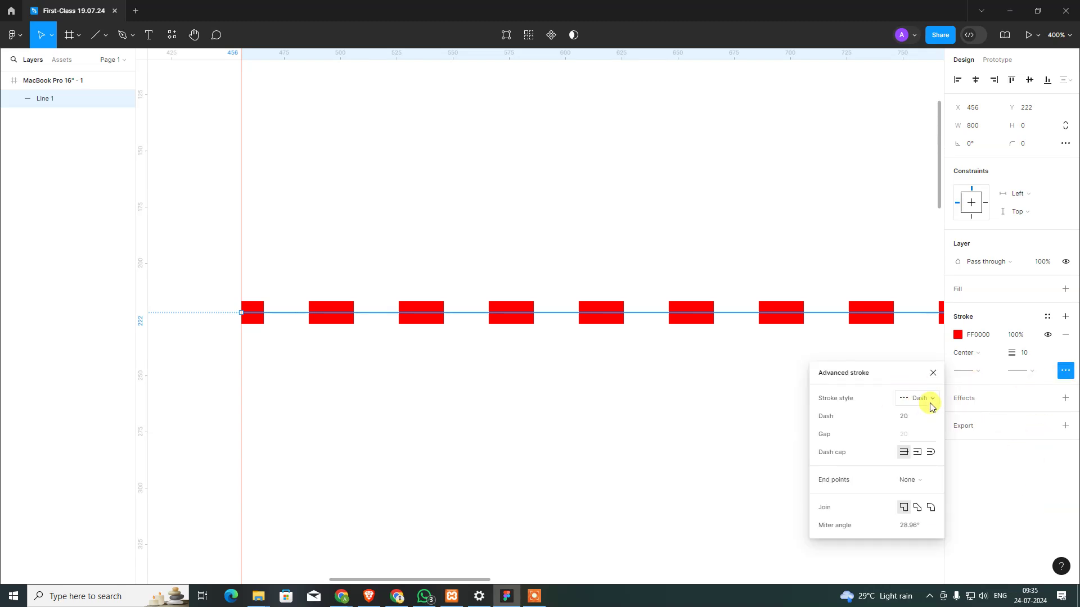
pyautogui.click(926, 399)
pyautogui.click(925, 384)
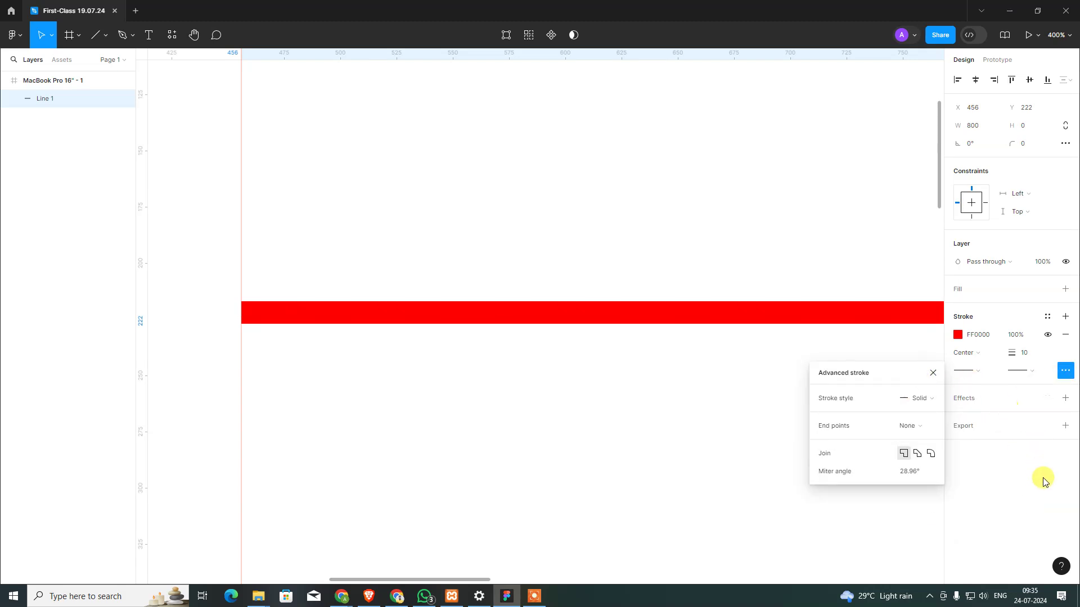
pyautogui.click(1042, 481)
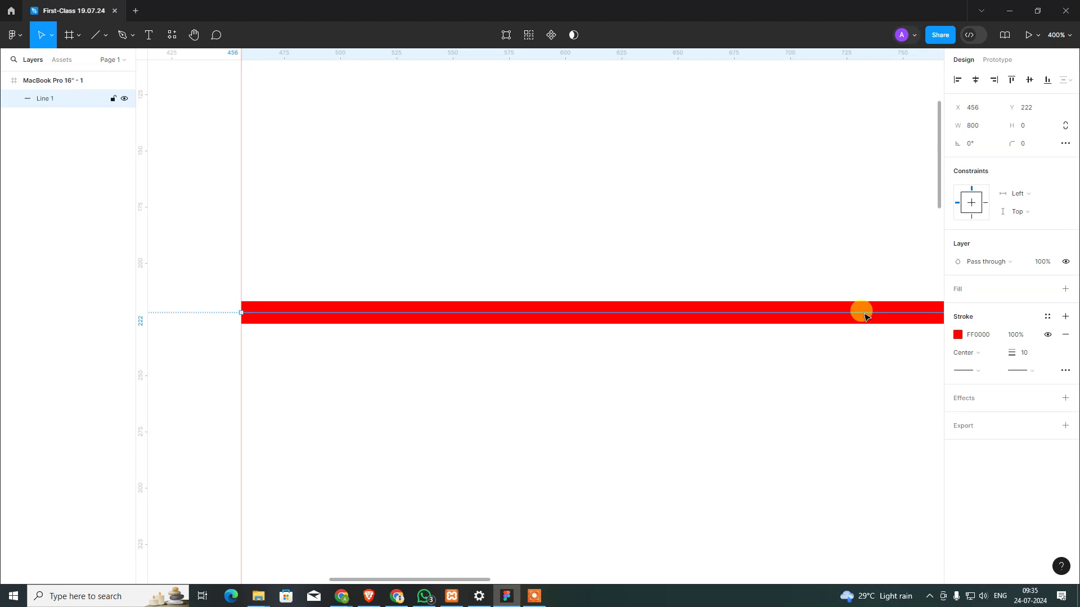
pyautogui.hotkey('ctrl', '-')
pyautogui.hotkey('ctrl', '-')
# - Create a magenta FA00FF colour style named Line Style from Line 1's stroke
pyautogui.click(827, 368)
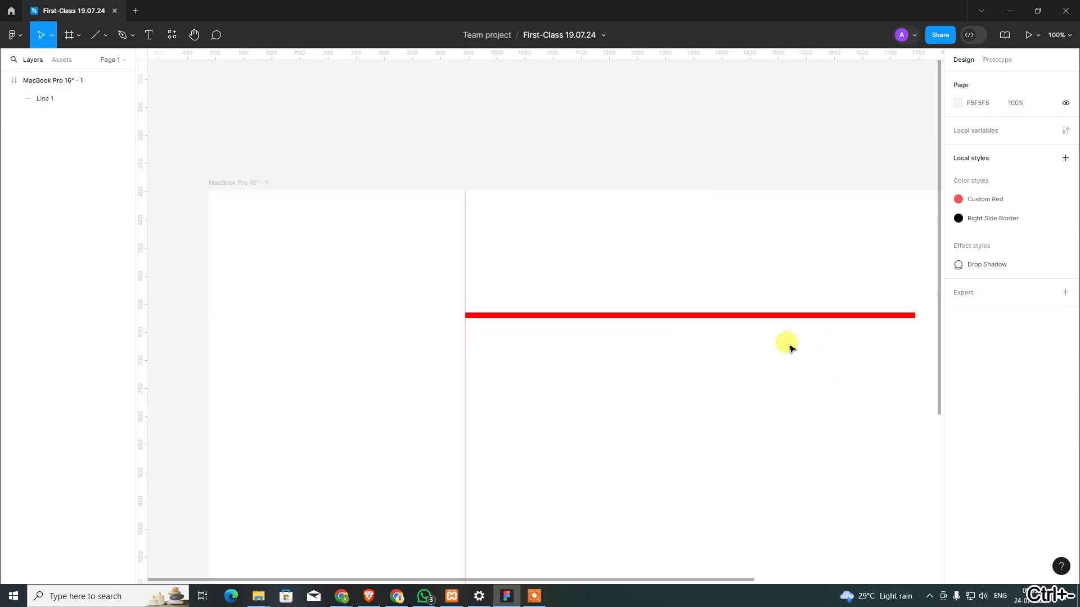
pyautogui.click(715, 316)
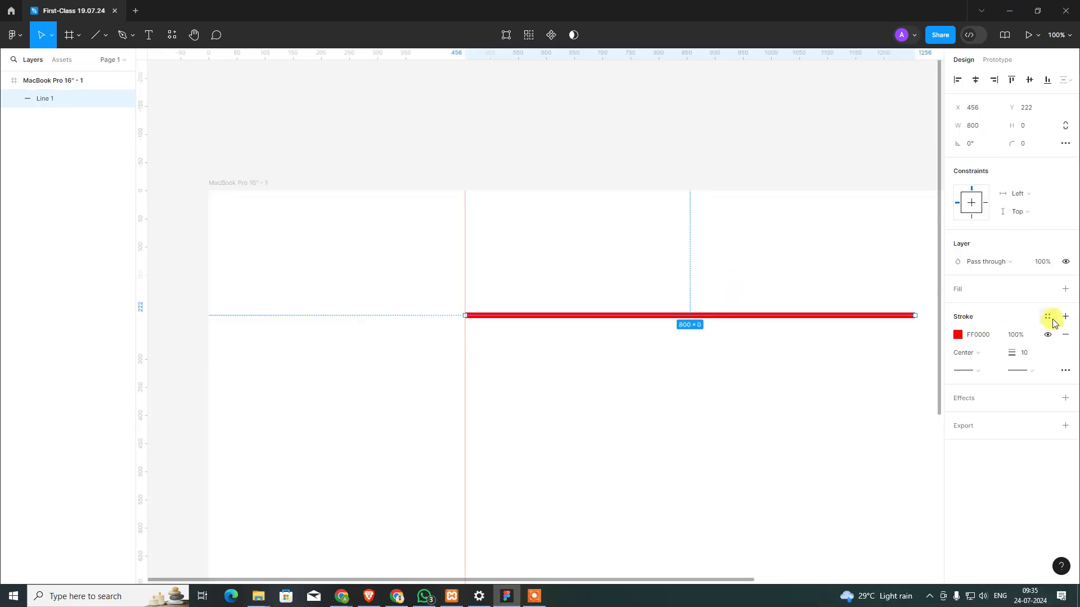
pyautogui.click(1049, 316)
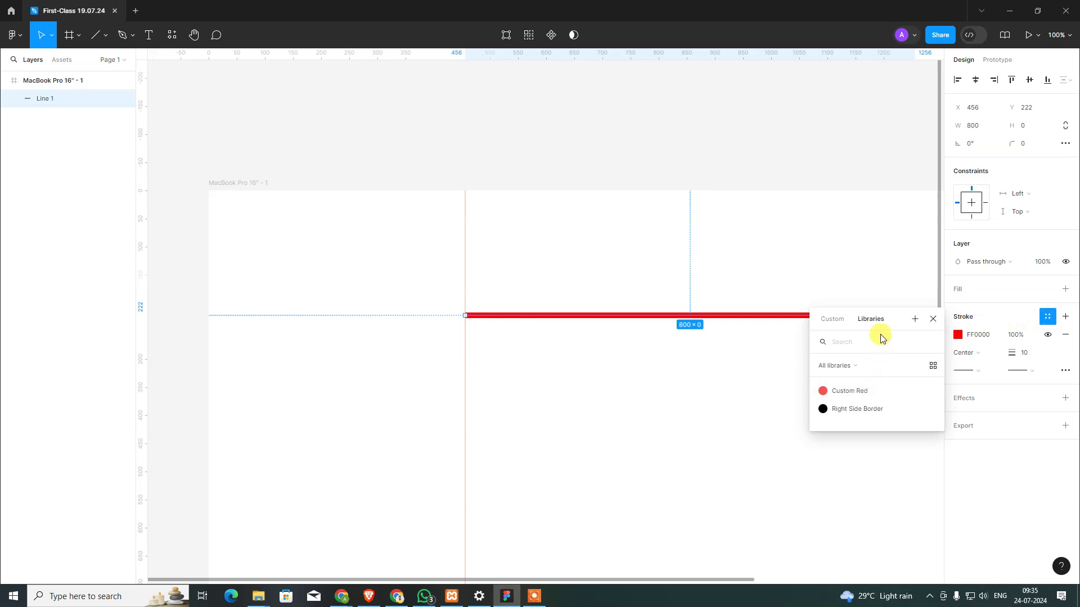
pyautogui.click(915, 319)
pyautogui.write('Line Style')
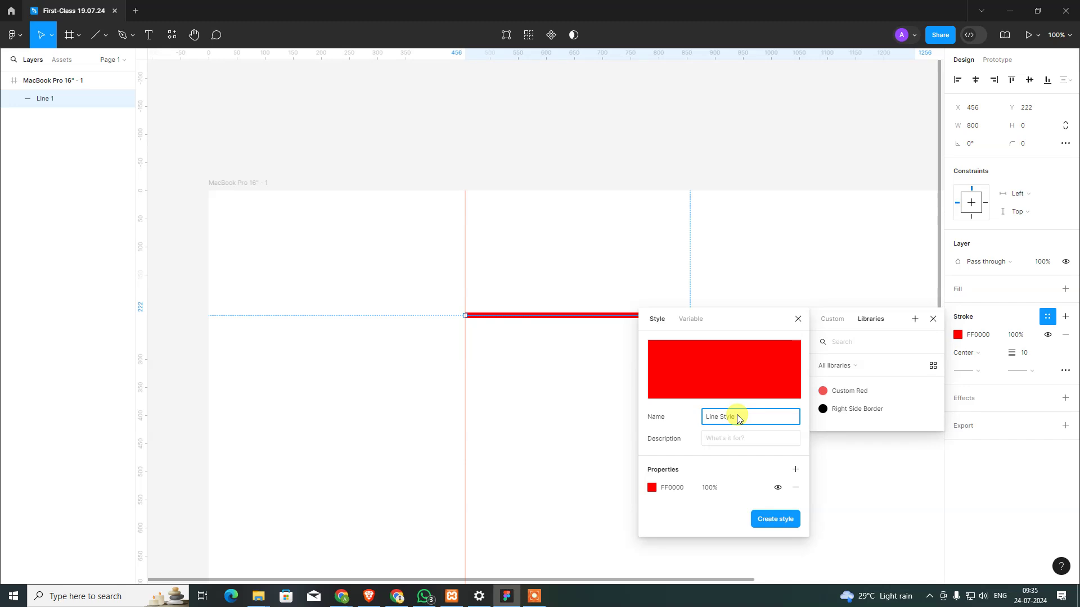
pyautogui.click(652, 488)
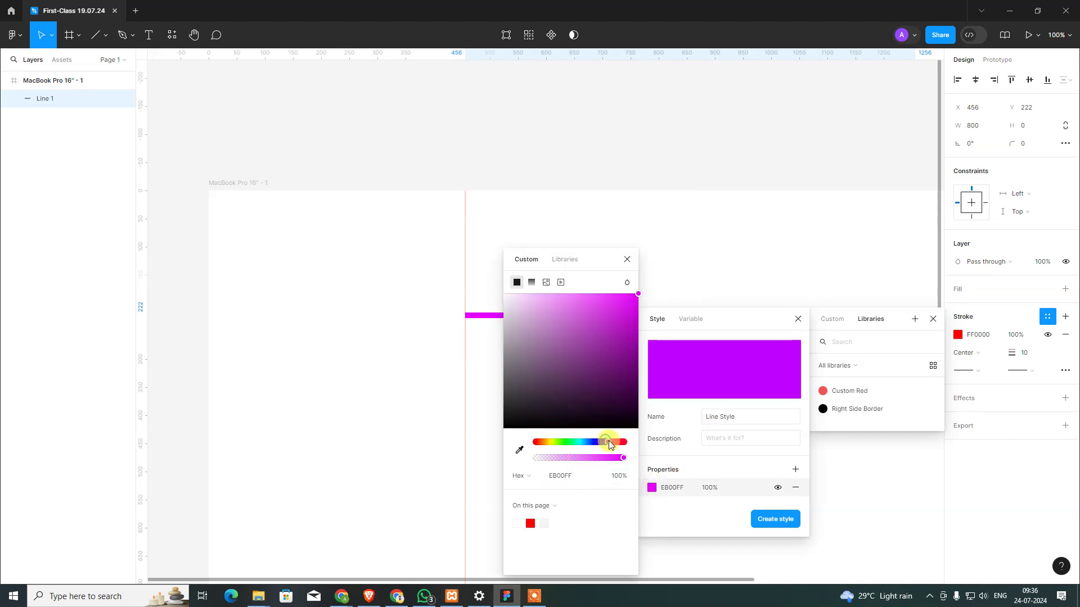
pyautogui.moveTo(605, 444); pyautogui.dragTo(612, 354)
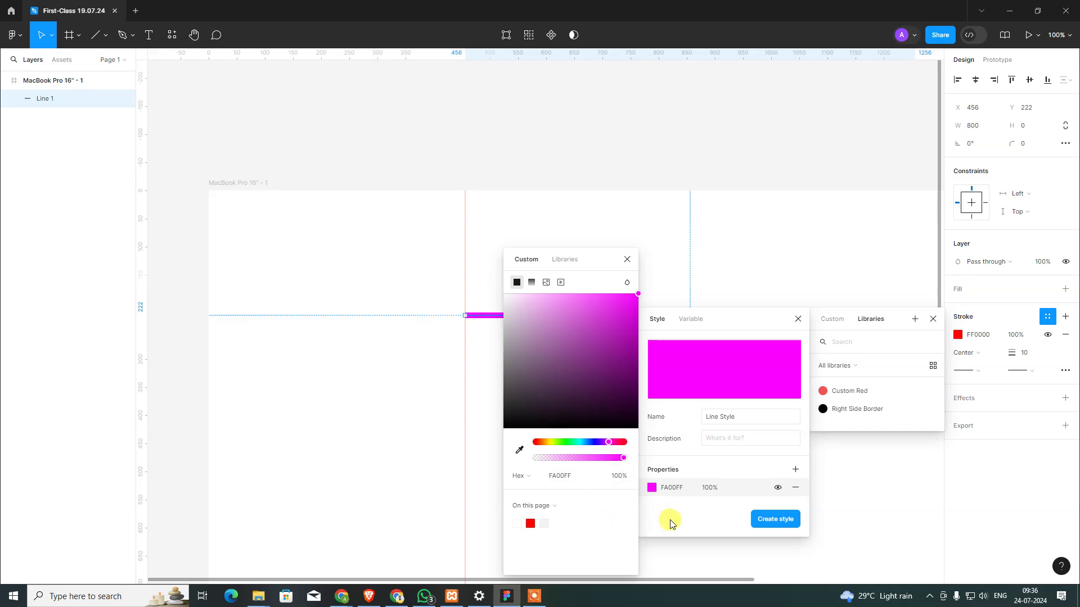
pyautogui.click(628, 258)
pyautogui.click(775, 519)
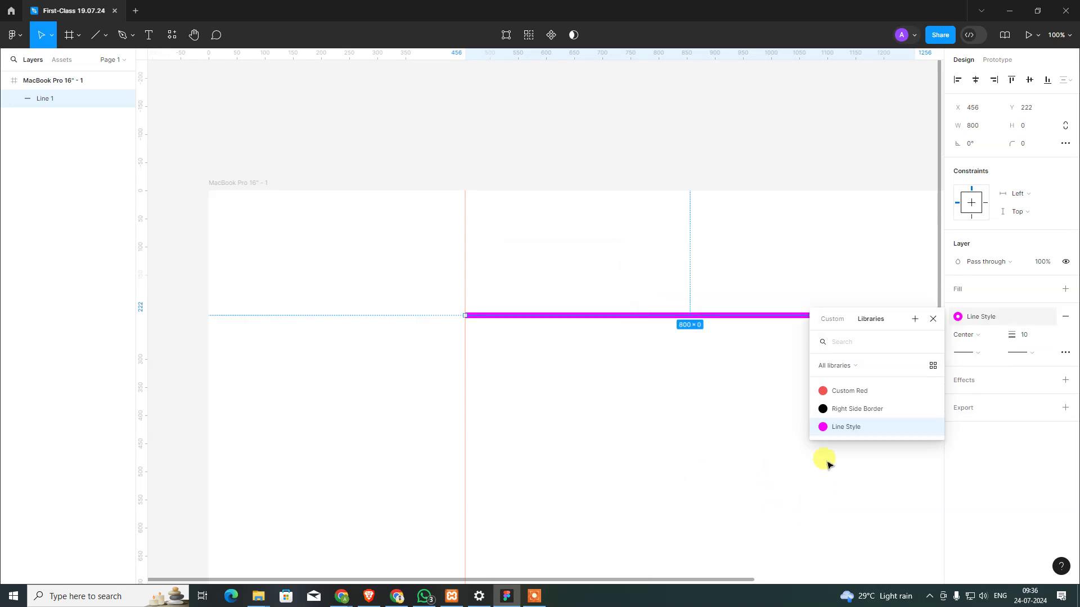
pyautogui.click(778, 471)
pyautogui.moveTo(630, 272); pyautogui.dragTo(738, 386)
# - Draw a second horizontal line, Line 2, below Line 1 with stroke weight 10
pyautogui.click(700, 413)
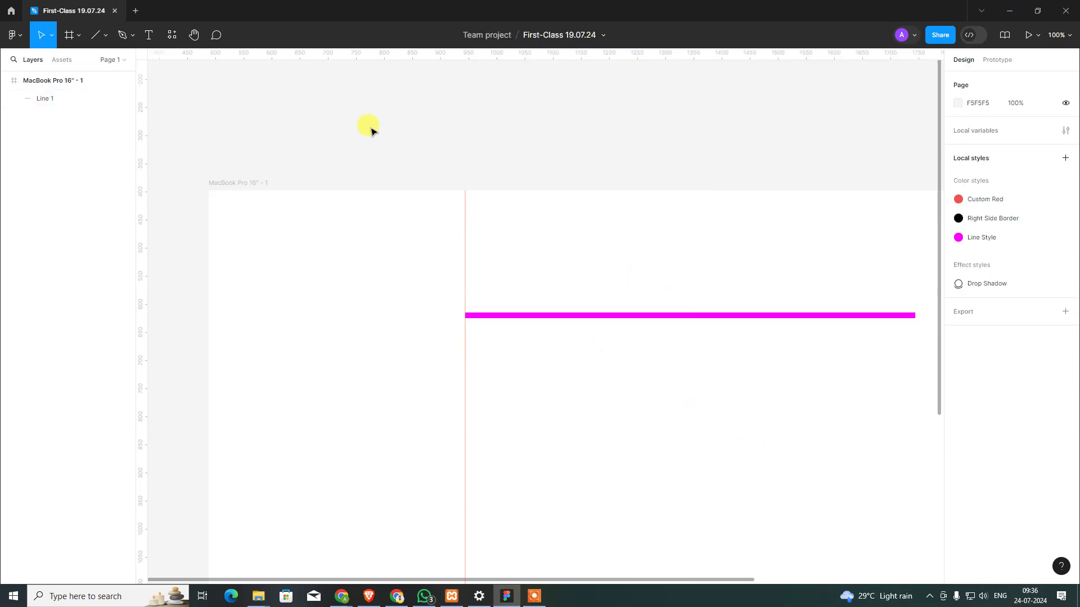
pyautogui.click(95, 35)
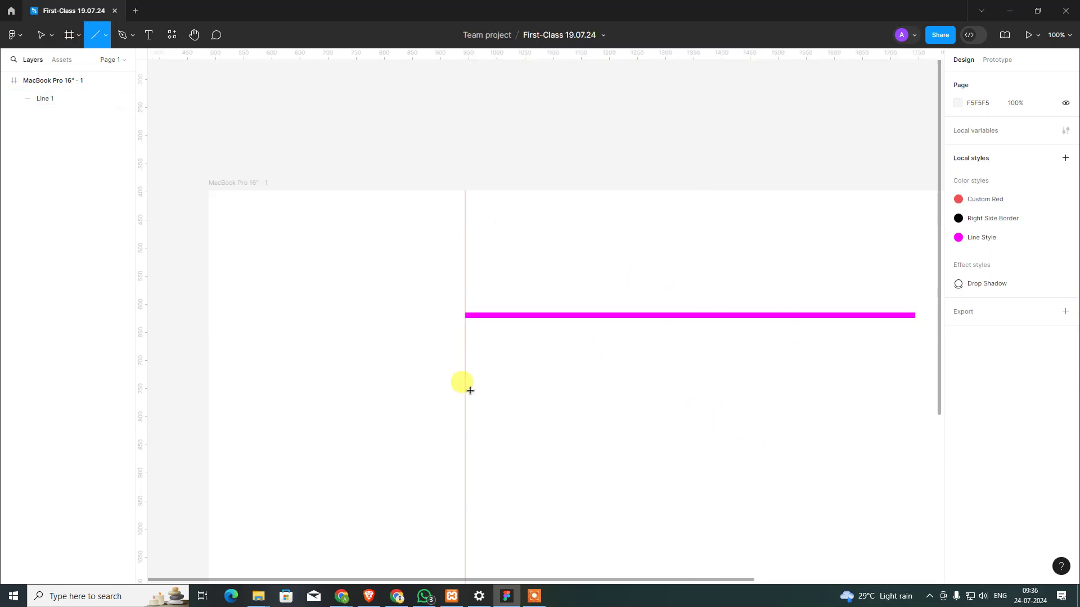
pyautogui.moveTo(472, 394); pyautogui.dragTo(849, 393)
pyautogui.click(736, 449)
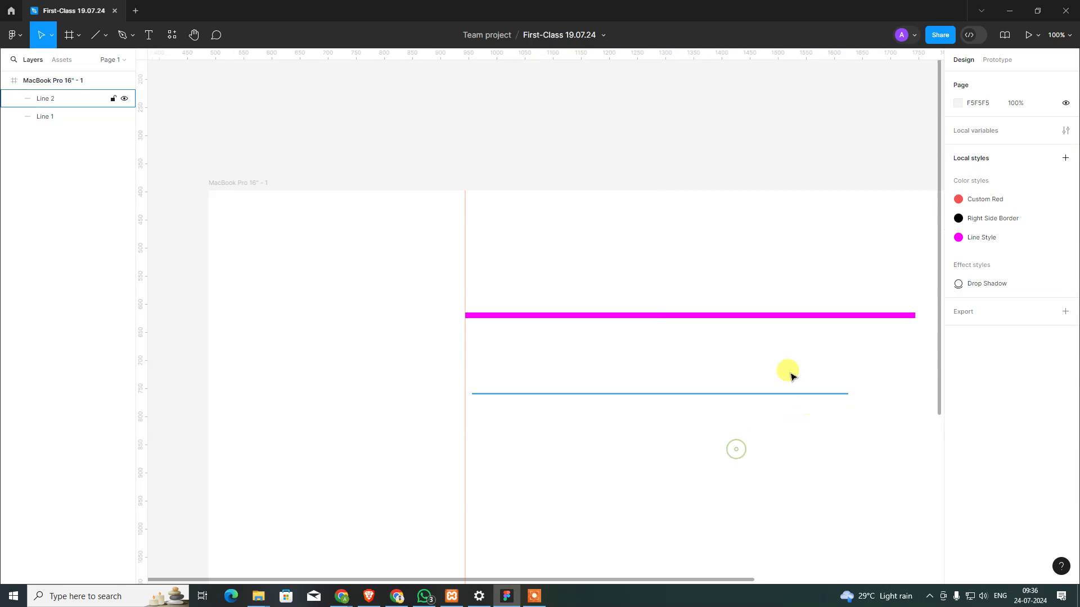
pyautogui.click(790, 376)
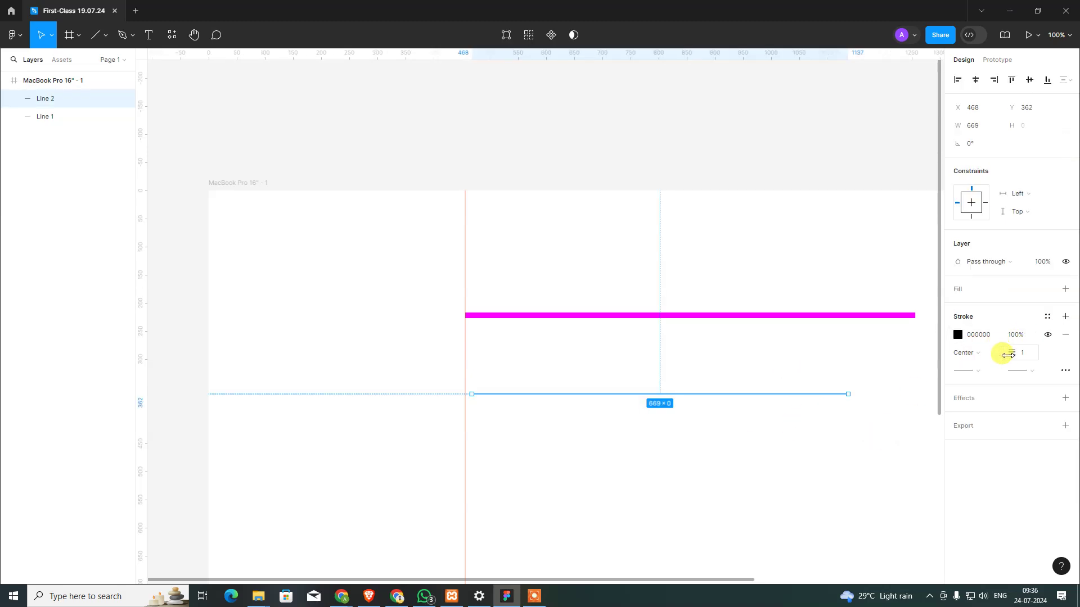
pyautogui.press('Return')
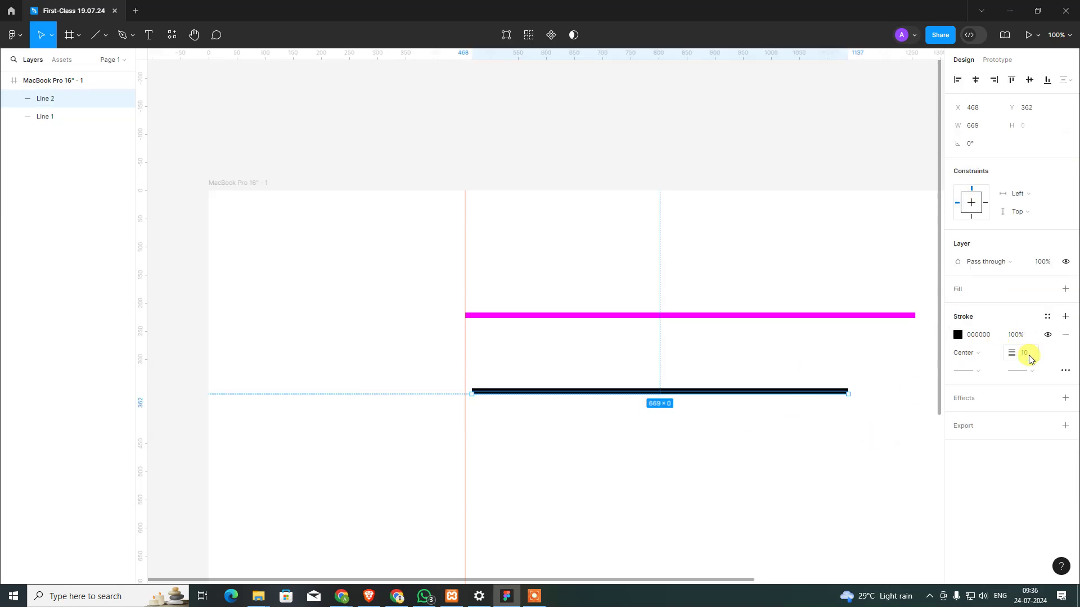
# - Apply the magenta Line Style to Line 2's stroke
pyautogui.click(854, 429)
pyautogui.moveTo(856, 430); pyautogui.dragTo(832, 388)
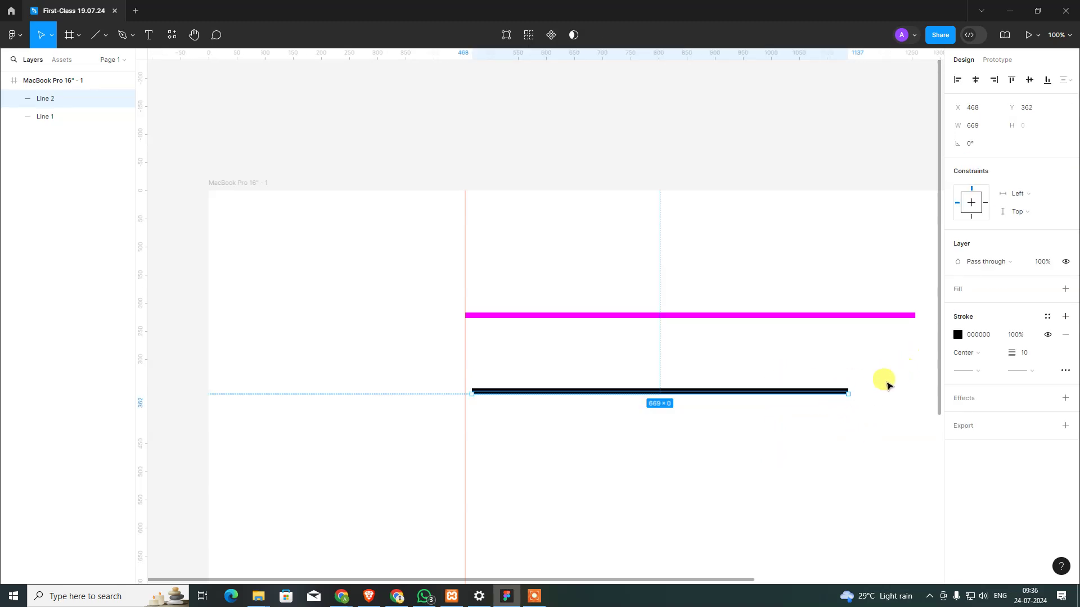
pyautogui.click(1049, 319)
pyautogui.click(880, 428)
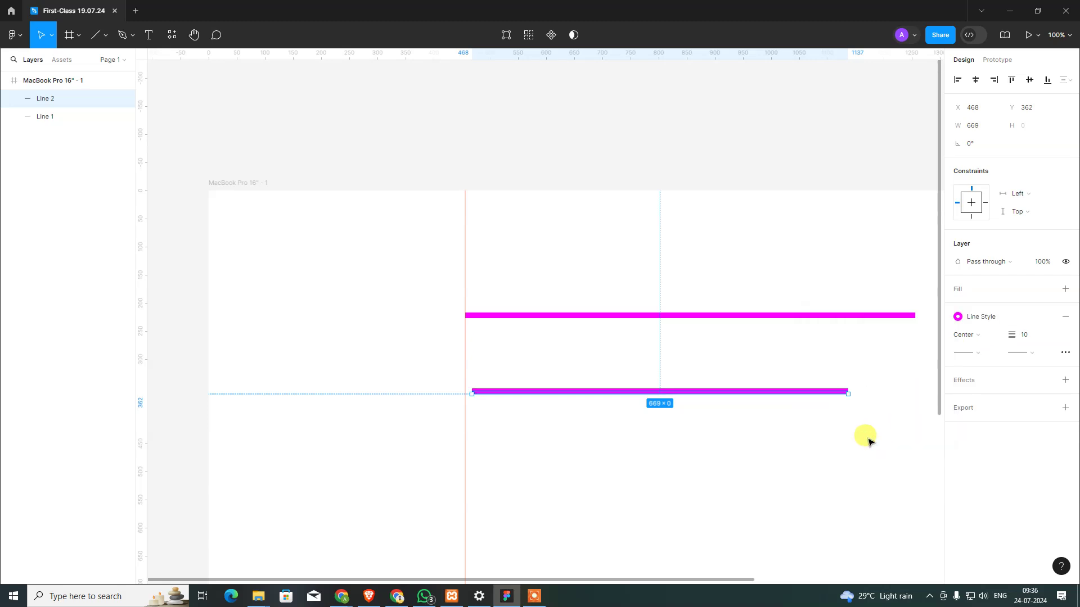
pyautogui.click(868, 441)
pyautogui.moveTo(885, 379); pyautogui.dragTo(786, 429)
pyautogui.click(787, 430)
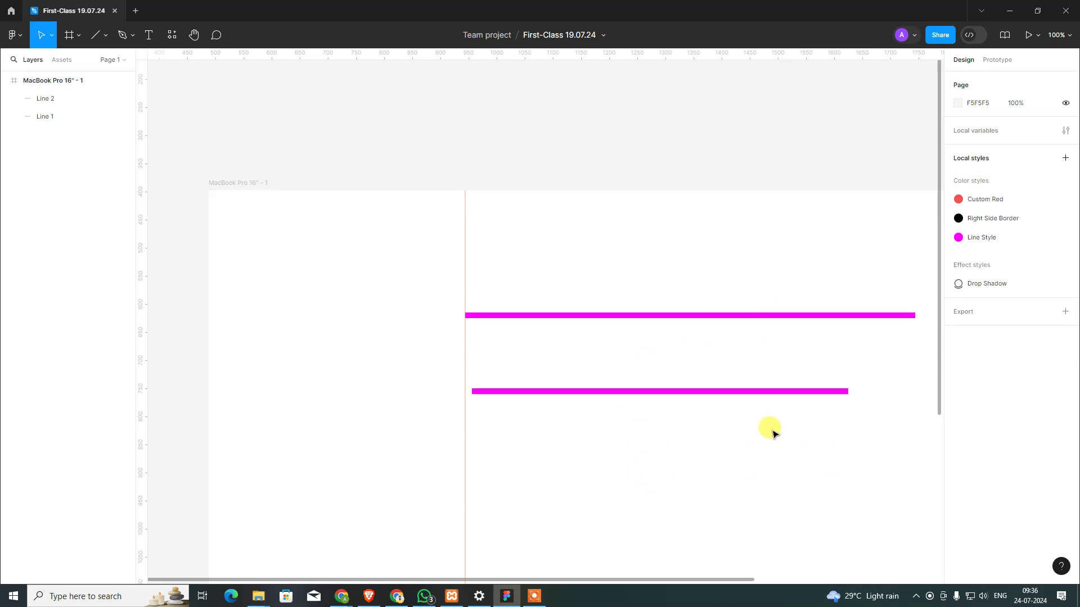
pyautogui.moveTo(1004, 238)
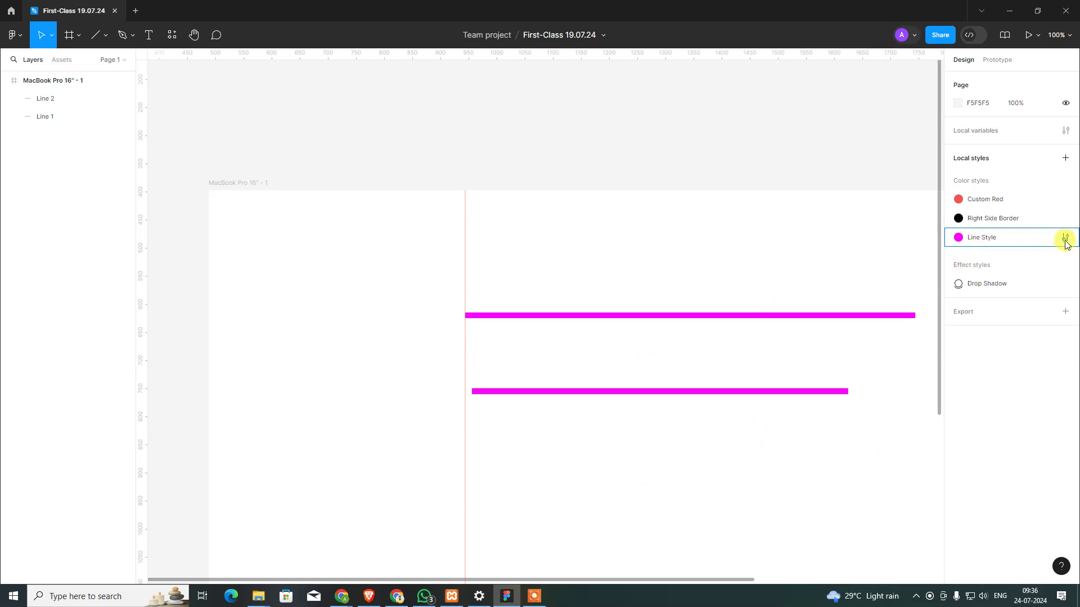
# - Change the Line Style colour from magenta to red so both lines turn red
pyautogui.click(1065, 239)
pyautogui.click(787, 408)
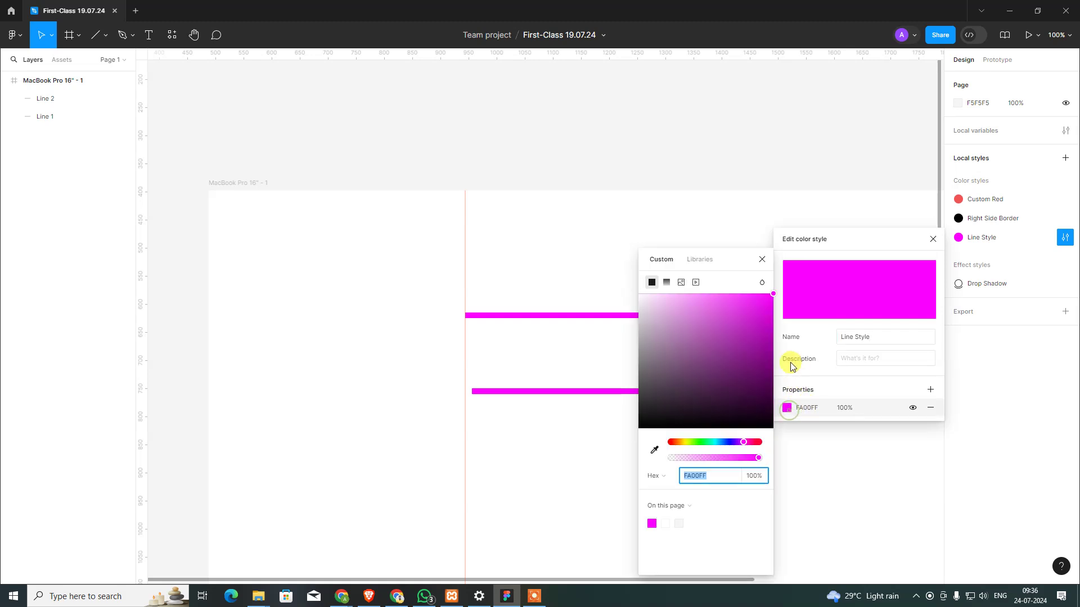
pyautogui.moveTo(755, 445); pyautogui.dragTo(770, 442)
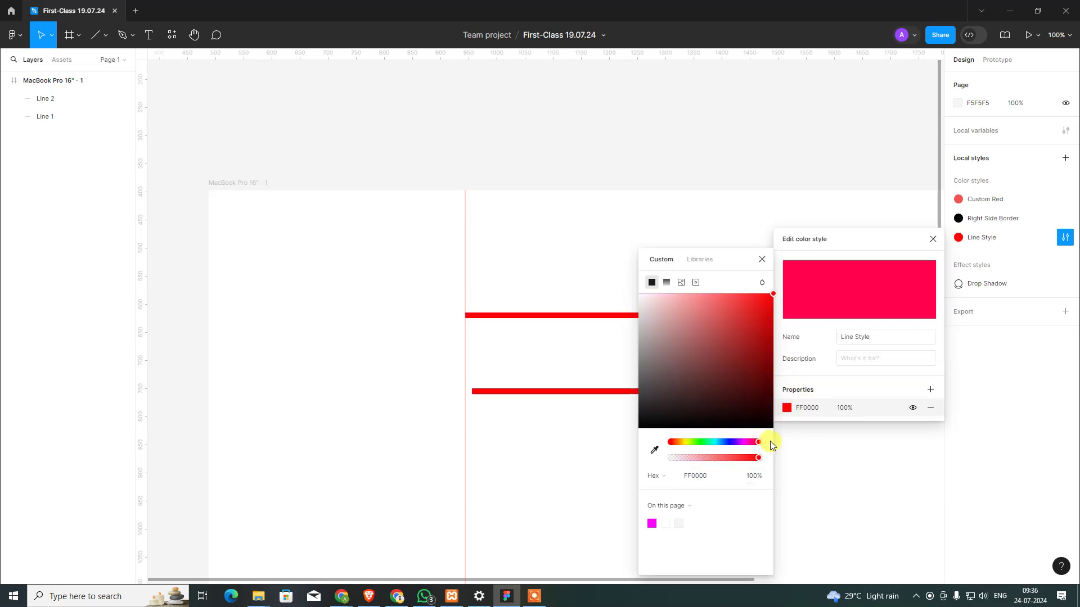
pyautogui.click(795, 202)
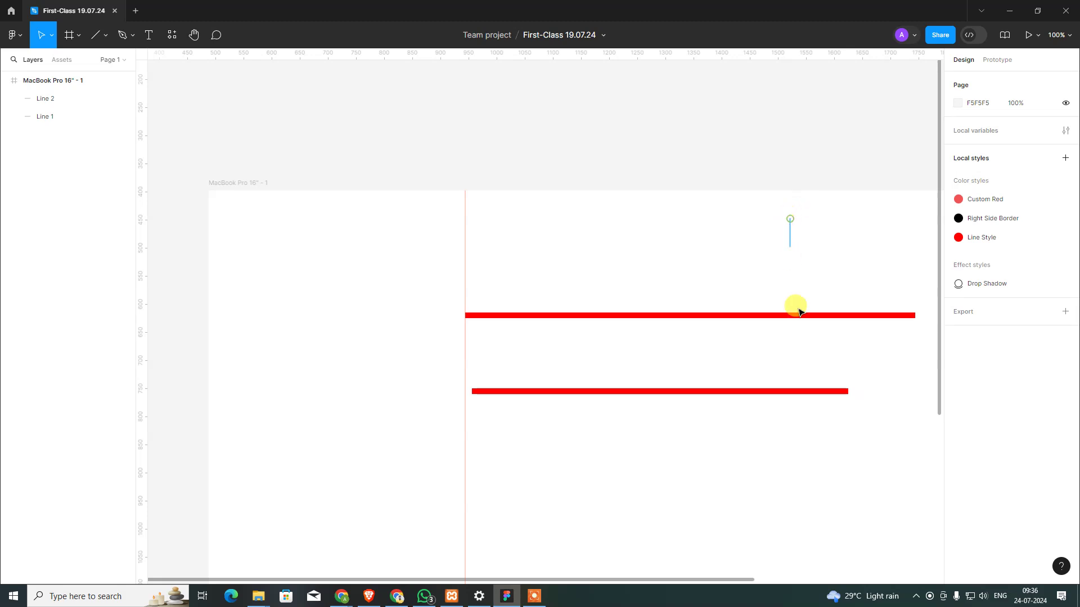
# - Give the upper line a Drop shadow effect, then select both lines
pyautogui.moveTo(793, 221); pyautogui.dragTo(810, 471)
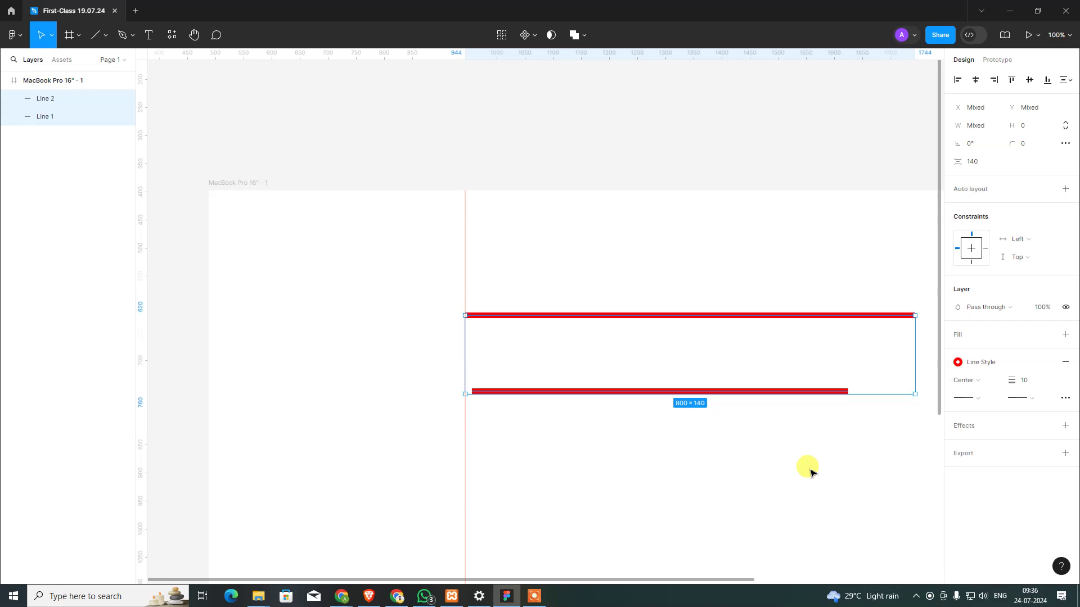
pyautogui.click(805, 470)
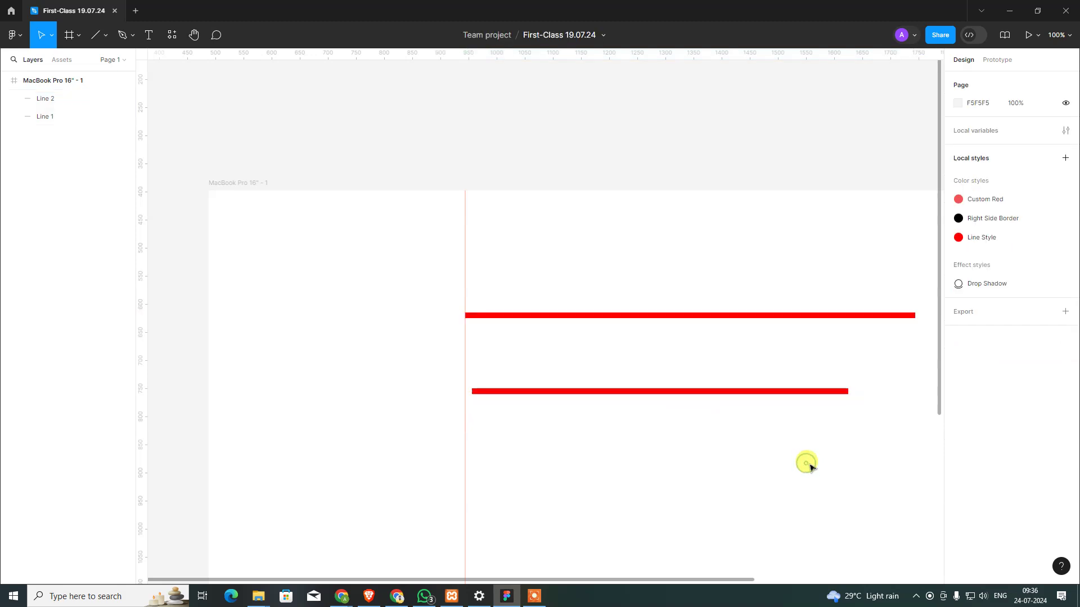
pyautogui.click(816, 316)
pyautogui.moveTo(1047, 380)
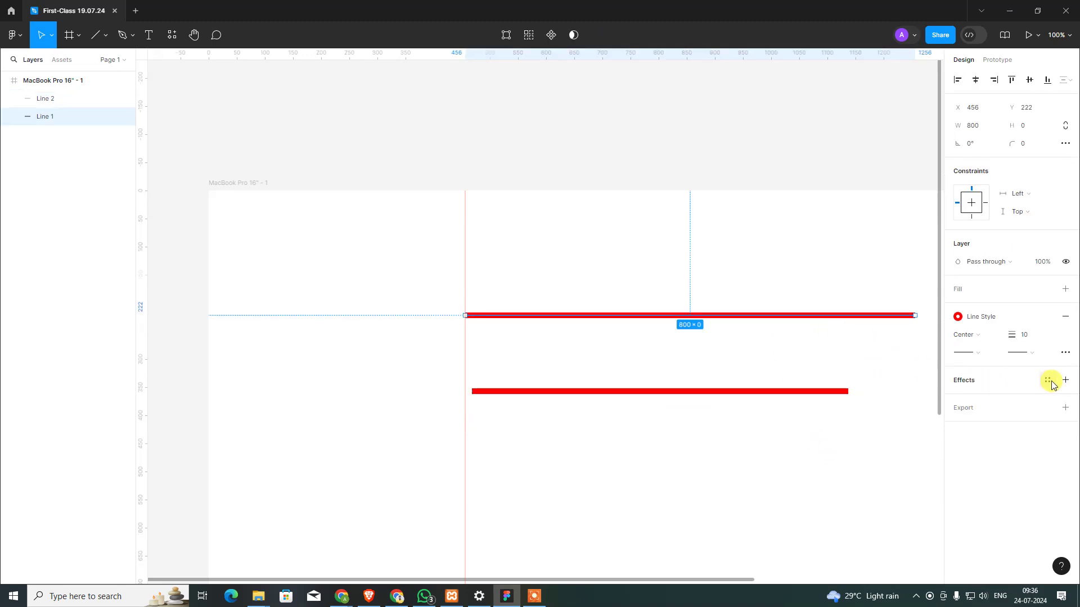
pyautogui.click(1065, 381)
pyautogui.click(988, 398)
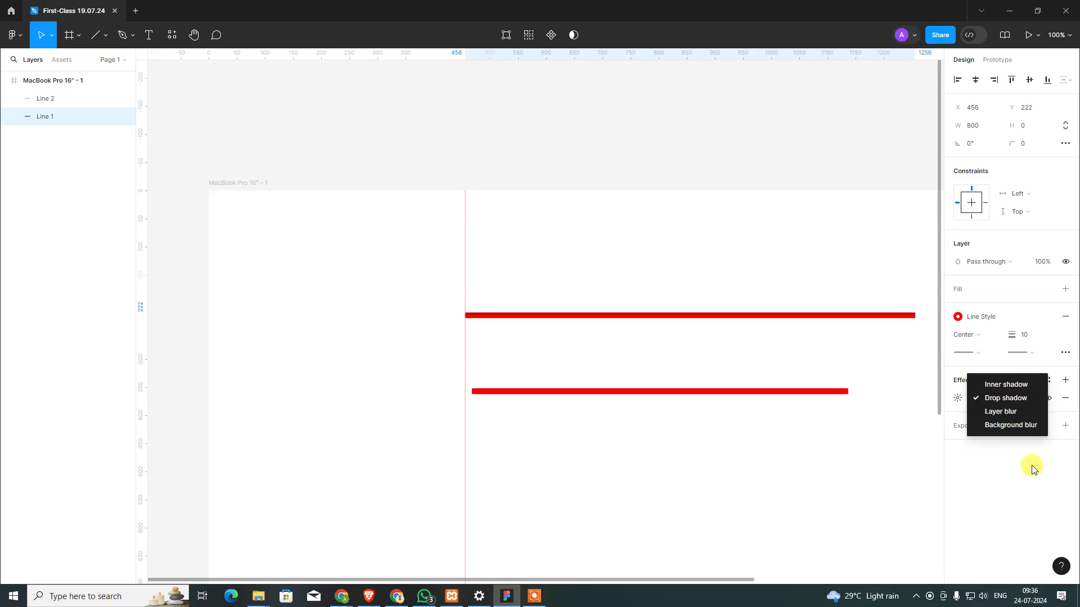
pyautogui.click(1028, 497)
pyautogui.click(848, 273)
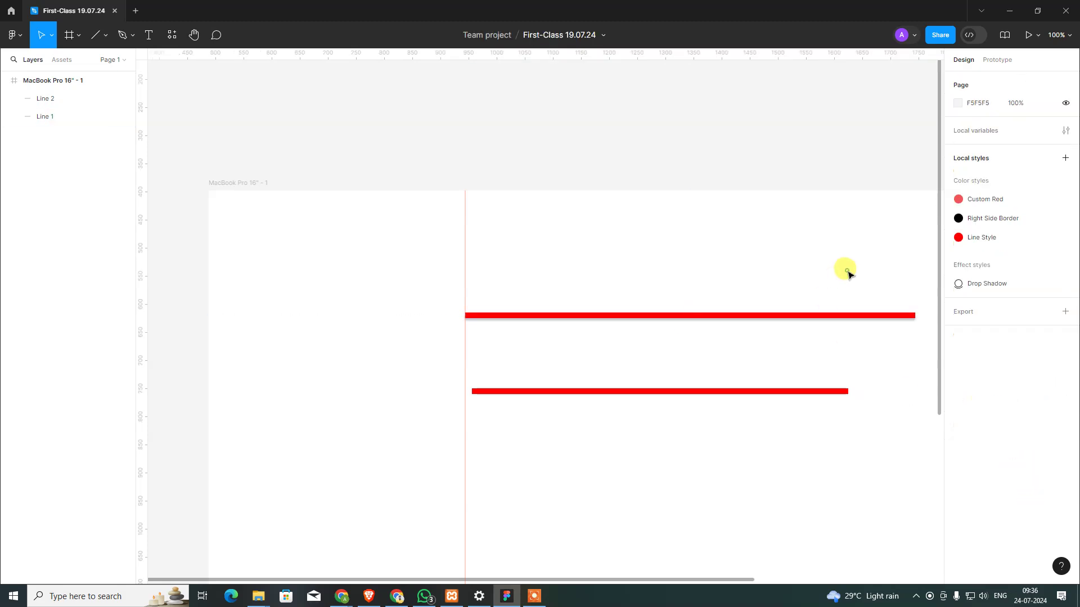
pyautogui.moveTo(848, 271); pyautogui.dragTo(919, 428)
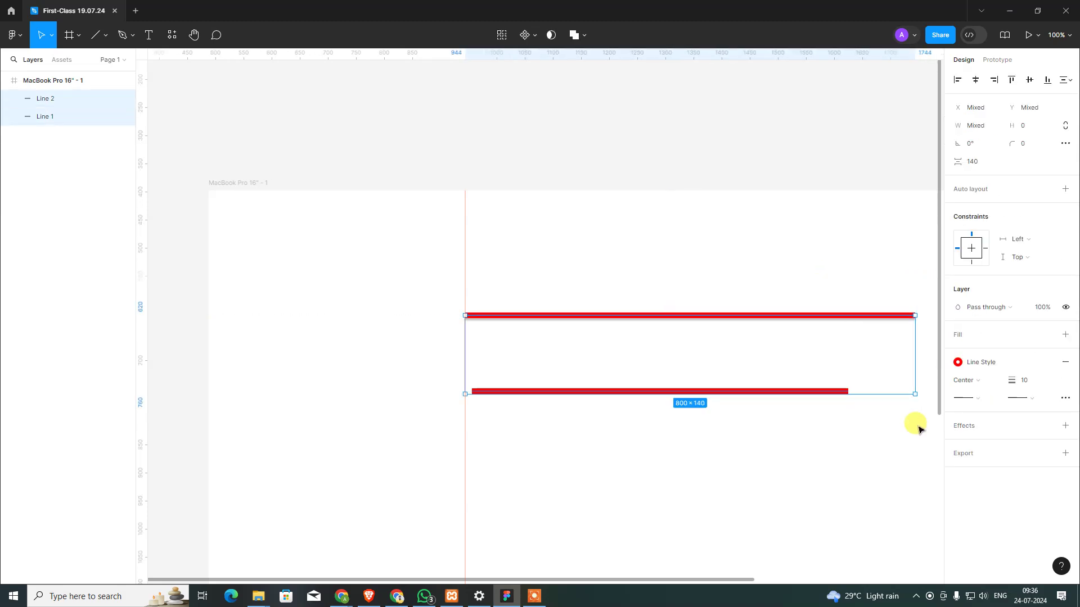
# - Delete both red lines, try a horizontal arrow across the frame, and undo it
pyautogui.press('Delete')
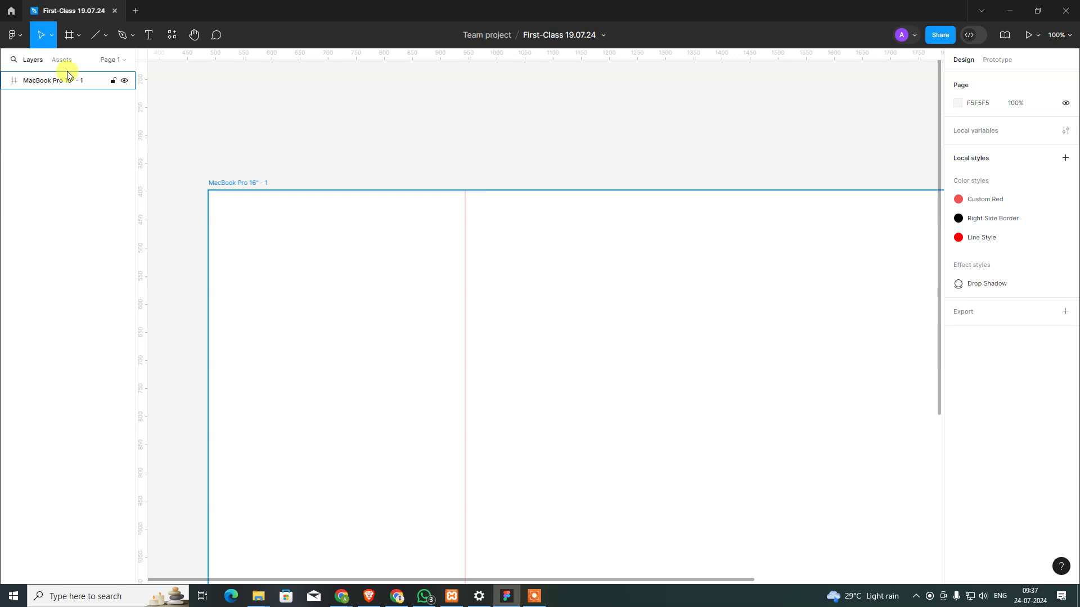
pyautogui.click(106, 36)
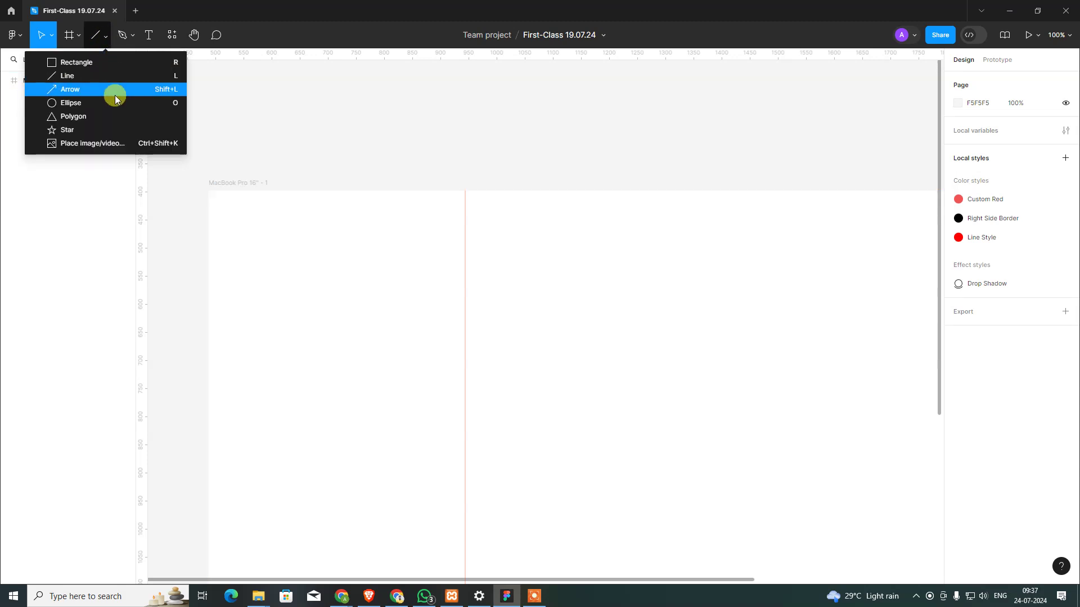
pyautogui.click(116, 90)
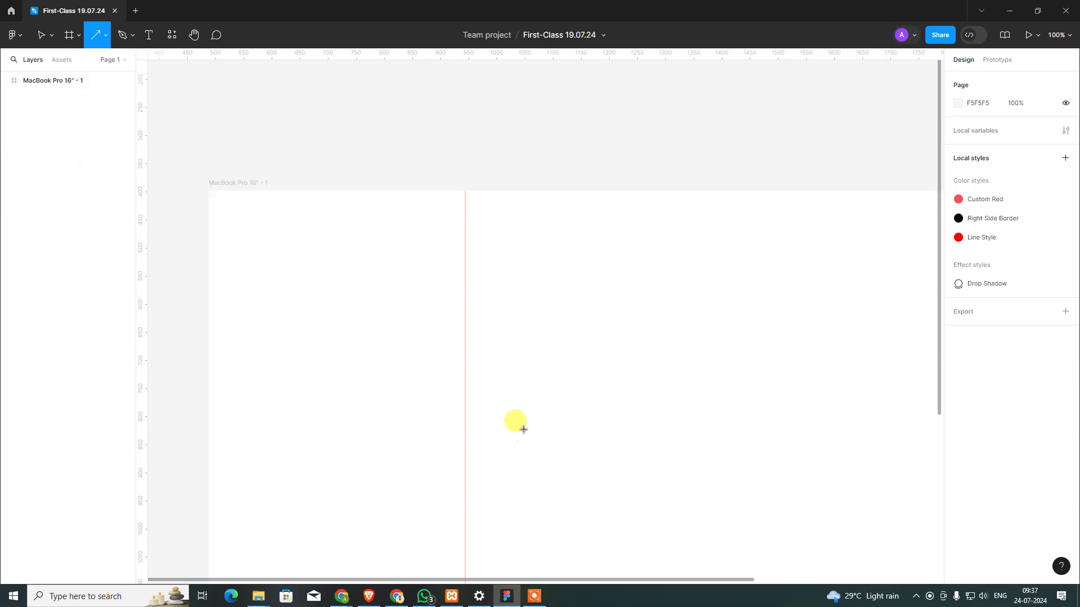
pyautogui.moveTo(532, 381); pyautogui.dragTo(794, 381)
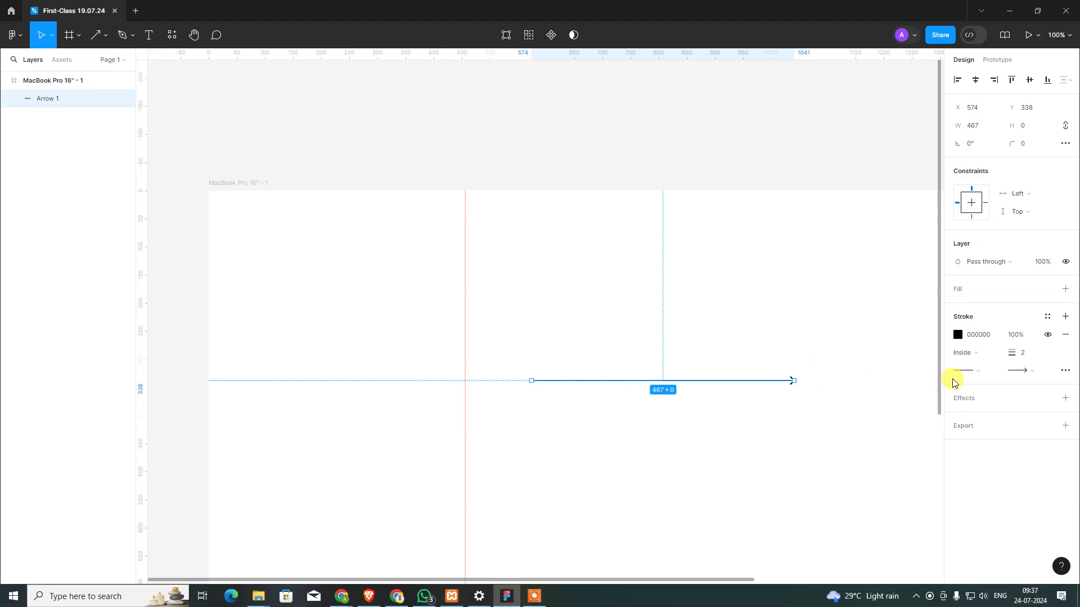
pyautogui.hotkey('ctrl', 'z')
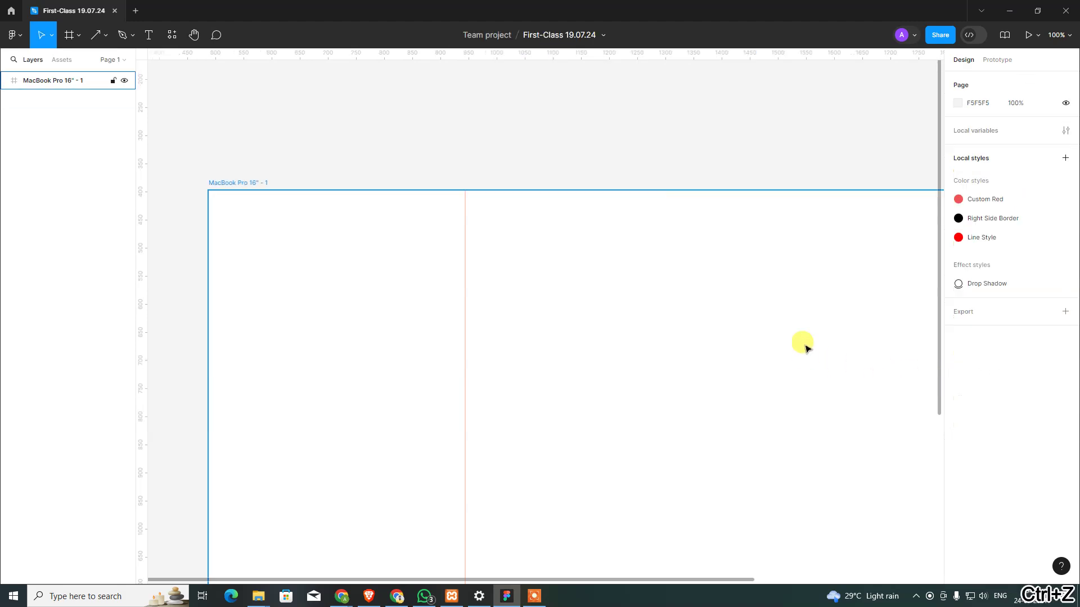
# - Redraw the arrow: undo a left-pointing attempt, then draw a right-pointing horizontal arrow
pyautogui.click(90, 34)
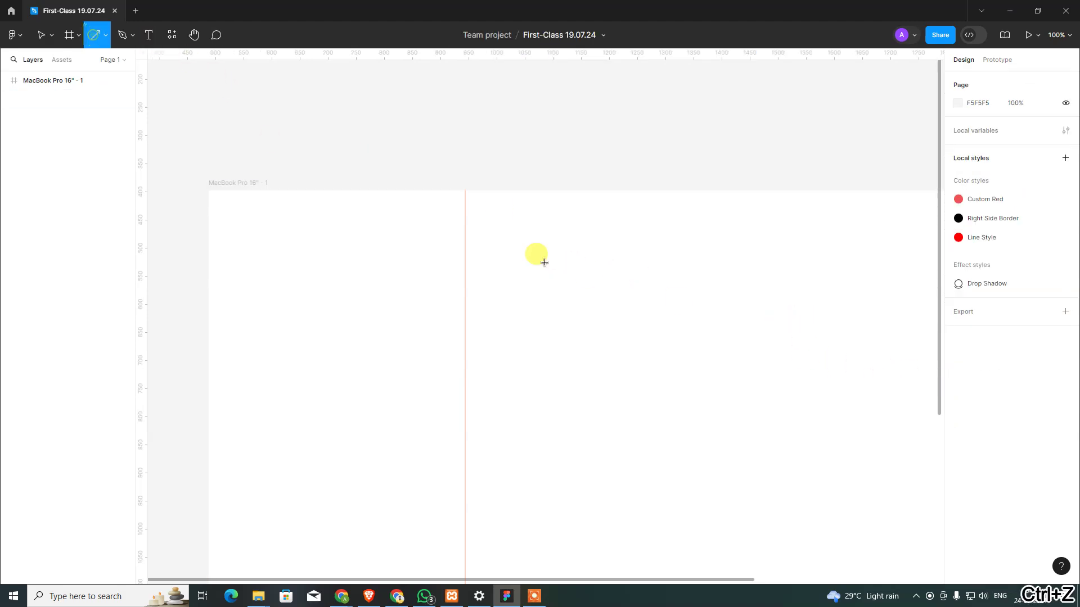
pyautogui.moveTo(739, 302); pyautogui.dragTo(569, 303)
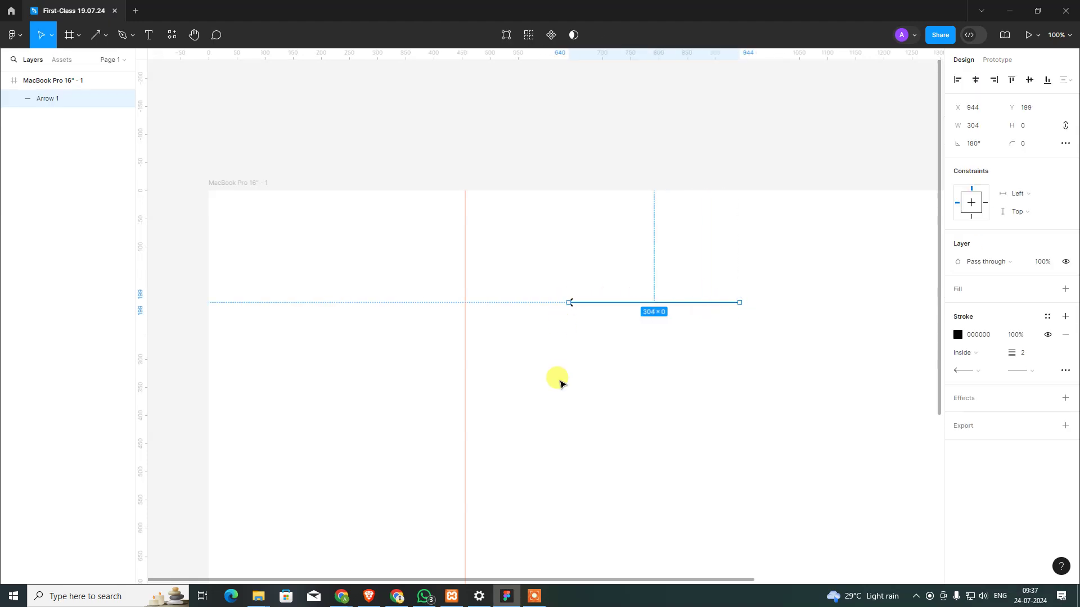
pyautogui.click(572, 316)
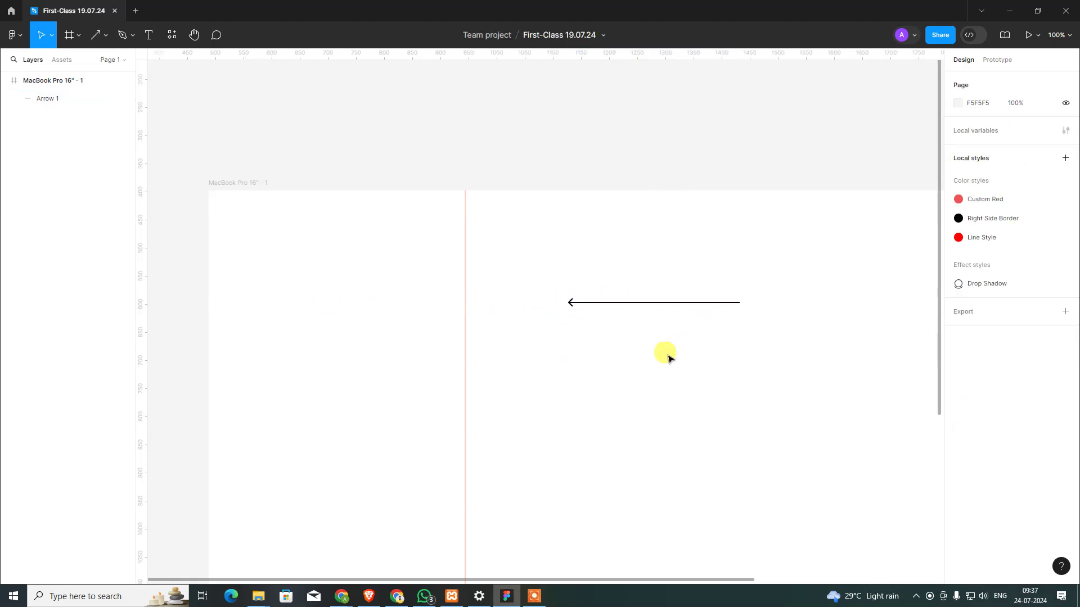
pyautogui.hotkey('ctrl', 'z')
pyautogui.hotkey('ctrl', 'z')
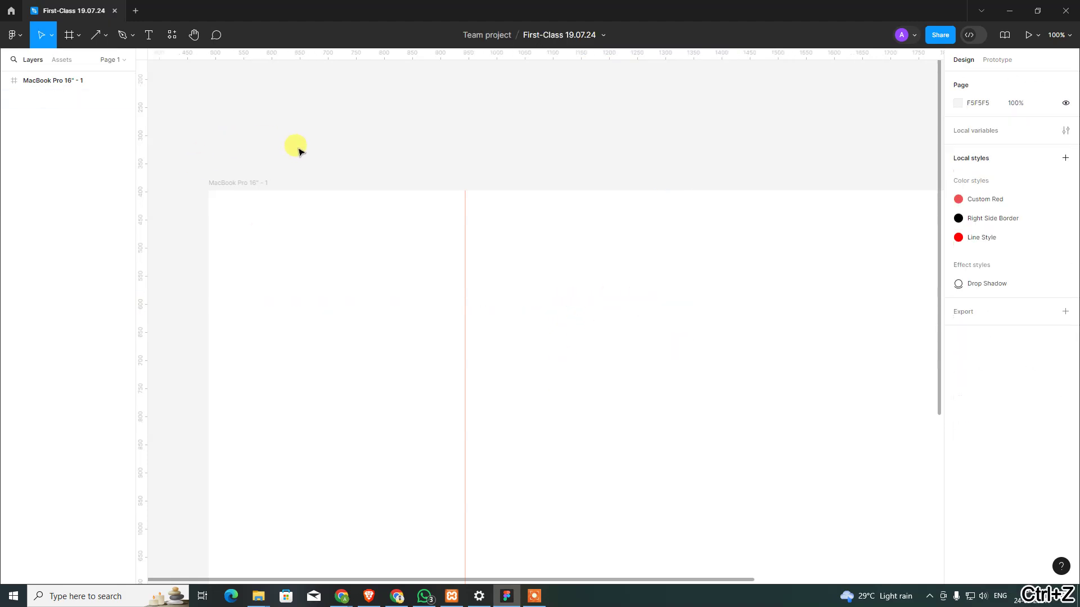
pyautogui.click(106, 35)
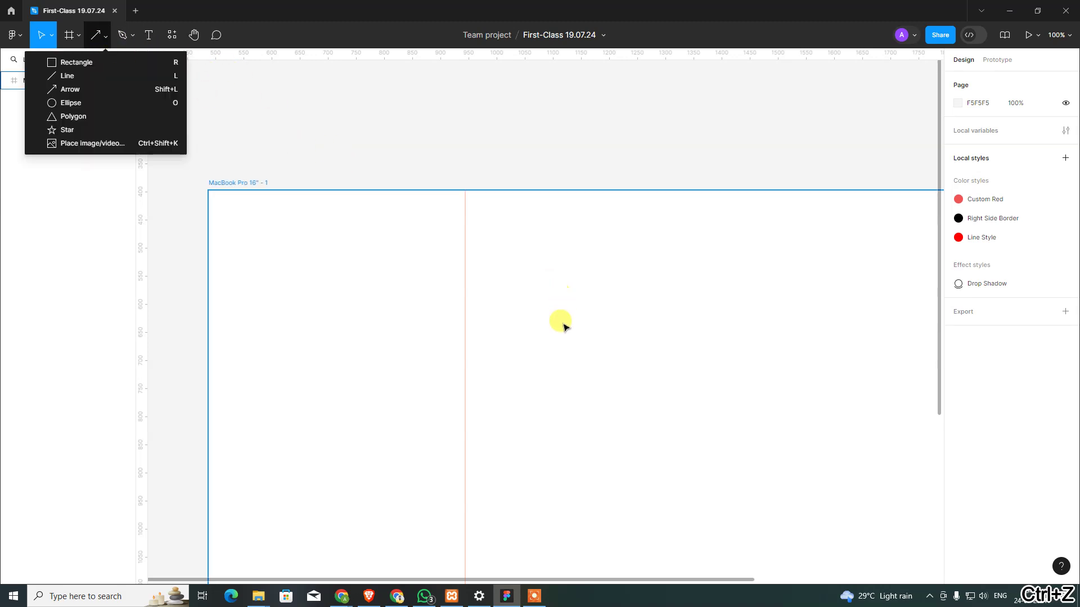
pyautogui.click(116, 89)
pyautogui.moveTo(566, 348); pyautogui.dragTo(731, 348)
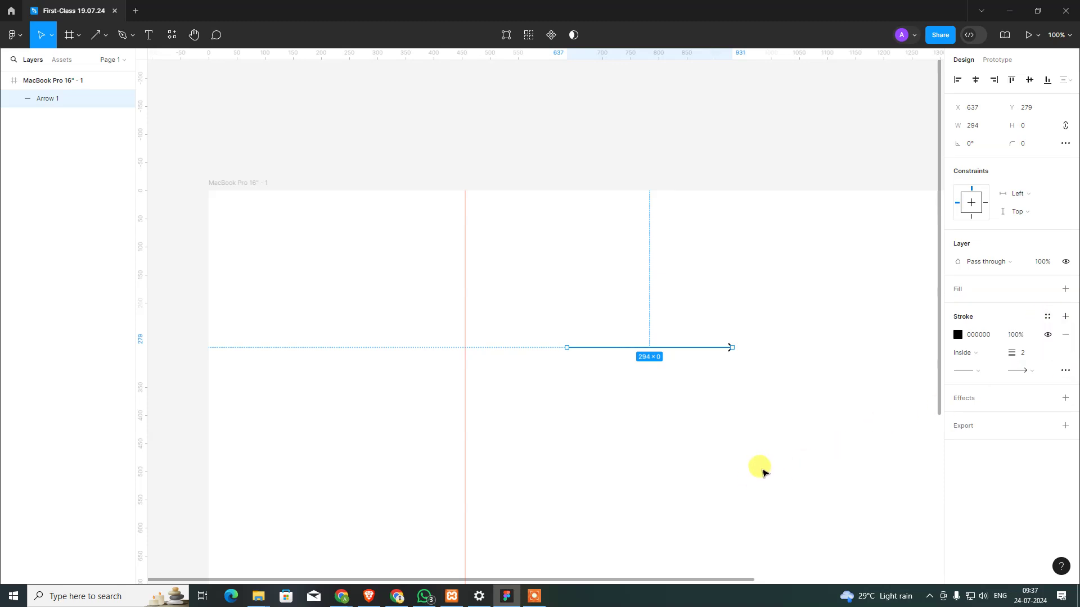
# - Switch to the Ellipse tool and delete the arrow, leaving the frame empty
pyautogui.click(106, 36)
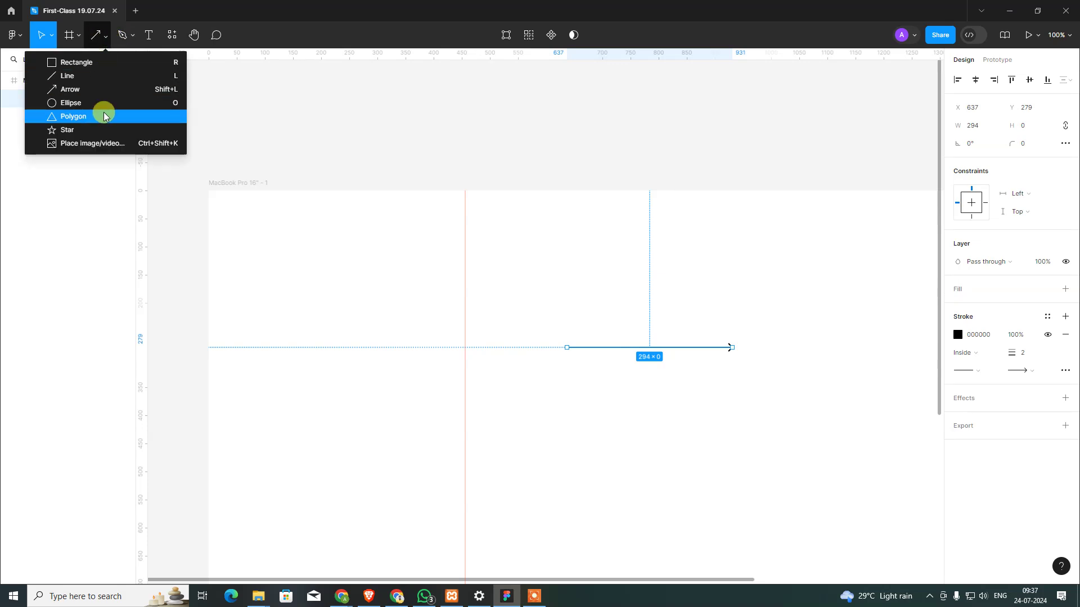
pyautogui.click(106, 103)
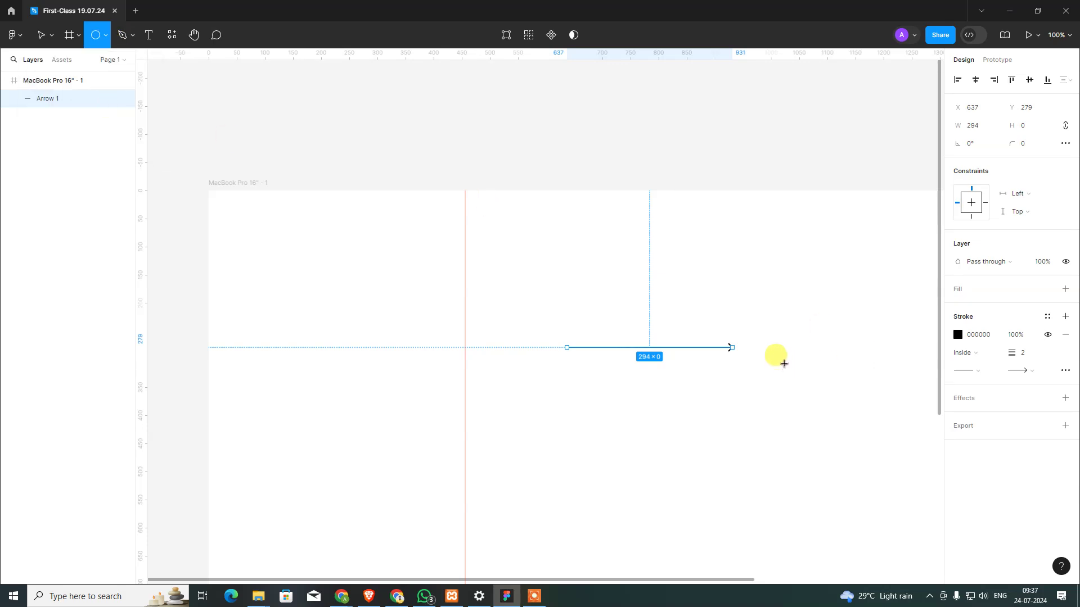
pyautogui.hotkey('ctrl', 'a')
pyautogui.press('Delete')
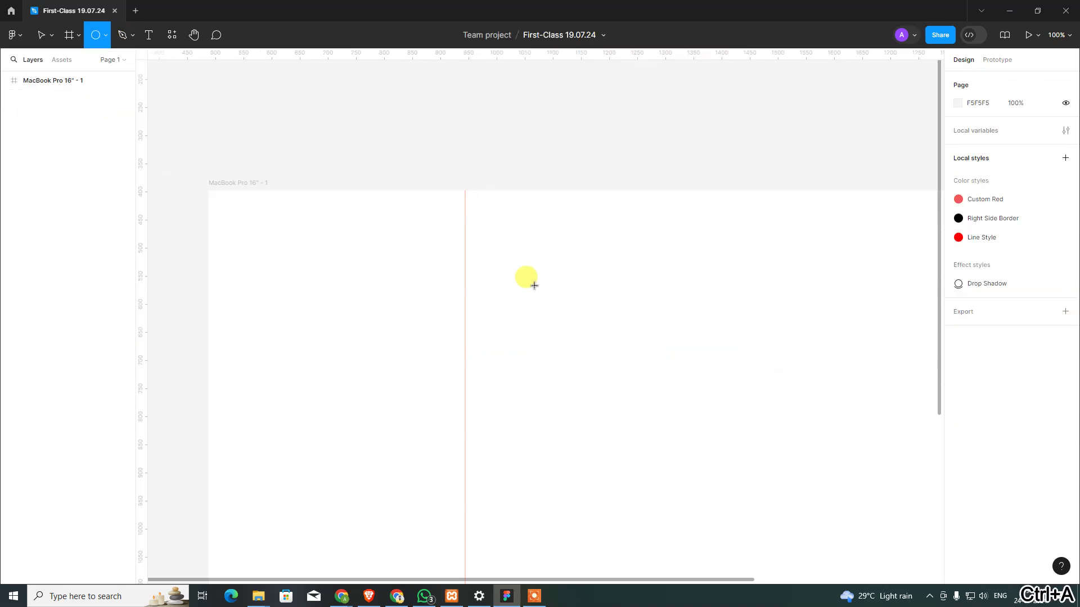
# - Draw a 329×329 circle and drag its arc handles into a C-shaped ring with 33.83% ratio
pyautogui.moveTo(534, 285); pyautogui.dragTo(716, 456)
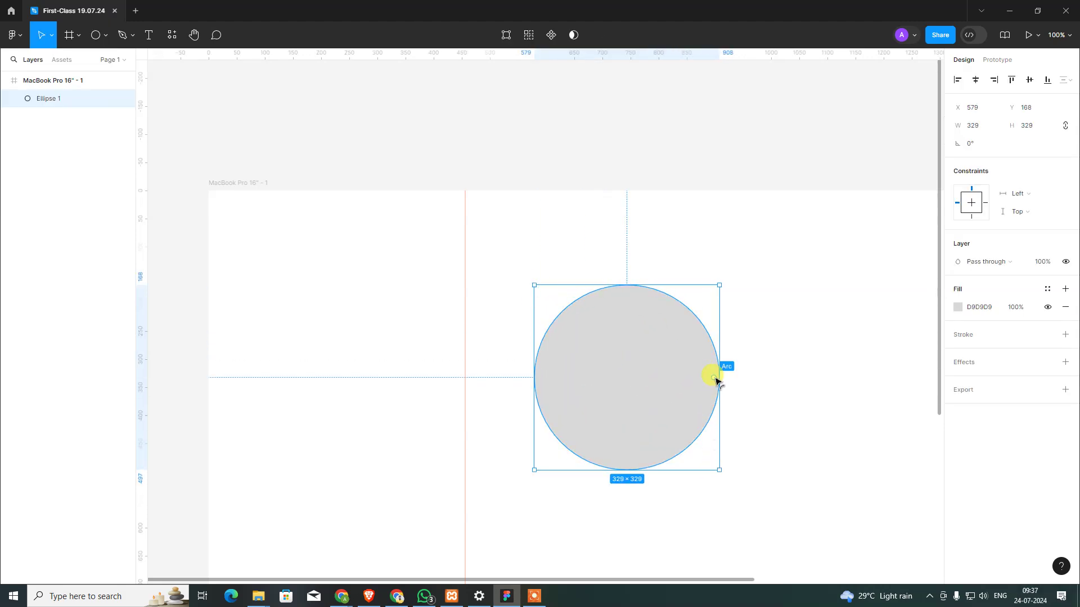
pyautogui.moveTo(639, 381)
pyautogui.mouseDown()
pyautogui.moveTo(625, 380)
pyautogui.moveTo(661, 387)
pyautogui.moveTo(708, 366)
pyautogui.mouseUp()
pyautogui.moveTo(624, 374)
pyautogui.mouseDown()
pyautogui.moveTo(651, 340)
pyautogui.moveTo(596, 320)
pyautogui.moveTo(559, 405)
pyautogui.moveTo(660, 415)
pyautogui.moveTo(646, 427)
pyautogui.moveTo(663, 397)
pyautogui.moveTo(669, 333)
pyautogui.moveTo(691, 386)
pyautogui.moveTo(670, 321)
pyautogui.mouseUp()
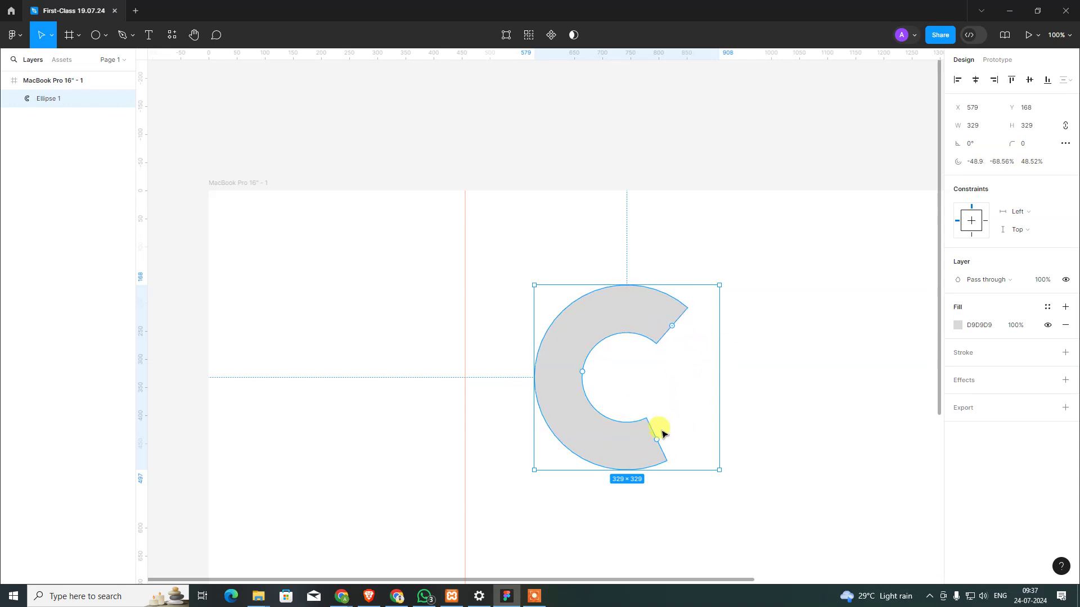
pyautogui.moveTo(659, 443); pyautogui.dragTo(662, 437)
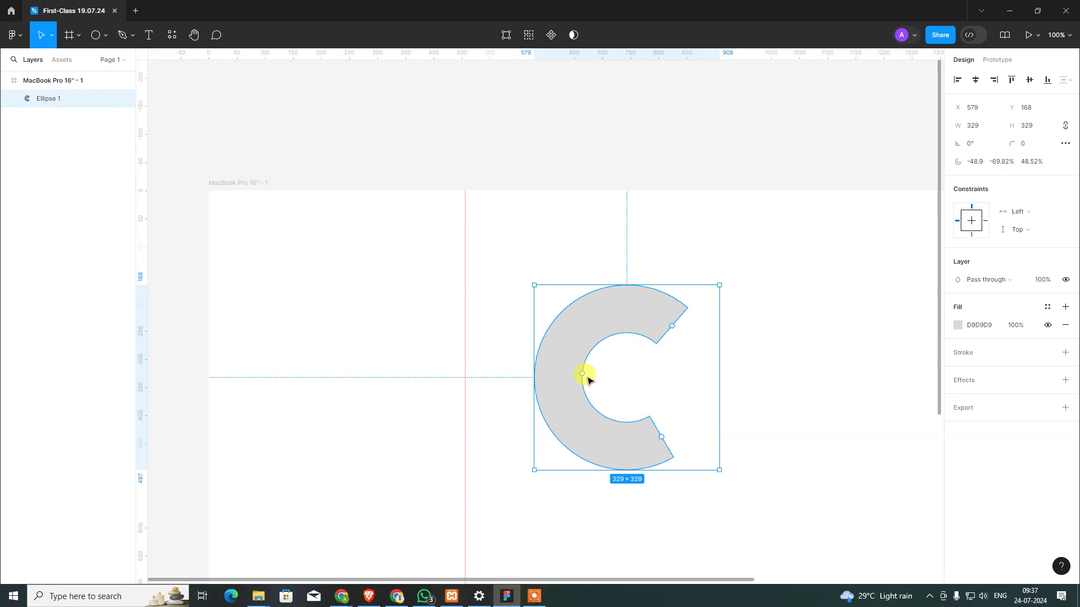
pyautogui.moveTo(585, 377)
pyautogui.mouseDown()
pyautogui.moveTo(622, 373)
pyautogui.moveTo(582, 382)
pyautogui.moveTo(595, 378)
pyautogui.mouseUp()
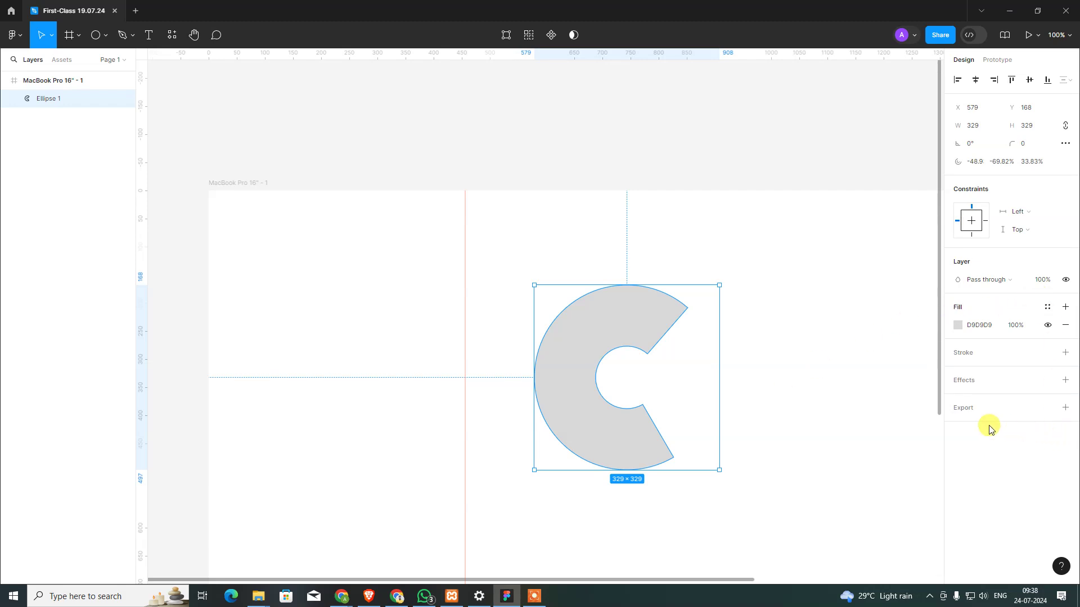
# - Draw a triangle polygon, delete the ring, and move the triangle to the ring's spot
pyautogui.click(237, 127)
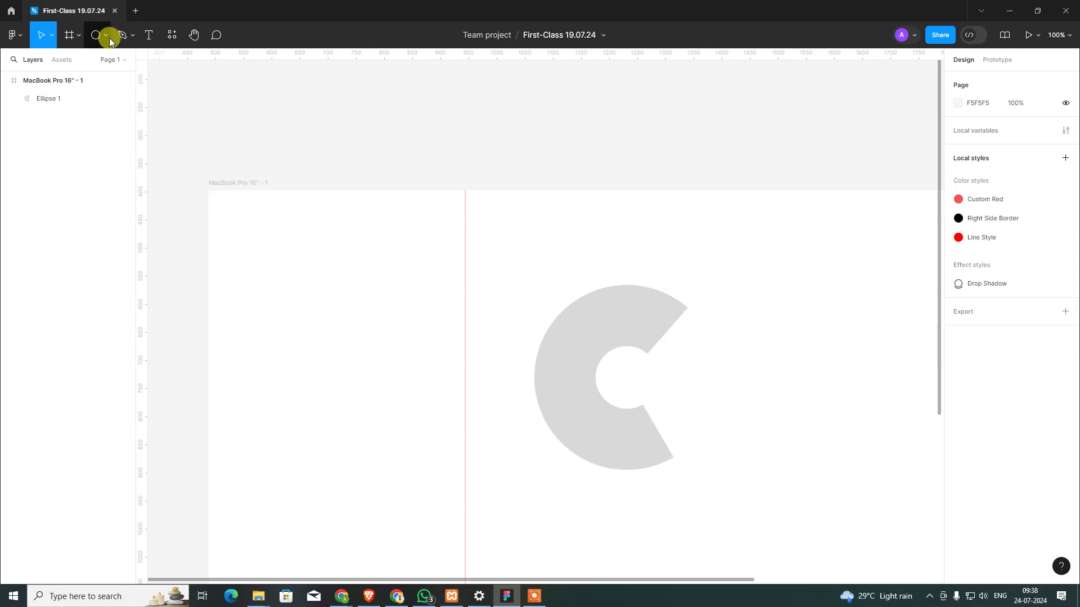
pyautogui.click(106, 35)
pyautogui.click(114, 118)
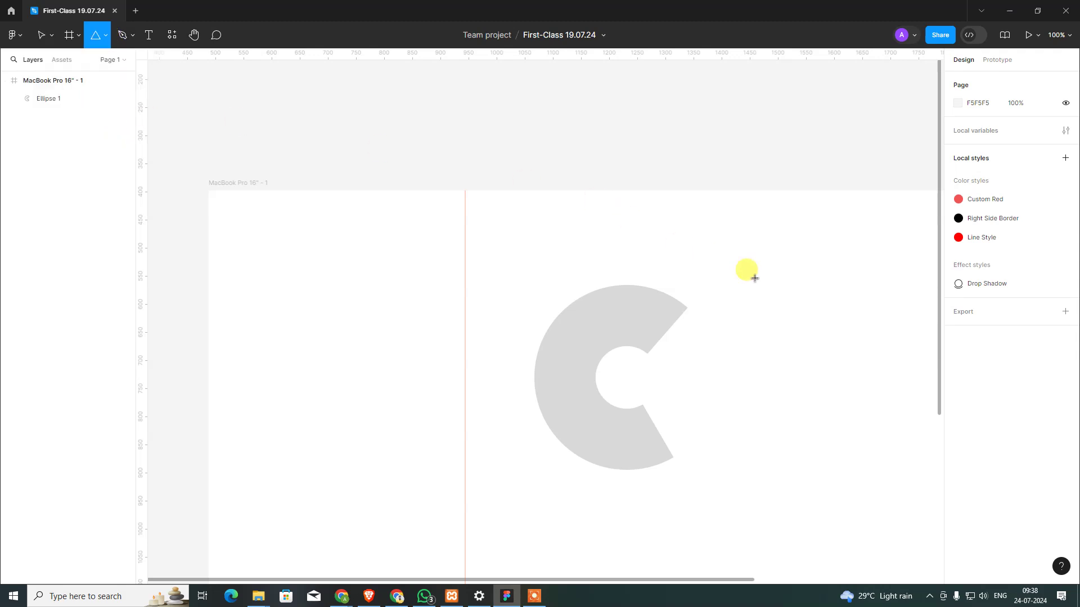
pyautogui.moveTo(778, 354)
pyautogui.mouseDown()
pyautogui.moveTo(844, 439)
pyautogui.moveTo(917, 492)
pyautogui.mouseUp()
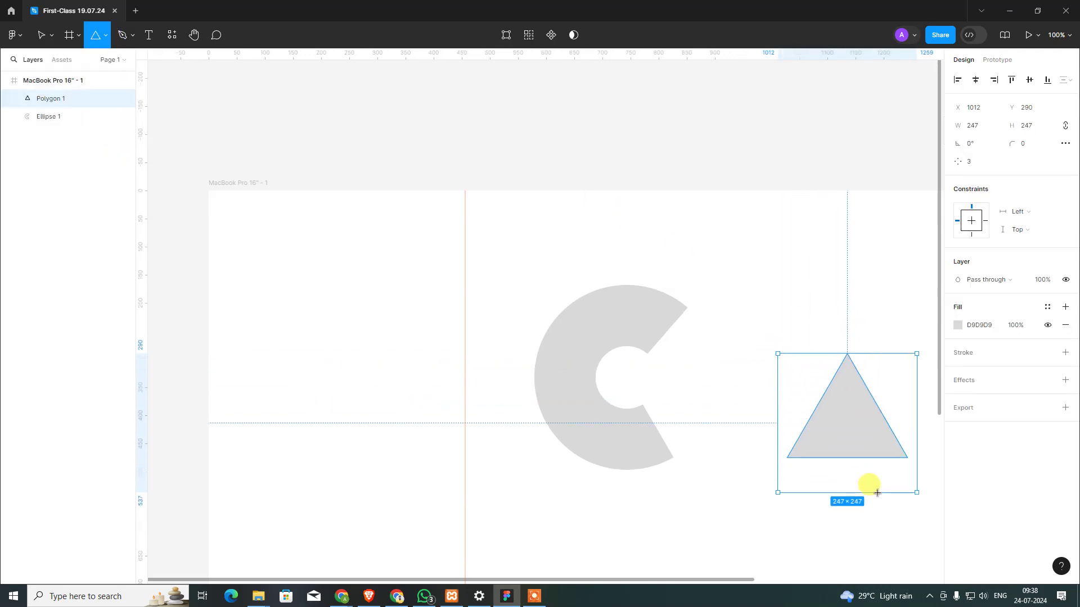
pyautogui.click(579, 393)
pyautogui.press('Delete')
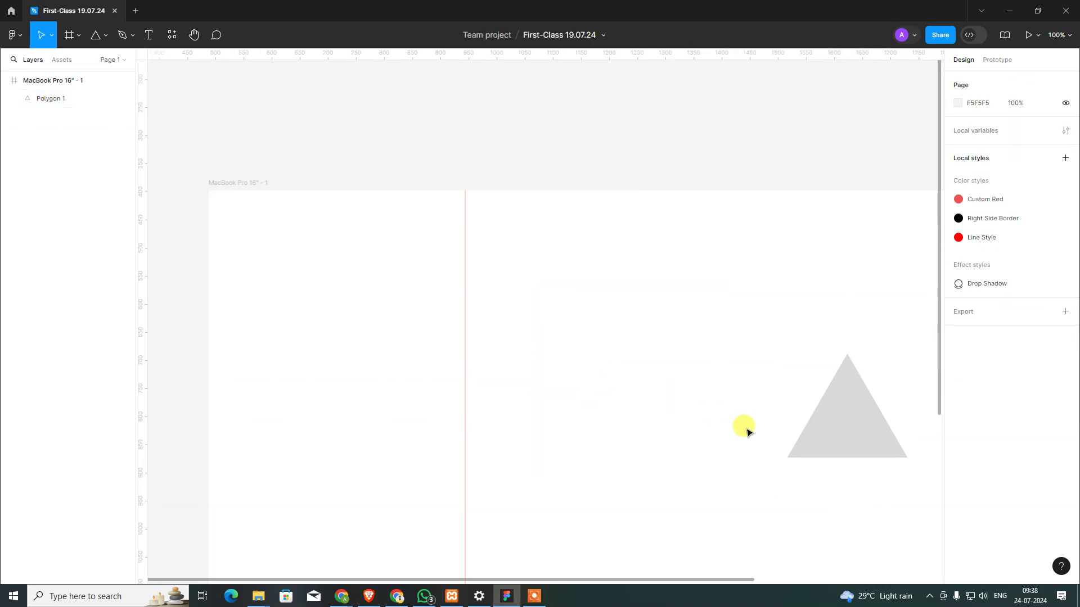
pyautogui.moveTo(827, 433); pyautogui.dragTo(550, 426)
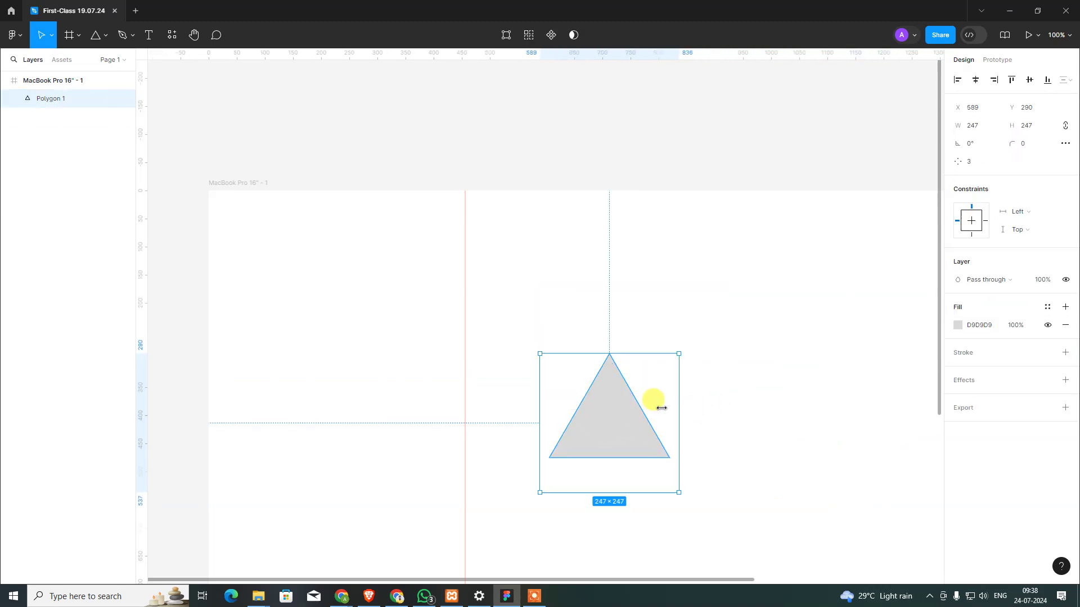
# - Reshape the polygon into a 247×247 hexagon with 6 sides and sharp corners
pyautogui.moveTo(609, 364)
pyautogui.mouseDown()
pyautogui.moveTo(609, 436)
pyautogui.moveTo(609, 378)
pyautogui.mouseUp()
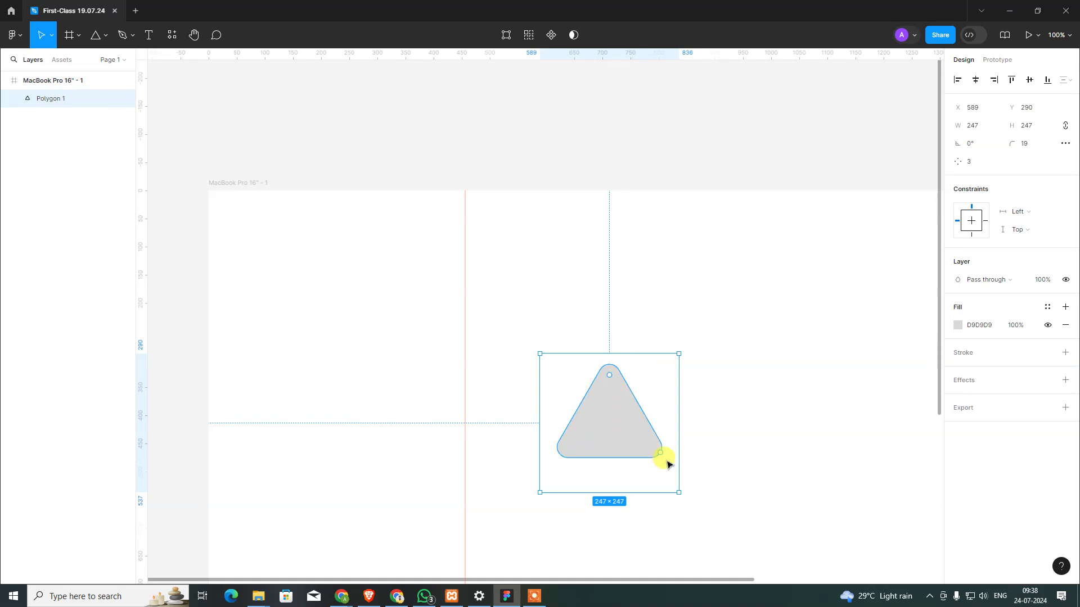
pyautogui.moveTo(649, 445); pyautogui.dragTo(654, 418)
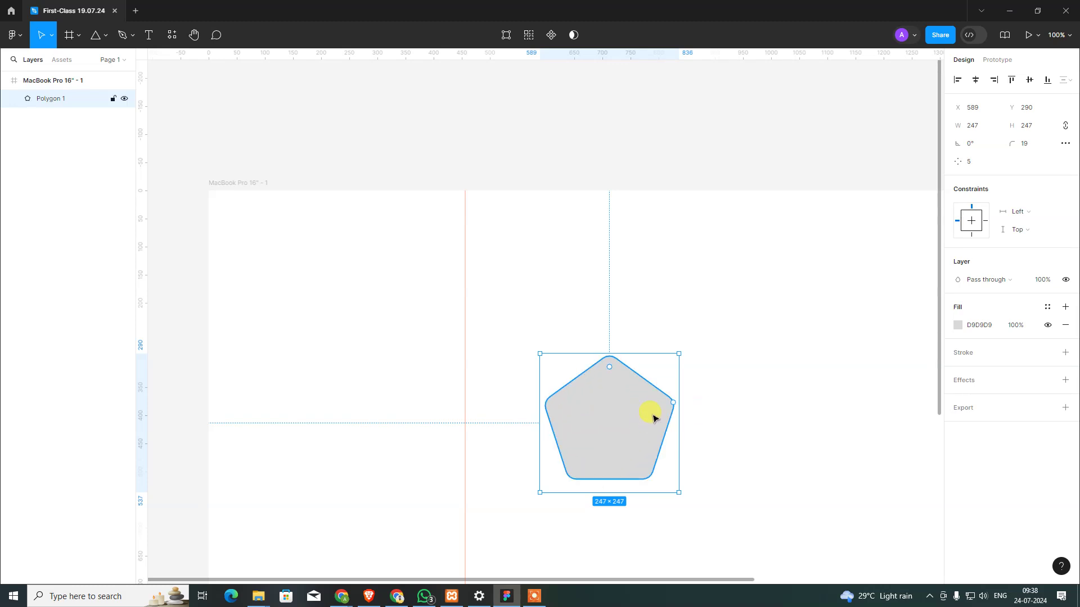
pyautogui.moveTo(613, 368); pyautogui.dragTo(615, 344)
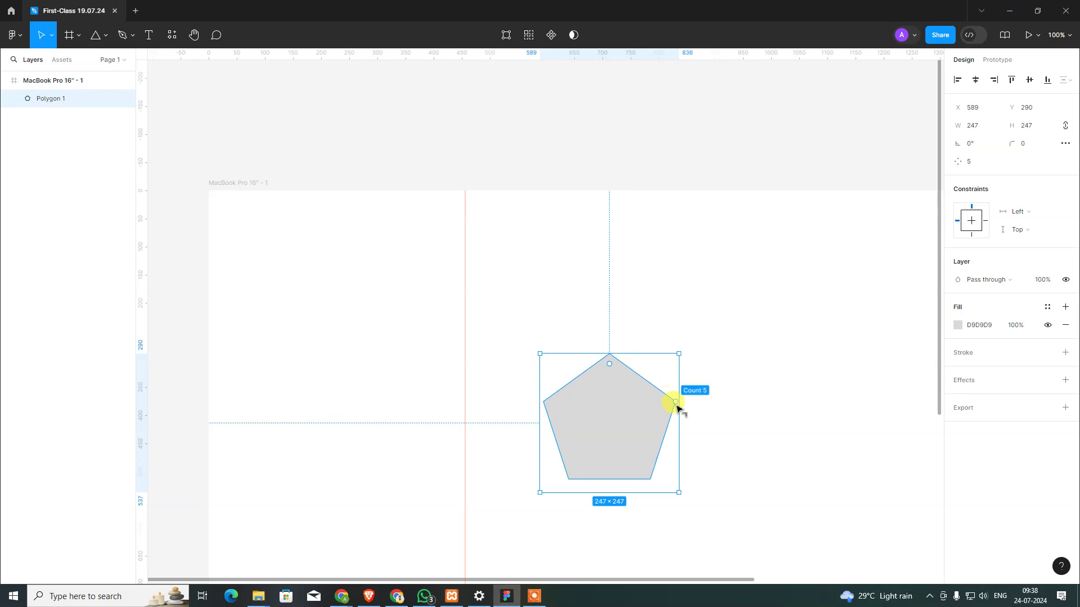
pyautogui.moveTo(675, 406)
pyautogui.mouseDown()
pyautogui.moveTo(647, 365)
pyautogui.moveTo(663, 397)
pyautogui.mouseUp()
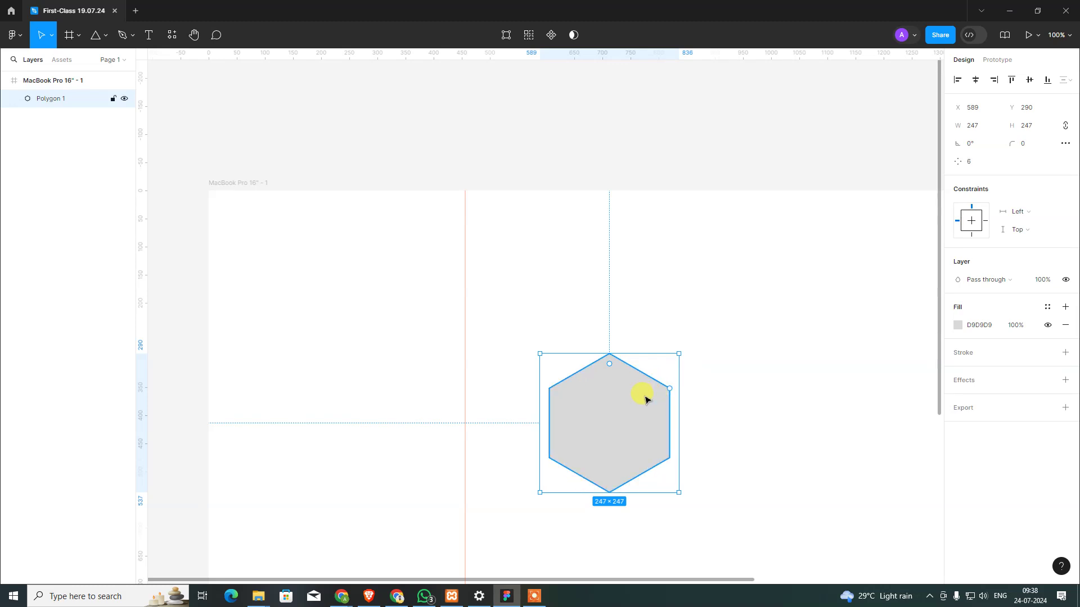
# - Delete the hexagon and draw a new triangle polygon on the frame
pyautogui.click(750, 427)
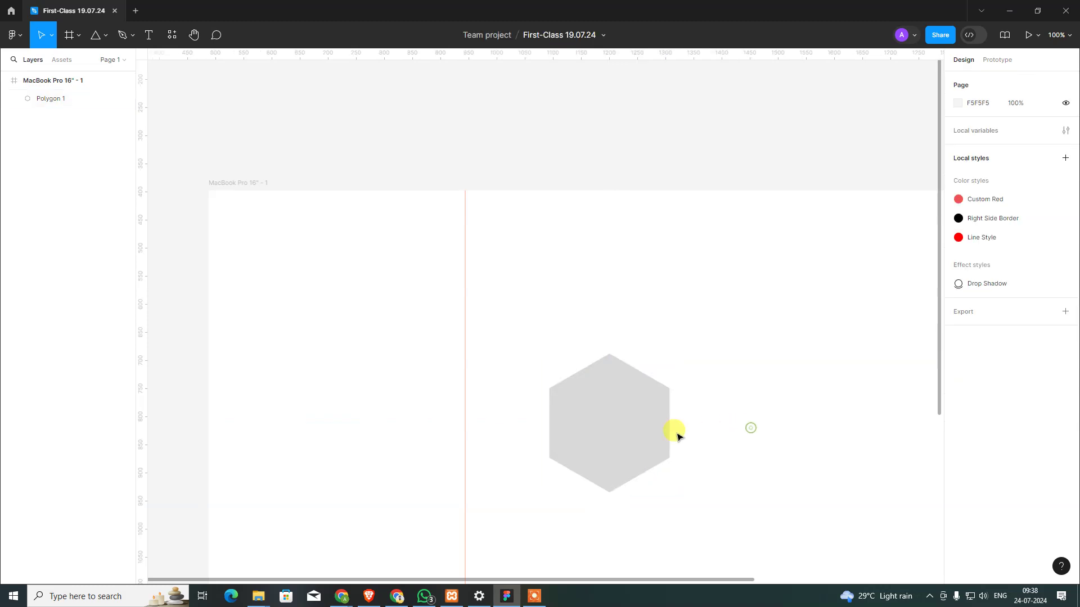
pyautogui.click(614, 441)
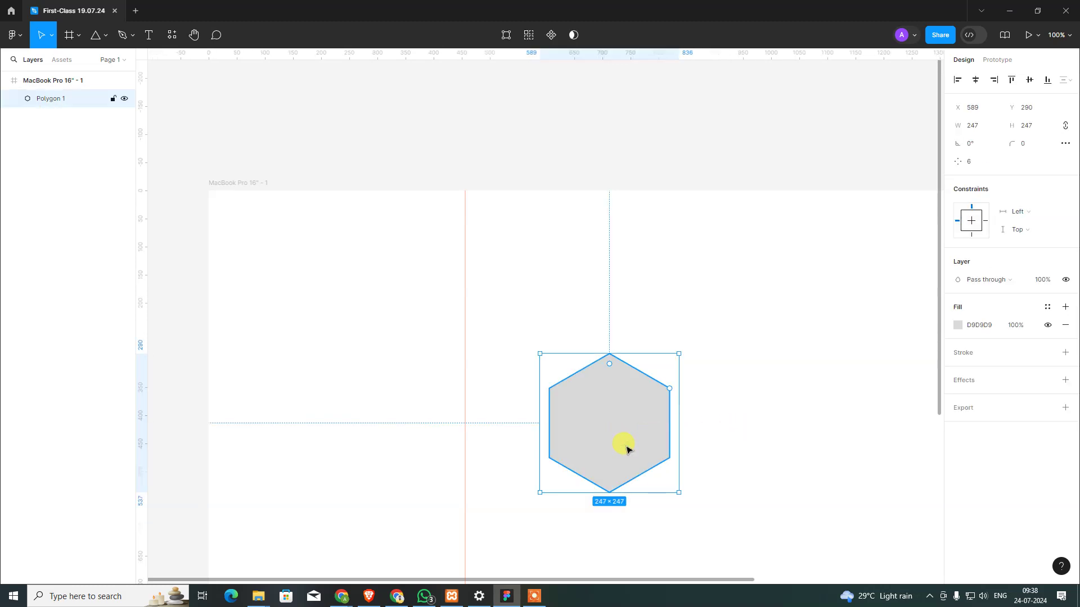
pyautogui.press('Delete')
pyautogui.click(90, 35)
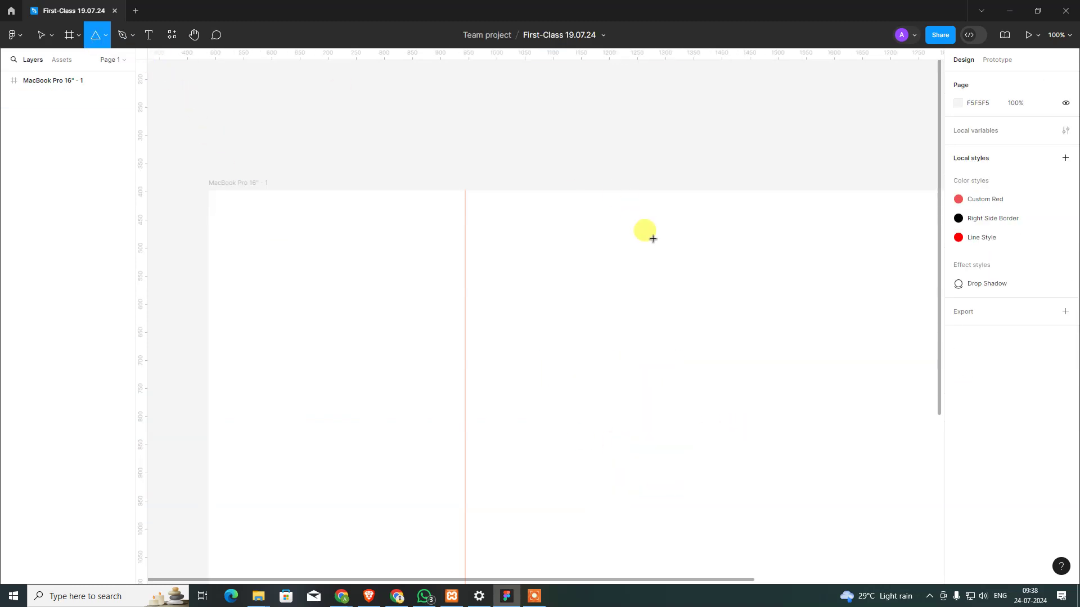
pyautogui.moveTo(636, 302); pyautogui.dragTo(731, 427)
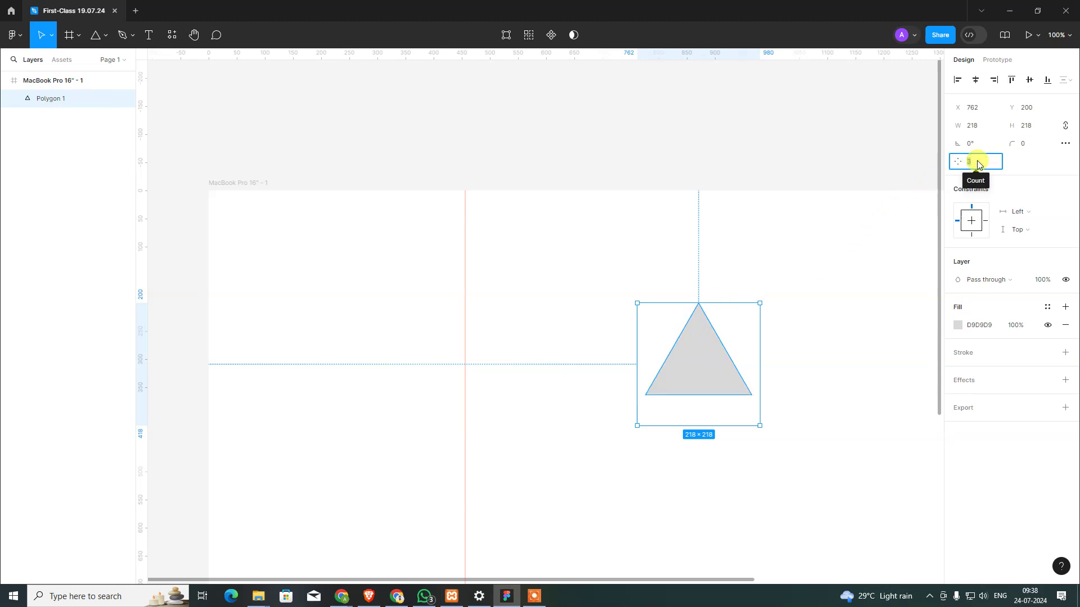
# - Set the new polygon to 6 sides and trial corner rounding before returning to sharp corners
pyautogui.press('Up')
pyautogui.press('Up')
pyautogui.press('Up')
pyautogui.press('Up')
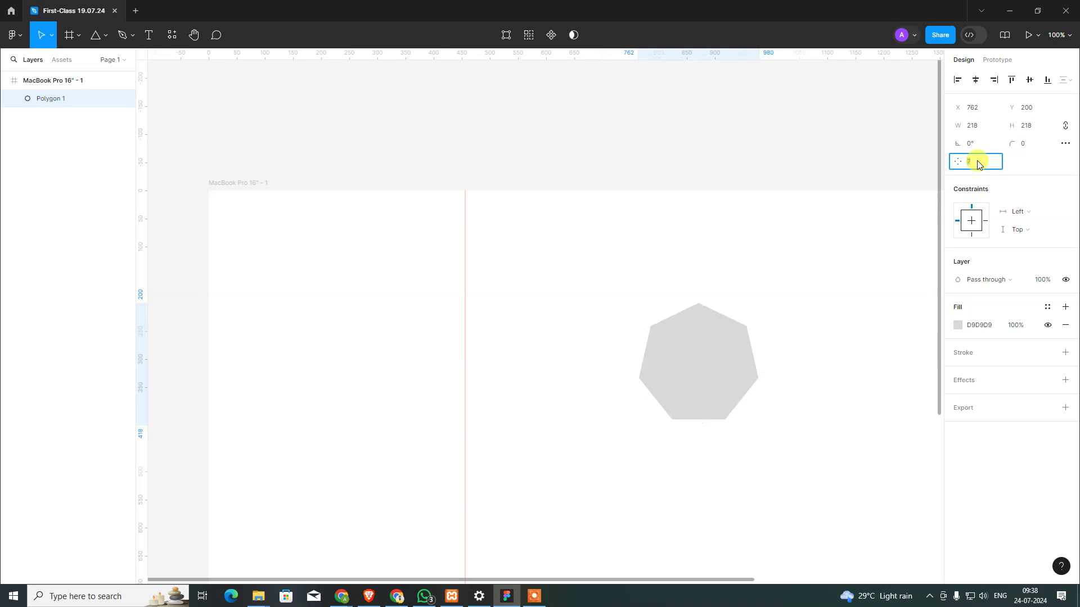
pyautogui.press('Up')
pyautogui.press('Down')
pyautogui.press('Down')
pyautogui.press('Down')
pyautogui.press('Down')
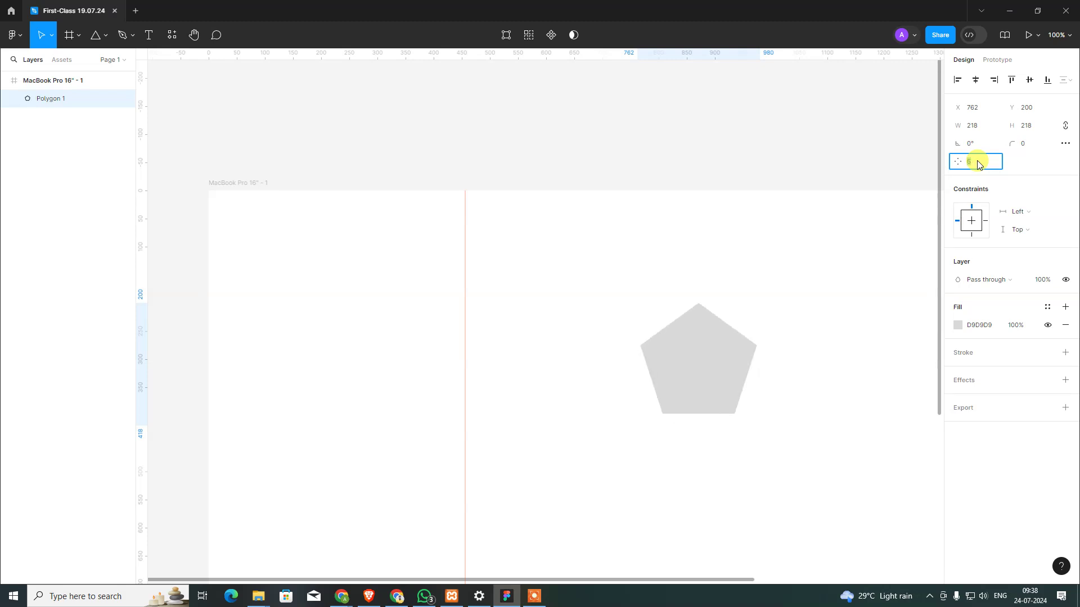
pyautogui.press('Up')
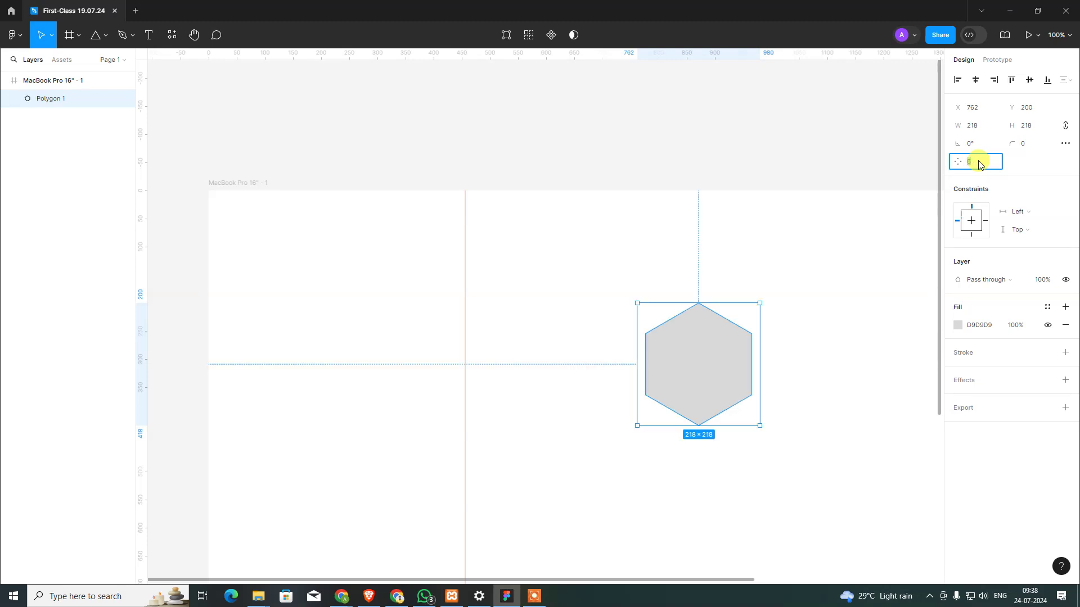
pyautogui.moveTo(698, 317)
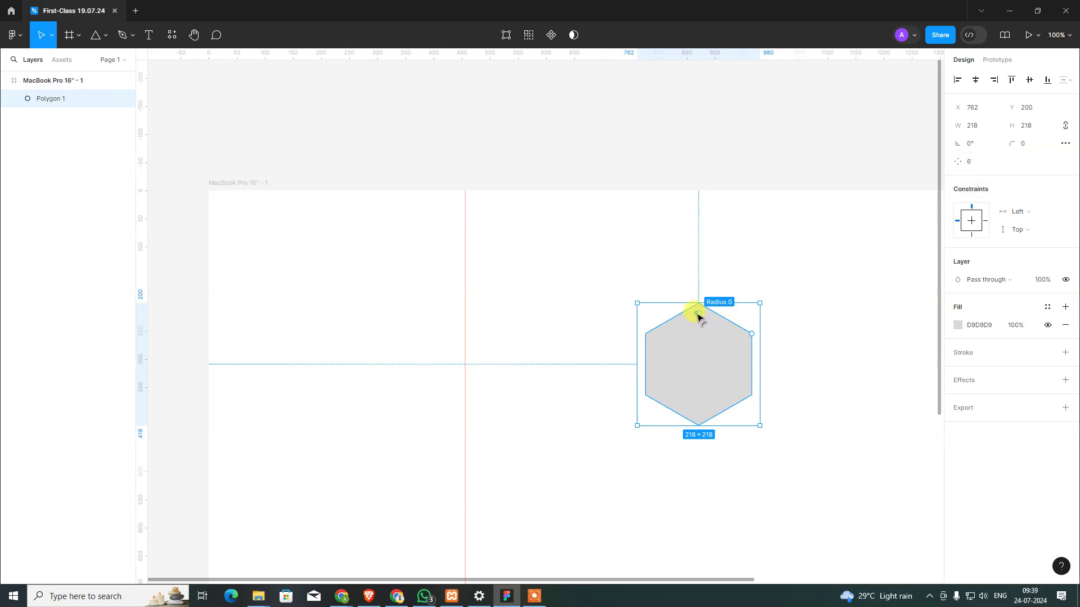
pyautogui.moveTo(697, 316)
pyautogui.mouseDown()
pyautogui.moveTo(700, 331)
pyautogui.moveTo(697, 312)
pyautogui.mouseUp()
pyautogui.moveTo(698, 316)
pyautogui.mouseDown()
pyautogui.moveTo(703, 294)
pyautogui.moveTo(702, 381)
pyautogui.moveTo(702, 273)
pyautogui.mouseUp()
pyautogui.click(701, 272)
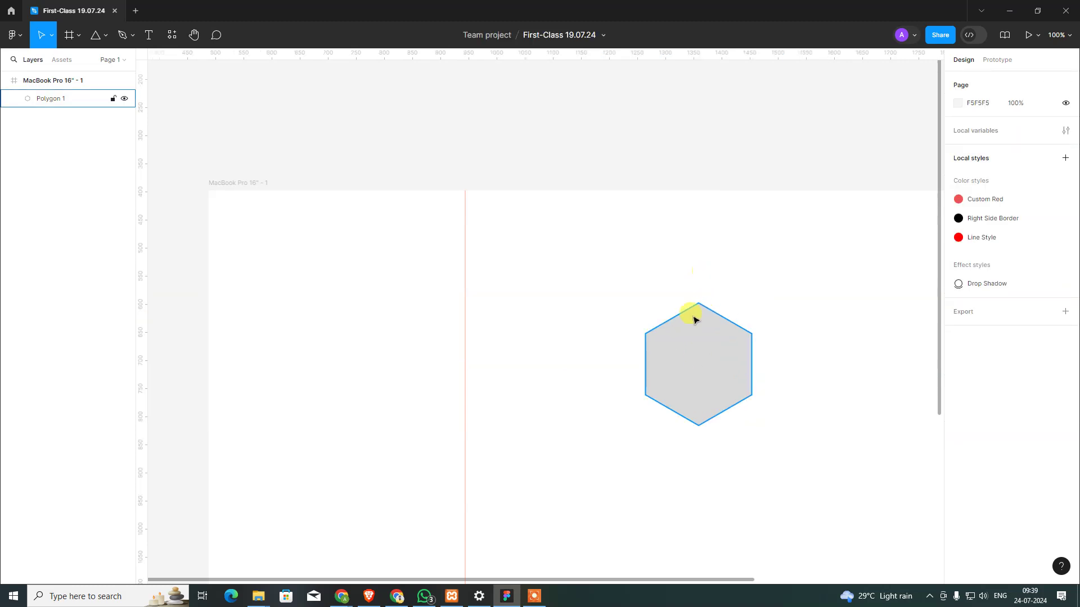
pyautogui.hotkey('ctrl', 'z')
# - Delete the hexagon and draw a five-point star on the frame
pyautogui.press('Delete')
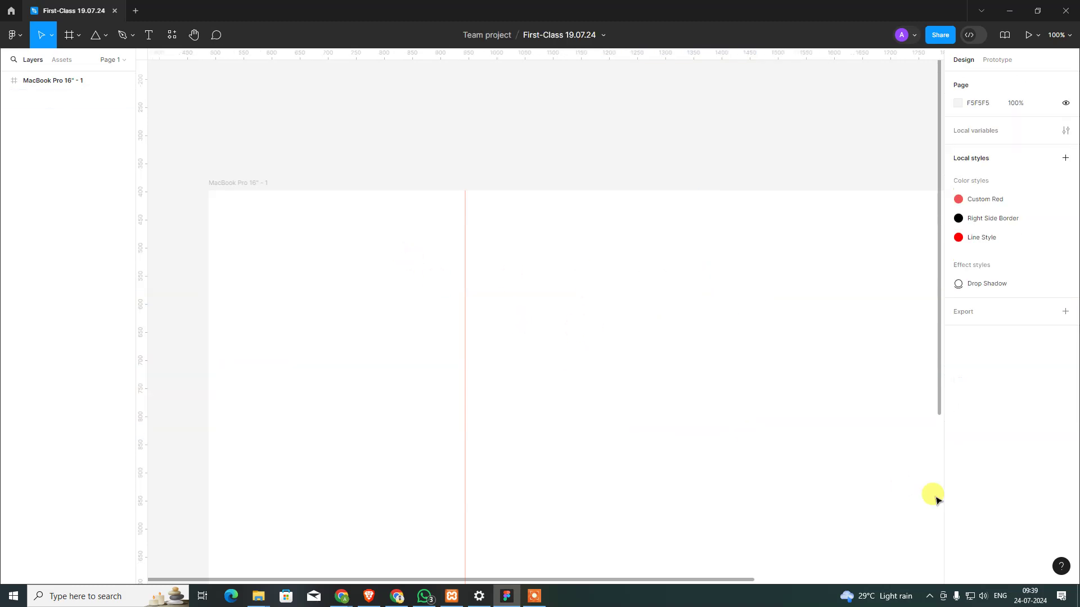
pyautogui.click(114, 37)
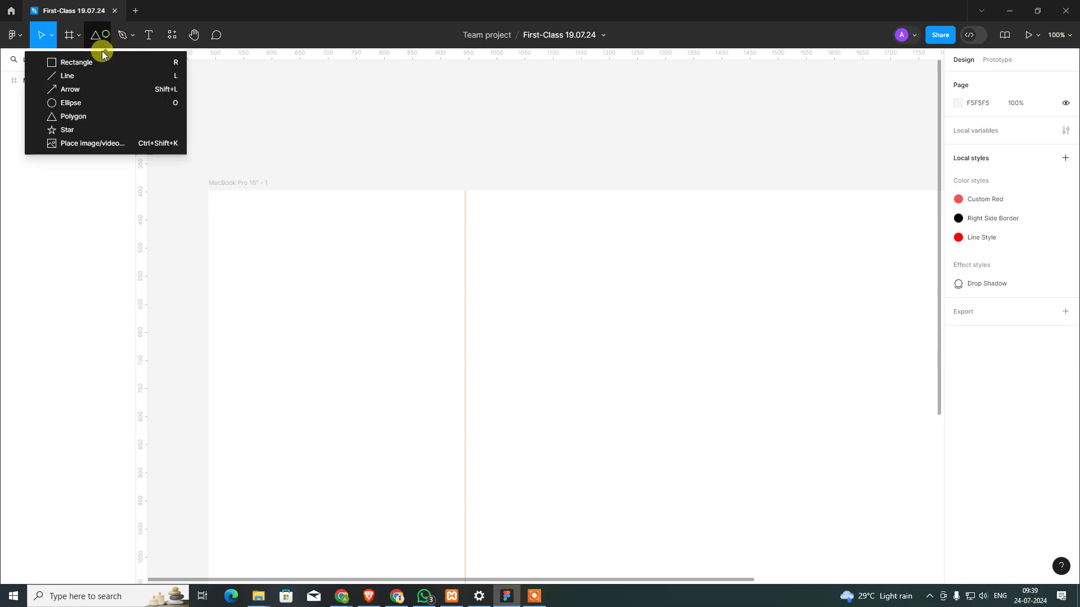
pyautogui.click(83, 133)
pyautogui.moveTo(629, 302); pyautogui.dragTo(779, 452)
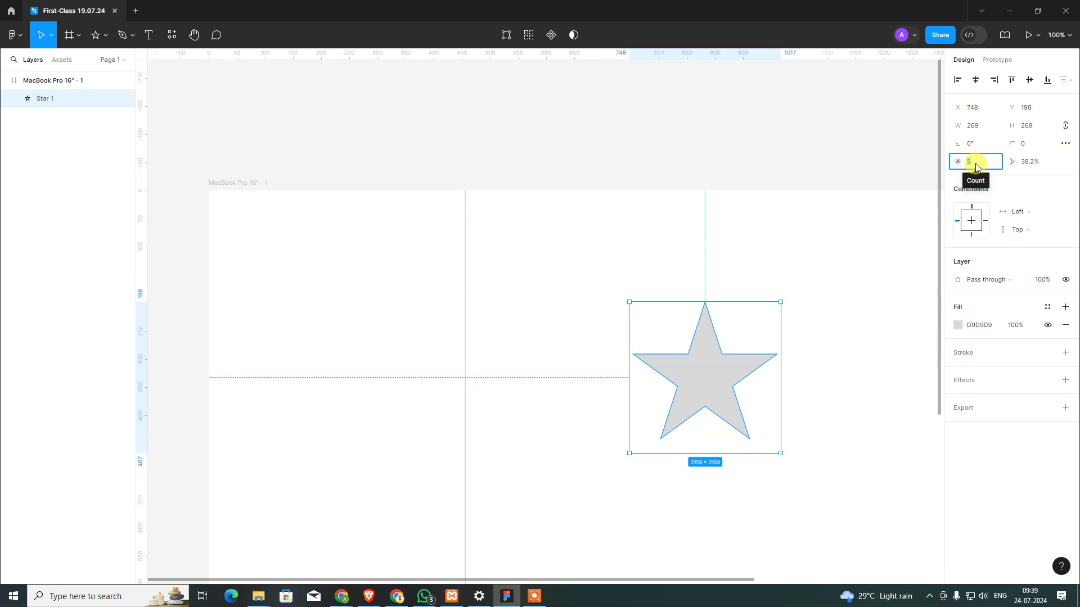
# - Reduce the star to three points
pyautogui.press('Up')
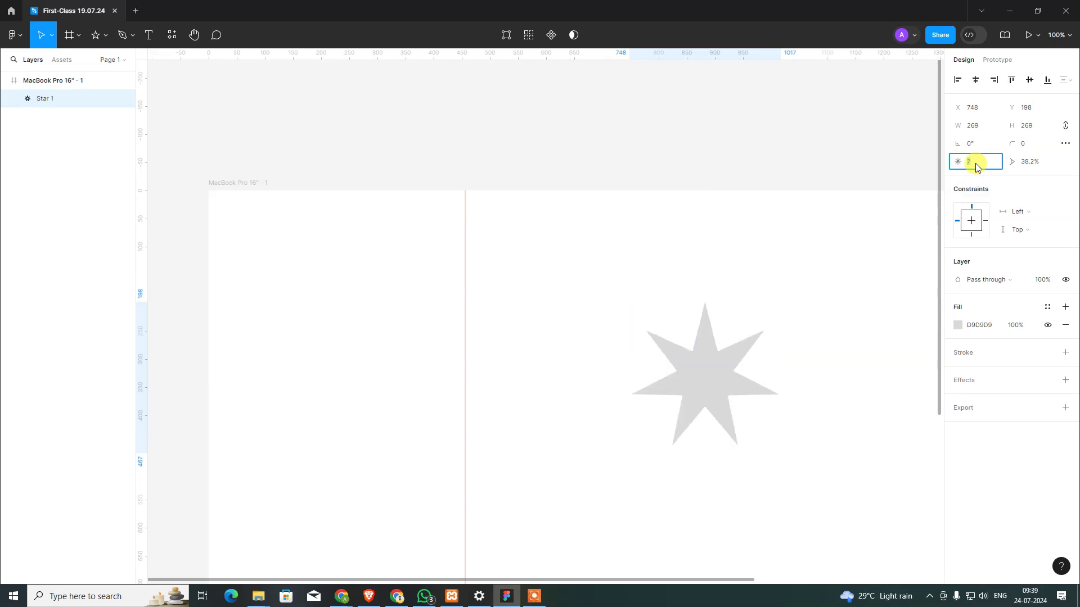
pyautogui.press('Down')
pyautogui.press('Down')
pyautogui.press('Down')
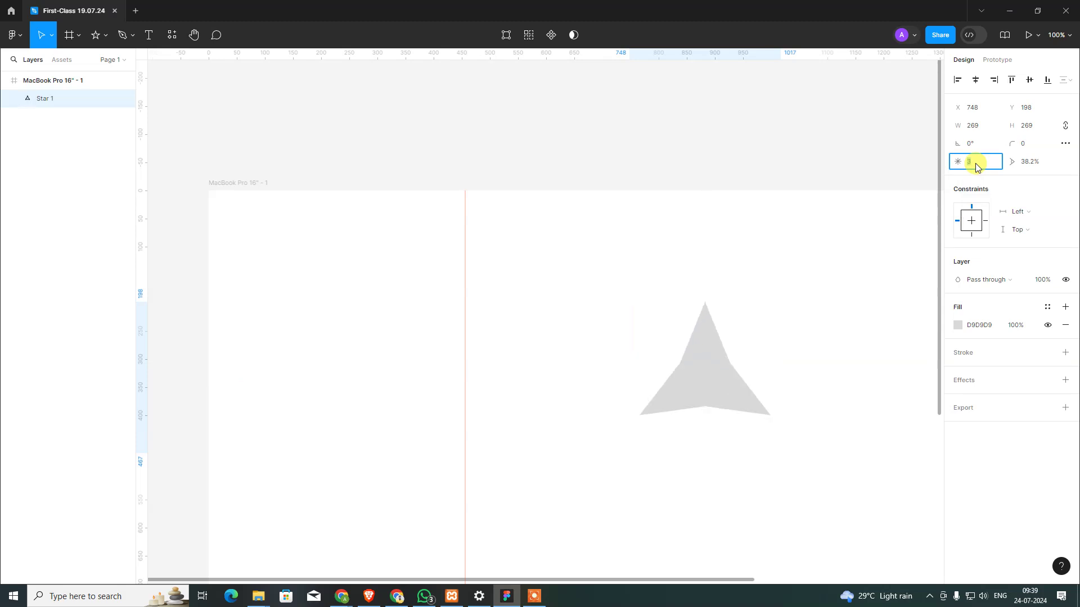
pyautogui.press('Up')
pyautogui.press('Down')
pyautogui.press('Tab')
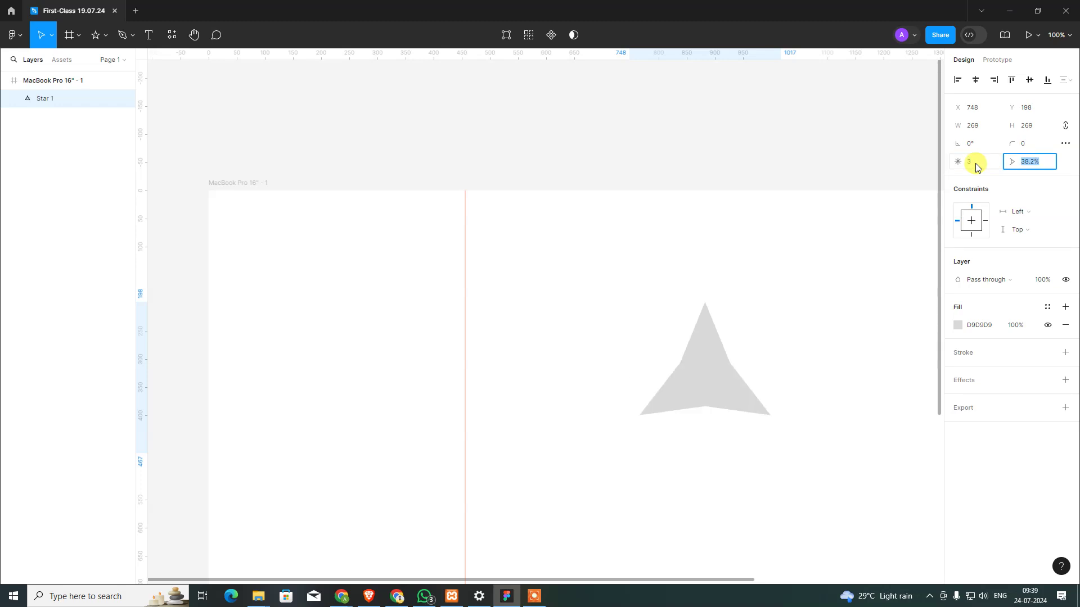
pyautogui.press('Down')
pyautogui.press('Down')
pyautogui.press('Down')
pyautogui.press('Down')
pyautogui.press('Down')
pyautogui.press('Down')
pyautogui.press('Down')
pyautogui.press('Down')
pyautogui.press('Down')
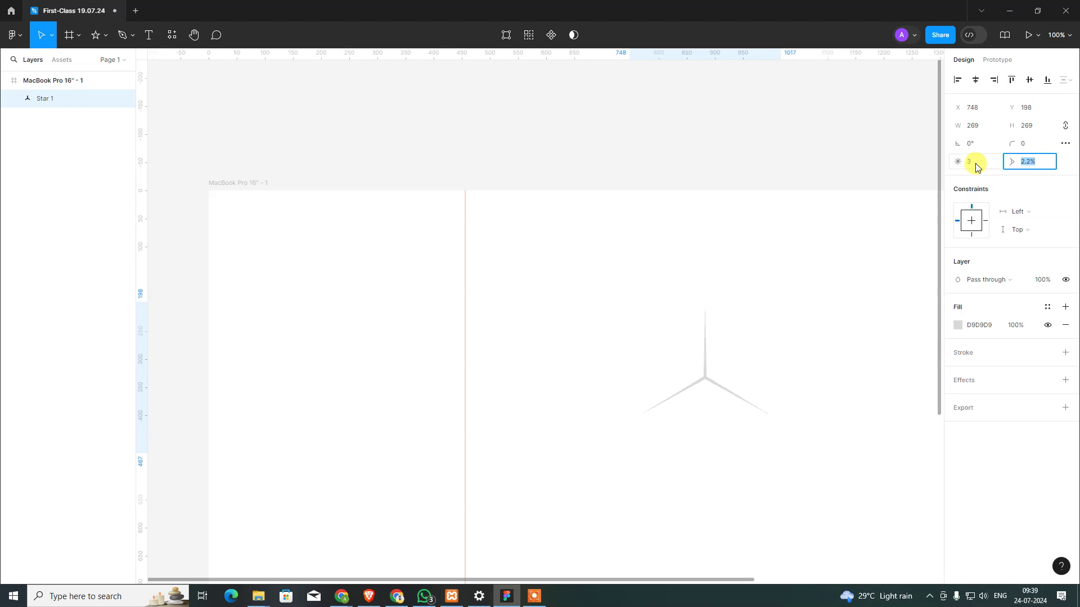
# - Adjust the star's inner ratio, settling at 10.2%
pyautogui.press('Up')
pyautogui.press('Up')
pyautogui.press('Up')
pyautogui.press('Up')
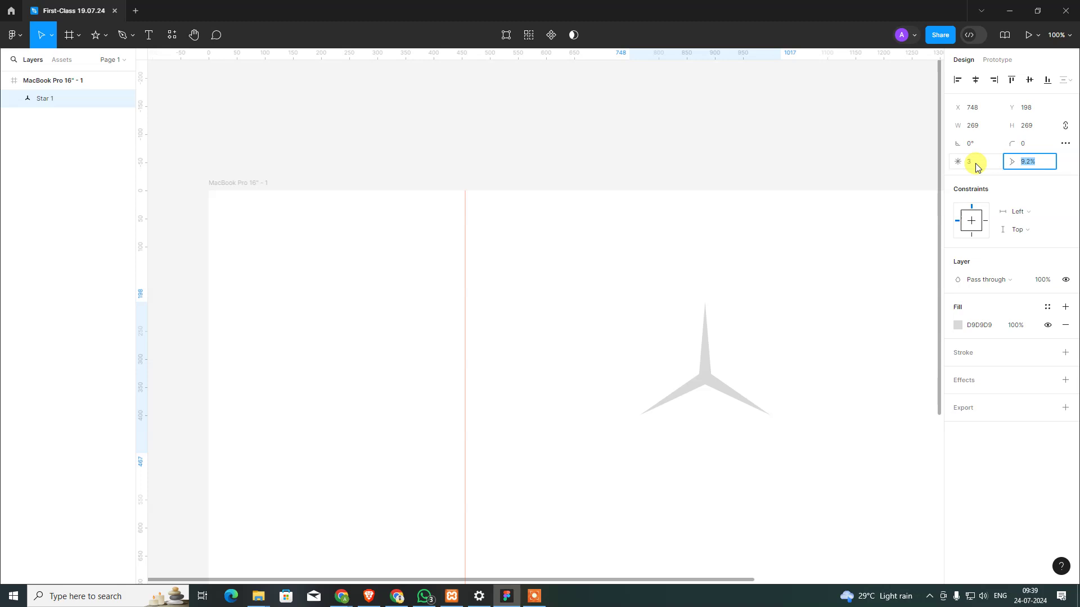
pyautogui.hotkey('shift', 'Up')
pyautogui.hotkey('shift', 'Up')
pyautogui.hotkey('shift', 'Up')
pyautogui.hotkey('shift', 'Up')
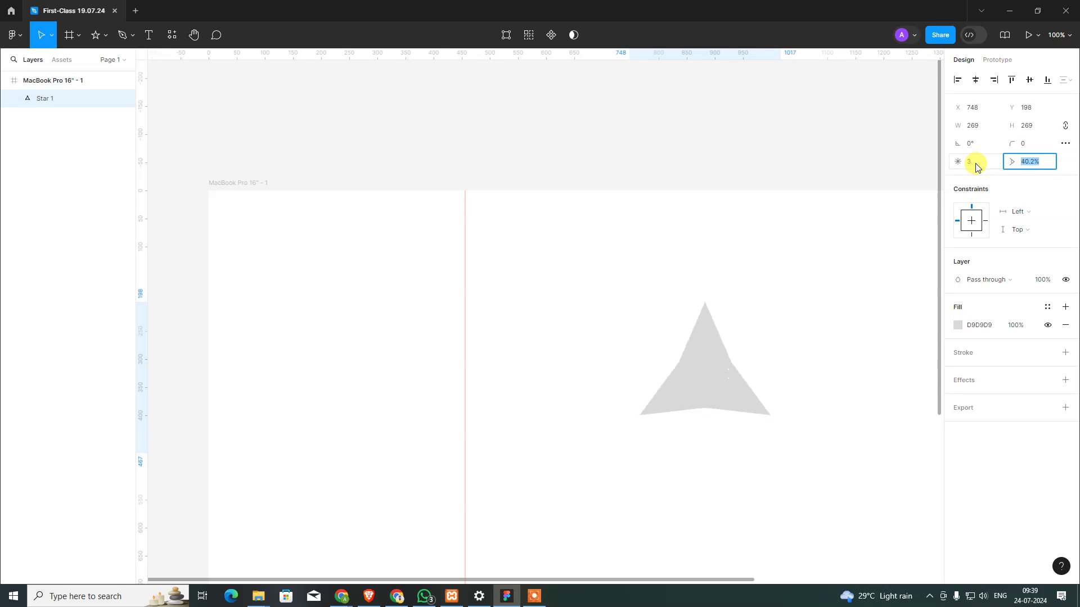
pyautogui.hotkey('shift', 'Down')
pyautogui.hotkey('shift', 'Down')
pyautogui.hotkey('shift', 'Down')
pyautogui.hotkey('shift', 'Down')
pyautogui.hotkey('shift', 'Up')
pyautogui.hotkey('shift', 'Down')
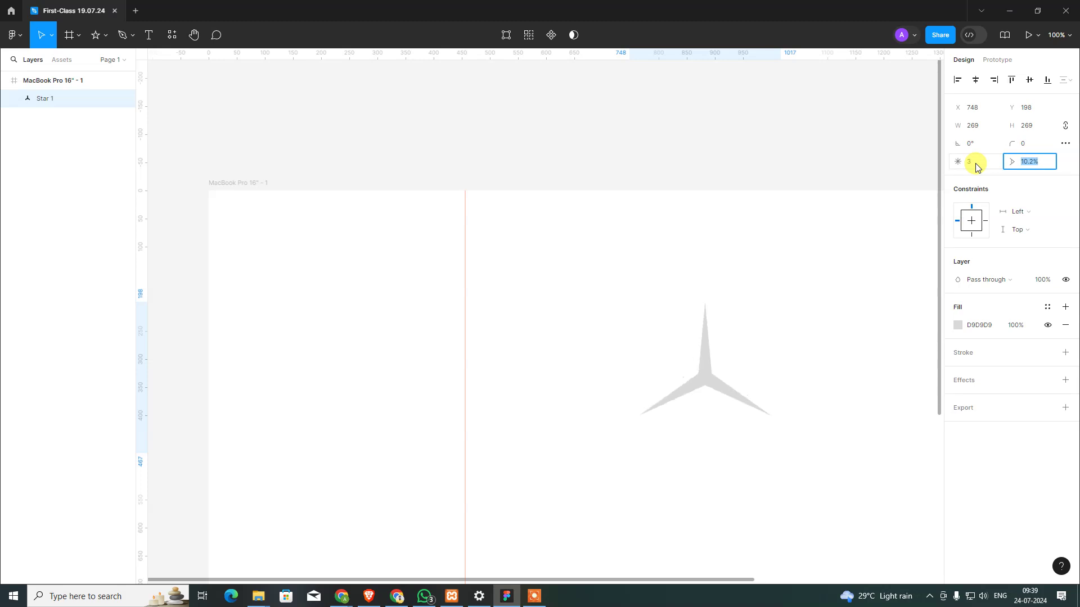
pyautogui.hotkey('shift', 'Up')
pyautogui.hotkey('shift', 'Down')
pyautogui.hotkey('shift', 'Up')
pyautogui.hotkey('shift', 'Down')
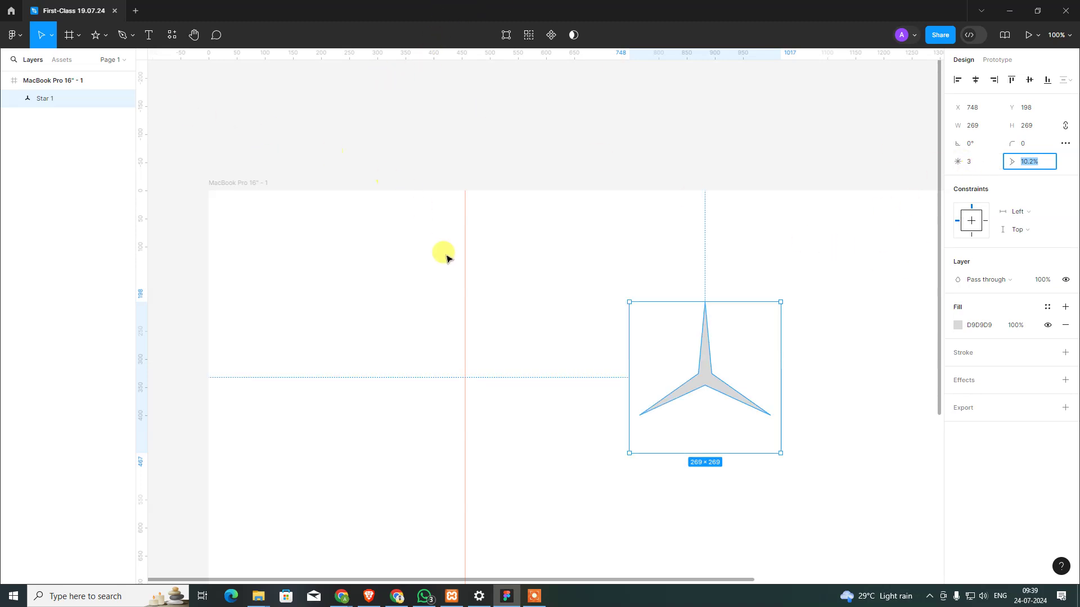
# - Marquee-select Star 1 and delete it, emptying the MacBook frame
pyautogui.click(533, 273)
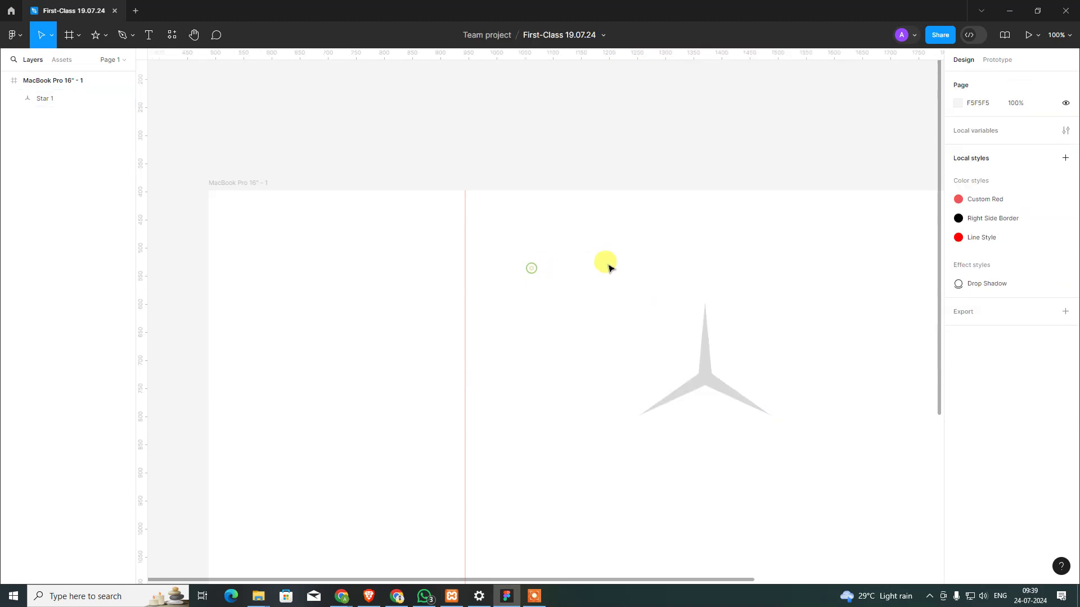
pyautogui.click(105, 35)
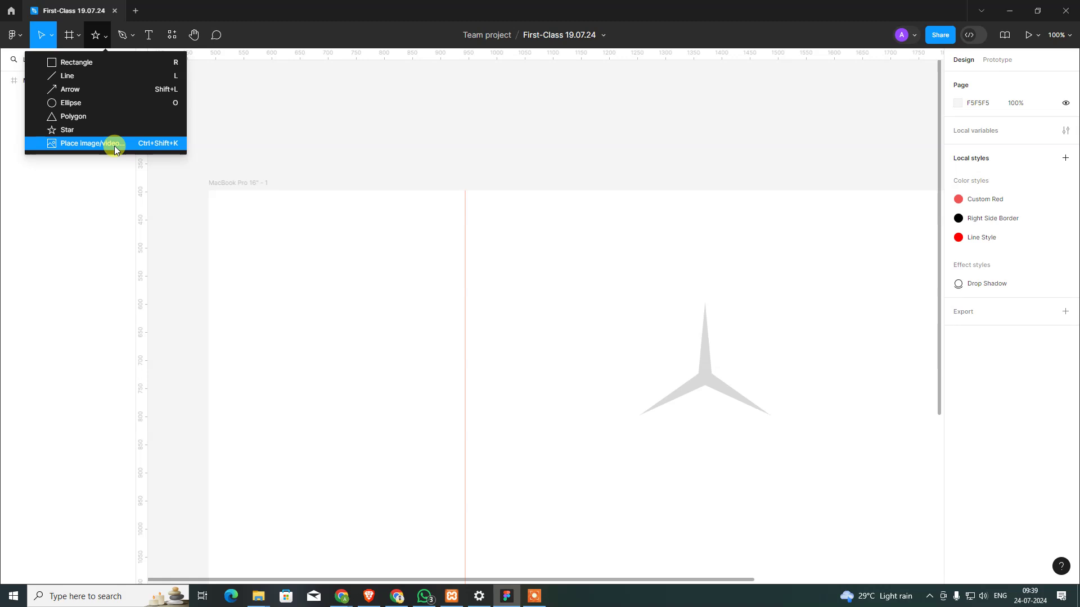
pyautogui.click(487, 261)
pyautogui.moveTo(598, 275); pyautogui.dragTo(846, 517)
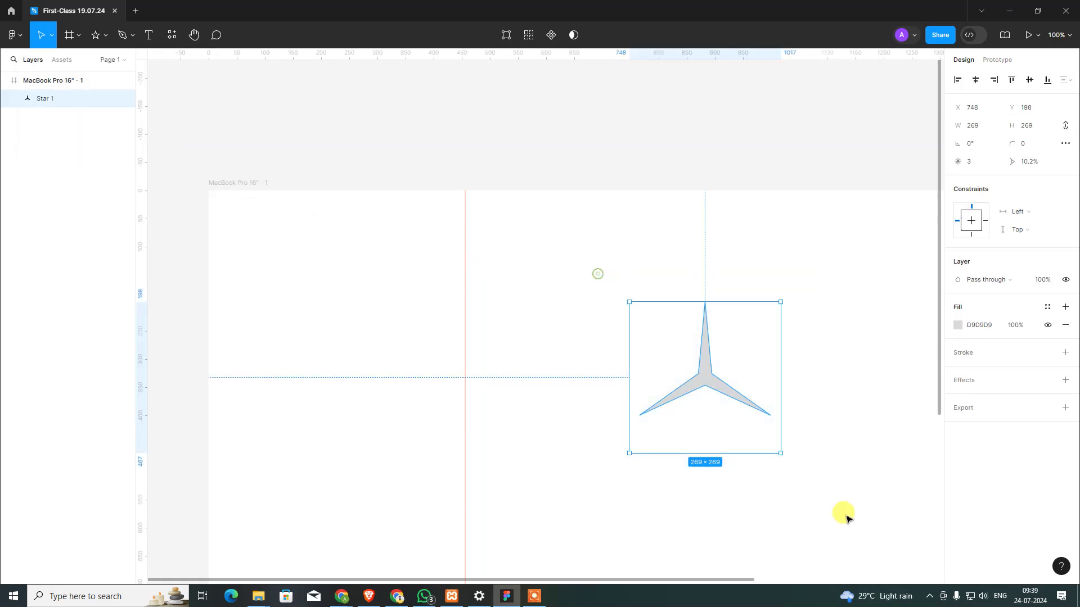
pyautogui.press('Delete')
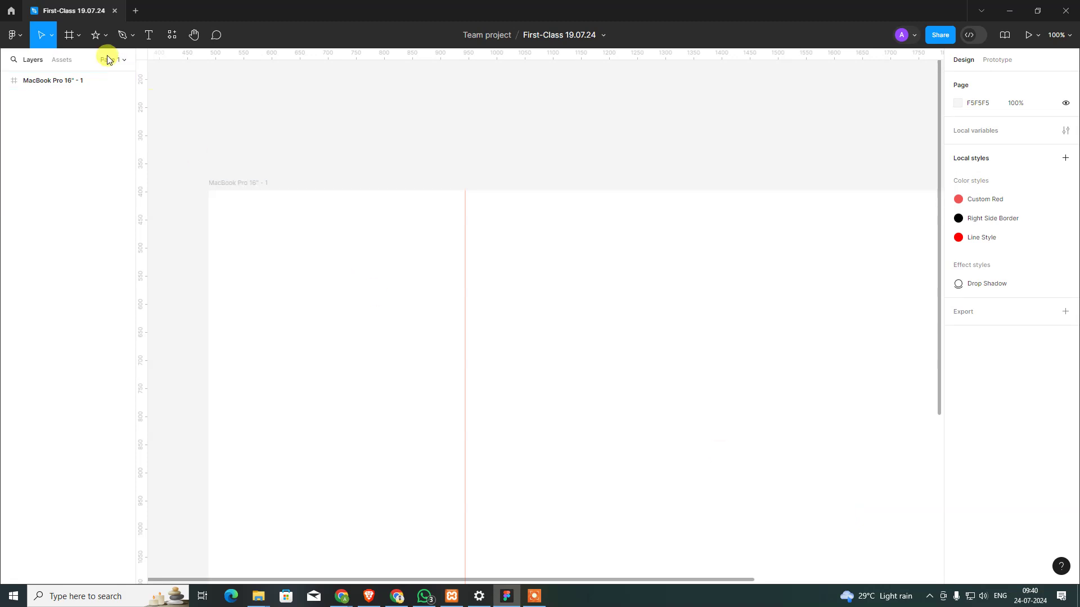
pyautogui.click(105, 36)
pyautogui.click(91, 144)
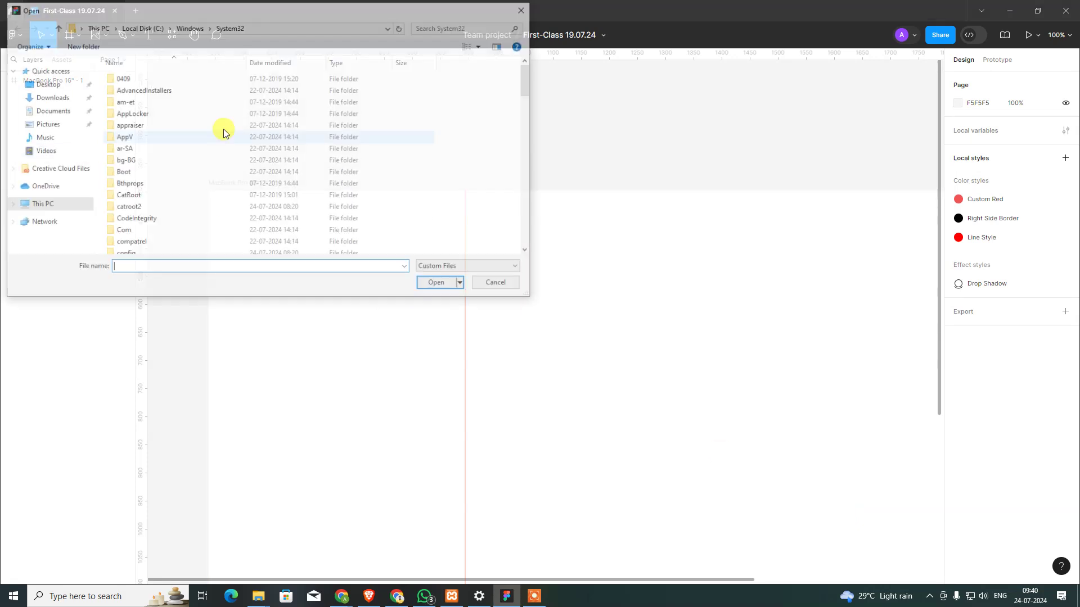
pyautogui.click(44, 126)
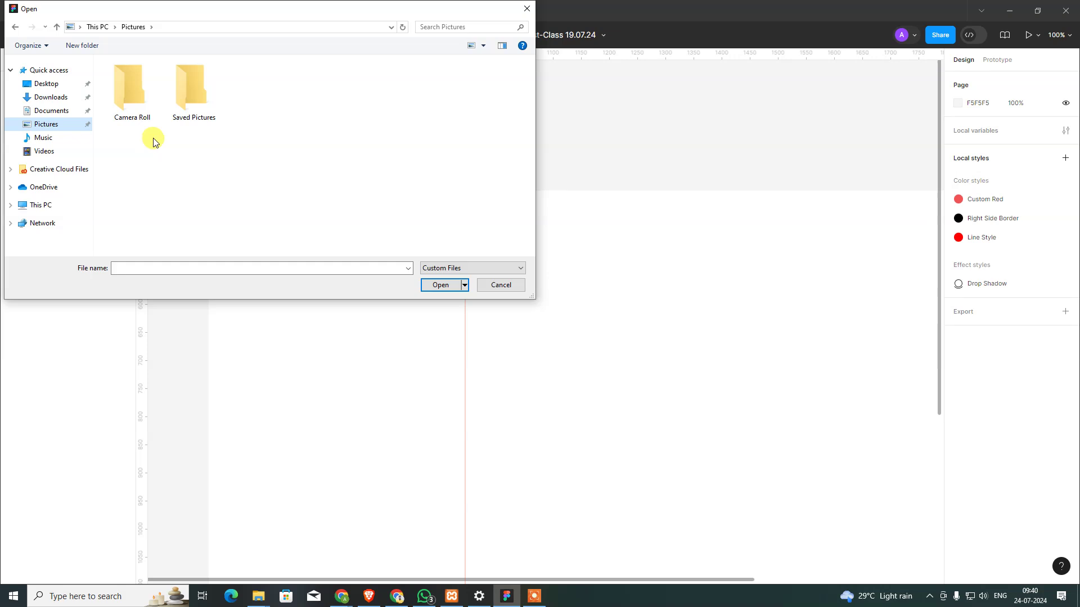
pyautogui.click(49, 206)
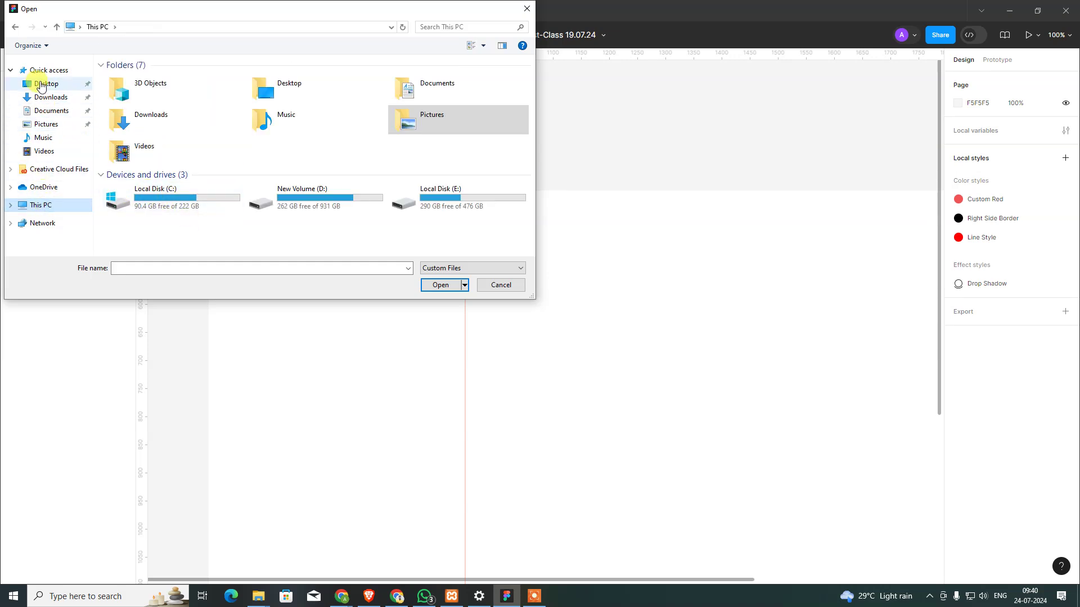
pyautogui.click(44, 84)
pyautogui.click(133, 80)
pyautogui.doubleClick(134, 80)
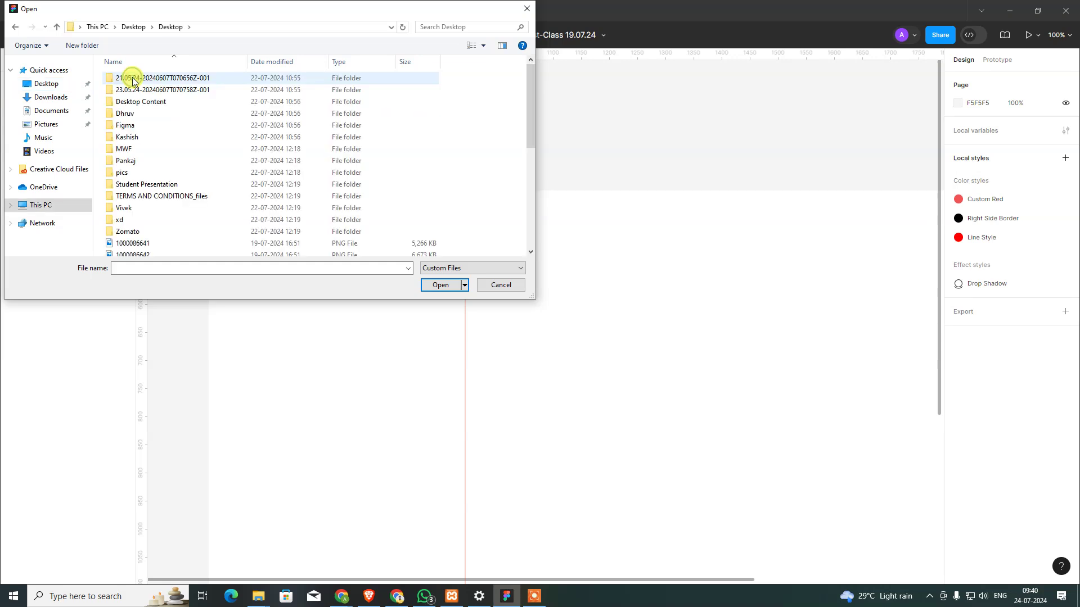
pyautogui.scroll(-2, 204, 178)
pyautogui.click(179, 180)
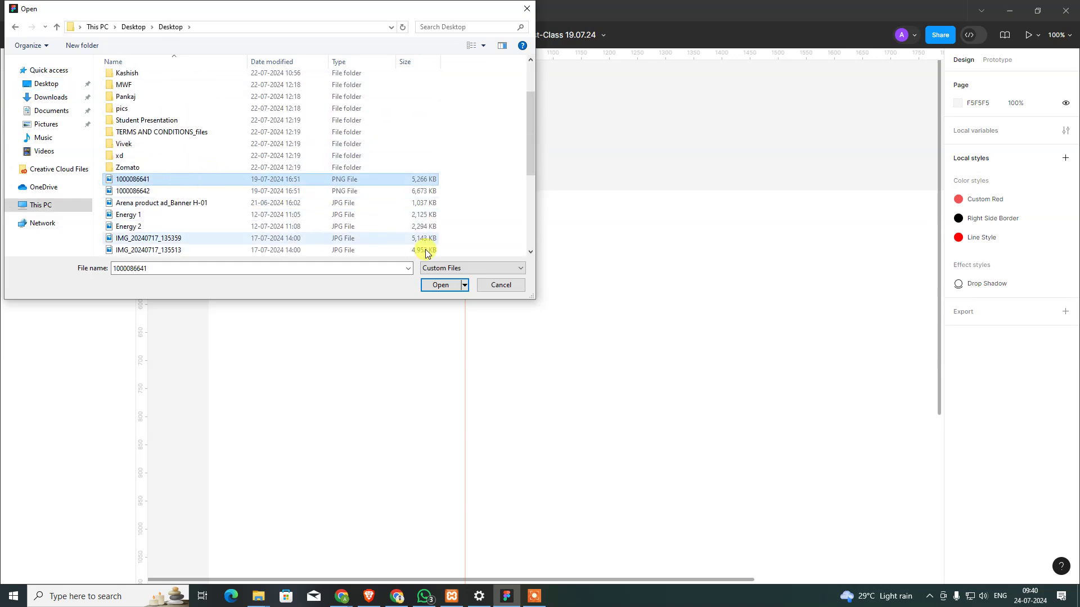
pyautogui.click(441, 287)
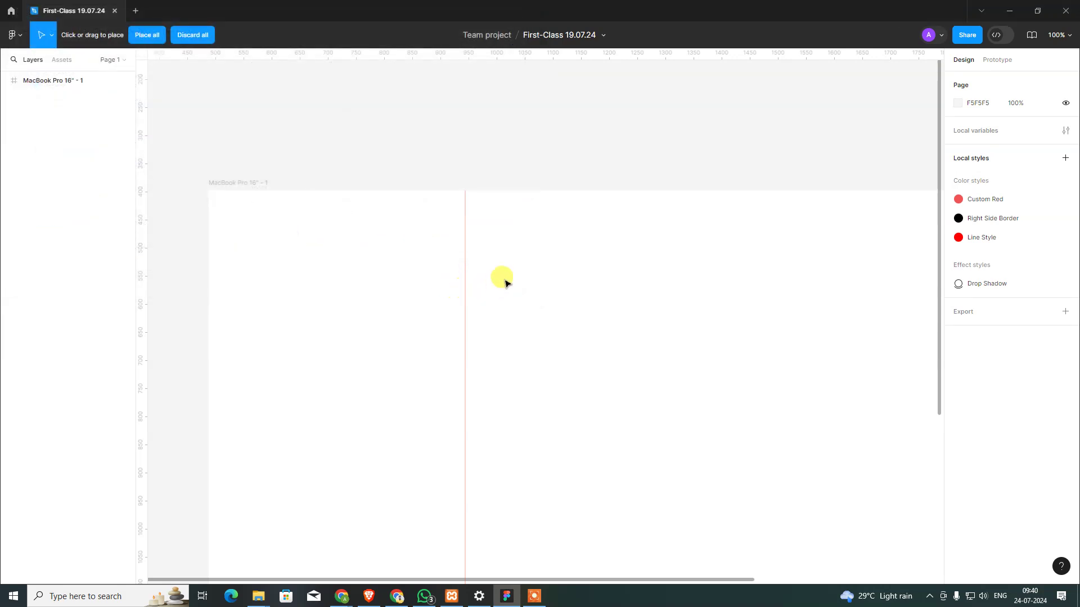
# - Cancel the pending image placement and start Place image/video from the shape tools
pyautogui.click(515, 233)
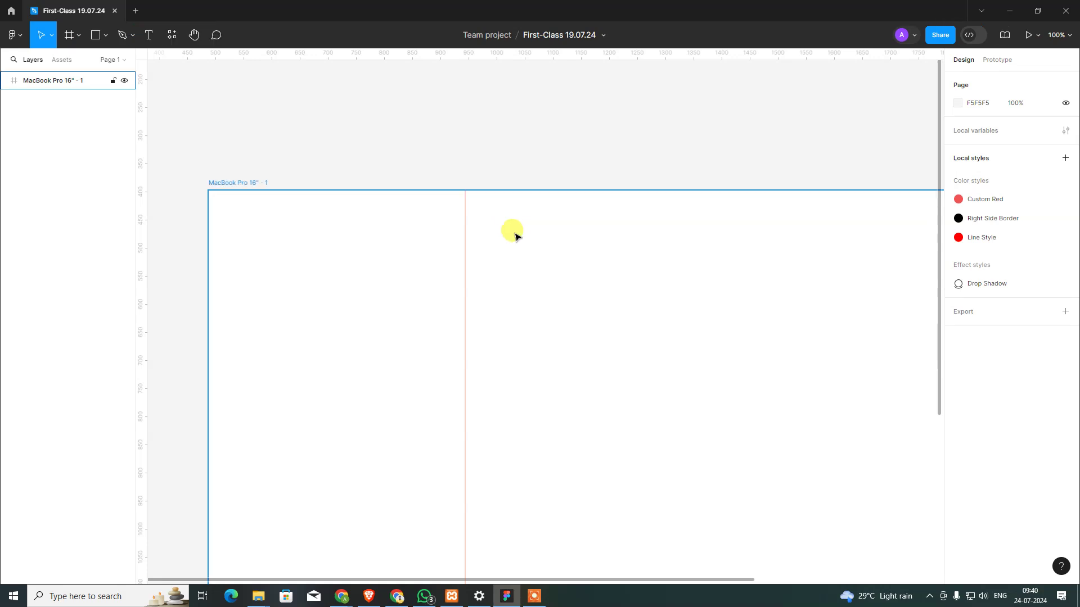
pyautogui.click(53, 35)
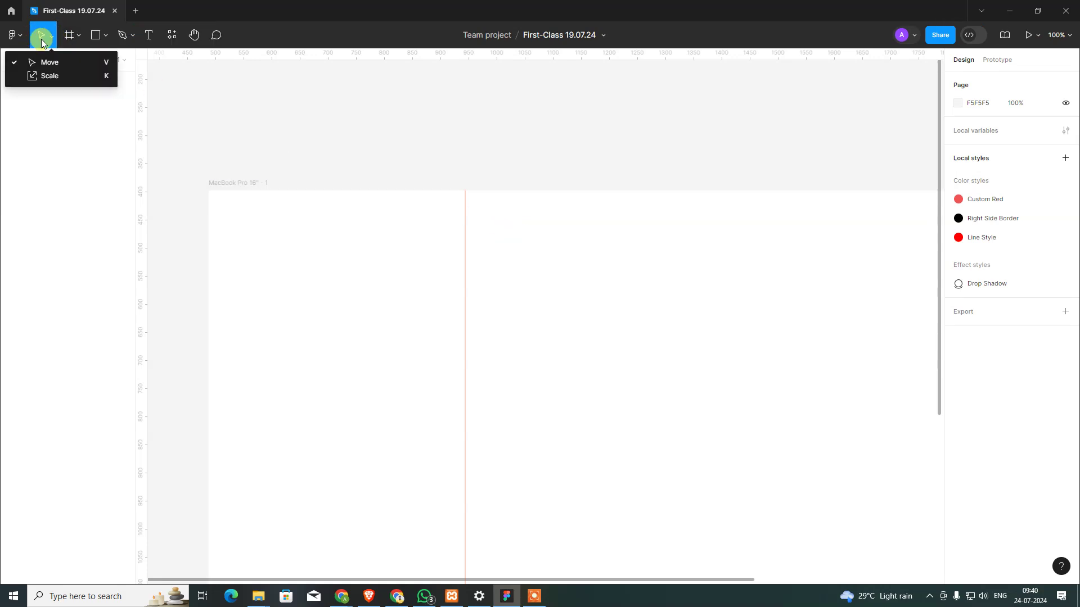
pyautogui.click(105, 35)
pyautogui.click(105, 145)
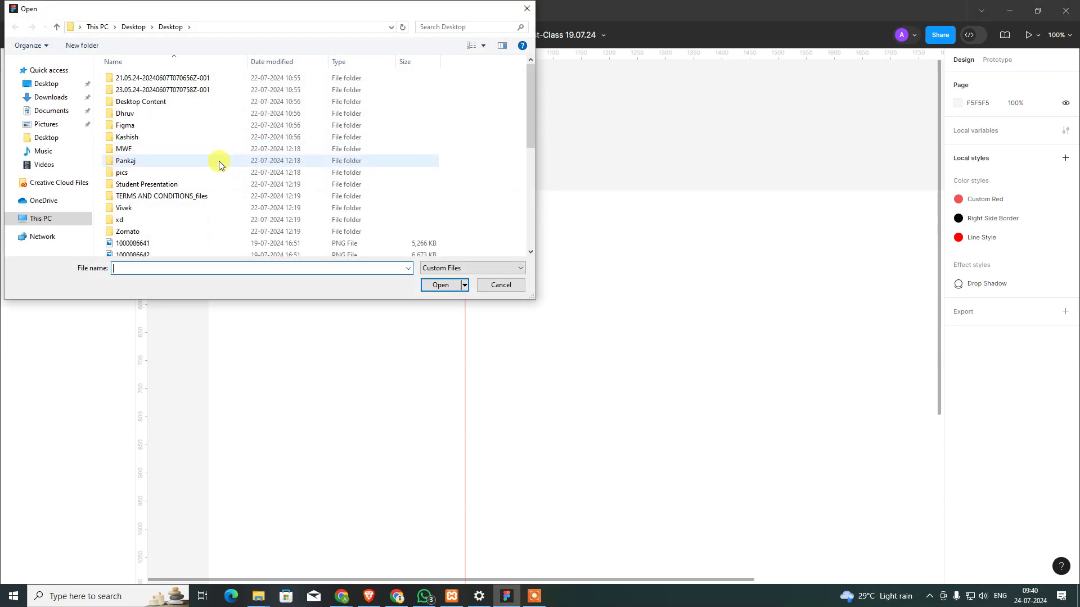
# - Browse to C:\Windows\Web\Wallpaper\Flowers in the file dialog
pyautogui.doubleClick(124, 172)
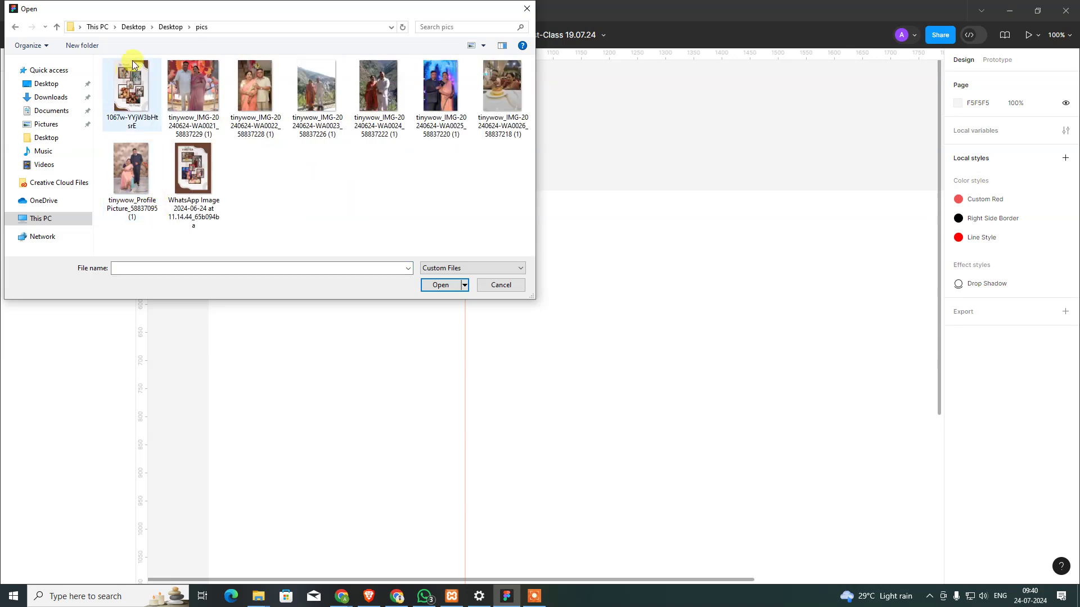
pyautogui.click(168, 28)
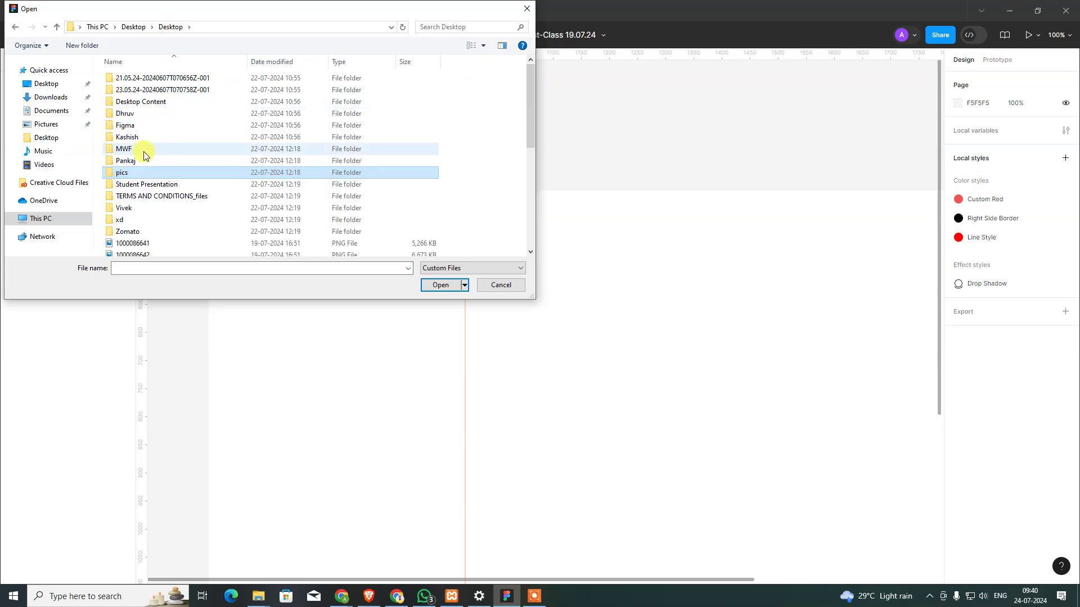
pyautogui.click(76, 221)
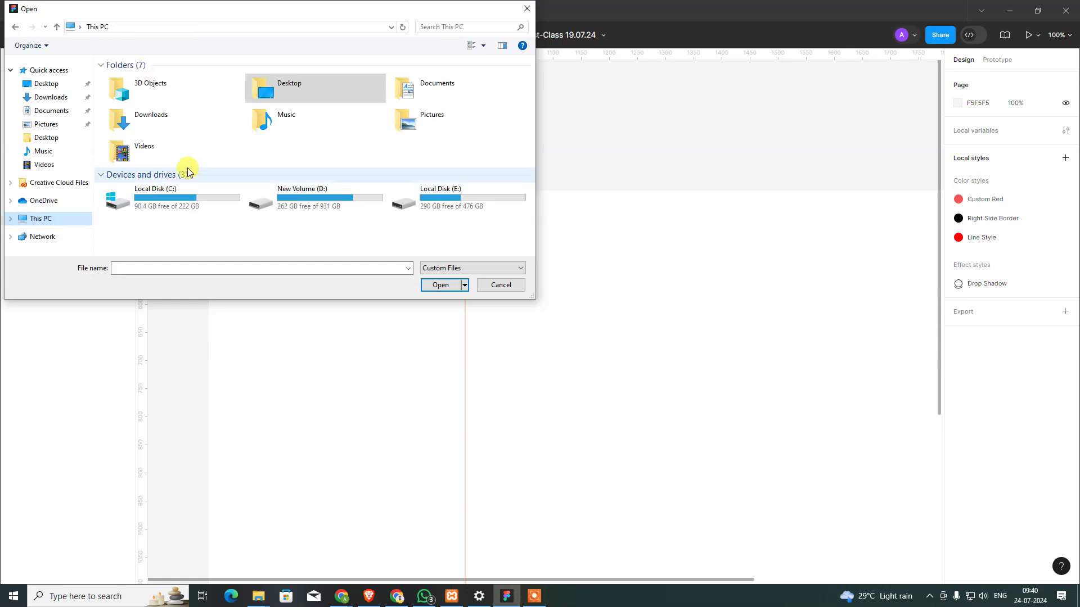
pyautogui.doubleClick(154, 199)
pyautogui.doubleClick(130, 126)
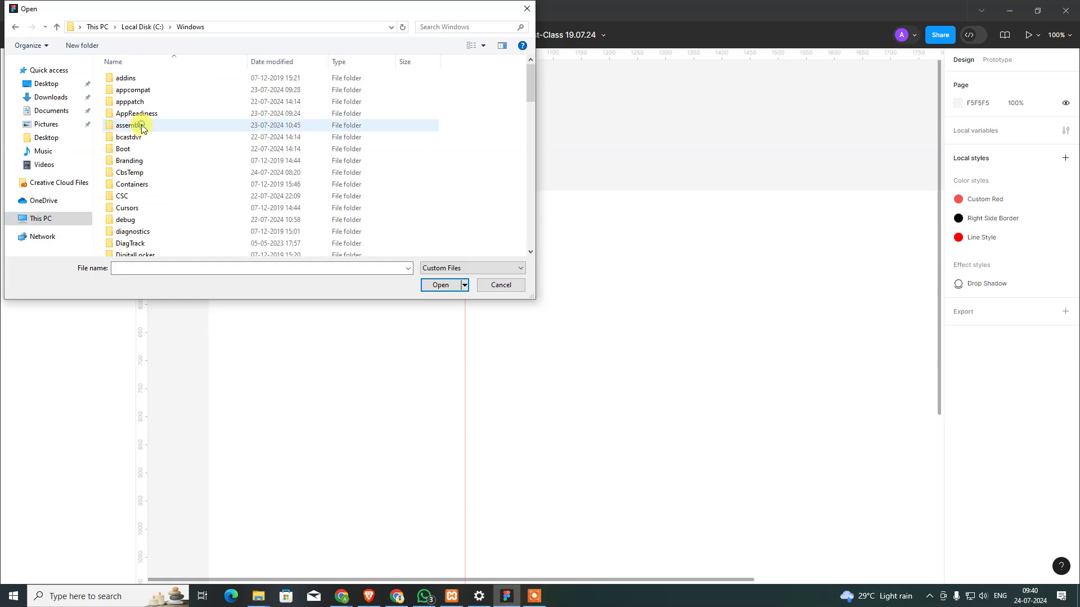
pyautogui.scroll(-15, 140, 119)
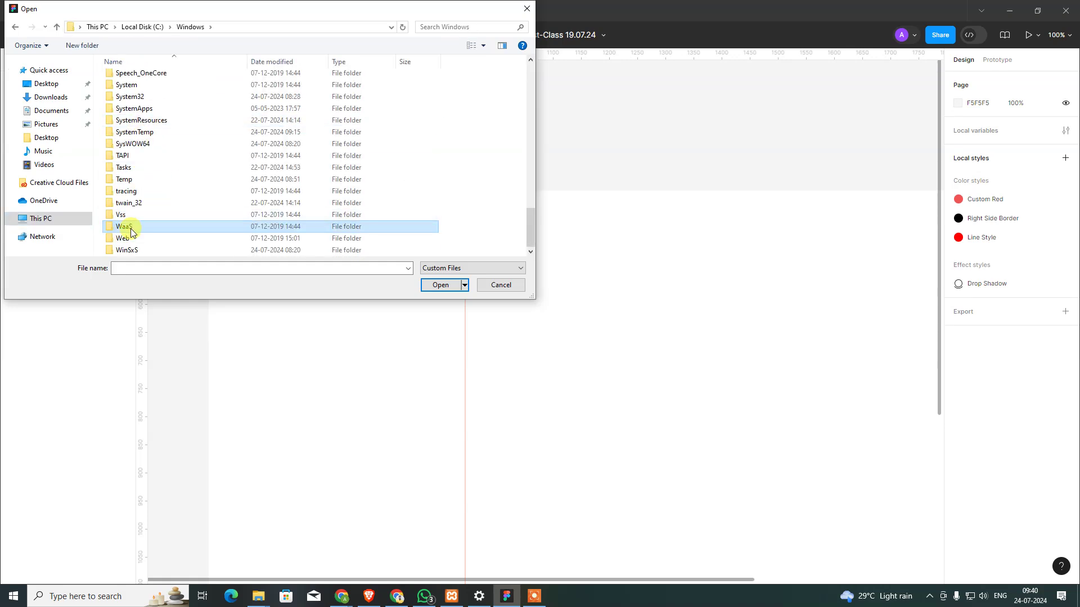
pyautogui.doubleClick(133, 225)
pyautogui.doubleClick(141, 101)
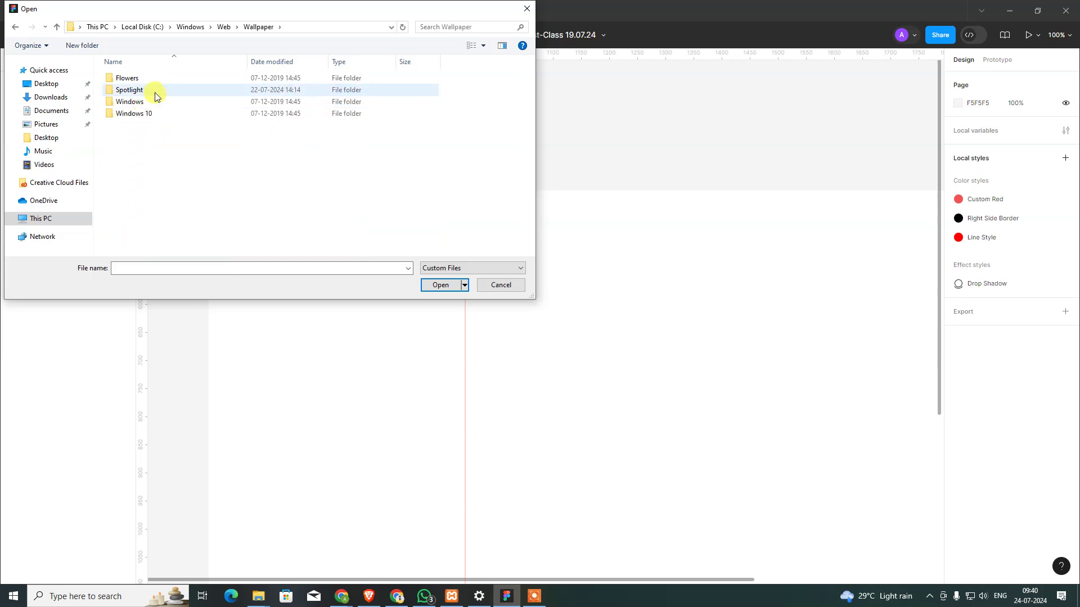
pyautogui.doubleClick(154, 81)
# - Select the six flower wallpapers img7–img12 and open them for placing
pyautogui.click(132, 96)
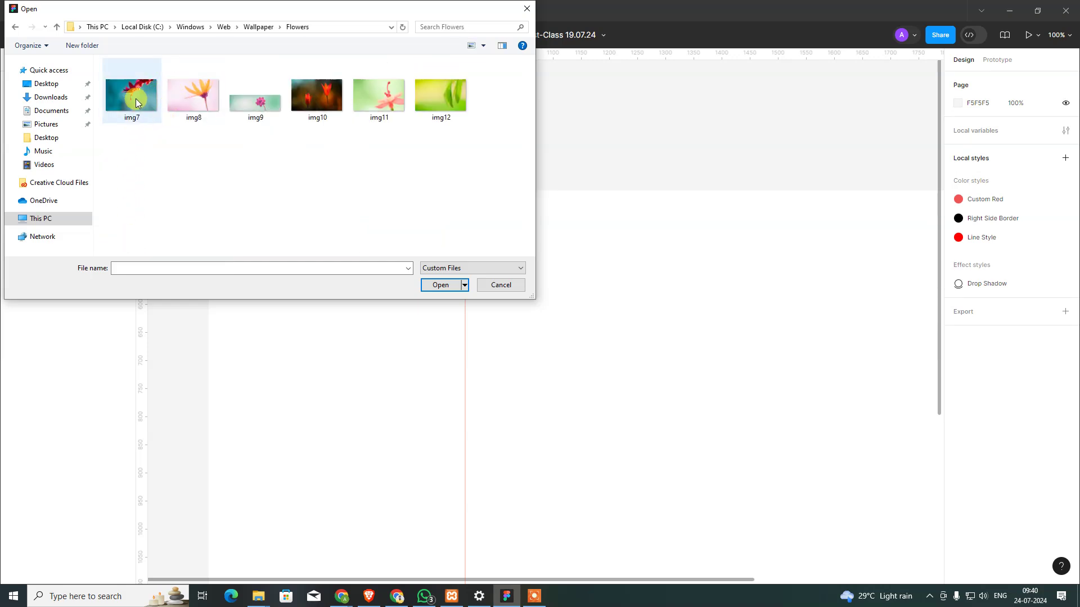
pyautogui.moveTo(489, 191); pyautogui.dragTo(117, 97)
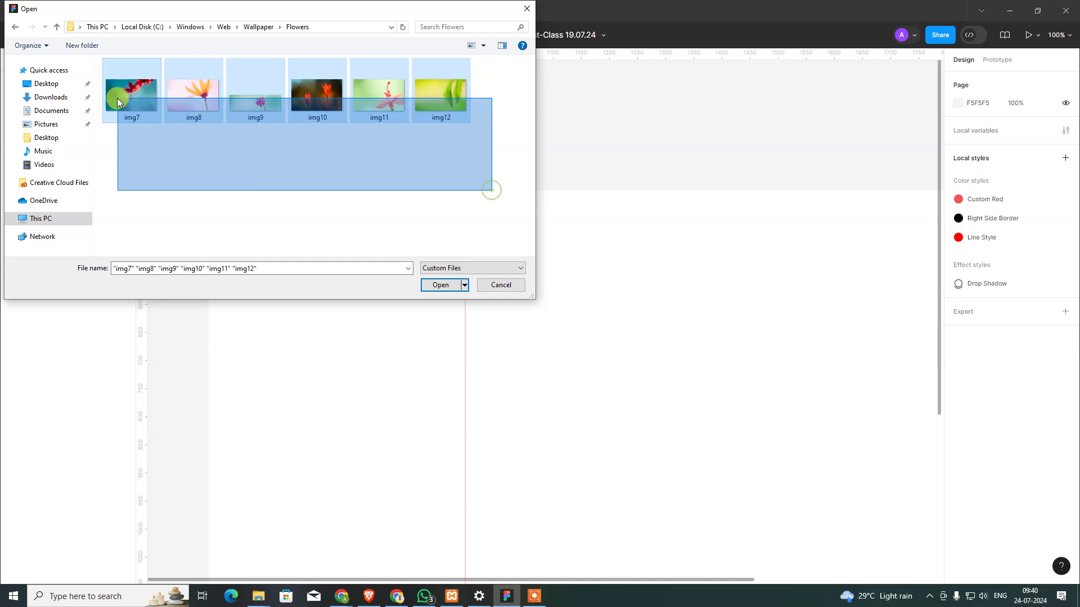
pyautogui.click(296, 205)
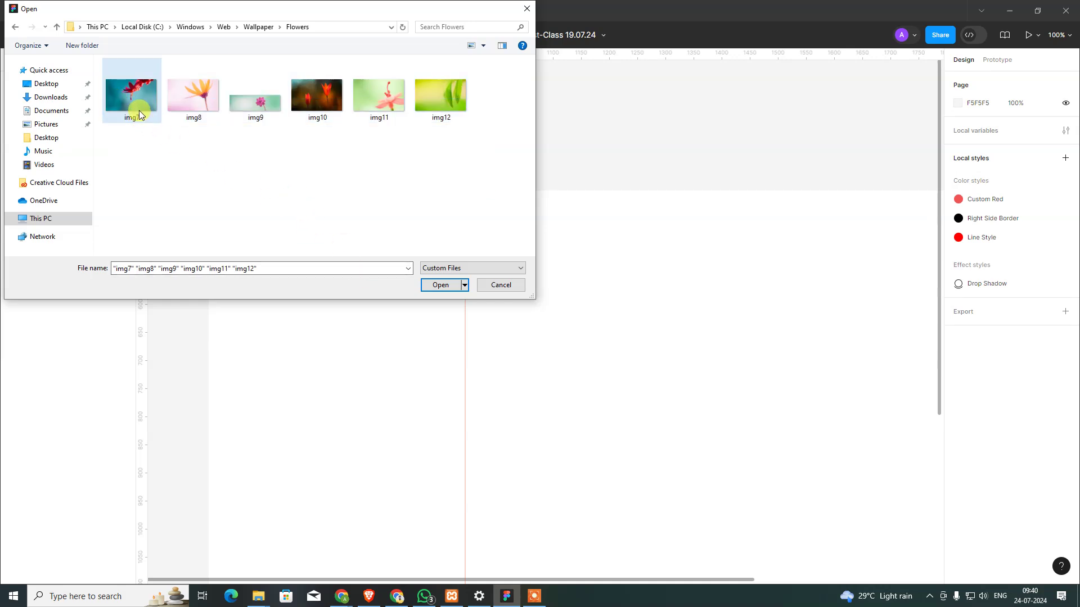
pyautogui.click(464, 285)
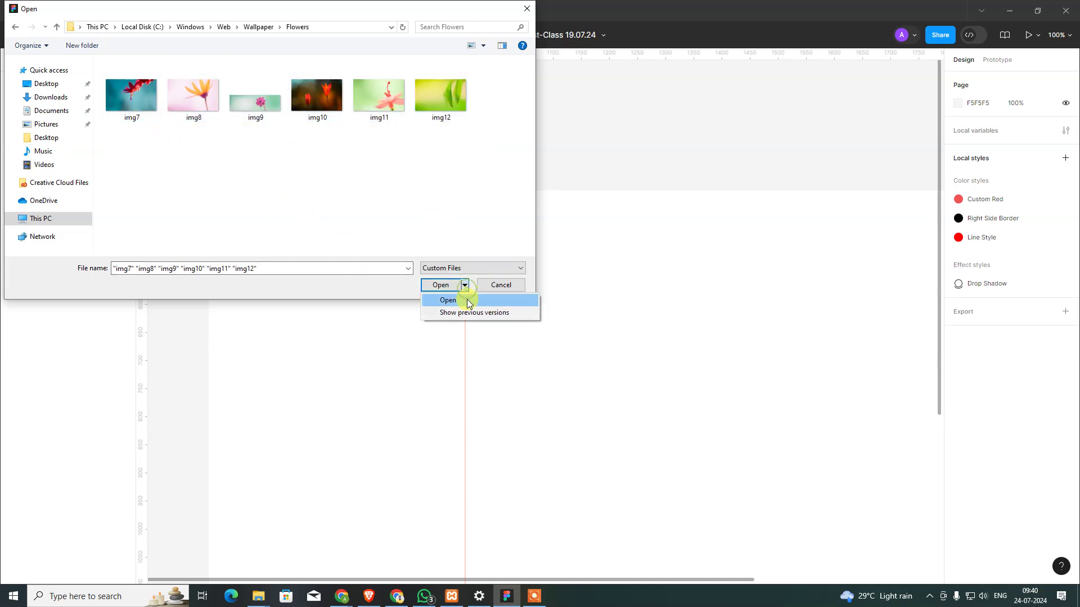
pyautogui.click(417, 174)
pyautogui.moveTo(521, 164); pyautogui.dragTo(62, 58)
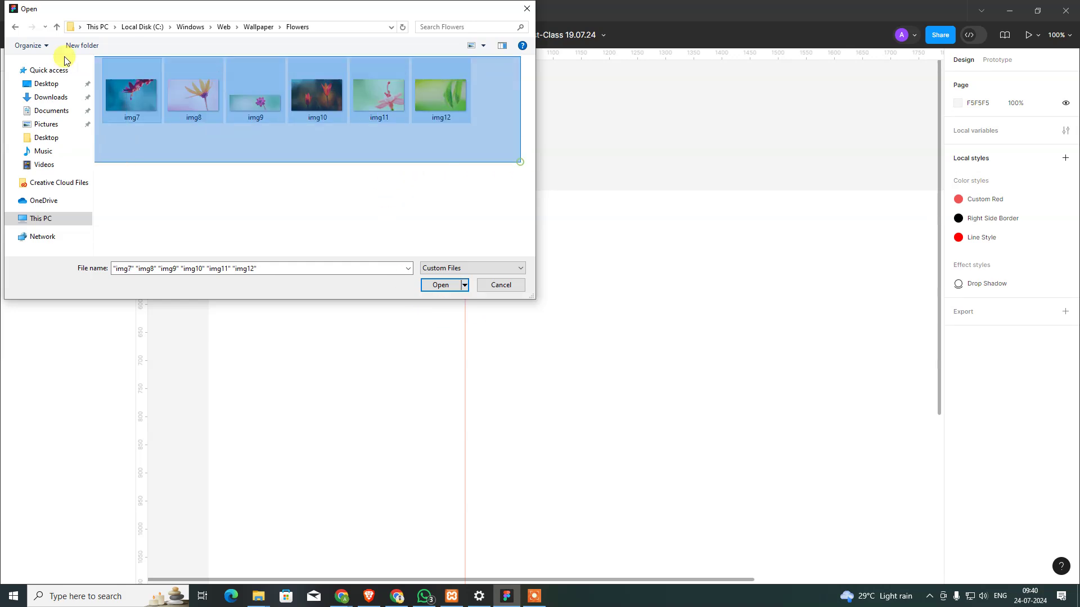
pyautogui.click(425, 286)
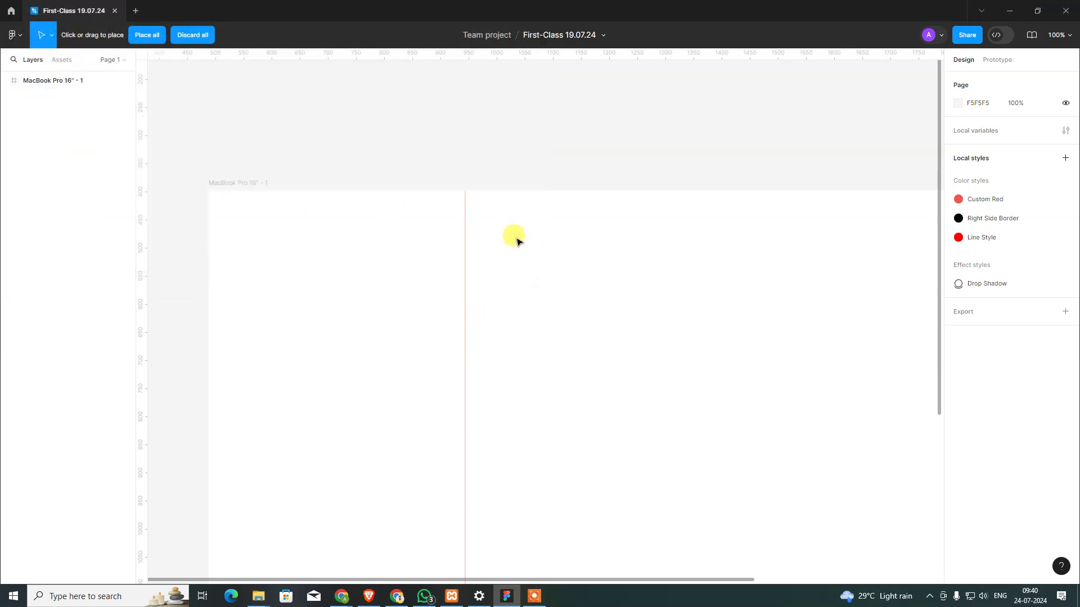
# - Place the six flower images img7–img12 scattered across the MacBook frame
pyautogui.moveTo(337, 233); pyautogui.dragTo(418, 305)
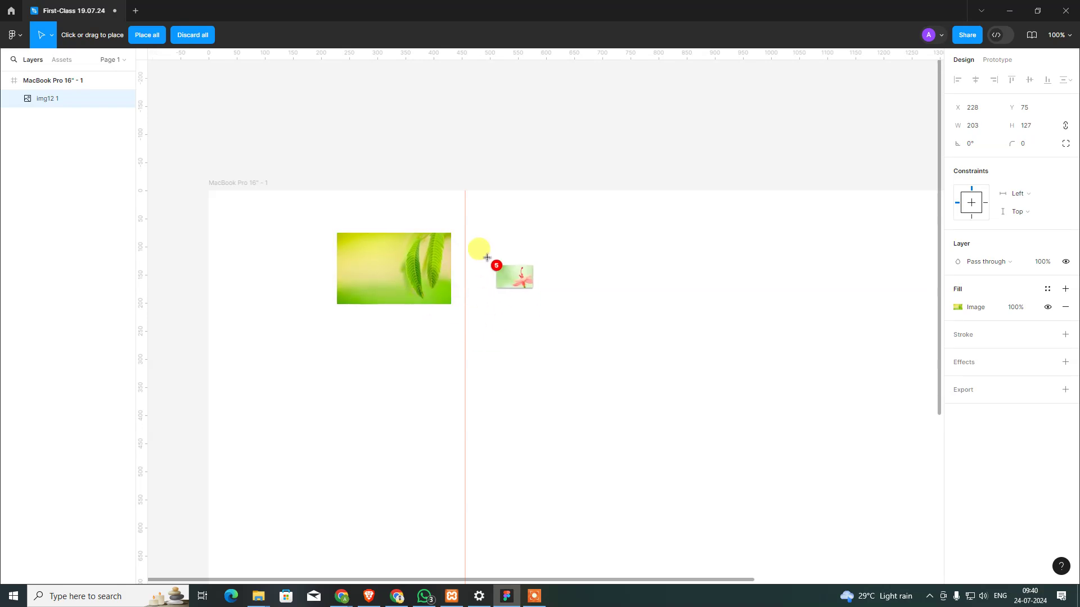
pyautogui.moveTo(492, 255); pyautogui.dragTo(615, 331)
pyautogui.moveTo(360, 346)
pyautogui.mouseDown()
pyautogui.moveTo(466, 412)
pyautogui.moveTo(722, 464)
pyautogui.mouseUp()
pyautogui.moveTo(700, 297); pyautogui.dragTo(832, 379)
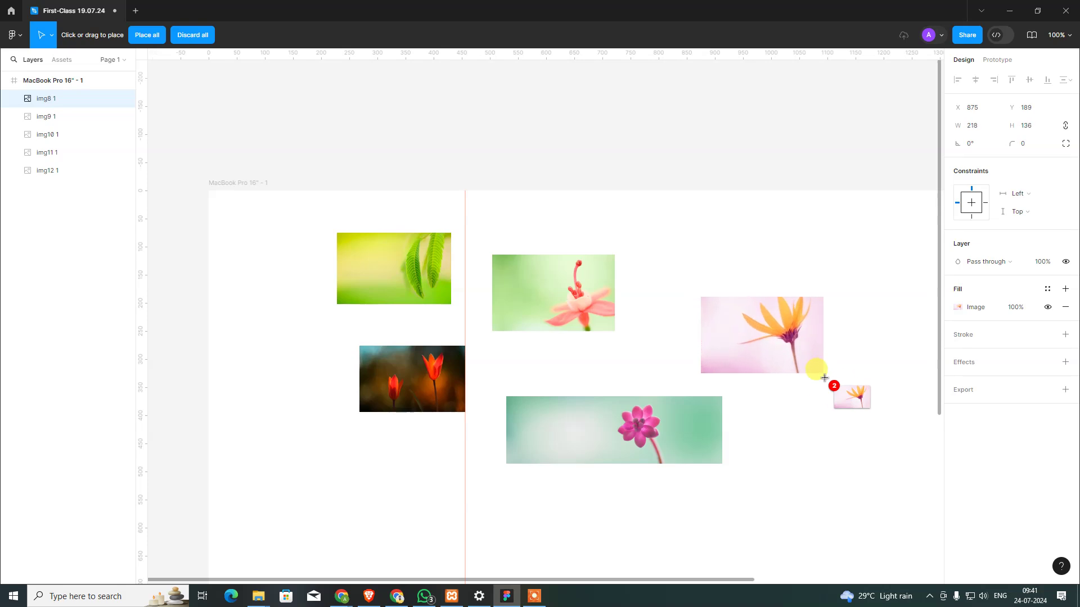
pyautogui.moveTo(830, 441); pyautogui.dragTo(972, 530)
# - Marquee-select all six flower images in the frame
pyautogui.click(760, 522)
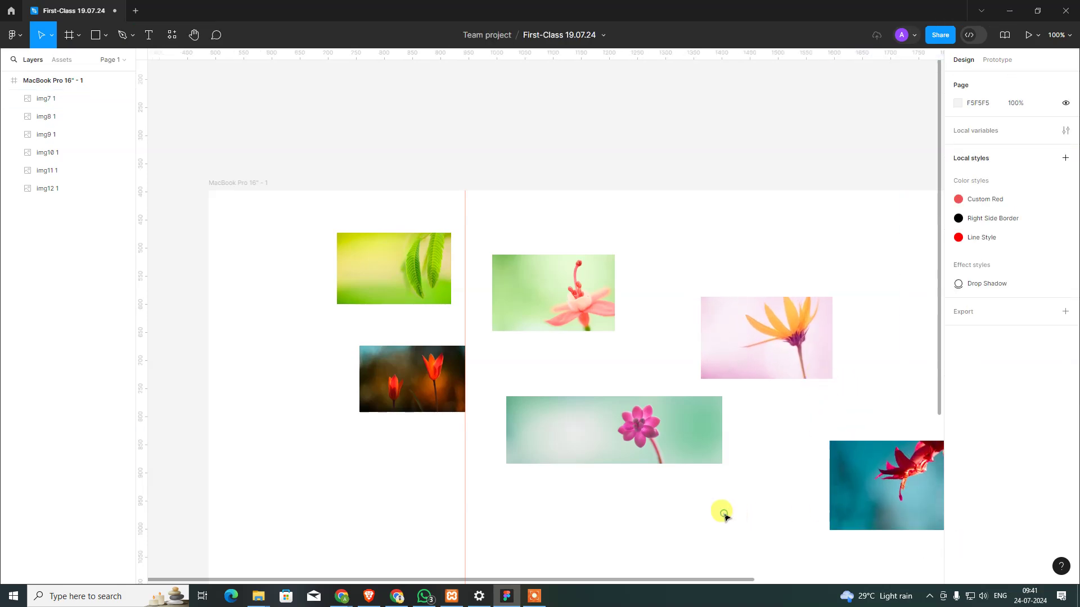
pyautogui.hscroll(5, 579, 467)
pyautogui.hscroll(-3, 563, 340)
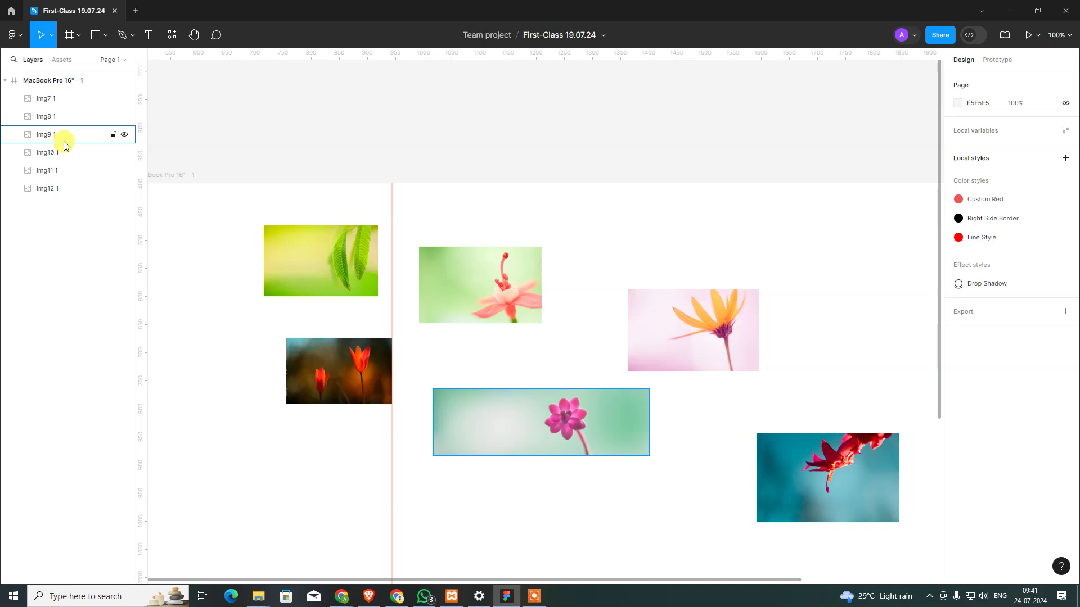
pyautogui.moveTo(239, 213); pyautogui.dragTo(875, 532)
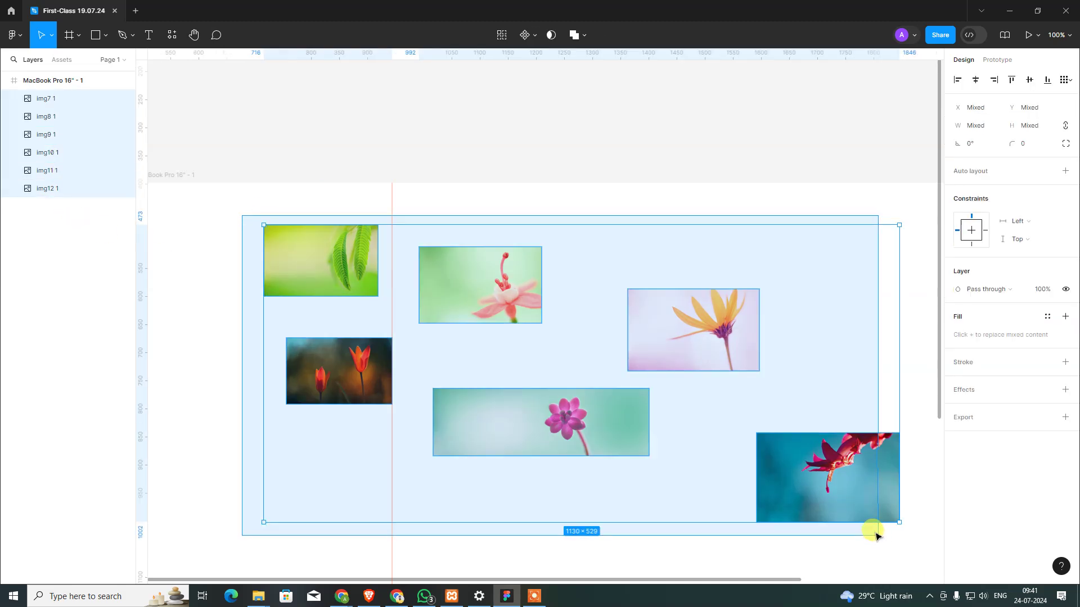
# - Delete the six images and place the img7 flower photo onto the MacBook frame
pyautogui.press('Delete')
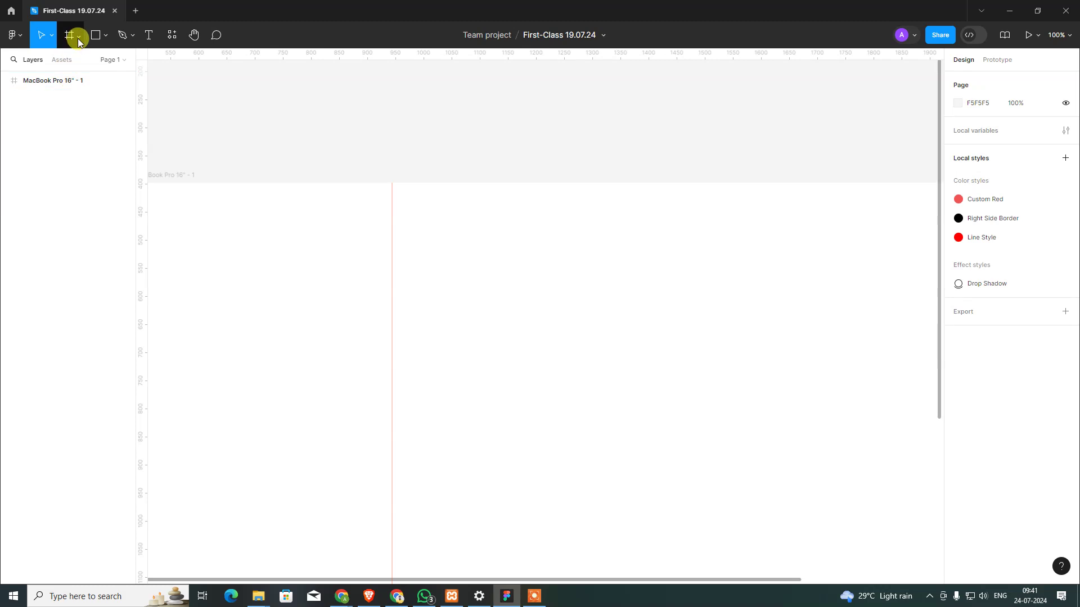
pyautogui.click(107, 37)
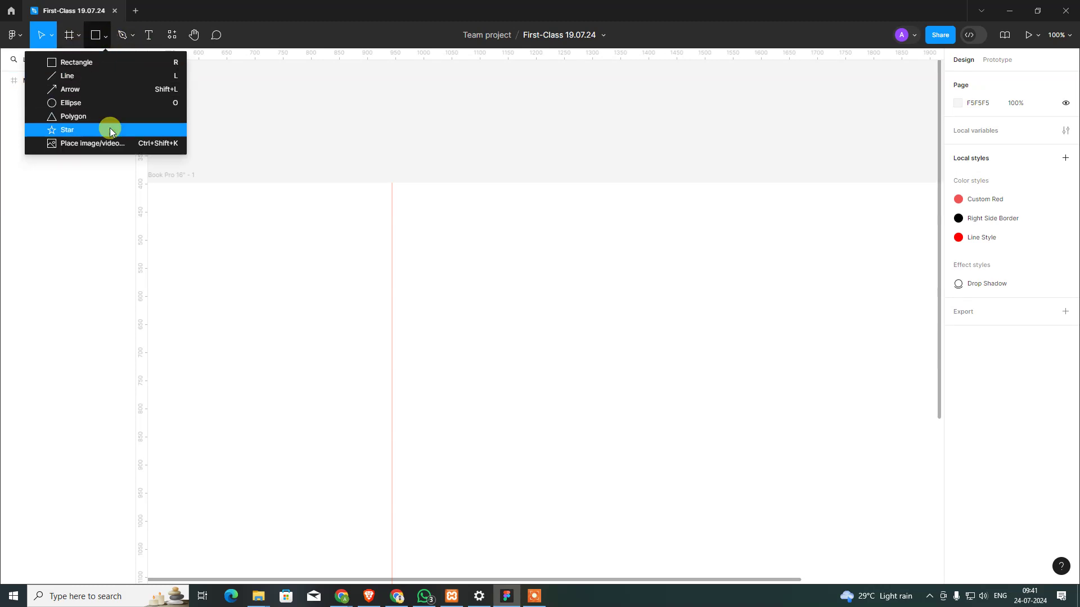
pyautogui.click(141, 144)
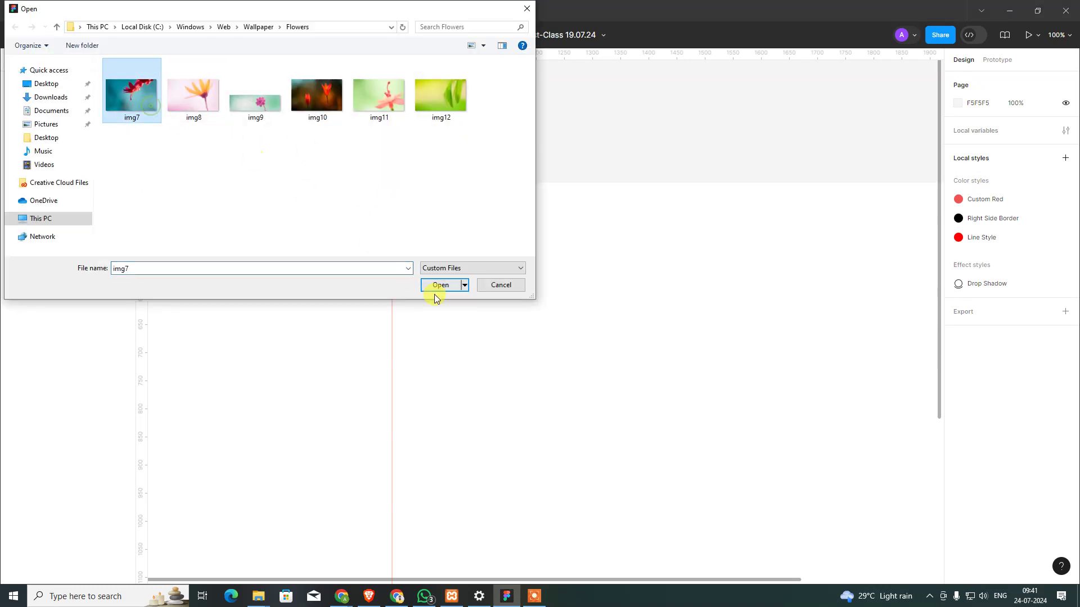
pyautogui.click(439, 286)
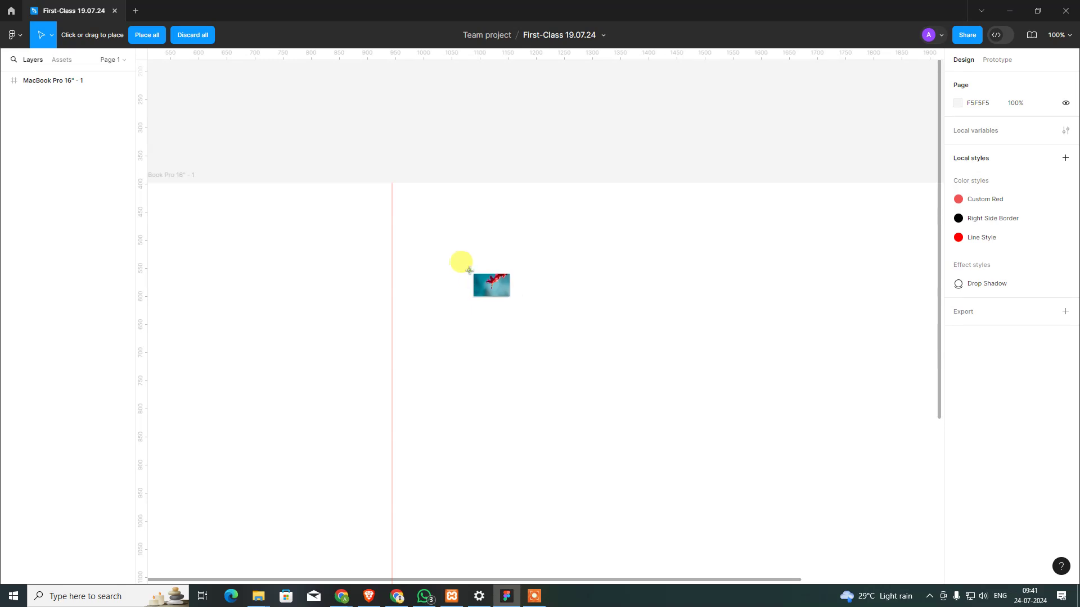
pyautogui.click(469, 271)
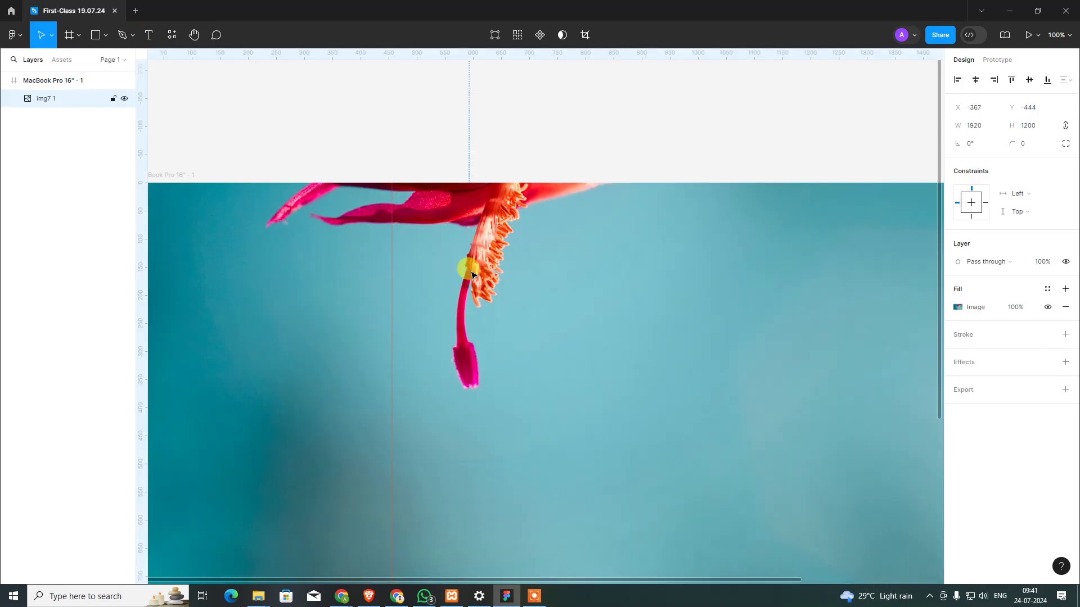
# - Centre img7 horizontally and vertically in the frame, then select the MacBook Pro frame
pyautogui.hotkey('ctrl', '-')
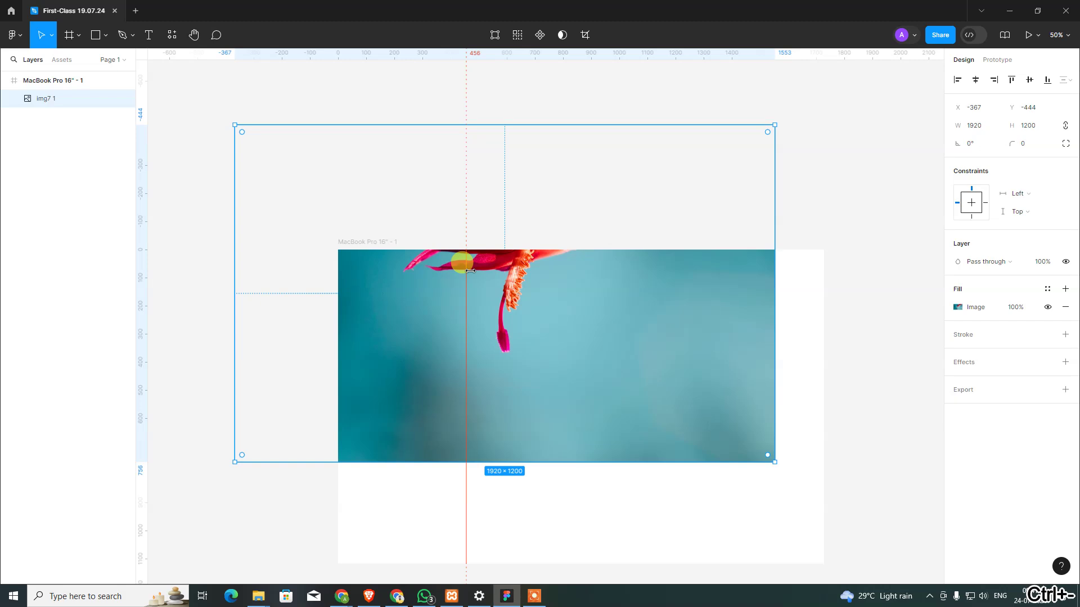
pyautogui.click(976, 80)
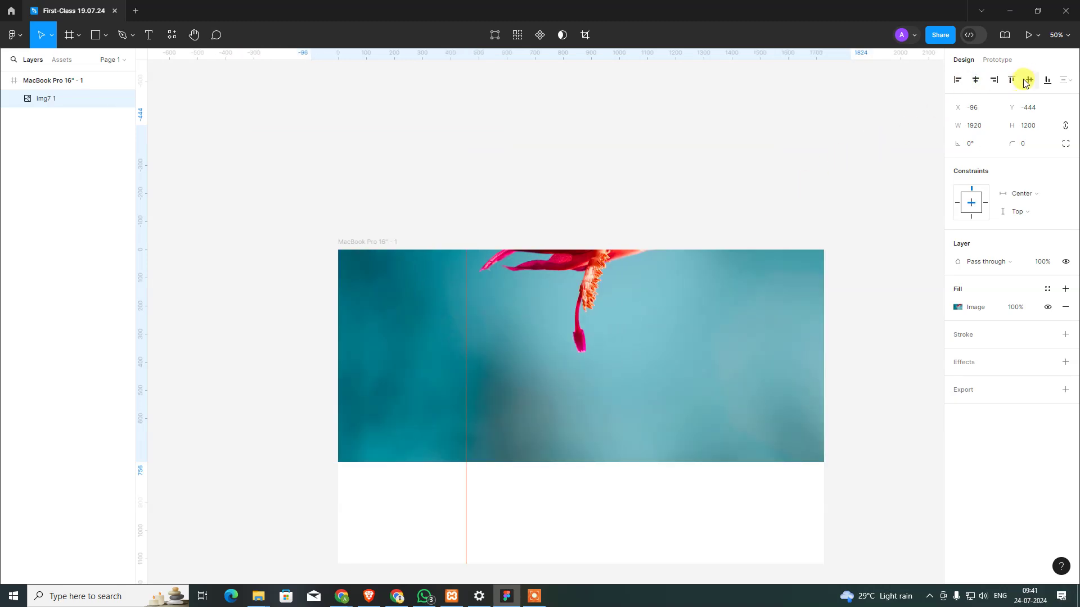
pyautogui.click(1028, 79)
pyautogui.click(699, 178)
pyautogui.scroll(-3, 707, 121)
pyautogui.scroll(-1, 692, 186)
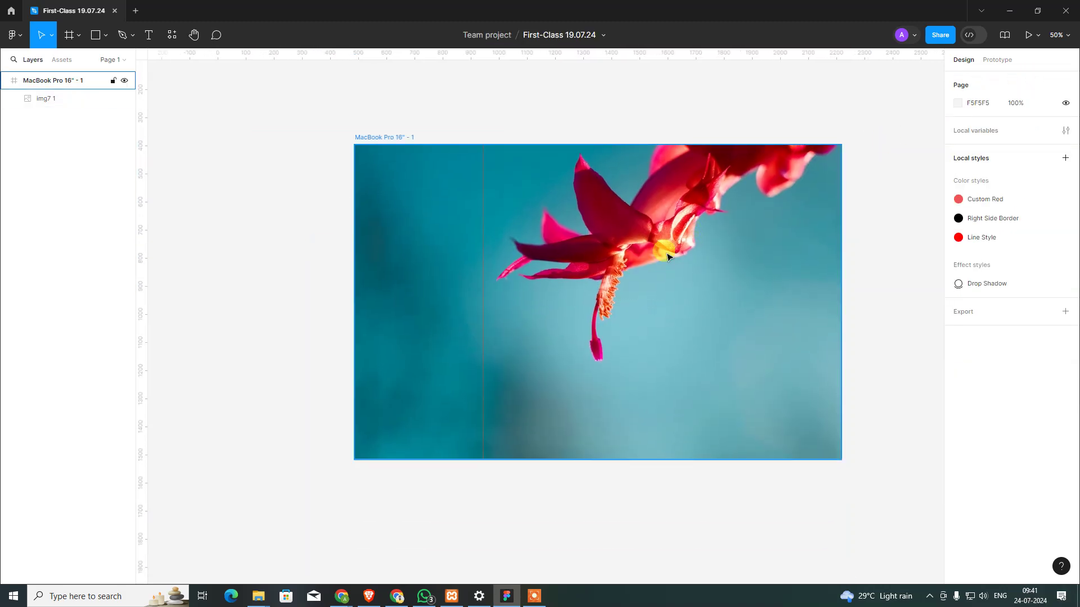
pyautogui.click(667, 256)
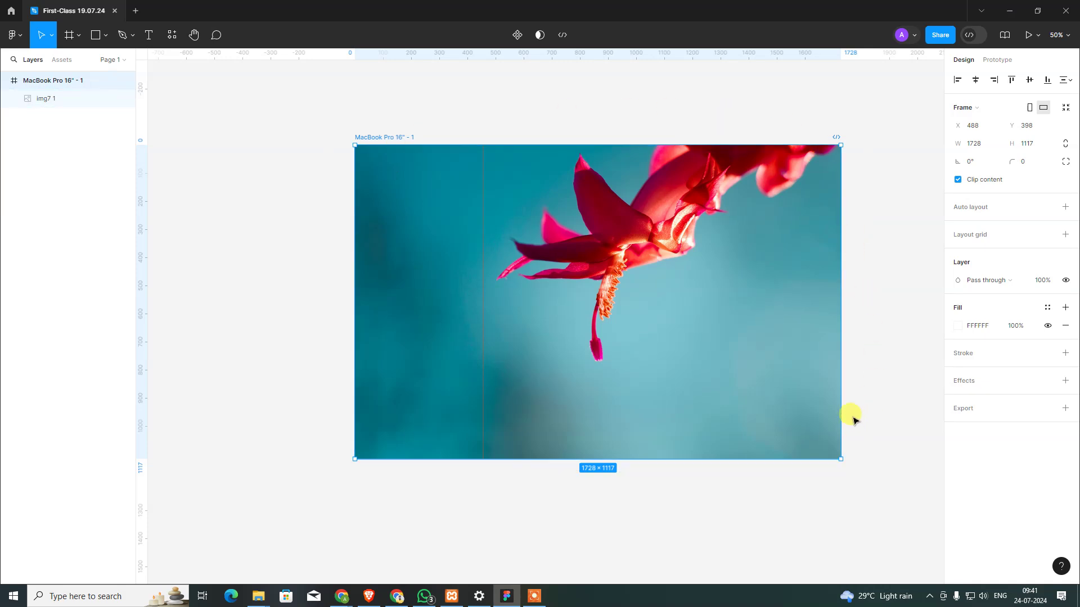
pyautogui.click(969, 181)
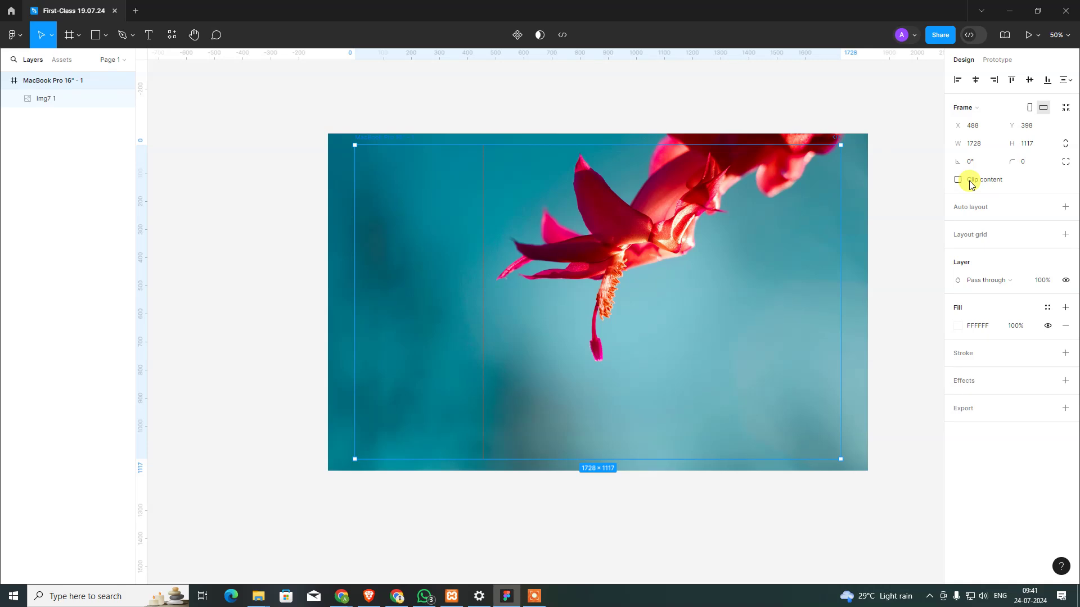
pyautogui.click(969, 185)
pyautogui.click(970, 185)
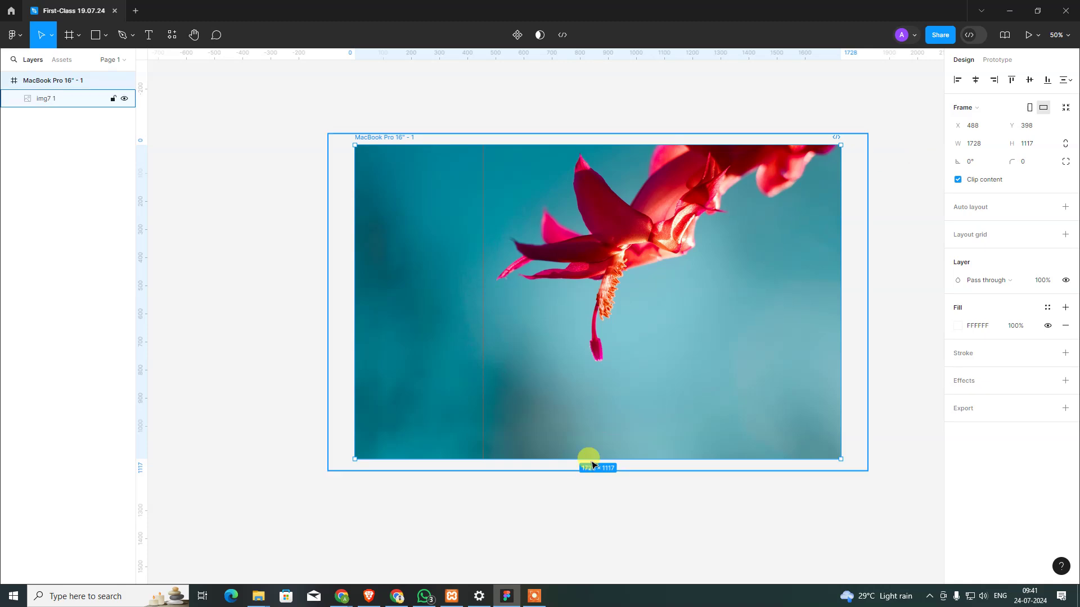
pyautogui.click(534, 596)
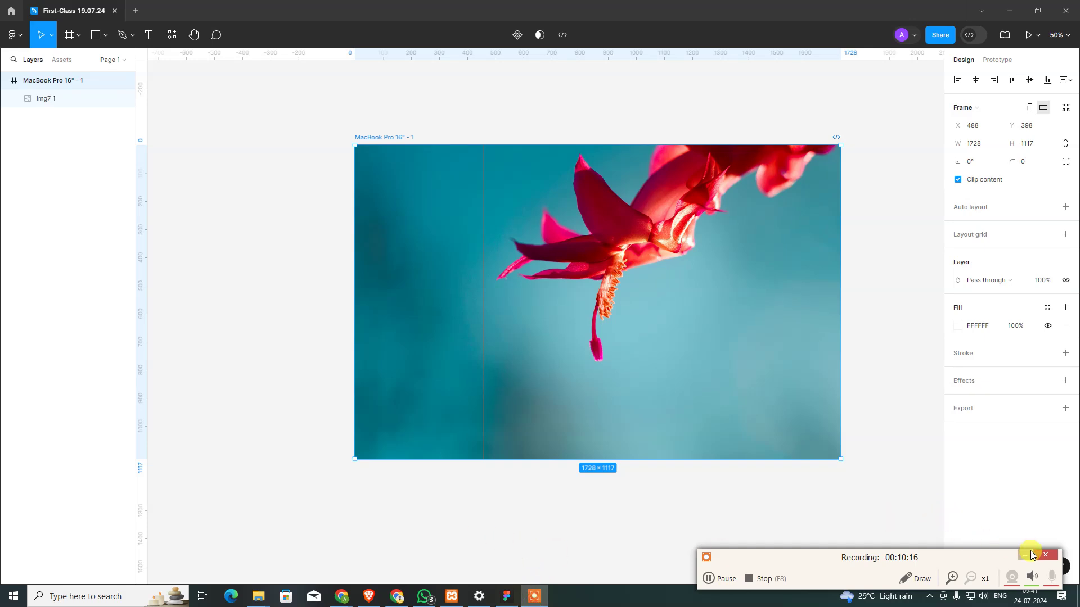
pyautogui.click(1028, 557)
pyautogui.click(896, 508)
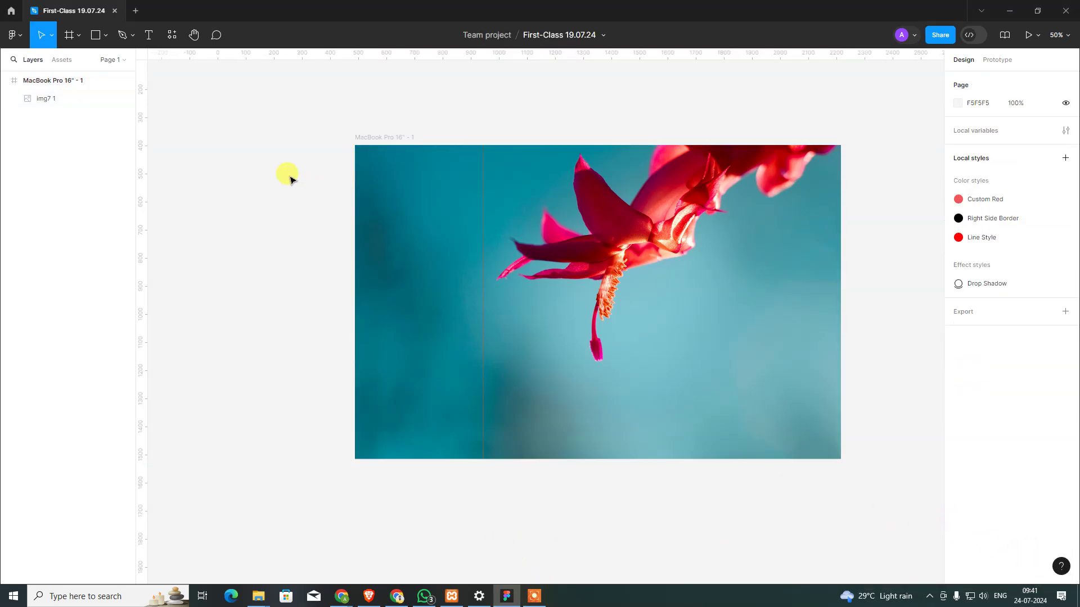
pyautogui.click(402, 138)
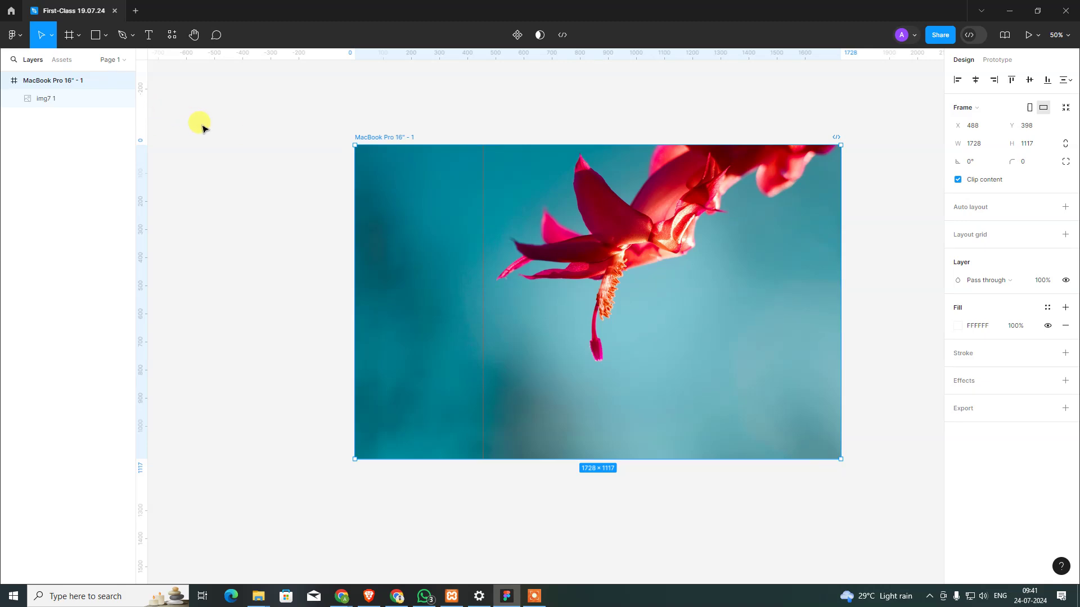
pyautogui.click(79, 35)
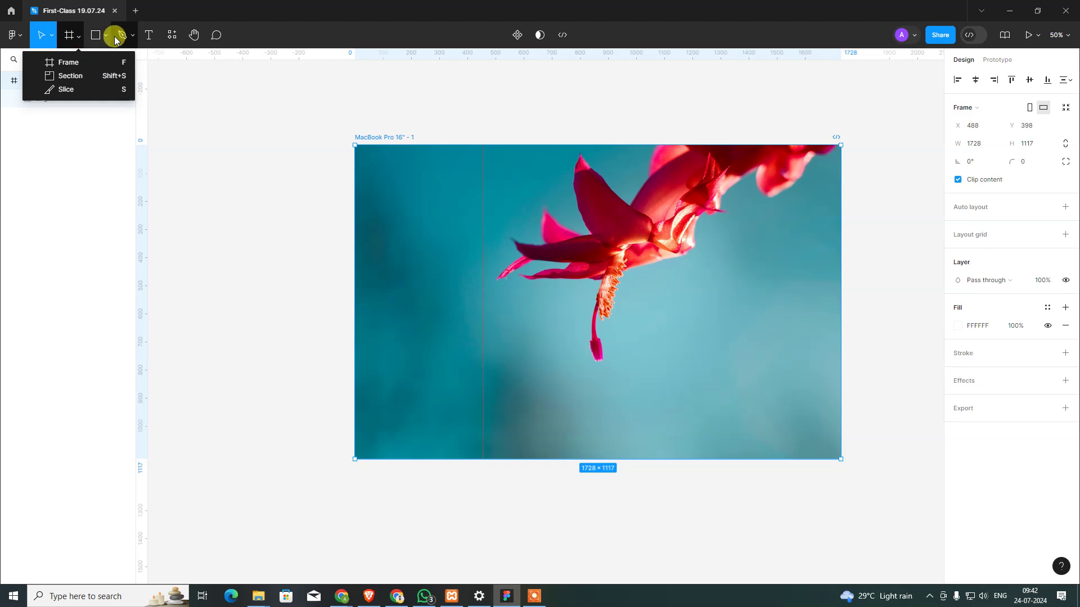
pyautogui.click(105, 35)
pyautogui.click(265, 135)
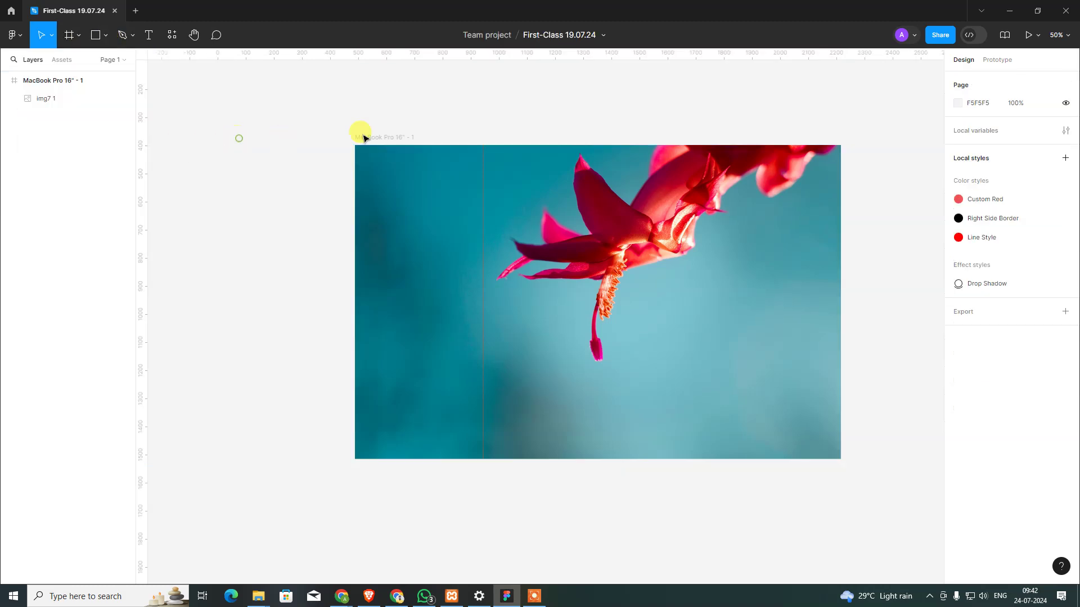
# - Start Place image/video and browse to Desktop > Desktop > MWF > 03.30-05.00
pyautogui.click(103, 37)
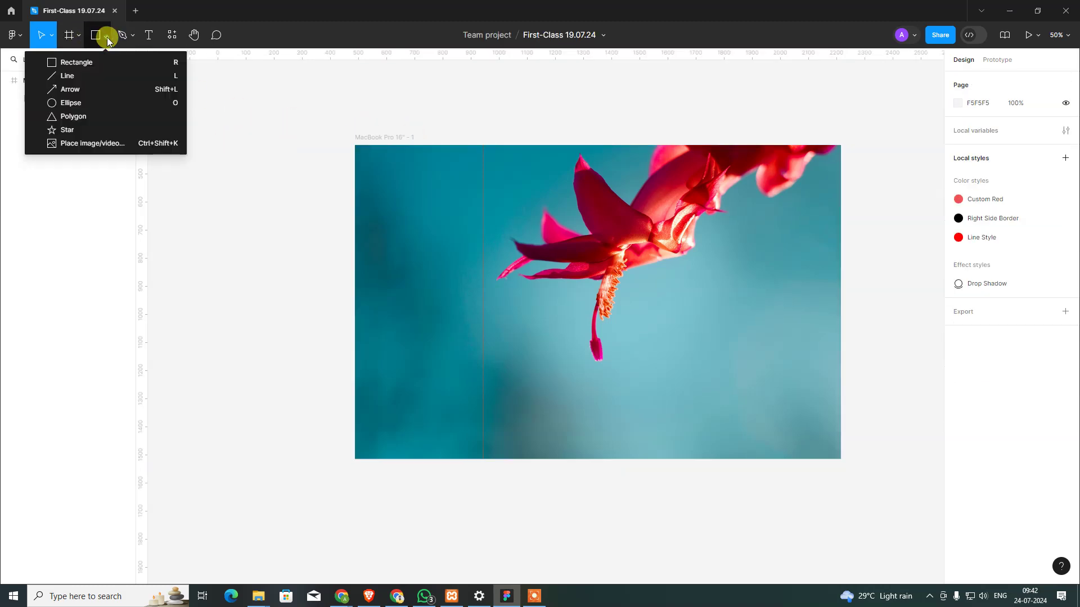
pyautogui.click(103, 144)
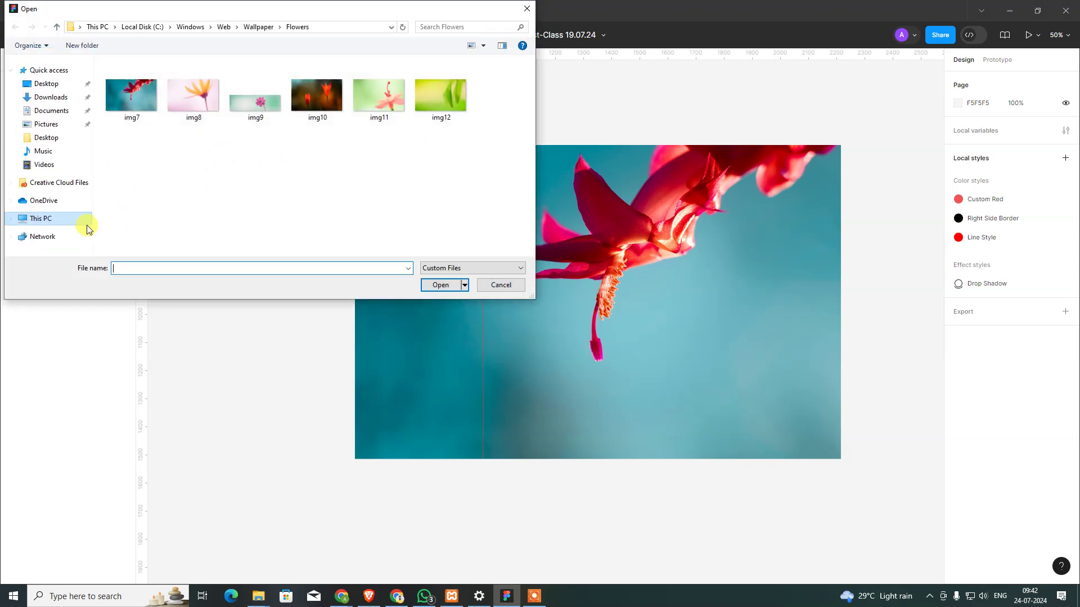
pyautogui.click(70, 224)
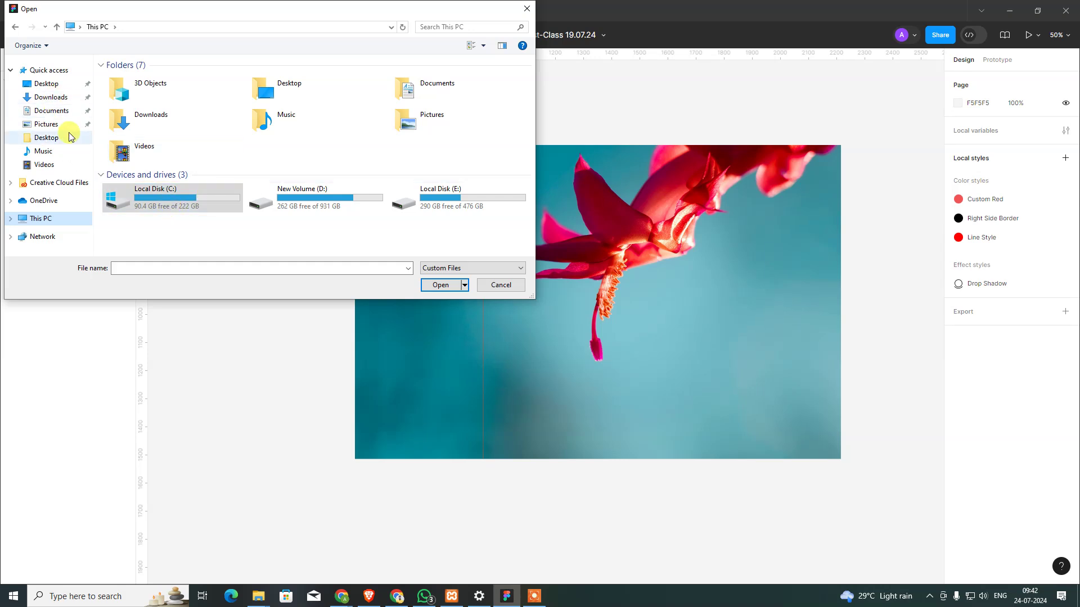
pyautogui.click(54, 85)
pyautogui.doubleClick(136, 82)
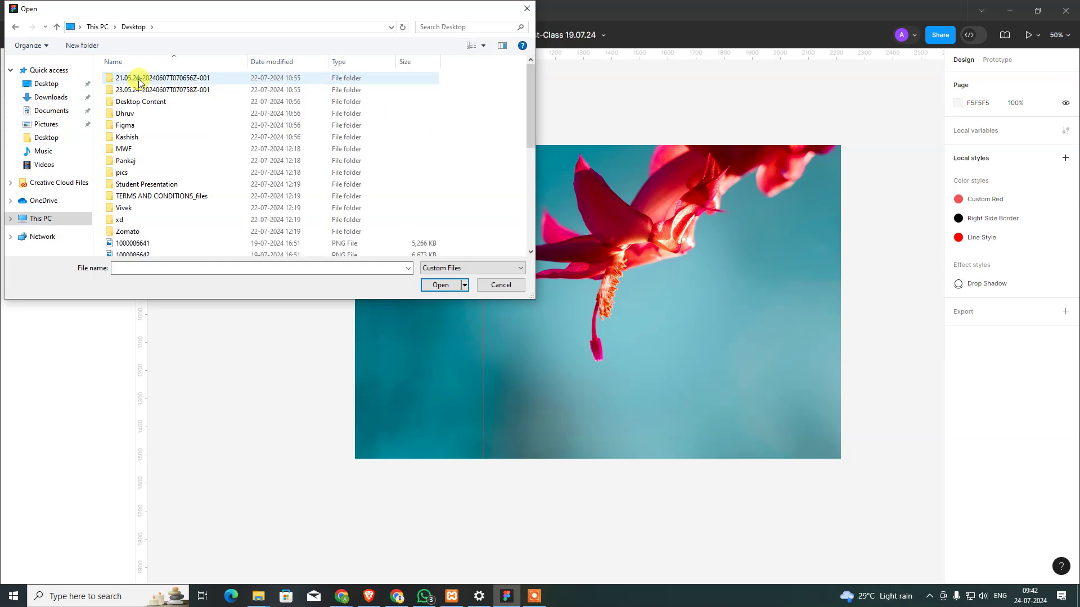
pyautogui.doubleClick(135, 150)
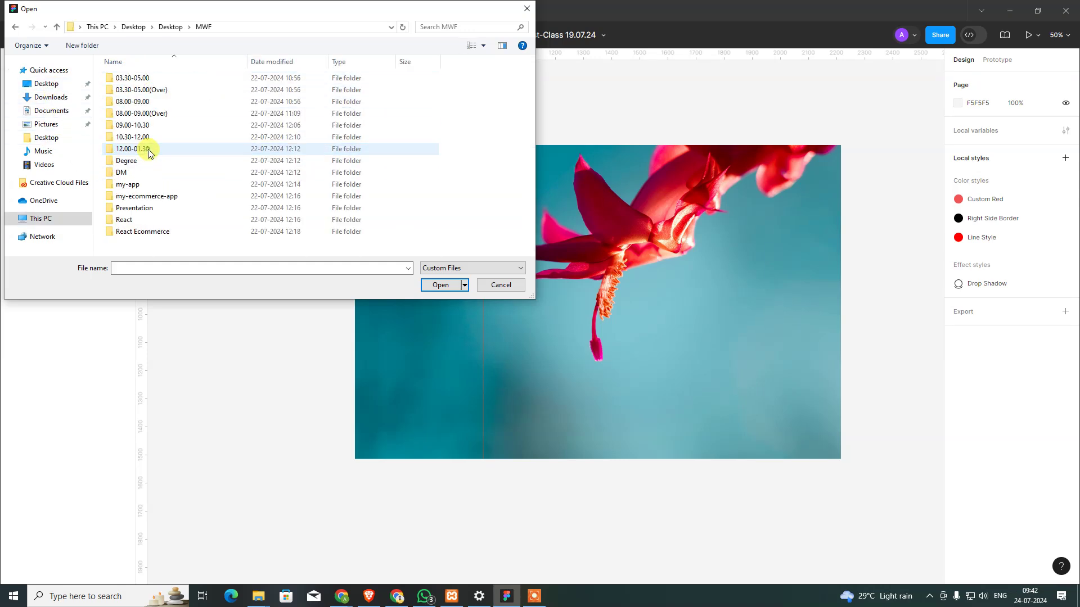
pyautogui.doubleClick(152, 79)
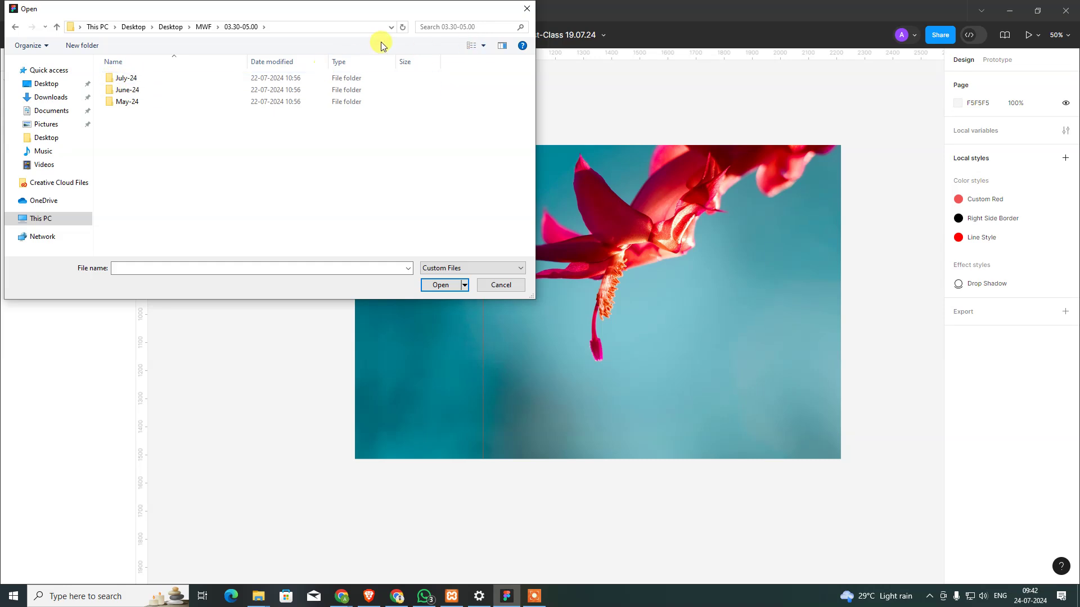
# - Search the folder for *.mp4, find no matches, and clear the search
pyautogui.click(468, 28)
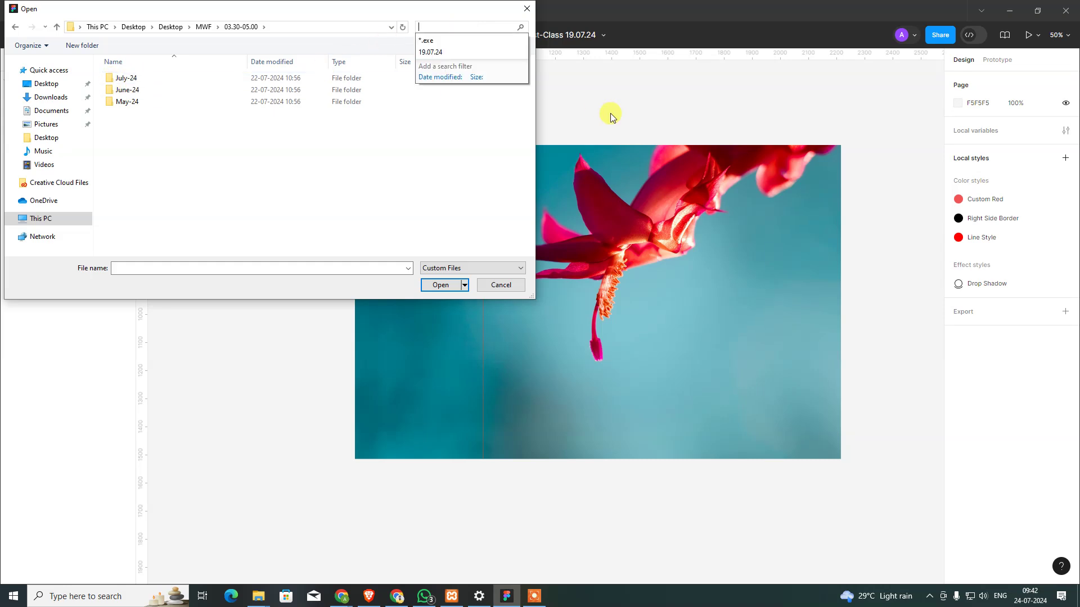
pyautogui.write('*.mp4')
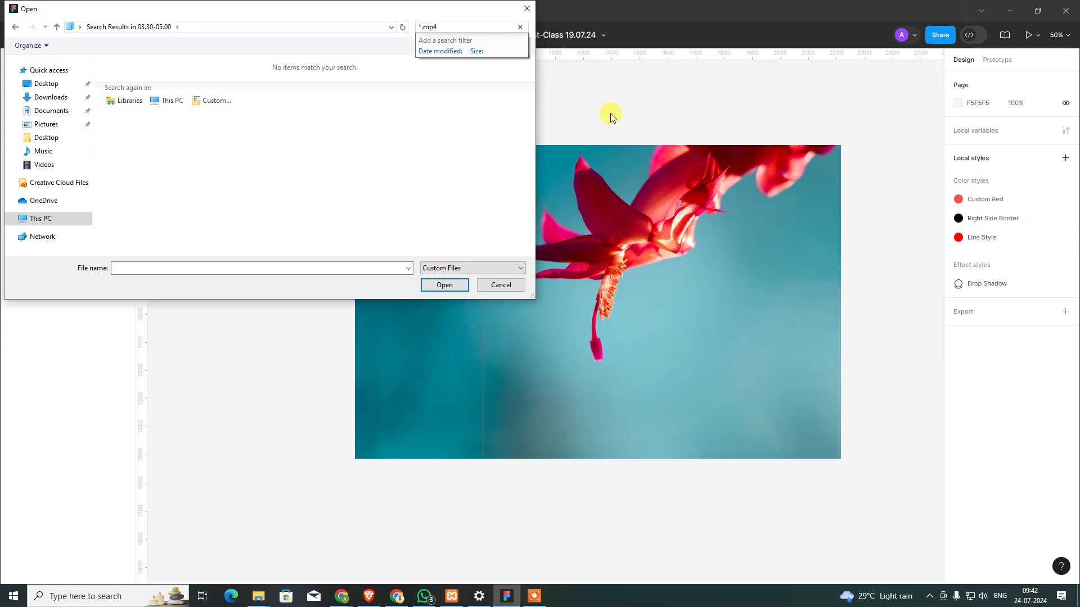
pyautogui.press('BackSpace')
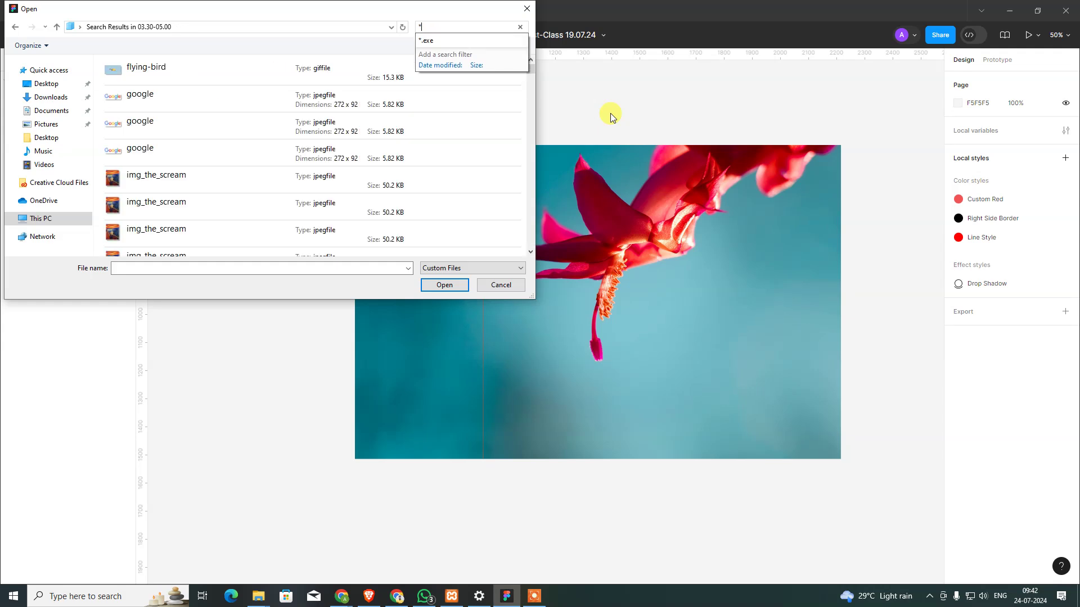
pyautogui.press('BackSpace')
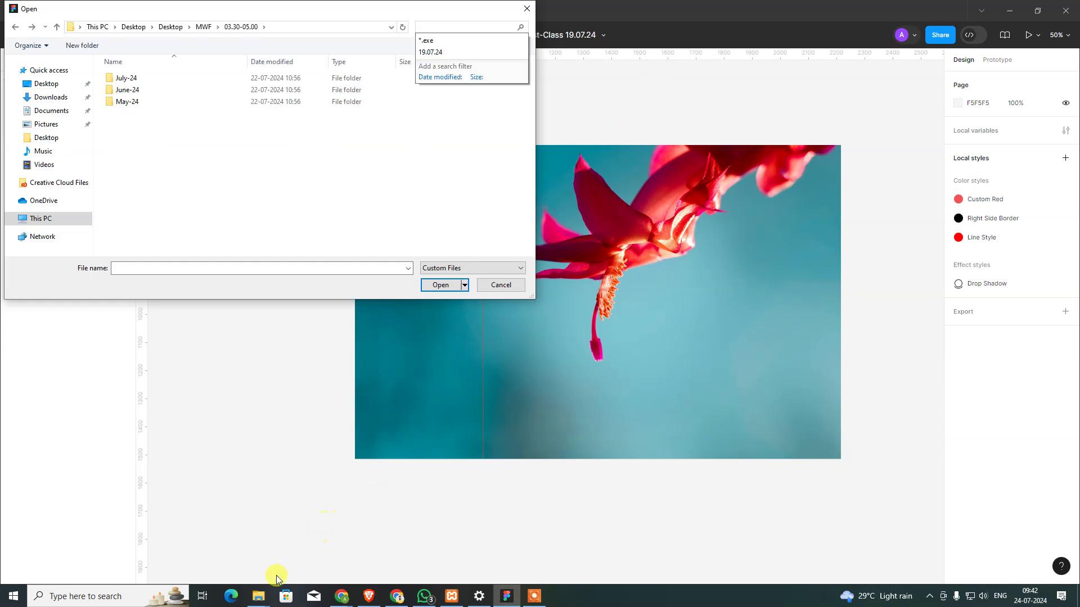
pyautogui.moveTo(259, 596)
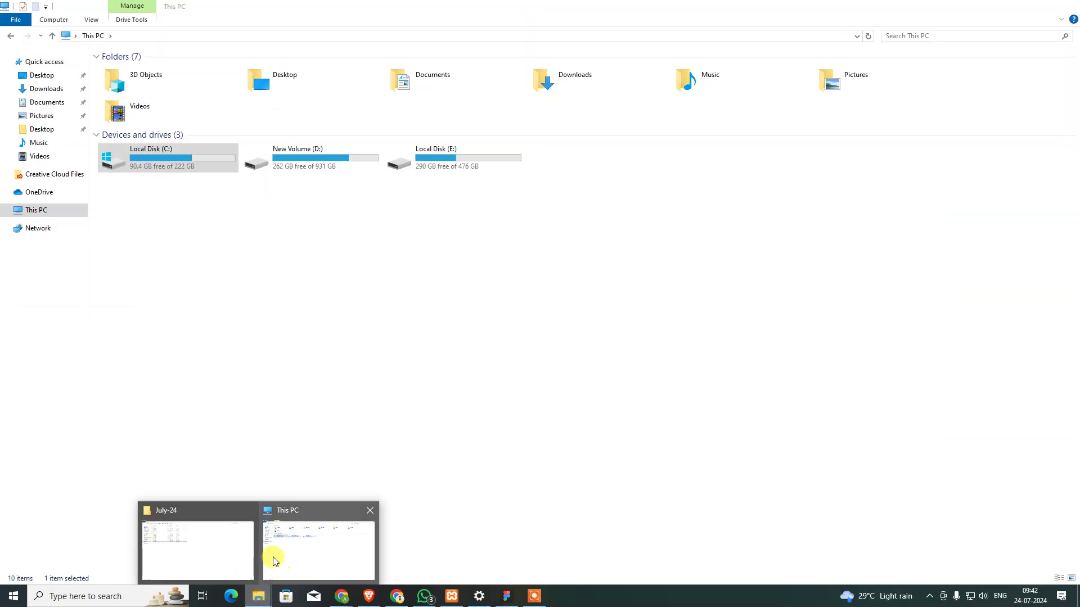
# - Navigate from Desktop through MWF and 03.30-05.00 into the July-24 folder
pyautogui.click(274, 560)
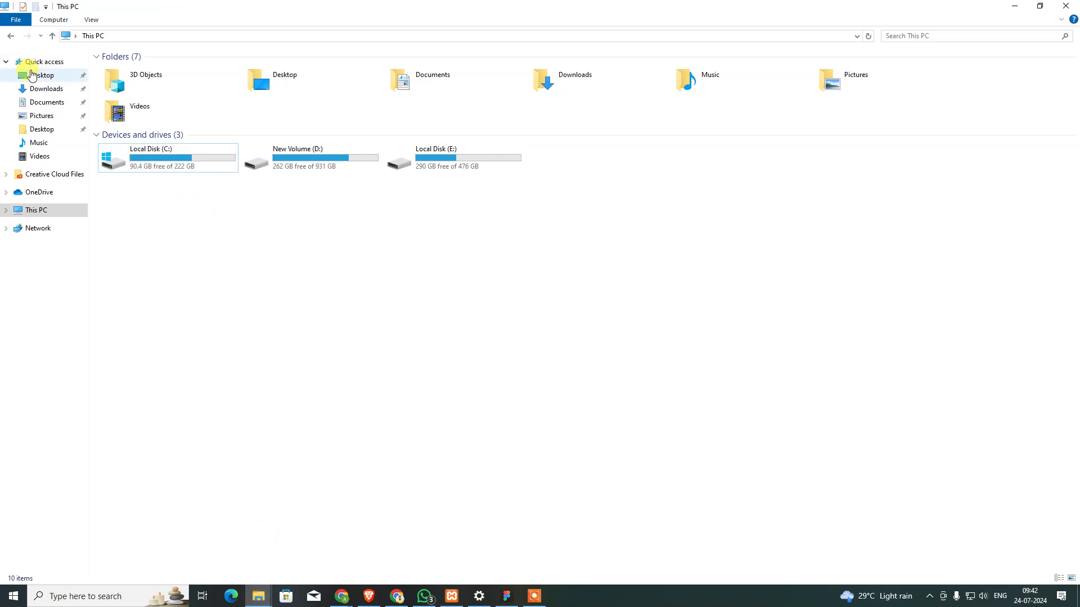
pyautogui.click(32, 75)
pyautogui.doubleClick(137, 70)
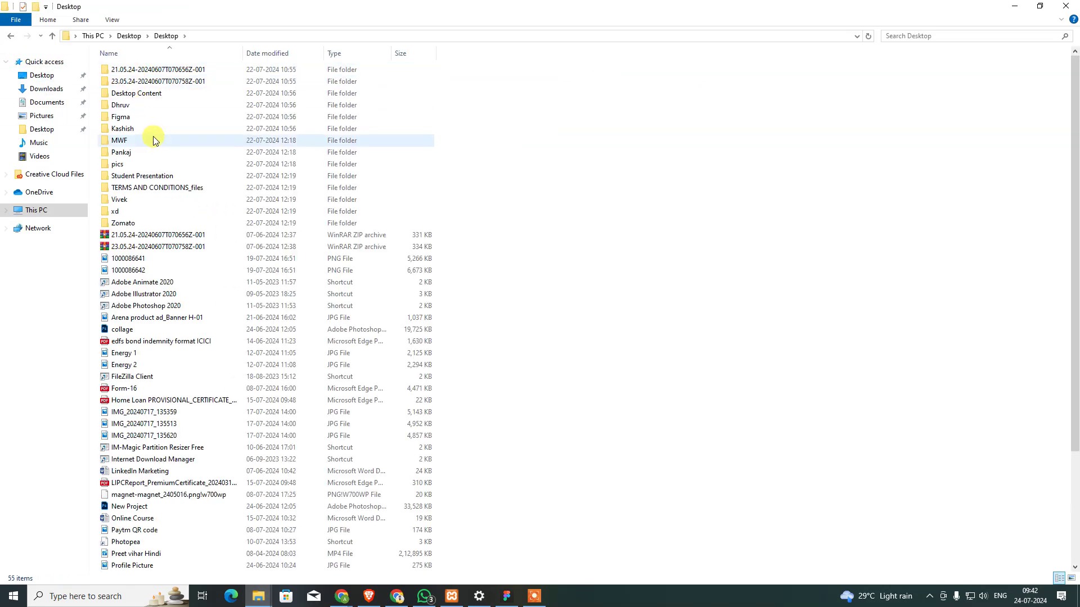
pyautogui.doubleClick(133, 141)
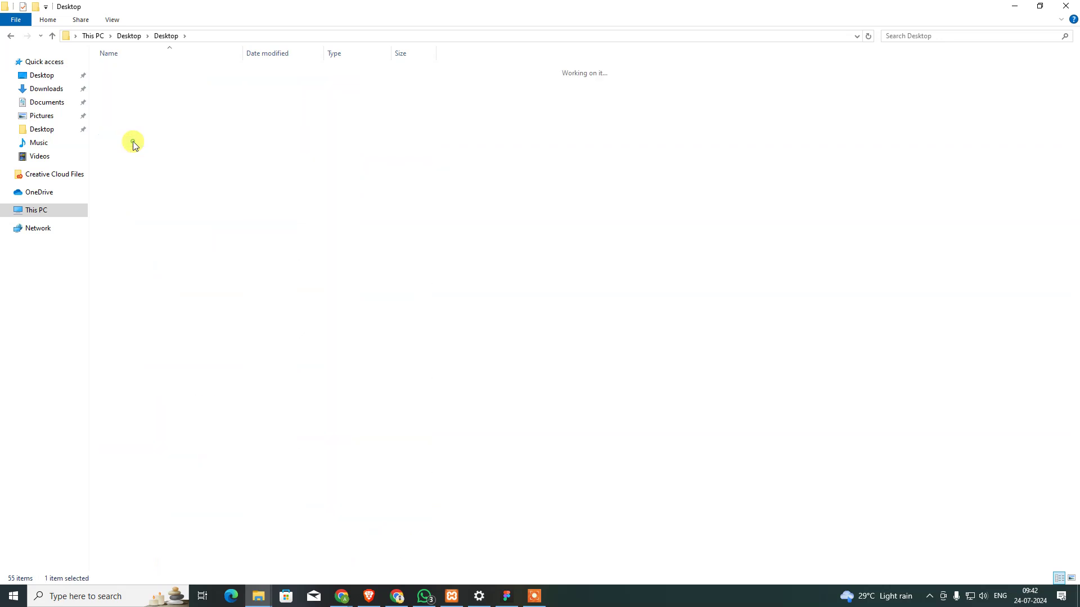
pyautogui.doubleClick(149, 72)
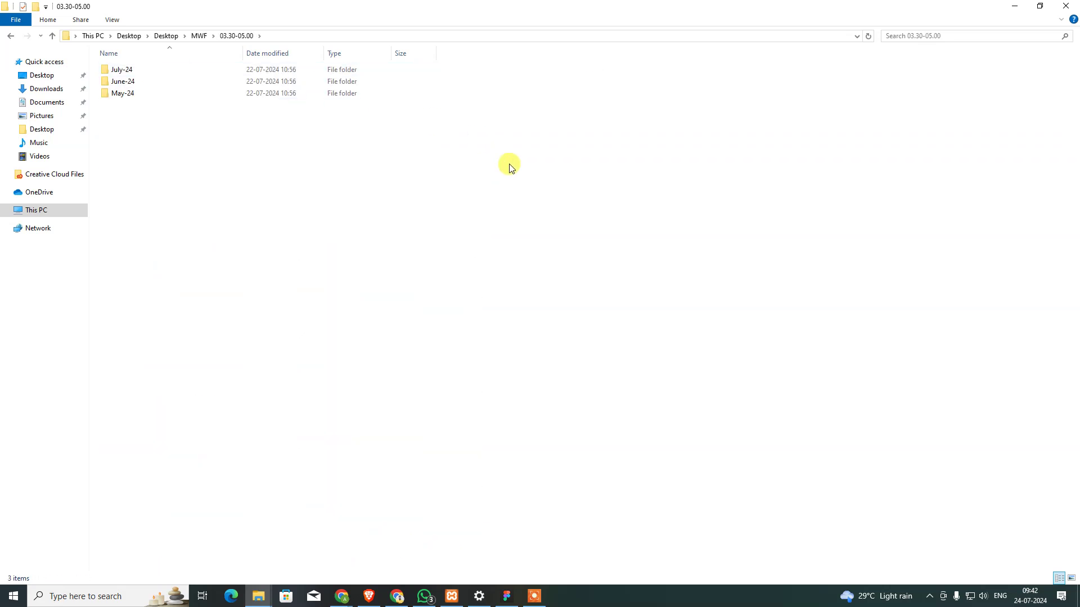
pyautogui.doubleClick(191, 69)
pyautogui.doubleClick(192, 68)
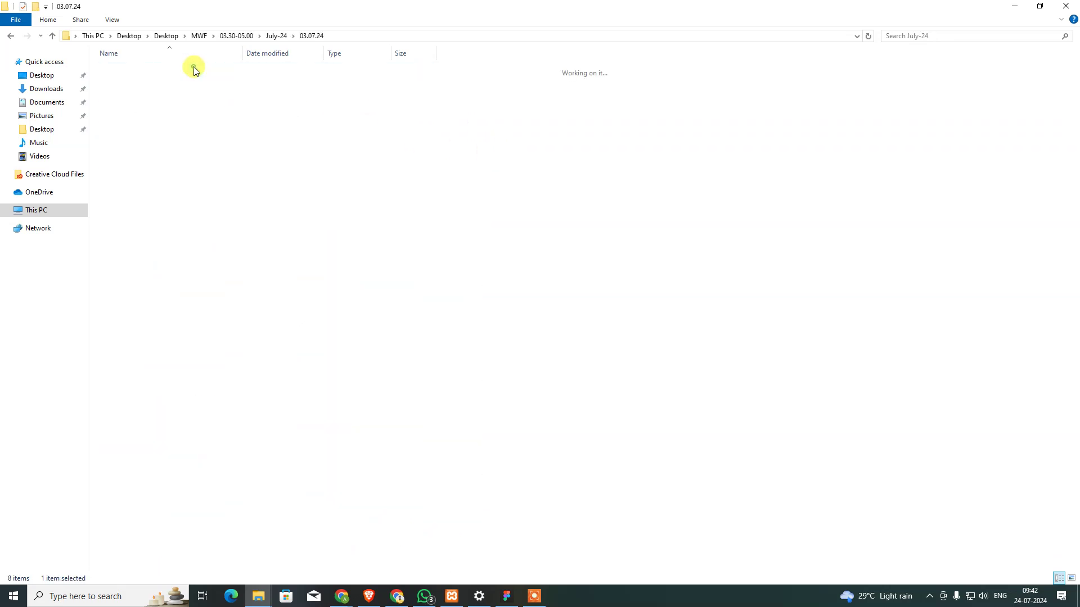
# - Check each July-24 date folder, 05.07.24 through 19.07.24, returning to the list each time
pyautogui.hotkey('alt', 'Left')
pyautogui.doubleClick(156, 82)
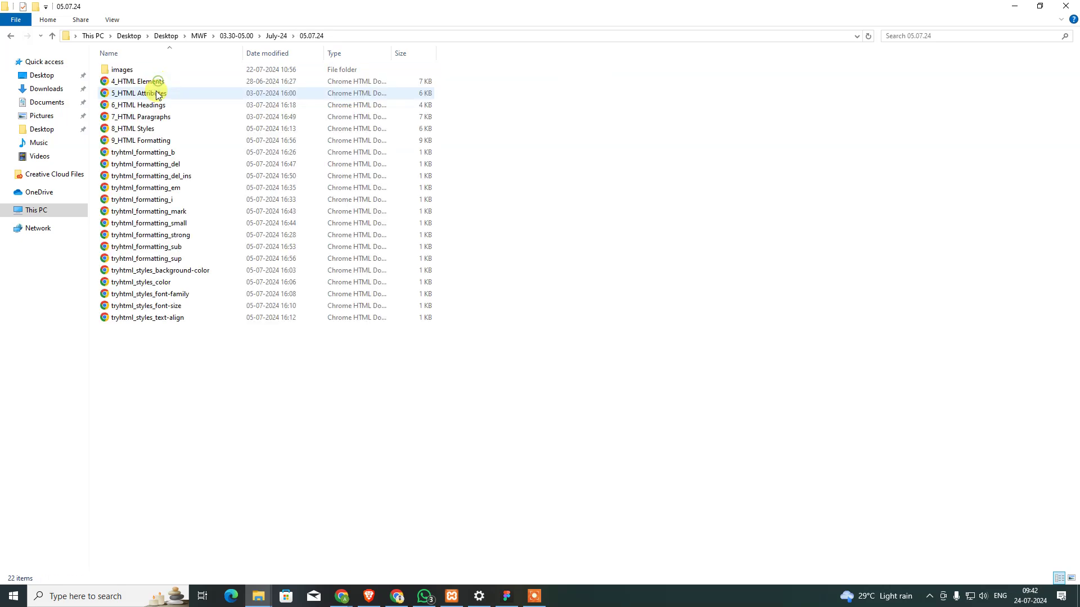
pyautogui.hotkey('alt', 'Left')
pyautogui.doubleClick(155, 93)
pyautogui.hotkey('alt', 'Left')
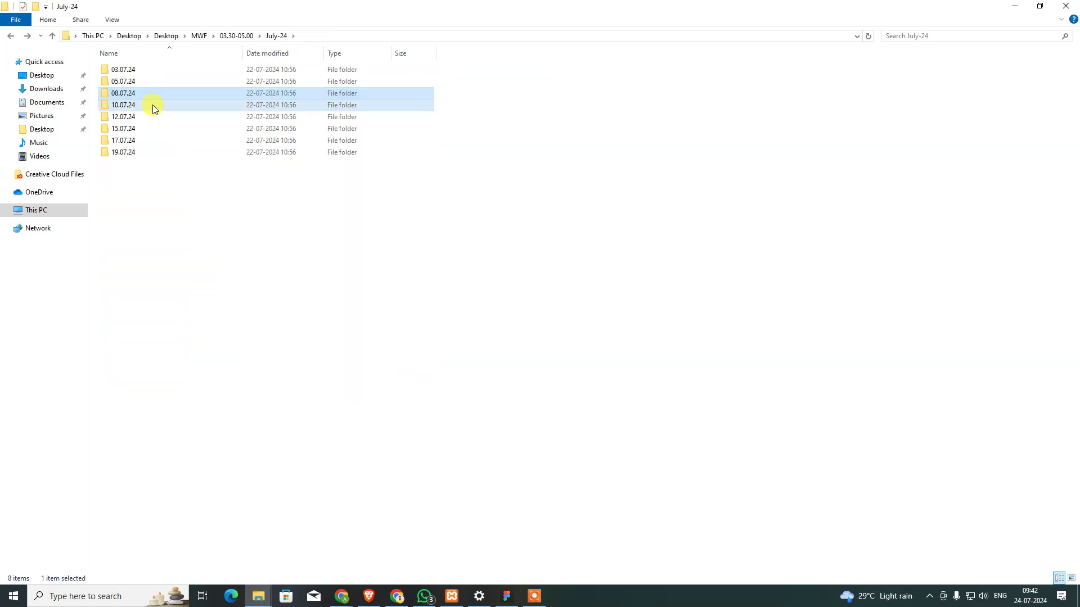
pyautogui.doubleClick(153, 105)
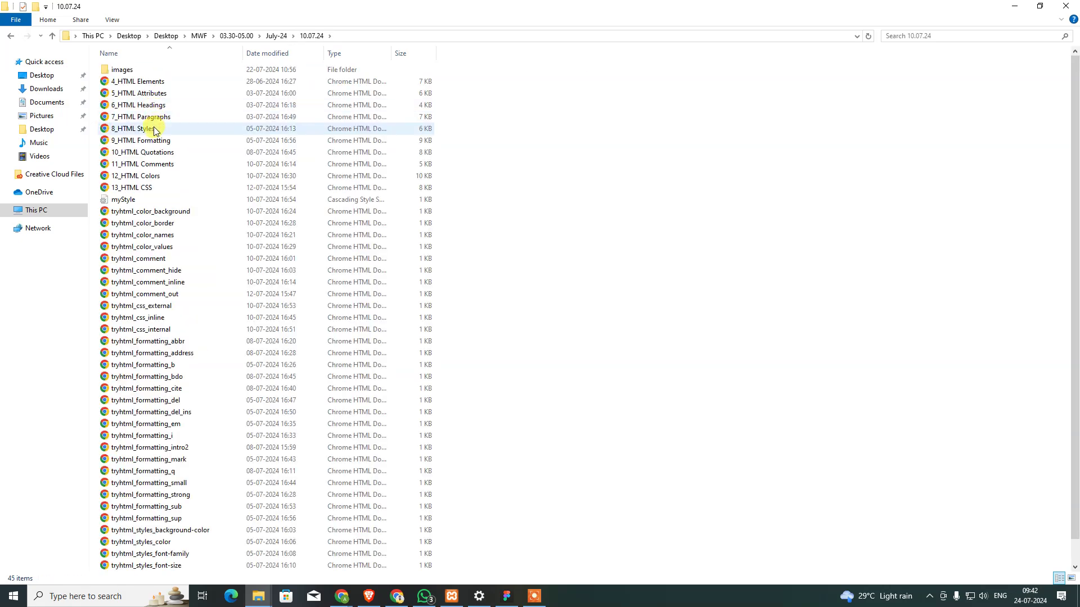
pyautogui.hotkey('alt', 'Left')
pyautogui.doubleClick(150, 118)
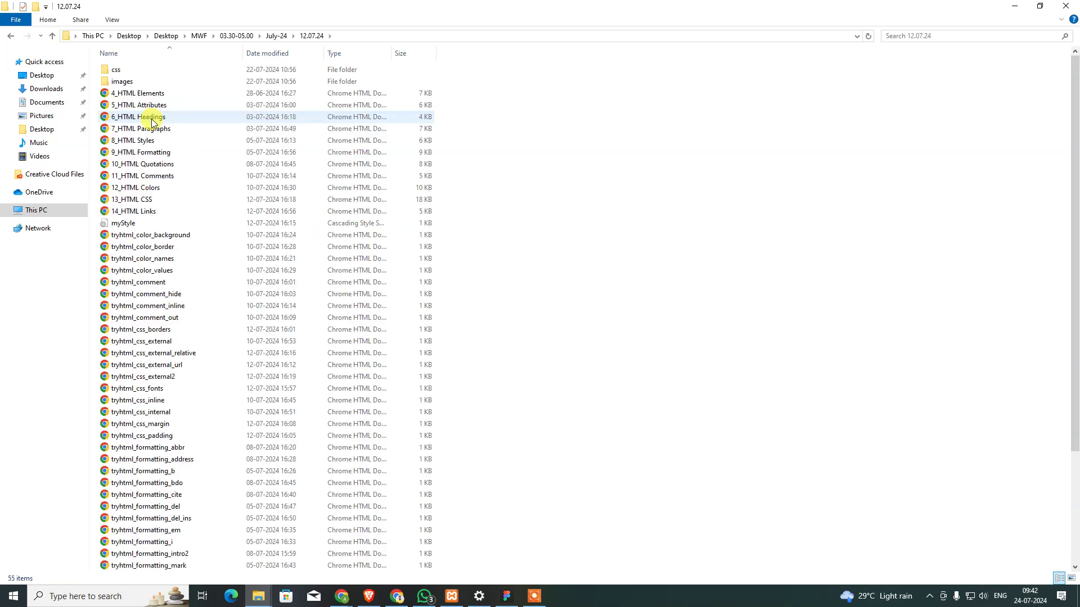
pyautogui.hotkey('alt', 'Left')
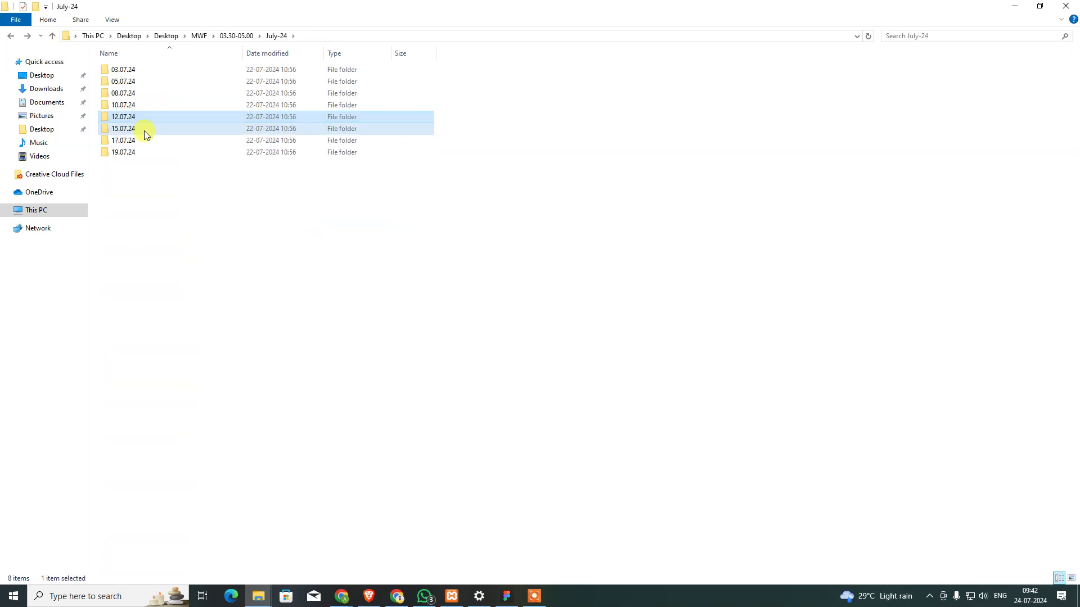
pyautogui.doubleClick(144, 132)
pyautogui.hotkey('alt', 'Left')
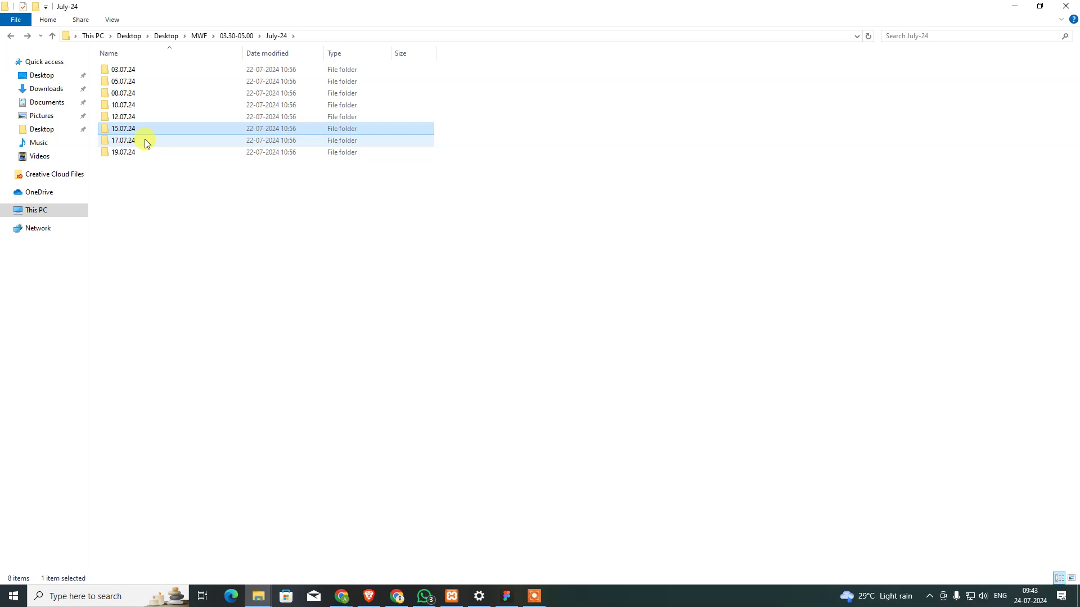
pyautogui.doubleClick(145, 140)
pyautogui.hotkey('alt', 'Left')
pyautogui.doubleClick(145, 151)
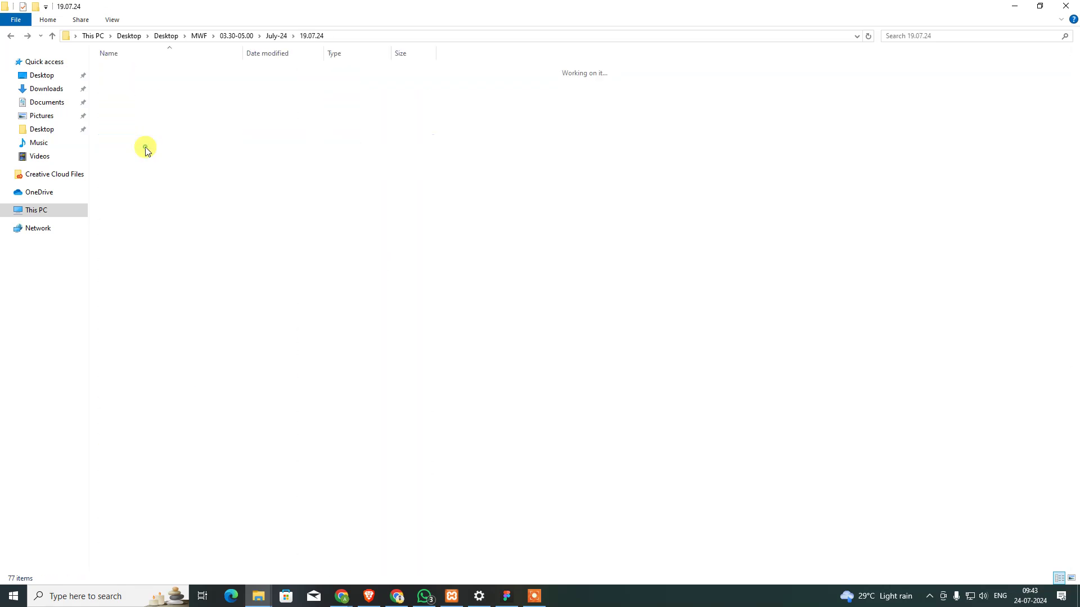
pyautogui.hotkey('alt', 'Left')
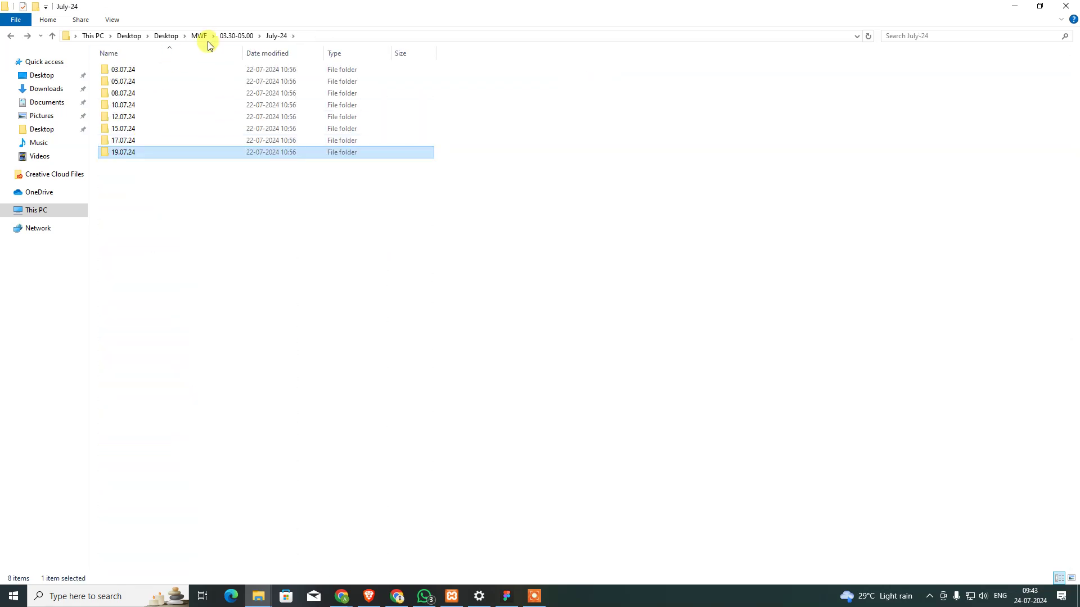
# - Check each June-24 date folder, 05.06.24 through 28.06.24, returning to the list each time
pyautogui.click(229, 37)
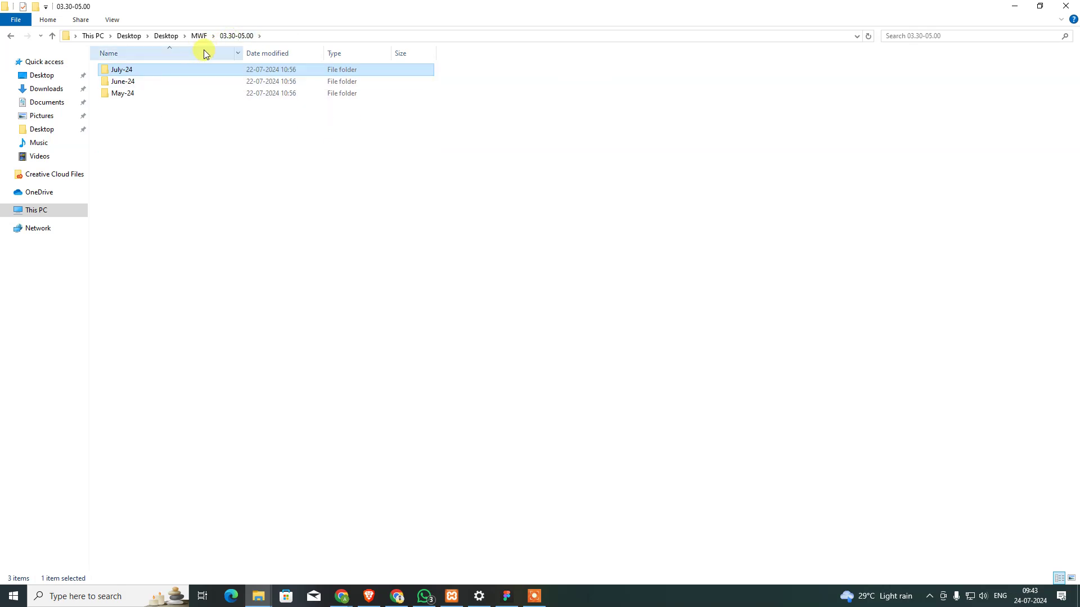
pyautogui.doubleClick(179, 82)
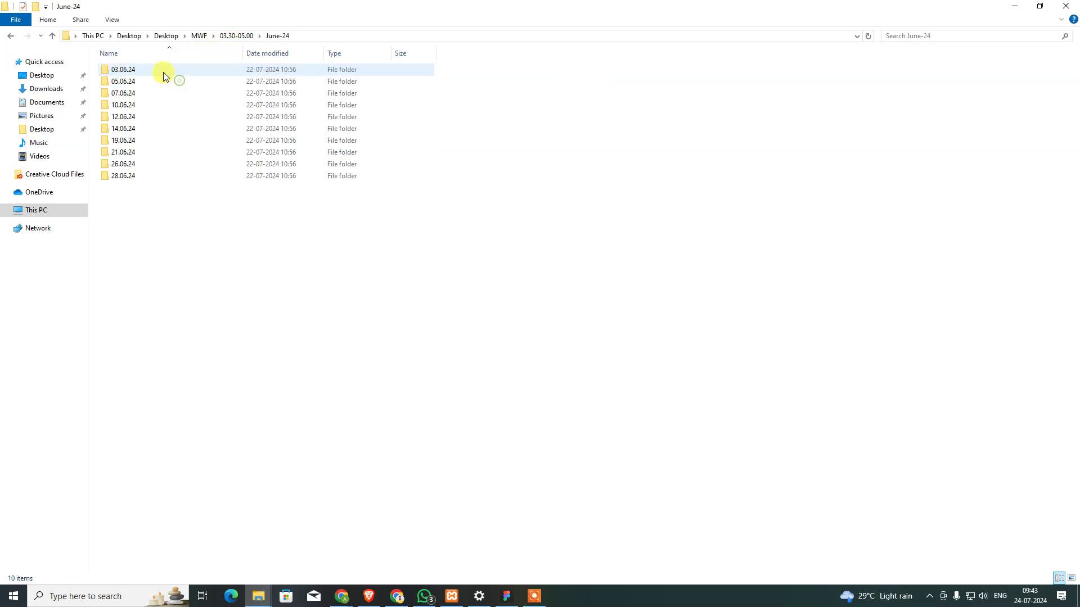
pyautogui.hotkey('alt', 'Left')
pyautogui.doubleClick(154, 92)
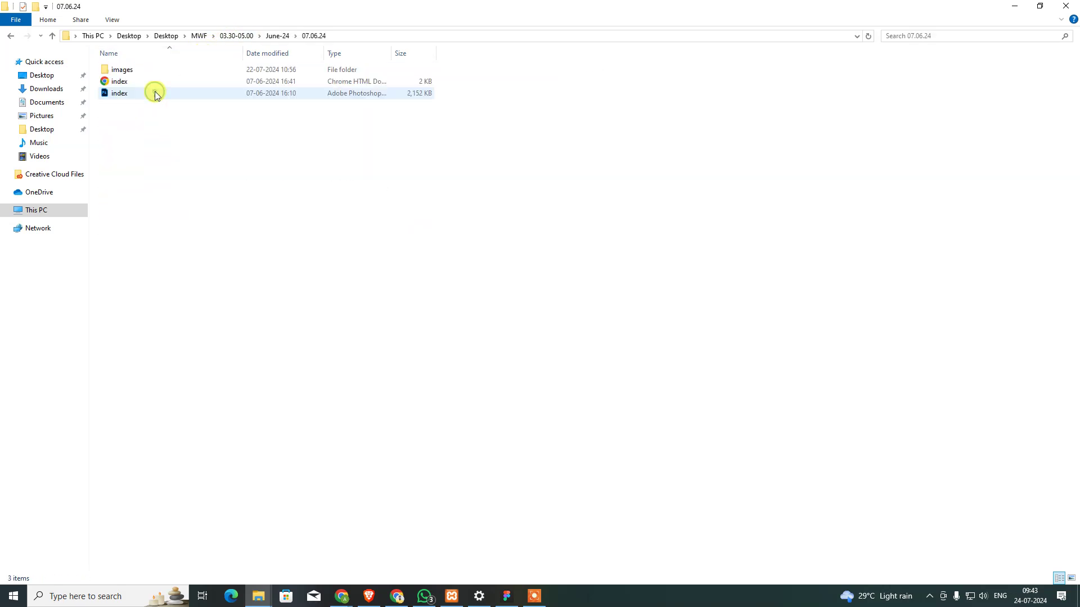
pyautogui.hotkey('alt', 'Left')
pyautogui.doubleClick(157, 77)
pyautogui.hotkey('alt', 'Left')
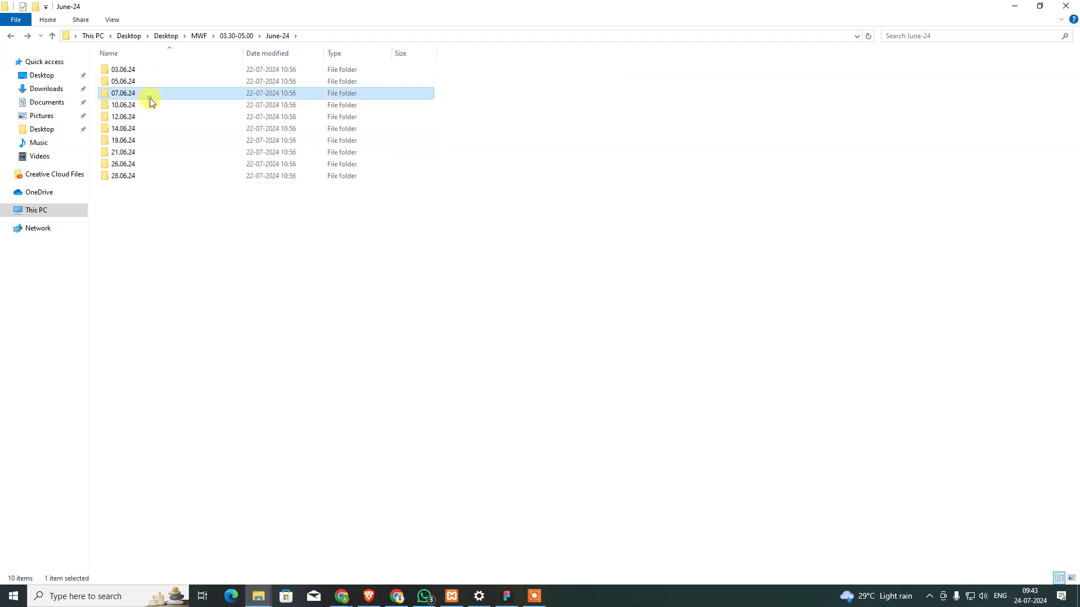
pyautogui.doubleClick(151, 104)
pyautogui.hotkey('alt', 'Left')
pyautogui.doubleClick(151, 105)
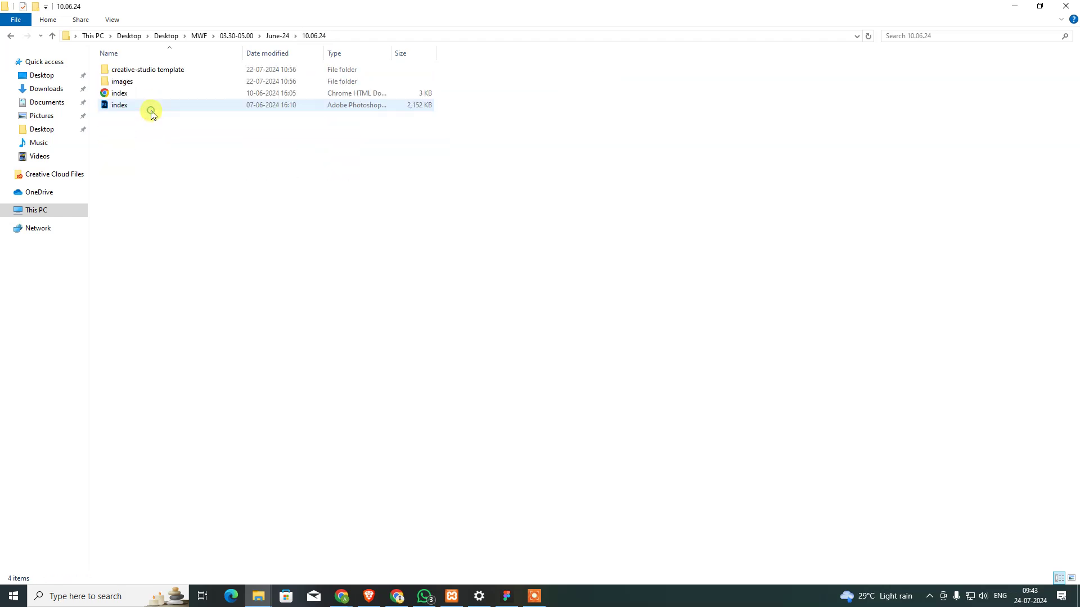
pyautogui.hotkey('alt', 'Left')
pyautogui.doubleClick(151, 118)
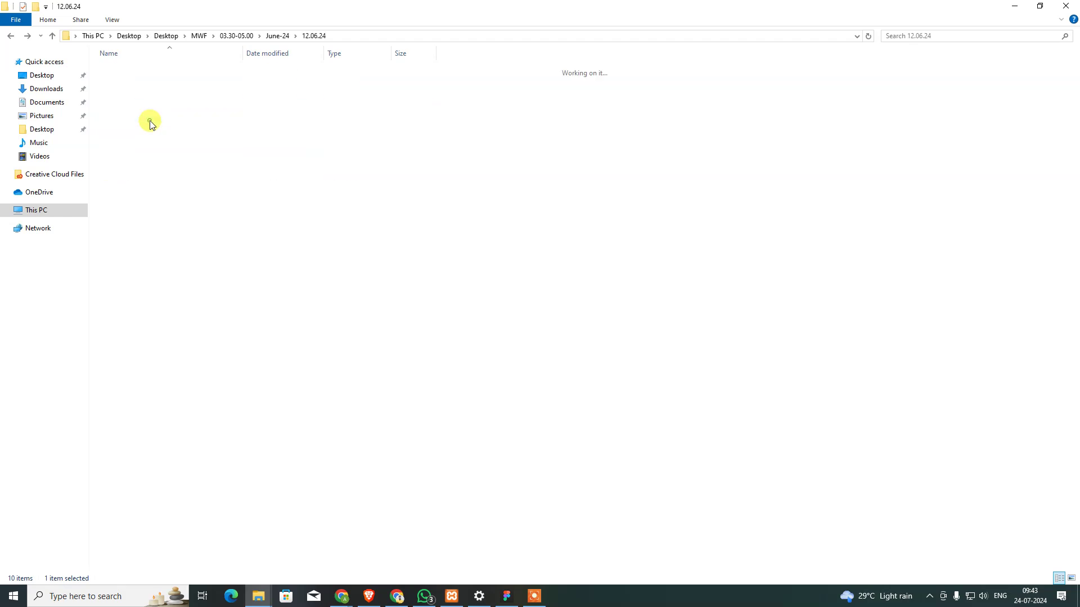
pyautogui.hotkey('alt', 'Left')
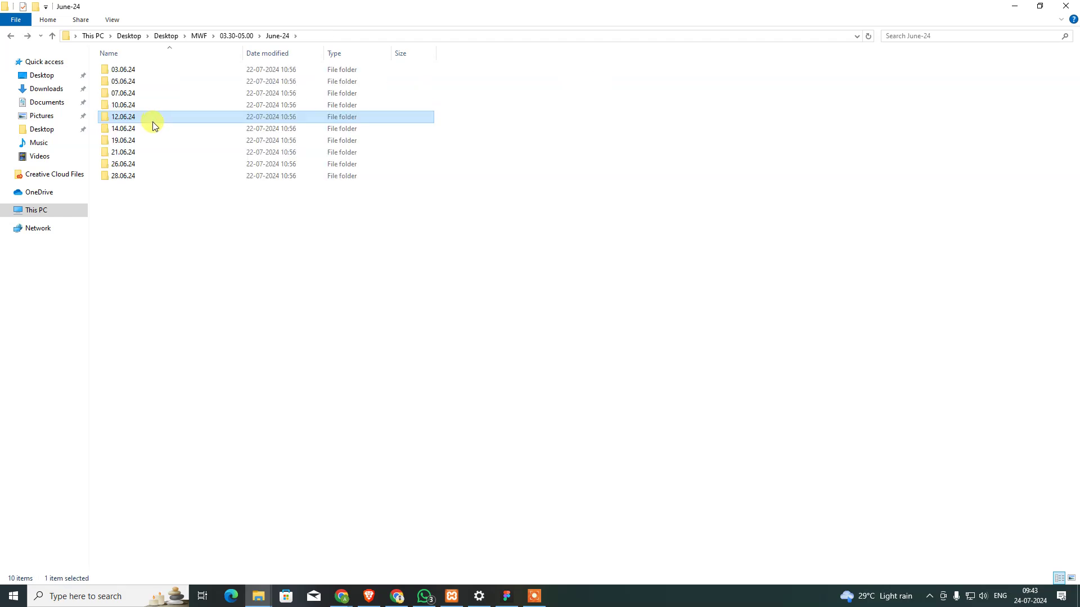
pyautogui.doubleClick(153, 127)
pyautogui.hotkey('alt', 'Left')
pyautogui.doubleClick(153, 140)
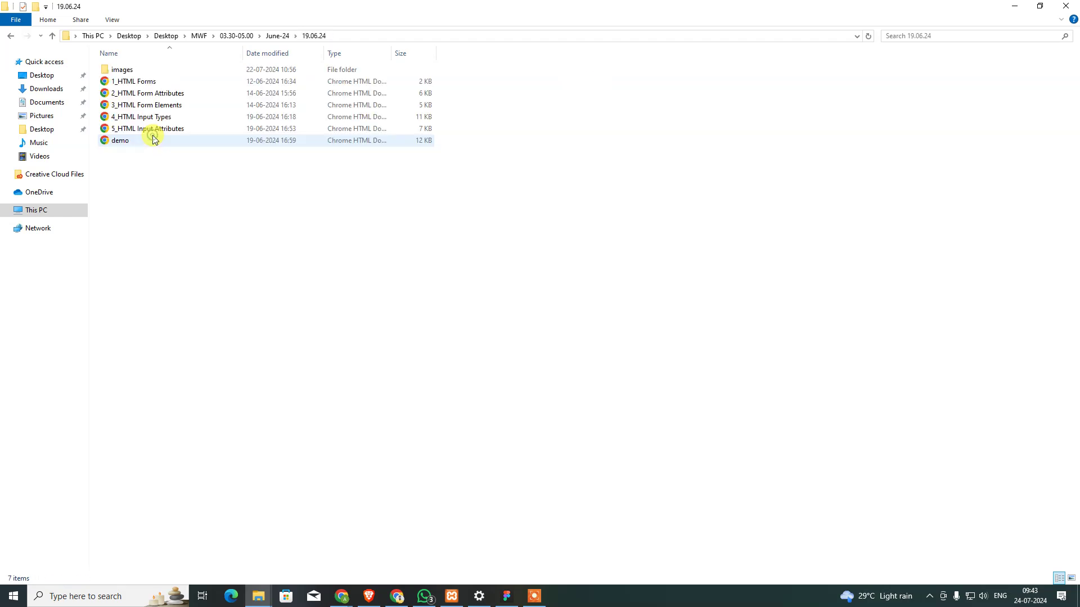
pyautogui.hotkey('alt', 'Left')
pyautogui.doubleClick(147, 153)
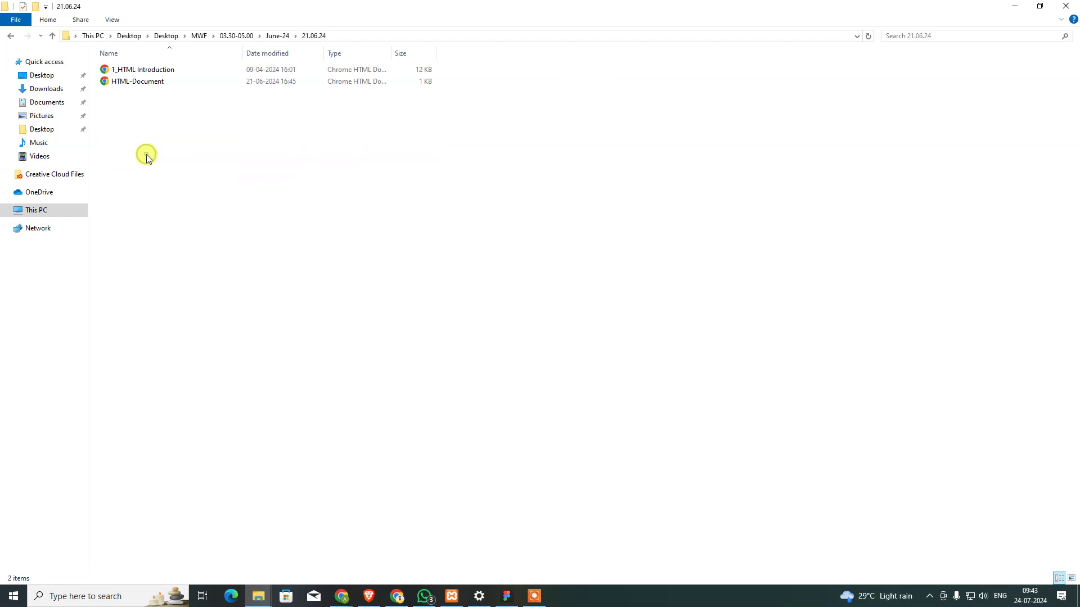
pyautogui.hotkey('alt', 'Left')
pyautogui.doubleClick(148, 165)
pyautogui.hotkey('alt', 'Left')
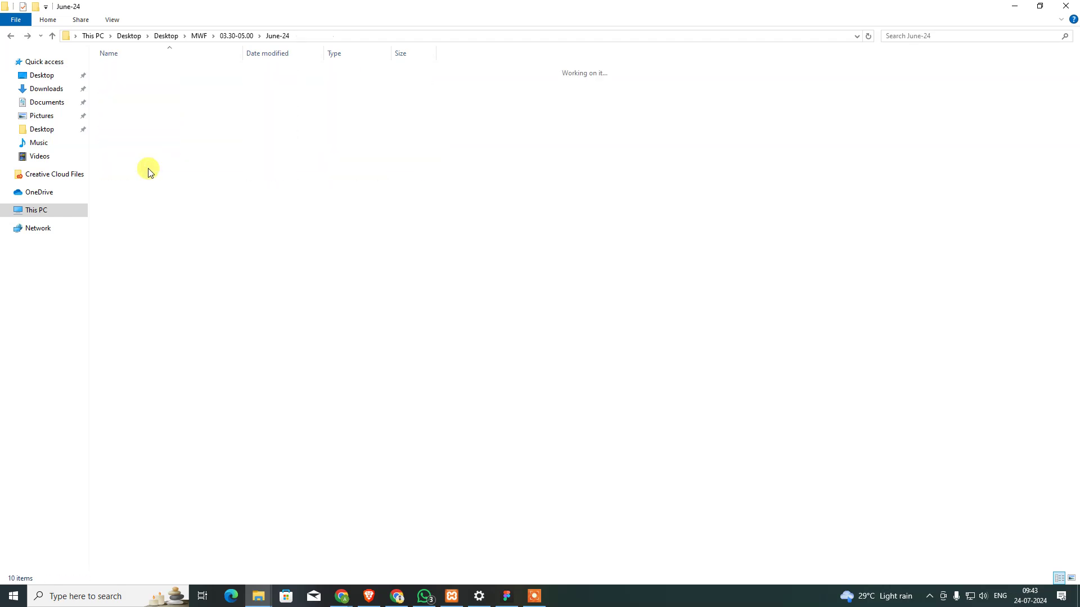
pyautogui.doubleClick(147, 176)
pyautogui.hotkey('alt', 'Left')
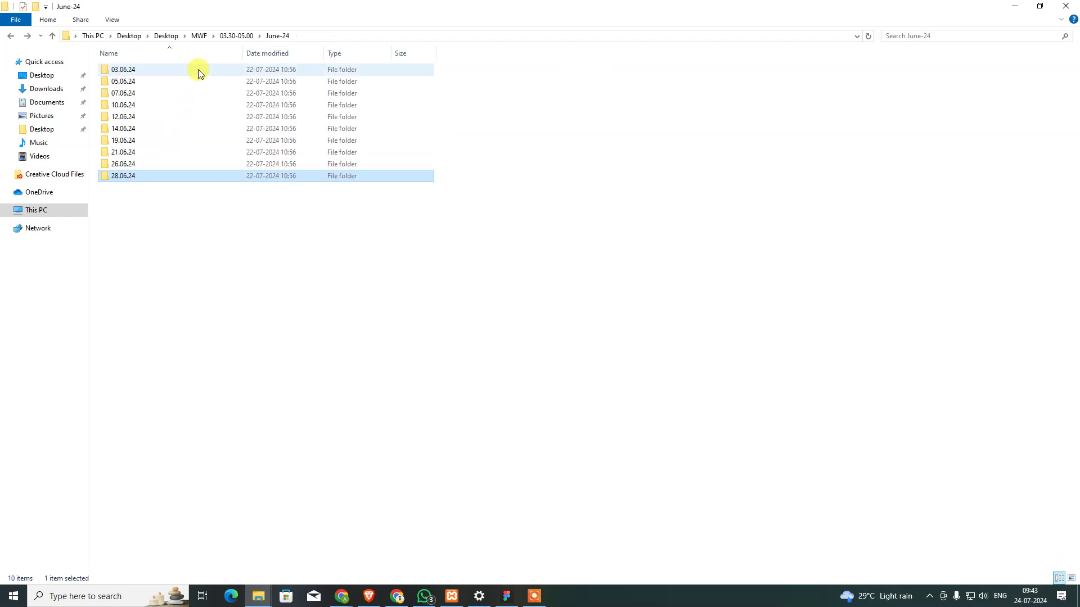
# - Go up to Desktop, open Downloads and search it for *.mp4 videos
pyautogui.click(200, 36)
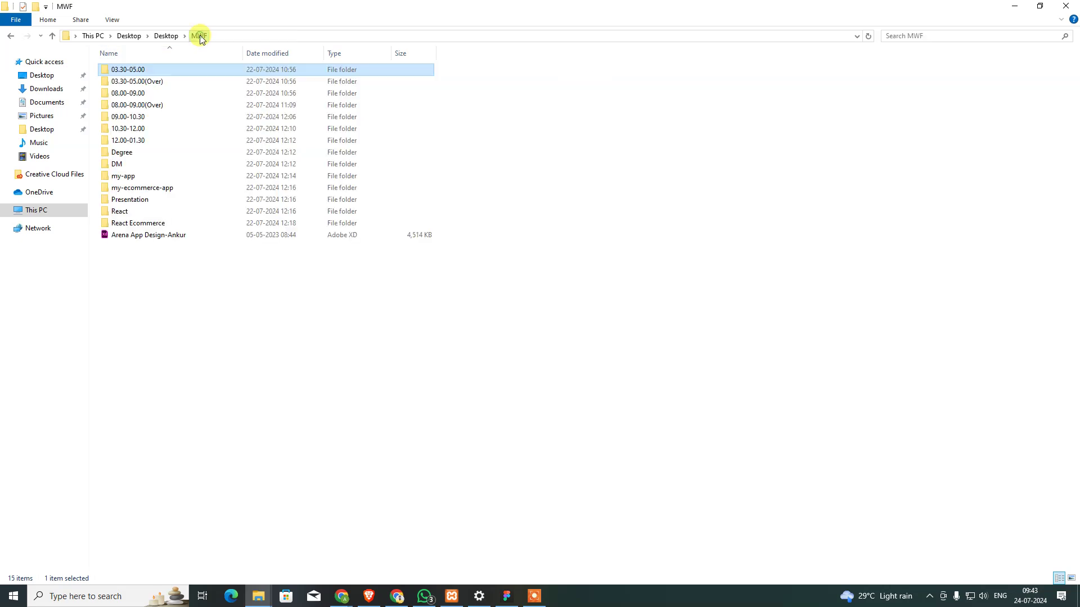
pyautogui.click(165, 36)
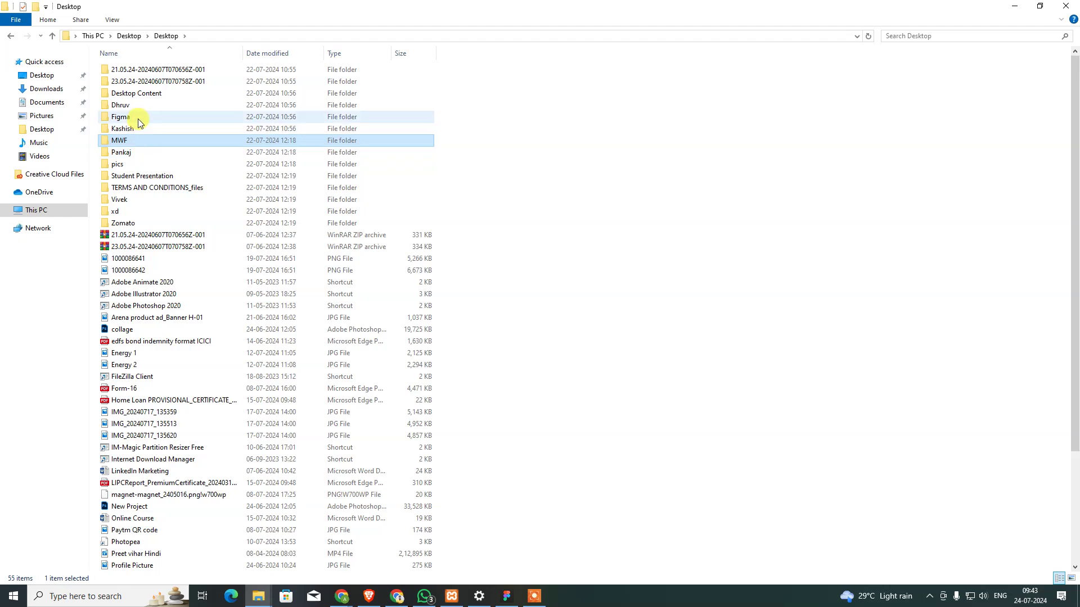
pyautogui.click(129, 35)
pyautogui.doubleClick(135, 81)
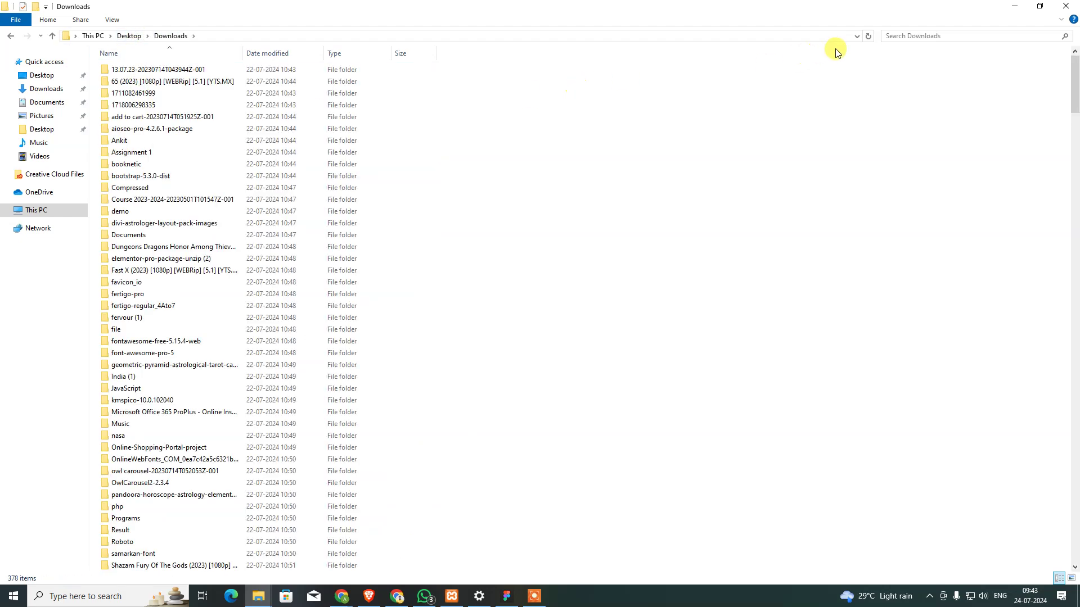
pyautogui.click(897, 36)
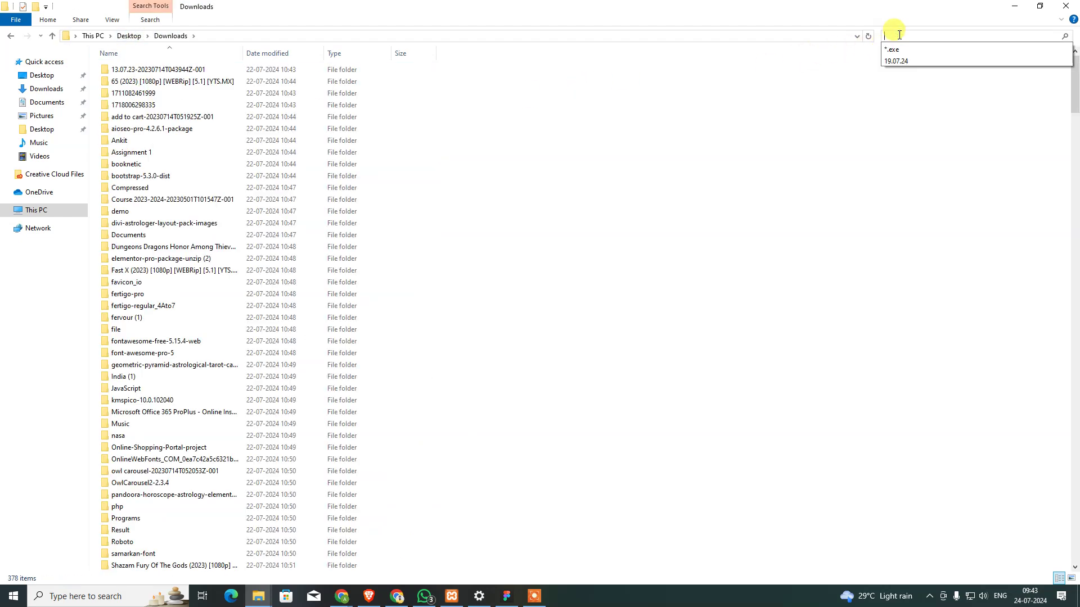
pyautogui.write('*.mp4')
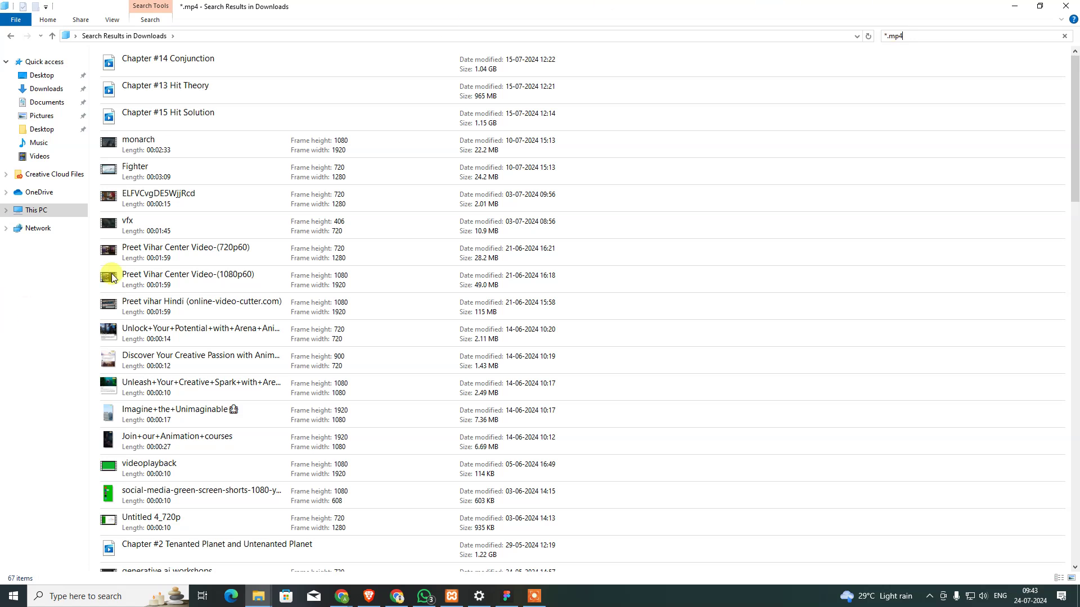
# - Open the monarch video's file location and select the Video folder's full path
pyautogui.click(165, 156)
pyautogui.rightClick(211, 147)
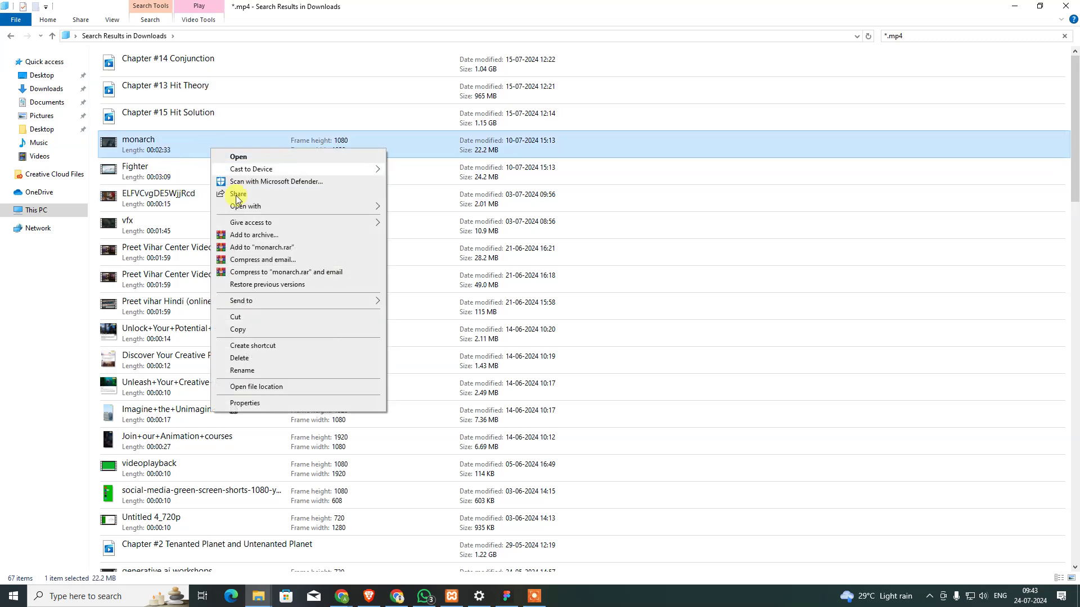
pyautogui.click(281, 386)
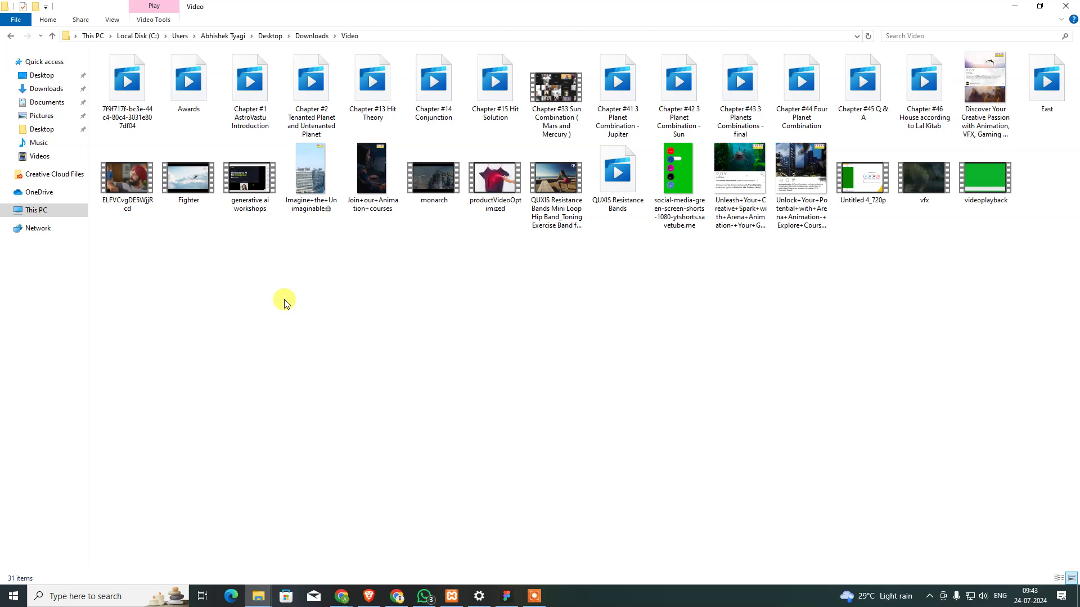
pyautogui.press('m')
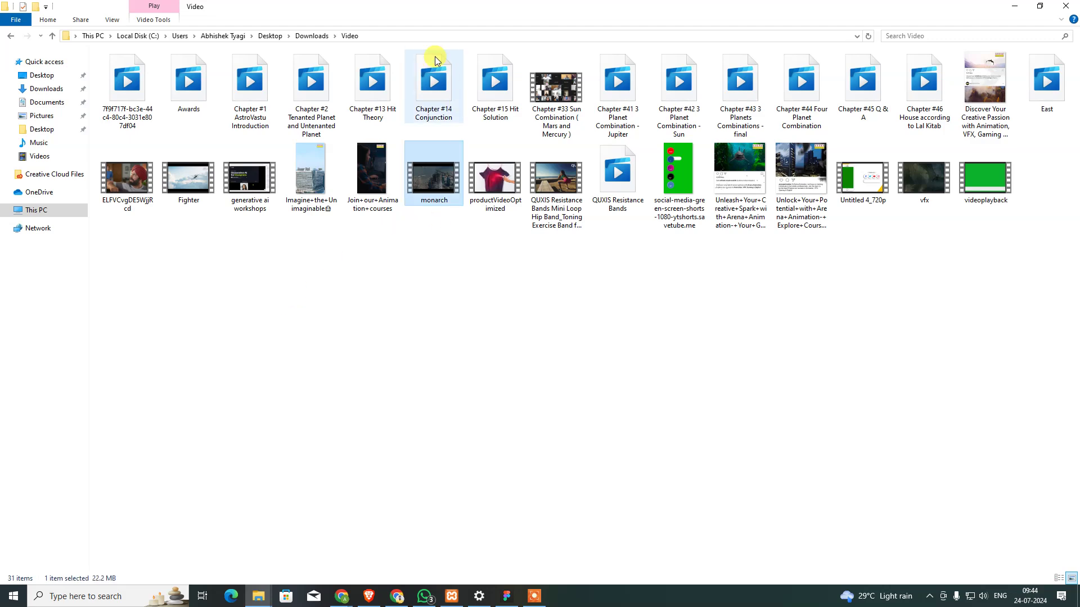
pyautogui.click(447, 36)
pyautogui.click(511, 415)
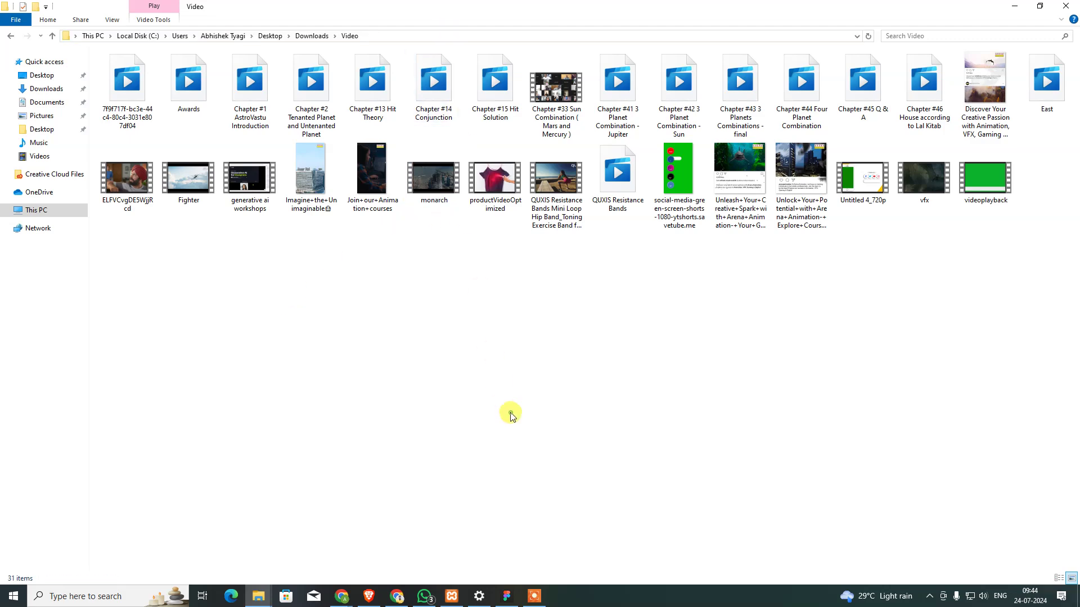
# - In Figma's open dialog, go to the pasted Video folder and open the monarch video
pyautogui.click(506, 597)
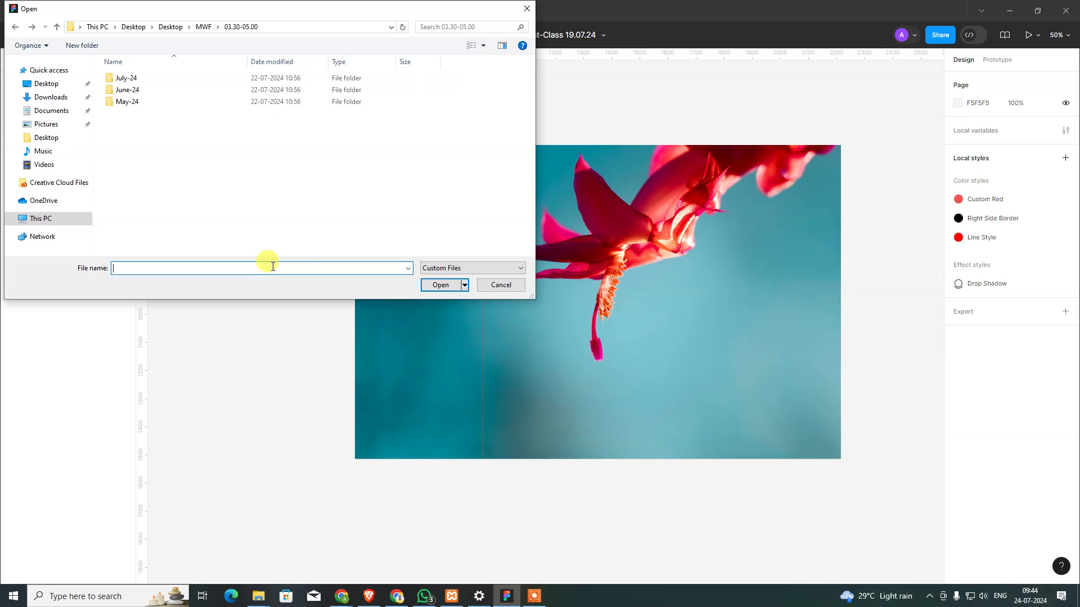
pyautogui.write('C:\\Users\\Abhishek Tyagi\\Desktop\\Downloads\\Video')
pyautogui.press('Return')
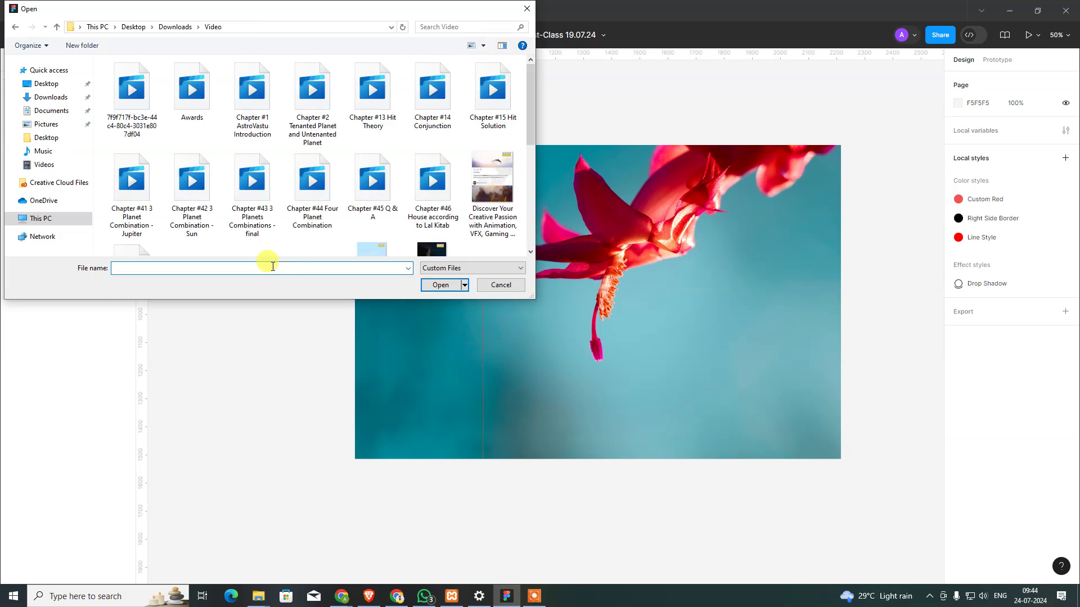
pyautogui.click(309, 199)
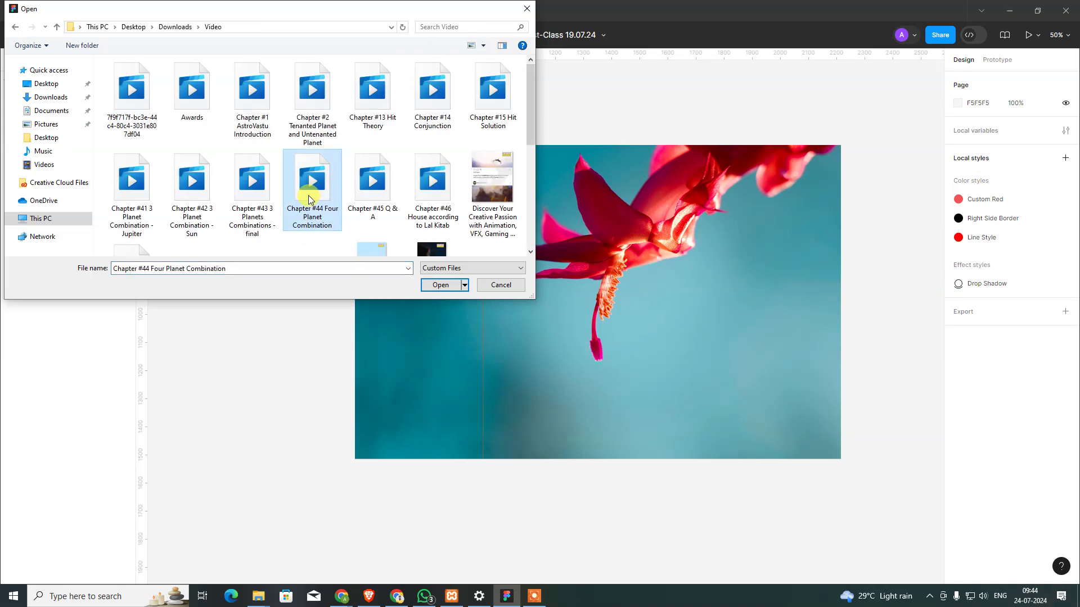
pyautogui.press('m')
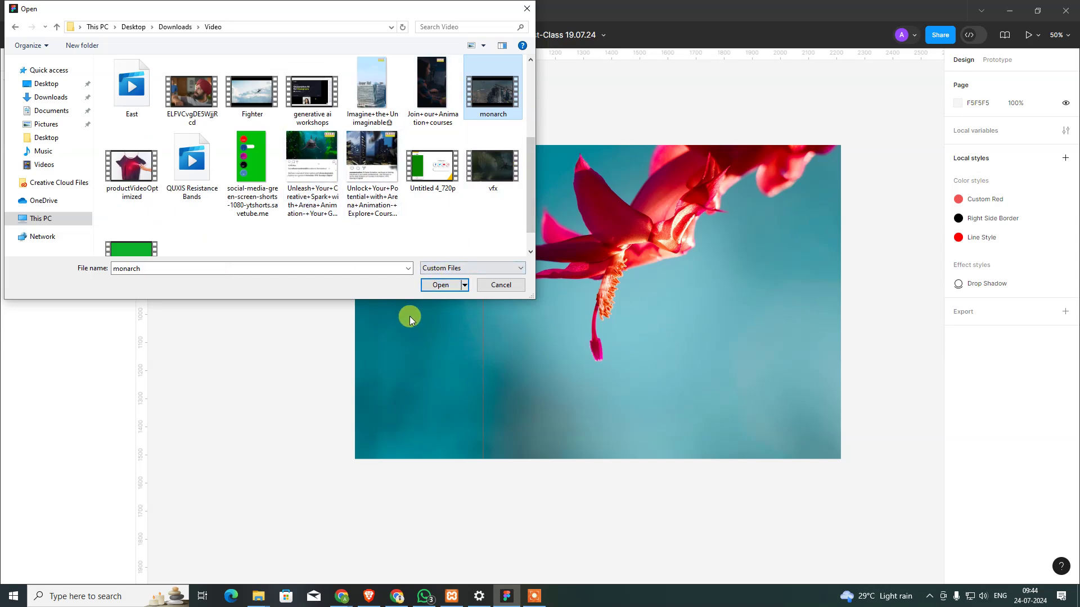
pyautogui.click(425, 288)
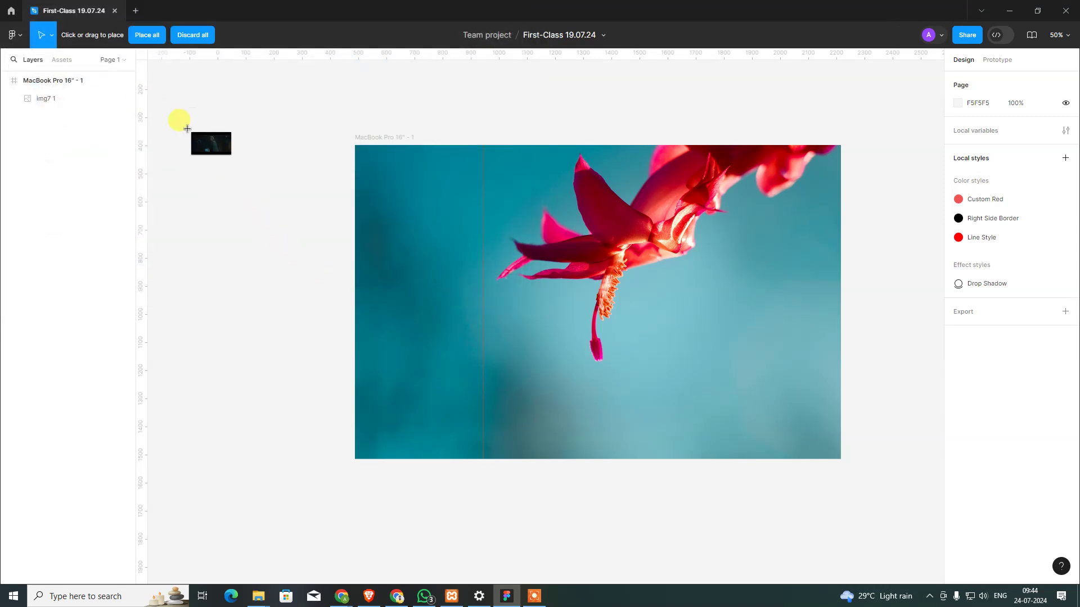
# - Place the monarch video on the canvas below the flower frame
pyautogui.scroll(-5, 663, 445)
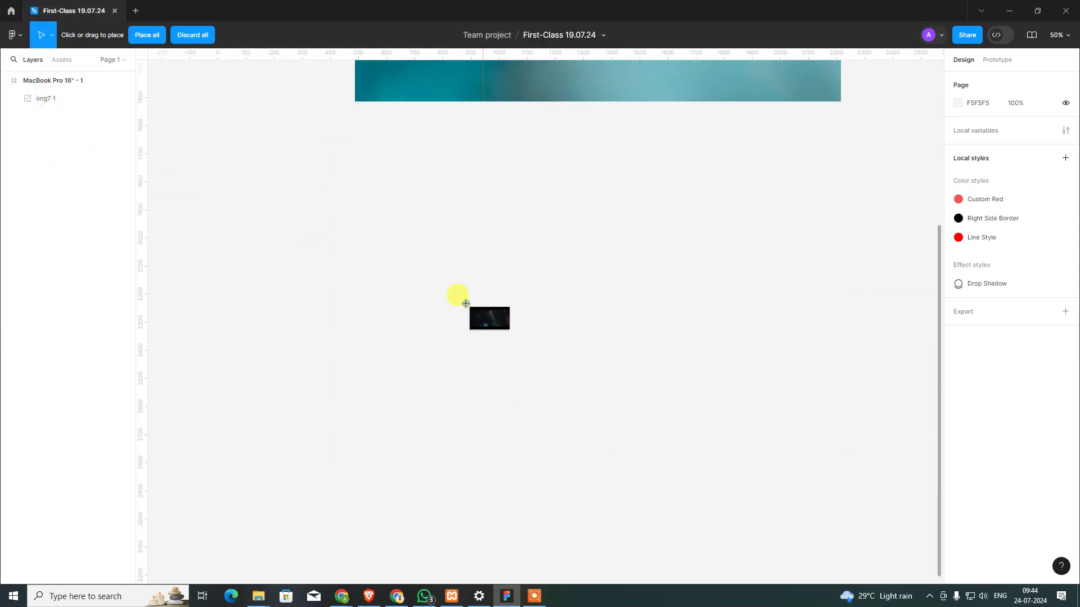
pyautogui.click(458, 294)
pyautogui.click(767, 296)
pyautogui.scroll(5, 773, 303)
pyautogui.scroll(1, 773, 302)
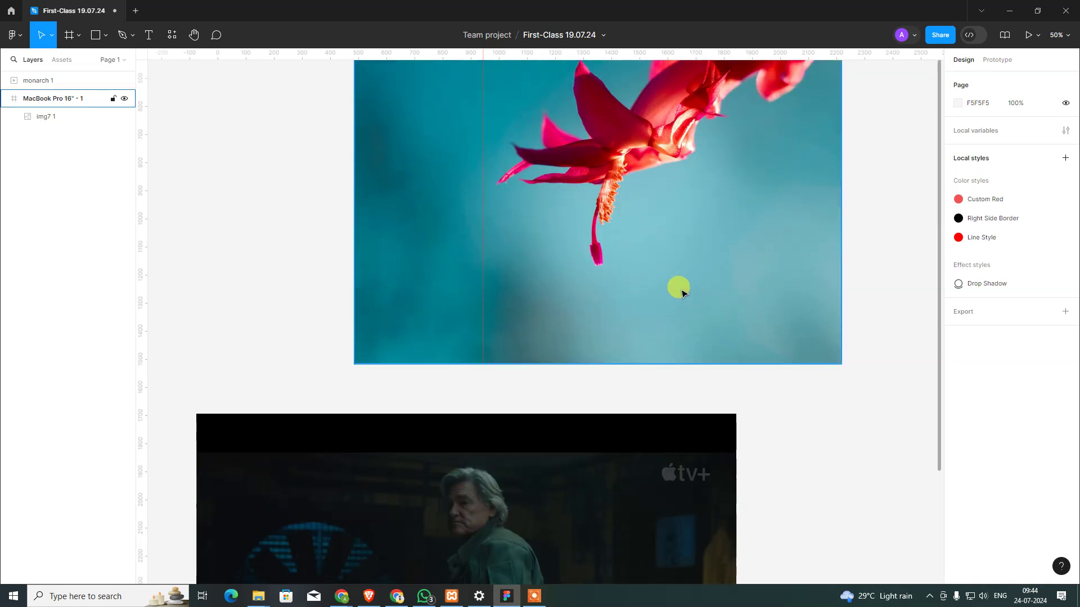
# - Delete the flower-image MacBook frame
pyautogui.click(675, 293)
pyautogui.press('Delete')
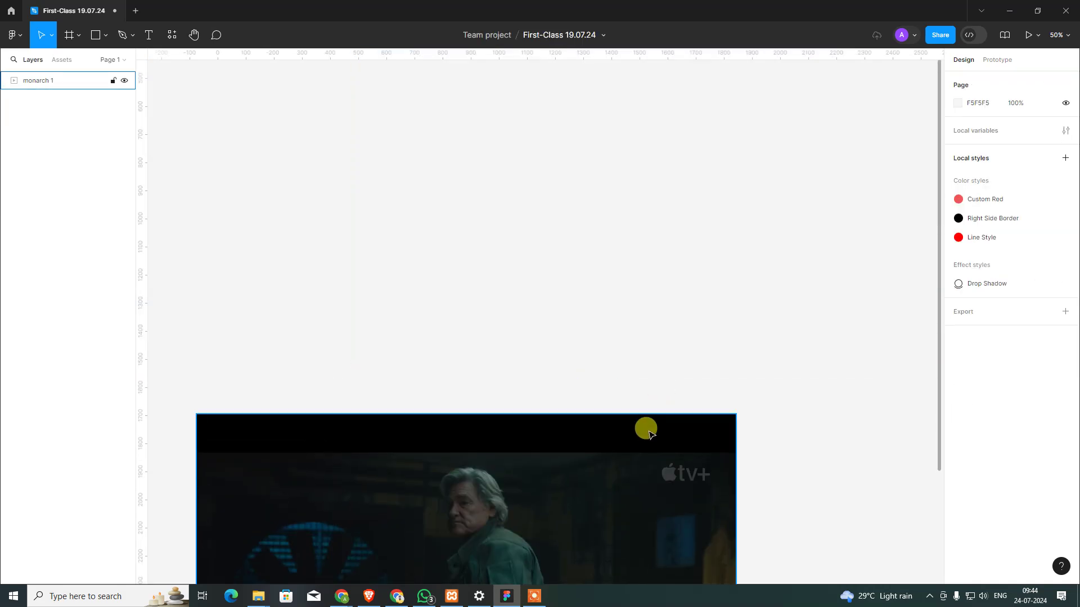
pyautogui.scroll(1, 549, 338)
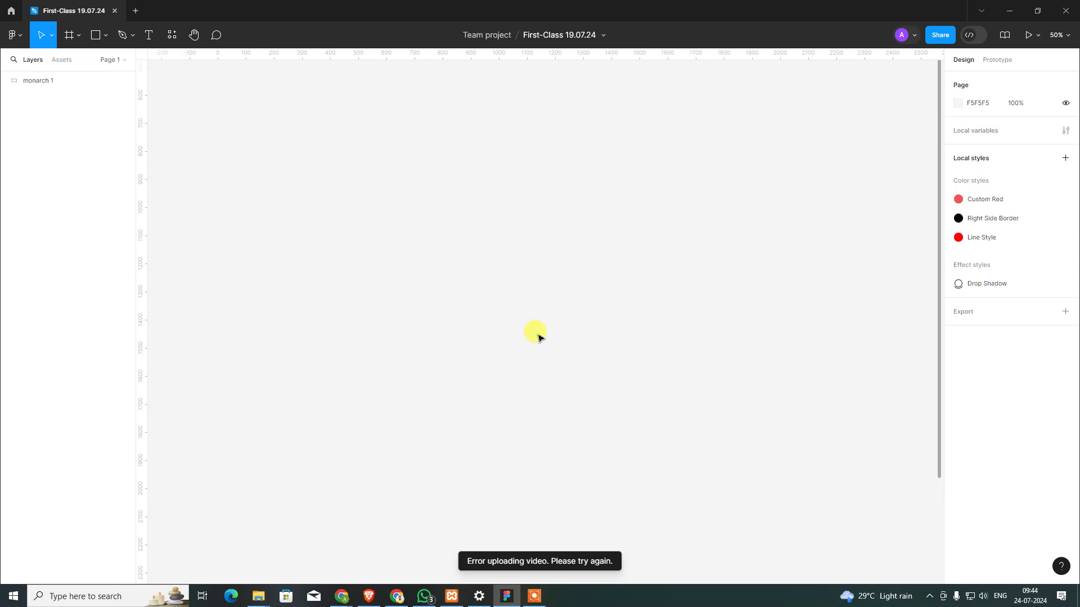
pyautogui.scroll(-1, 538, 337)
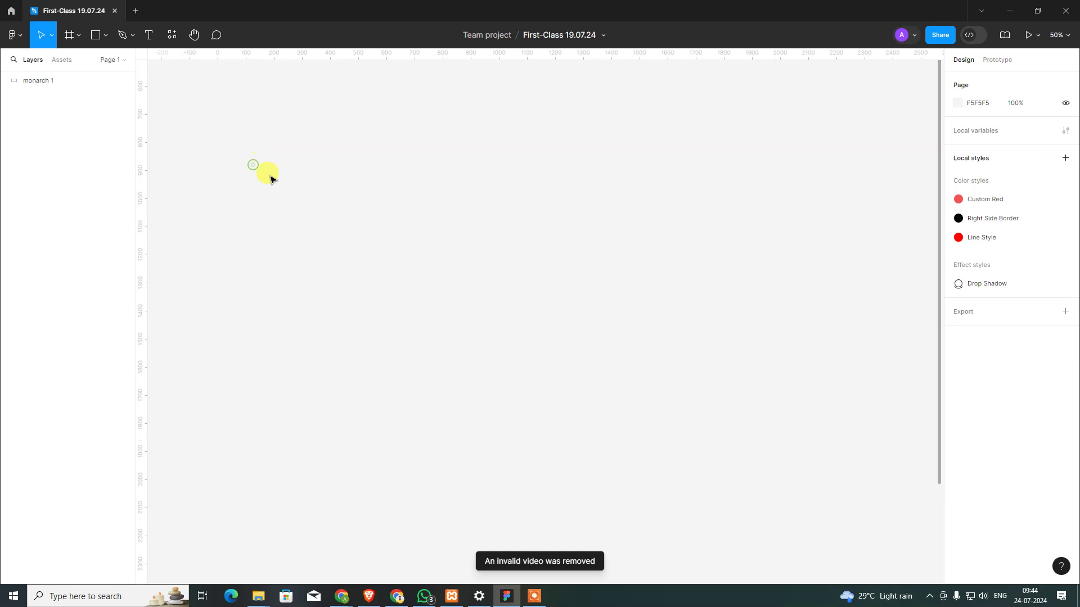
pyautogui.scroll(1, 259, 169)
pyautogui.click(74, 40)
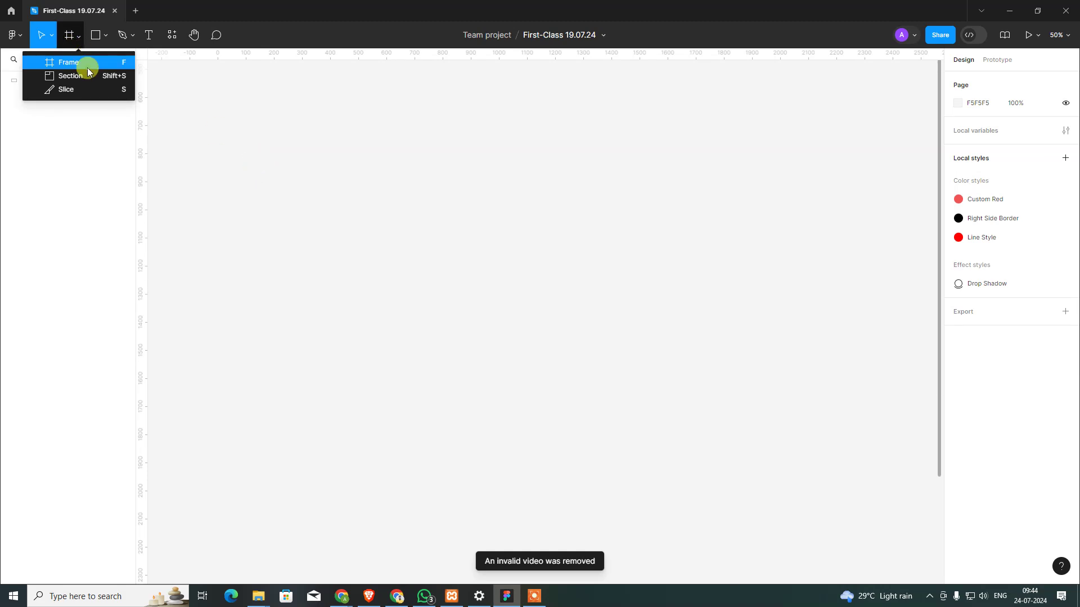
# - Add a MacBook Pro 16" frame to the canvas
pyautogui.click(85, 65)
pyautogui.click(1004, 193)
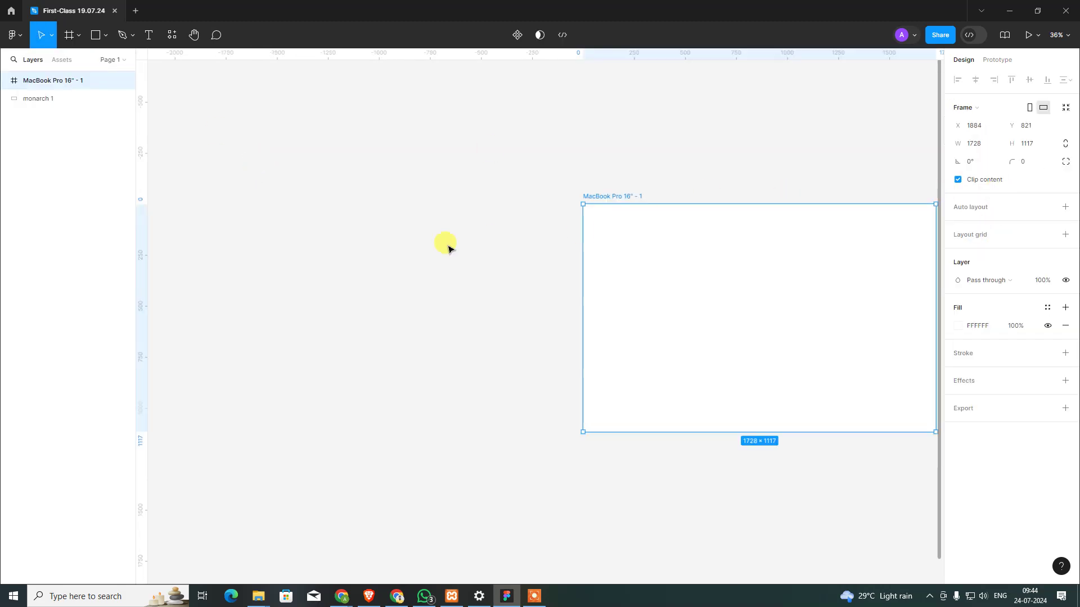
pyautogui.click(445, 246)
pyautogui.scroll(-5, 448, 225)
# - Fit all layers into view and delete the old monarch 1 placeholder
pyautogui.hotkey('ctrl', 'a')
pyautogui.hotkey('shift', '1')
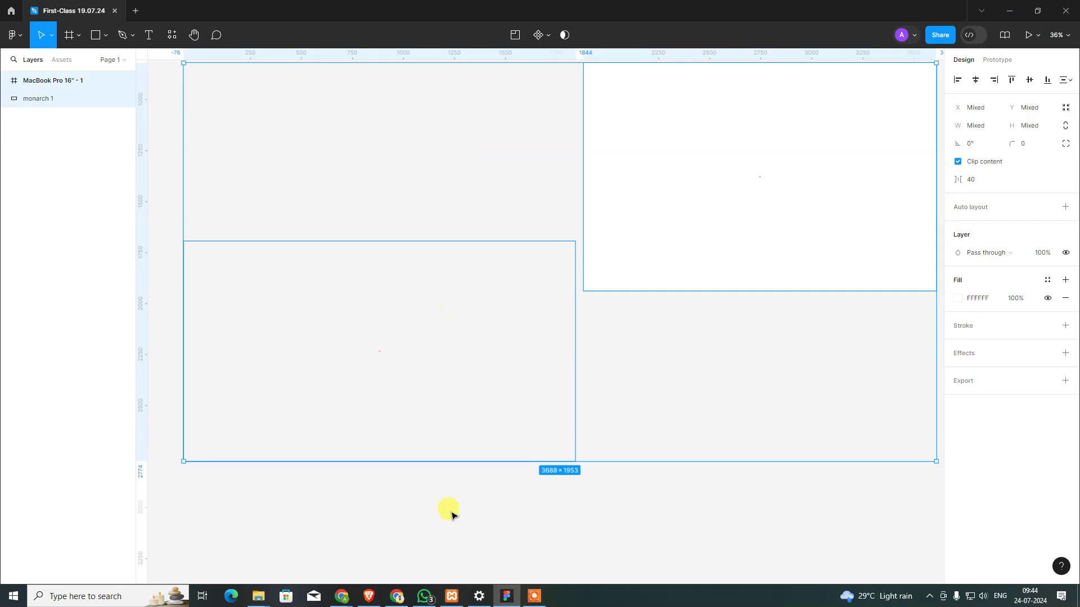
pyautogui.click(450, 511)
pyautogui.moveTo(412, 181); pyautogui.dragTo(589, 443)
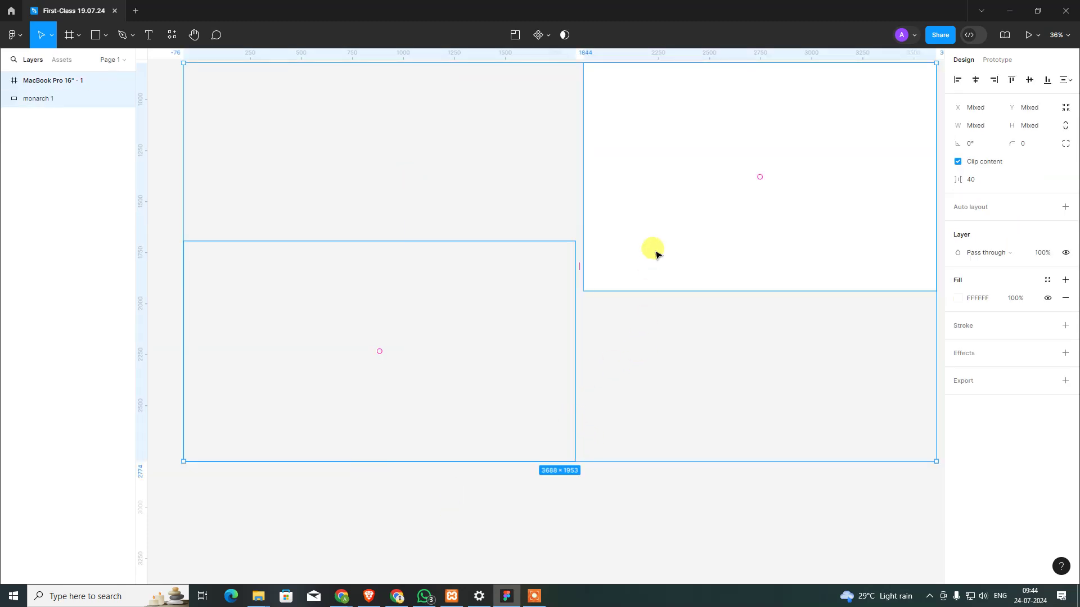
pyautogui.moveTo(478, 168); pyautogui.dragTo(499, 335)
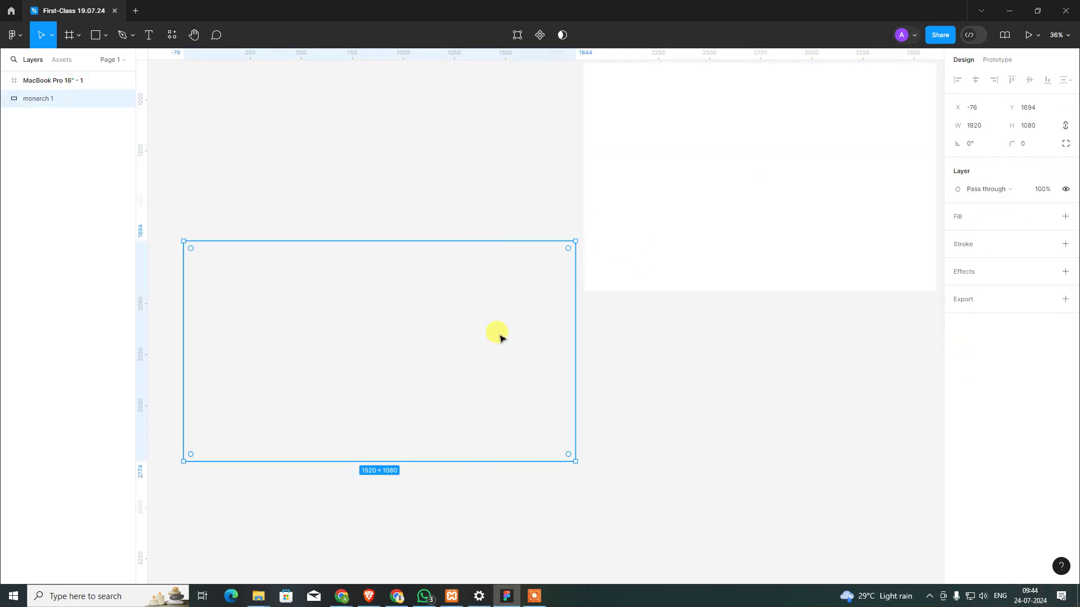
pyautogui.press('Delete')
pyautogui.scroll(4, 450, 281)
pyautogui.hscroll(4, 376, 253)
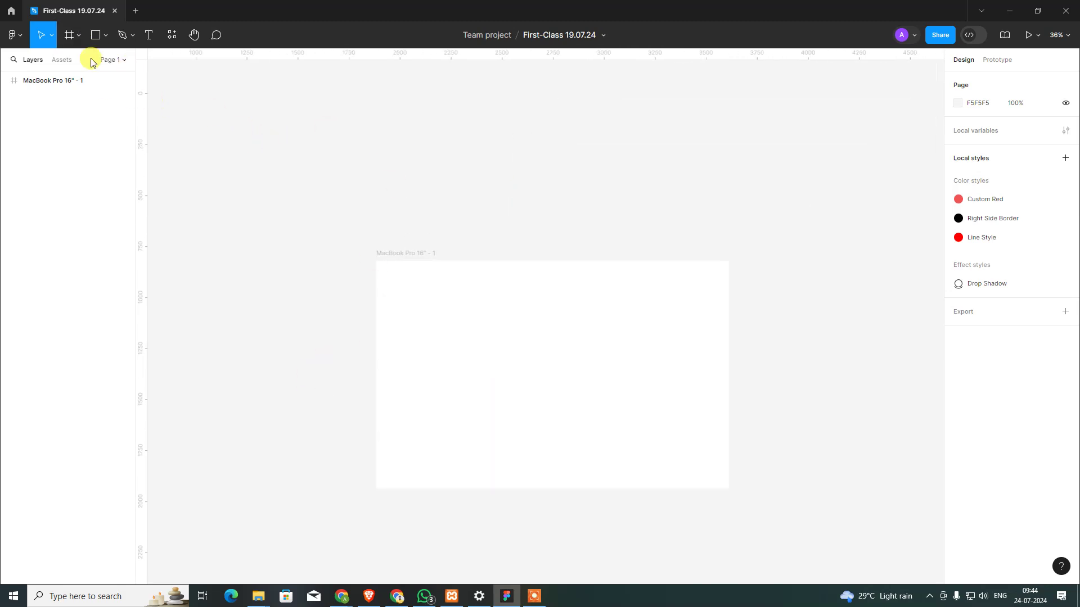
# - Place the monarch video from file inside the MacBook frame
pyautogui.click(105, 36)
pyautogui.click(109, 142)
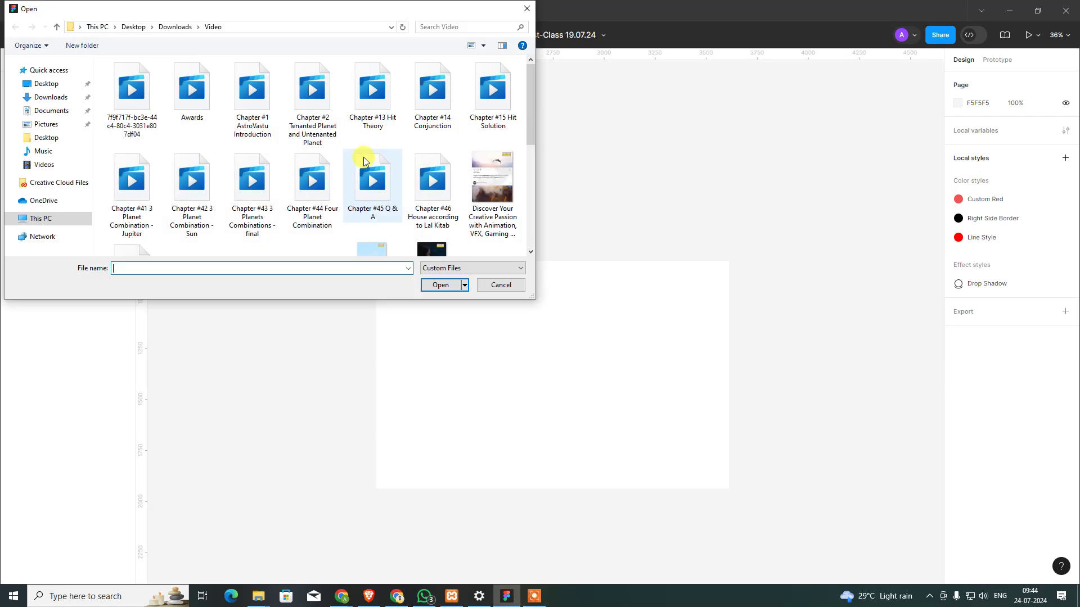
pyautogui.click(341, 180)
pyautogui.write('monarch')
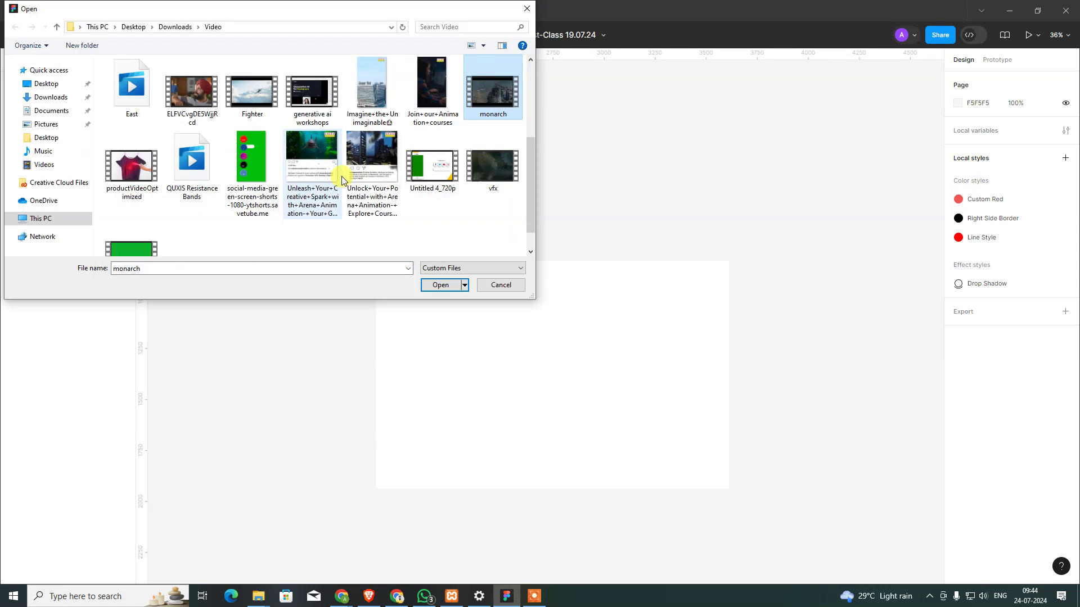
pyautogui.click(429, 284)
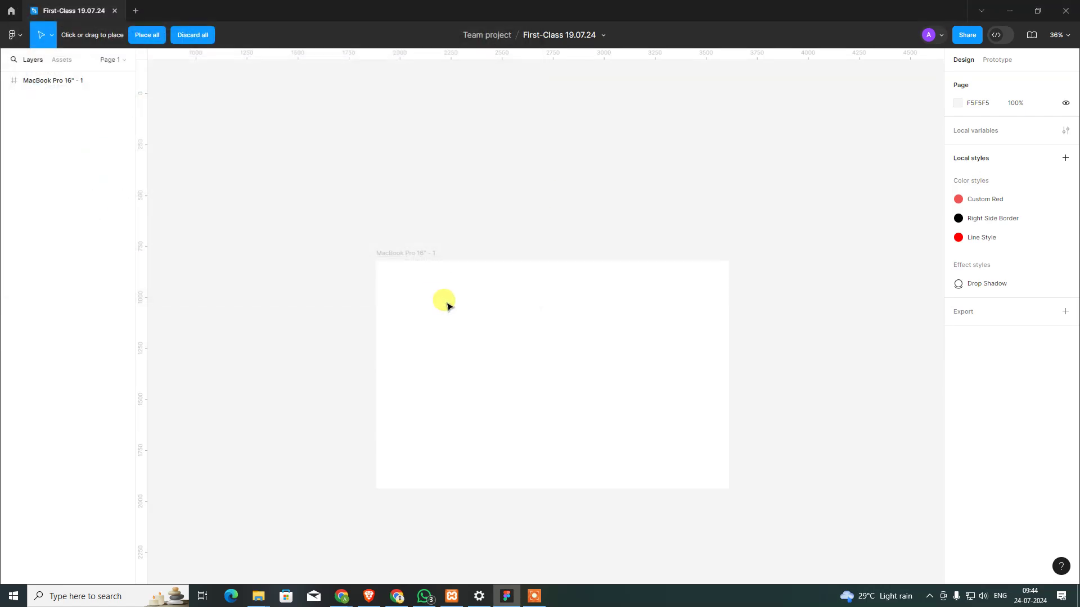
pyautogui.click(413, 291)
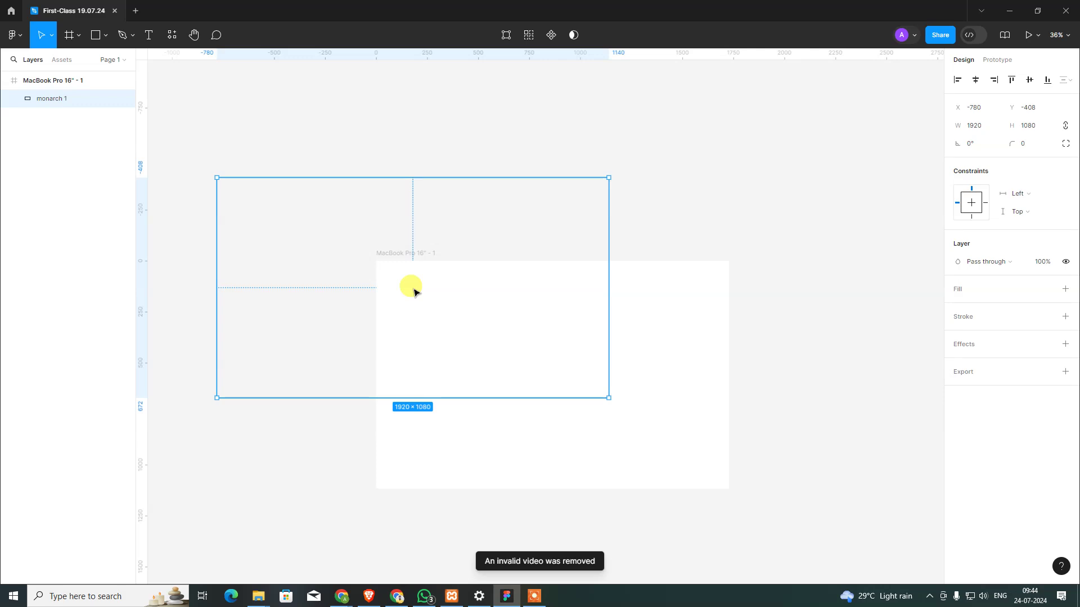
# - Place the Fighter video from file onto the MacBook frame
pyautogui.click(106, 35)
pyautogui.click(98, 144)
pyautogui.click(431, 186)
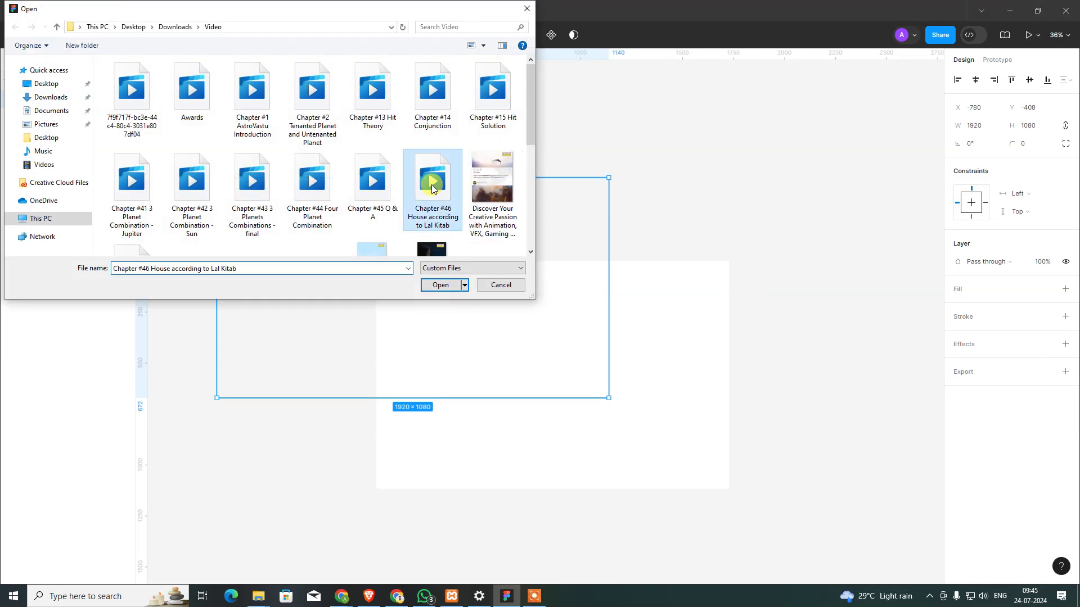
pyautogui.press('f')
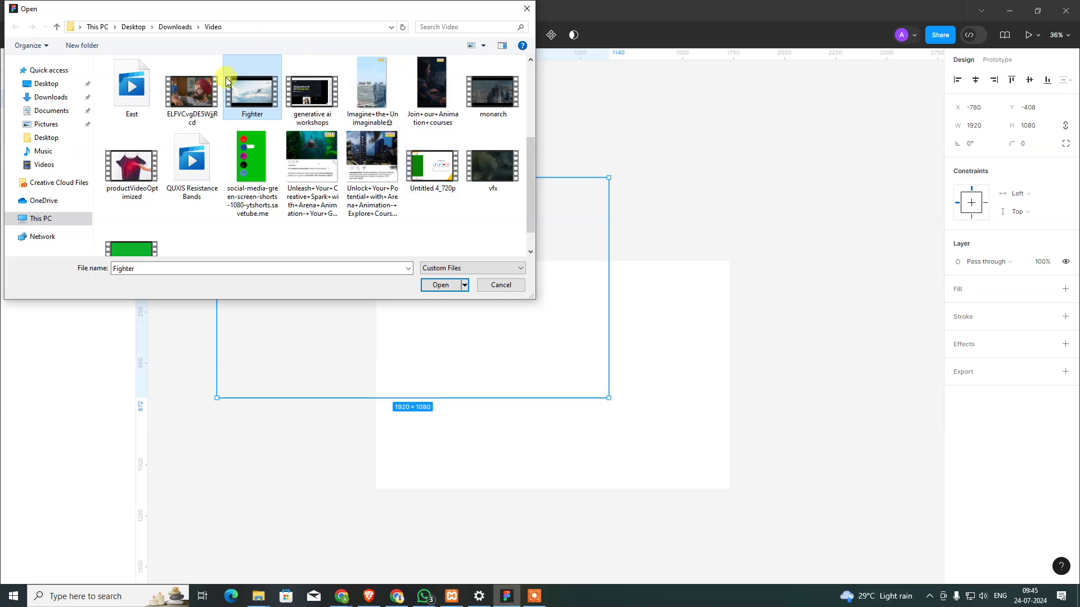
pyautogui.doubleClick(256, 104)
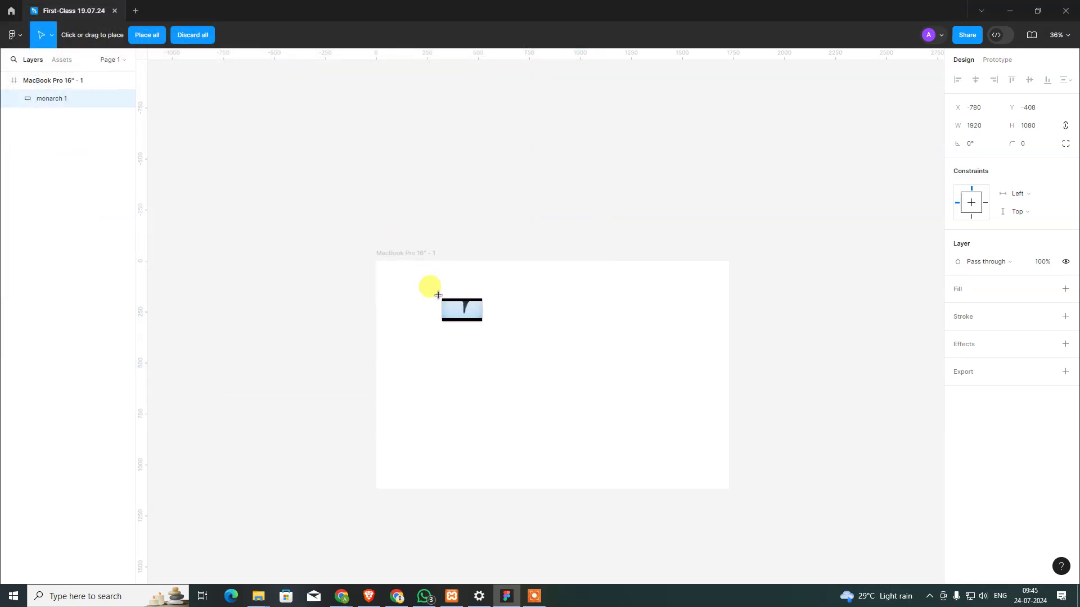
pyautogui.click(444, 304)
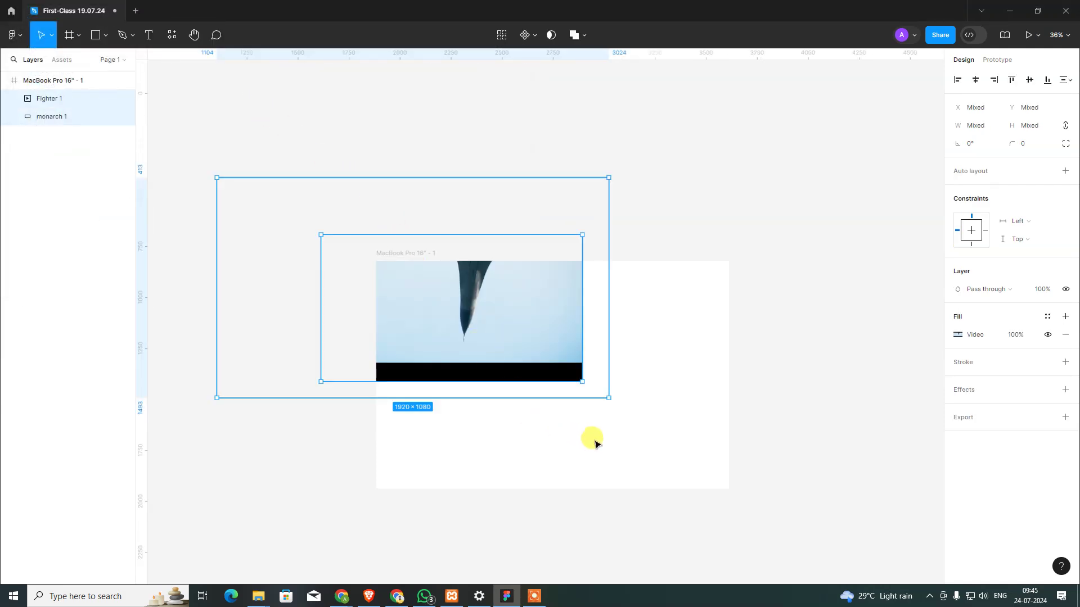
# - Cut the Fighter 1 video and delete the empty monarch 1 placeholder
pyautogui.click(609, 526)
pyautogui.click(540, 360)
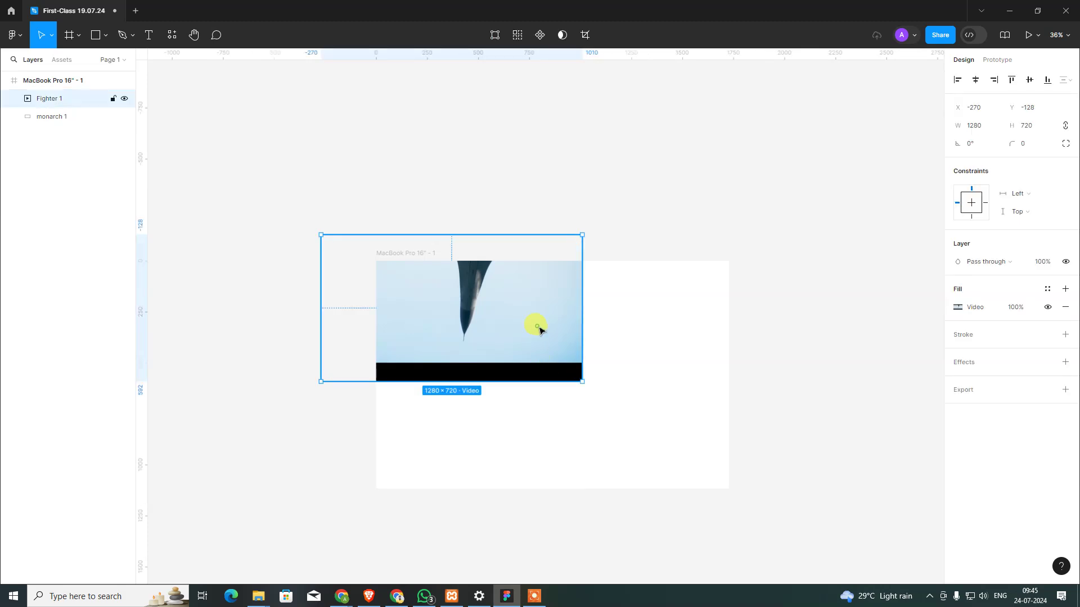
pyautogui.moveTo(539, 331); pyautogui.dragTo(611, 362)
pyautogui.press('Delete')
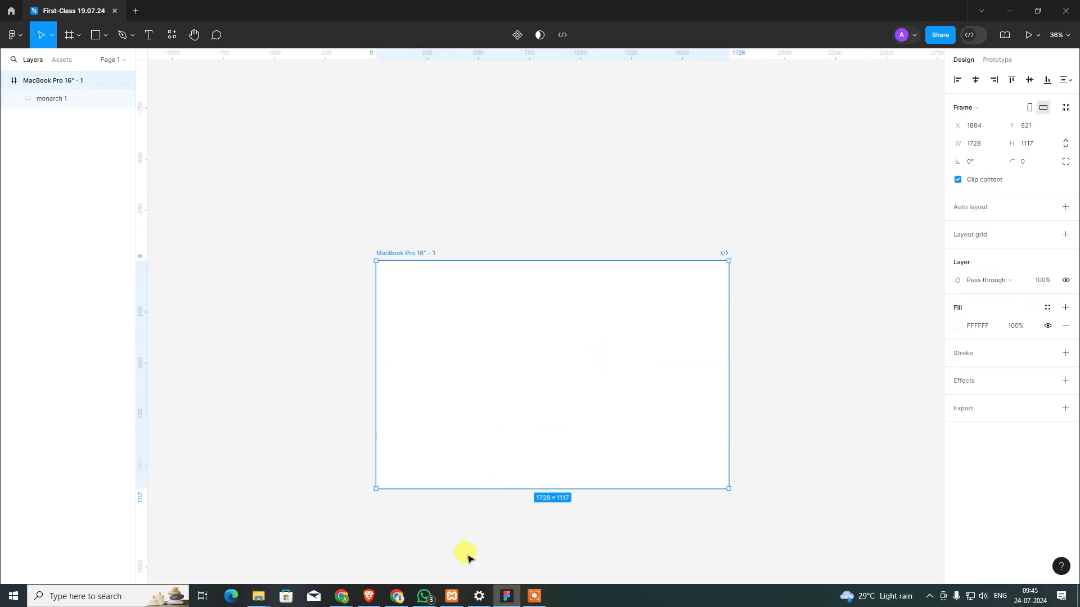
pyautogui.moveTo(237, 123); pyautogui.dragTo(532, 436)
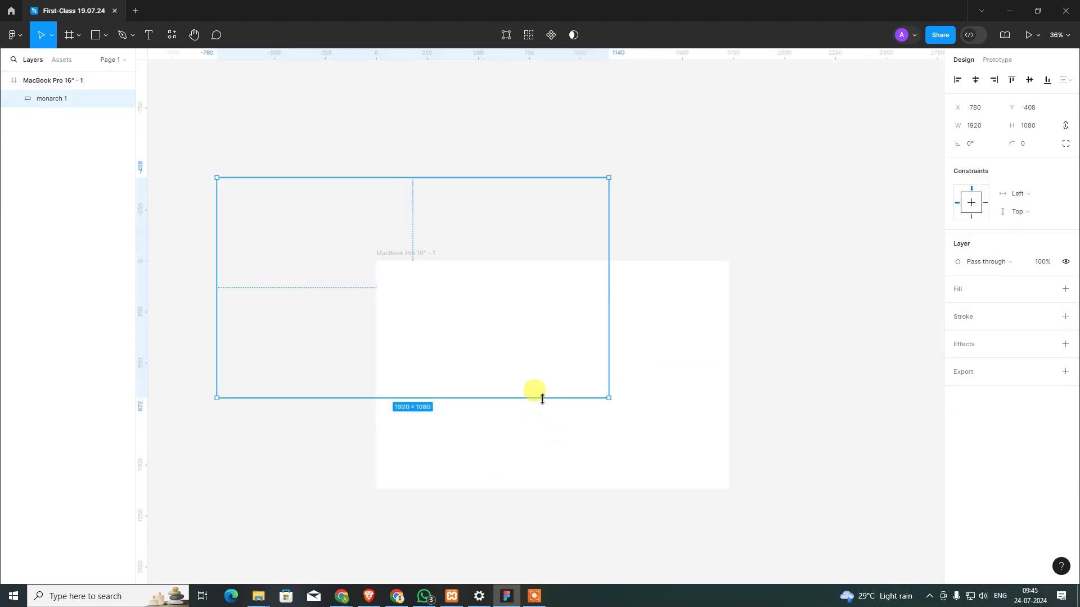
pyautogui.press('Delete')
# - Paste Fighter 1 into the MacBook frame, centred horizontally and vertically
pyautogui.click(540, 365)
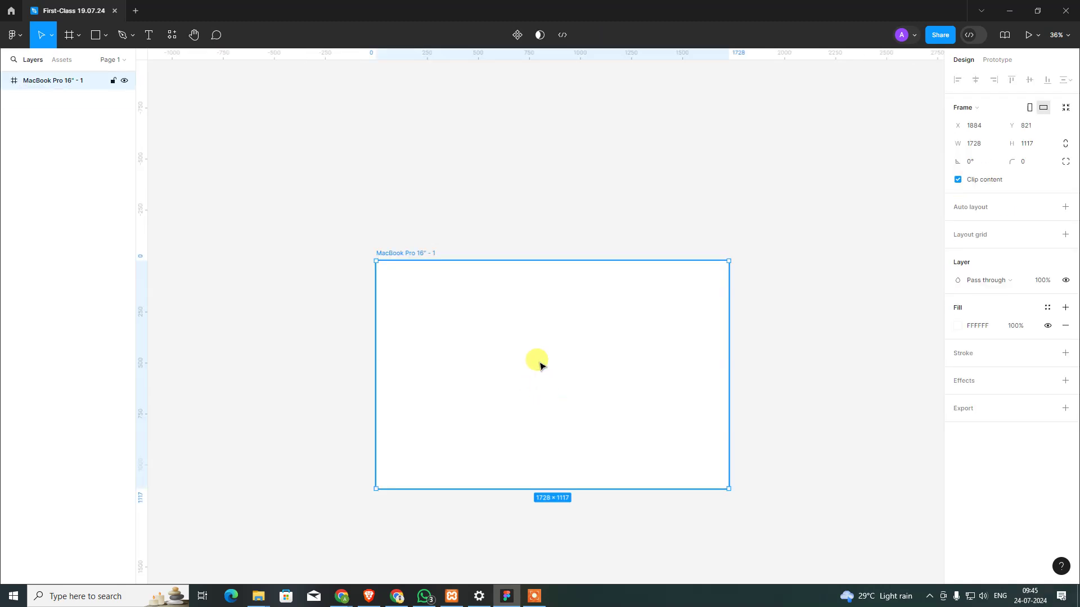
pyautogui.hotkey('ctrl', 'v')
pyautogui.click(518, 217)
pyautogui.click(559, 356)
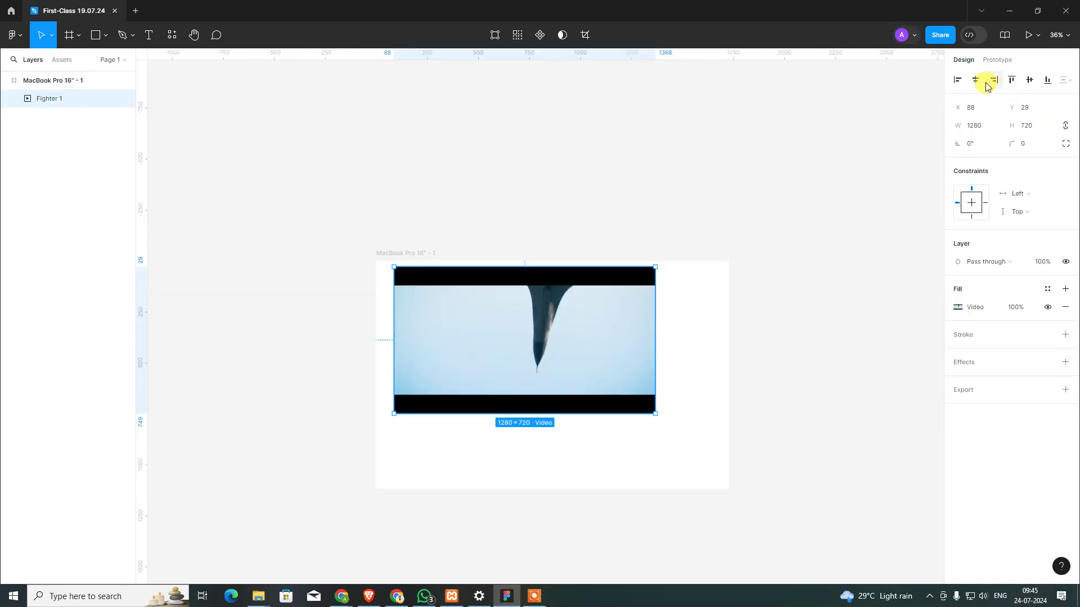
pyautogui.click(975, 80)
pyautogui.click(1029, 80)
# - Preview the design in Present mode
pyautogui.click(749, 260)
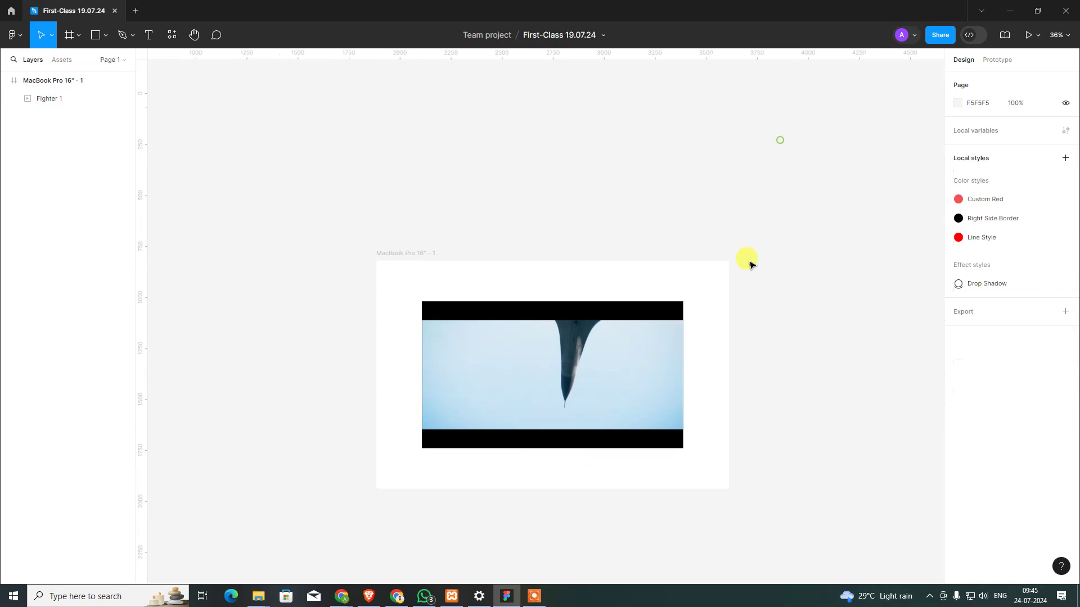
pyautogui.click(664, 359)
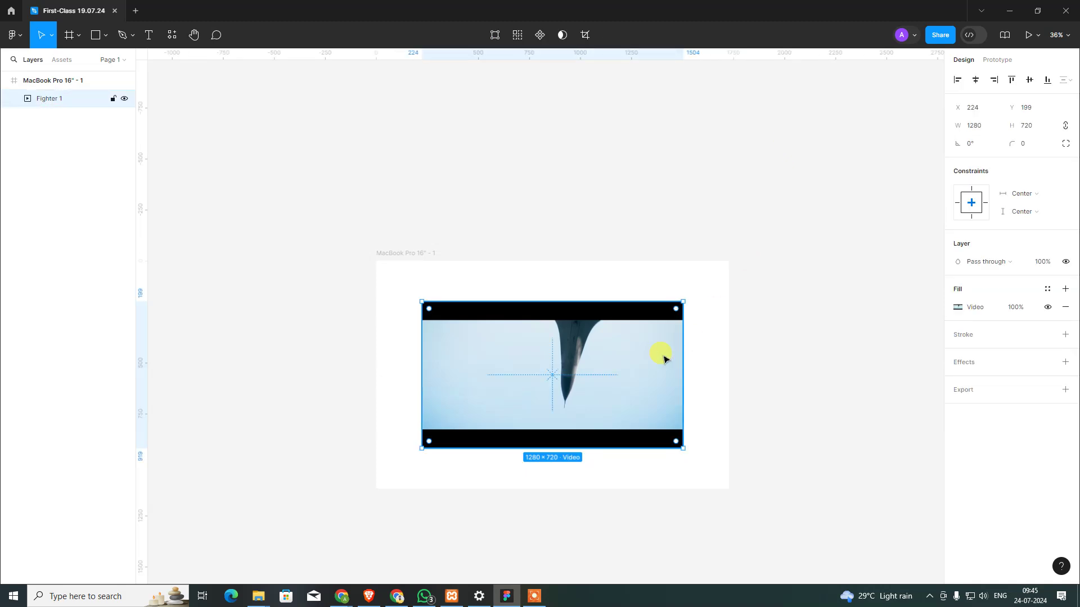
pyautogui.click(1028, 35)
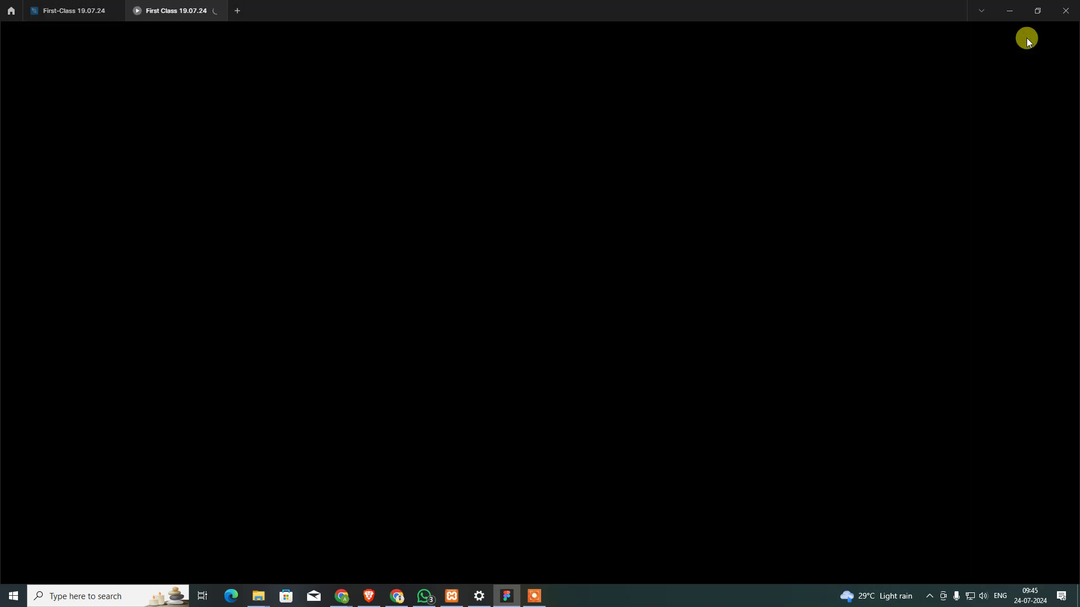
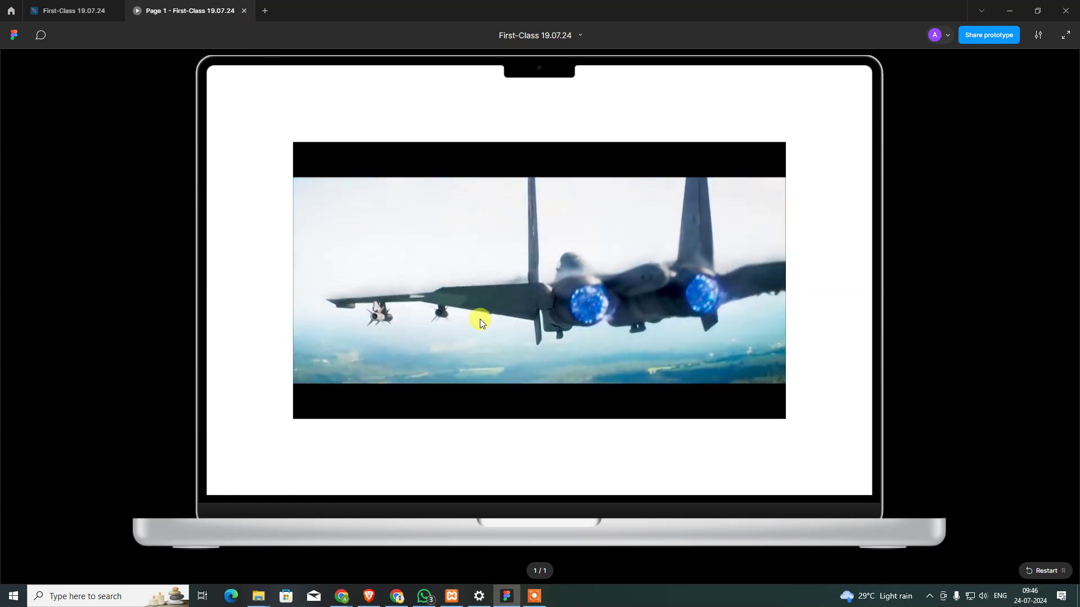
# - Close the prototype preview and look over the video's prototype settings
pyautogui.click(244, 11)
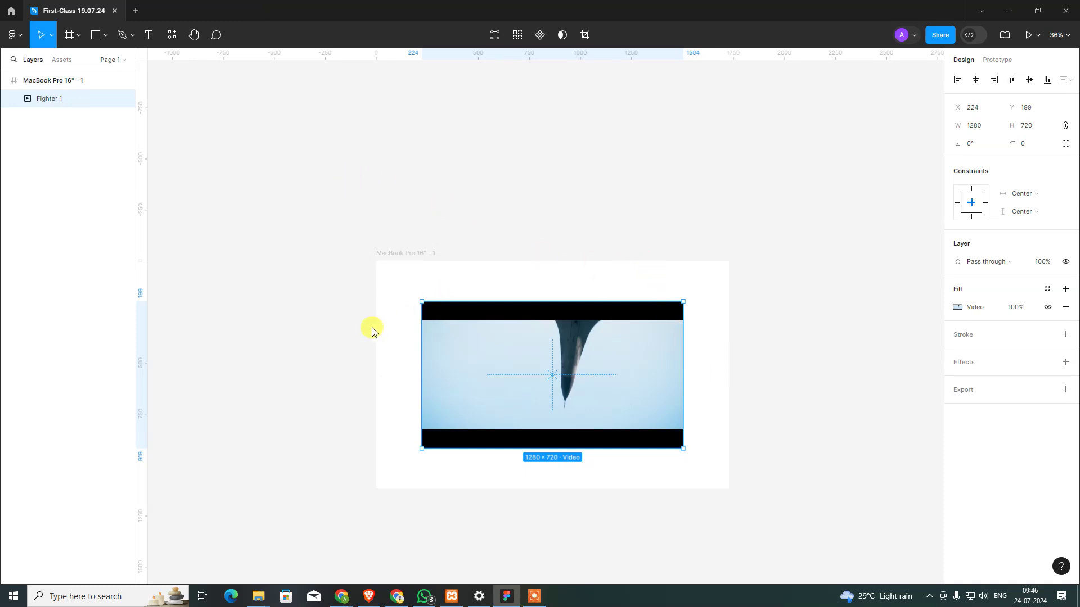
pyautogui.moveTo(557, 371)
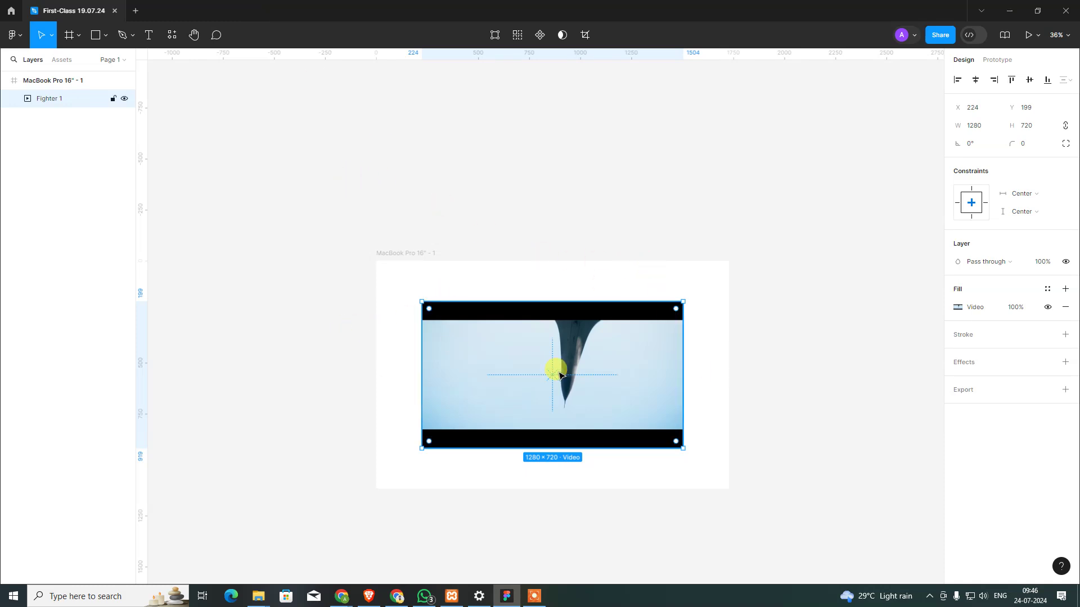
pyautogui.click(997, 59)
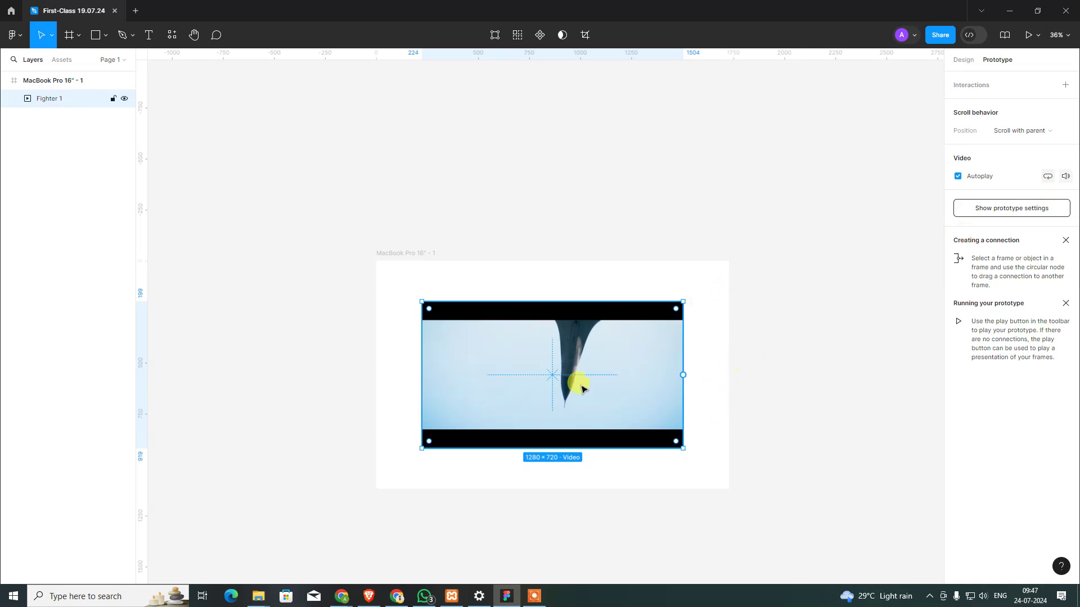
pyautogui.click(779, 339)
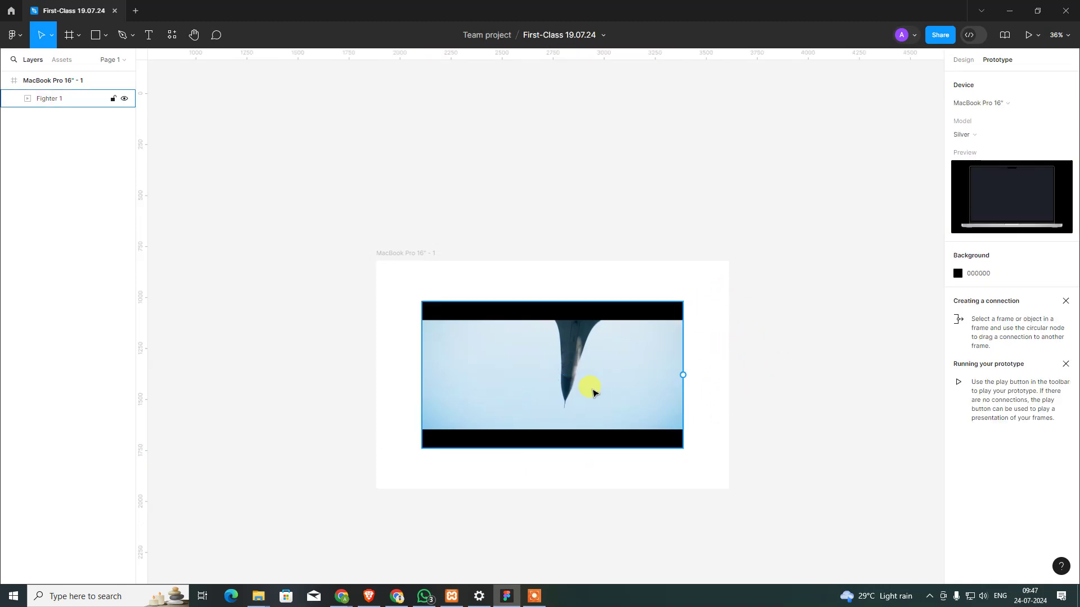
pyautogui.click(590, 394)
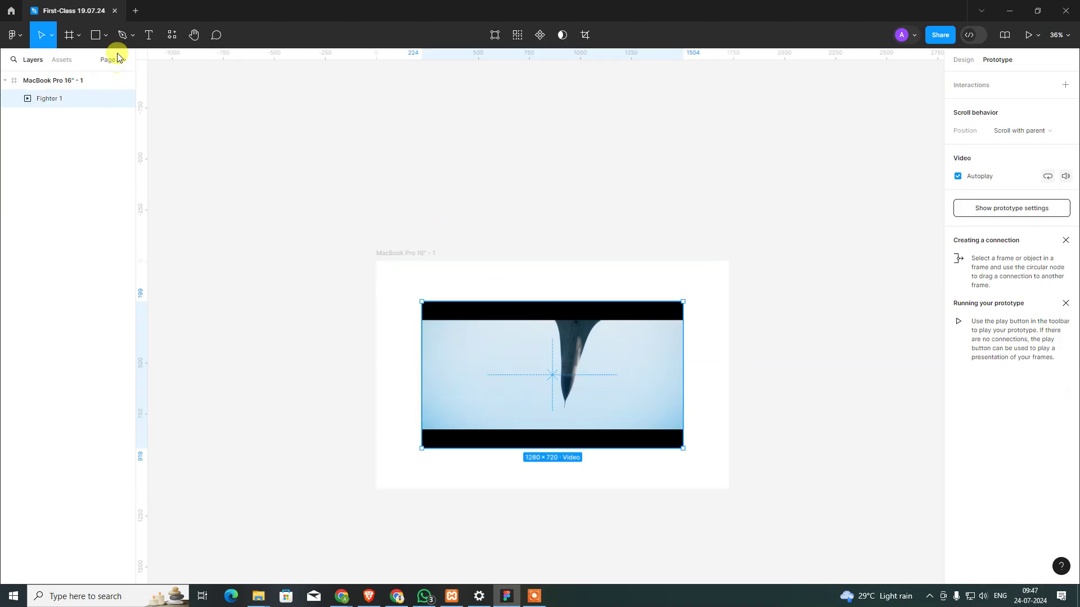
pyautogui.click(107, 36)
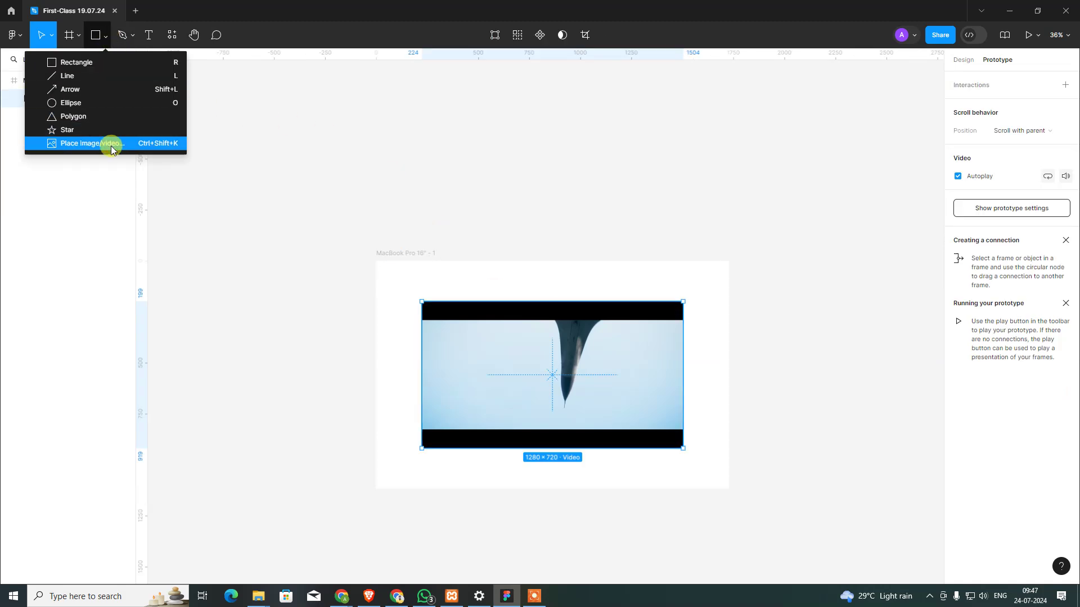
pyautogui.click(430, 165)
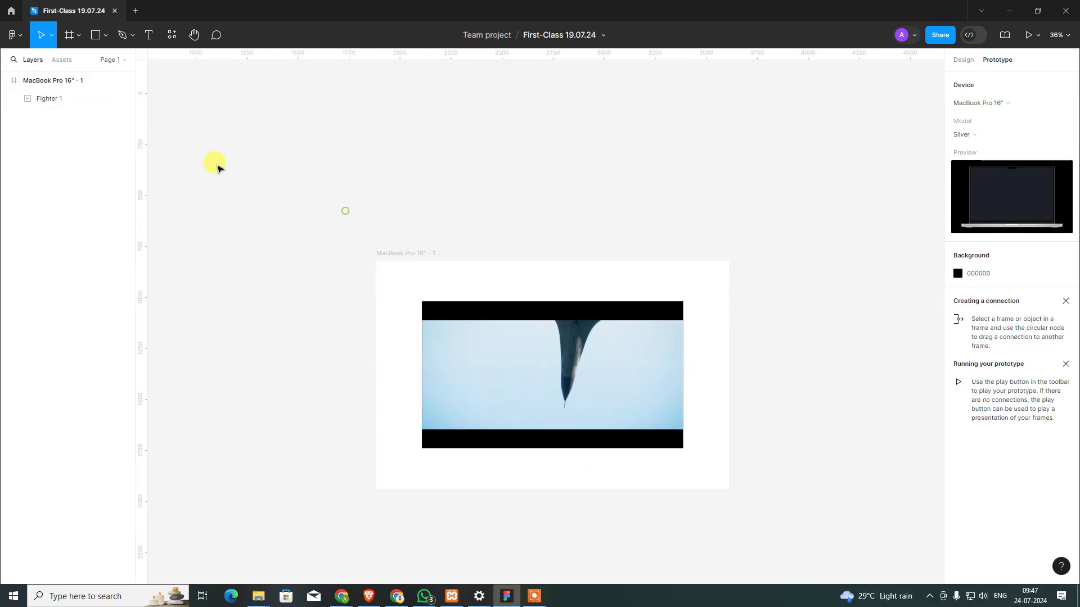
# - Duplicate the MacBook Pro 16" - 1 frame and bring the copy into view
pyautogui.click(467, 305)
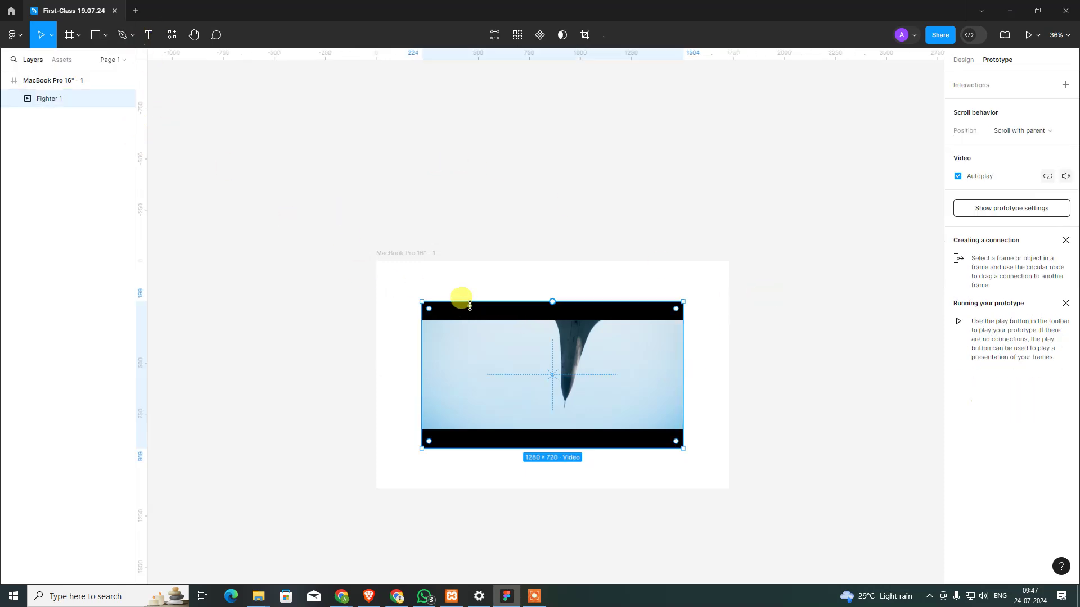
pyautogui.click(220, 121)
pyautogui.click(418, 253)
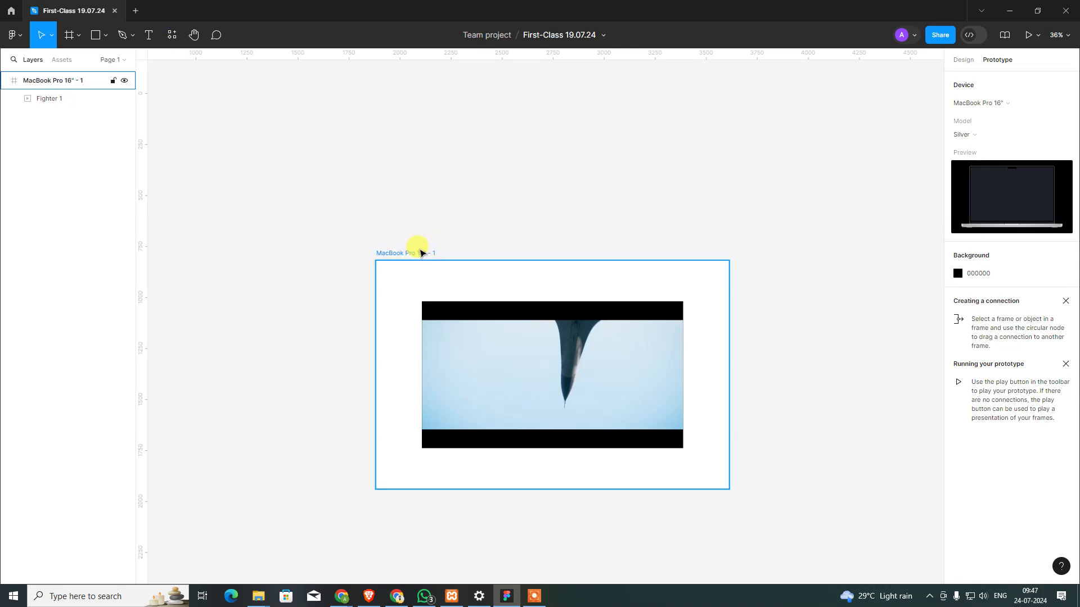
pyautogui.hotkey('ctrl', 'd')
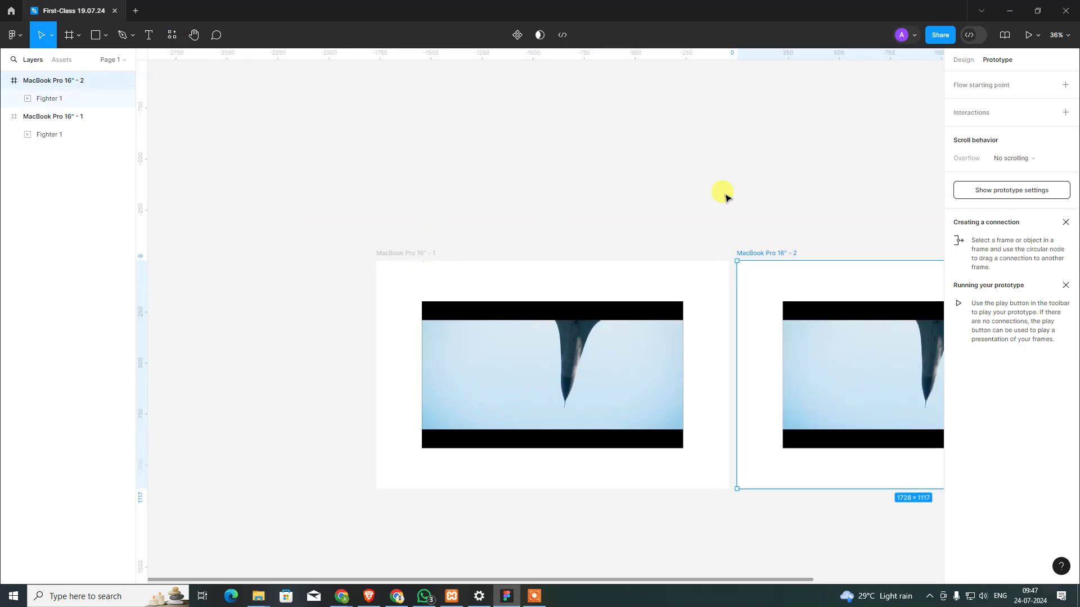
pyautogui.click(725, 194)
pyautogui.moveTo(731, 197); pyautogui.dragTo(522, 188)
pyautogui.hscroll(3, 521, 188)
# - Delete the Fighter 1 video from the copied frame and switch to the Pen tool
pyautogui.click(584, 310)
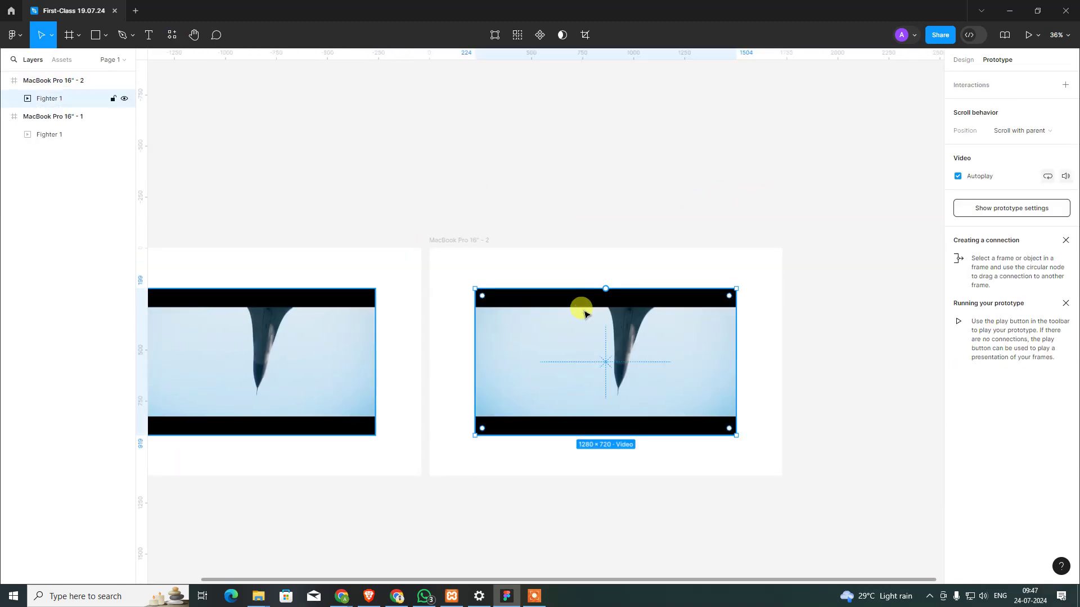
pyautogui.press('Delete')
pyautogui.click(136, 36)
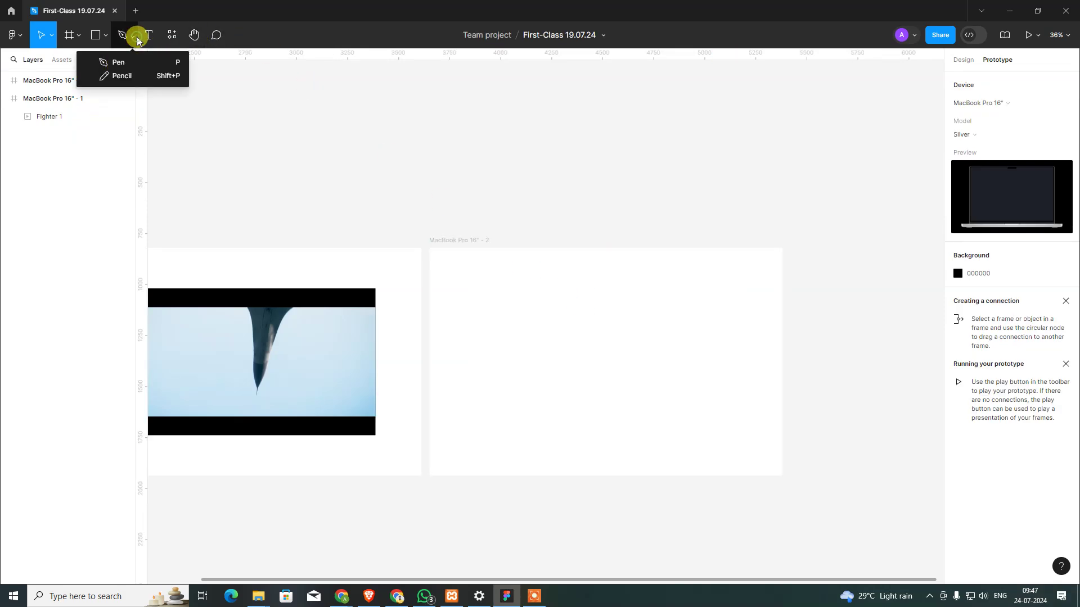
pyautogui.click(148, 63)
# - Draw a closed curved Pen path inside the second frame
pyautogui.click(485, 372)
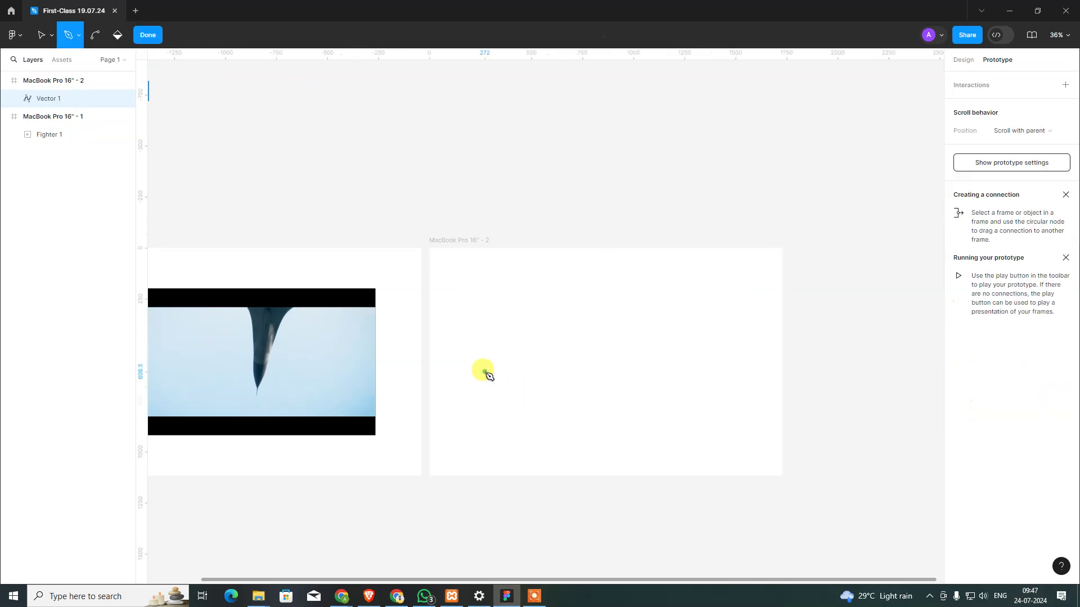
pyautogui.moveTo(582, 338); pyautogui.dragTo(664, 366)
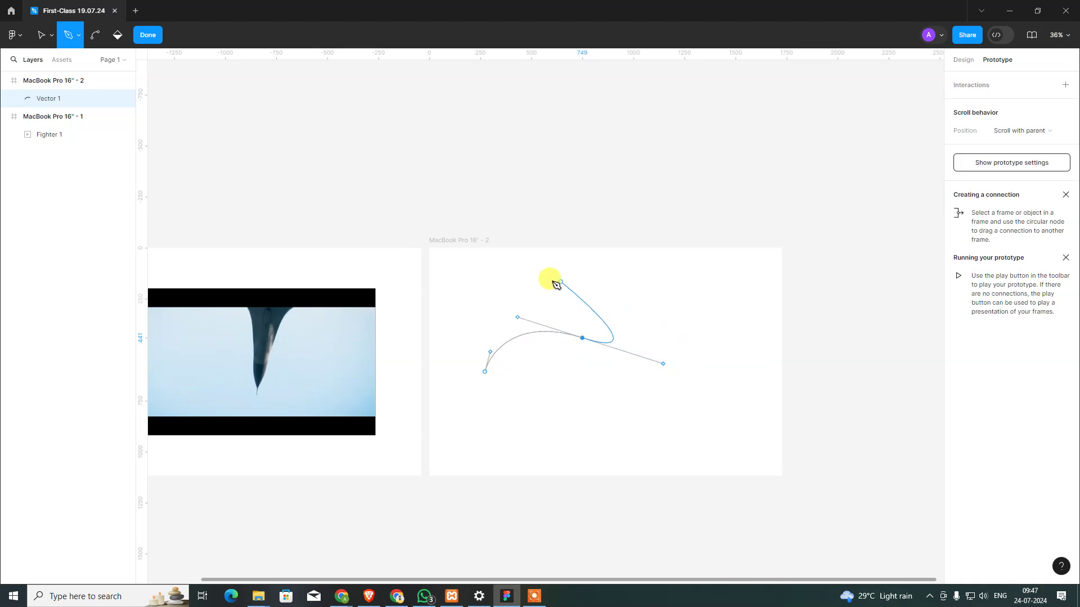
pyautogui.click(654, 367)
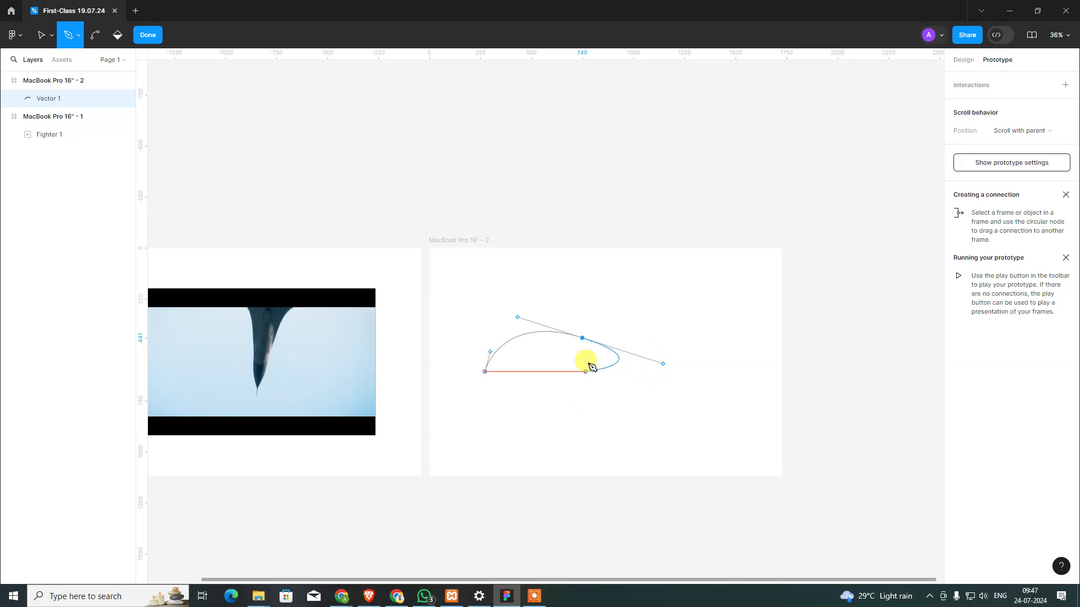
pyautogui.click(585, 340)
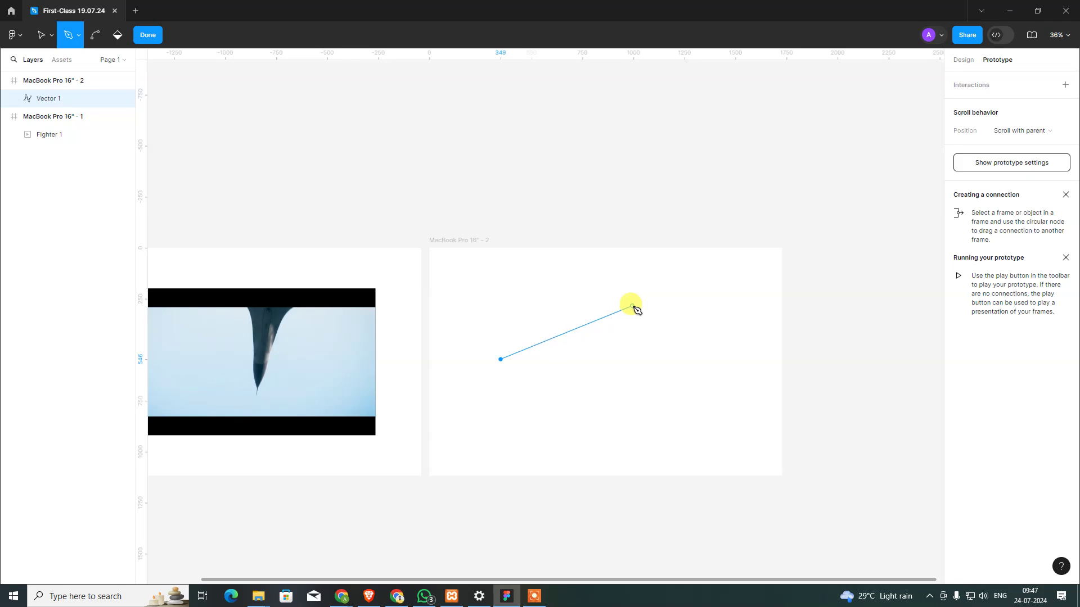
pyautogui.moveTo(633, 306); pyautogui.dragTo(744, 336)
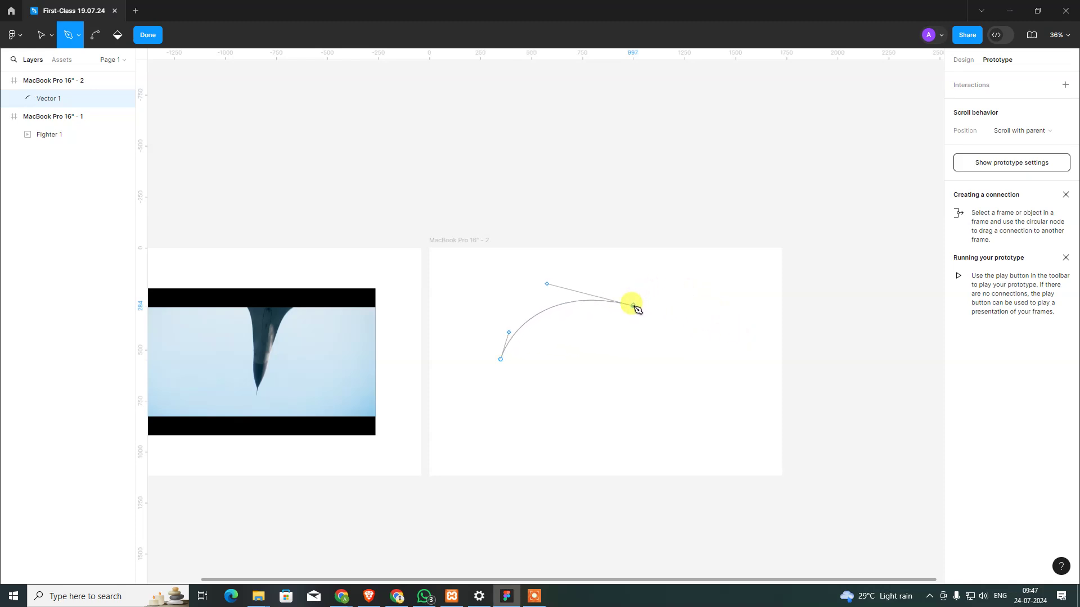
pyautogui.moveTo(632, 306); pyautogui.dragTo(573, 262)
pyautogui.moveTo(500, 359); pyautogui.dragTo(495, 414)
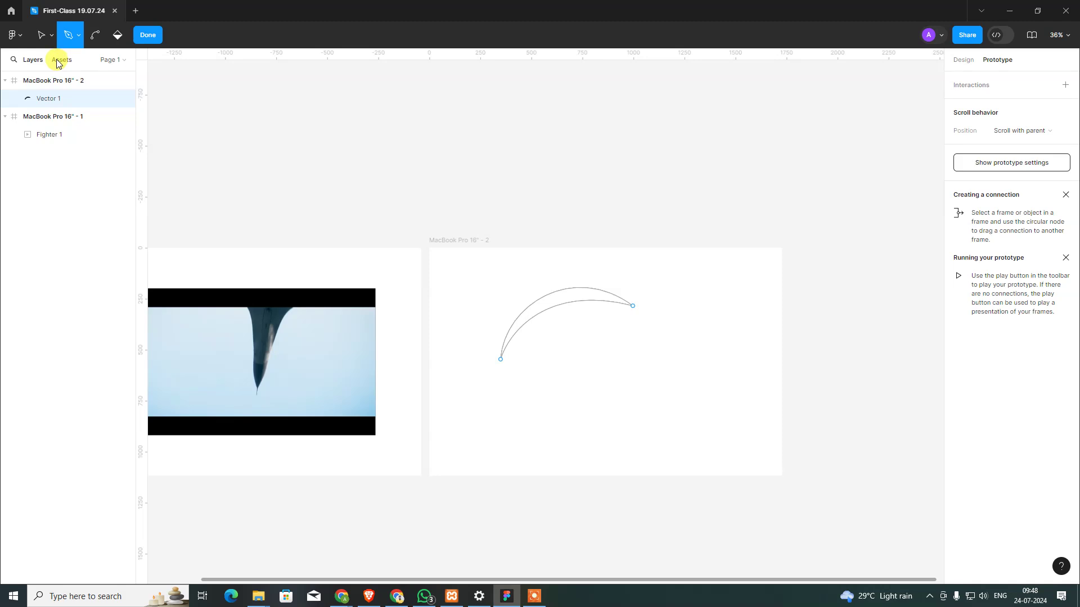
# - Bend the path's lower-left end into a rounded crescent curve
pyautogui.click(78, 35)
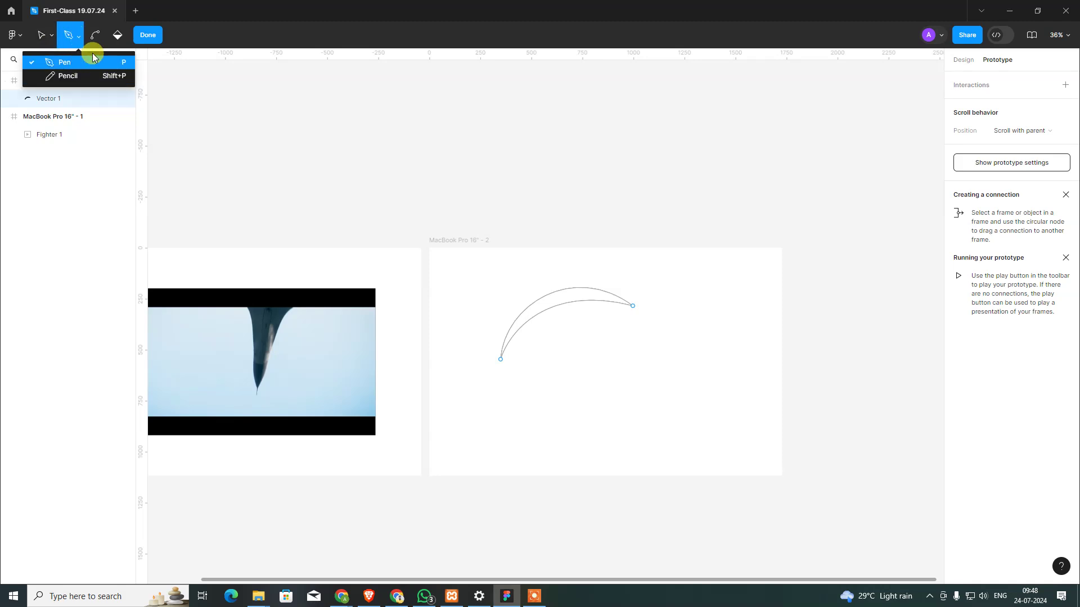
pyautogui.click(218, 32)
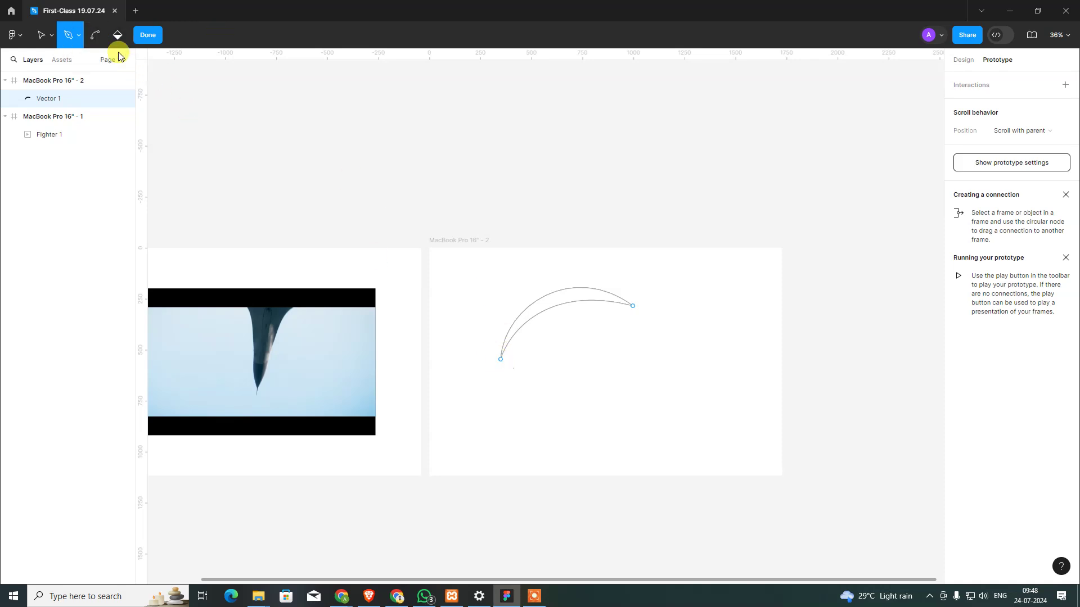
pyautogui.click(95, 35)
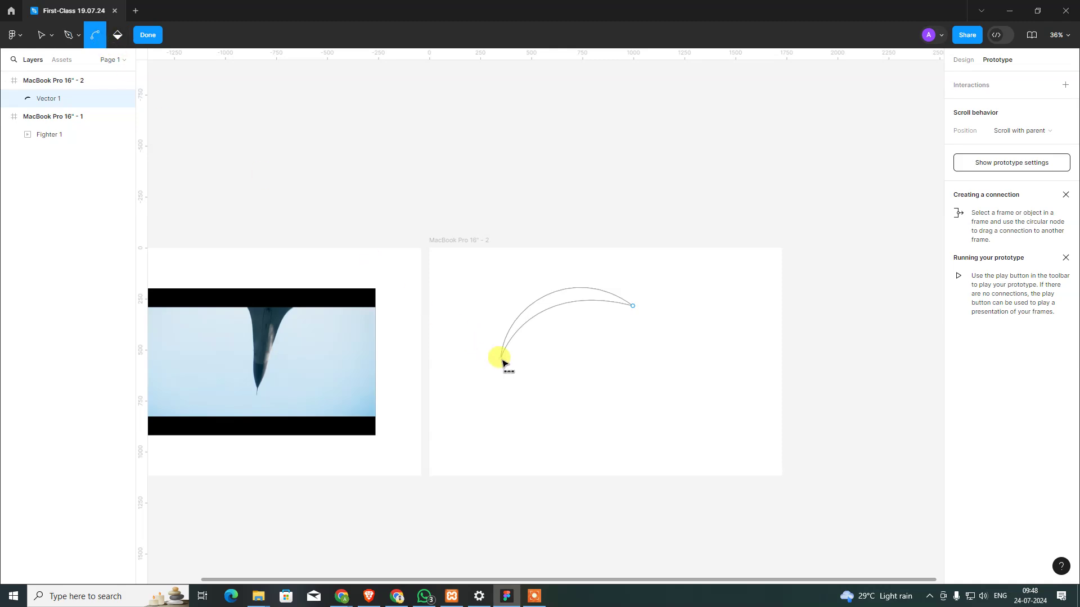
pyautogui.moveTo(502, 362); pyautogui.dragTo(525, 382)
pyautogui.moveTo(527, 387); pyautogui.dragTo(524, 371)
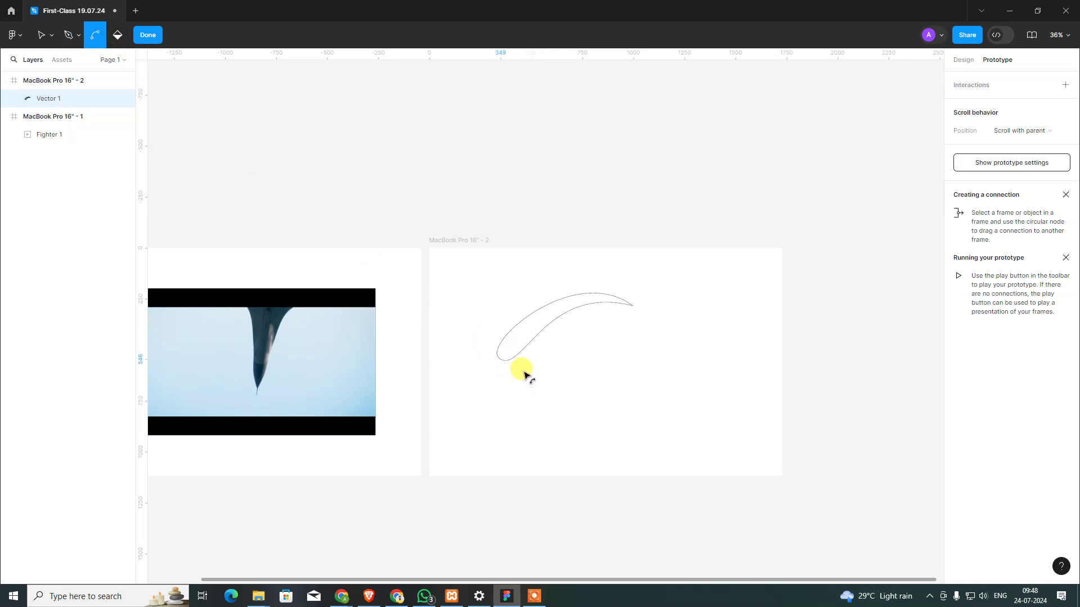
# - Fill the closed crescent with the Paint bucket and finish editing Vector 1
pyautogui.click(119, 36)
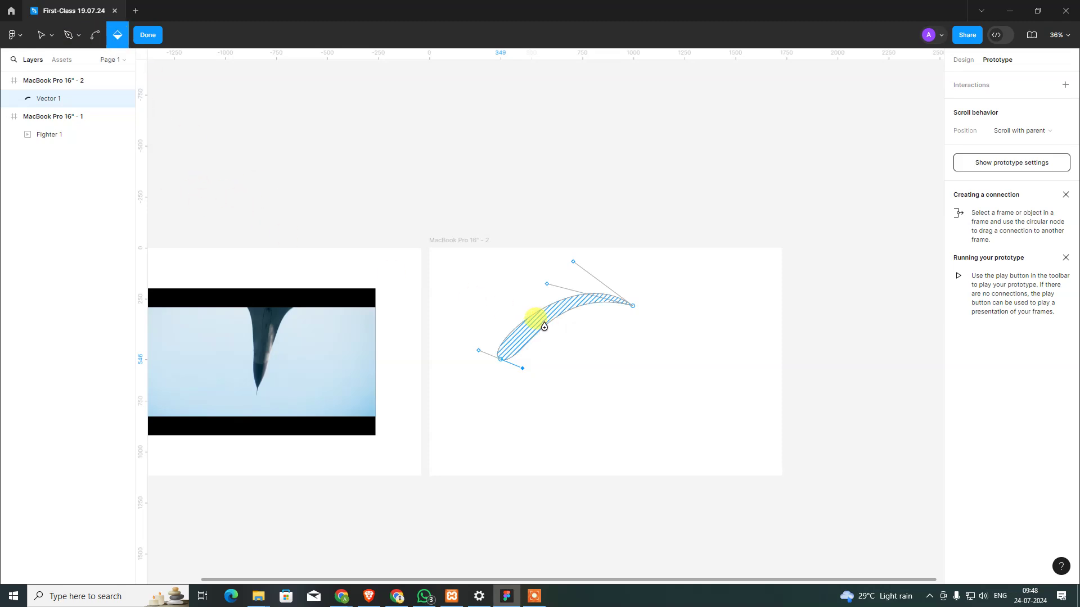
pyautogui.click(526, 325)
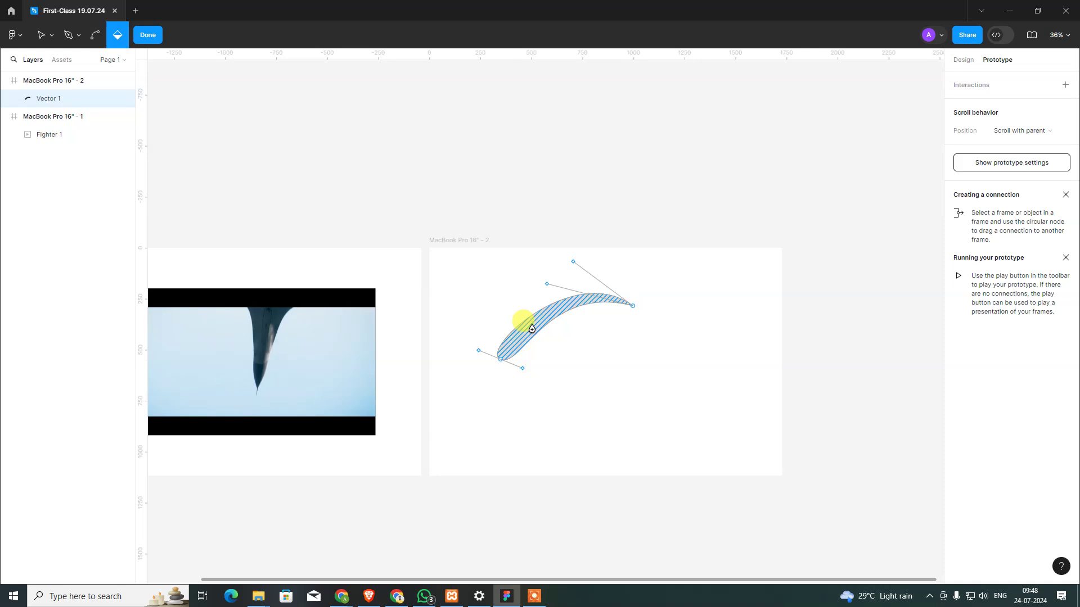
pyautogui.click(148, 35)
pyautogui.click(535, 394)
pyautogui.click(526, 325)
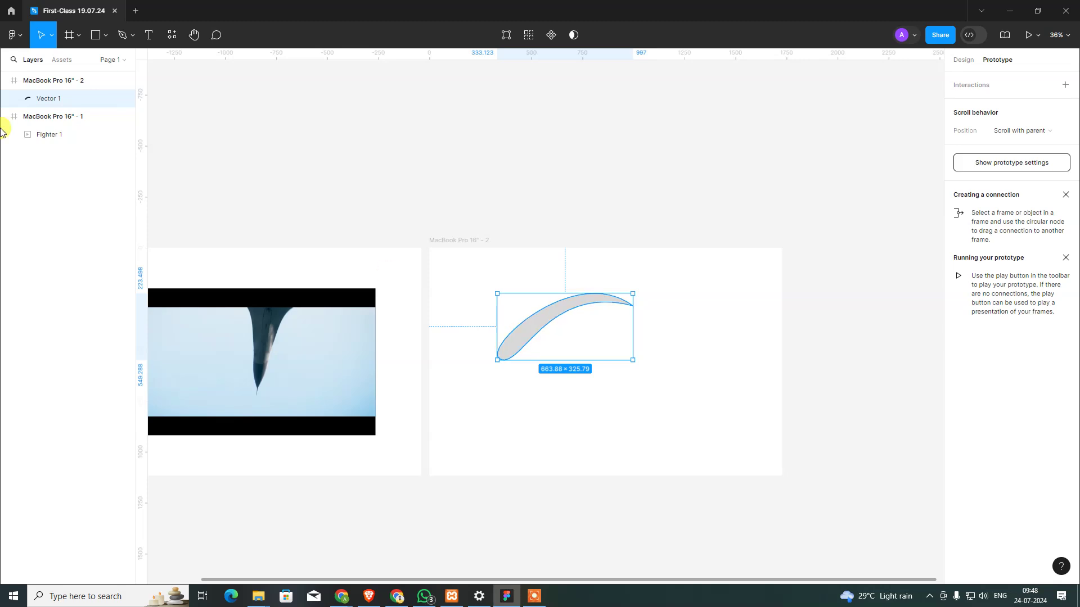
# - Draw three freehand Pencil strokes beneath the crescent, then return to the Move tool
pyautogui.click(133, 36)
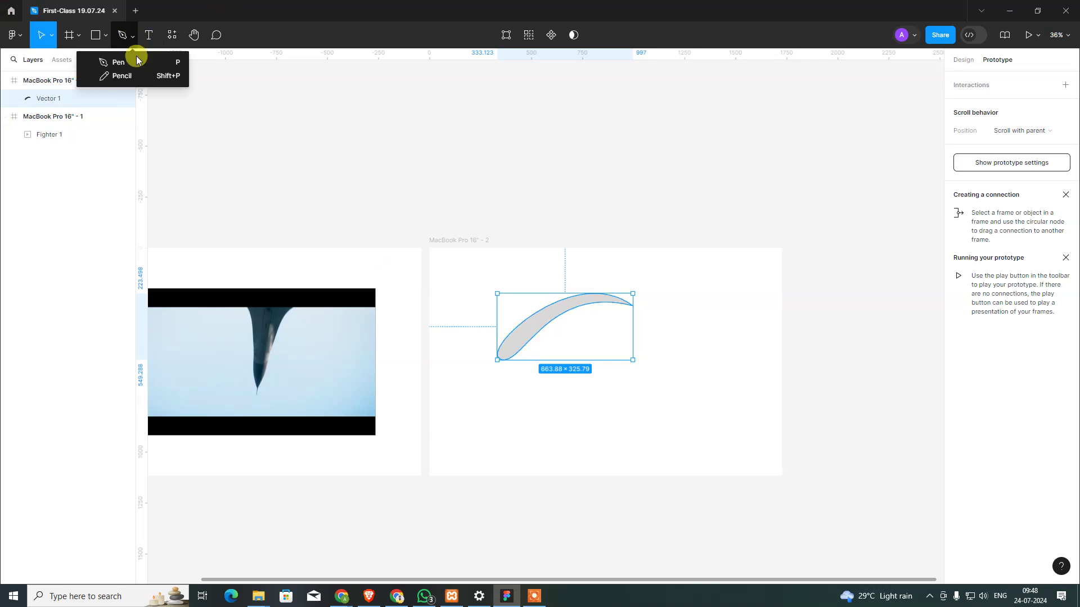
pyautogui.click(133, 74)
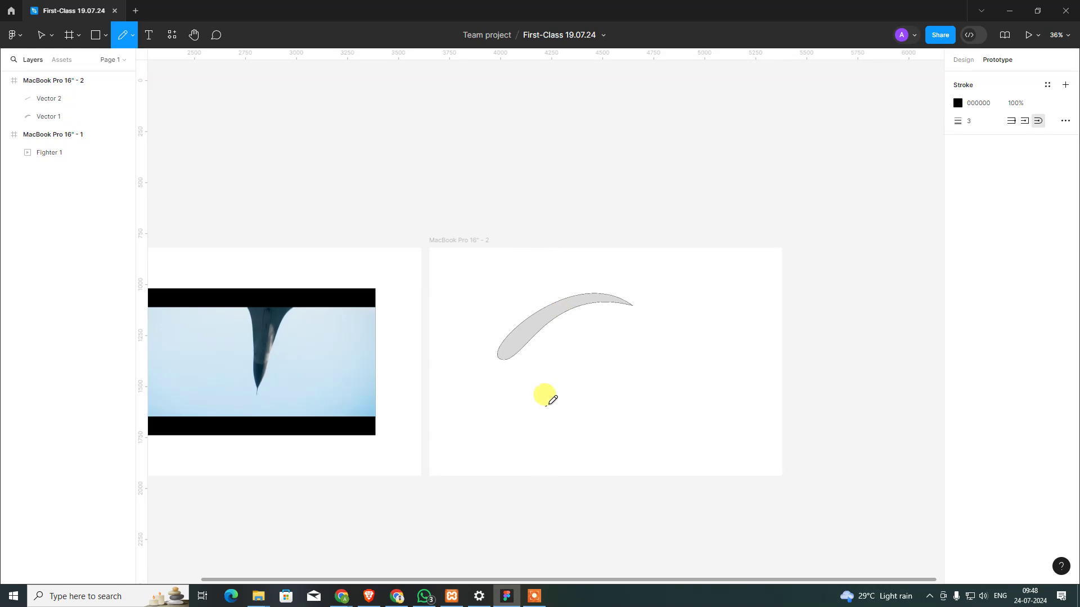
pyautogui.moveTo(545, 406); pyautogui.dragTo(649, 336)
pyautogui.moveTo(556, 427); pyautogui.dragTo(654, 343)
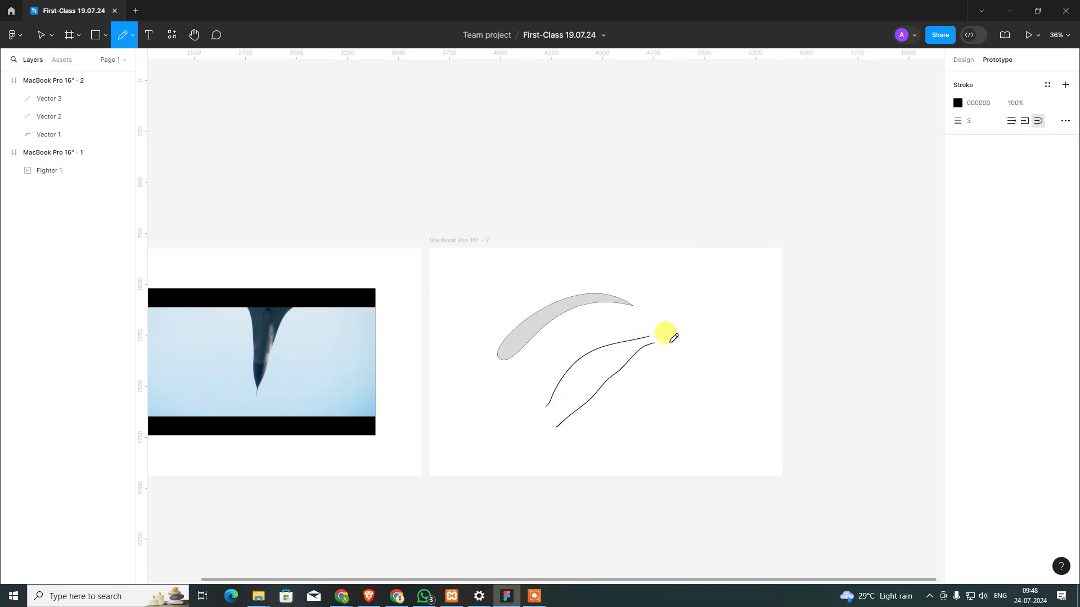
pyautogui.moveTo(556, 438); pyautogui.dragTo(715, 338)
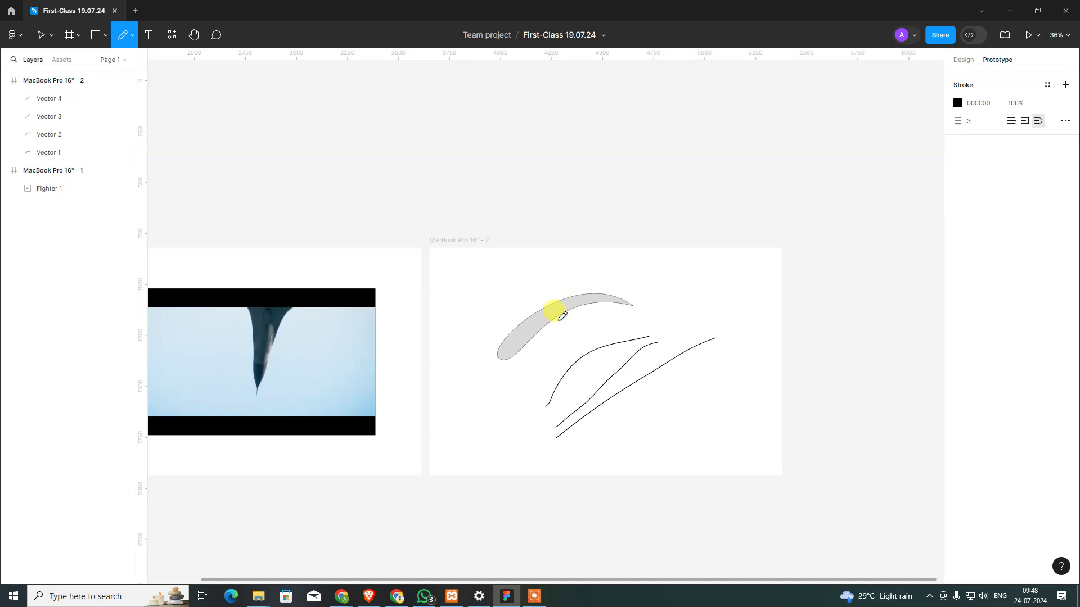
pyautogui.click(44, 35)
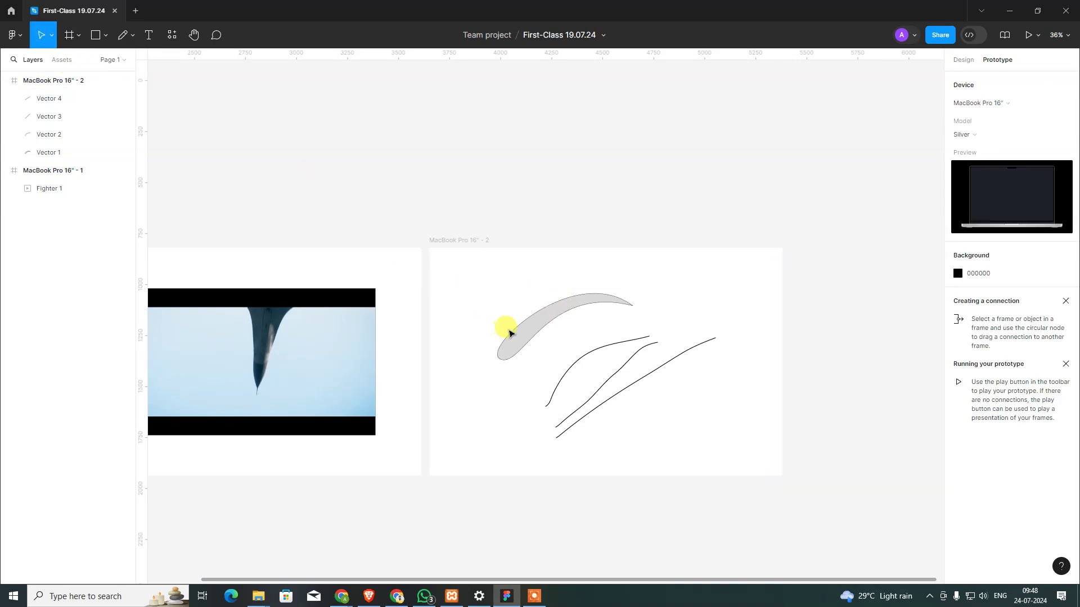
# - Switch the right panel from Prototype to Design properties for the crescent
pyautogui.click(509, 333)
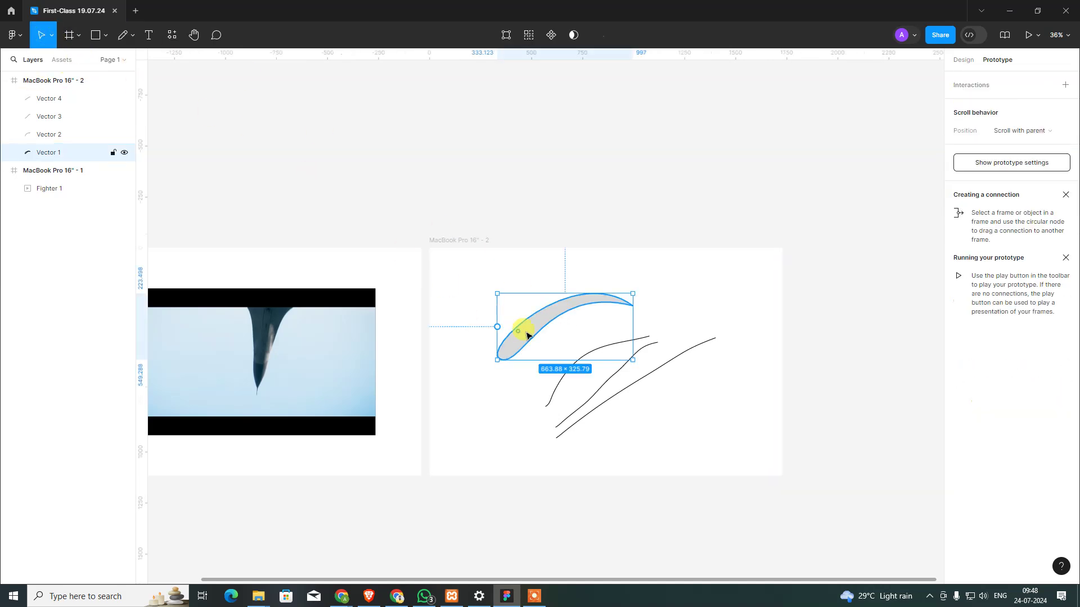
pyautogui.click(964, 62)
pyautogui.click(520, 340)
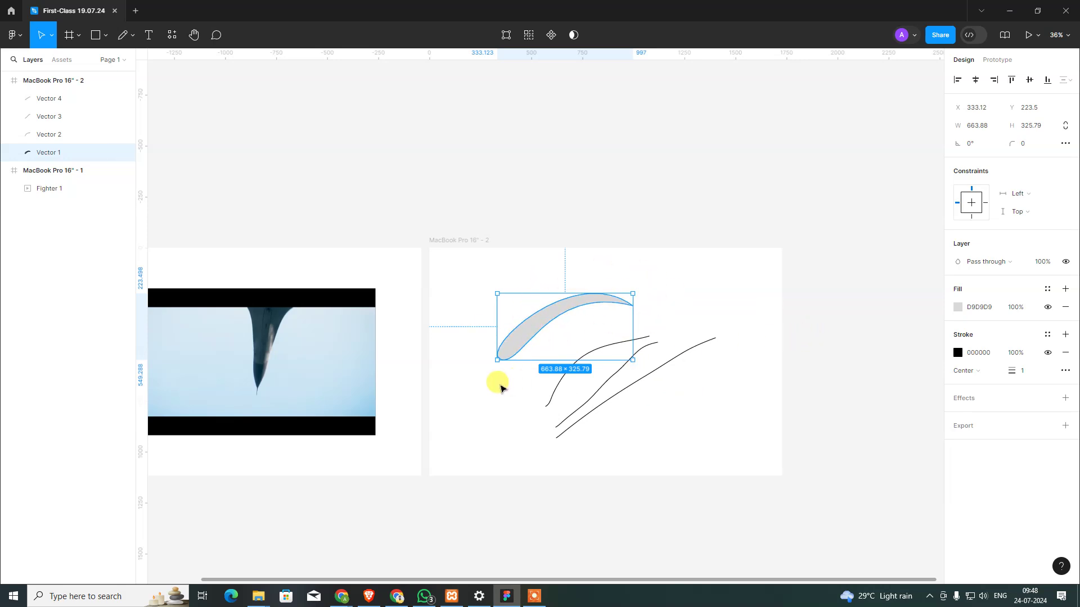
pyautogui.click(105, 35)
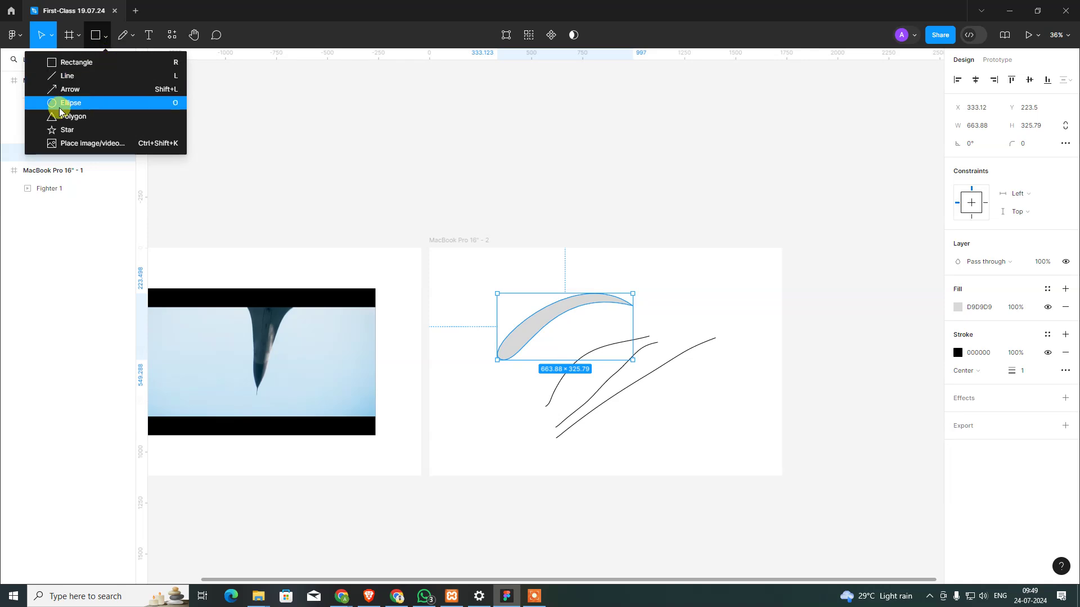
pyautogui.click(517, 336)
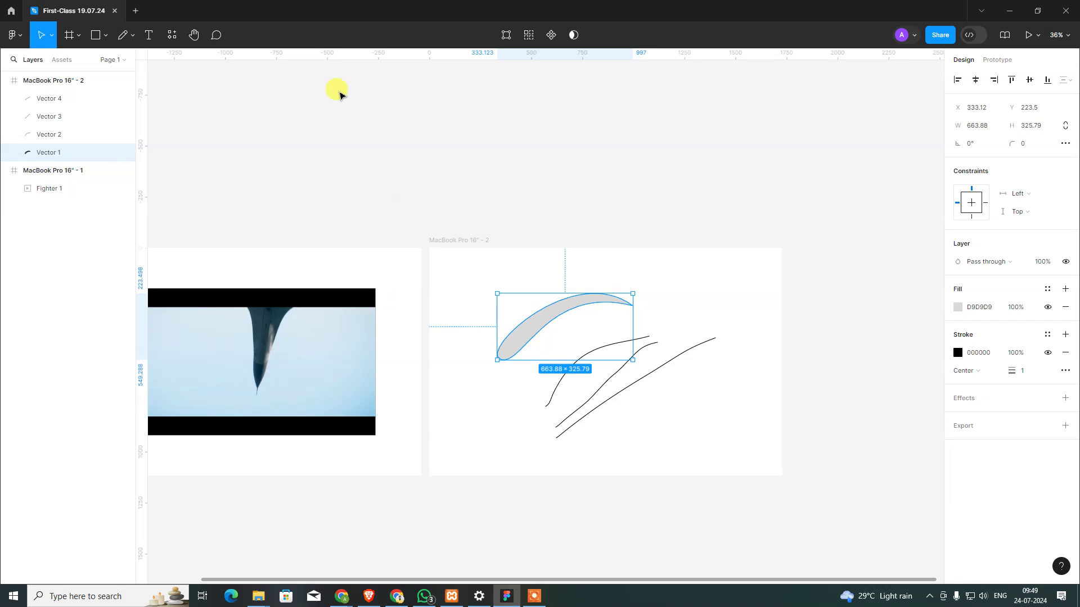
# - Clear the Vector 1 selection and select the MacBook Pro 16" - 2 frame
pyautogui.click(205, 128)
pyautogui.click(134, 37)
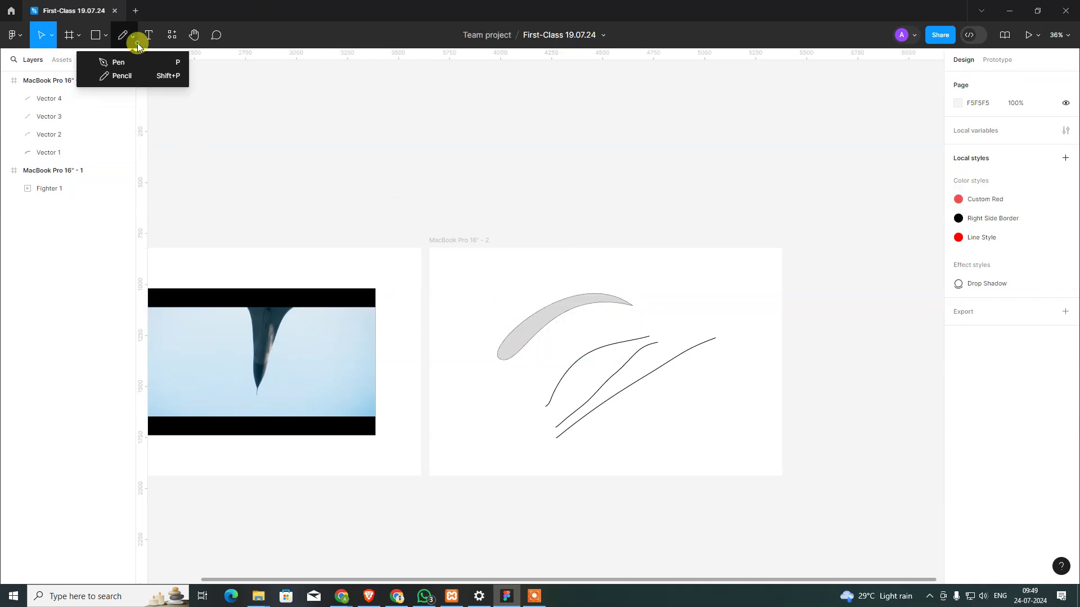
pyautogui.click(278, 96)
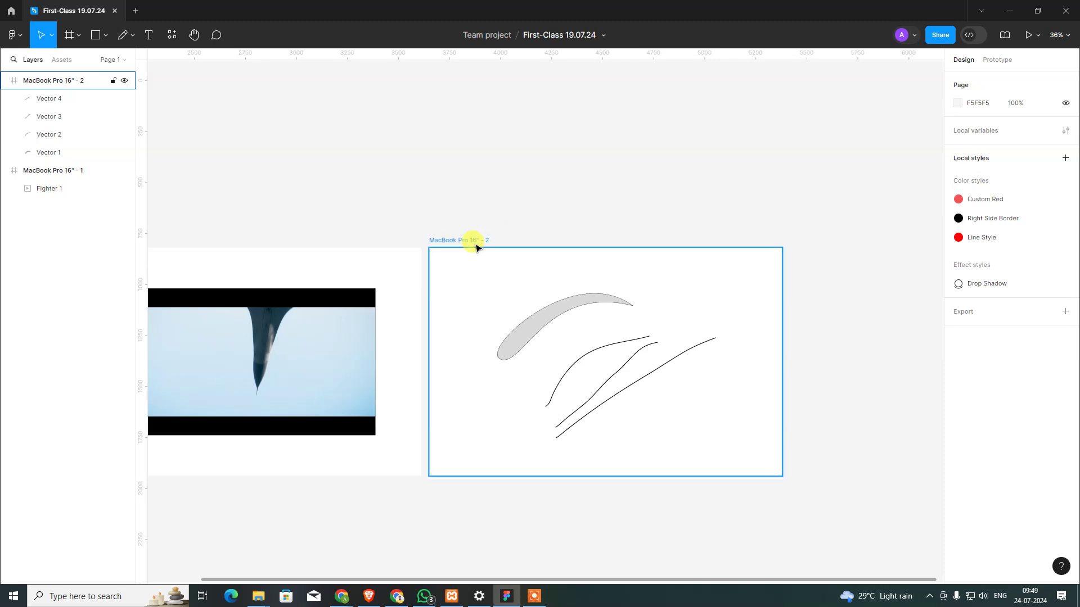
pyautogui.click(486, 241)
# - Duplicate frame 2 as MacBook Pro 16" - 3, delete its four vectors, and start a text layer
pyautogui.hotkey('ctrl', 'd')
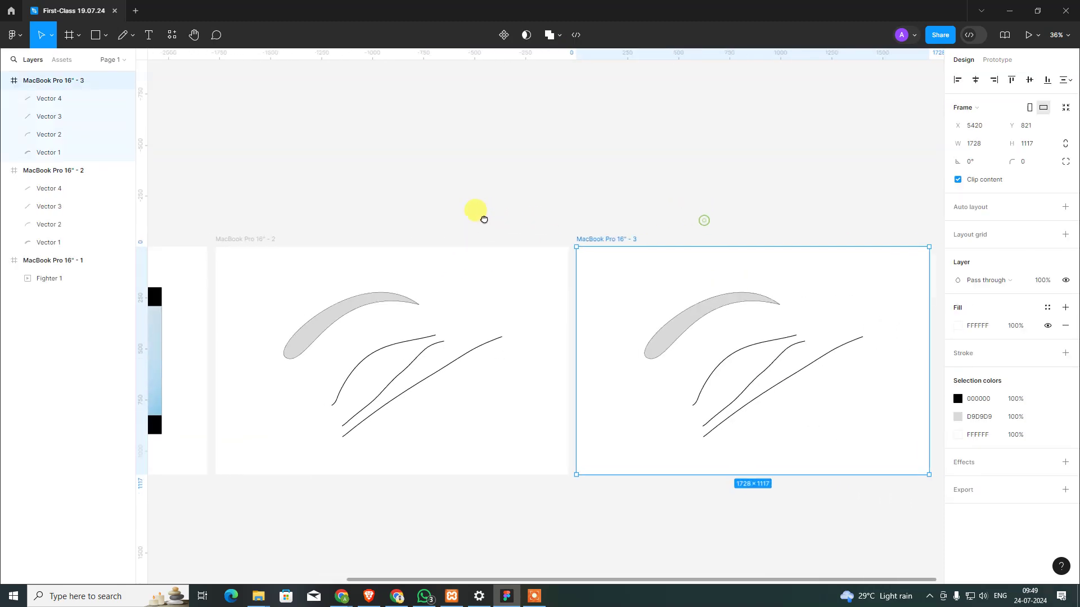
pyautogui.moveTo(670, 206); pyautogui.dragTo(827, 422)
pyautogui.press('Delete')
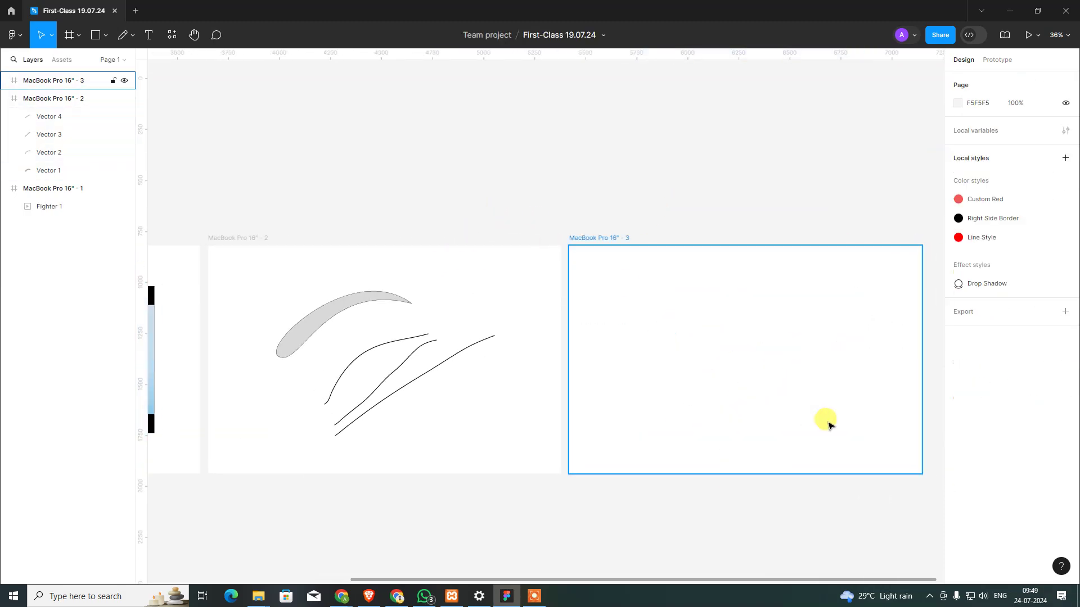
pyautogui.click(149, 34)
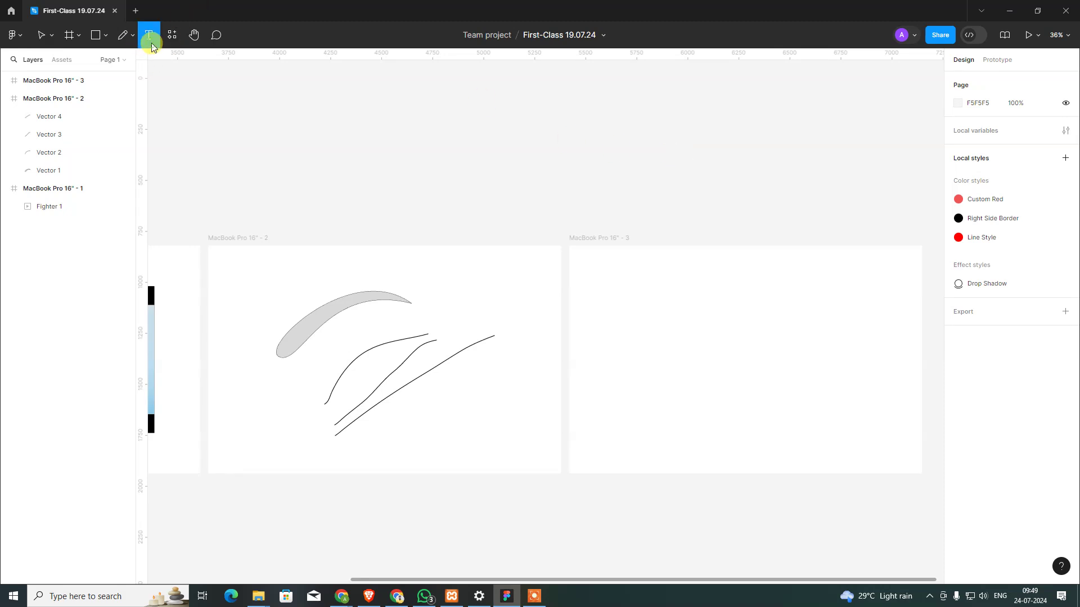
pyautogui.click(617, 274)
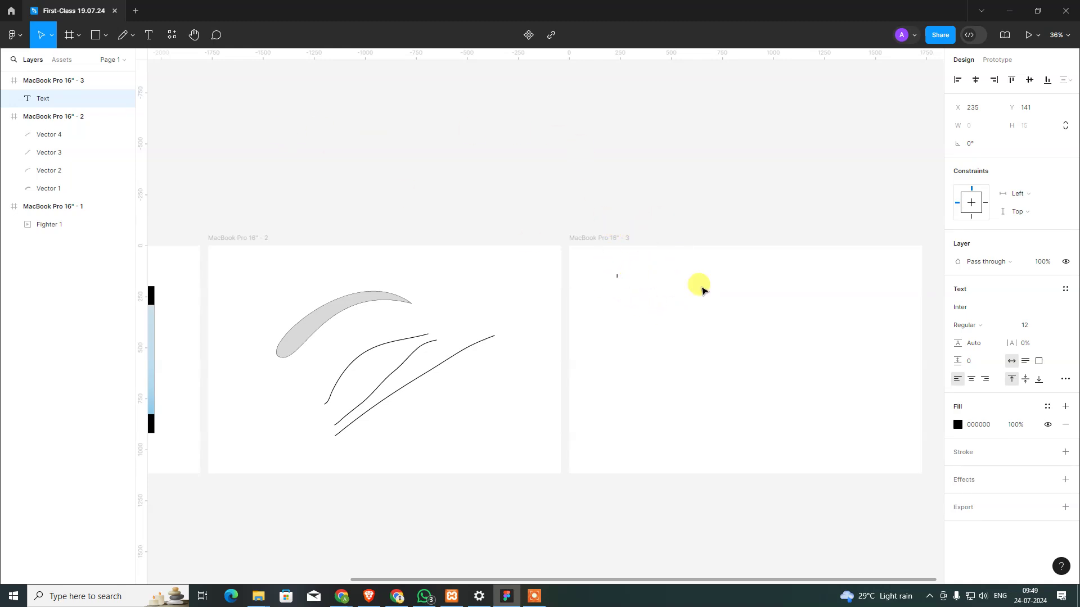
# - Launch Visual Studio Code and open 12_MySQL Join.html
pyautogui.press('super')
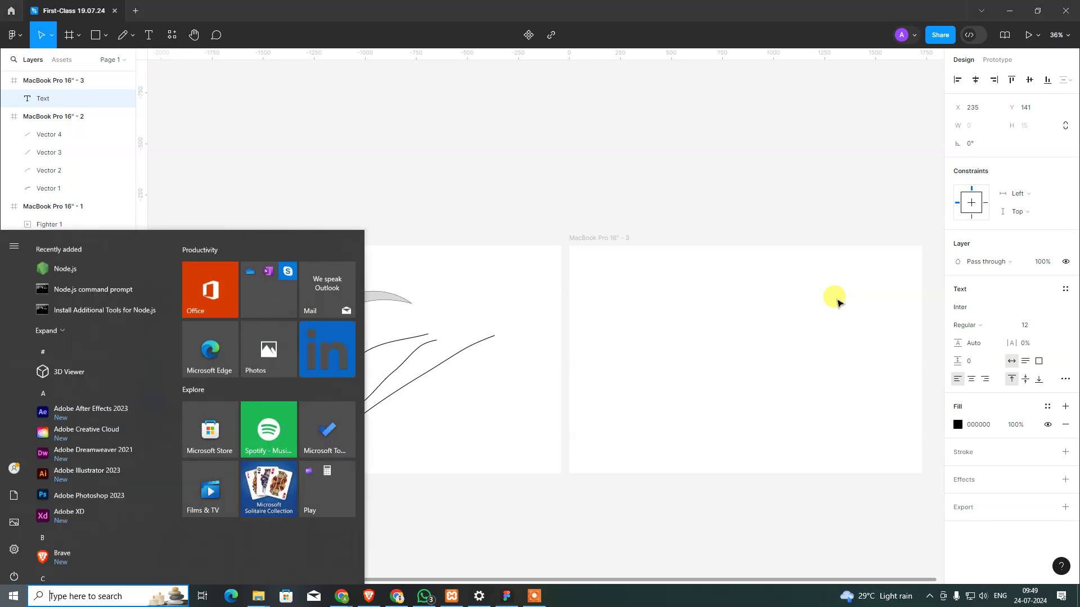
pyautogui.write('vs')
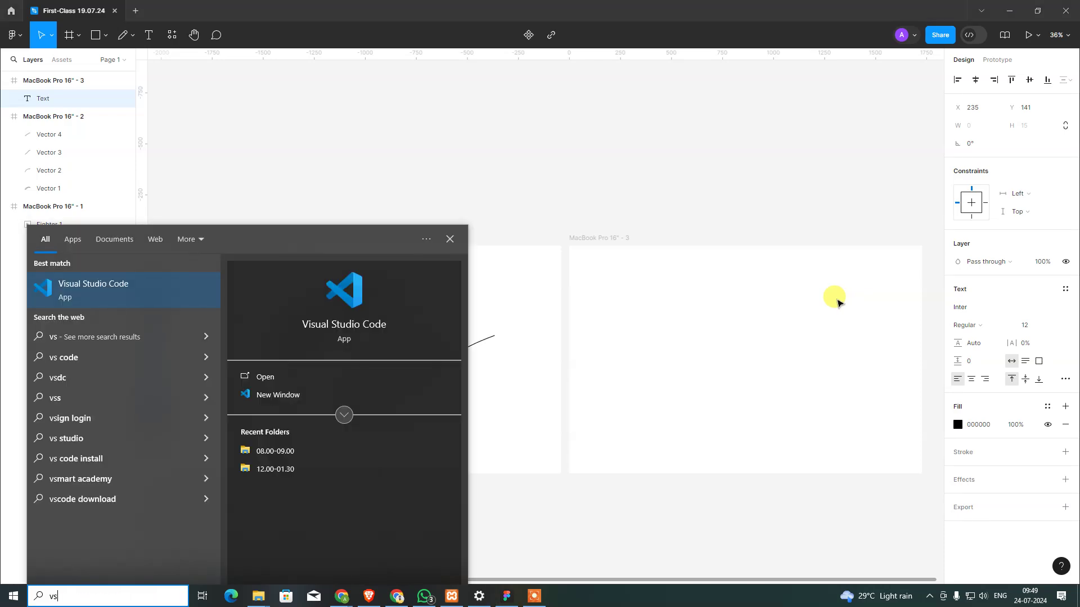
pyautogui.press('Return')
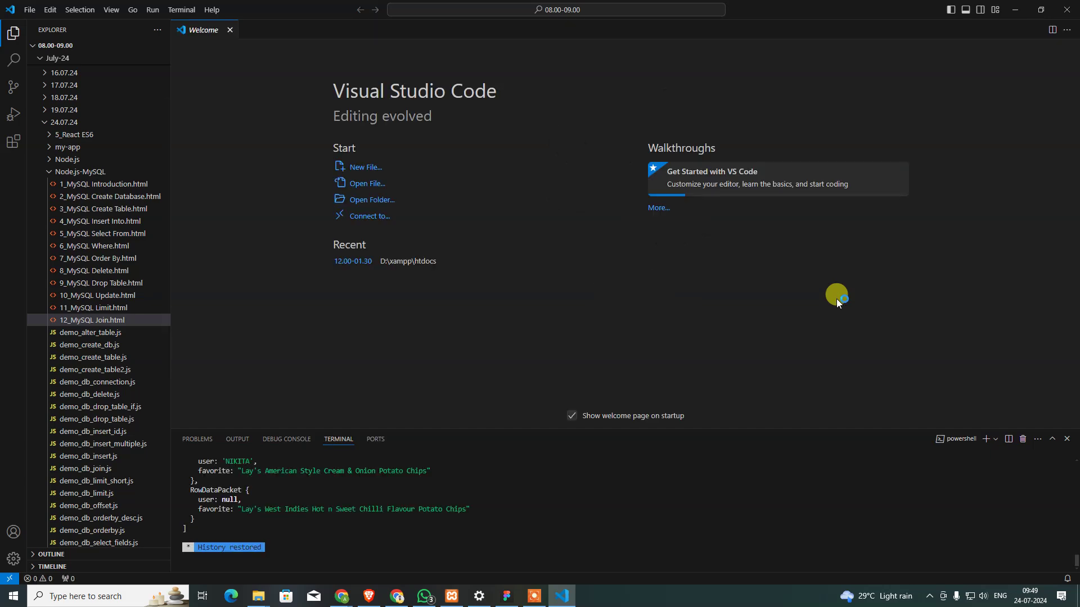
pyautogui.click(126, 320)
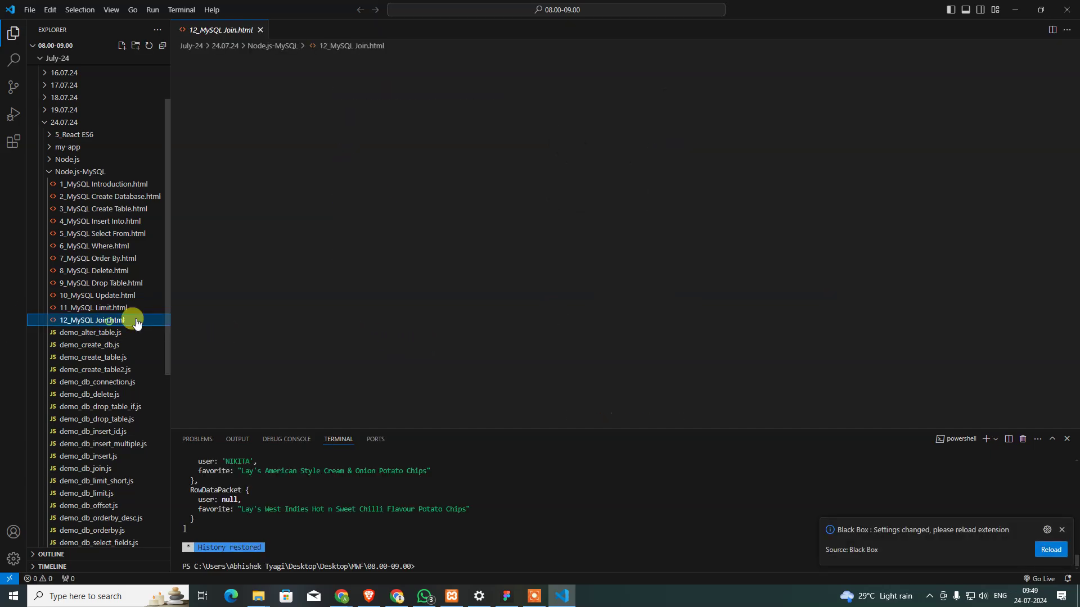
# - Generate a lorem paragraph with Emmet 'lor' at the file's end and cut it
pyautogui.hotkey('ctrl', 'End')
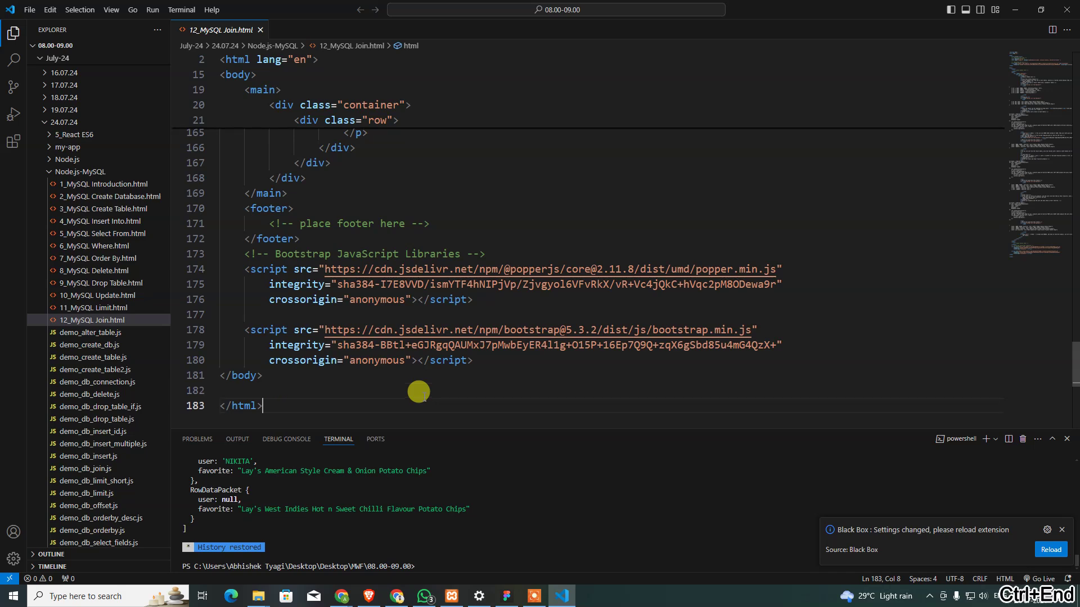
pyautogui.press('Return')
pyautogui.press('Return')
pyautogui.write('lor')
pyautogui.press('Tab')
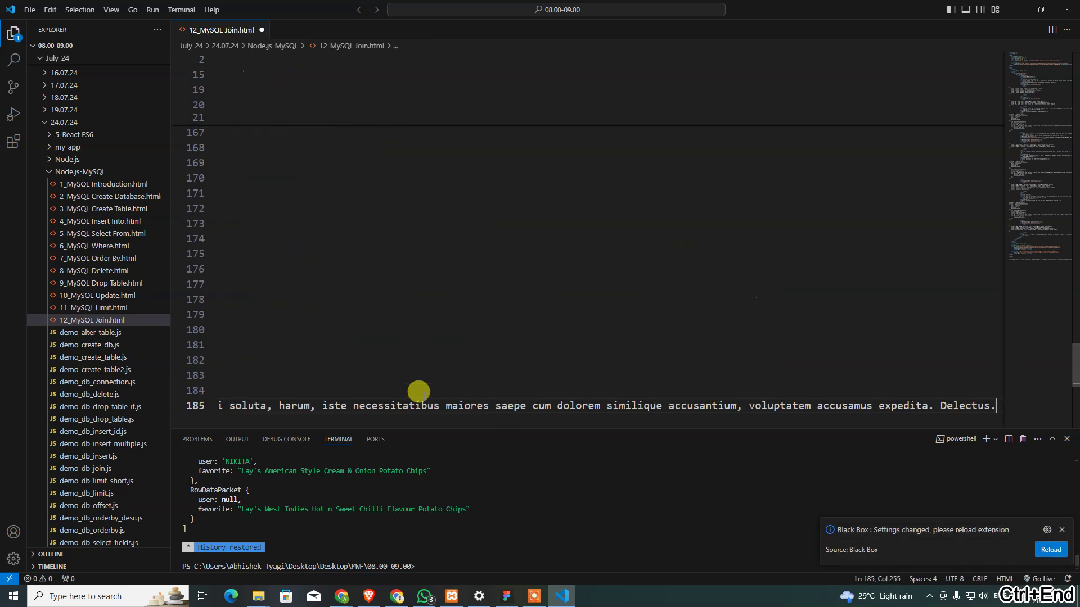
pyautogui.hotkey('shift', 'Home')
pyautogui.hotkey('ctrl', 'x')
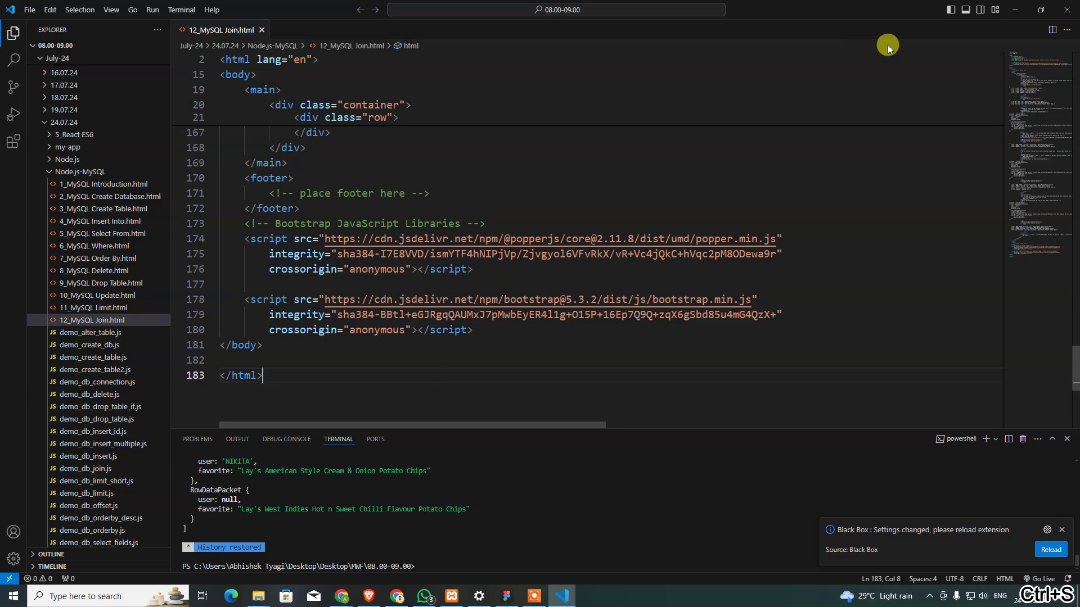
# - Paste the lorem paragraph into frame 3's text layer and zoom in to read the line
pyautogui.click(1067, 10)
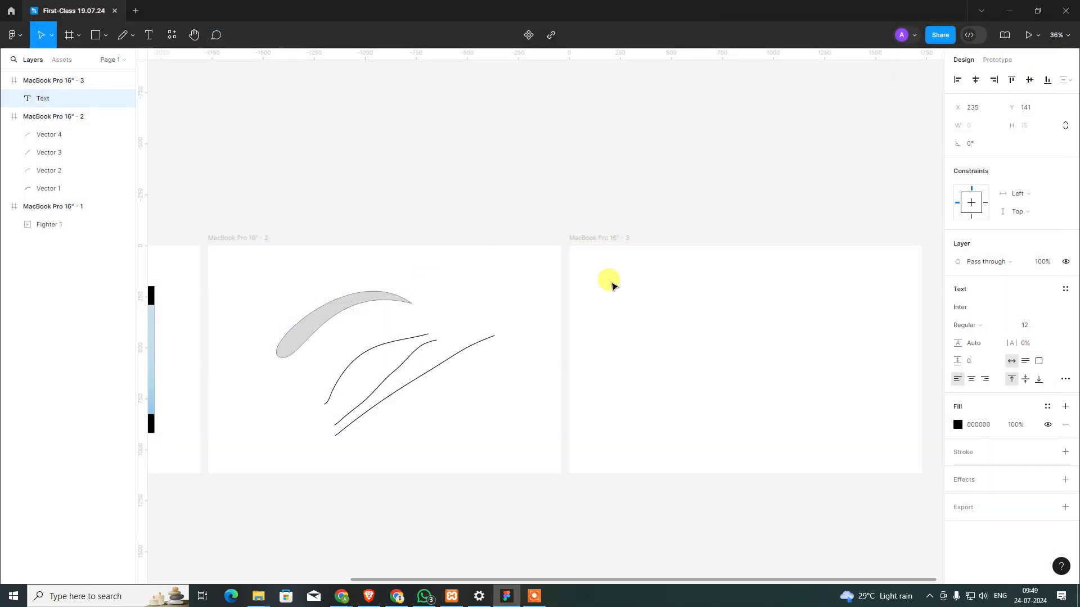
pyautogui.hotkey('ctrl', 'v')
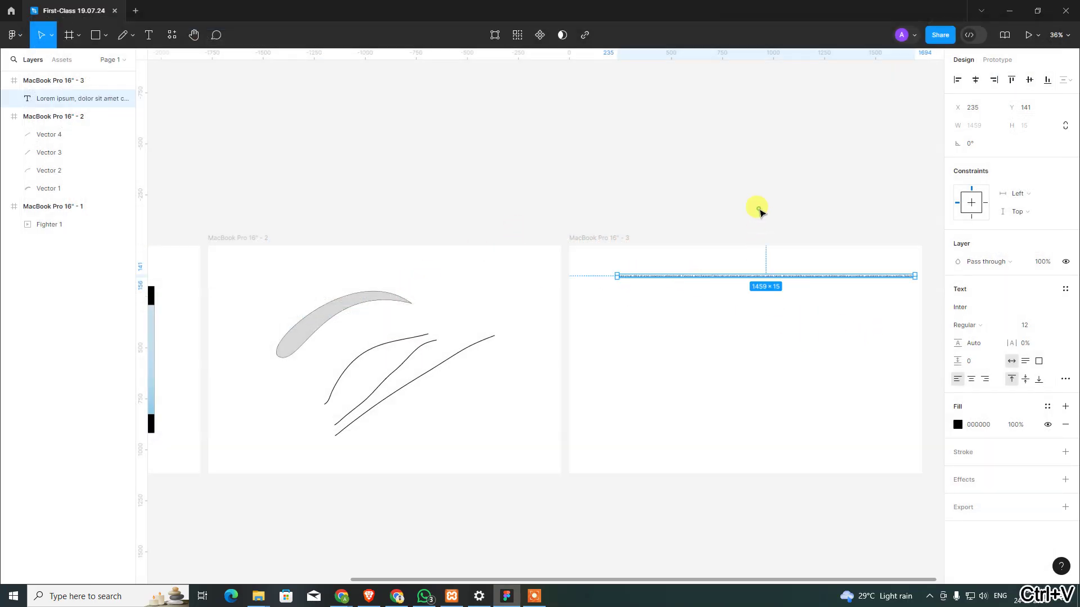
pyautogui.moveTo(832, 349); pyautogui.dragTo(668, 337)
pyautogui.keyDown('ctrl'); pyautogui.click(629, 287); pyautogui.keyUp('ctrl')
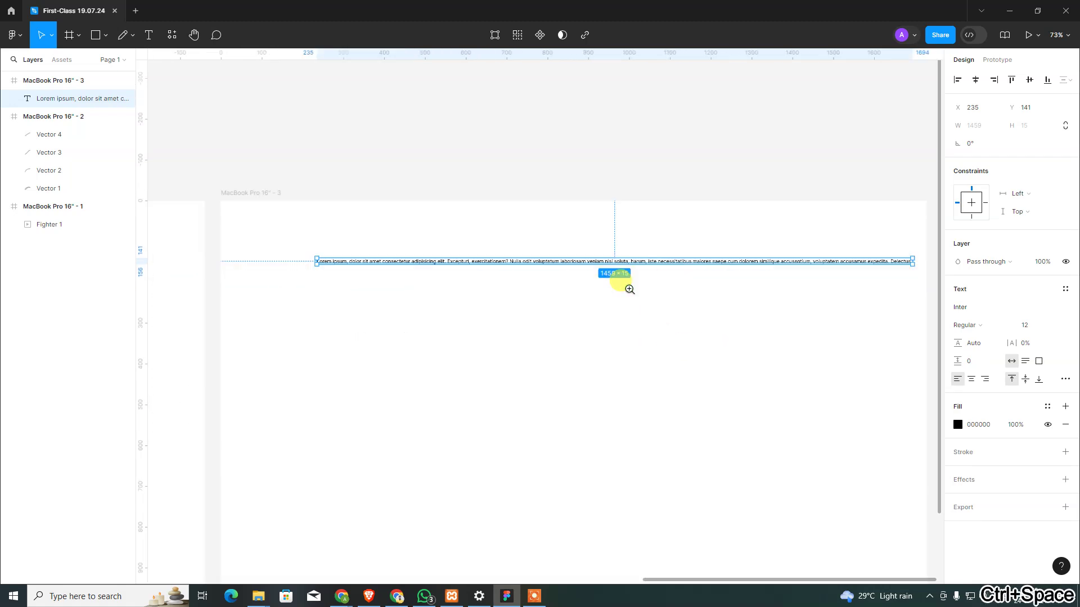
pyautogui.keyDown('ctrl'); pyautogui.click(718, 263); pyautogui.keyUp('ctrl')
pyautogui.moveTo(719, 262)
pyautogui.mouseDown()
pyautogui.moveTo(448, 311)
pyautogui.moveTo(704, 287)
pyautogui.moveTo(724, 253)
pyautogui.mouseUp()
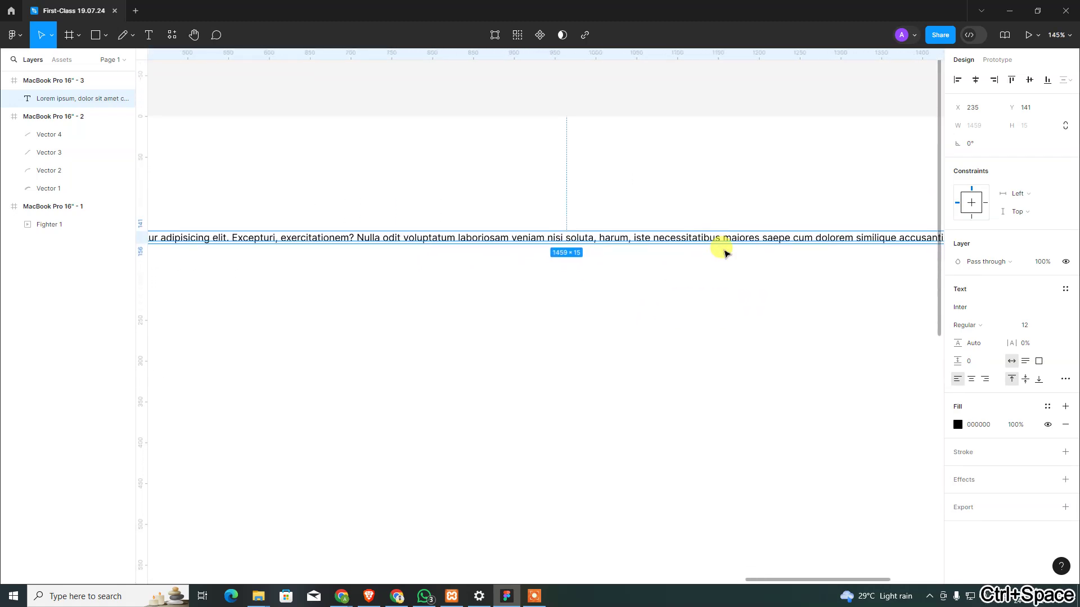
pyautogui.hotkey('ctrl', '-')
pyautogui.hotkey('ctrl', '-')
pyautogui.hotkey('ctrl', '-')
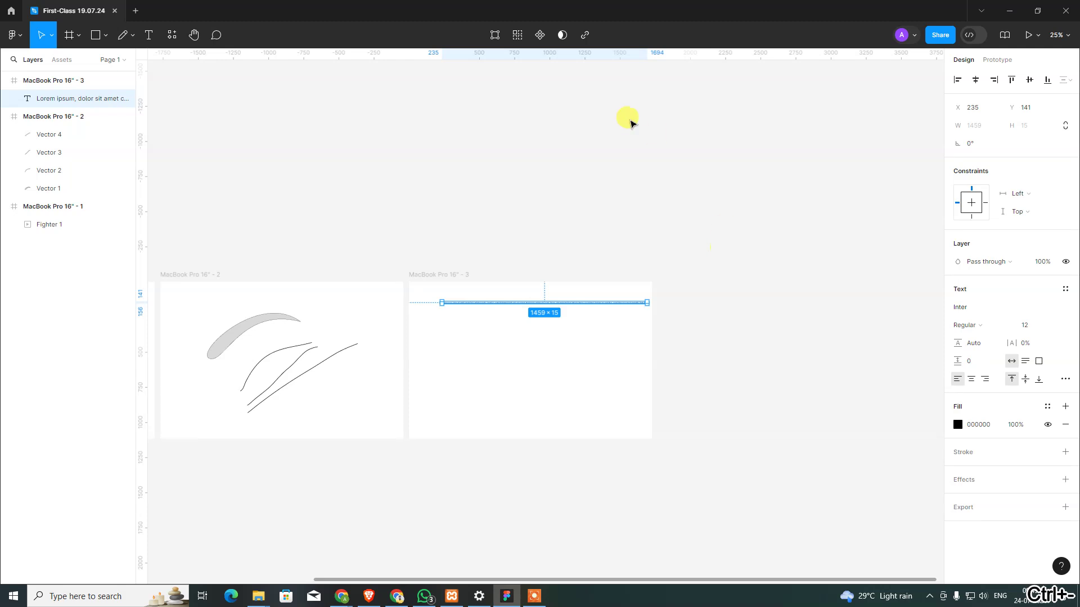
pyautogui.click(629, 116)
pyautogui.click(157, 38)
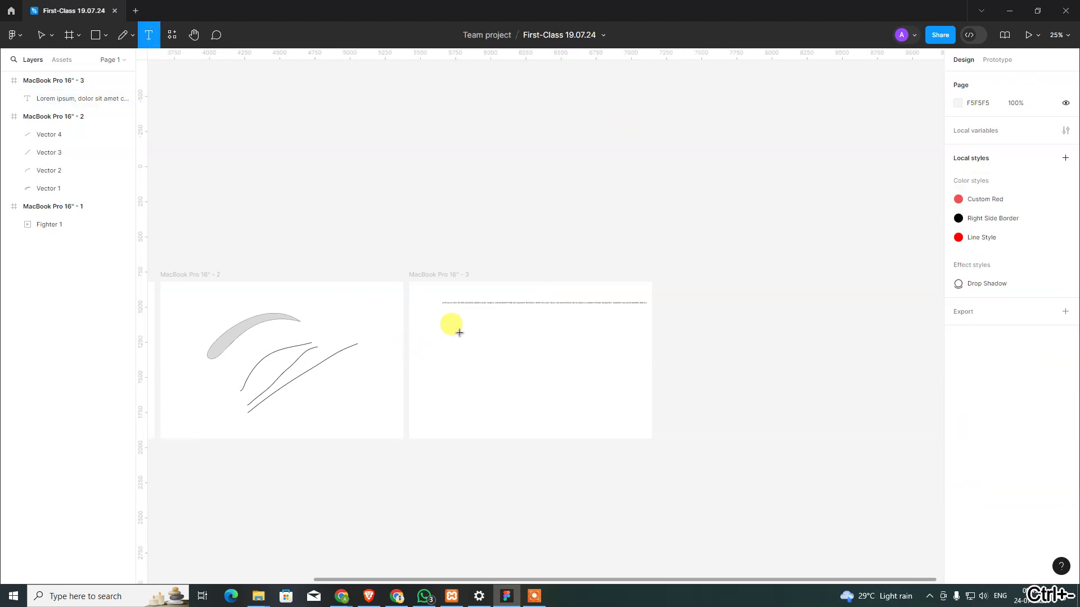
# - Drag an 880×492 text box below the first line and paste the lorem paragraph into it
pyautogui.moveTo(449, 327); pyautogui.dragTo(573, 397)
pyautogui.hotkey('ctrl', 'v')
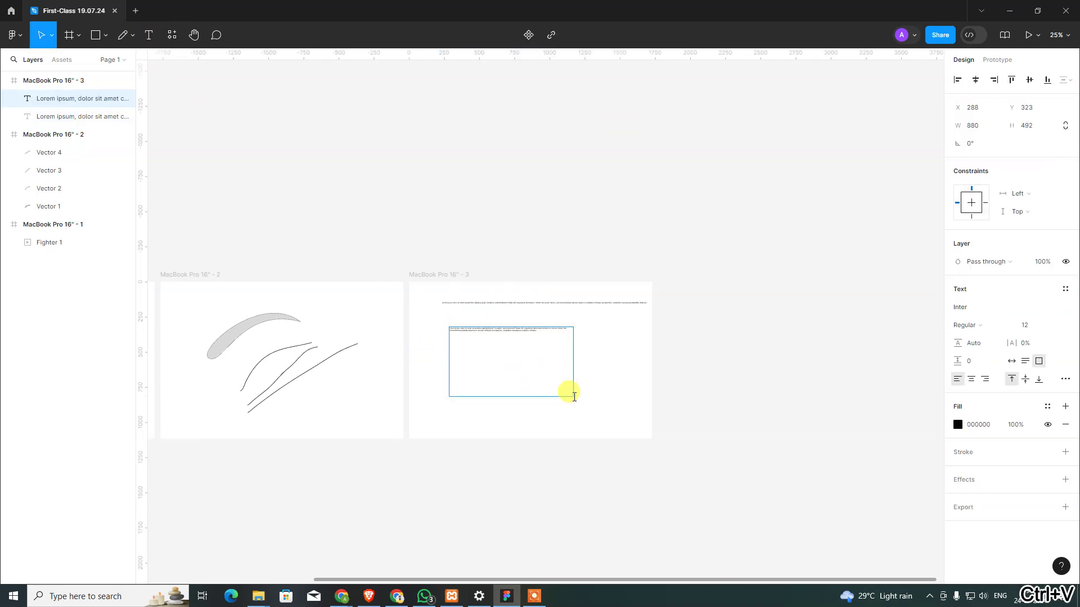
pyautogui.hotkey('ctrl', '+')
pyautogui.hotkey('ctrl', '+')
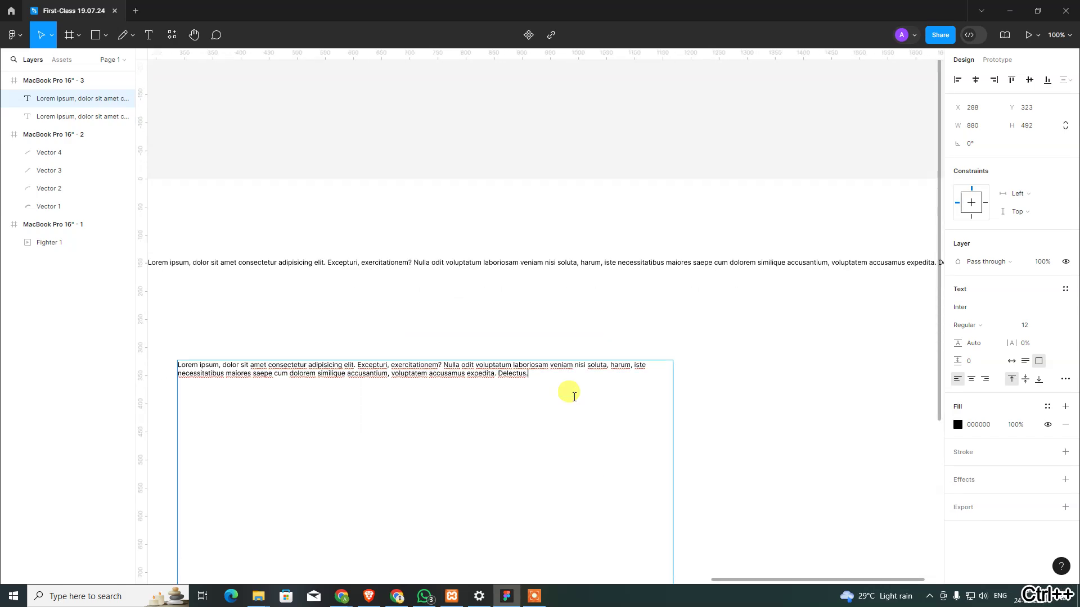
pyautogui.scroll(-2, 574, 396)
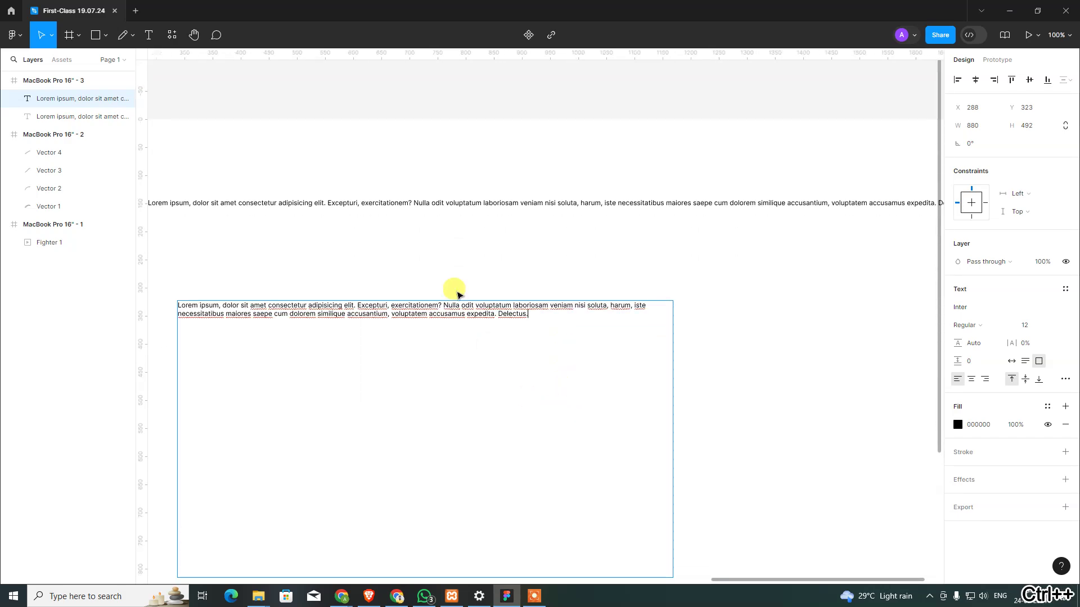
pyautogui.press('Escape')
pyautogui.moveTo(509, 415); pyautogui.dragTo(791, 411)
pyautogui.moveTo(705, 437); pyautogui.dragTo(525, 388)
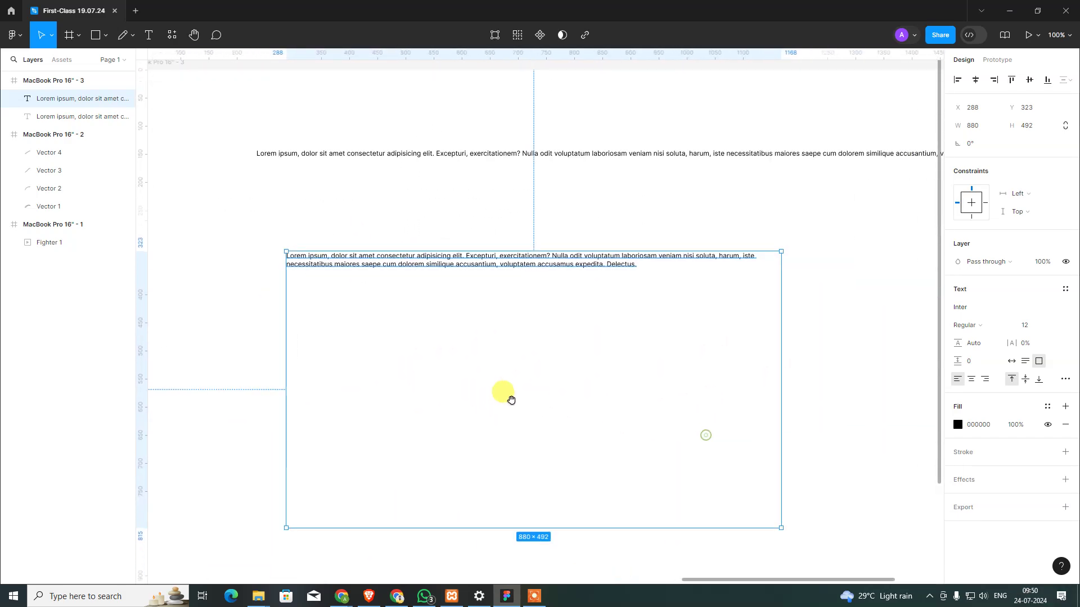
pyautogui.click(557, 247)
pyautogui.moveTo(292, 163); pyautogui.dragTo(525, 314)
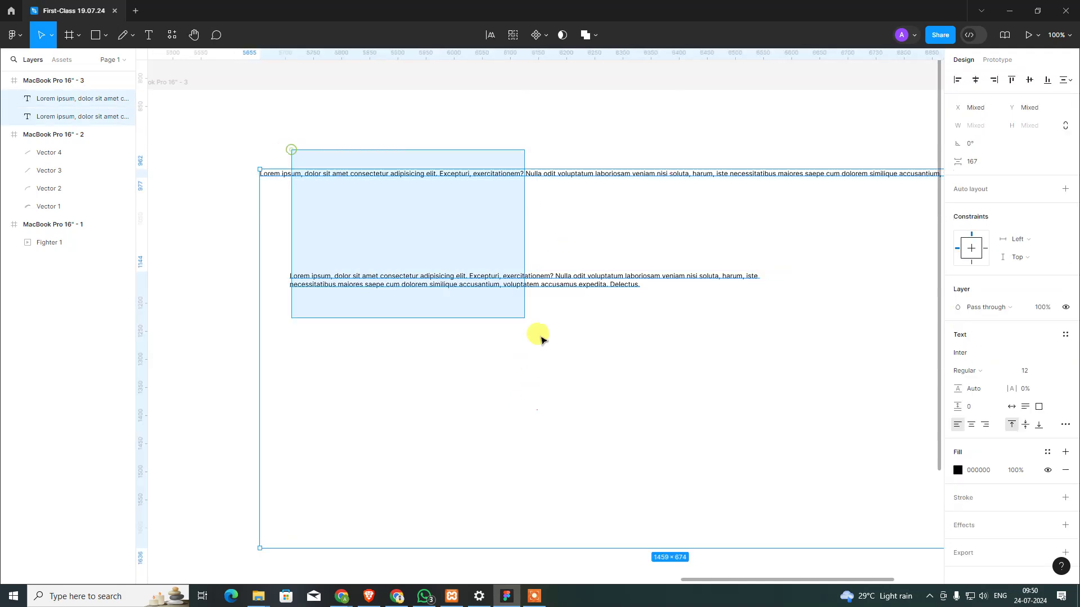
pyautogui.click(537, 145)
pyautogui.click(531, 278)
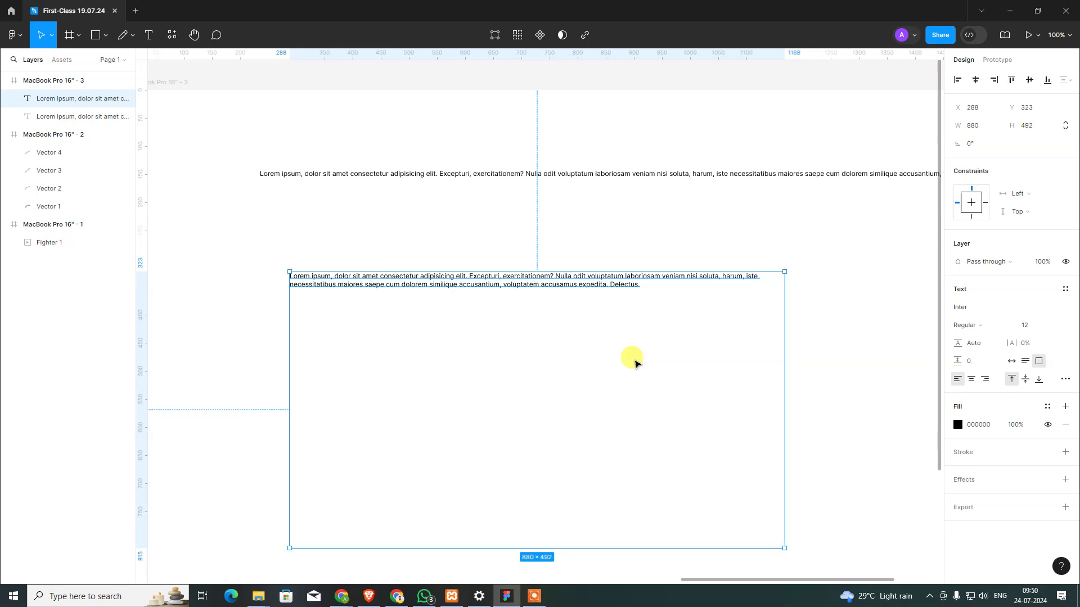
# - Copy the box's paragraph and paste it repeatedly to build two long lorem paragraphs
pyautogui.click(660, 308)
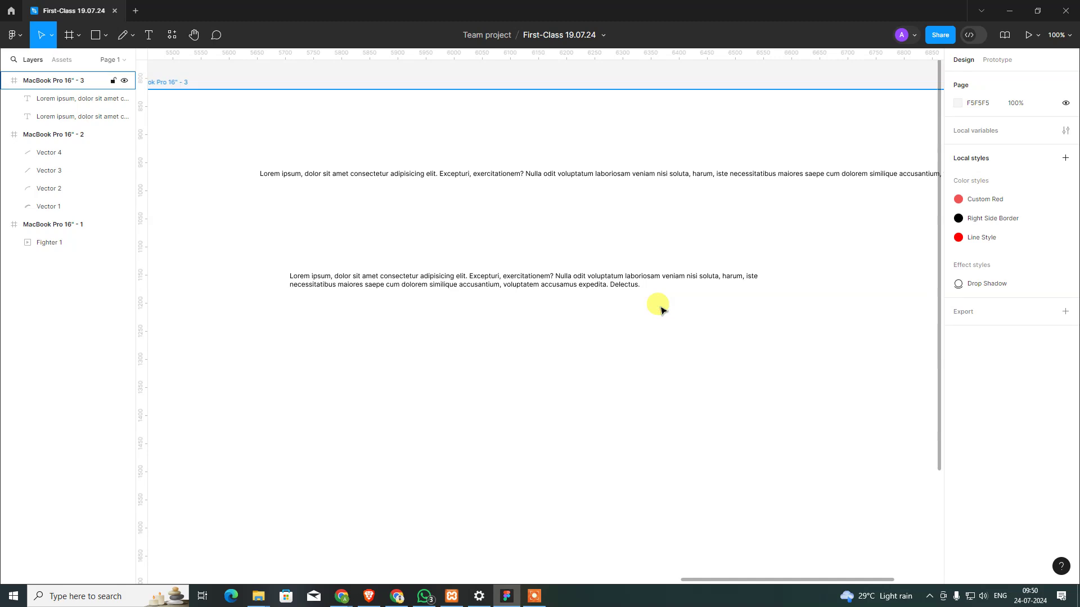
pyautogui.hotkey('ctrl', 'a')
pyautogui.doubleClick(610, 309)
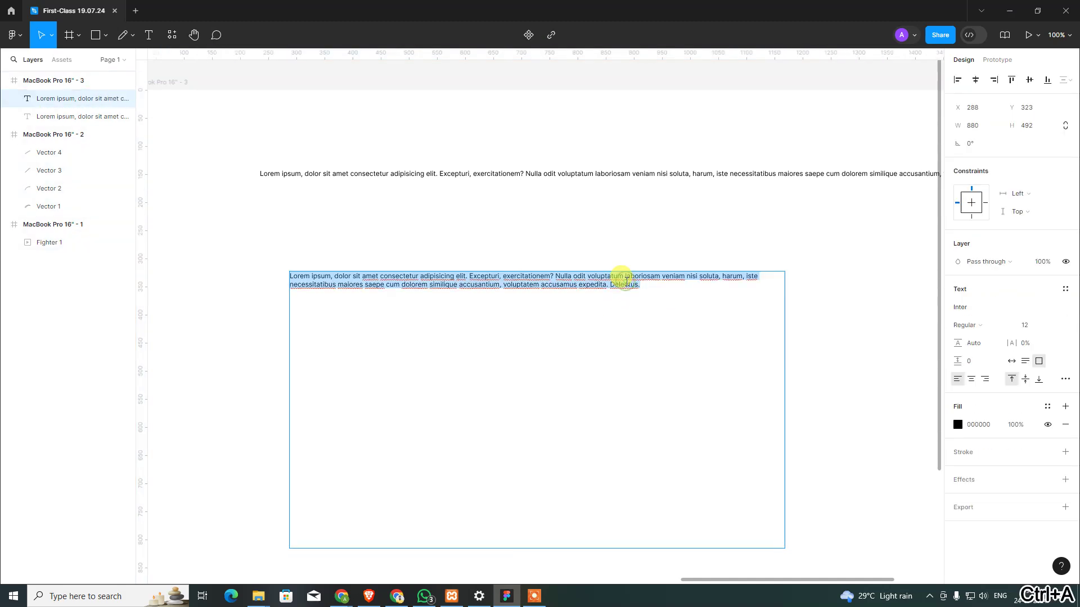
pyautogui.hotkey('ctrl', 'c')
pyautogui.press('Right')
pyautogui.hotkey('ctrl', 'v')
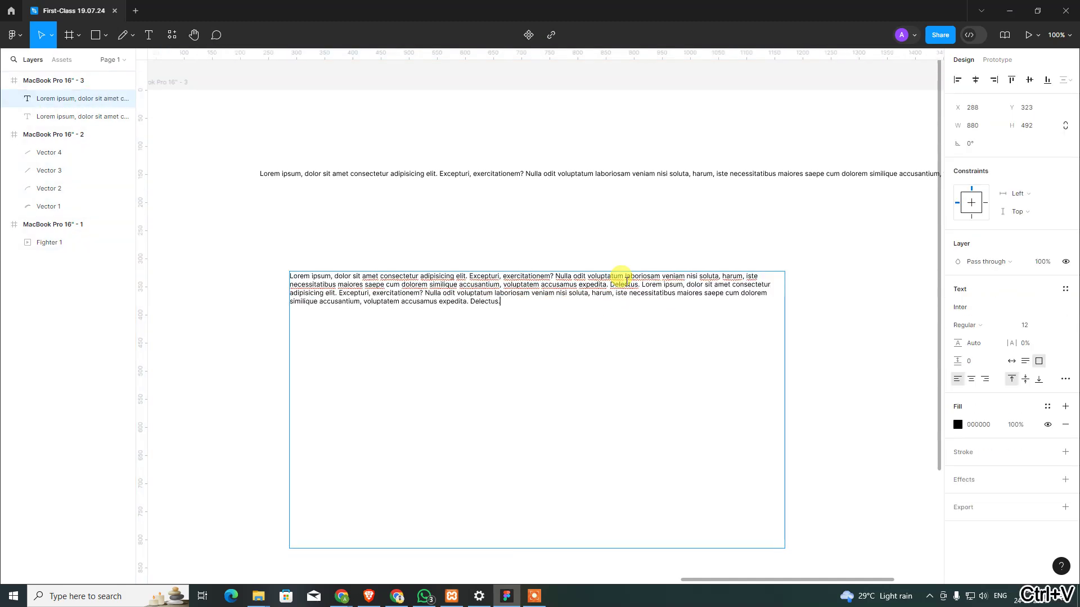
pyautogui.hotkey('ctrl', 'v')
pyautogui.hotkey('ctrl', 'v')
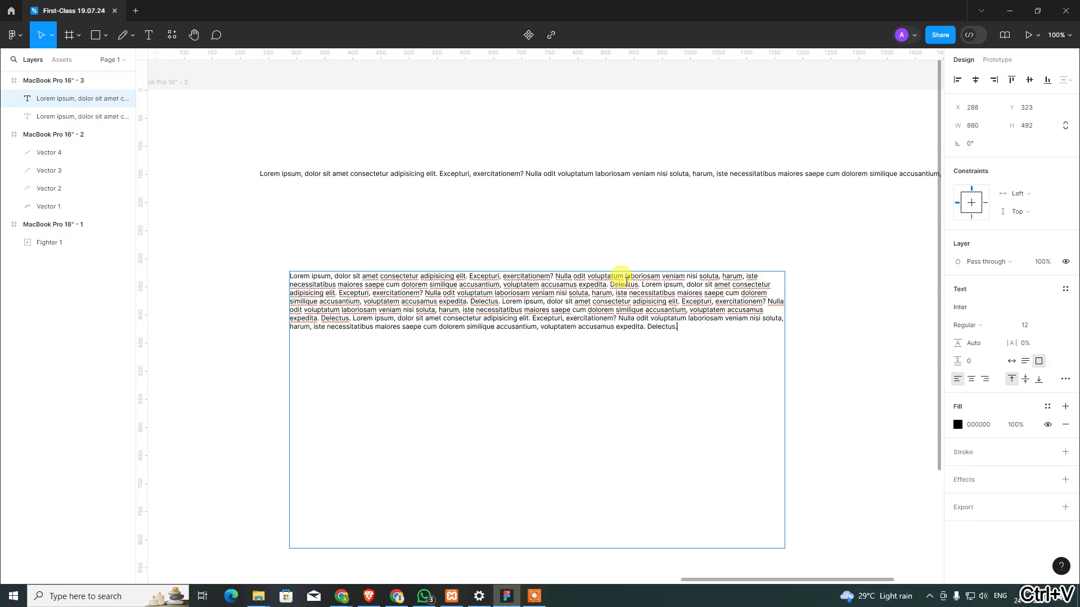
pyautogui.hotkey('ctrl', 'v')
pyautogui.hotkey('ctrl', 'shift', 'Home')
pyautogui.hotkey('ctrl', 'End')
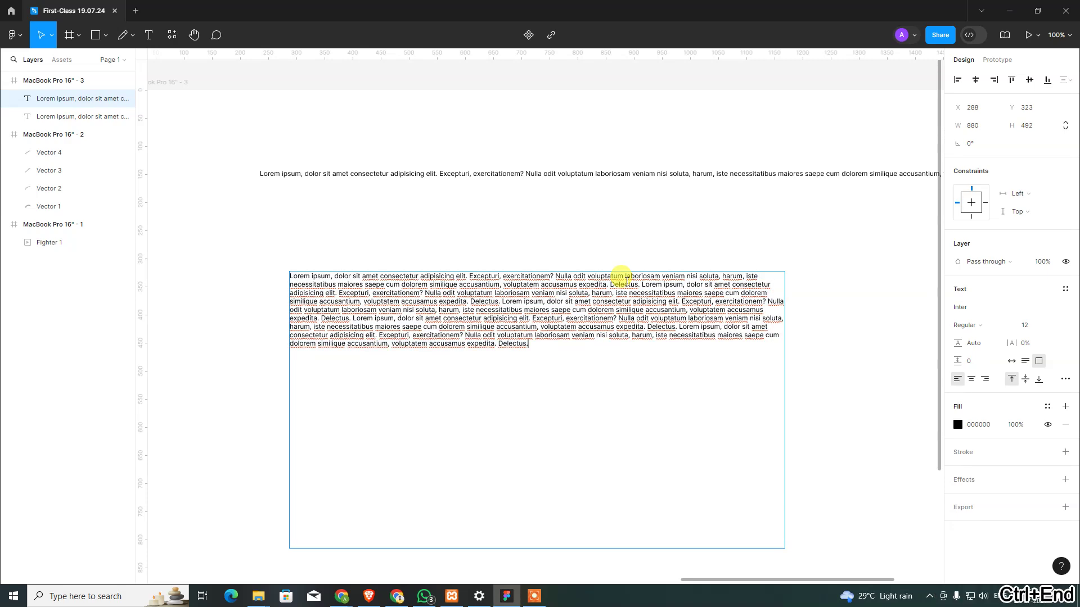
pyautogui.hotkey('ctrl', 'v')
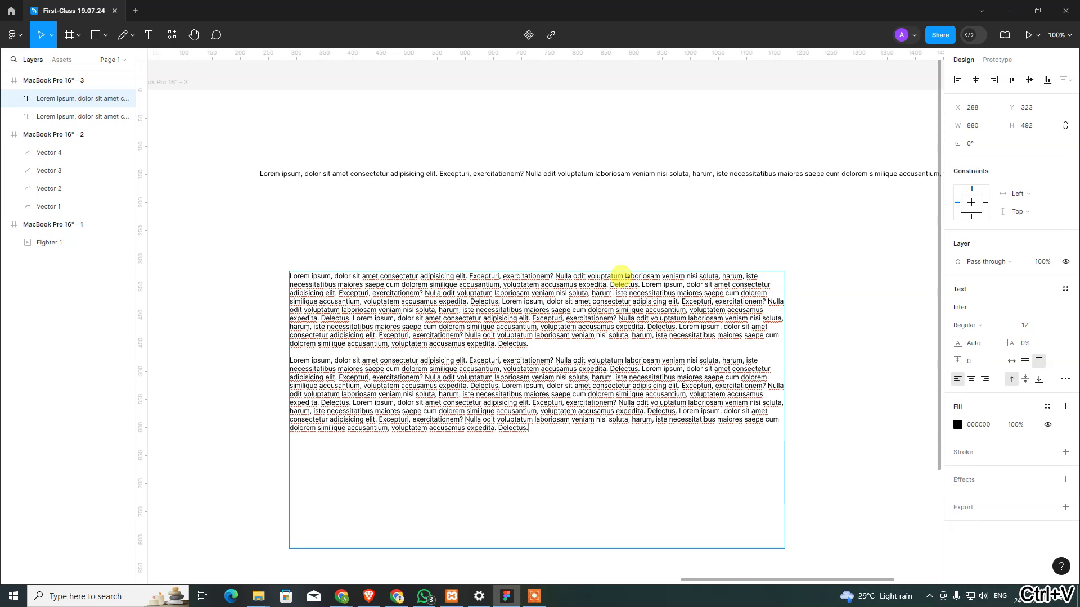
# - Set all the text in the box to font size 16
pyautogui.hotkey('ctrl', 'a')
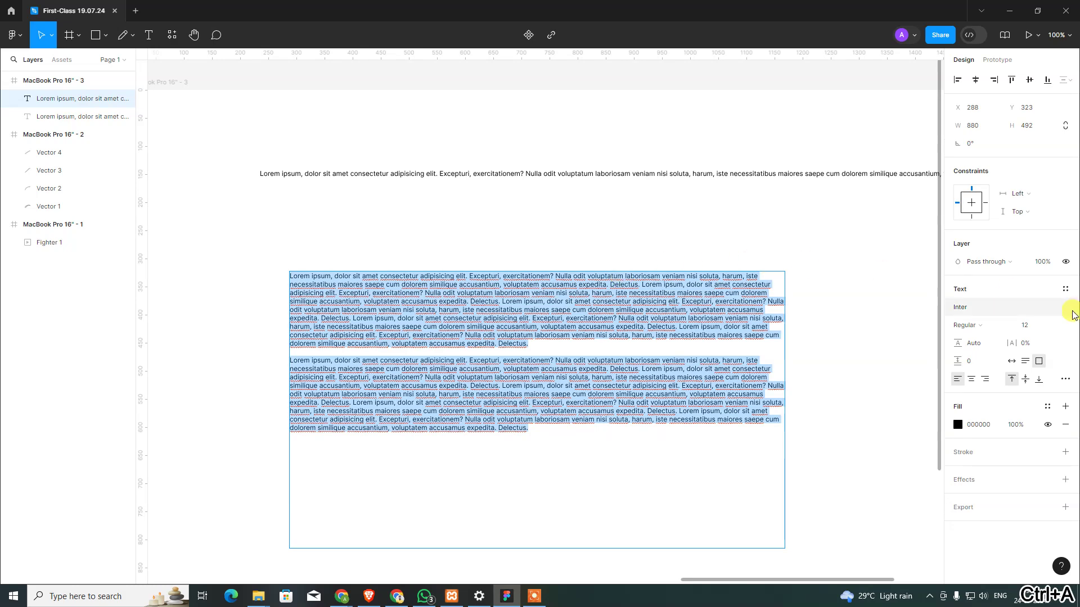
pyautogui.click(1032, 327)
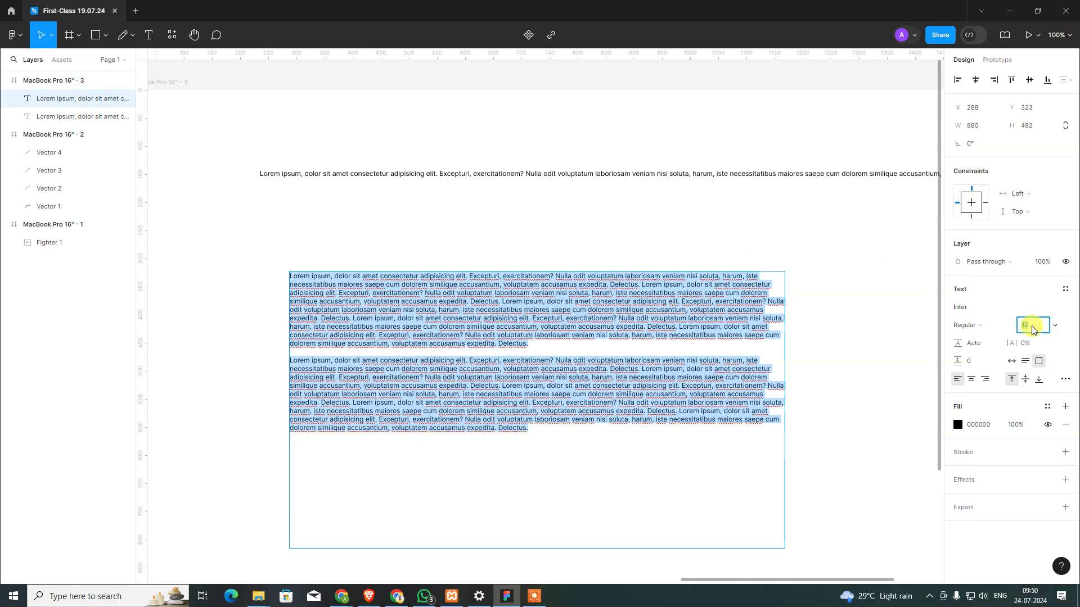
pyautogui.write('16')
pyautogui.press('Return')
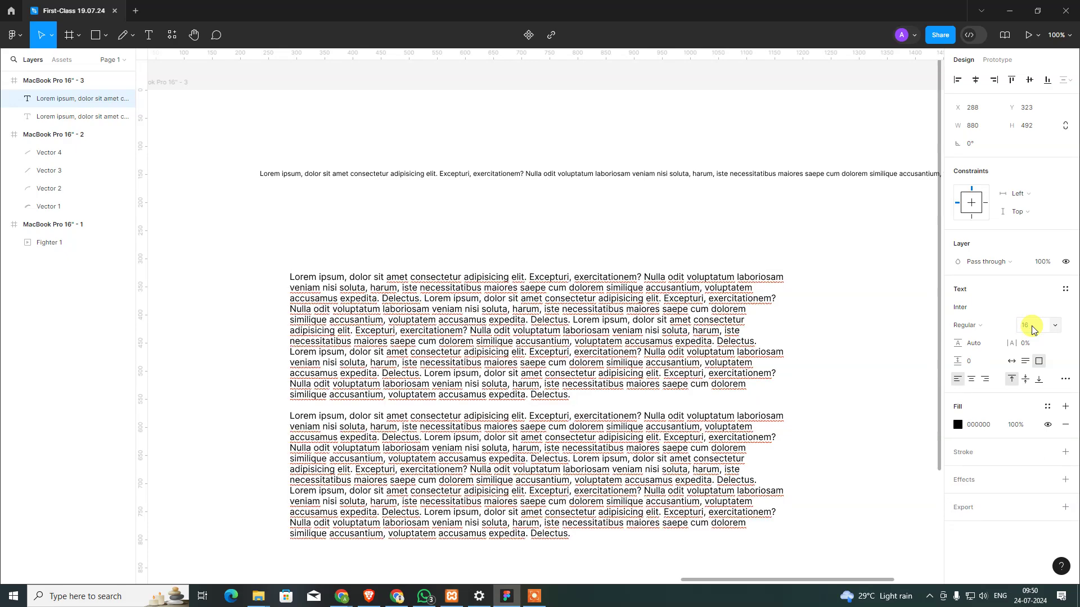
pyautogui.press('Escape')
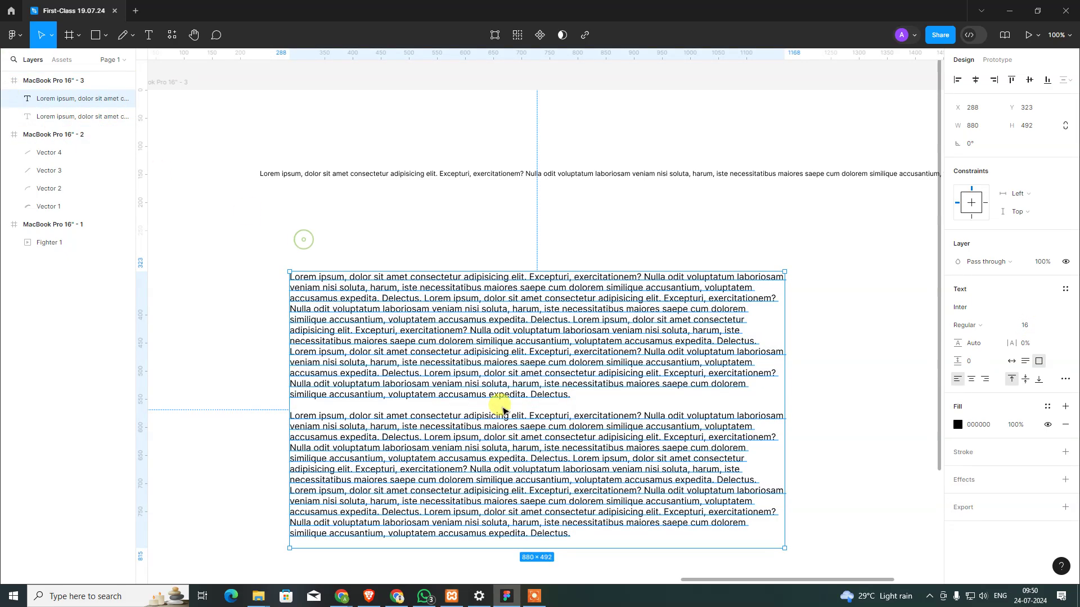
# - Move the text block to X 138, Y 254 and browse fonts without changing them
pyautogui.moveTo(497, 375); pyautogui.dragTo(445, 357)
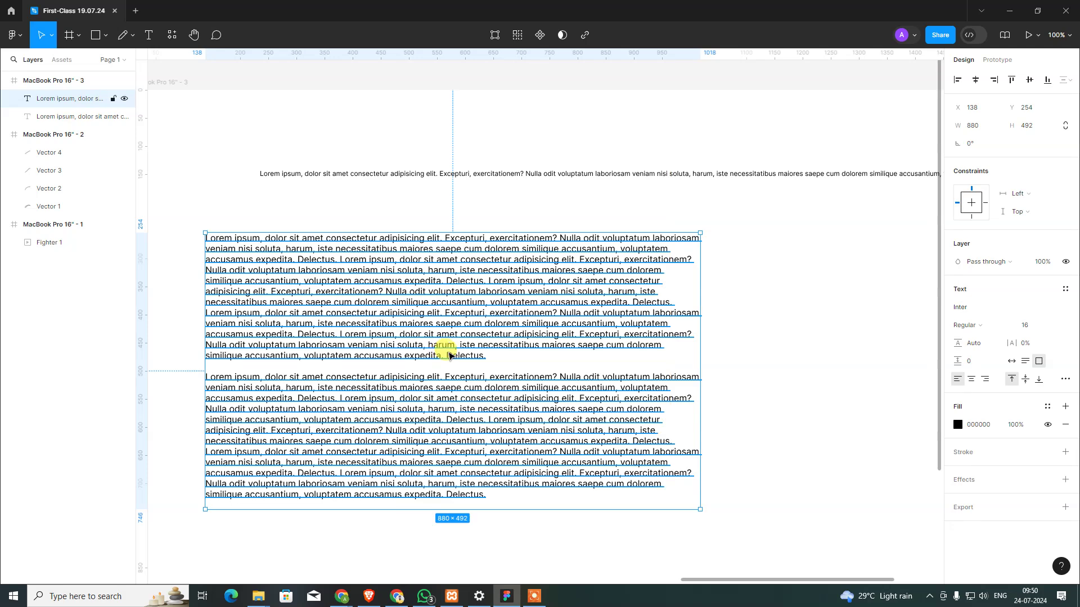
pyautogui.click(987, 310)
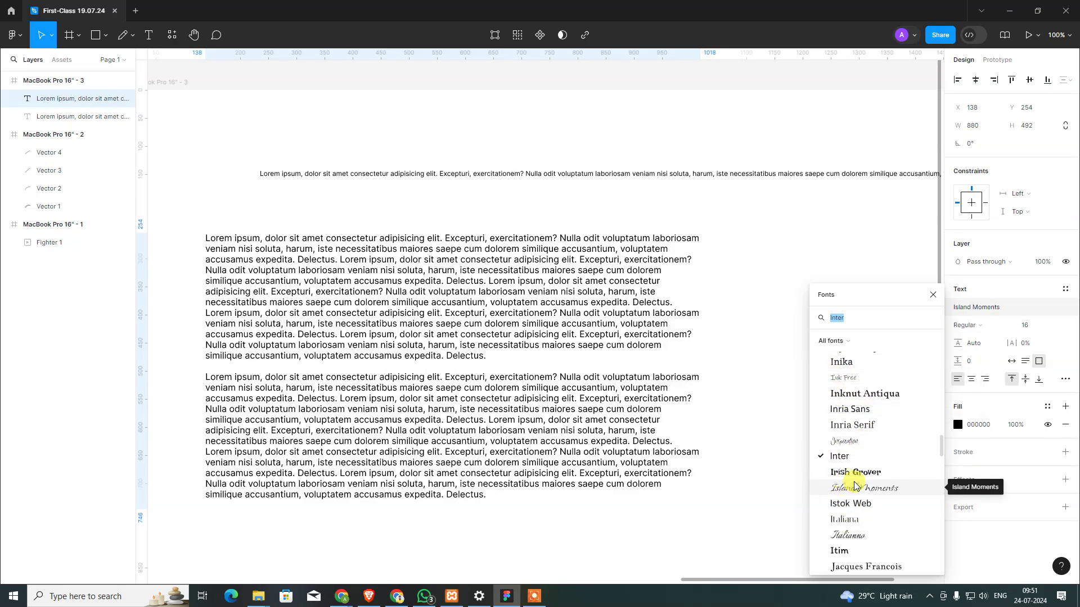
pyautogui.moveTo(942, 447); pyautogui.dragTo(942, 534)
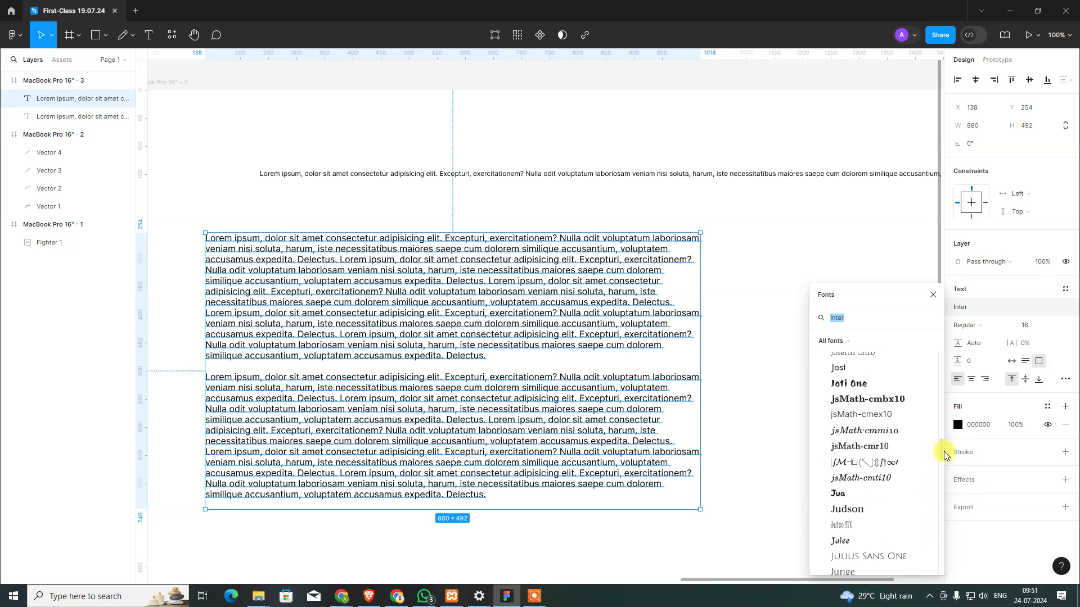
pyautogui.click(765, 253)
pyautogui.click(421, 282)
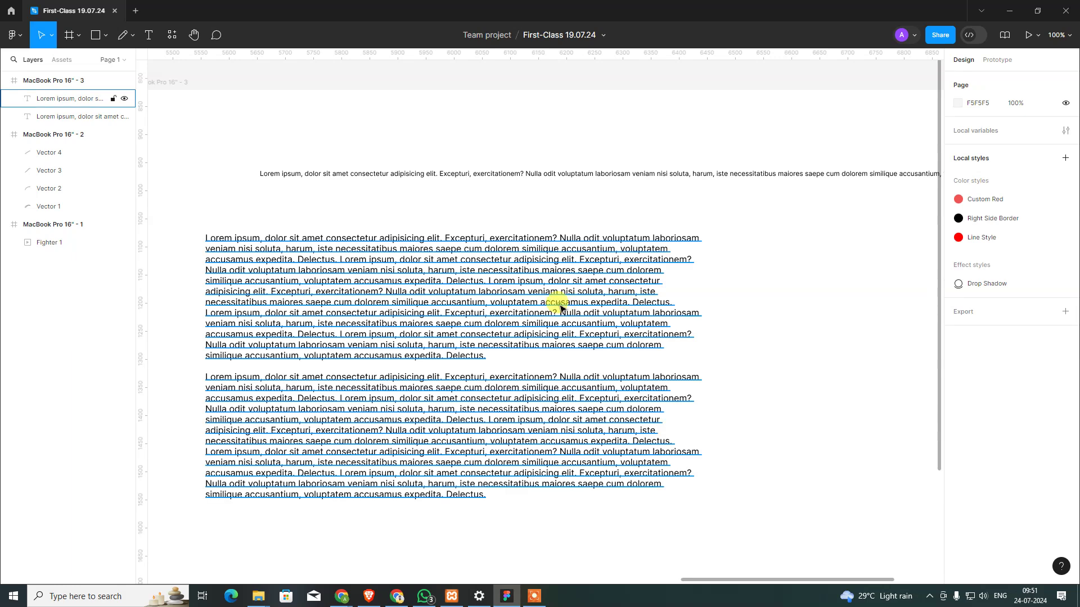
# - Preview font weights from Thin to Black Italic, keeping Inter Regular
pyautogui.click(989, 326)
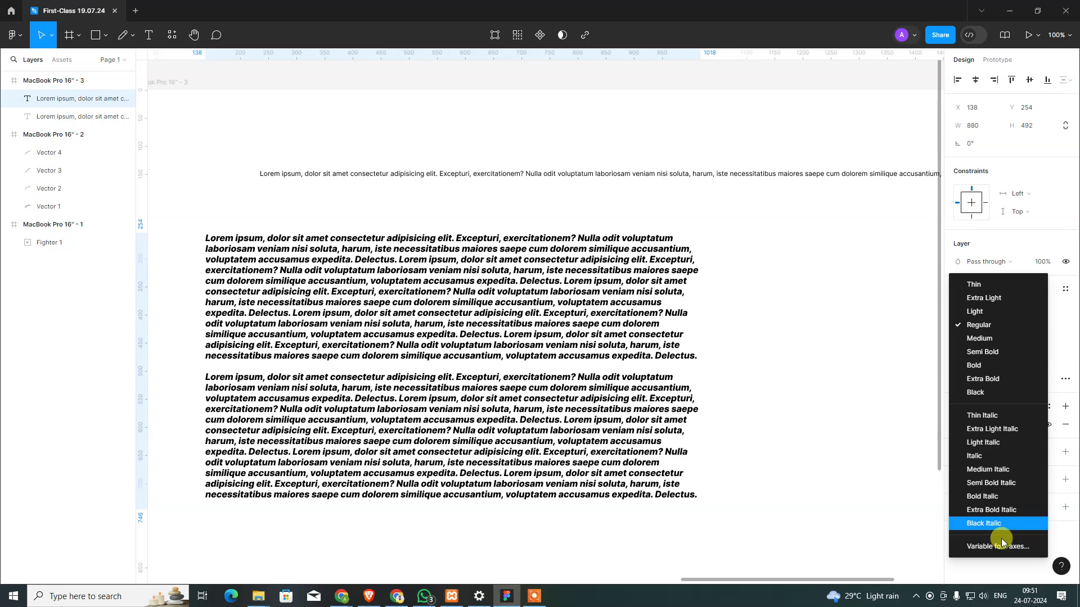
pyautogui.click(1021, 246)
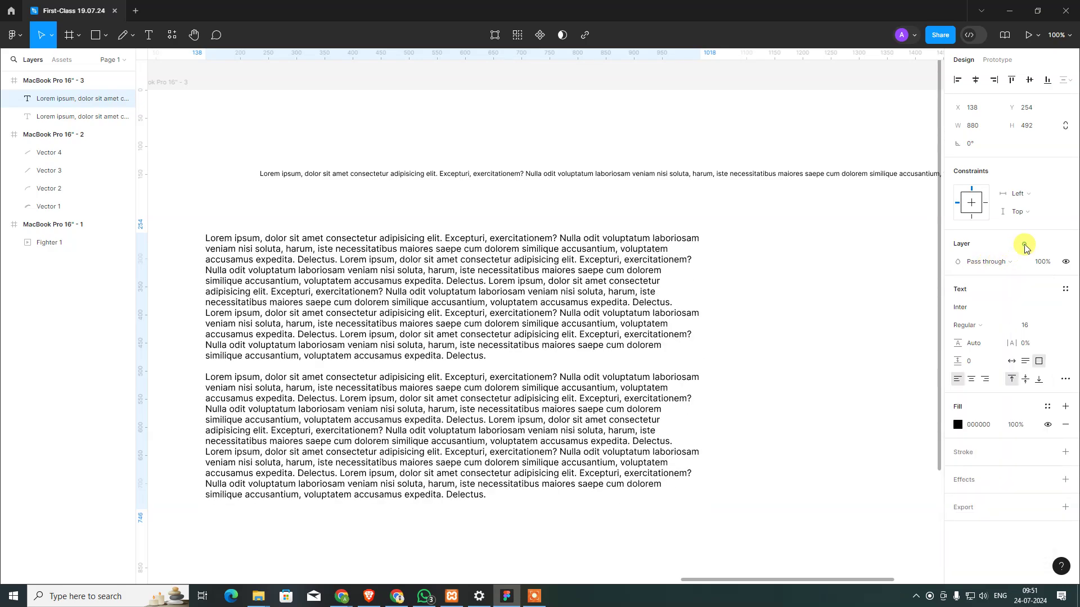
pyautogui.click(983, 318)
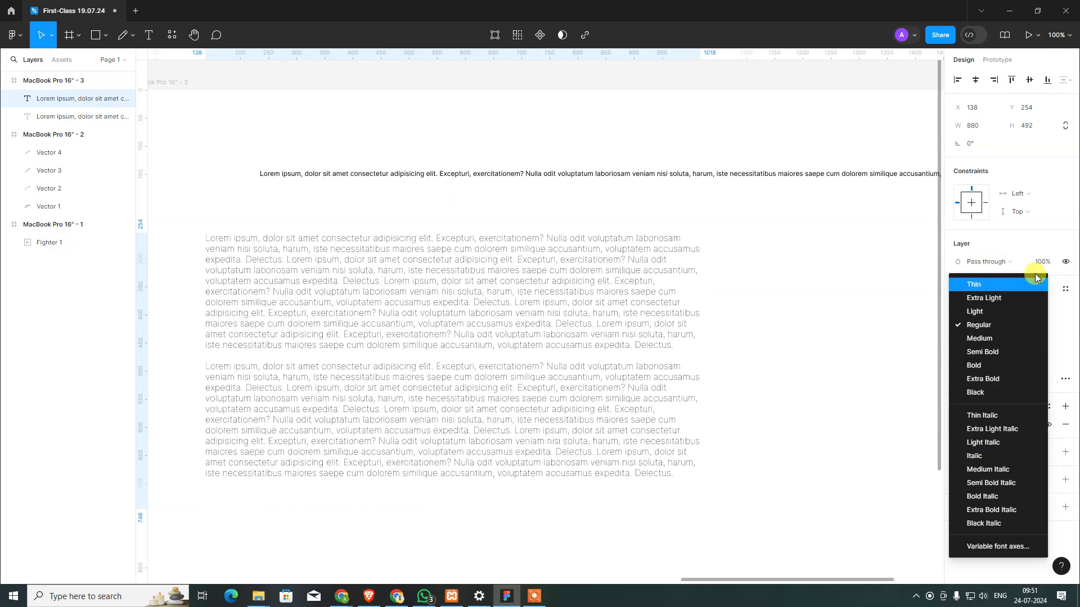
pyautogui.click(1008, 271)
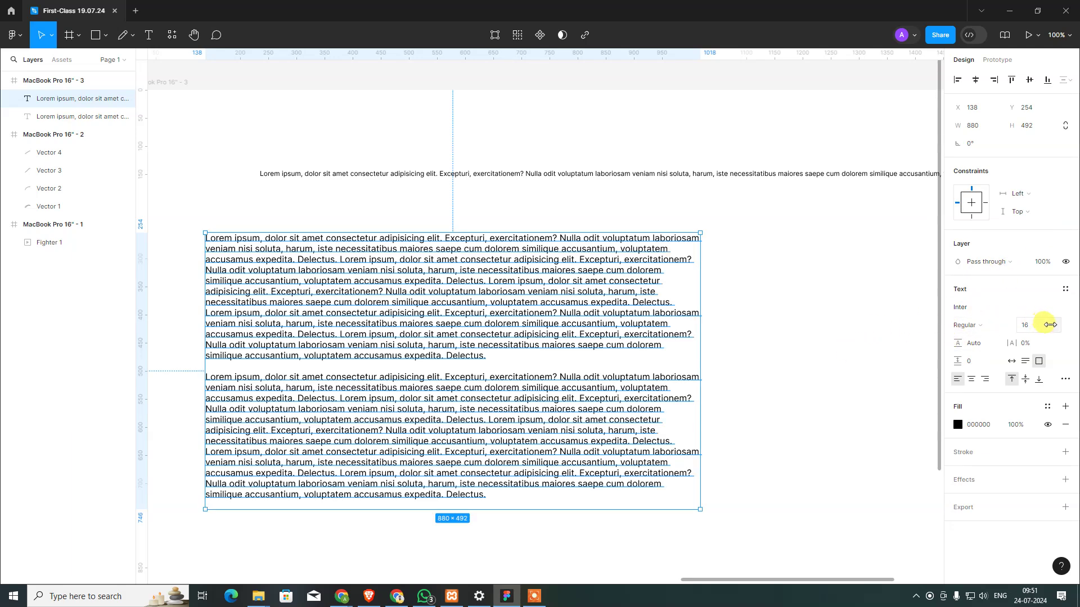
pyautogui.click(1034, 326)
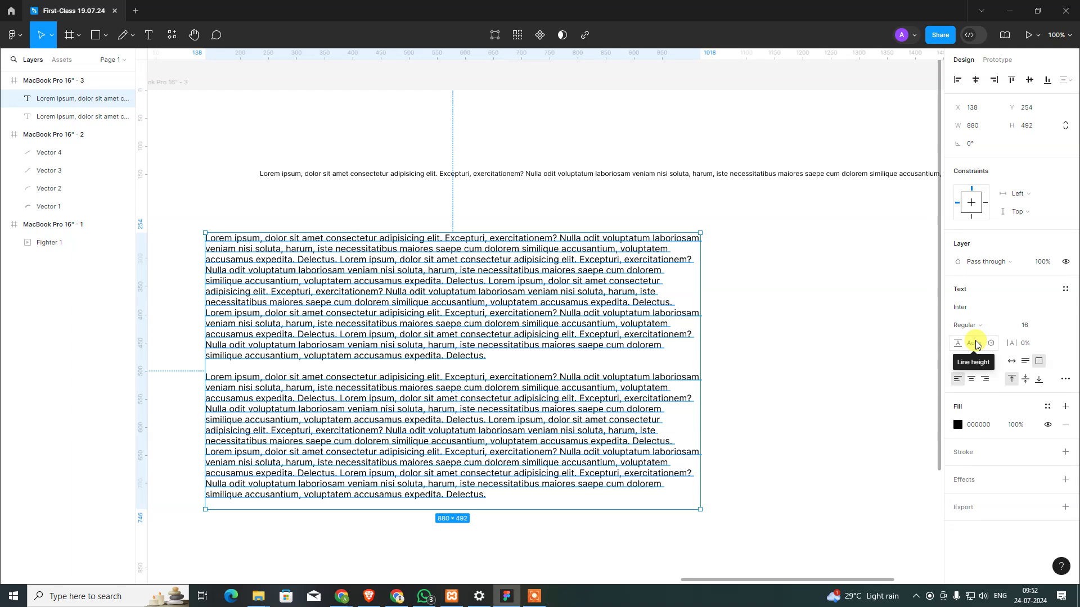
pyautogui.click(975, 343)
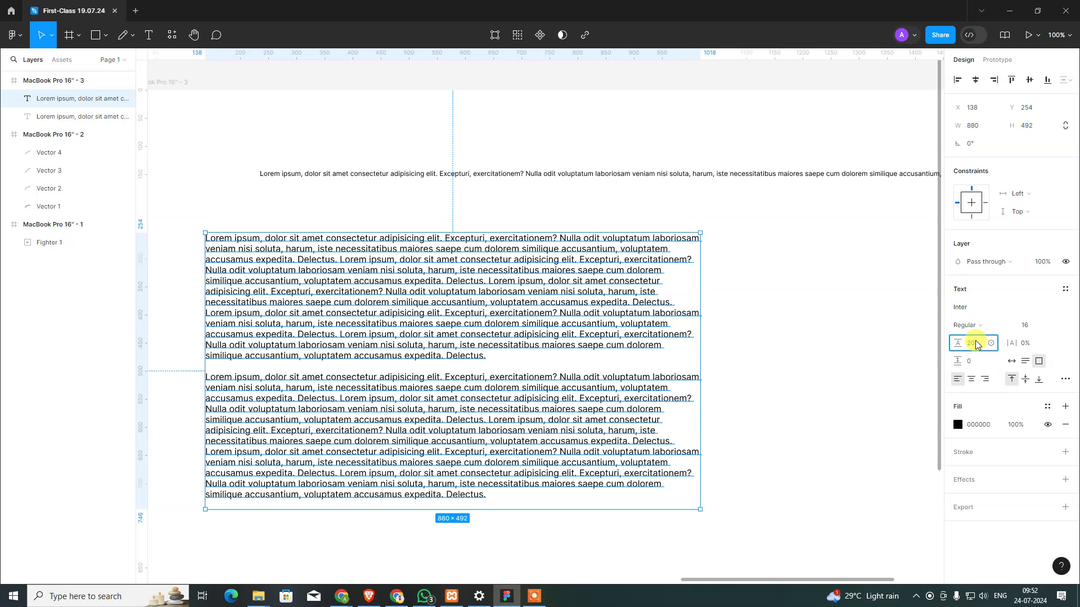
pyautogui.press('Return')
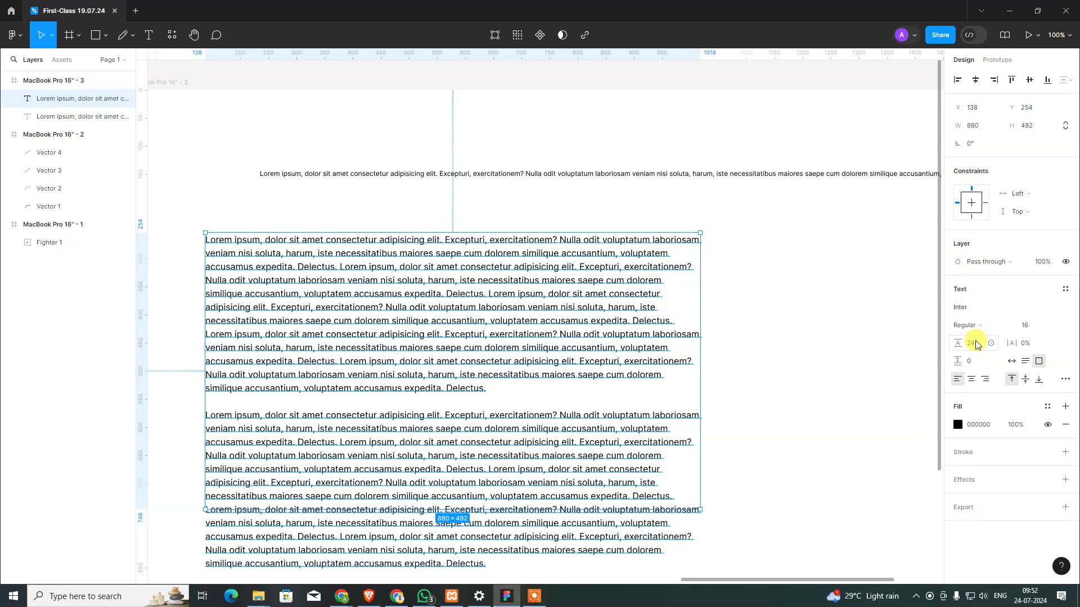
pyautogui.hotkey('ctrl', 'z')
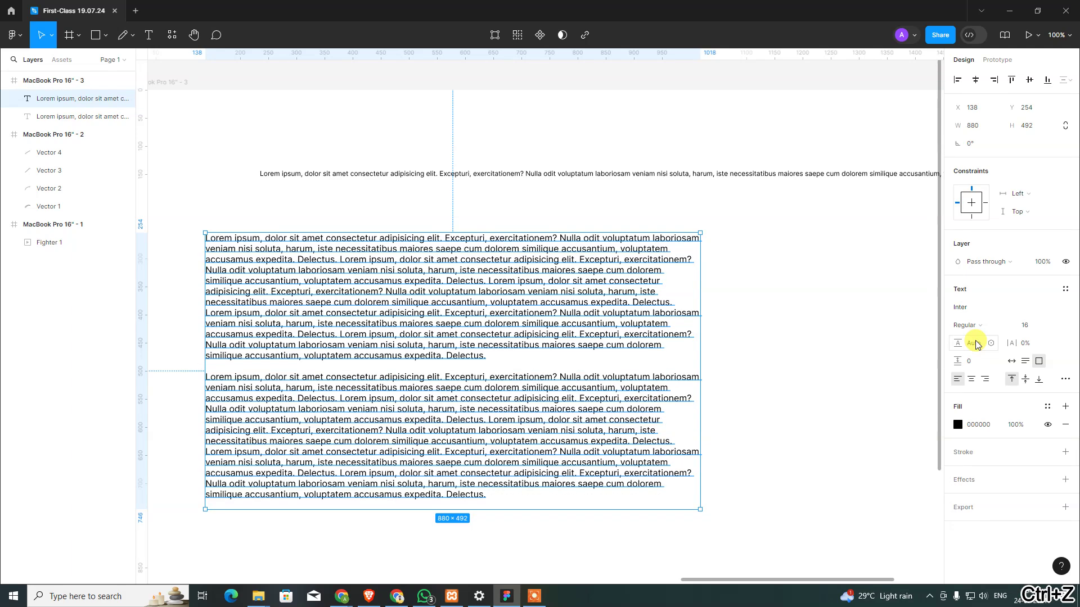
pyautogui.click(1023, 345)
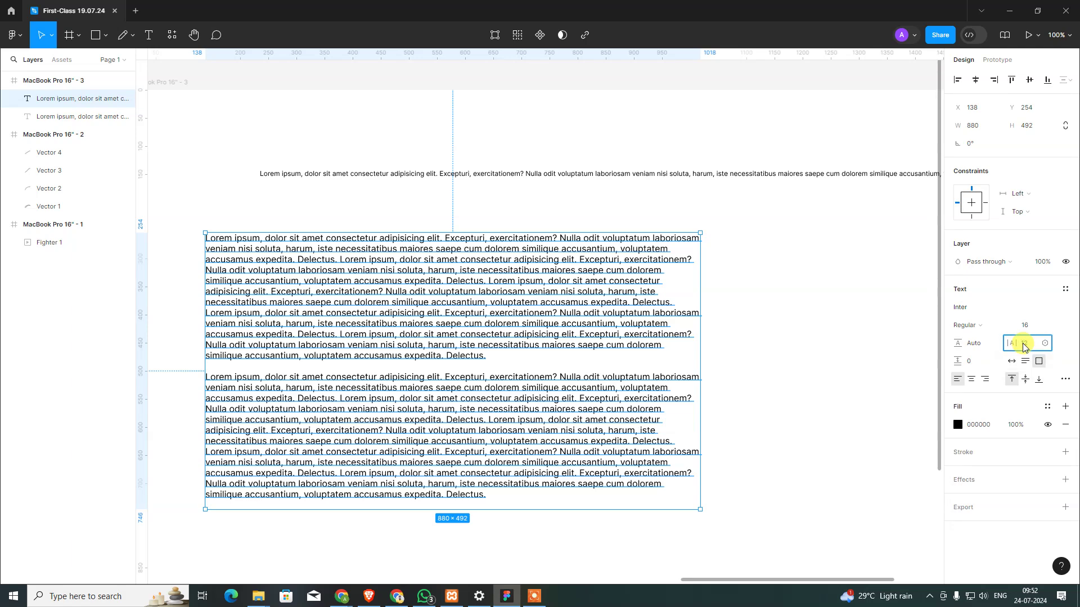
pyautogui.write('12')
pyautogui.press('Return')
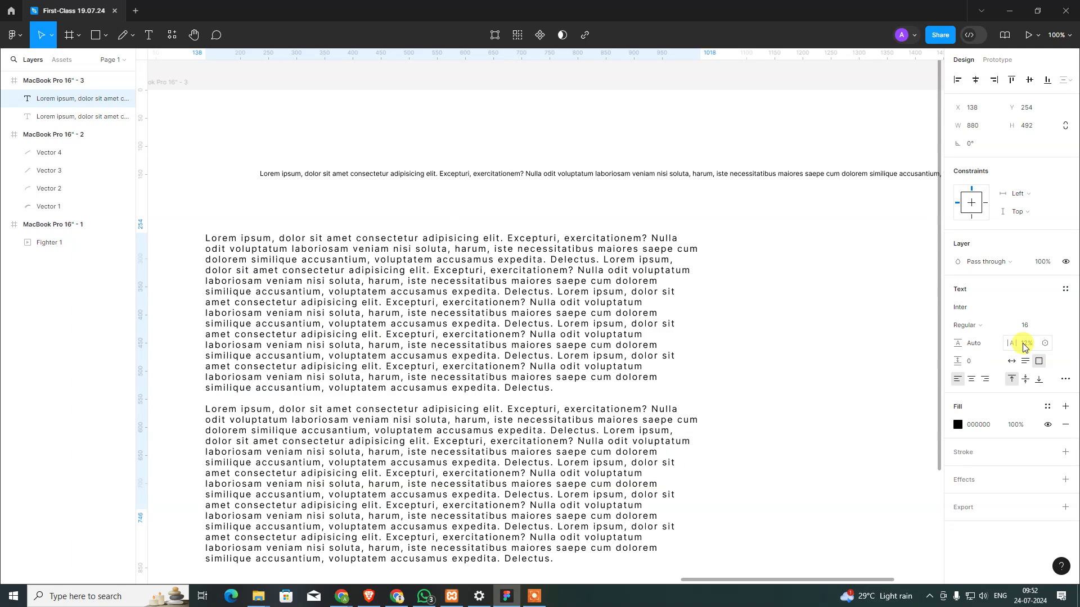
pyautogui.hotkey('ctrl', 'z')
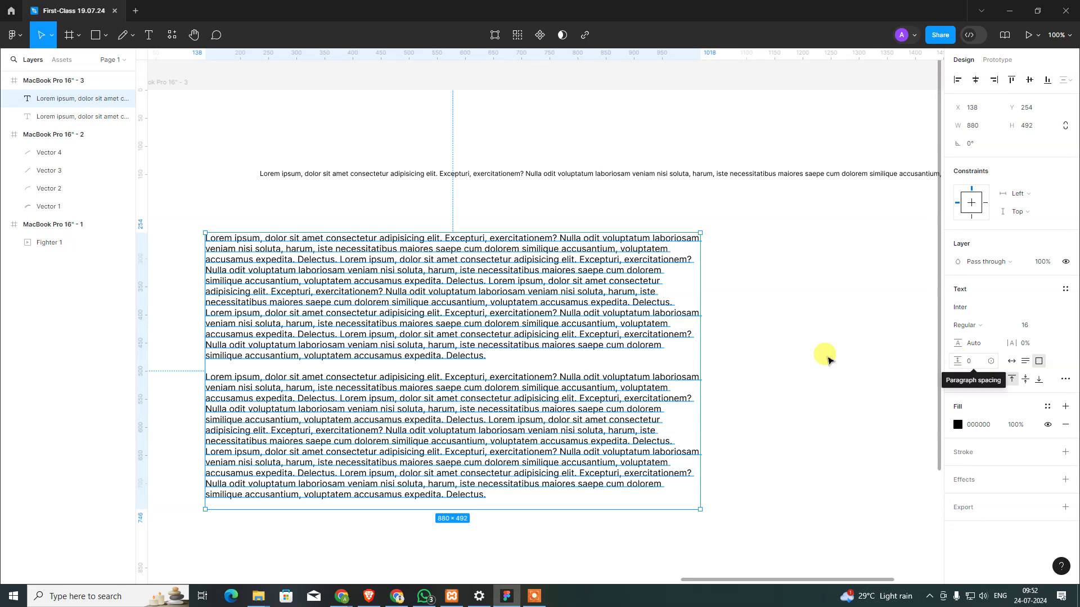
# - Remove the blank line between the two lorem ipsum paragraphs
pyautogui.doubleClick(490, 356)
pyautogui.click(489, 356)
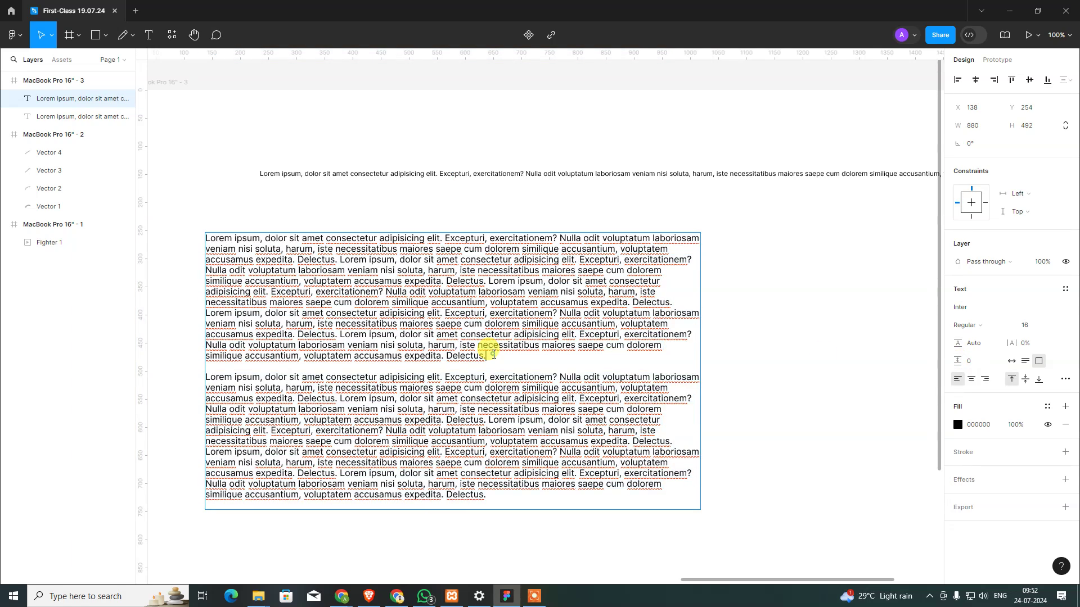
pyautogui.press('Delete')
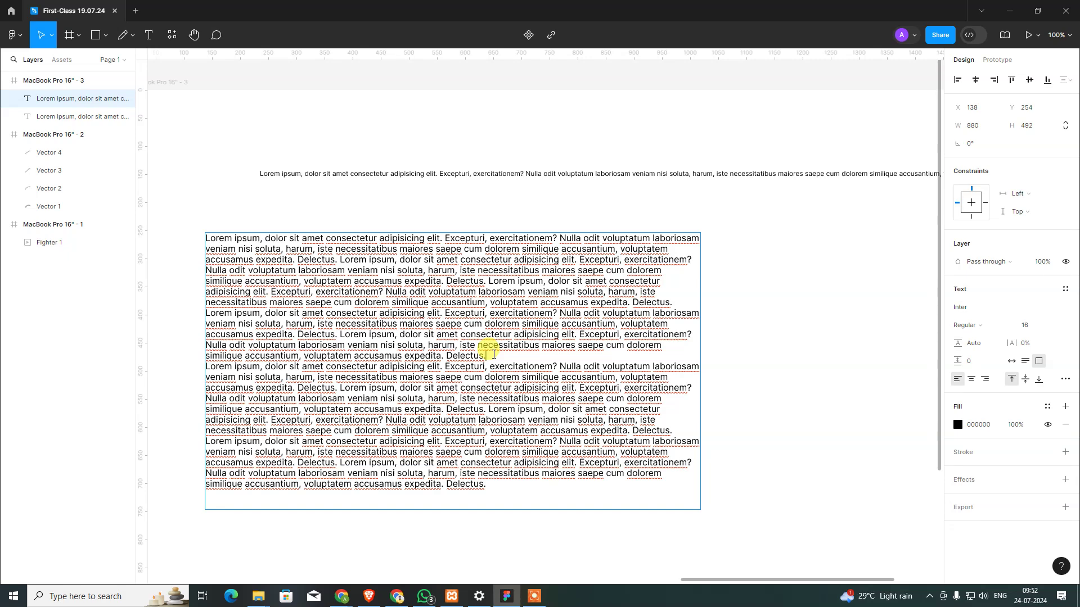
pyautogui.press('Return')
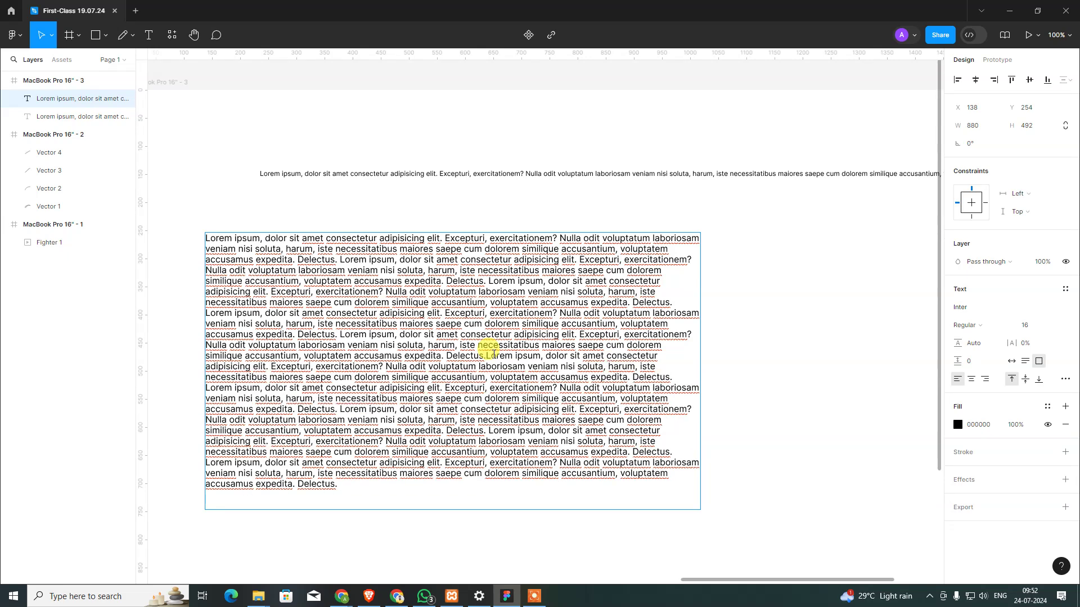
pyautogui.press('Delete')
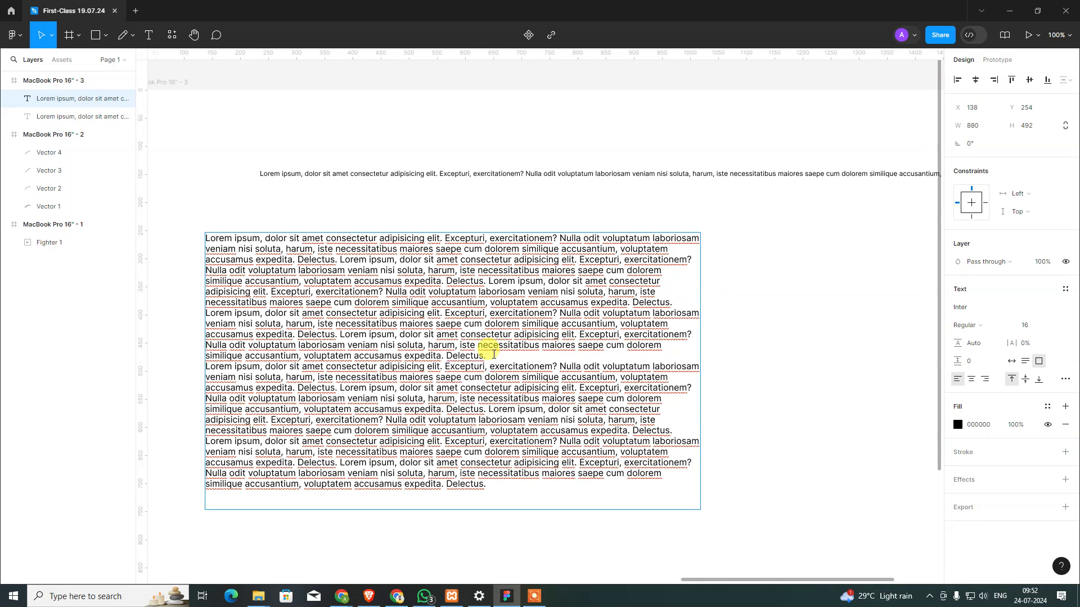
# - Set the spacing between the paragraphs to 30
pyautogui.click(970, 361)
pyautogui.write('30p')
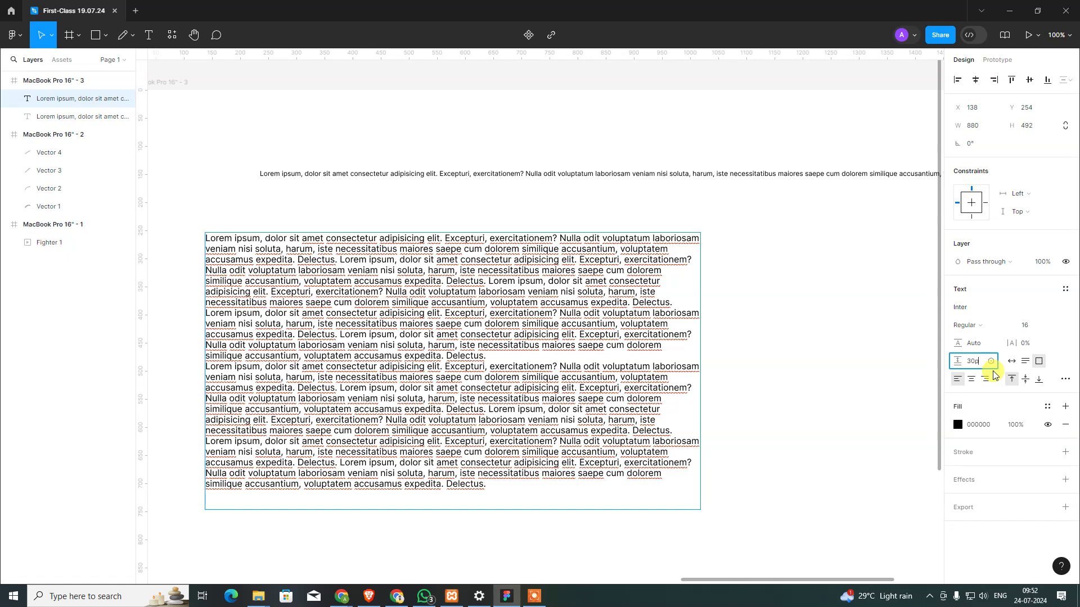
pyautogui.write('x')
pyautogui.press('Return')
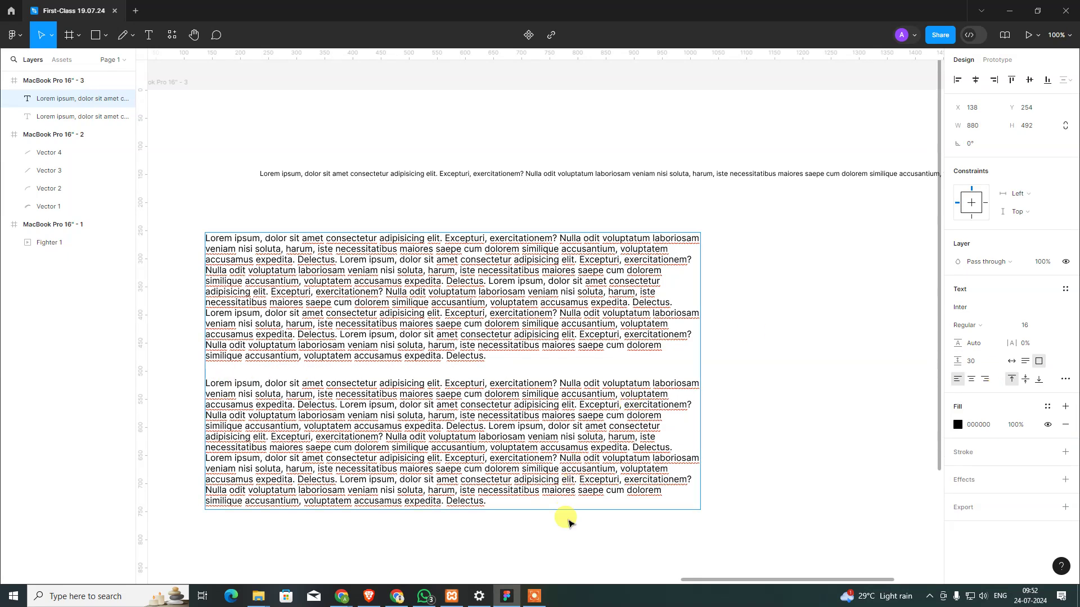
# - Try auto-width resizing, then undo and make the text box a fixed 880×492 size
pyautogui.click(1011, 362)
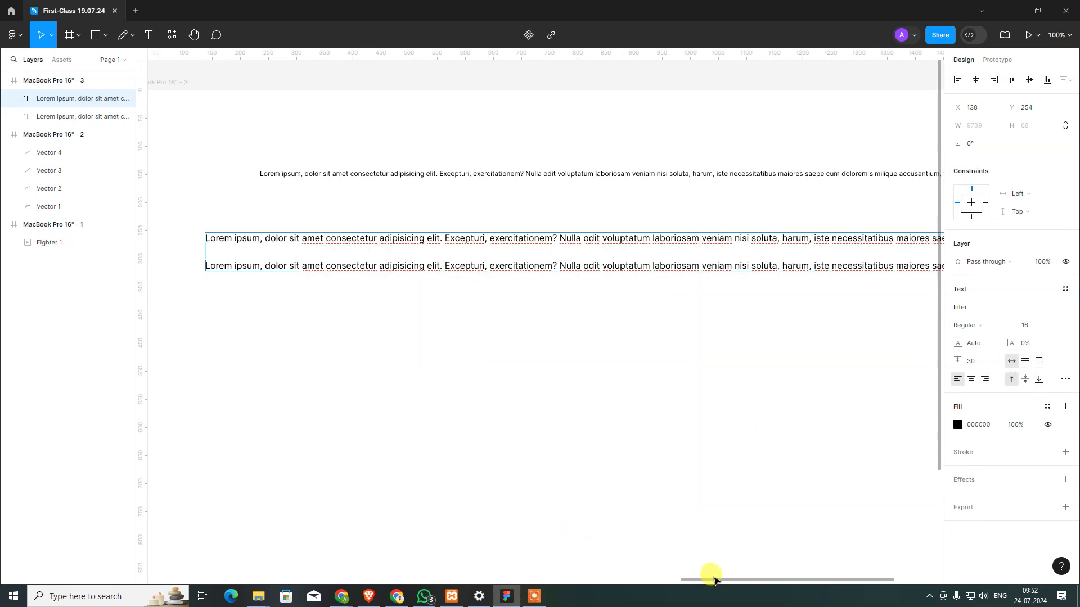
pyautogui.moveTo(713, 578)
pyautogui.mouseDown()
pyautogui.moveTo(818, 588)
pyautogui.moveTo(575, 575)
pyautogui.moveTo(734, 571)
pyautogui.mouseUp()
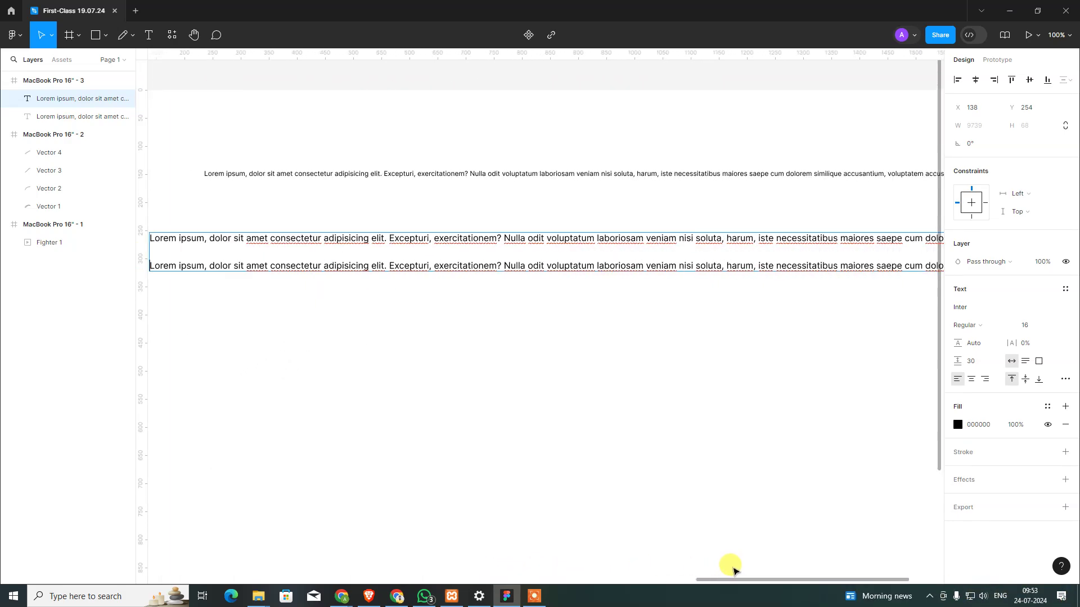
pyautogui.hotkey('ctrl', 'z')
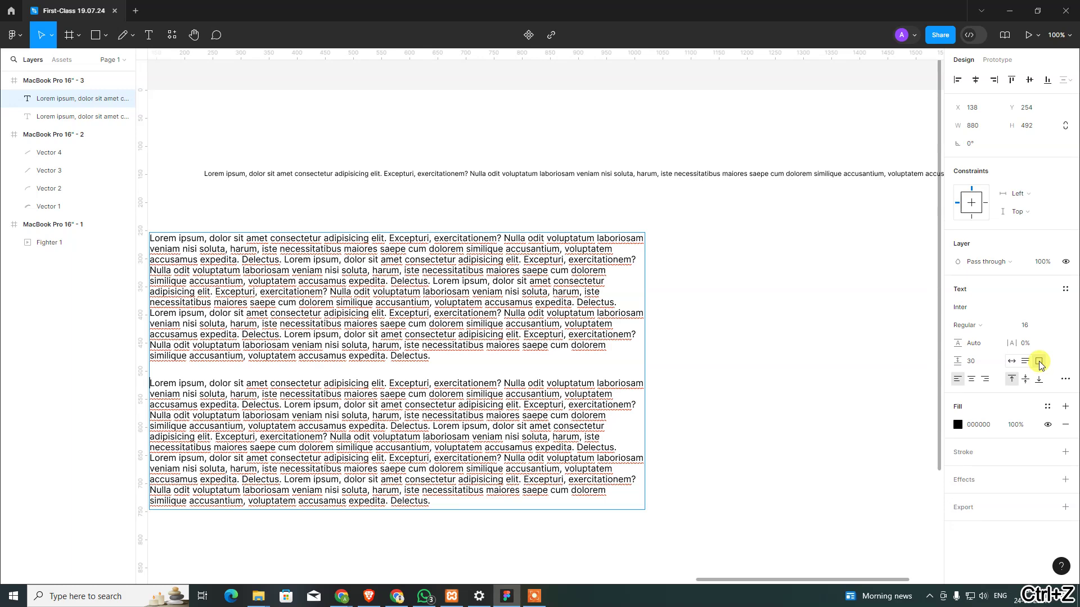
pyautogui.click(1038, 361)
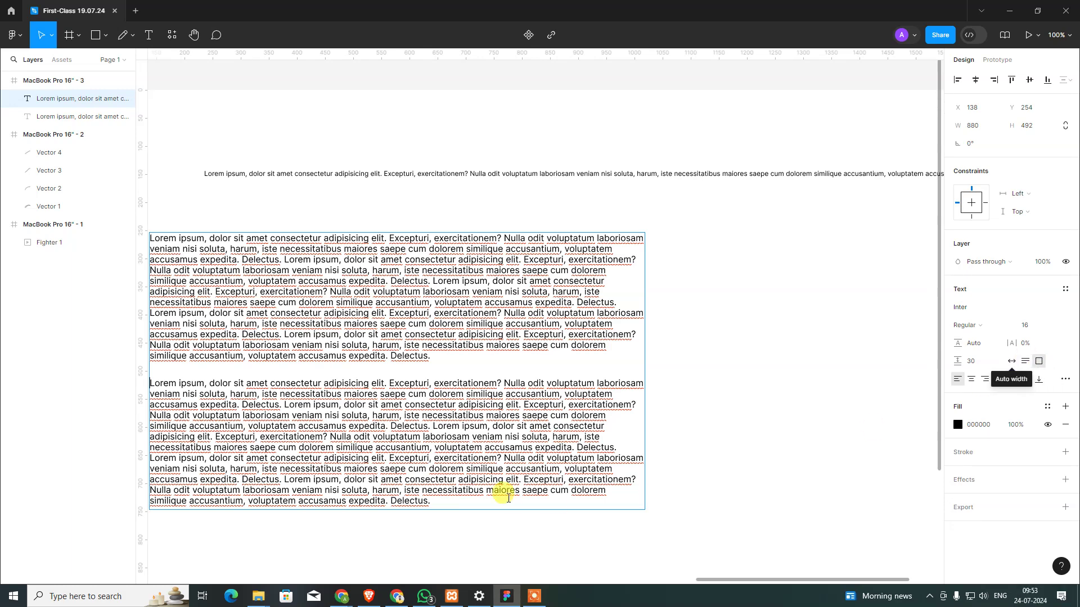
# - Re-enter the paragraph text with the caret inside it
pyautogui.hscroll(-3, 371, 410)
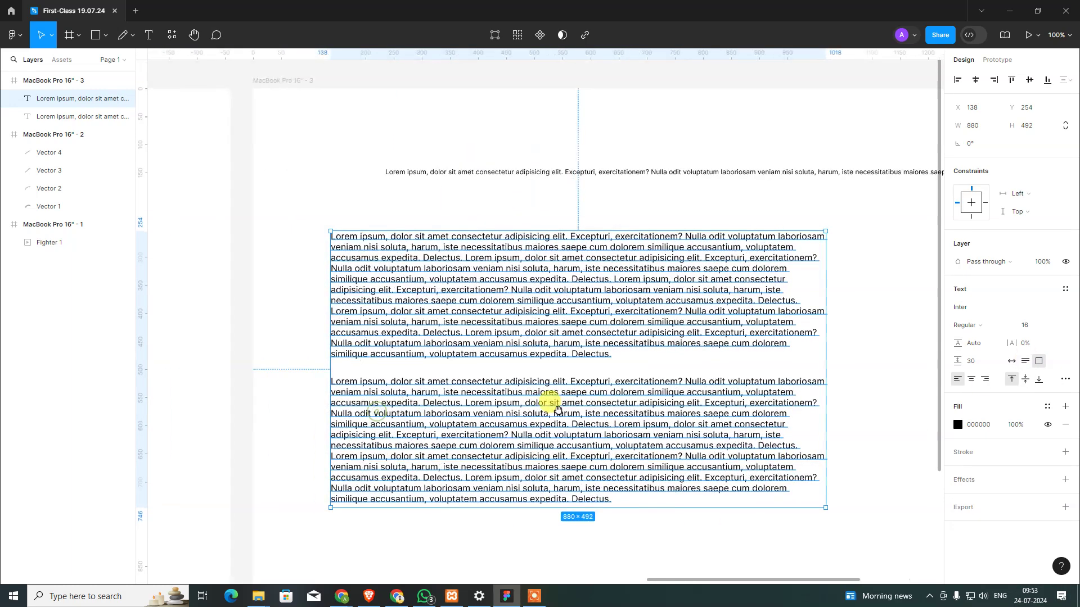
pyautogui.press('Escape')
pyautogui.doubleClick(627, 383)
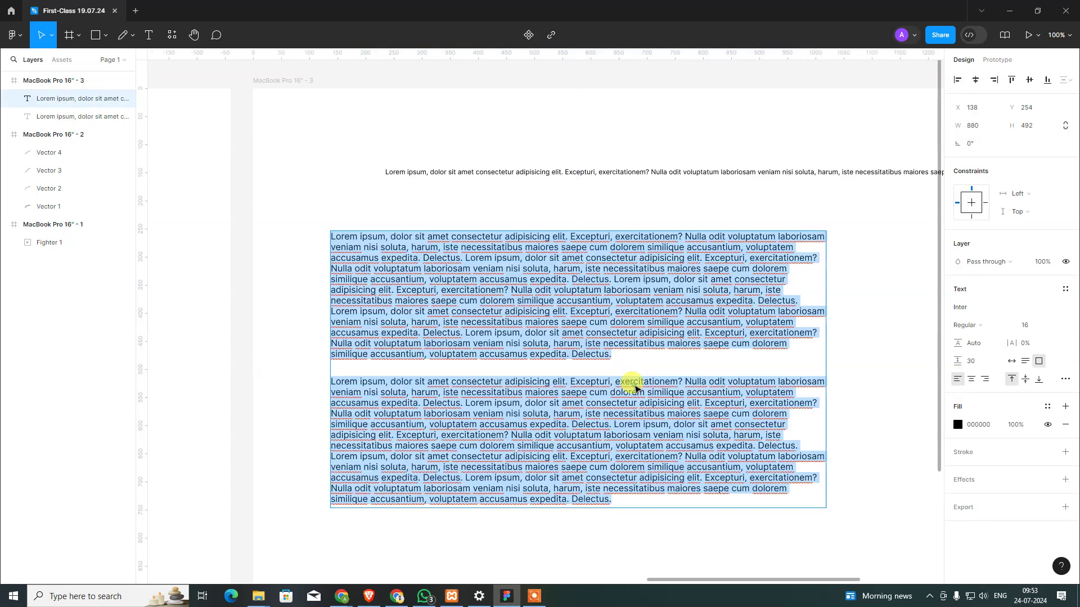
pyautogui.click(709, 411)
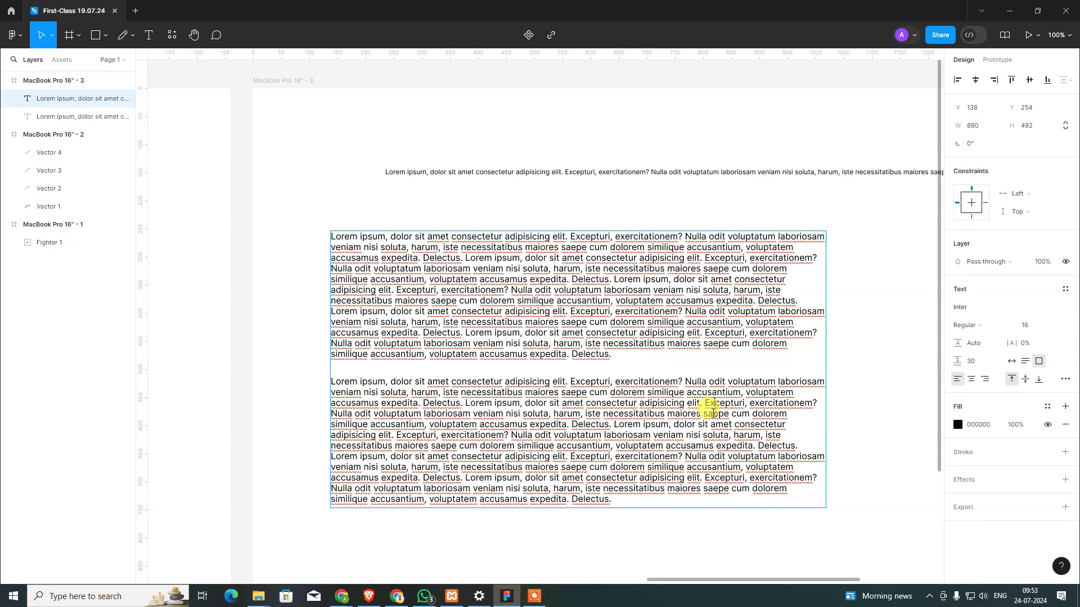
# - Copy the second paragraph and paste a third copy after the final 'Delectus.'
pyautogui.hotkey('ctrl', 'Up')
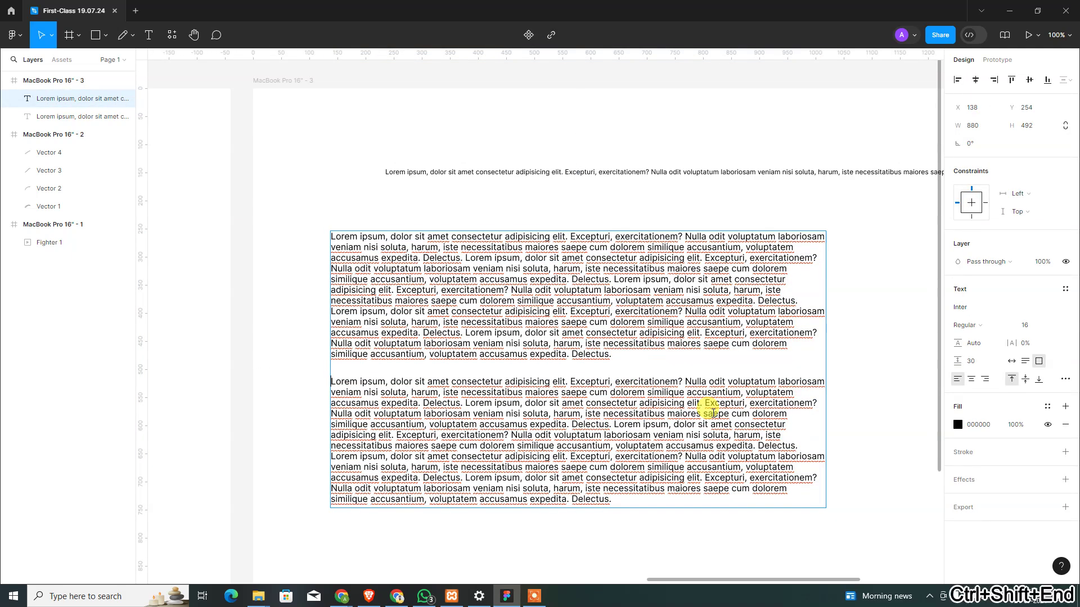
pyautogui.hotkey('ctrl', 'shift', 'Down')
pyautogui.hotkey('ctrl', 'c')
pyautogui.press('Right')
pyautogui.hotkey('ctrl', 'v')
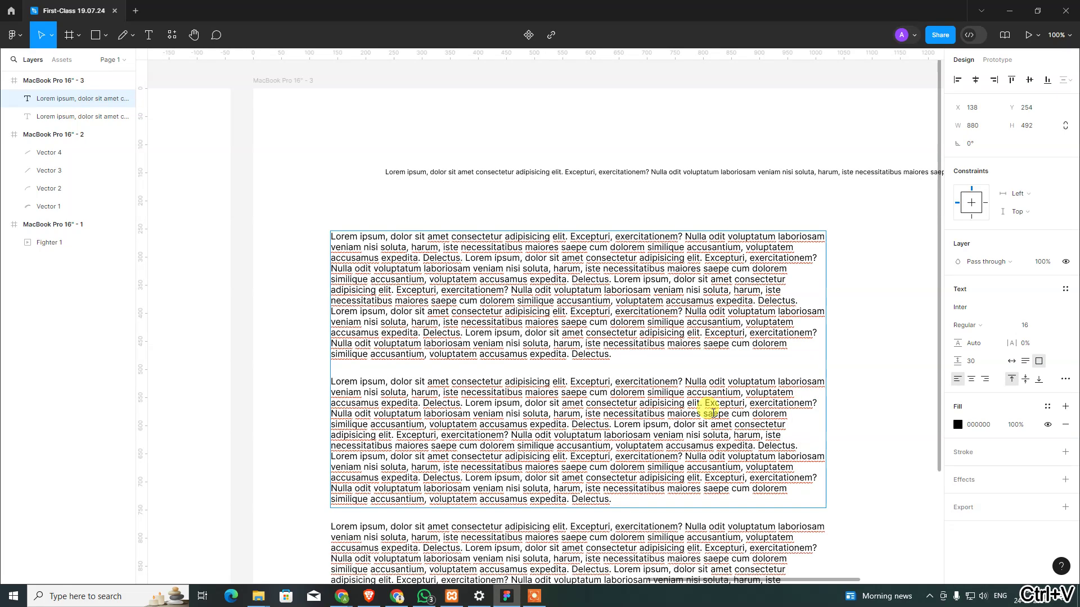
pyautogui.scroll(-2, 731, 518)
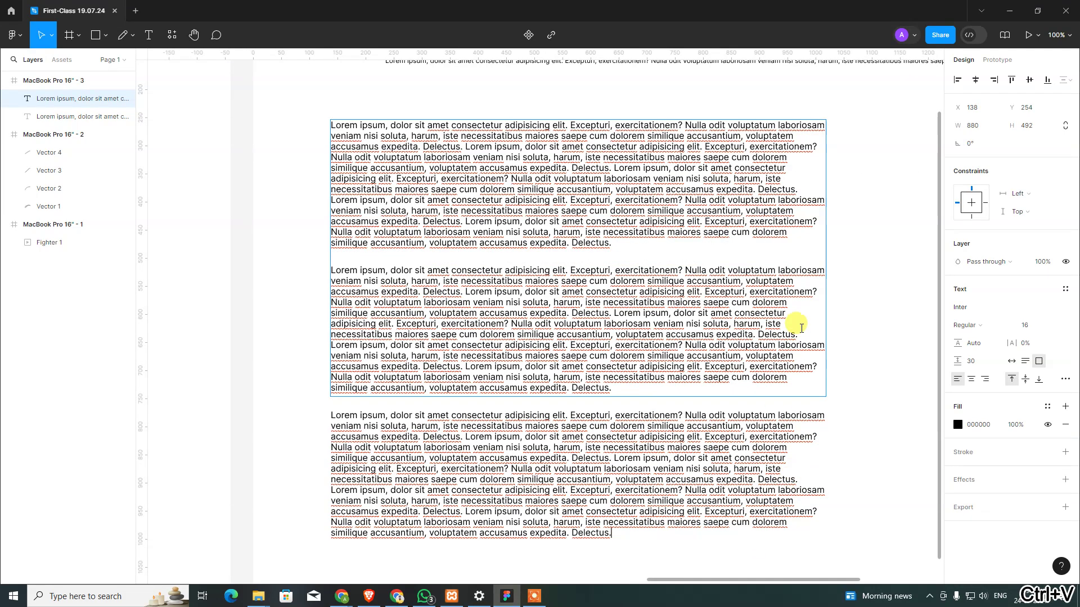
pyautogui.press('Escape')
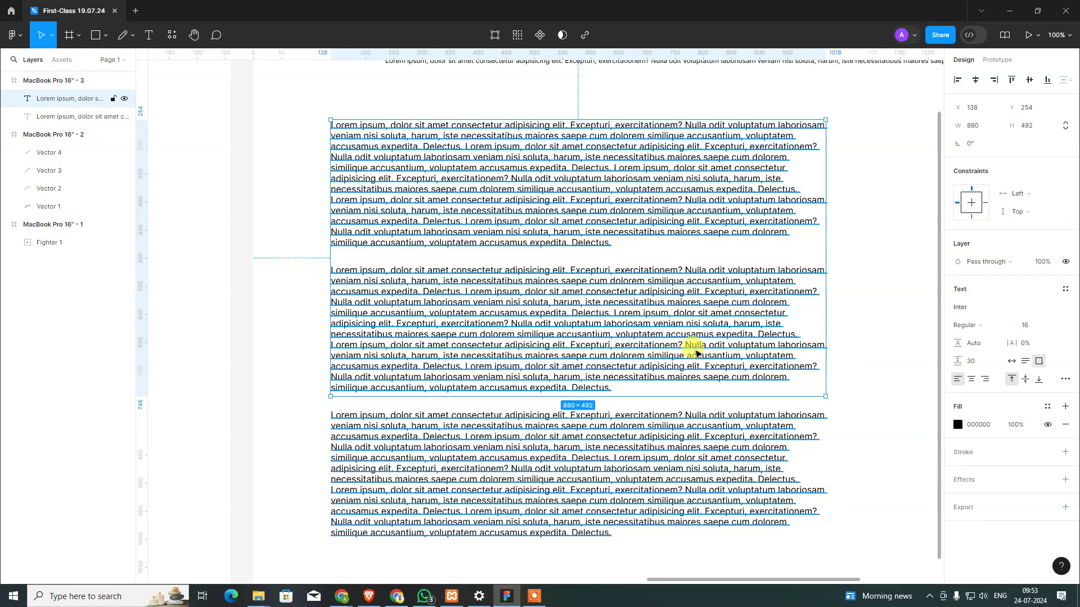
# - Make the text box auto height (880×744), trying center alignment before returning to left
pyautogui.click(1026, 361)
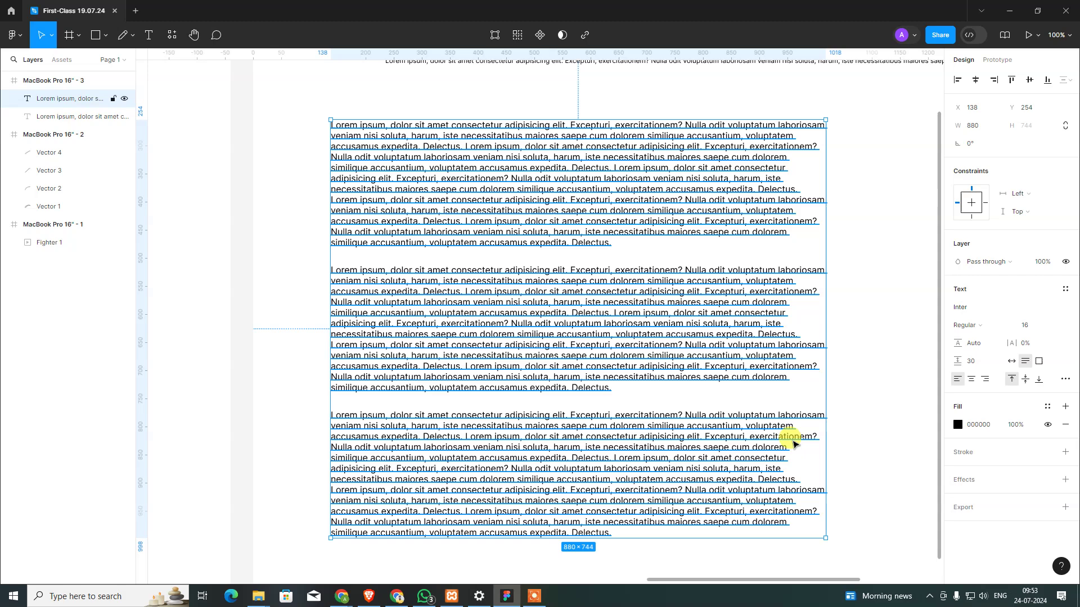
pyautogui.click(971, 380)
pyautogui.click(957, 380)
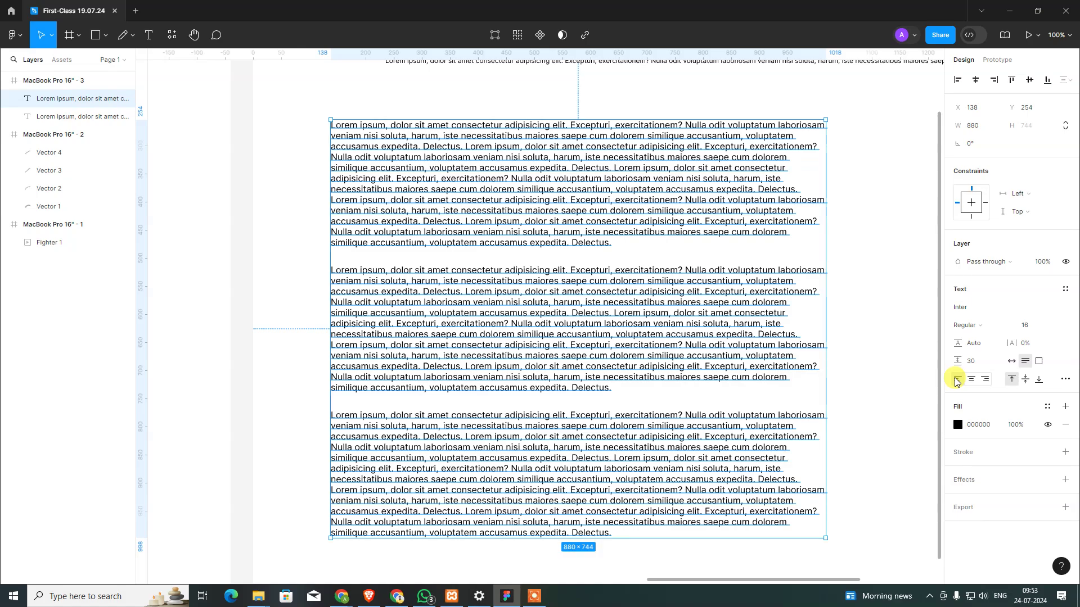
# - Copy the sentence 'Lorem ipsum, dolor sit amet consectetur adipisicing elit.' from the single-line text
pyautogui.click(869, 338)
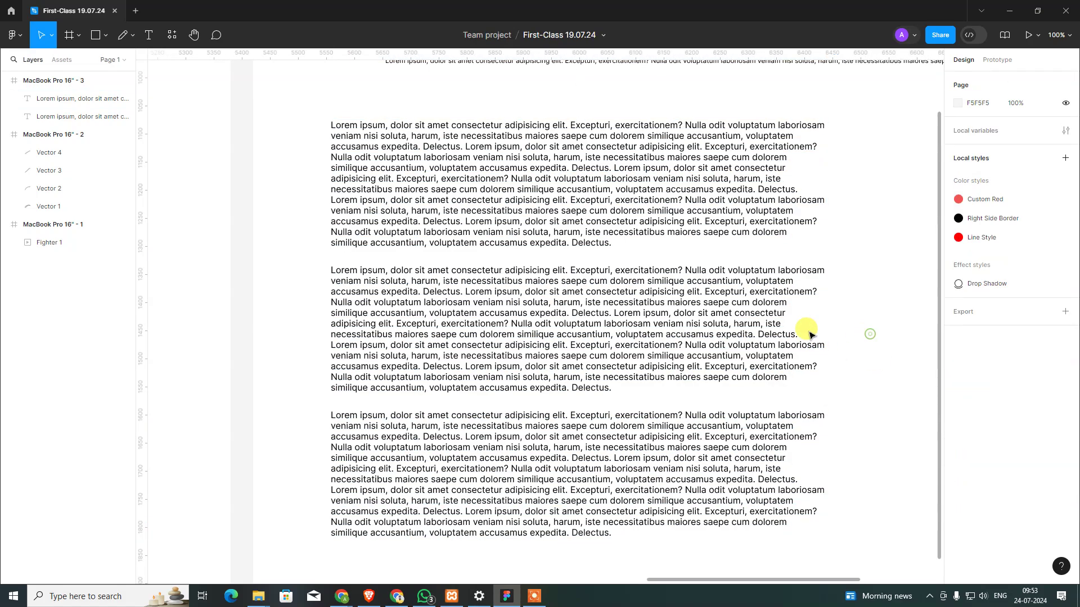
pyautogui.moveTo(560, 181); pyautogui.dragTo(404, 234)
pyautogui.scroll(5, 404, 234)
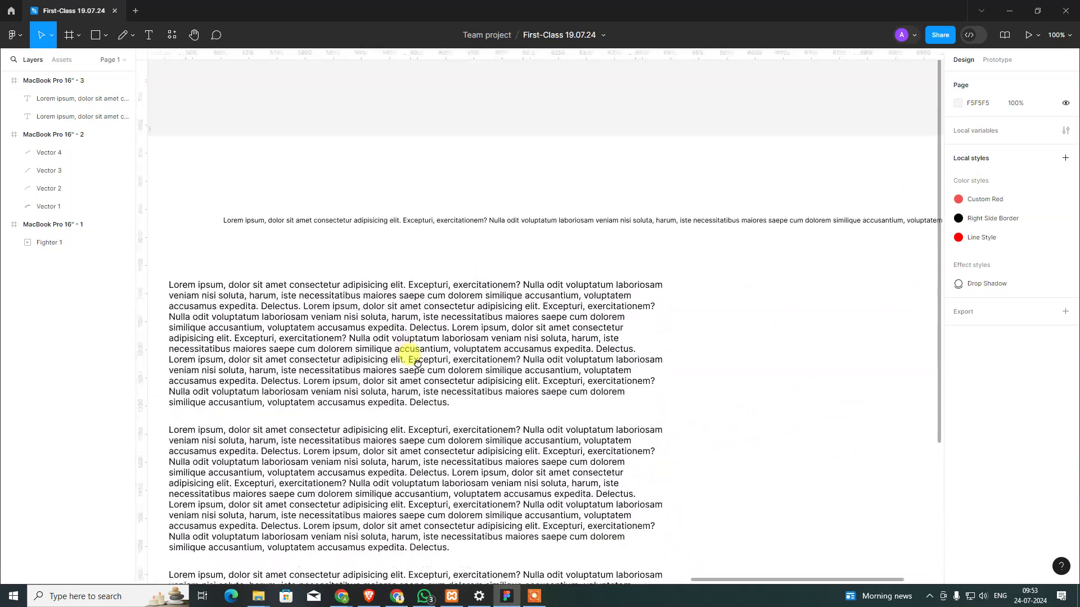
pyautogui.click(421, 265)
pyautogui.doubleClick(421, 265)
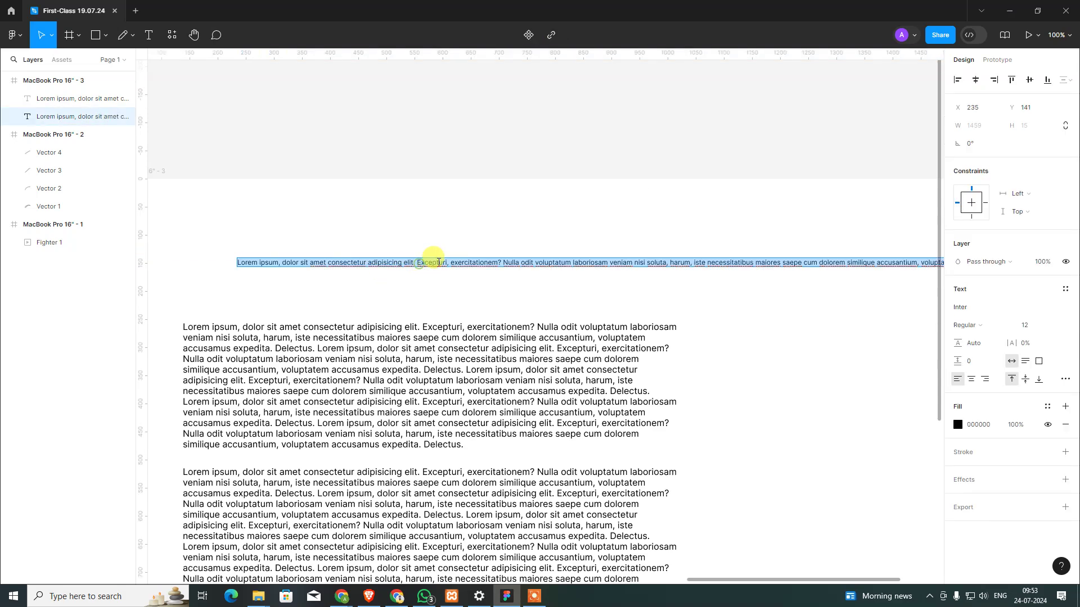
pyautogui.click(456, 263)
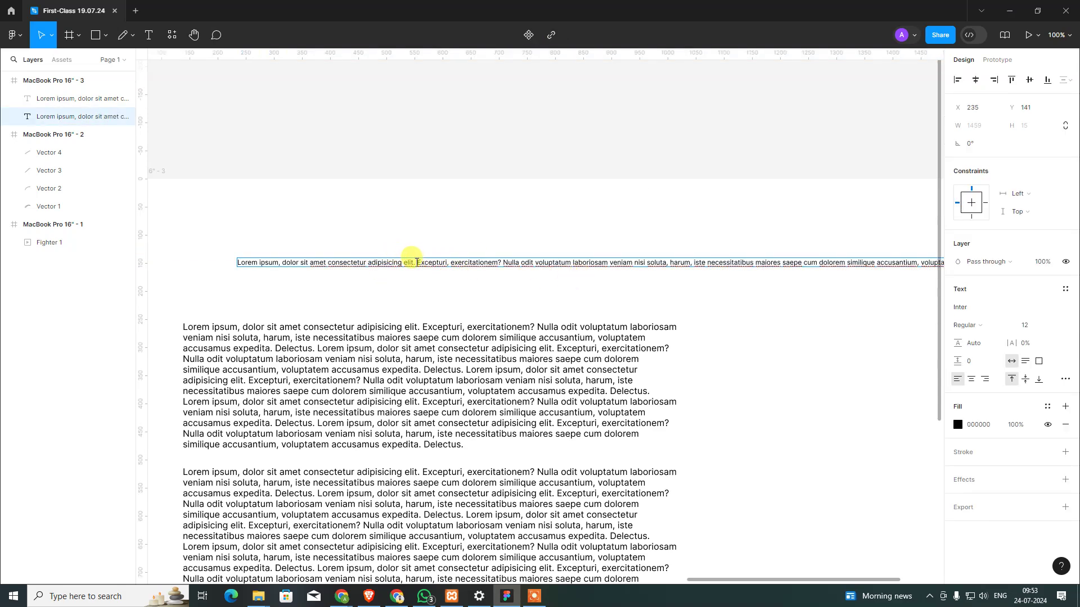
pyautogui.moveTo(415, 262); pyautogui.dragTo(225, 263)
pyautogui.hotkey('ctrl', 'c')
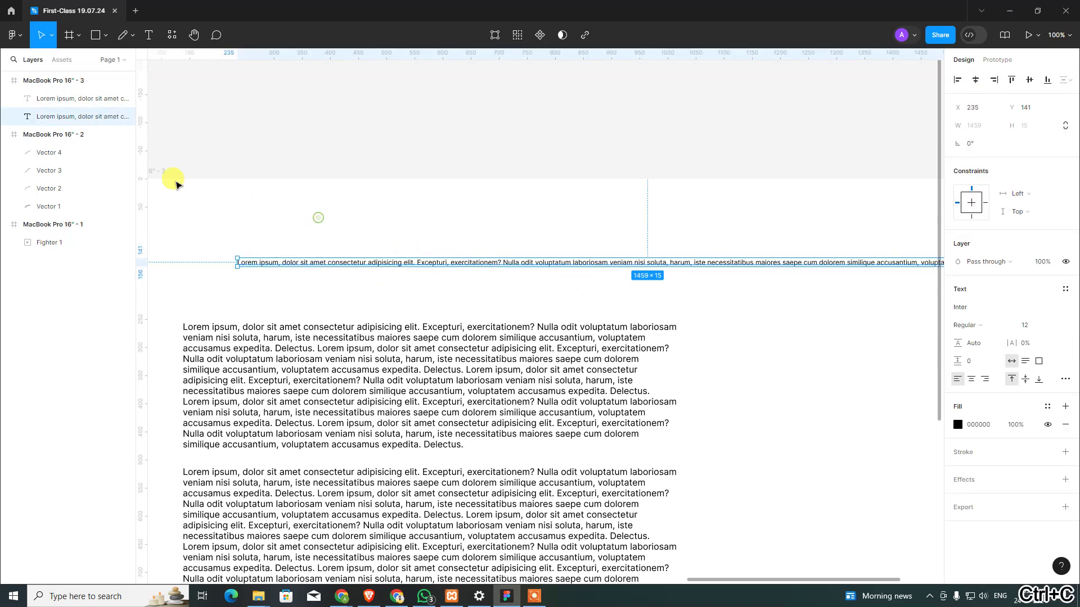
# - Draw a new text box right of the paragraphs and paste the sentence into it
pyautogui.click(148, 35)
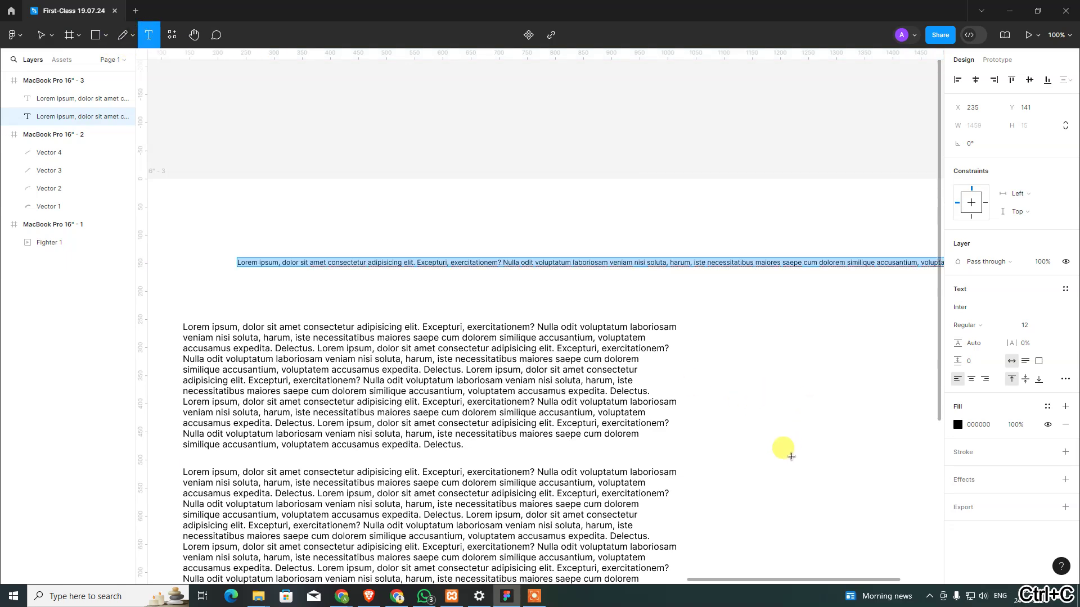
pyautogui.scroll(-1, 760, 506)
pyautogui.moveTo(749, 579); pyautogui.dragTo(794, 581)
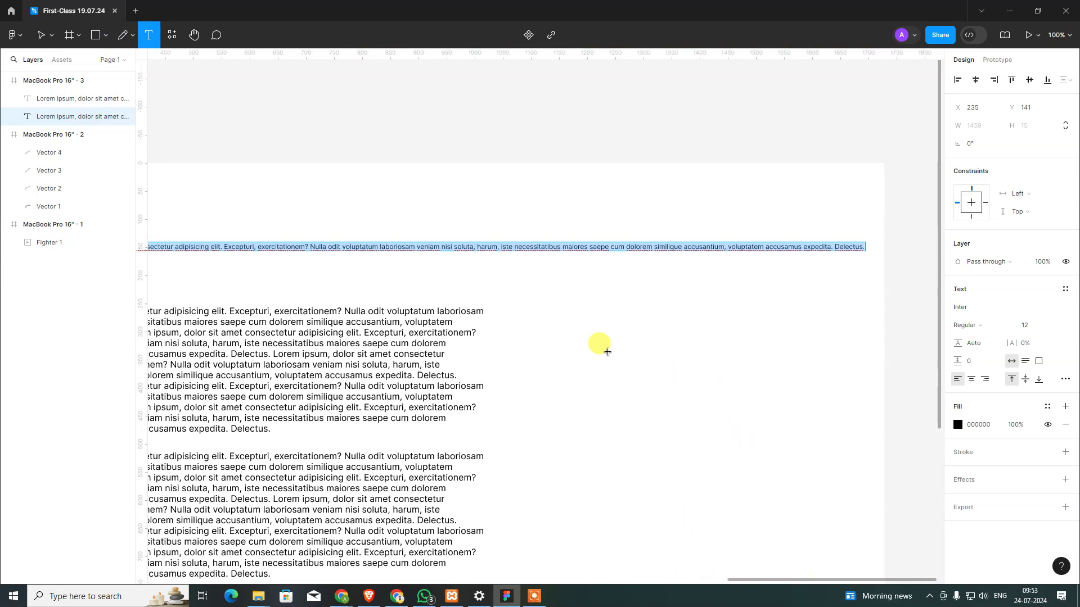
pyautogui.moveTo(578, 322); pyautogui.dragTo(817, 523)
pyautogui.hotkey('ctrl', 'v')
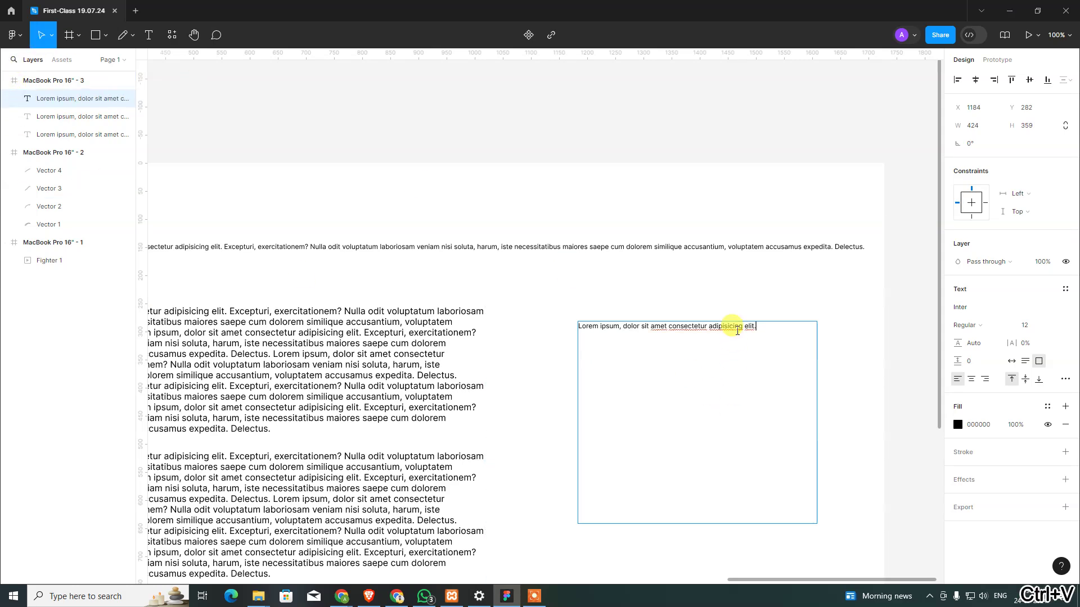
pyautogui.press('Escape')
pyautogui.press('Escape')
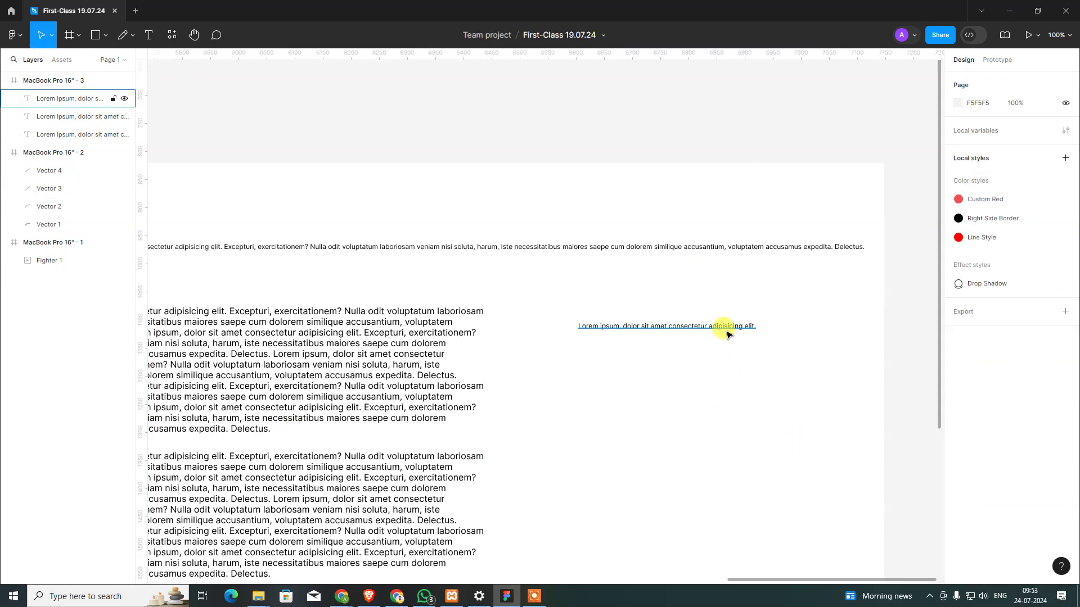
# - Try middle and bottom alignment on the sentence box, return to top, and show advanced type settings
pyautogui.click(722, 325)
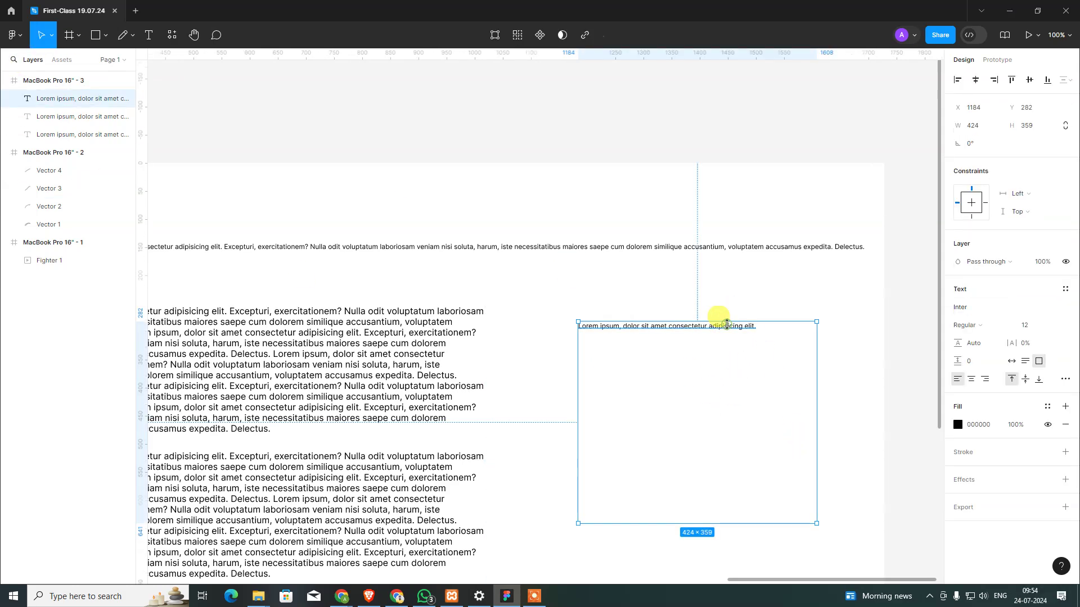
pyautogui.click(1025, 380)
pyautogui.click(1039, 380)
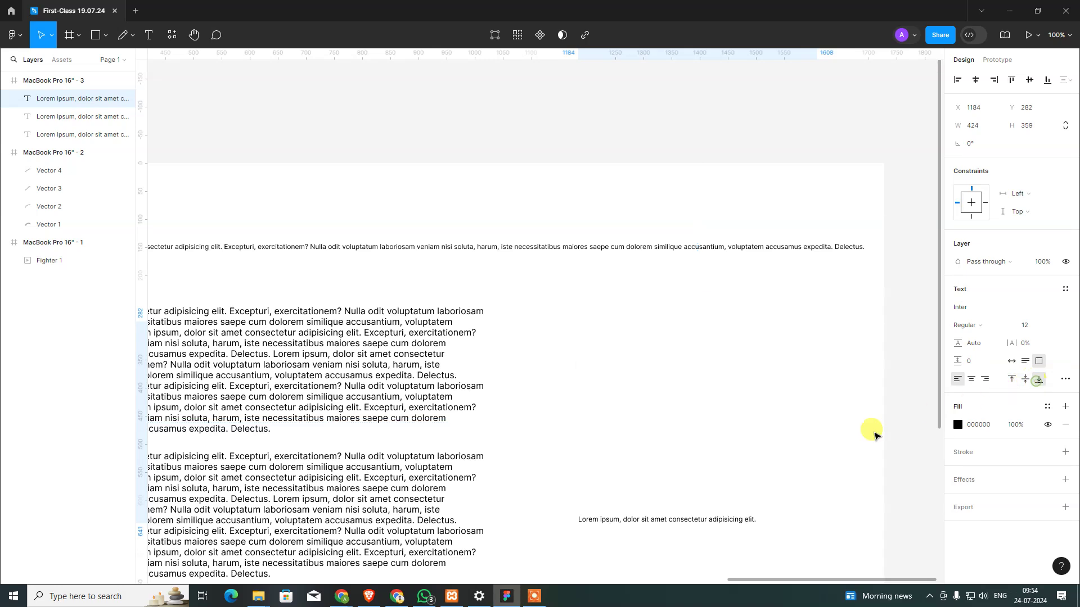
pyautogui.click(1012, 381)
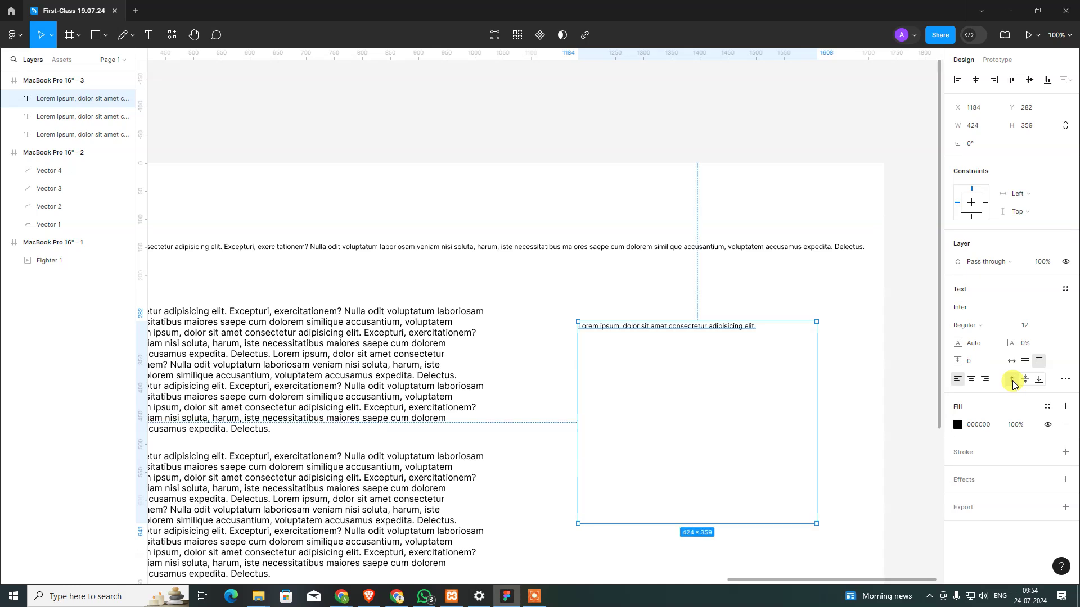
pyautogui.click(1064, 380)
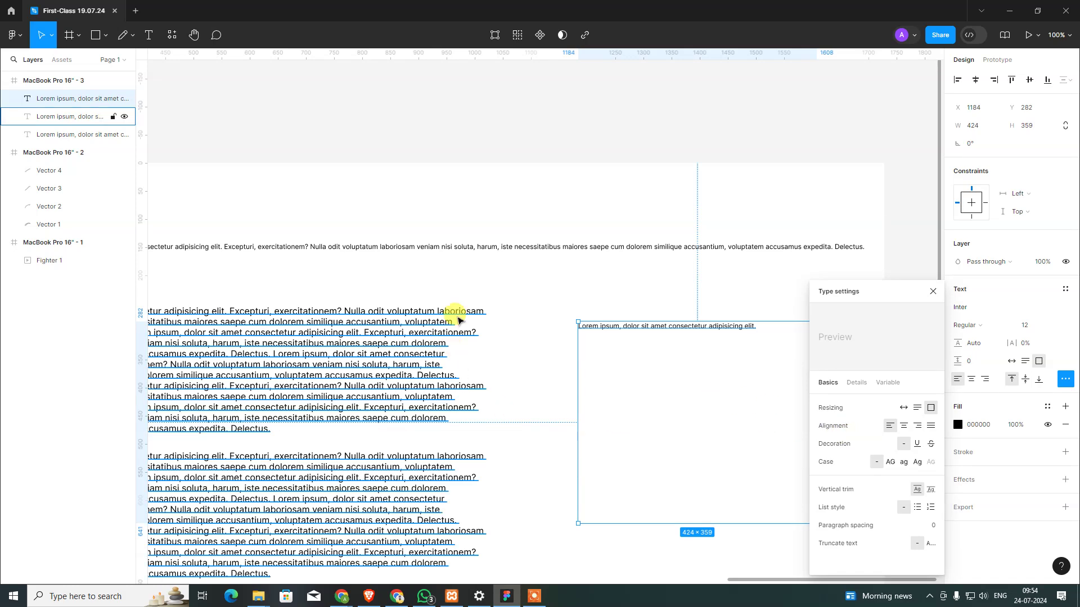
pyautogui.click(449, 464)
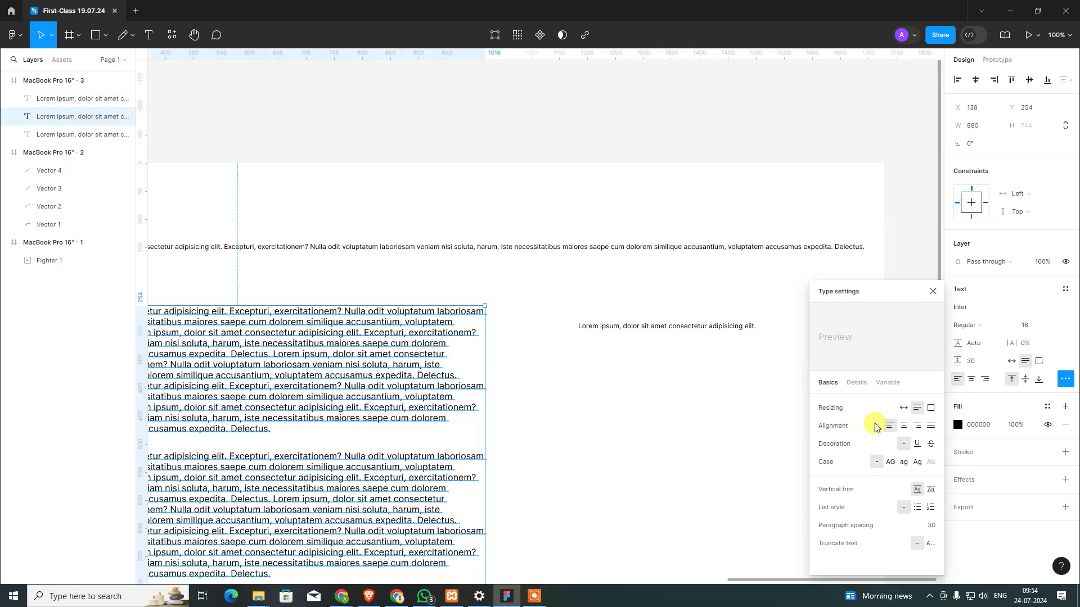
pyautogui.click(928, 428)
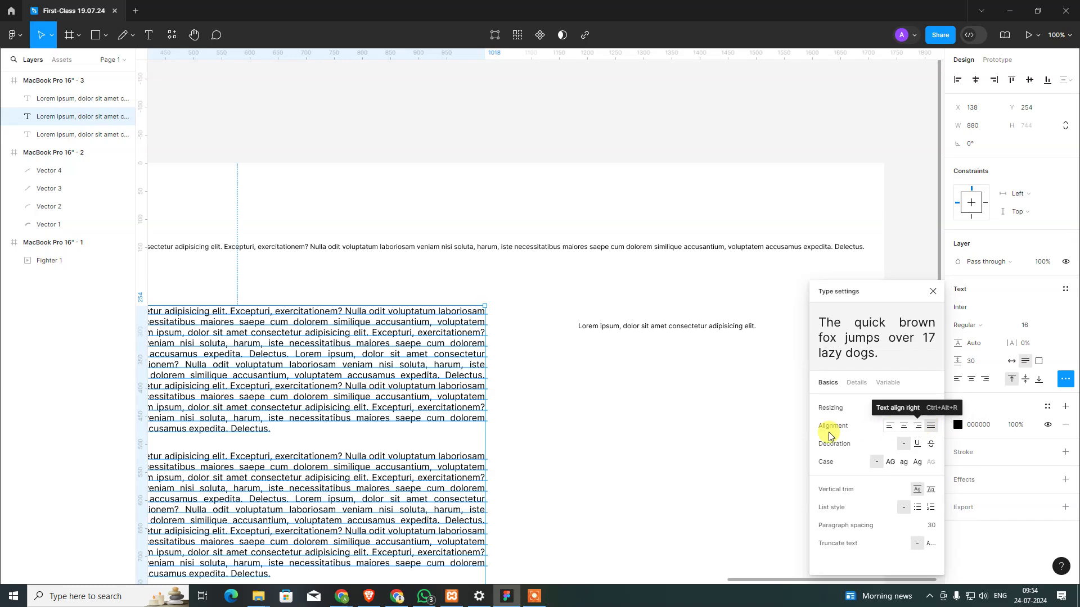
pyautogui.click(916, 444)
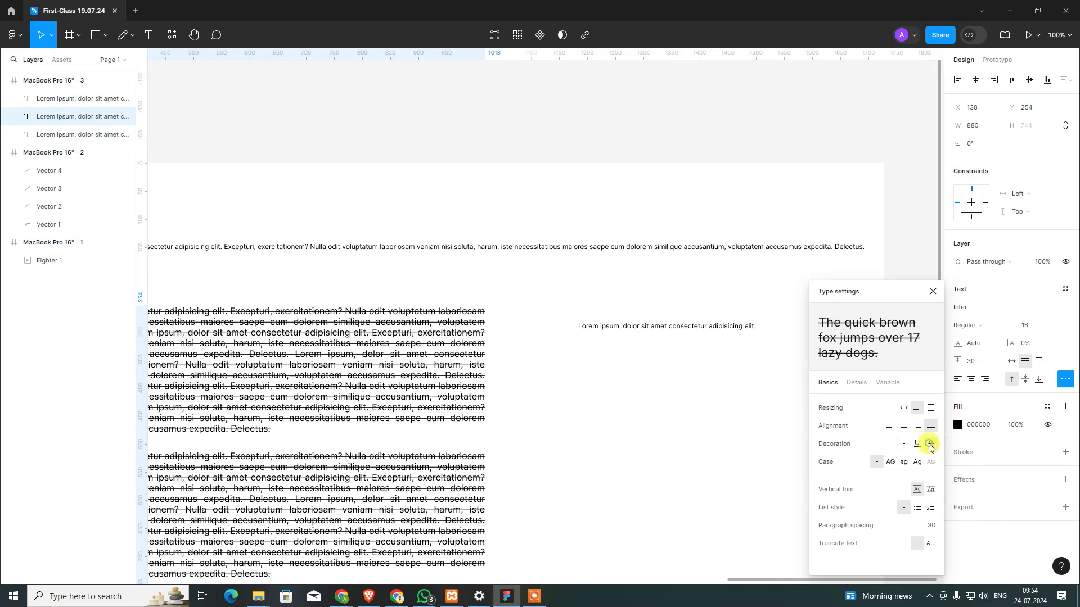
pyautogui.click(903, 445)
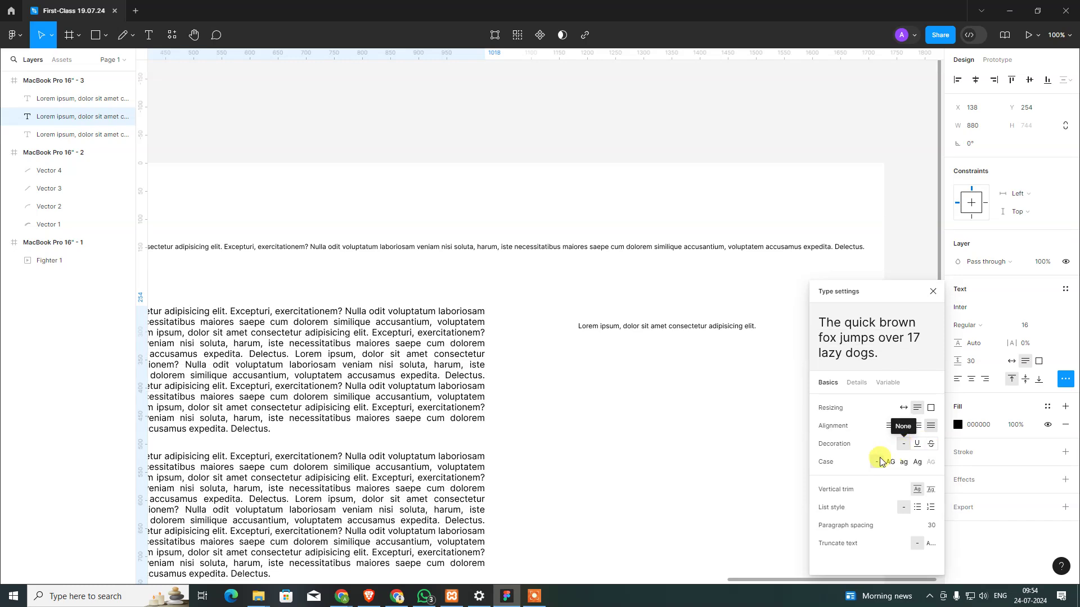
pyautogui.click(646, 387)
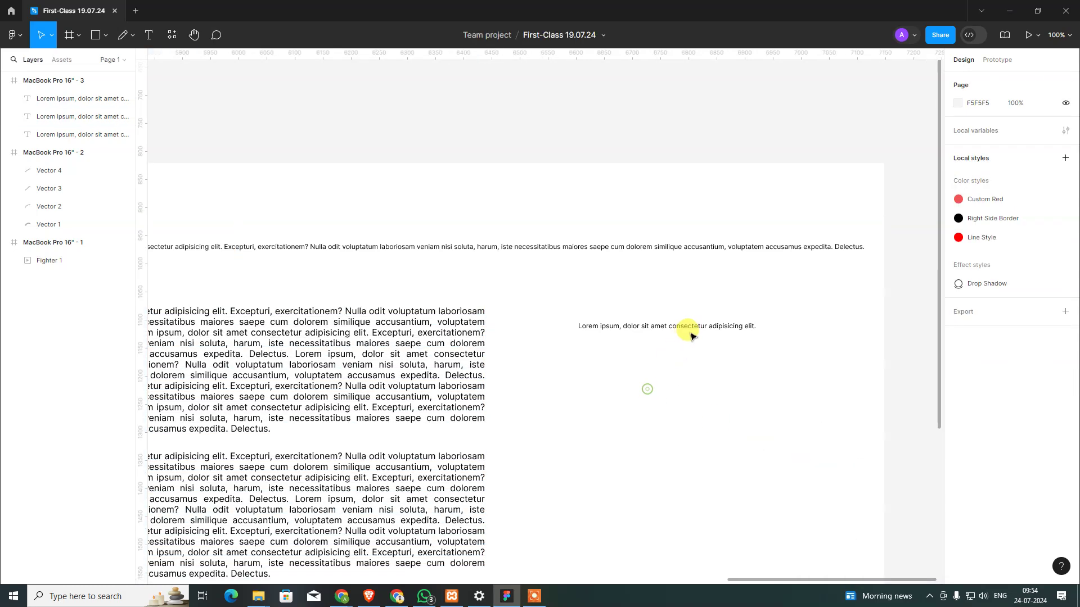
pyautogui.click(697, 326)
pyautogui.click(1064, 379)
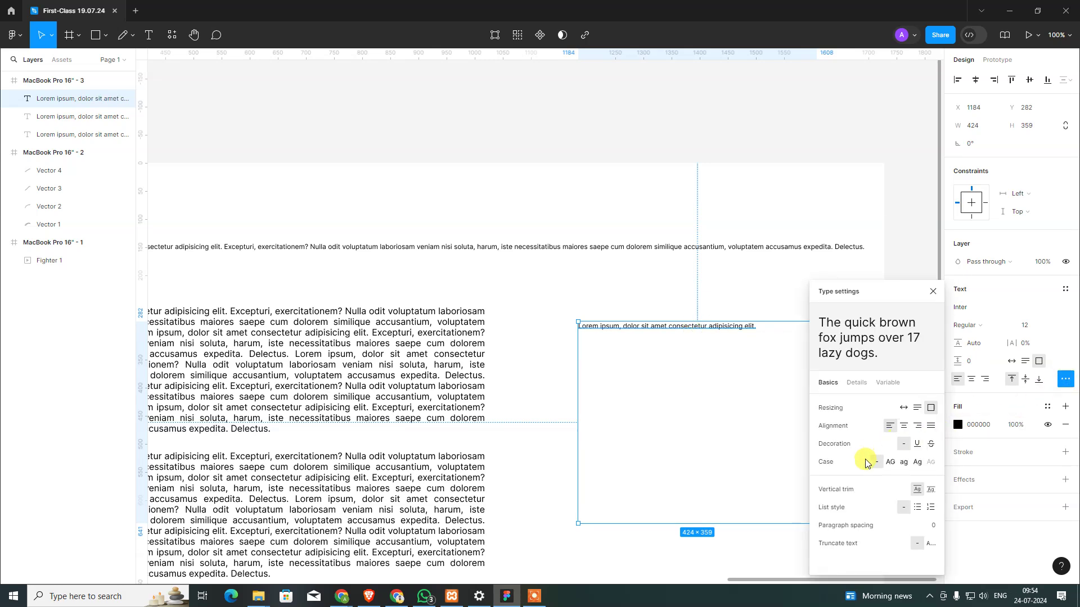
pyautogui.click(893, 466)
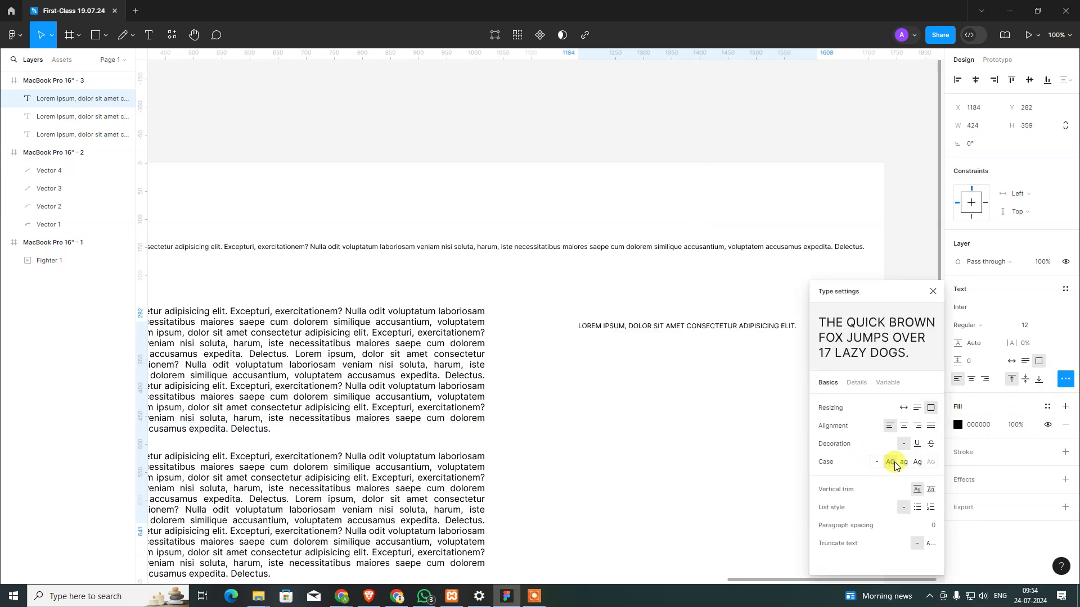
pyautogui.click(903, 462)
pyautogui.click(921, 465)
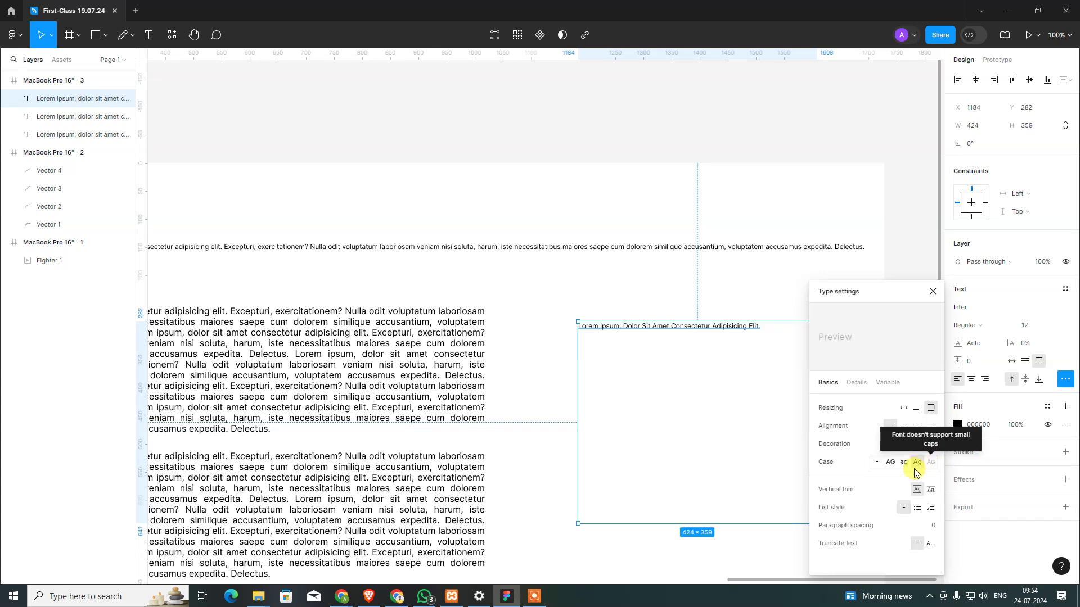
pyautogui.click(875, 463)
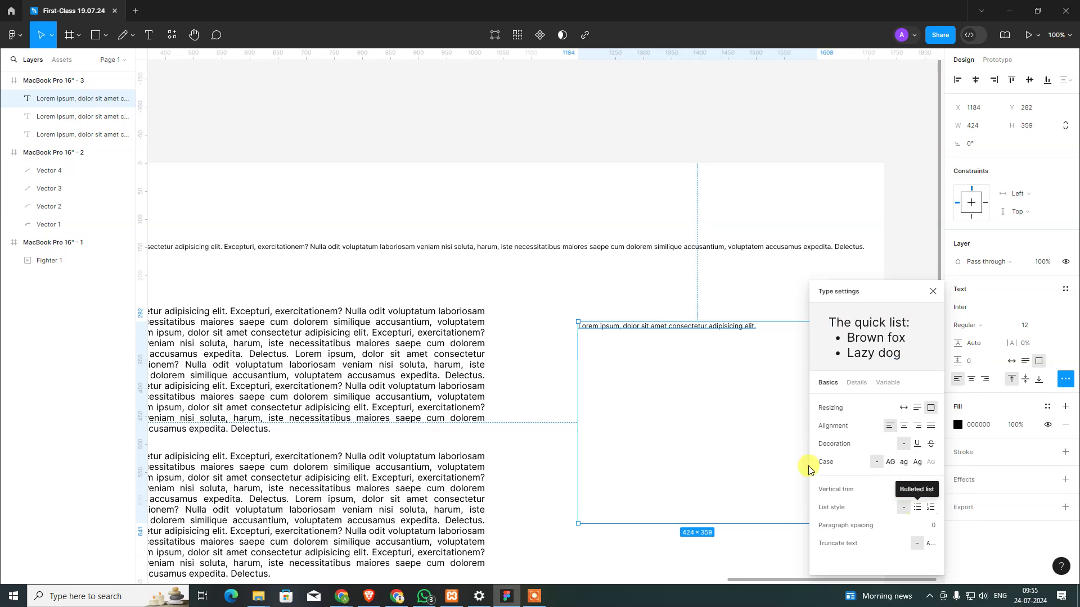
pyautogui.click(543, 483)
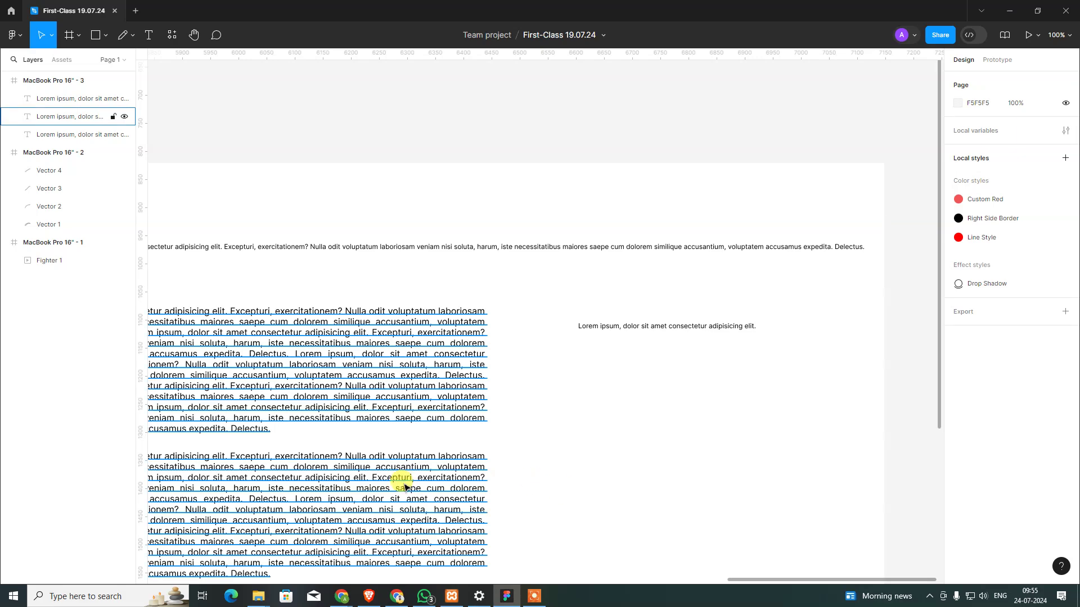
pyautogui.hscroll(-3, 533, 460)
pyautogui.scroll(-5, 534, 460)
pyautogui.scroll(-3, 619, 394)
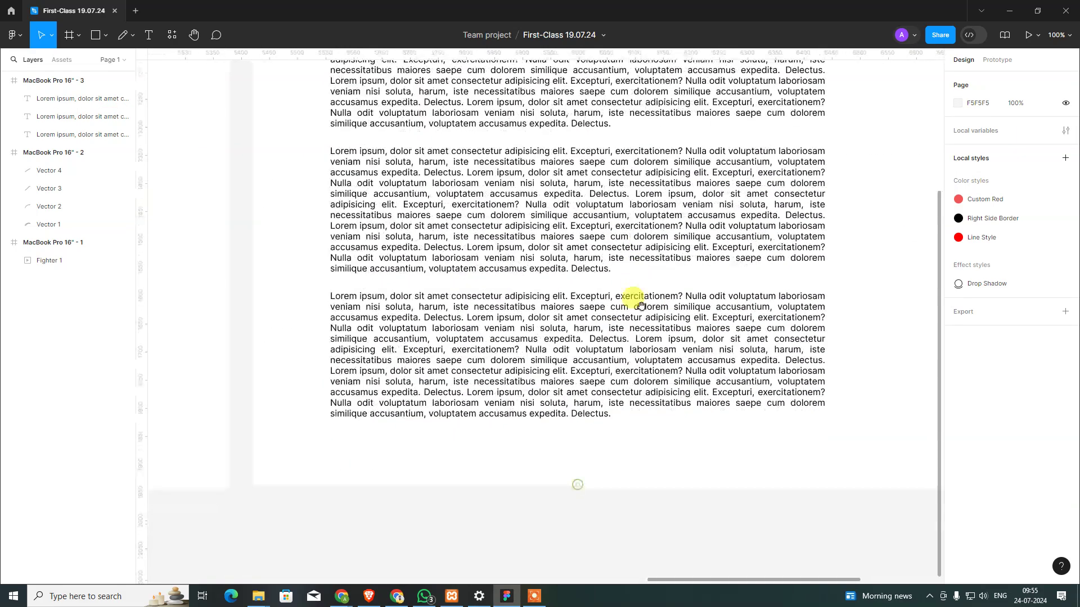
pyautogui.keyDown('ctrl'); pyautogui.click(520, 389); pyautogui.keyUp('ctrl')
pyautogui.moveTo(522, 395); pyautogui.dragTo(658, 383)
pyautogui.click(639, 408)
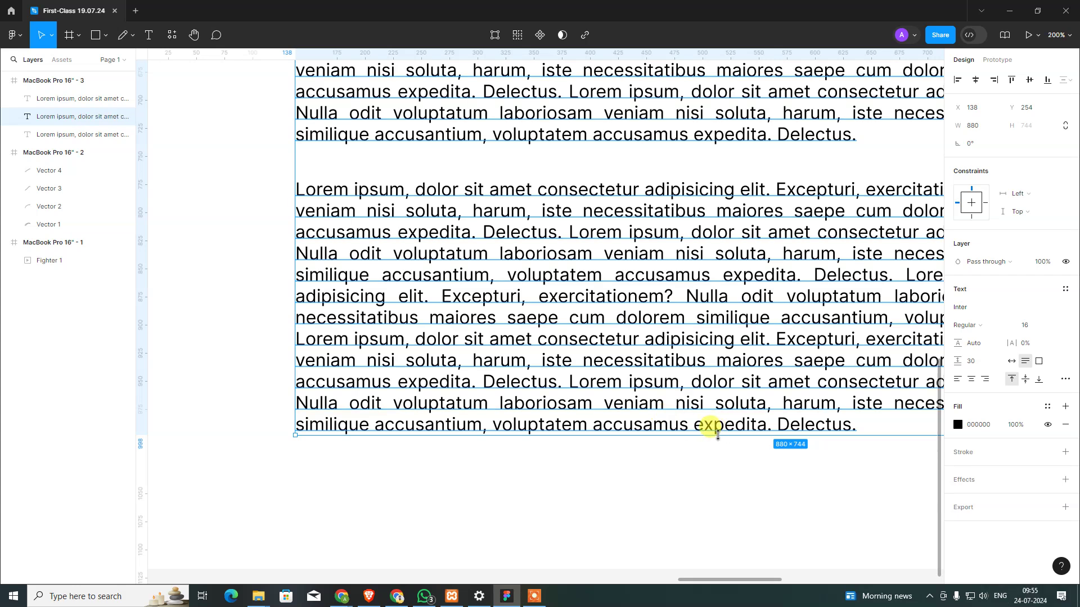
pyautogui.click(1061, 380)
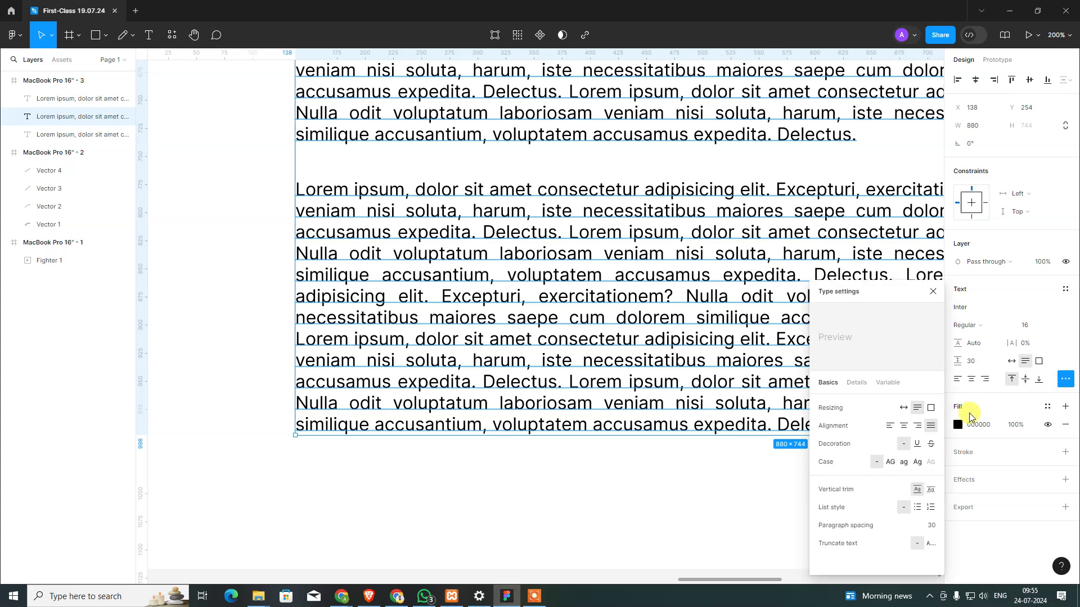
pyautogui.click(932, 490)
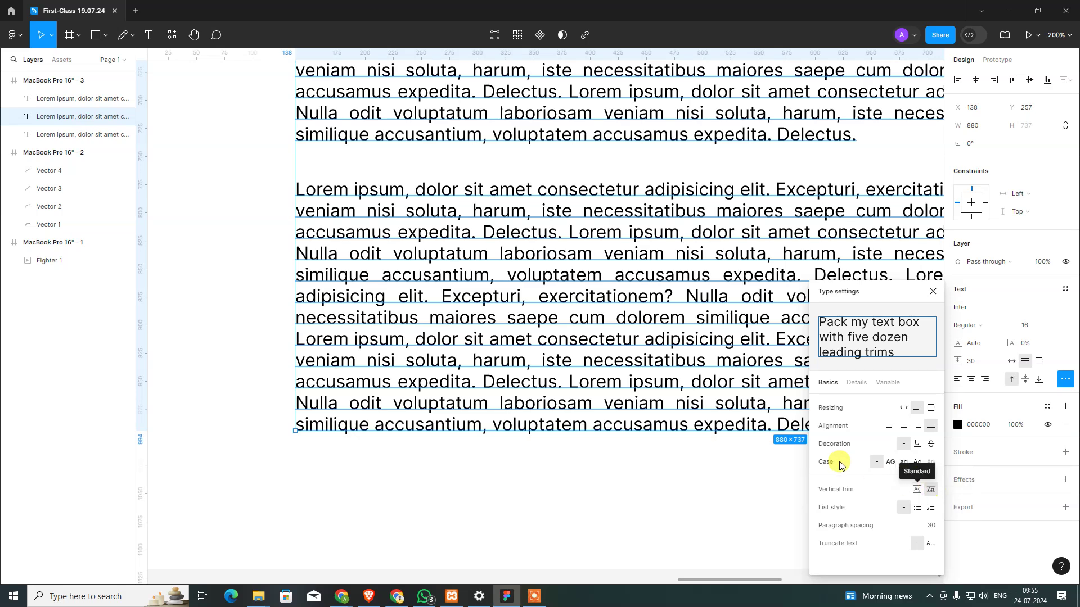
pyautogui.click(918, 490)
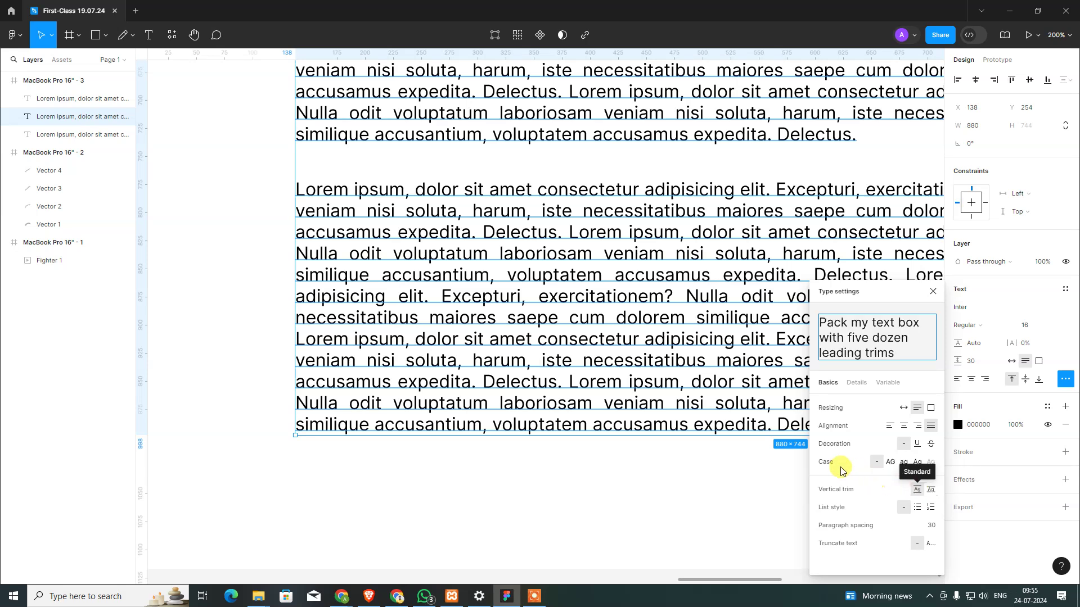
pyautogui.click(749, 474)
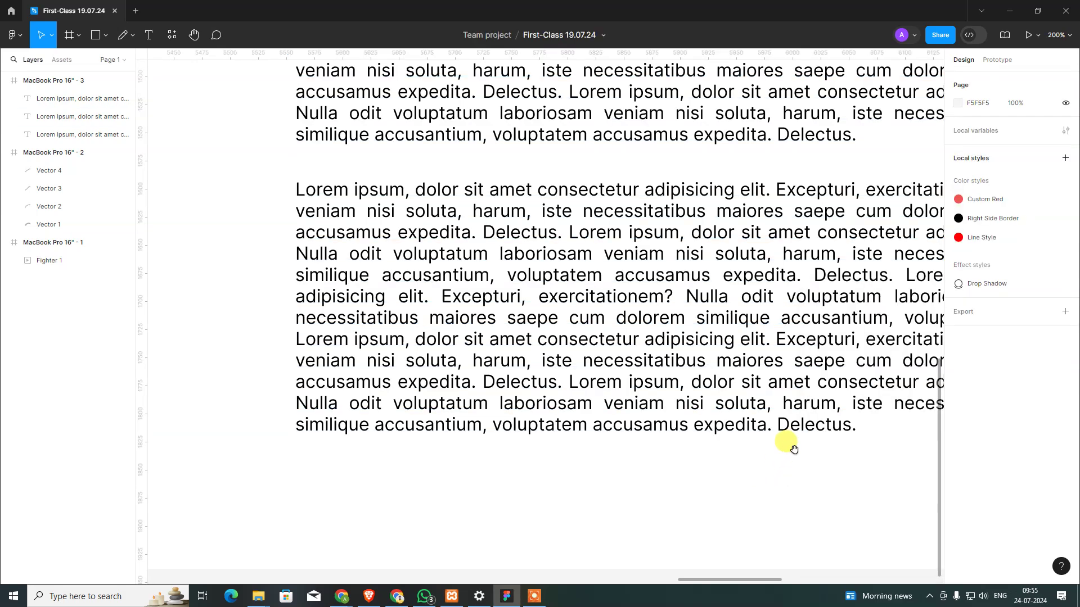
# - Paste two more copies of the Lorem ipsum sentence on new lines, making three lines
pyautogui.moveTo(819, 378); pyautogui.dragTo(228, 336)
pyautogui.moveTo(598, 337); pyautogui.dragTo(398, 470)
pyautogui.moveTo(838, 483); pyautogui.dragTo(608, 420)
pyautogui.scroll(-2, 608, 421)
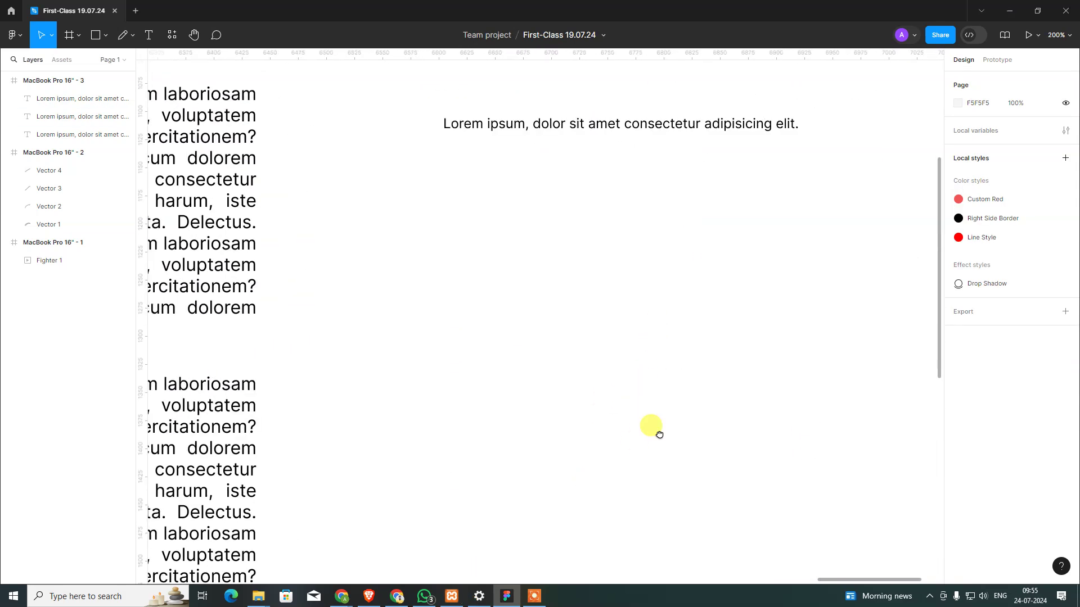
pyautogui.scroll(4, 651, 429)
pyautogui.doubleClick(658, 303)
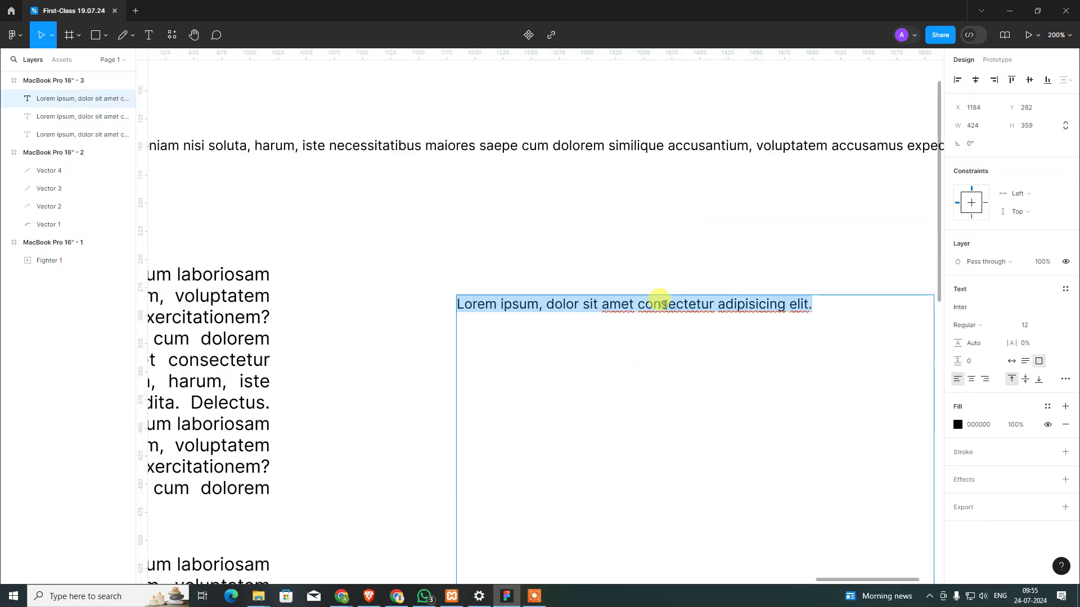
pyautogui.click(827, 295)
pyautogui.hotkey('ctrl', 'a')
pyautogui.hotkey('ctrl', 'c')
pyautogui.click(831, 300)
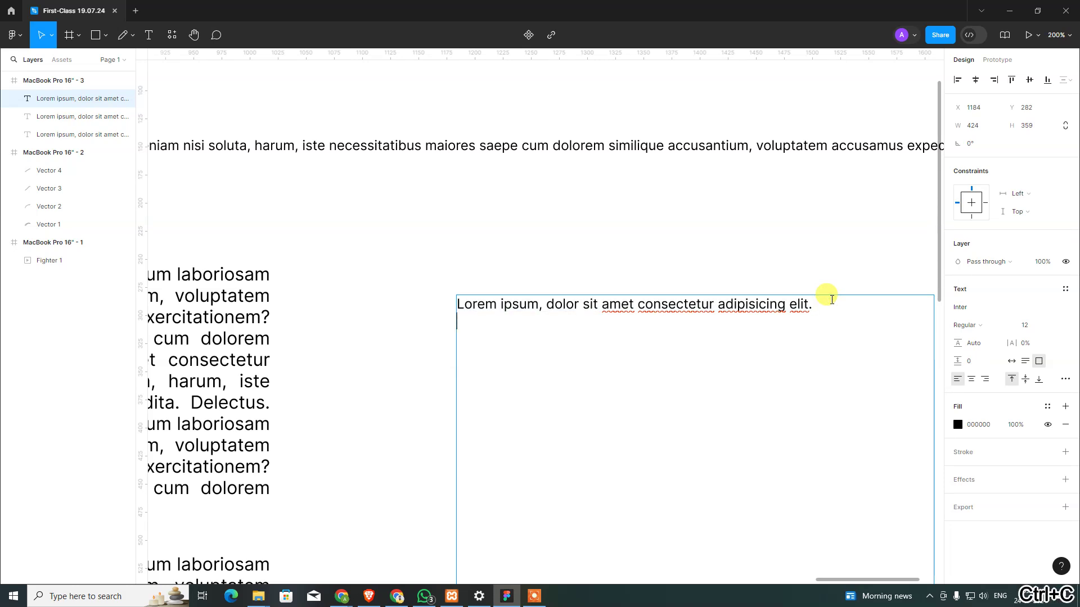
pyautogui.hotkey('ctrl', 'v')
pyautogui.press('Return')
pyautogui.hotkey('ctrl', 'v')
# - Make the three lines a numbered list with list spacing 30
pyautogui.hotkey('ctrl', 'a')
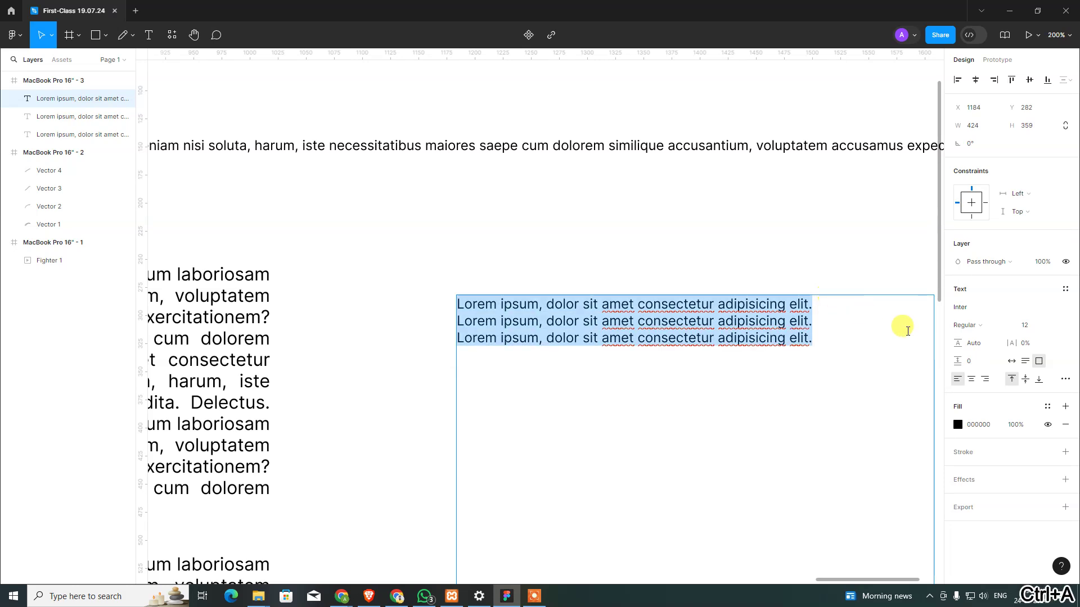
pyautogui.click(1065, 379)
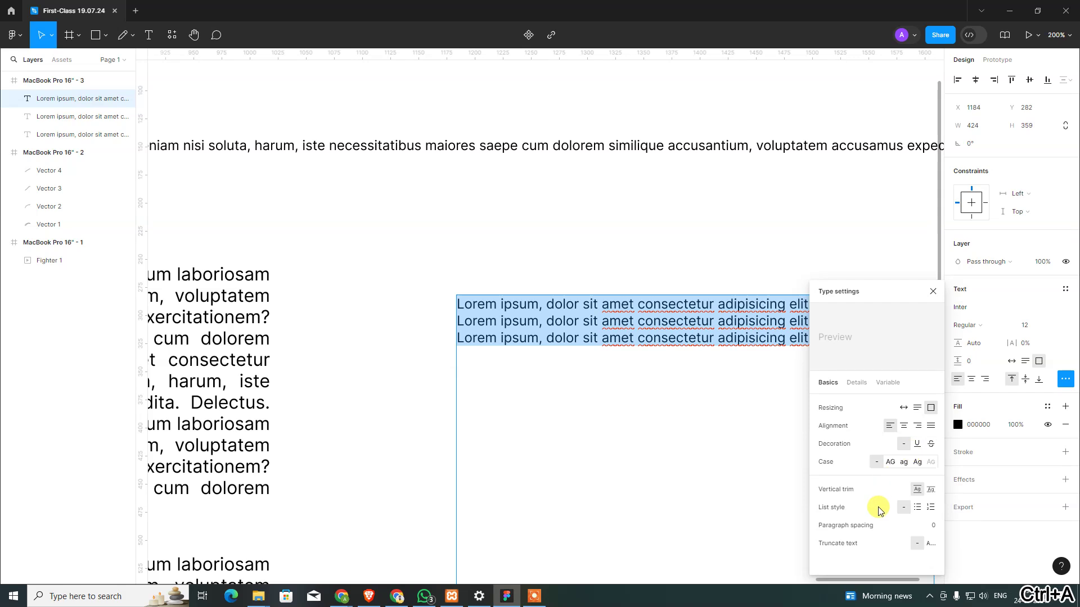
pyautogui.click(918, 507)
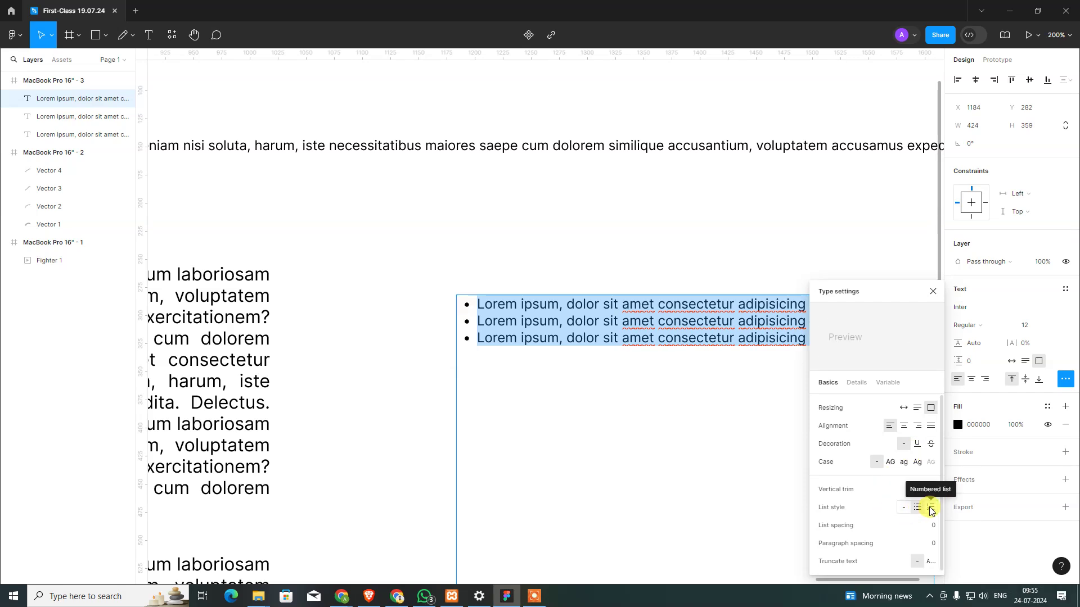
pyautogui.click(931, 508)
pyautogui.click(917, 507)
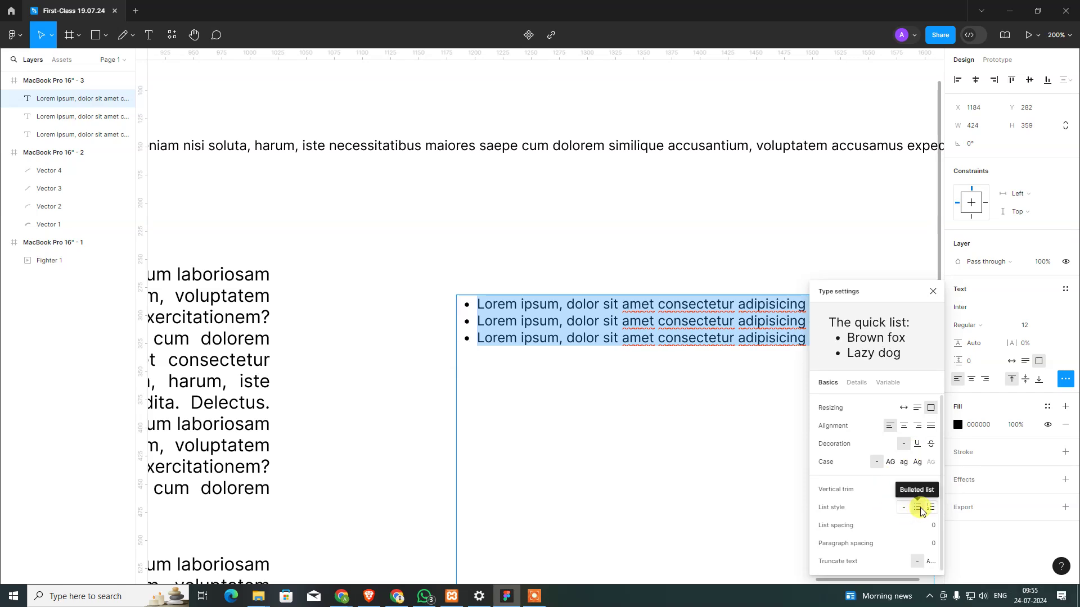
pyautogui.click(931, 508)
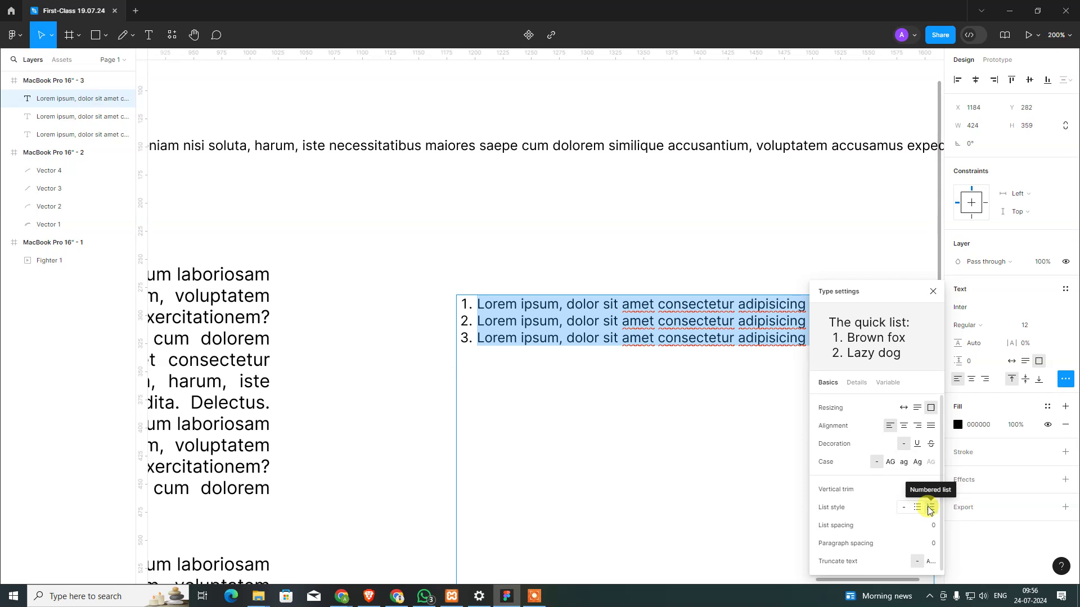
pyautogui.click(935, 526)
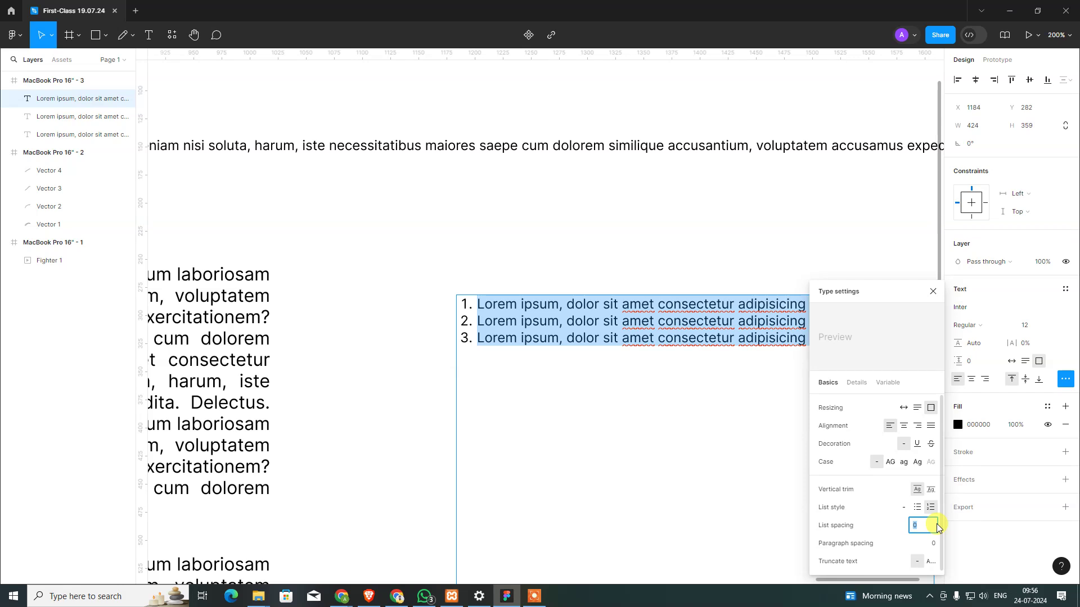
pyautogui.write('30')
pyautogui.press('Return')
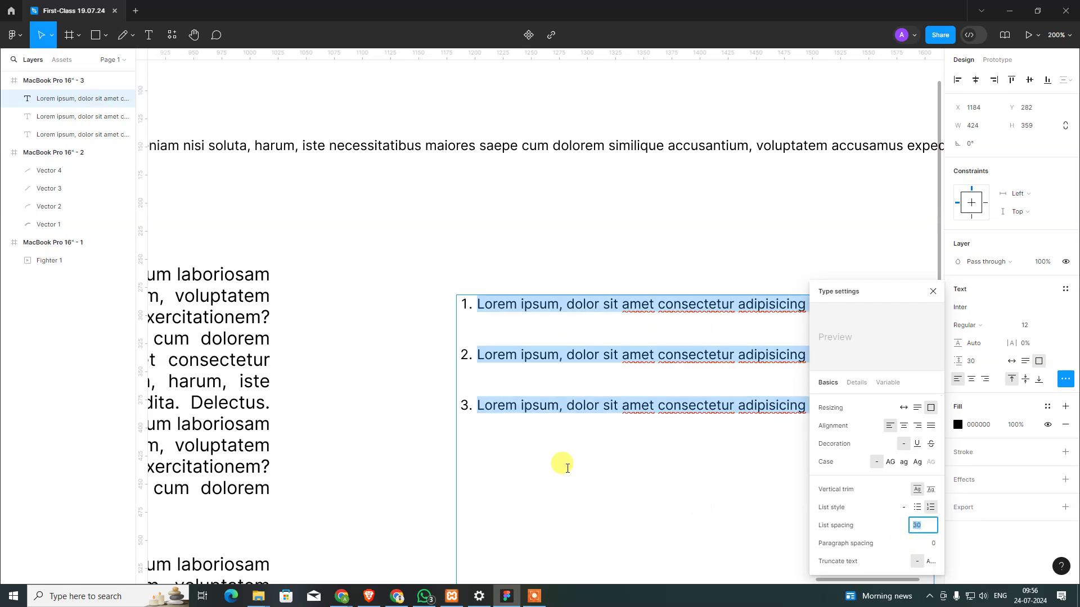
# - Zoom out to view the whole frame, briefly selecting the body-text block
pyautogui.click(354, 428)
pyautogui.moveTo(311, 450); pyautogui.dragTo(602, 399)
pyautogui.moveTo(68, 80)
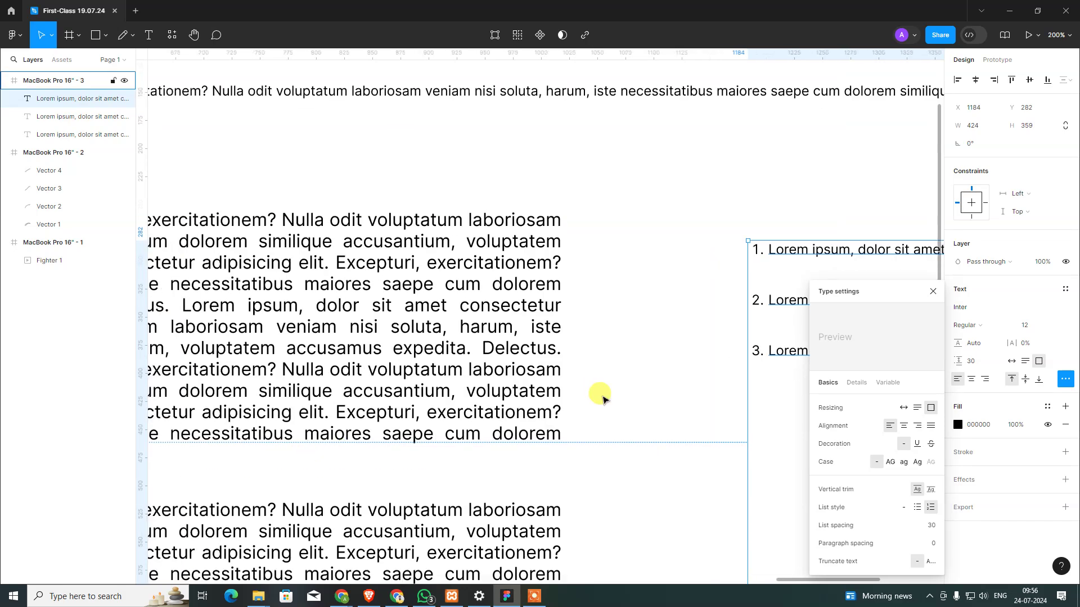
pyautogui.hotkey('ctrl', '-')
pyautogui.hotkey('ctrl', '-')
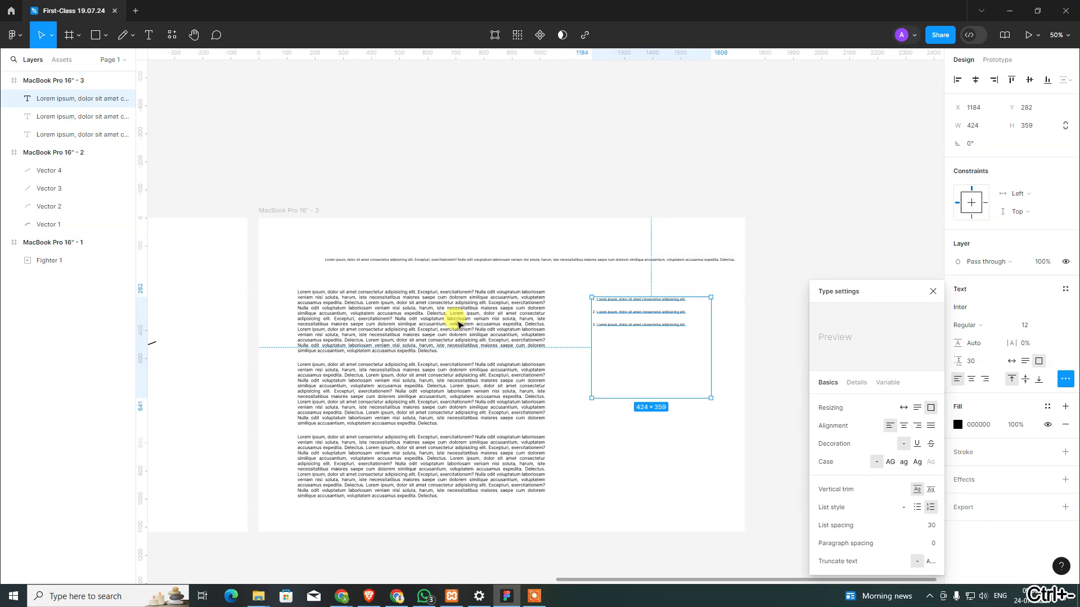
pyautogui.click(458, 352)
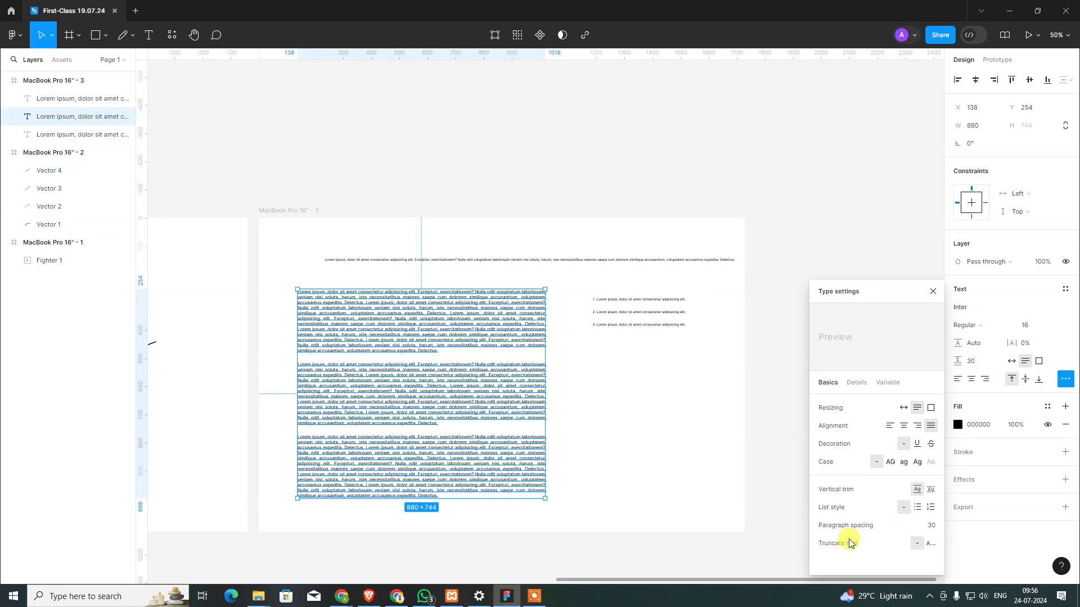
pyautogui.click(655, 483)
pyautogui.scroll(2, 654, 352)
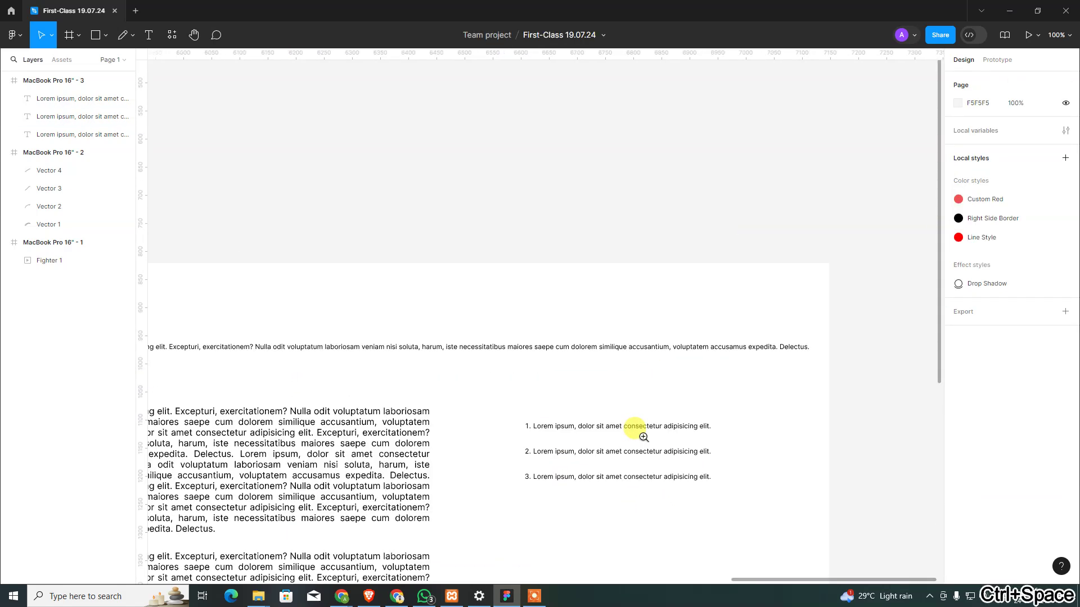
pyautogui.scroll(2, 639, 431)
pyautogui.scroll(2, 637, 474)
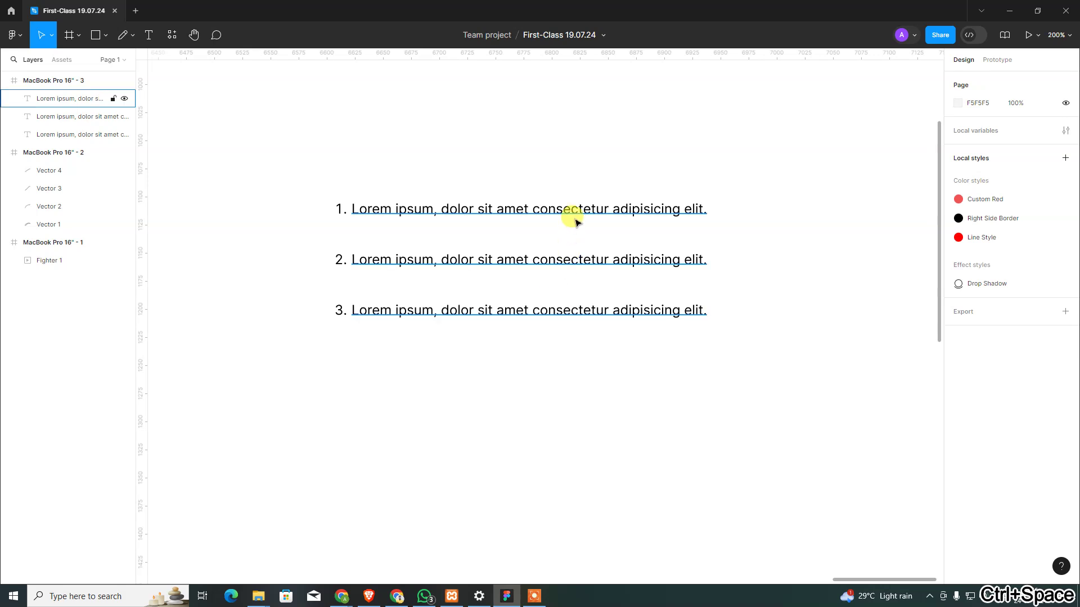
pyautogui.click(571, 212)
pyautogui.moveTo(813, 293); pyautogui.dragTo(612, 278)
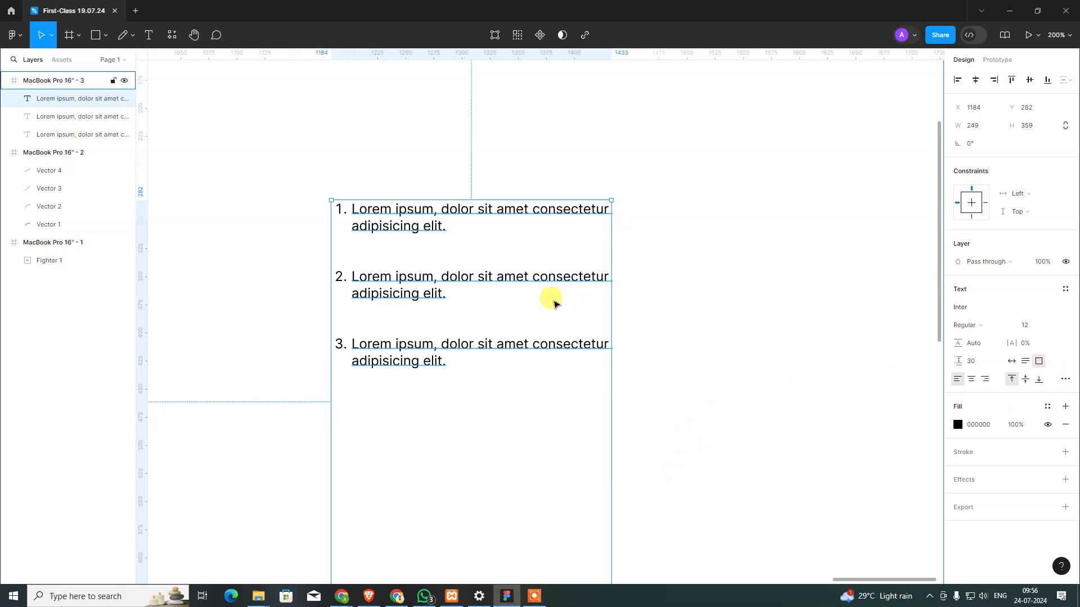
pyautogui.click(1061, 381)
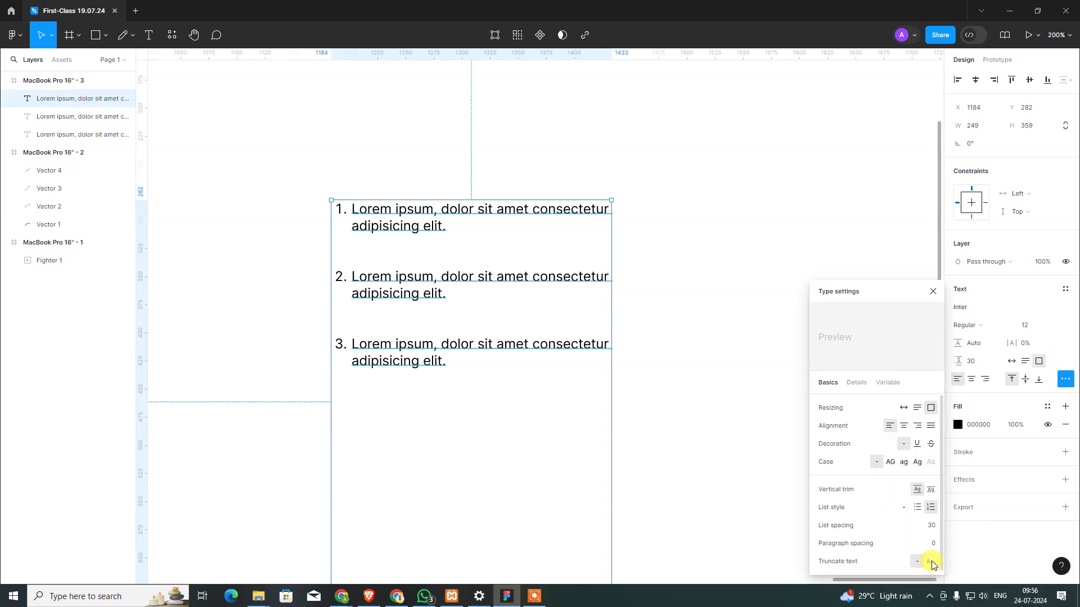
pyautogui.click(570, 333)
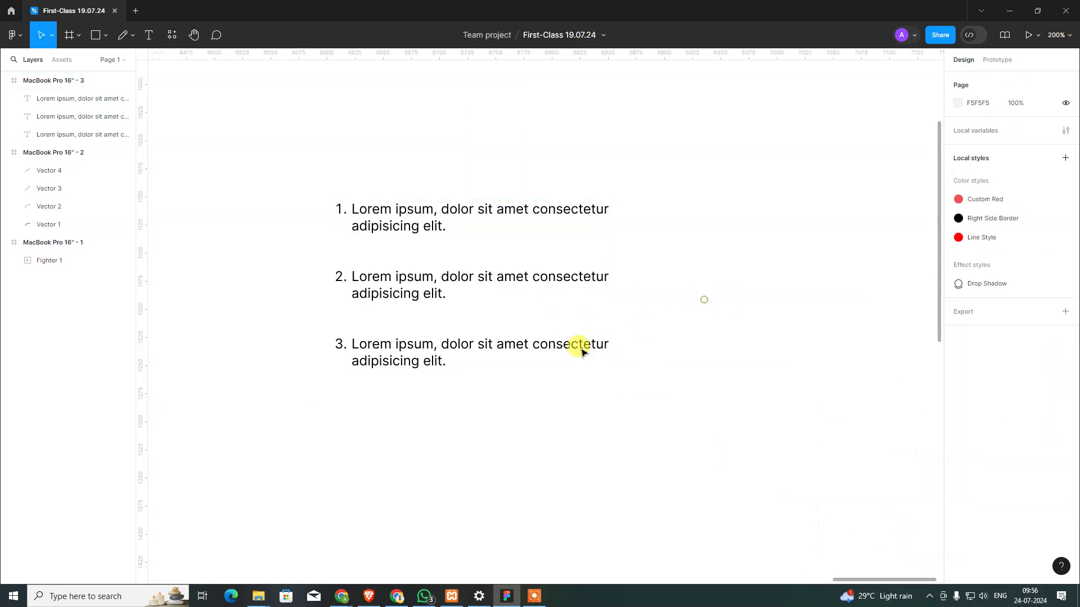
pyautogui.scroll(-3, 509, 363)
pyautogui.click(434, 186)
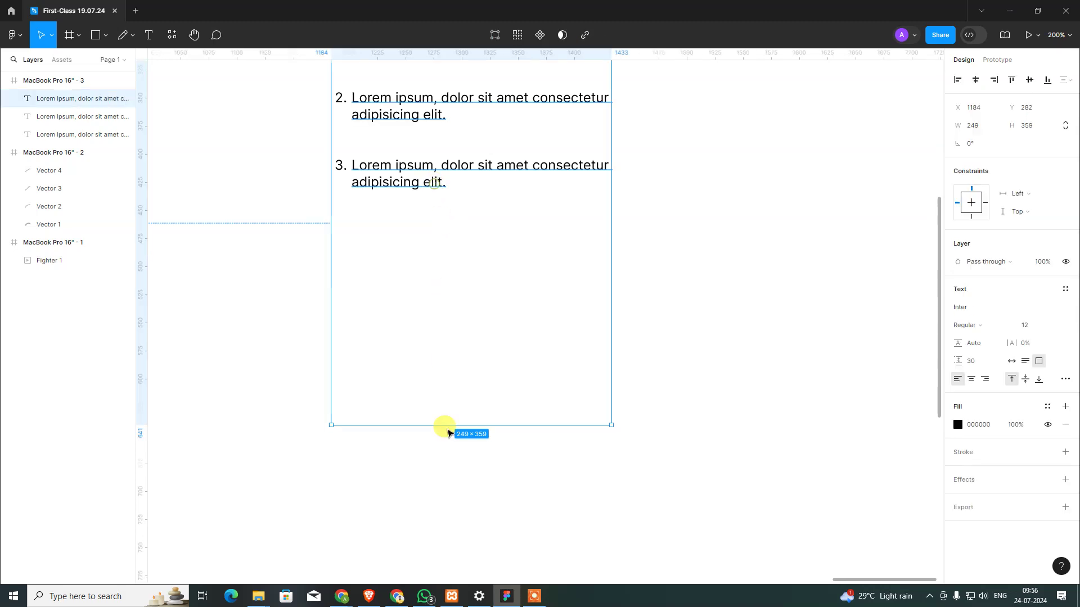
pyautogui.moveTo(487, 427); pyautogui.dragTo(481, 141)
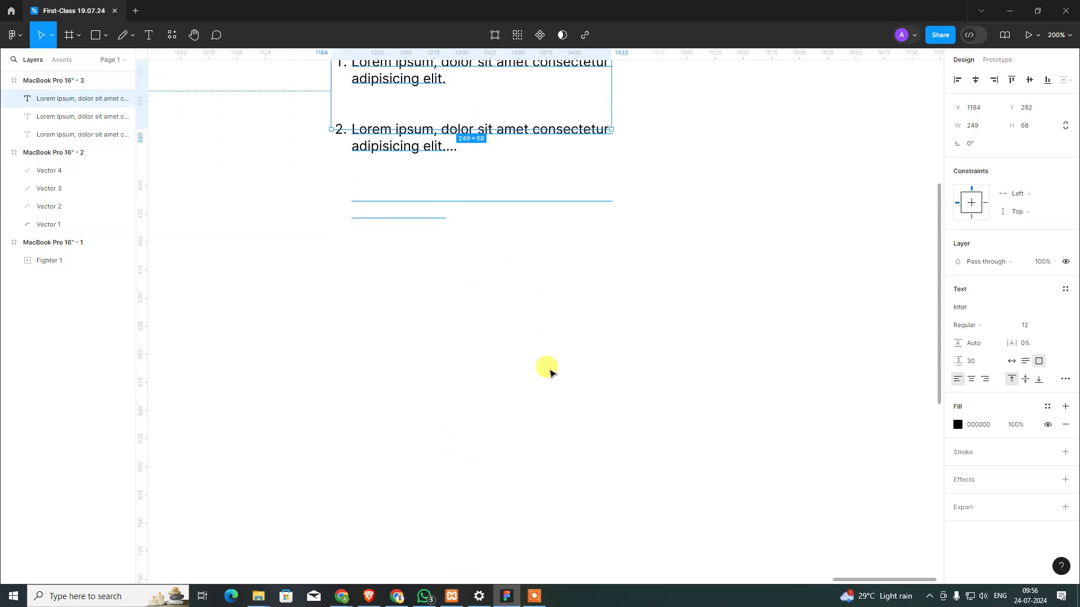
pyautogui.scroll(2, 549, 368)
pyautogui.click(581, 410)
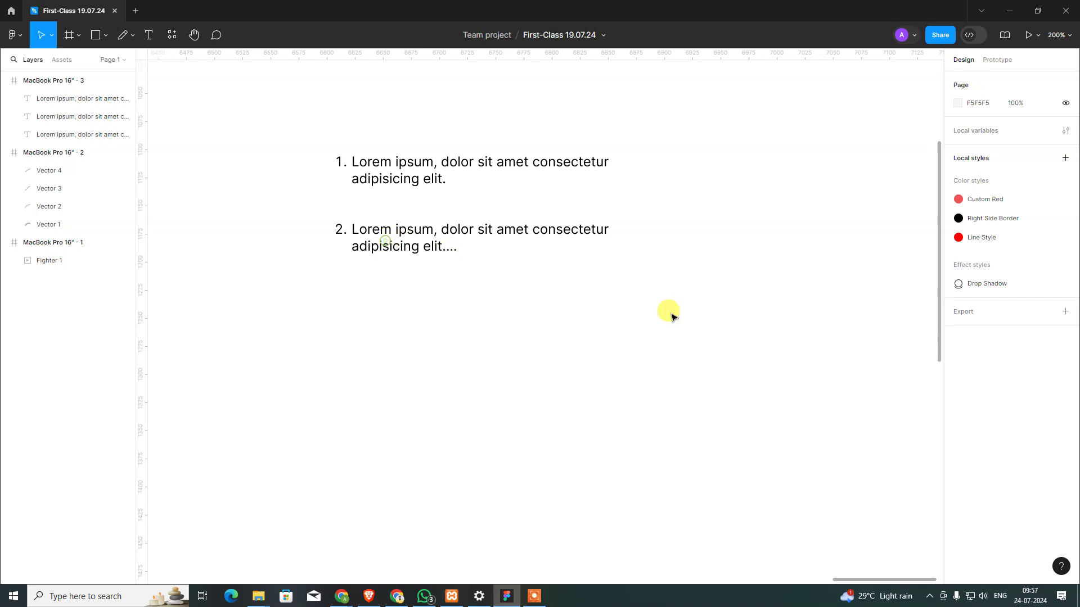
pyautogui.click(583, 163)
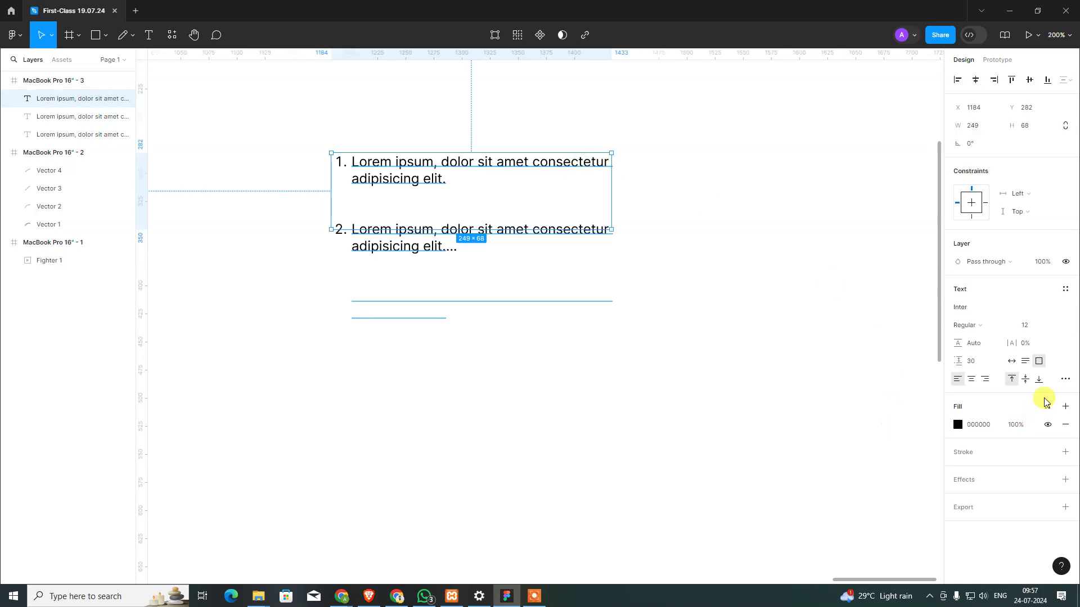
pyautogui.click(1063, 379)
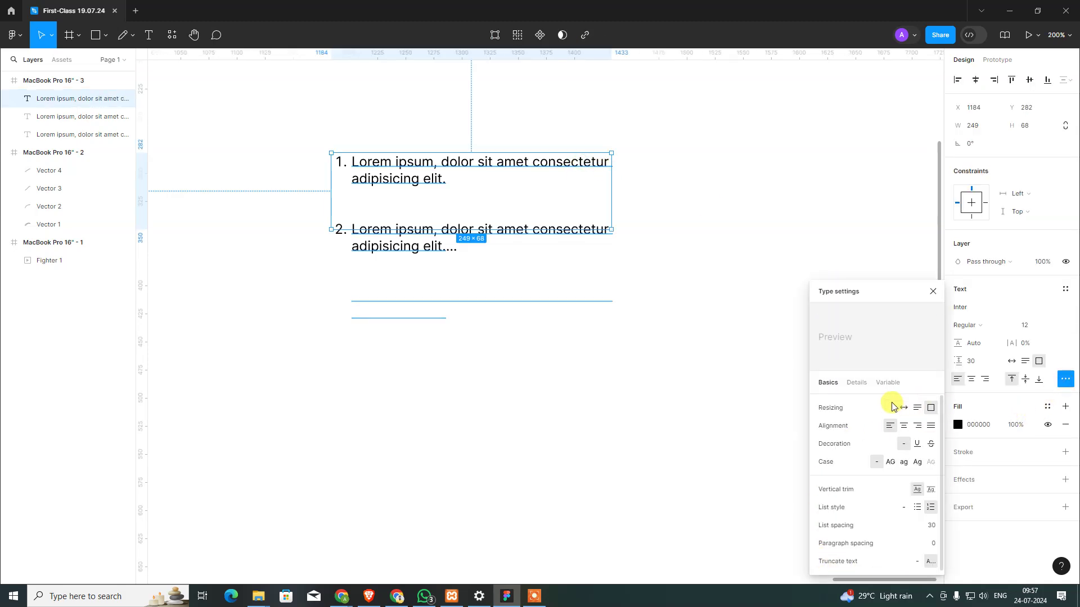
pyautogui.click(857, 384)
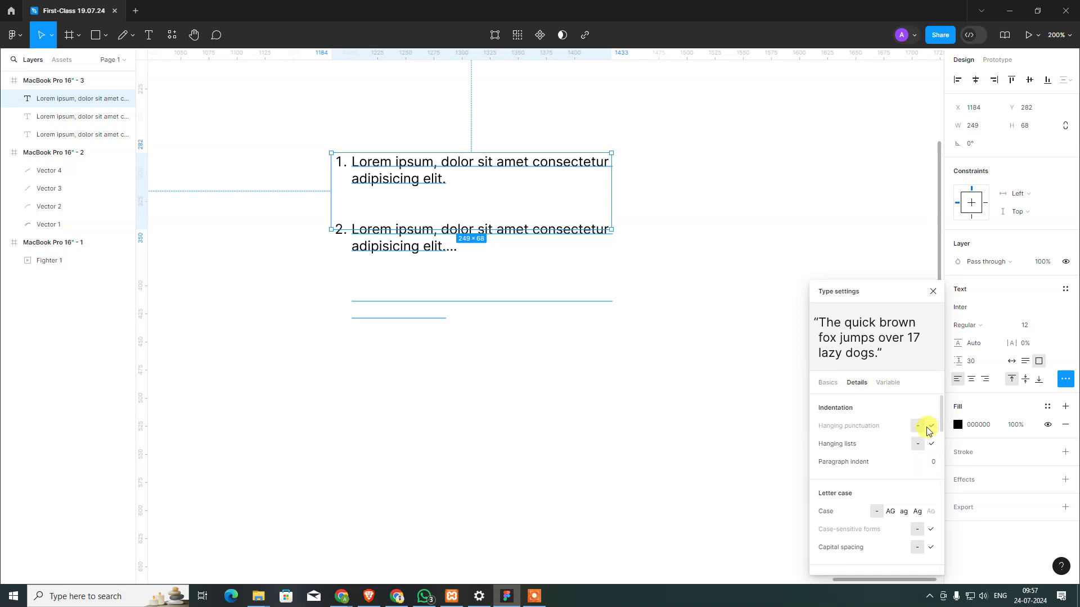
pyautogui.click(572, 418)
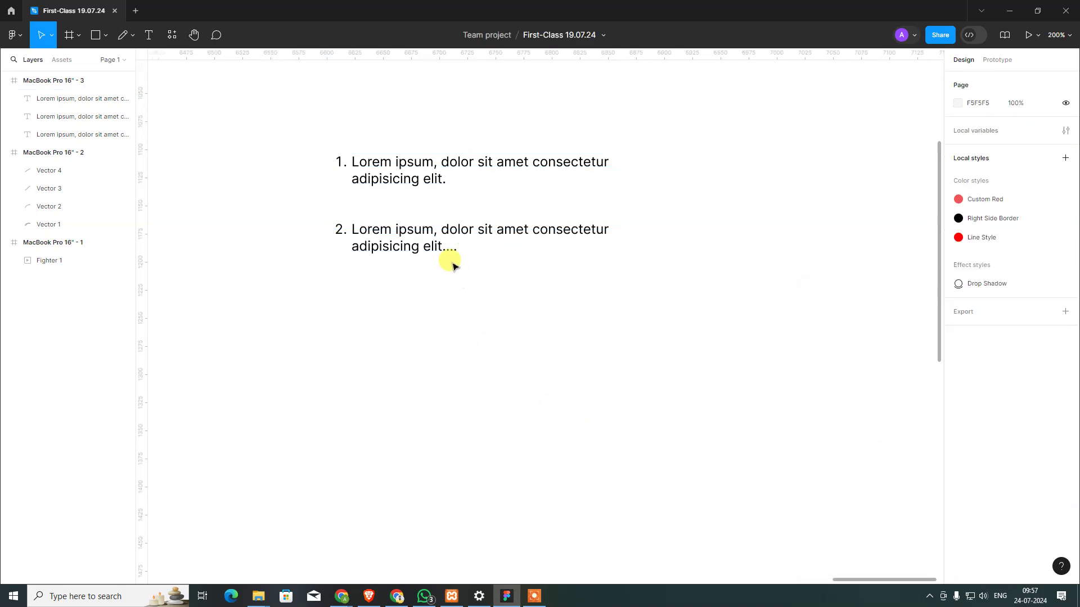
pyautogui.doubleClick(450, 237)
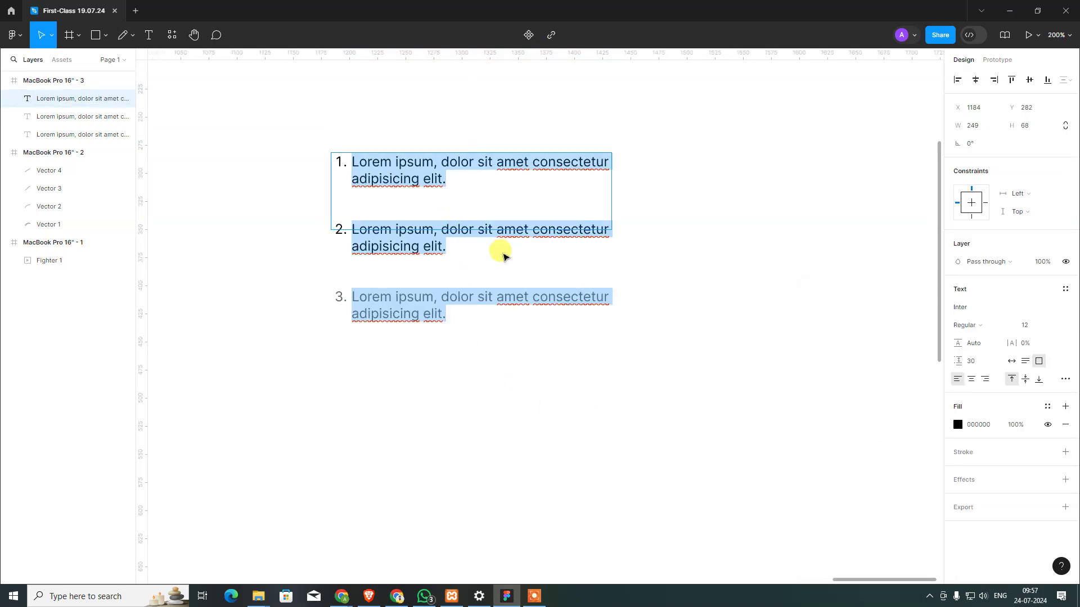
pyautogui.press('Escape')
pyautogui.click(503, 371)
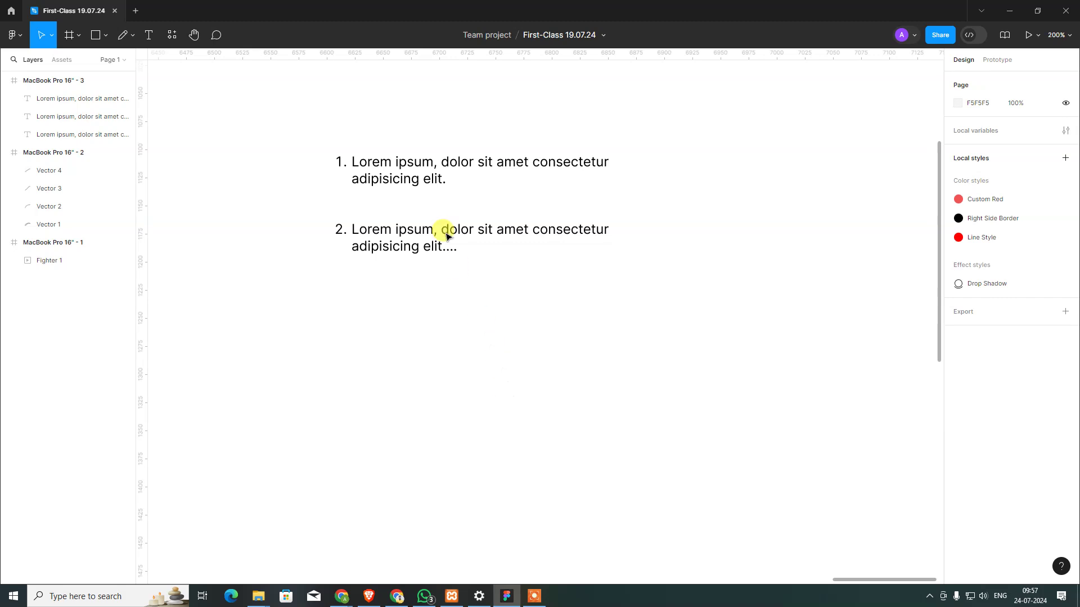
pyautogui.doubleClick(392, 173)
pyautogui.hotkey('ctrl', 'c')
pyautogui.moveTo(453, 186); pyautogui.dragTo(339, 159)
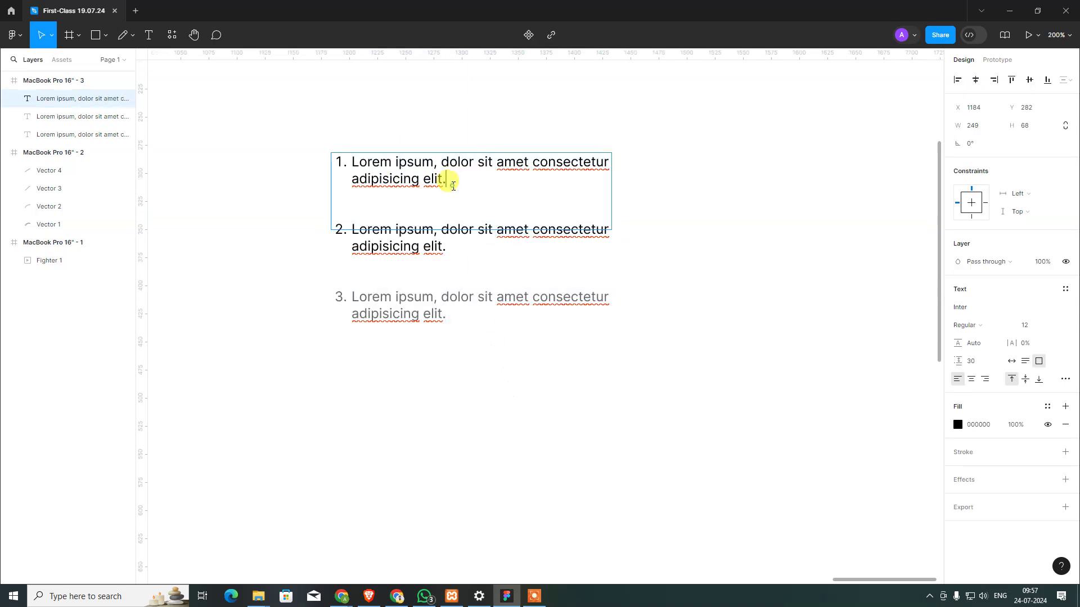
pyautogui.press('Escape')
pyautogui.press('Escape')
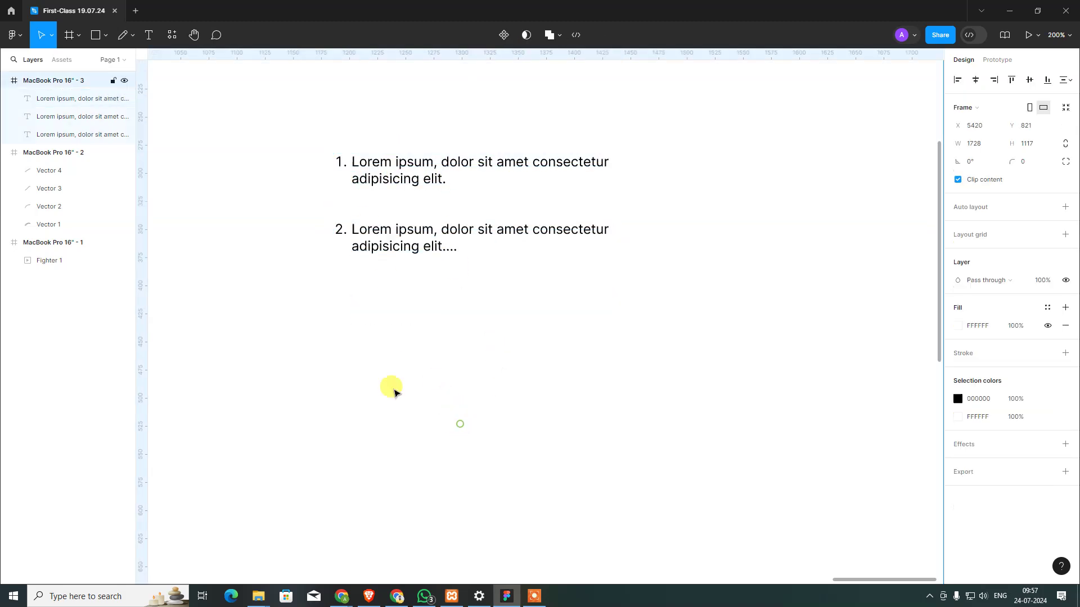
# - Draw a new text box below the list, paste the Lorem ipsum items, and remove the numbering
pyautogui.click(148, 34)
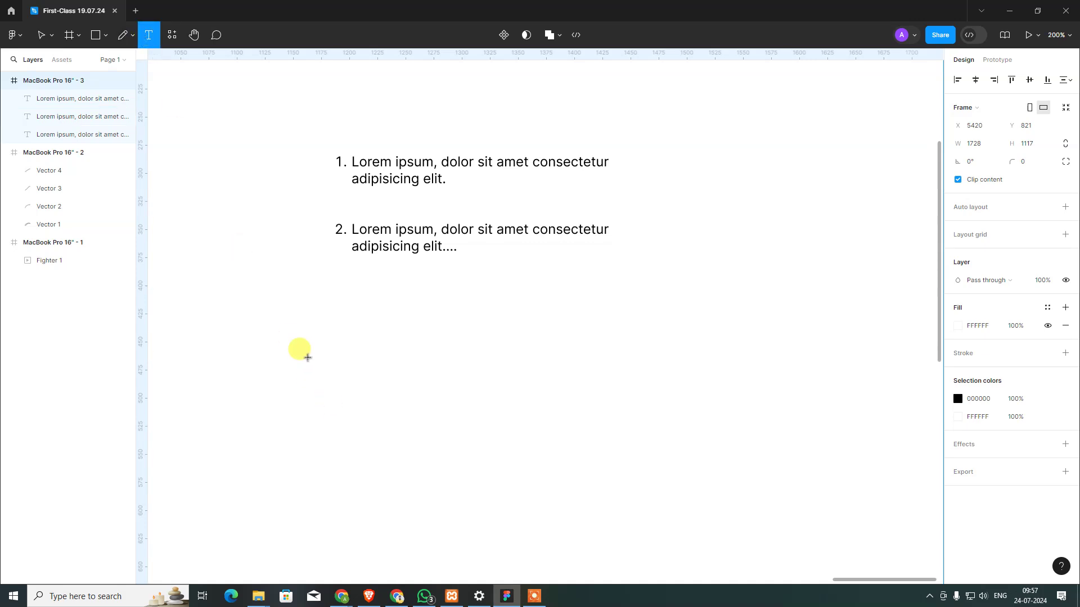
pyautogui.moveTo(307, 358); pyautogui.dragTo(609, 492)
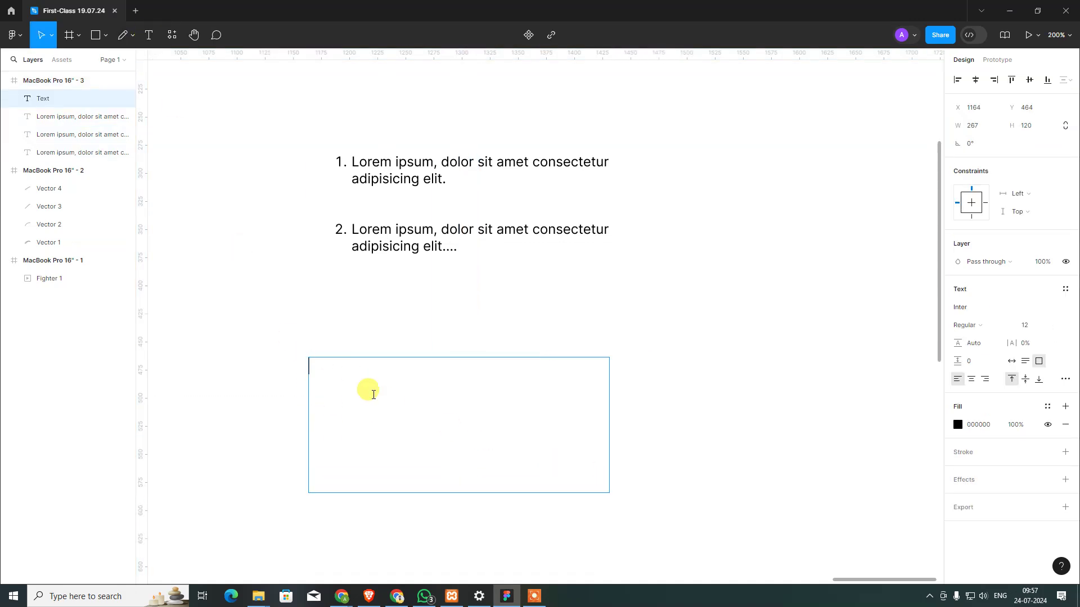
pyautogui.hotkey('ctrl', 'v')
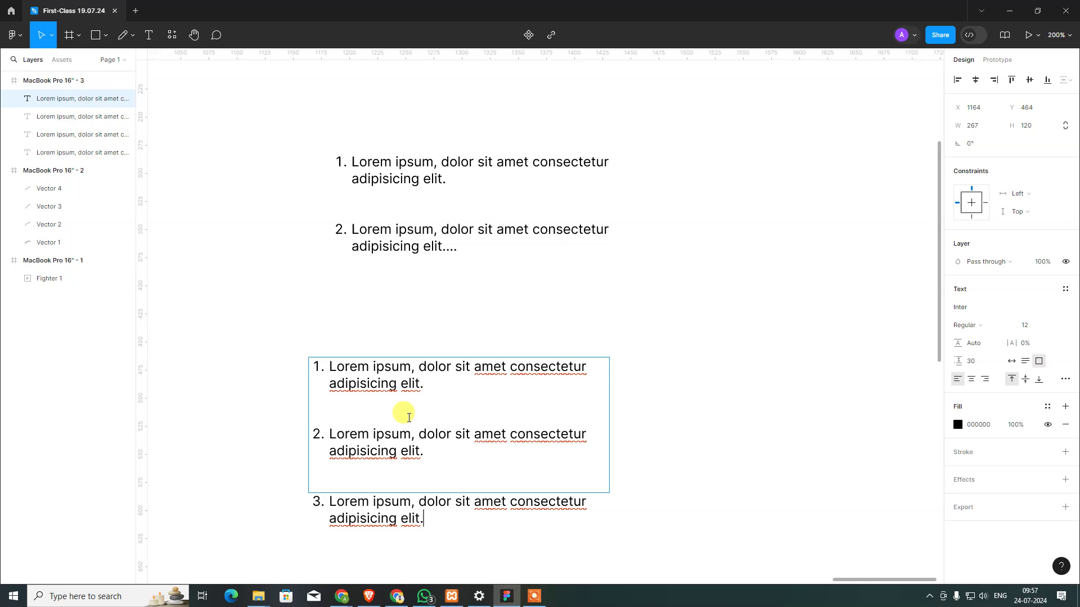
pyautogui.hotkey('ctrl', 'a')
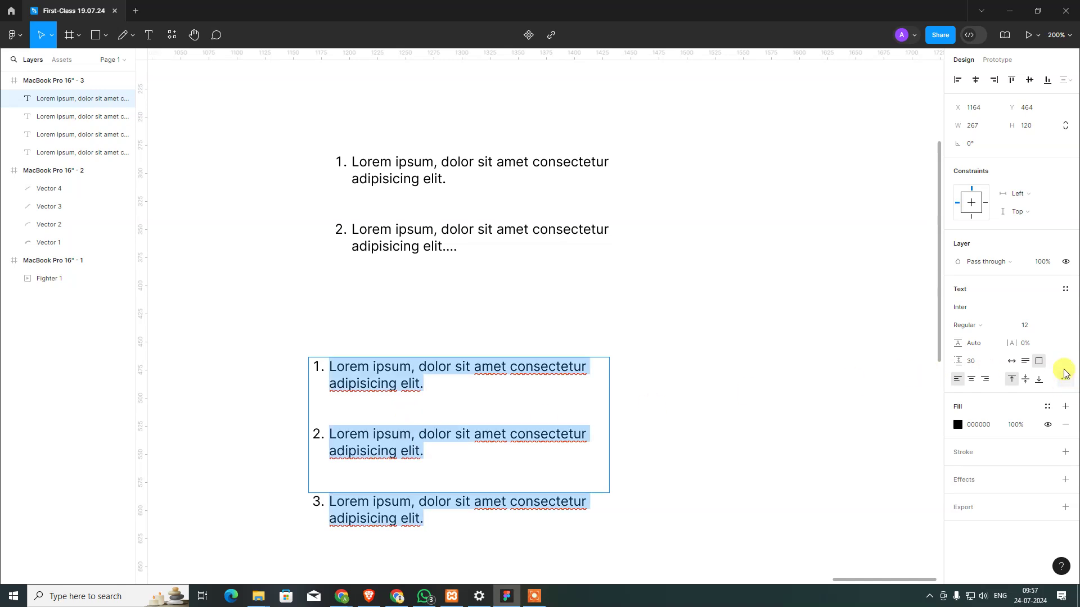
pyautogui.click(1064, 379)
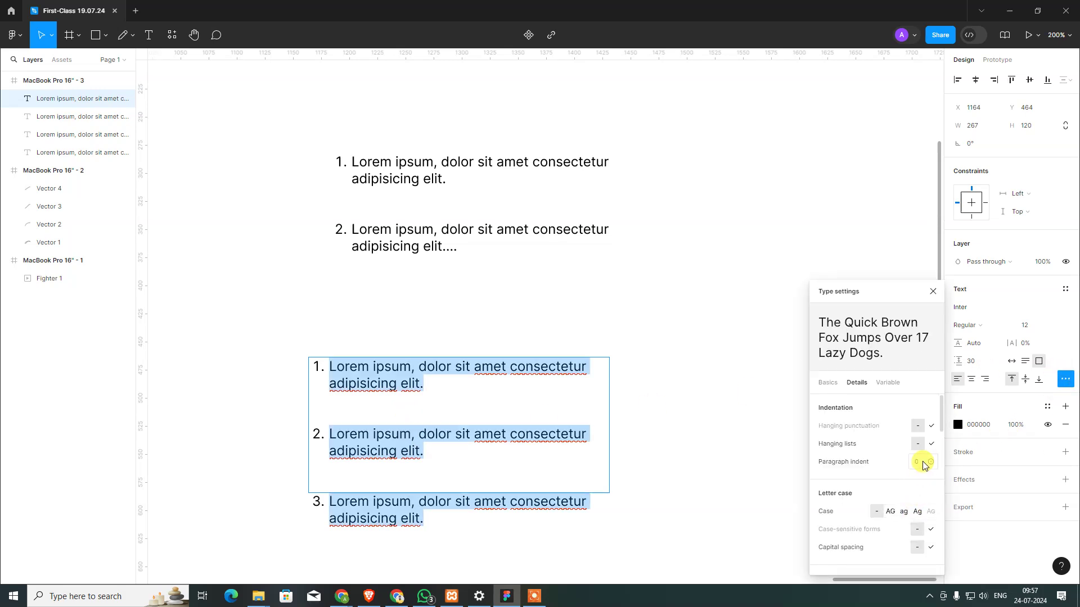
pyautogui.click(827, 382)
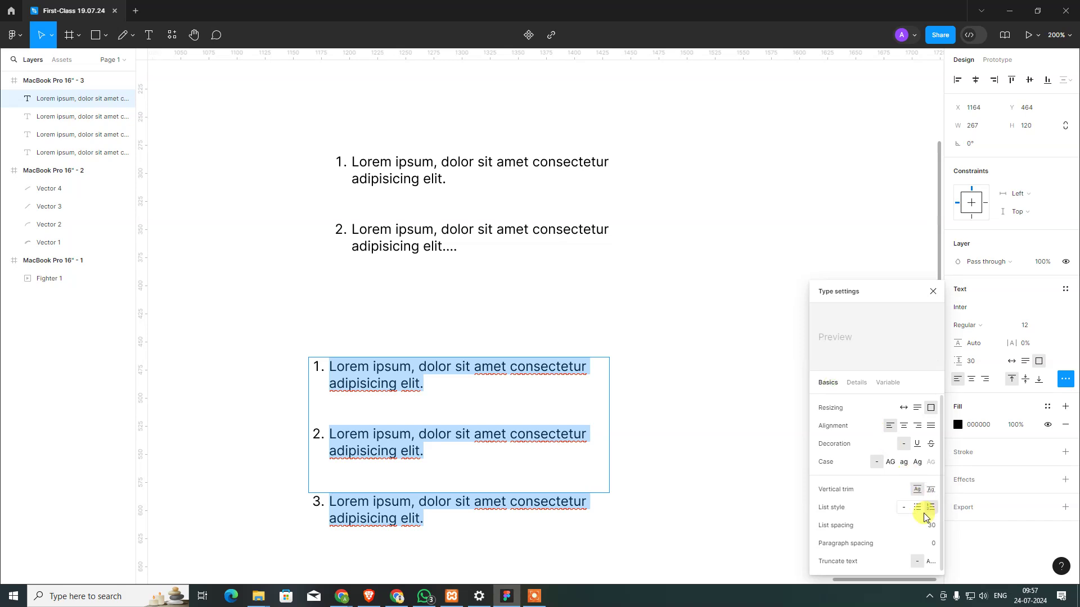
pyautogui.click(904, 507)
# - Add an opening quote to the text and enable hanging punctuation
pyautogui.click(400, 382)
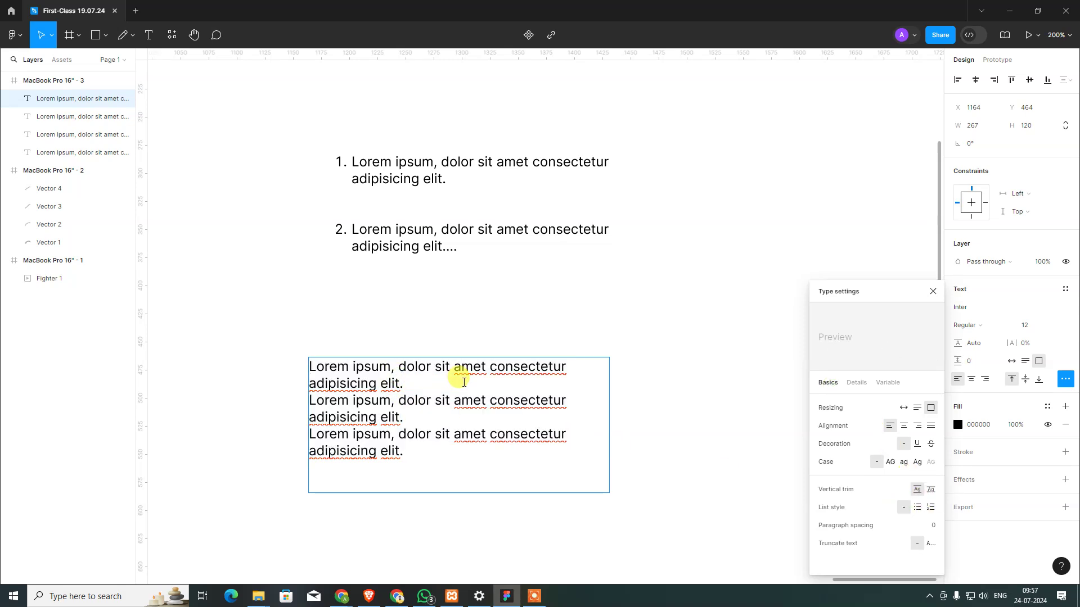
pyautogui.write('"')
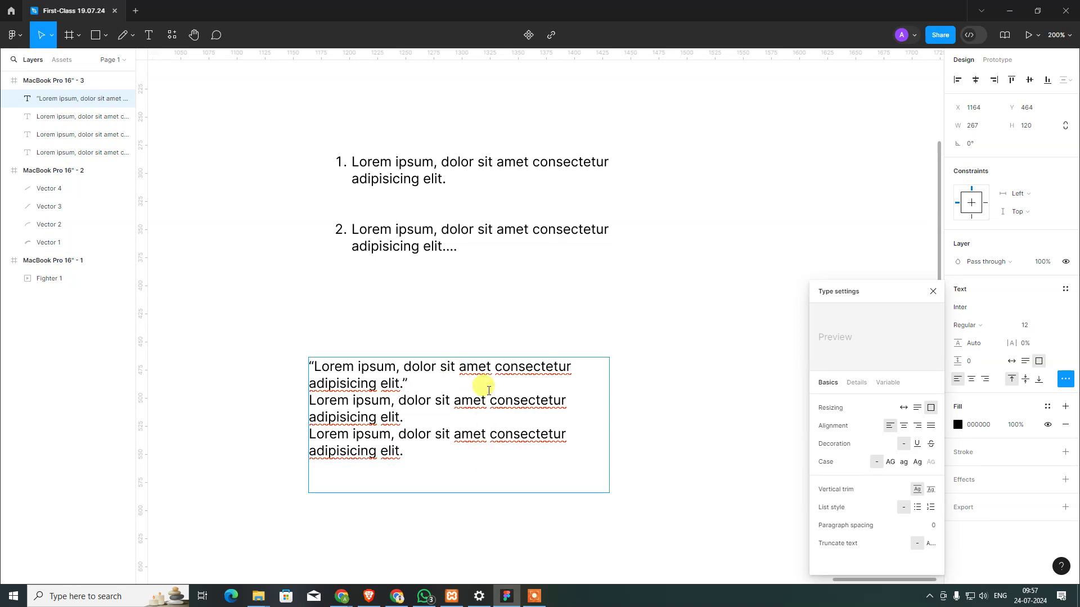
pyautogui.press('Escape')
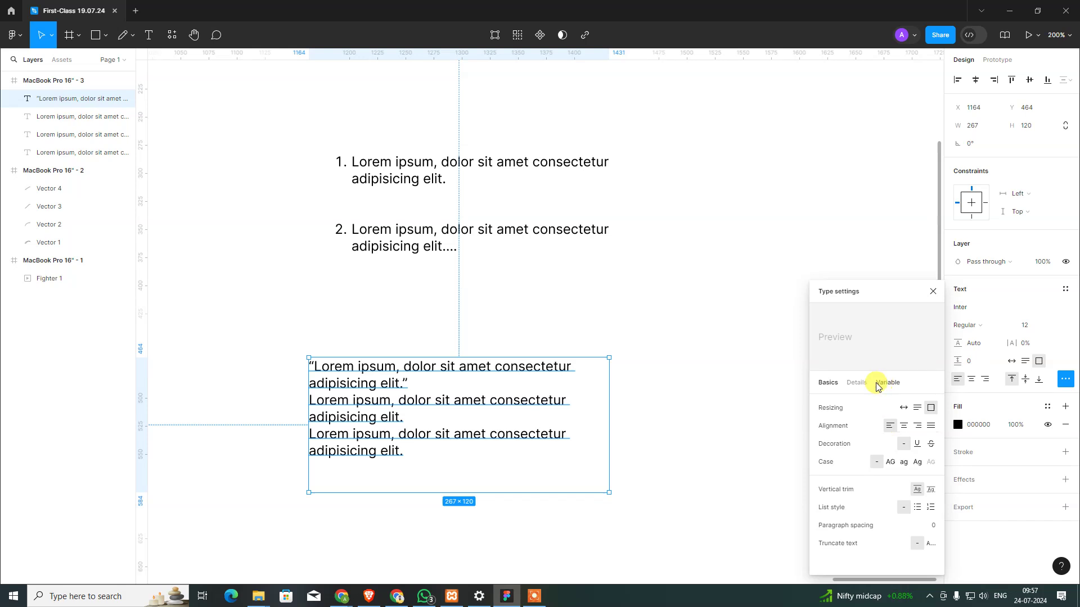
pyautogui.click(856, 382)
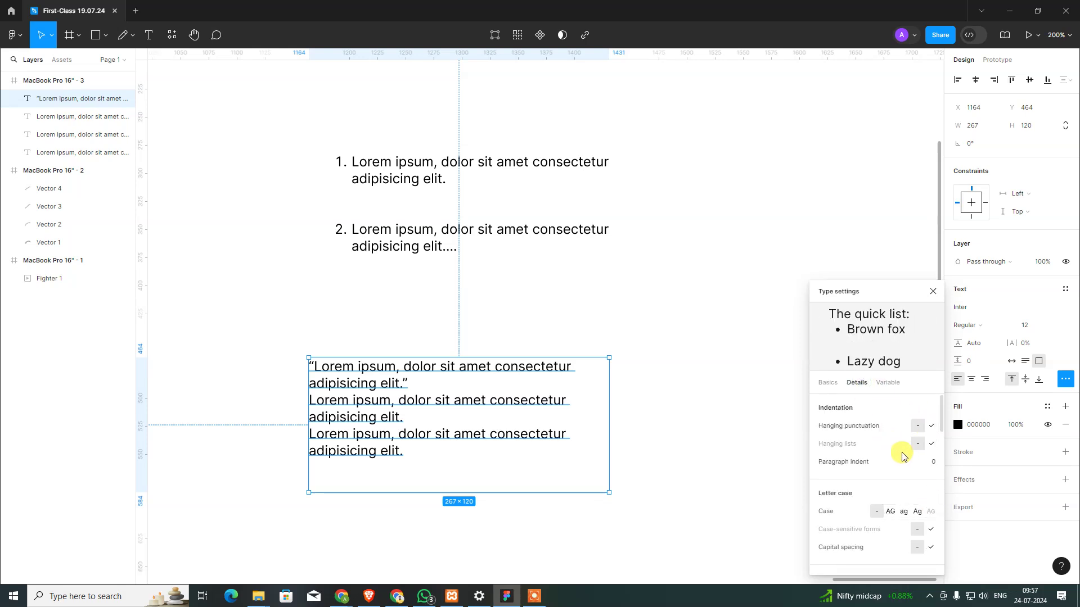
pyautogui.click(929, 427)
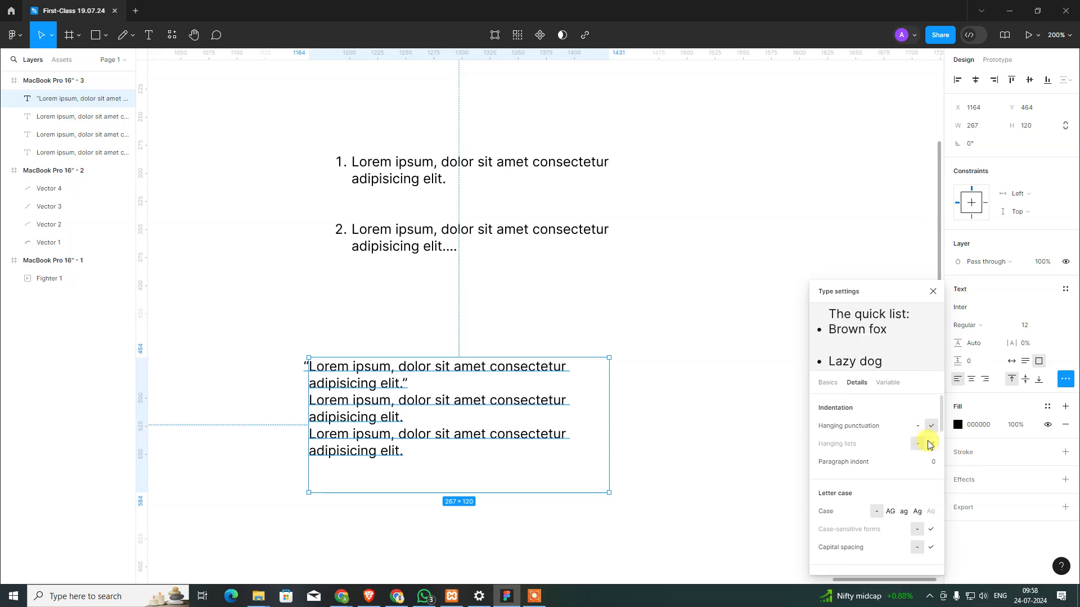
pyautogui.click(514, 226)
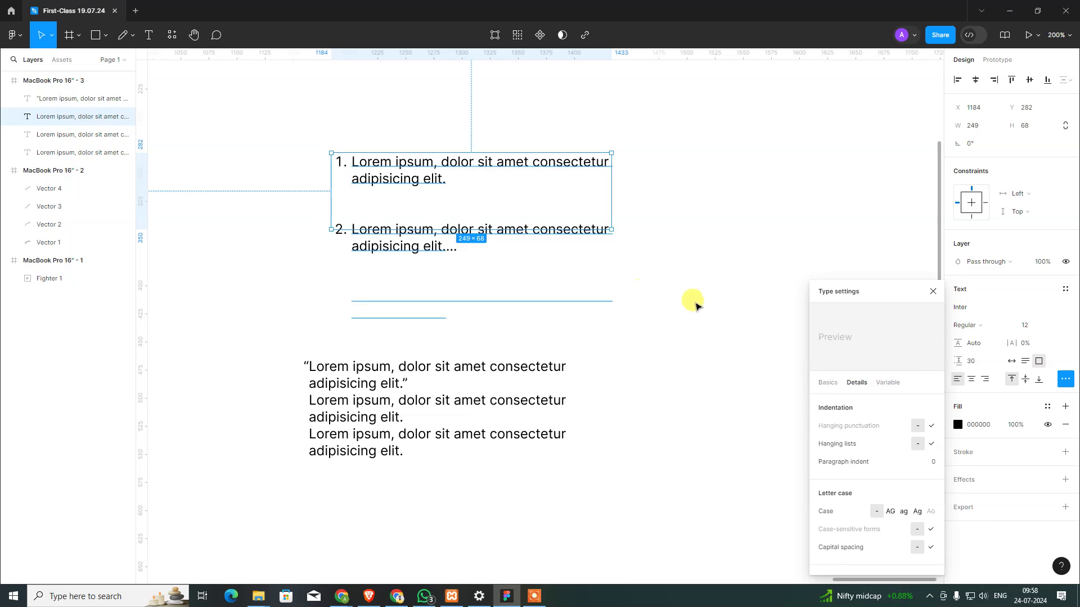
# - Give the long lorem ipsum block a paragraph indent of 40
pyautogui.click(689, 404)
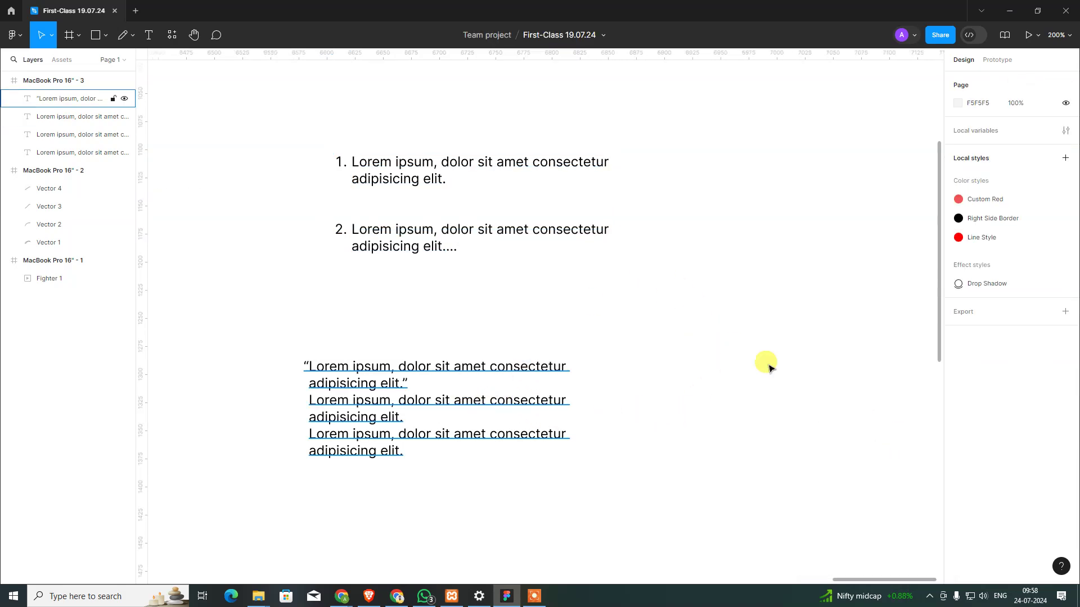
pyautogui.hscroll(-10, 298, 401)
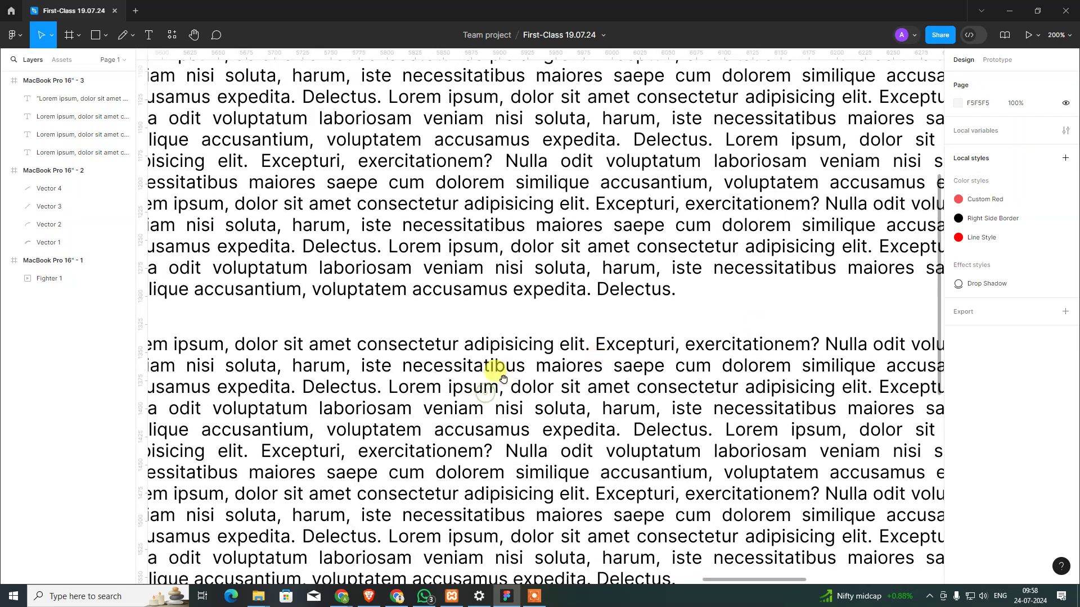
pyautogui.click(607, 383)
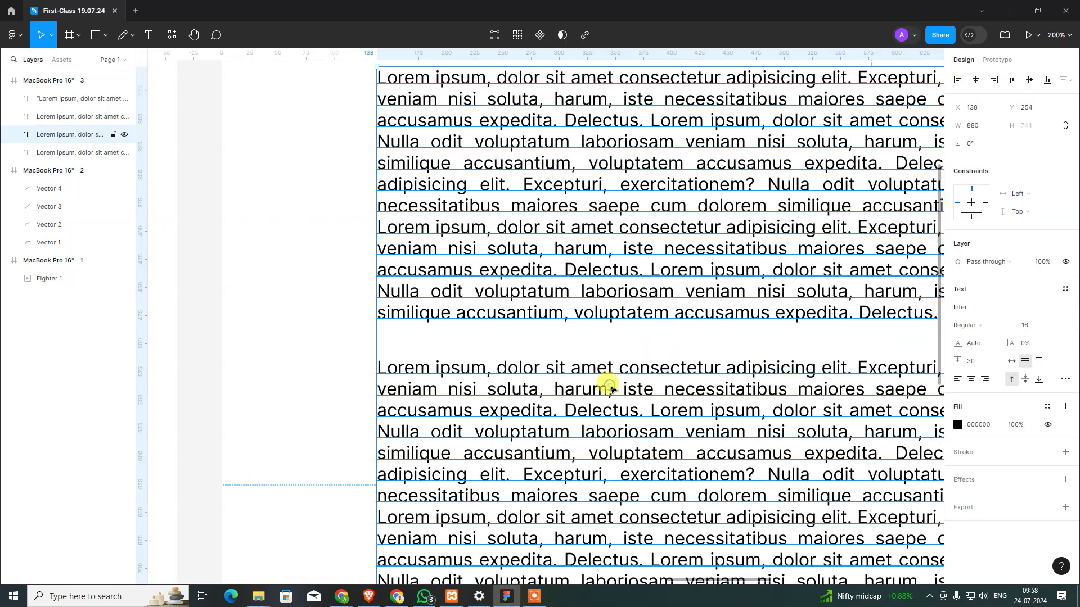
pyautogui.click(1062, 378)
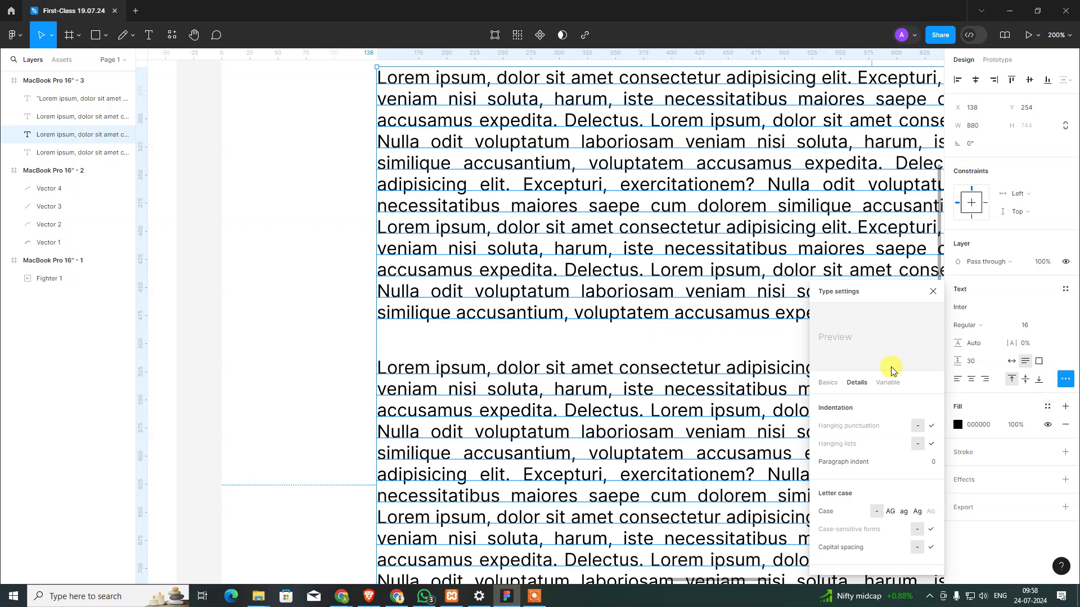
pyautogui.click(932, 445)
pyautogui.click(918, 462)
pyautogui.write('40')
pyautogui.press('Return')
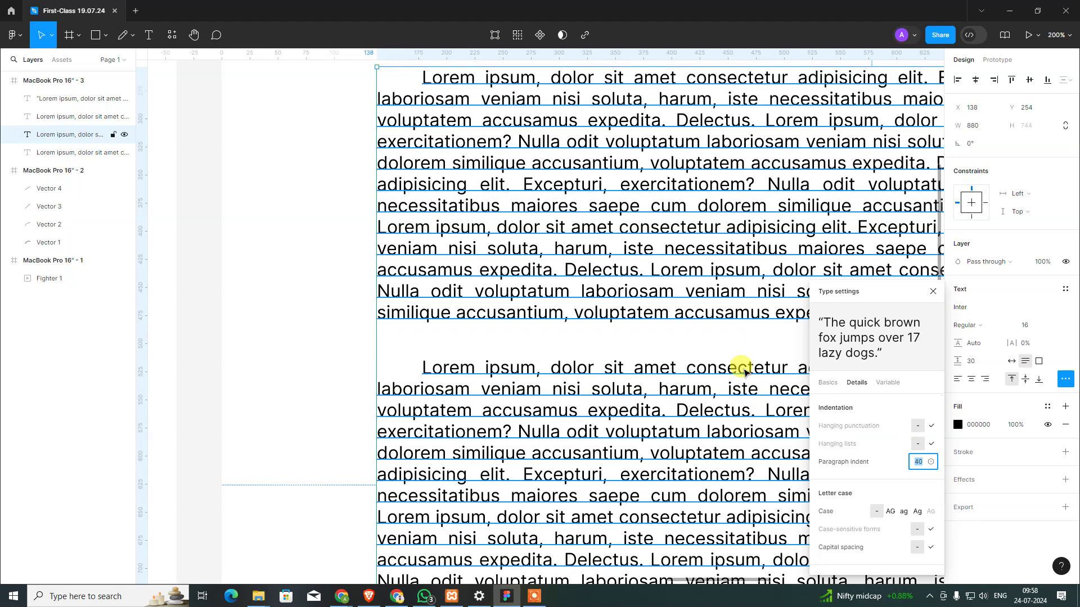
pyautogui.scroll(3, 588, 256)
pyautogui.scroll(-1, 518, 353)
pyautogui.scroll(-5, 508, 405)
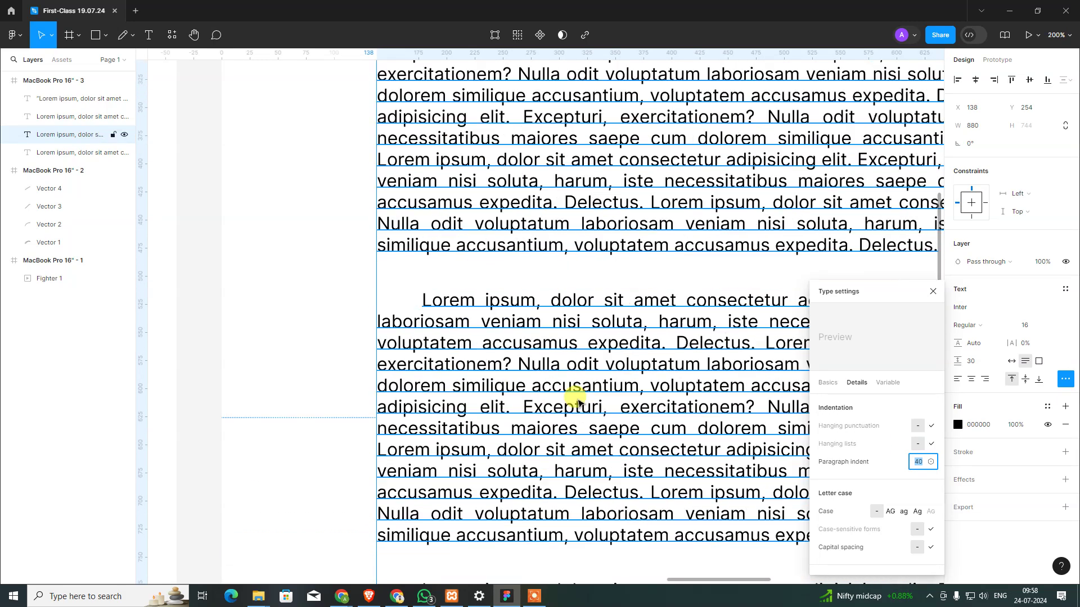
pyautogui.scroll(-6, 574, 393)
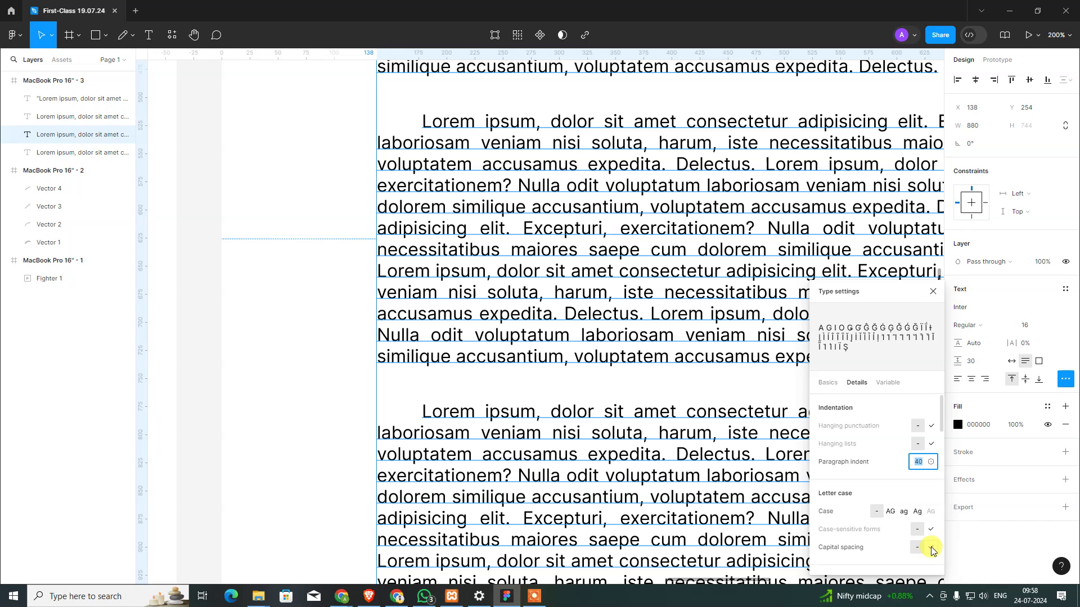
# - Try the Slant and Weight variable axes on the paragraphs, then revert to Regular 400
pyautogui.click(893, 383)
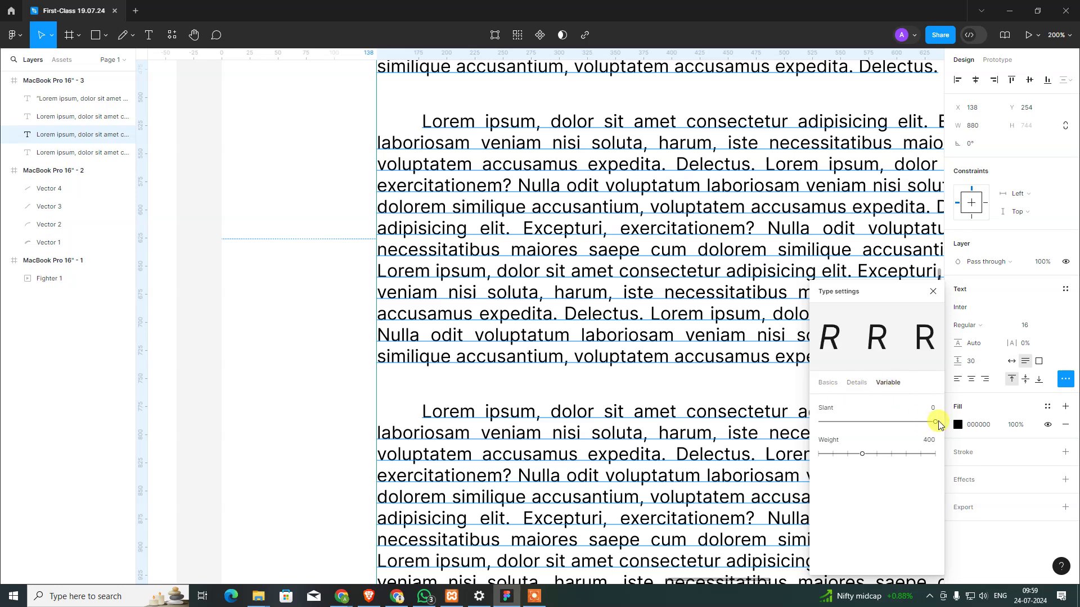
pyautogui.moveTo(935, 423); pyautogui.dragTo(810, 426)
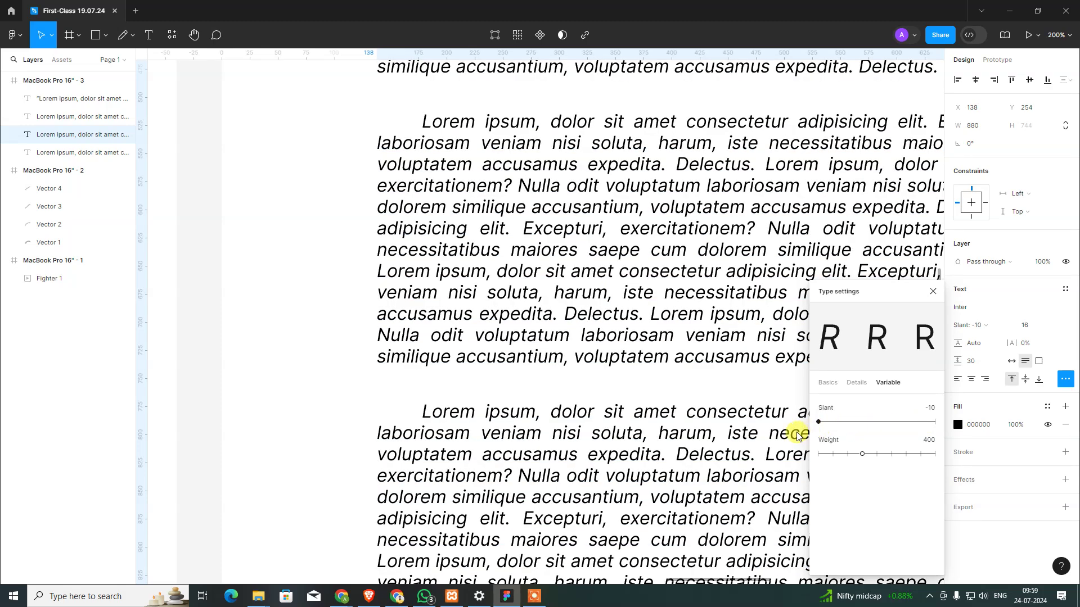
pyautogui.click(935, 423)
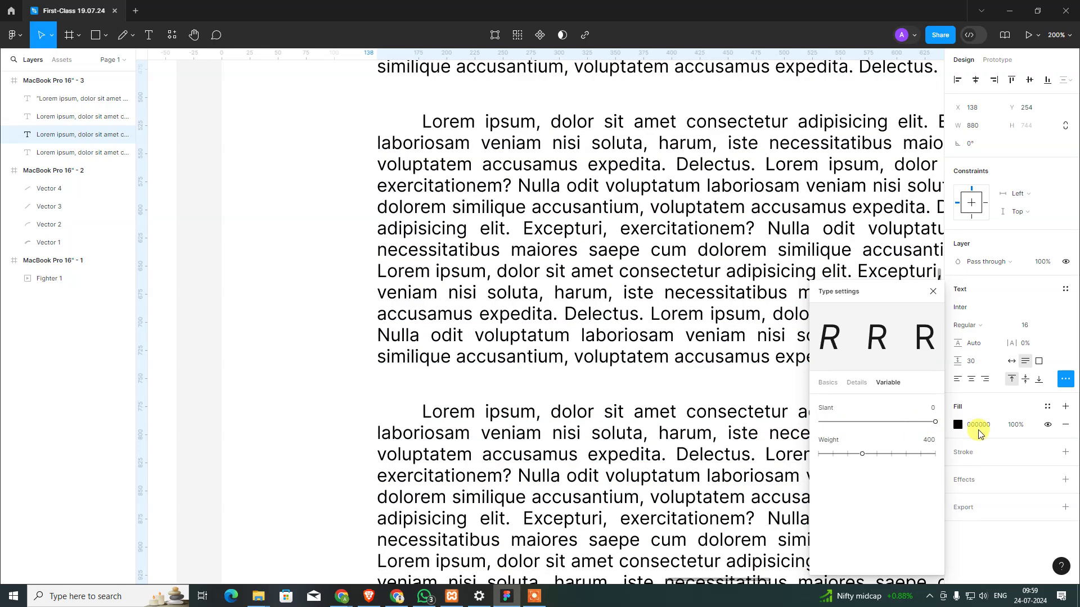
pyautogui.moveTo(853, 434)
pyautogui.mouseDown()
pyautogui.moveTo(754, 426)
pyautogui.moveTo(1037, 447)
pyautogui.mouseUp()
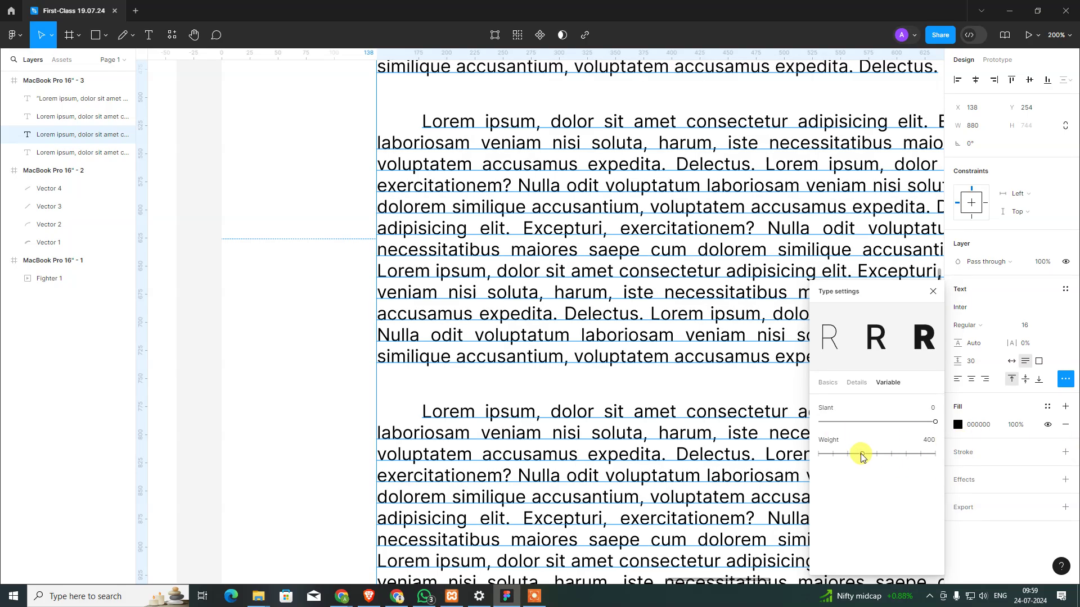
pyautogui.moveTo(863, 455)
pyautogui.mouseDown()
pyautogui.moveTo(931, 455)
pyautogui.moveTo(862, 454)
pyautogui.mouseUp()
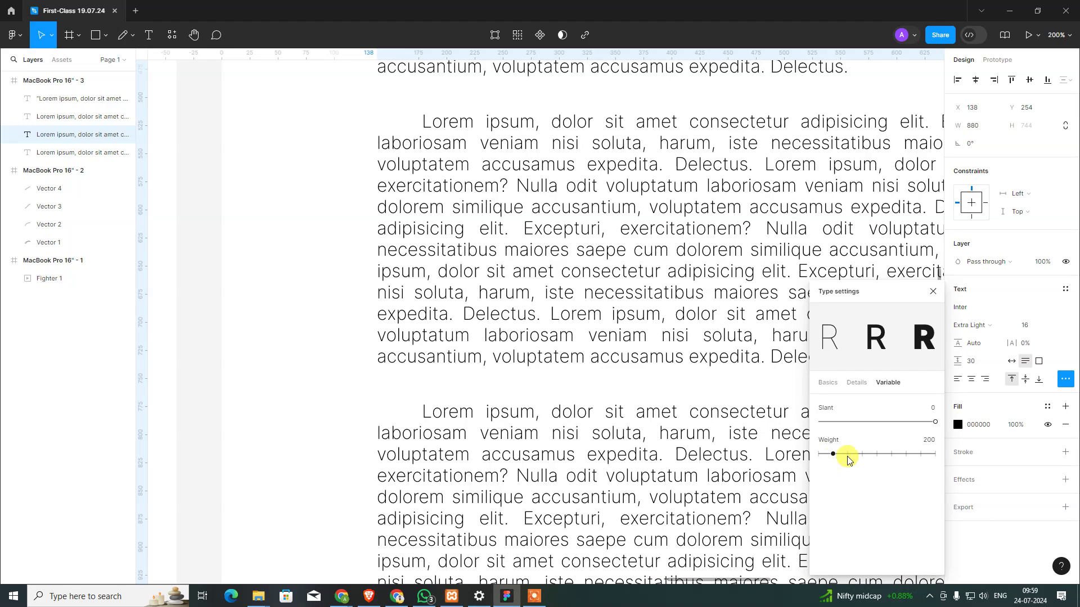
pyautogui.click(871, 458)
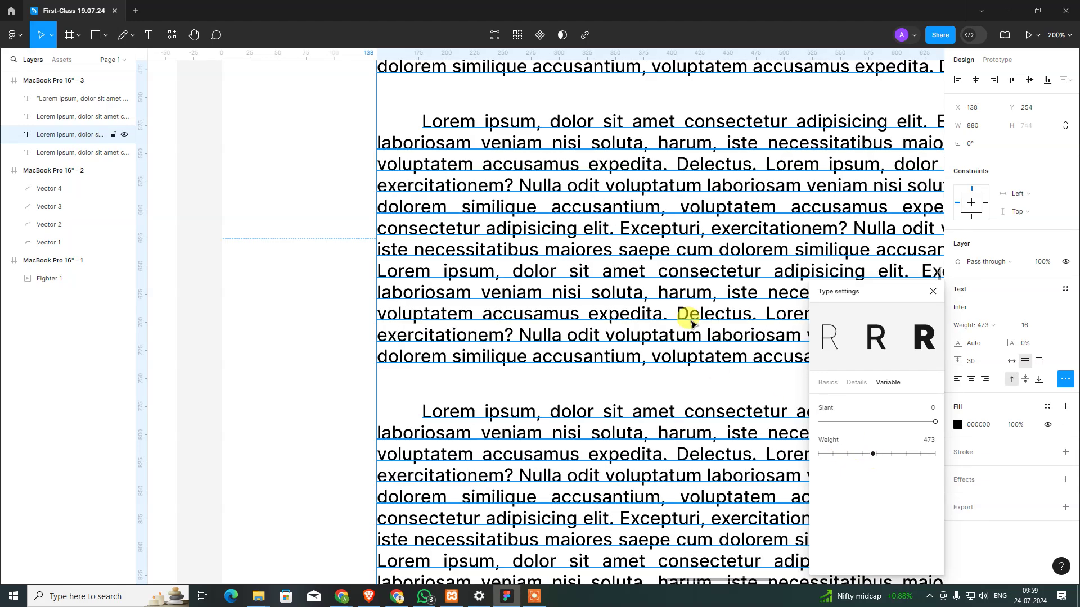
pyautogui.hotkey('ctrl', 'z')
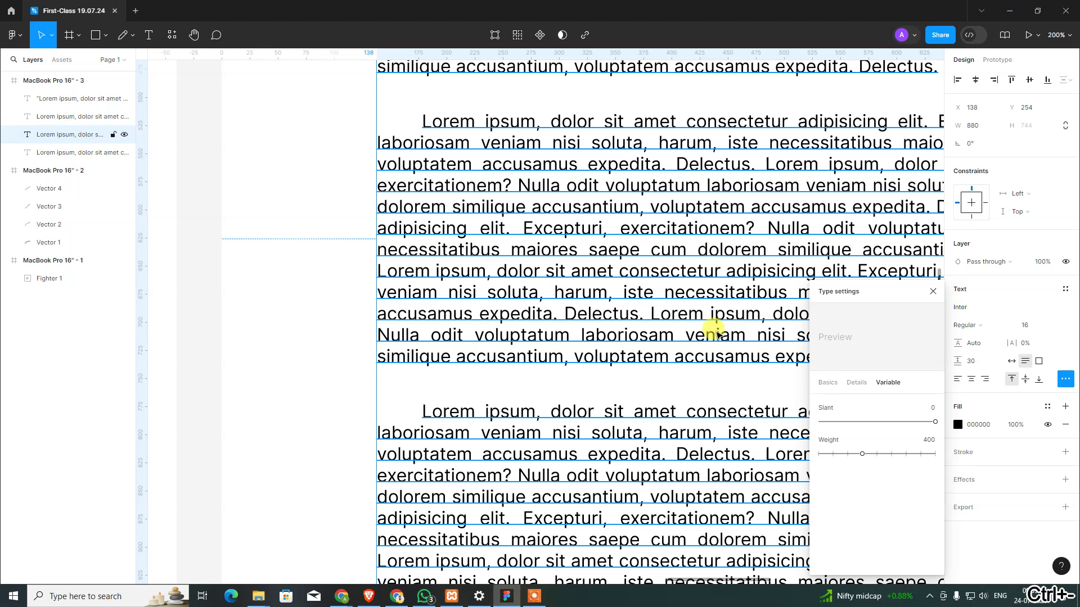
pyautogui.hotkey('ctrl', '-')
pyautogui.hotkey('ctrl', '-')
# - Set the paragraph text fill to red E51E1E and bring up the Resources browser
pyautogui.click(692, 474)
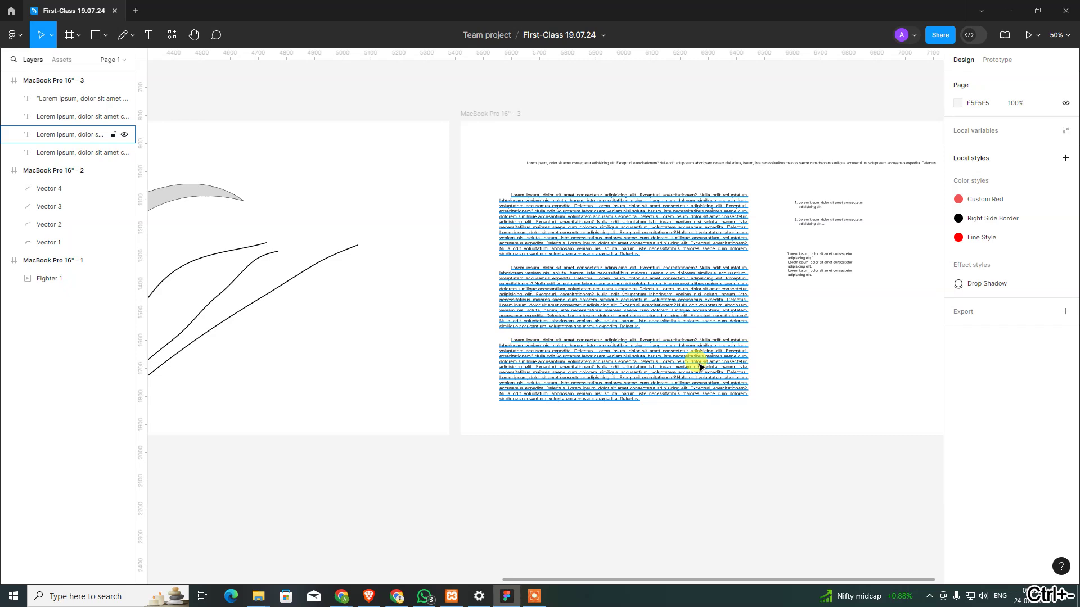
pyautogui.click(692, 362)
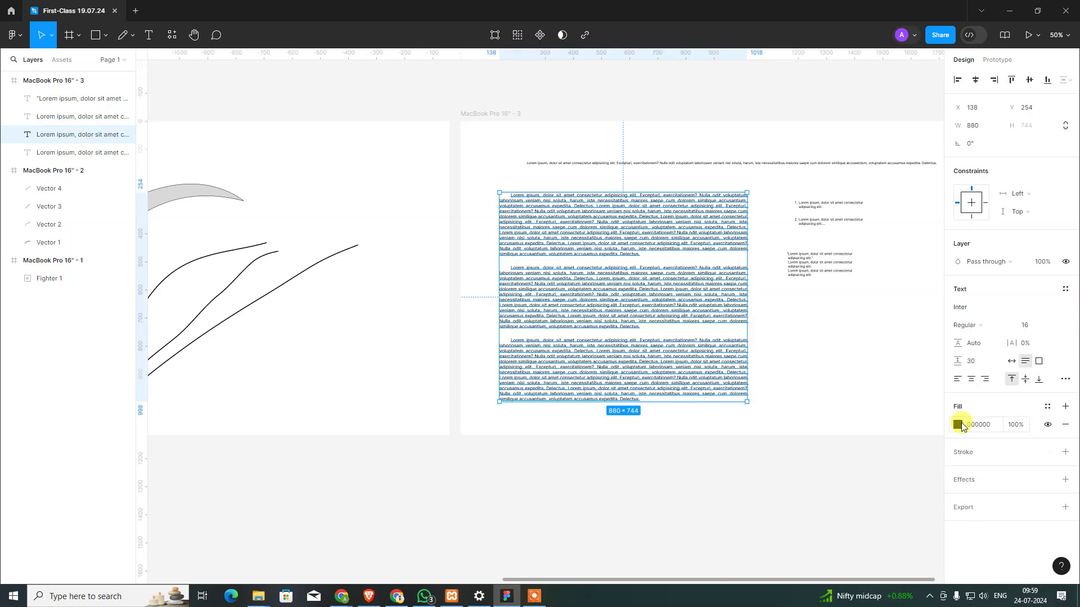
pyautogui.click(958, 425)
pyautogui.click(926, 308)
pyautogui.click(748, 409)
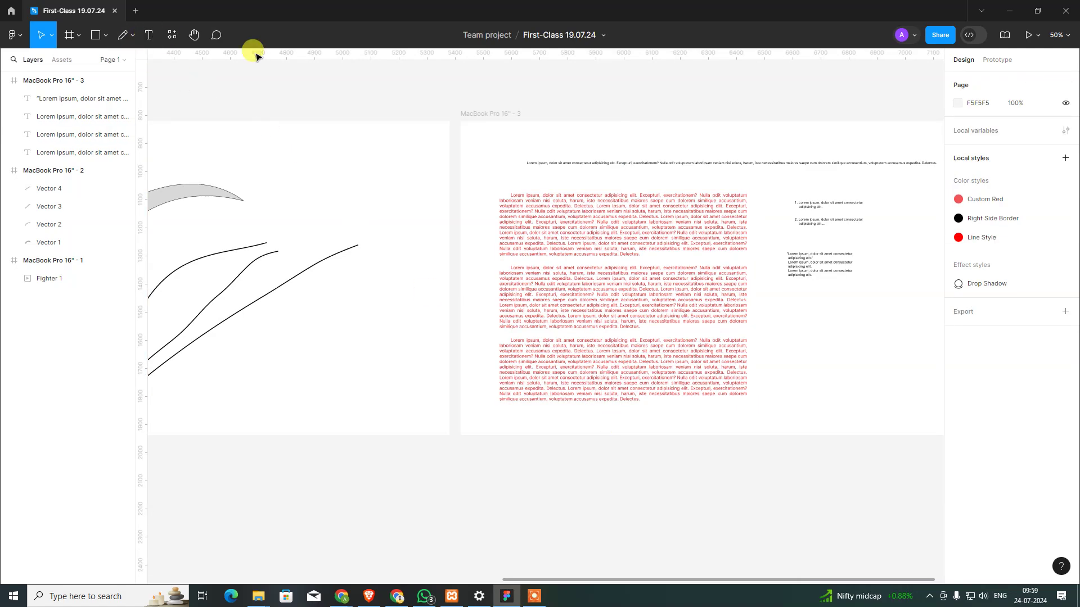
pyautogui.click(155, 36)
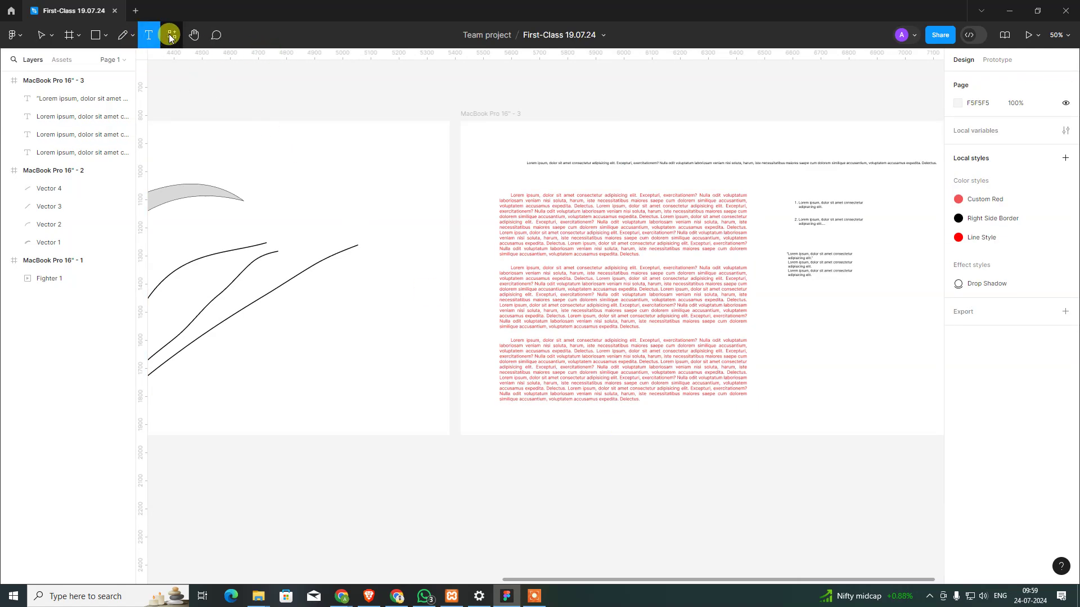
pyautogui.click(170, 35)
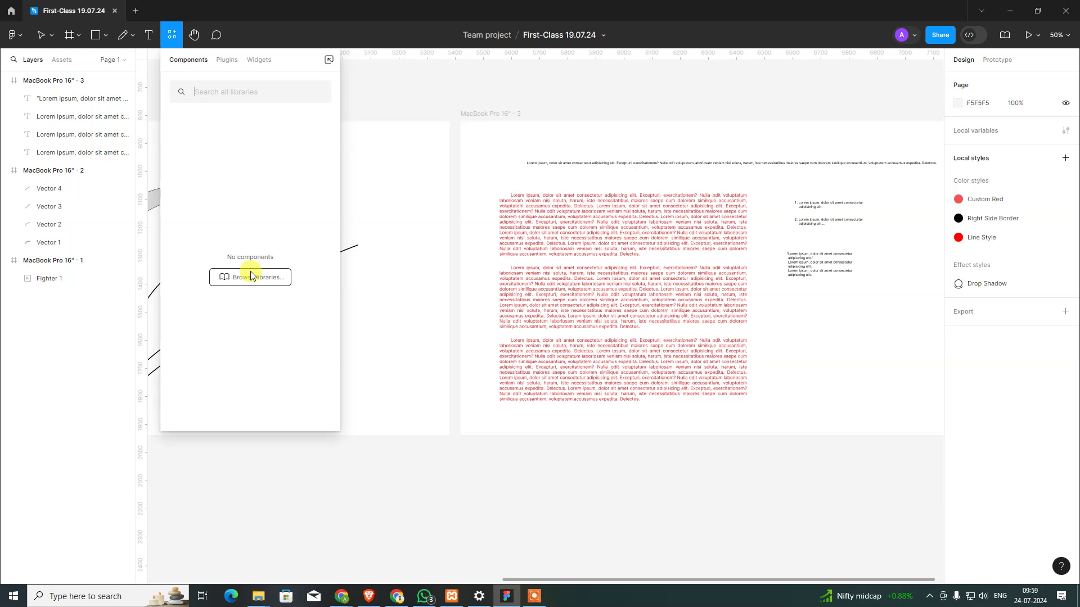
# - Browse the Plugins and Widgets tabs, close Resources, and pan the canvas
pyautogui.click(226, 60)
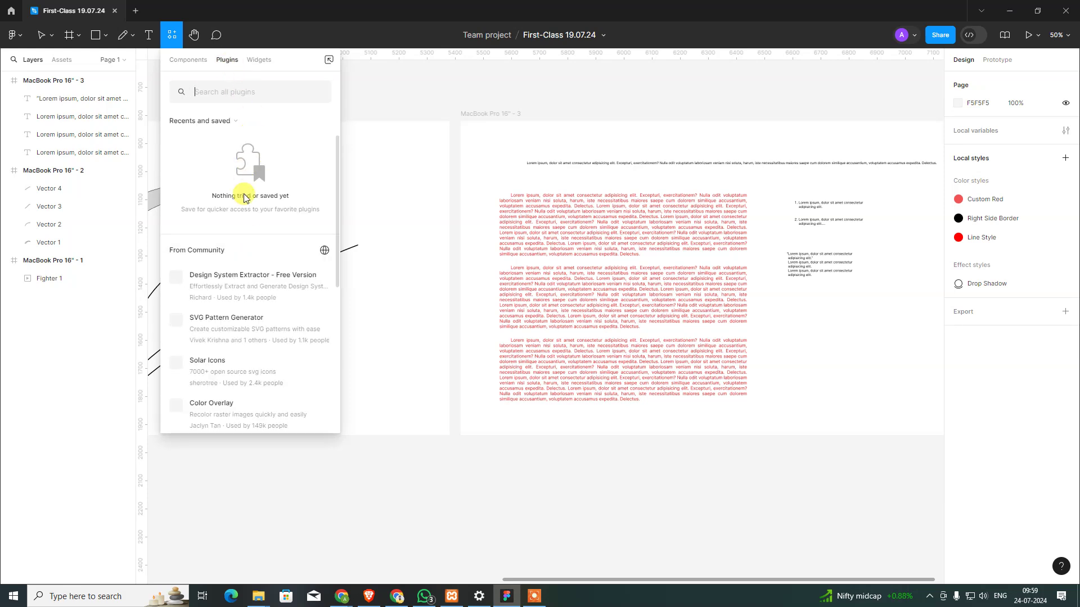
pyautogui.click(262, 62)
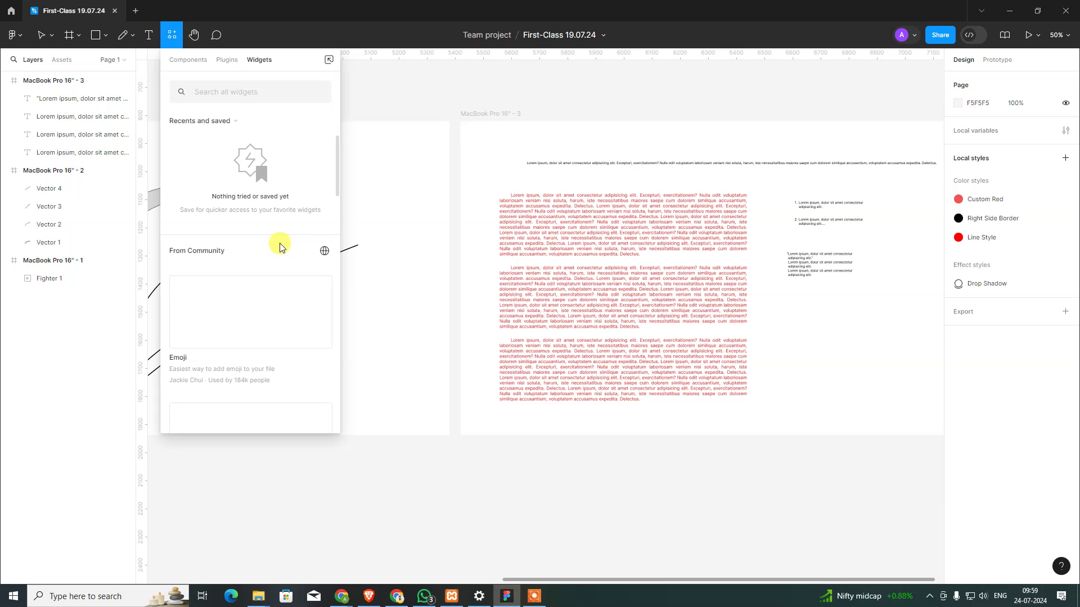
pyautogui.click(358, 103)
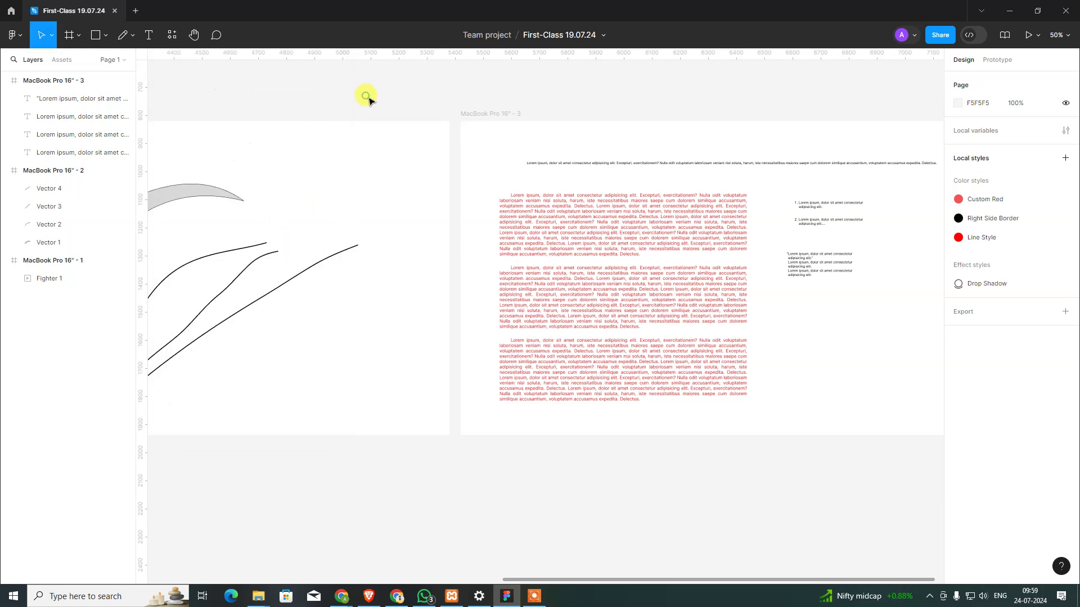
pyautogui.click(193, 35)
pyautogui.moveTo(466, 264); pyautogui.dragTo(359, 341)
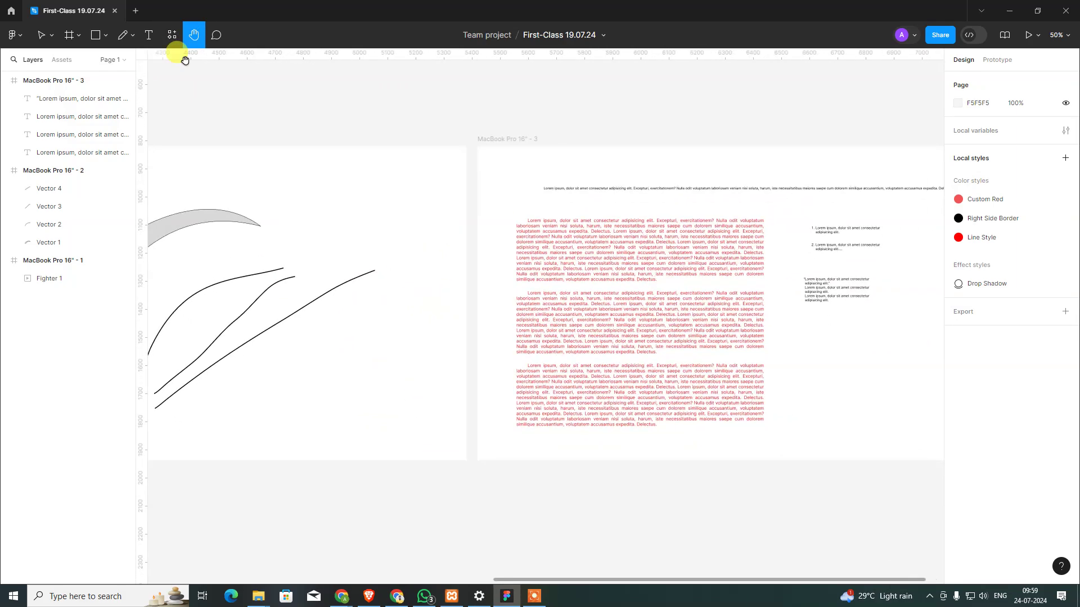
pyautogui.click(43, 35)
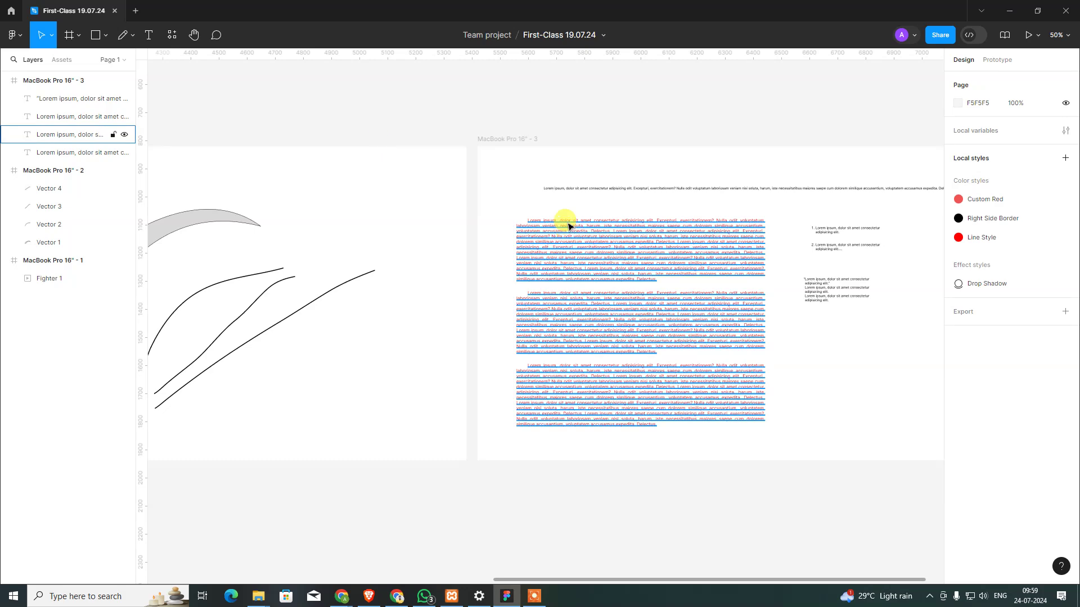
pyautogui.moveTo(592, 210); pyautogui.dragTo(552, 251)
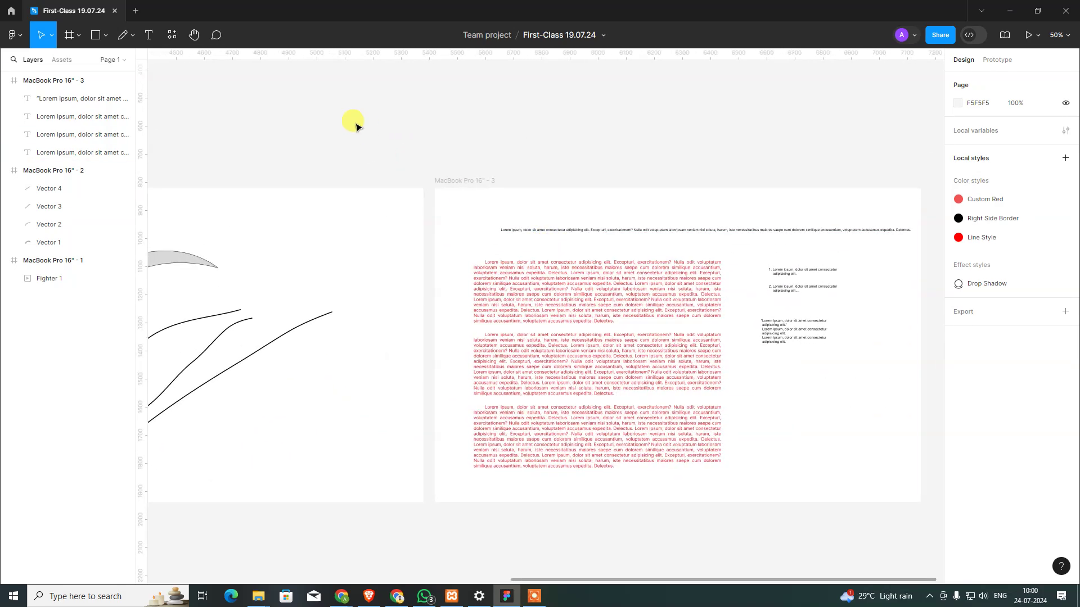
# - Pin a 'Make it paragraph' comment on frame 3's top lorem ipsum text line
pyautogui.click(224, 36)
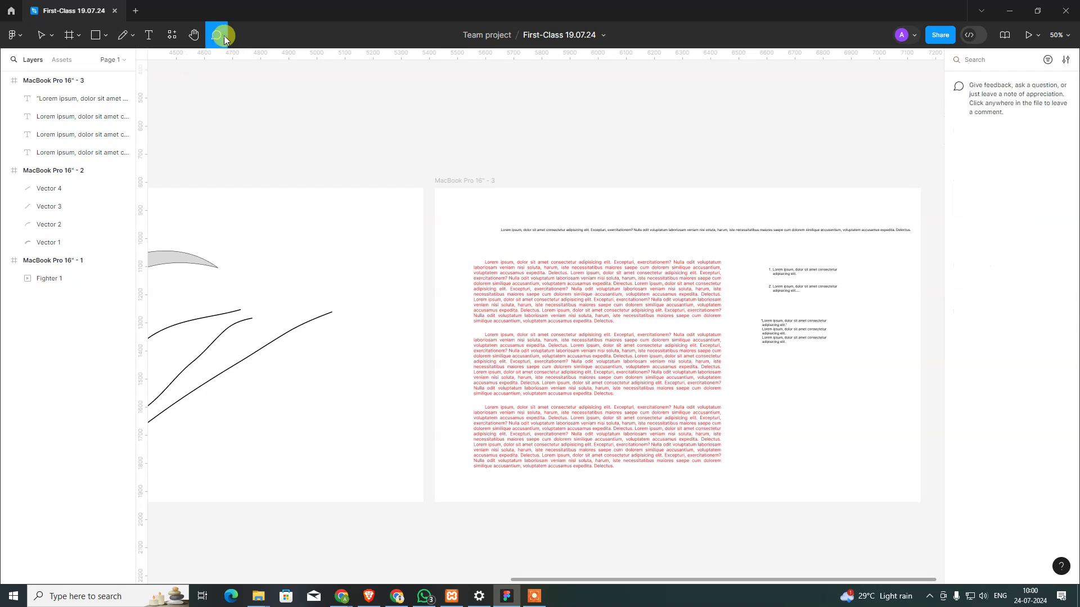
pyautogui.click(687, 227)
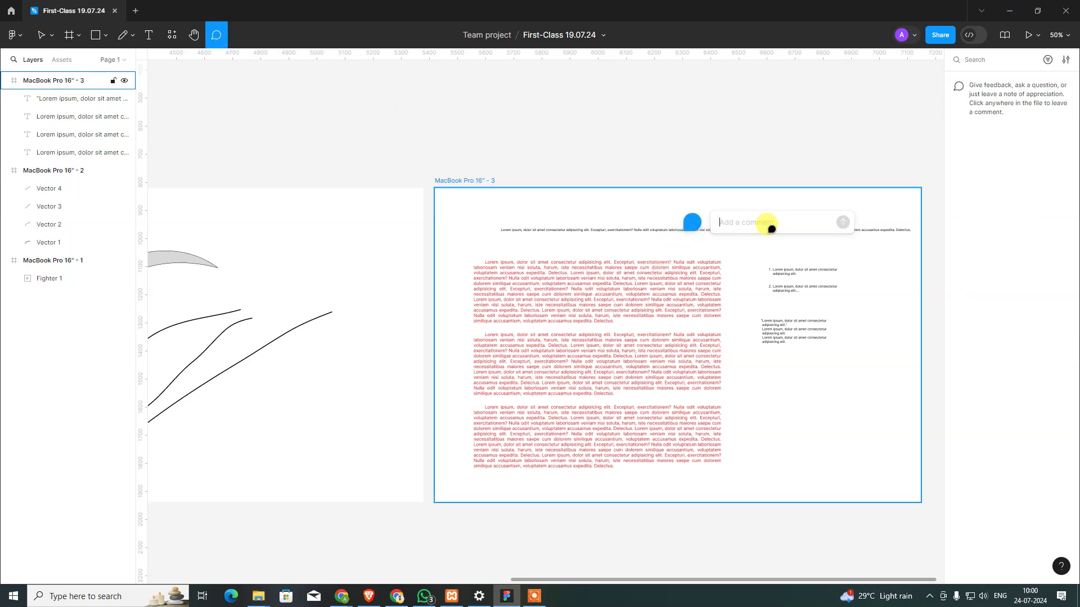
pyautogui.write('Make it paragraph')
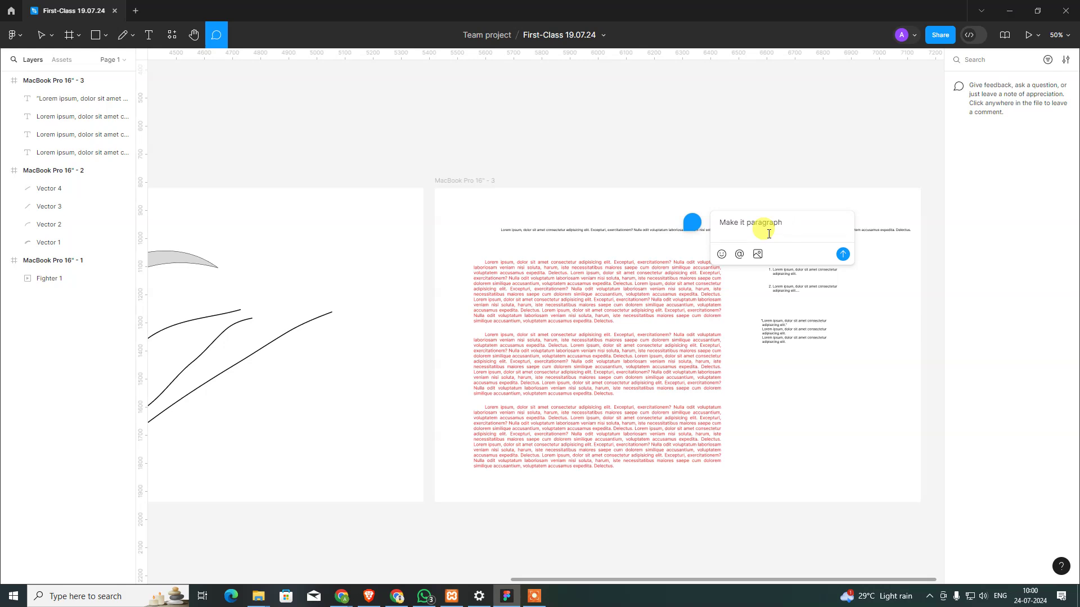
pyautogui.hotkey('ctrl', 'a')
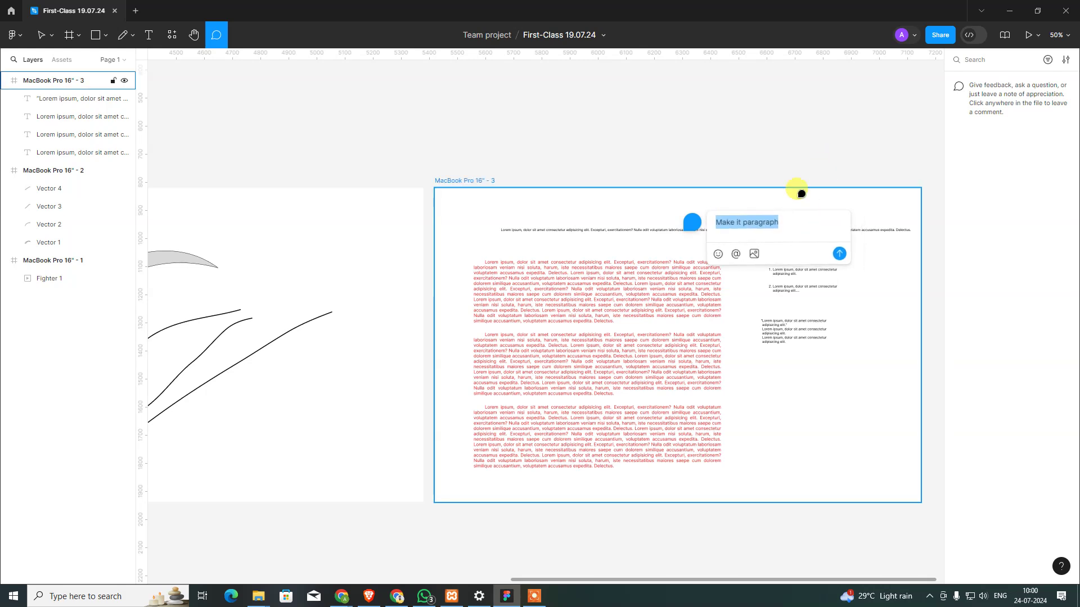
pyautogui.click(843, 254)
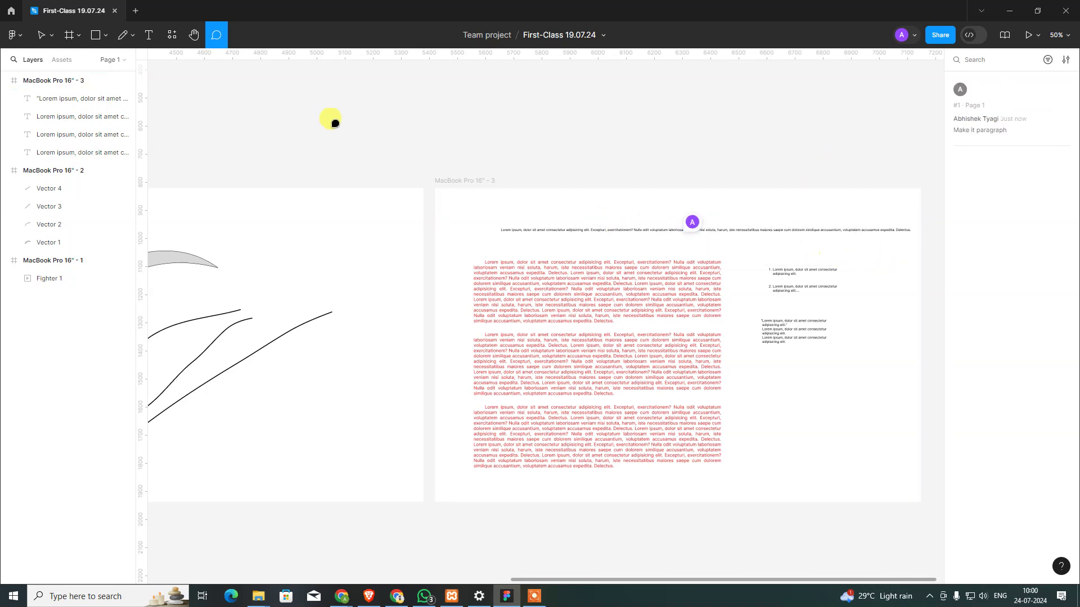
# - Leave comment mode, then open and close the comment's thread
pyautogui.click(35, 40)
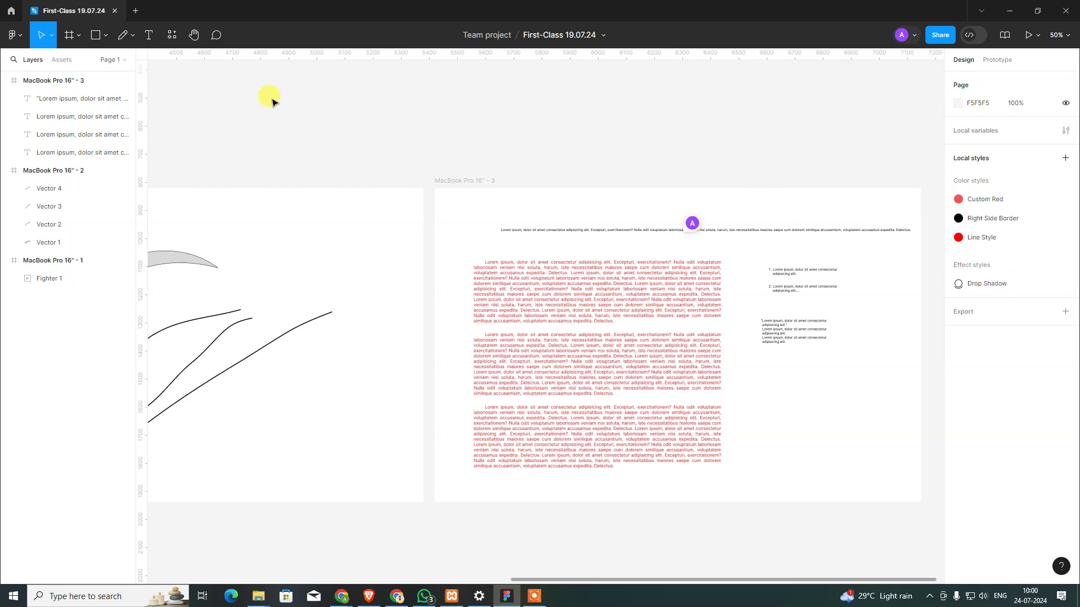
pyautogui.click(693, 226)
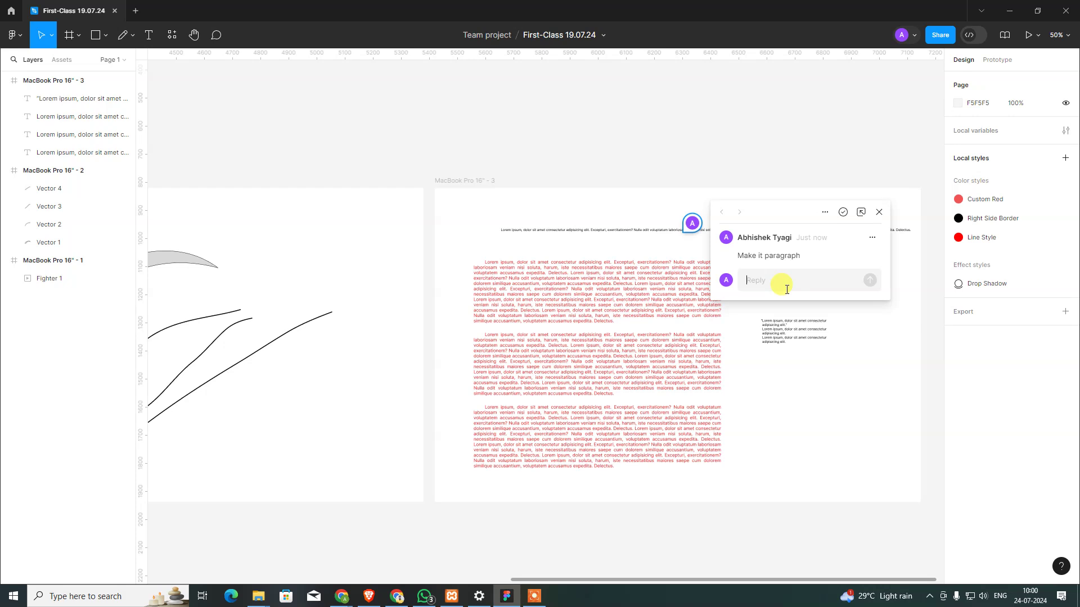
pyautogui.click(677, 145)
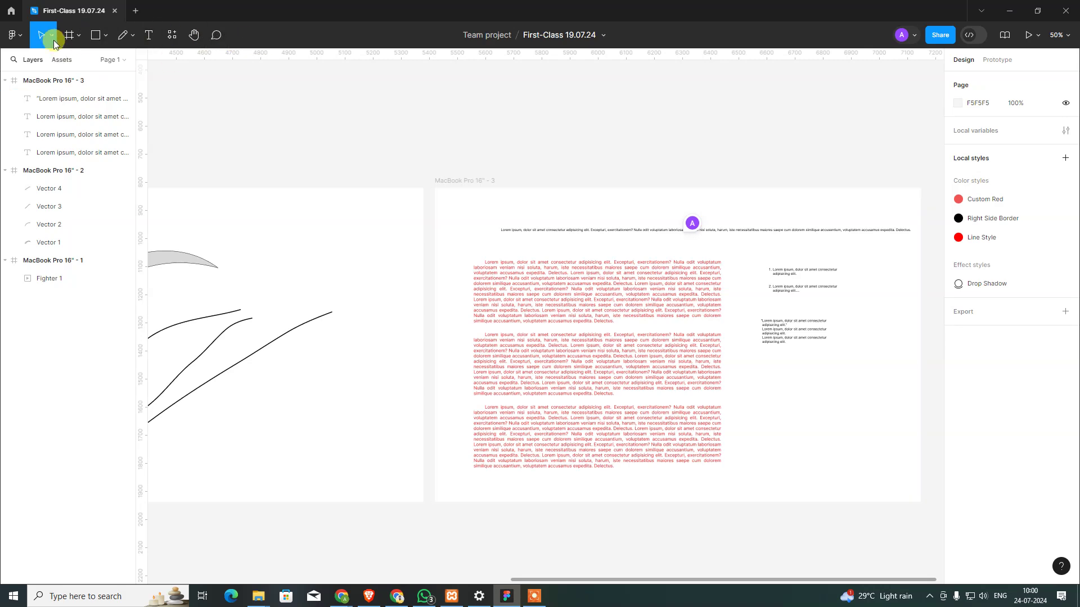
pyautogui.click(12, 35)
pyautogui.moveTo(50, 252)
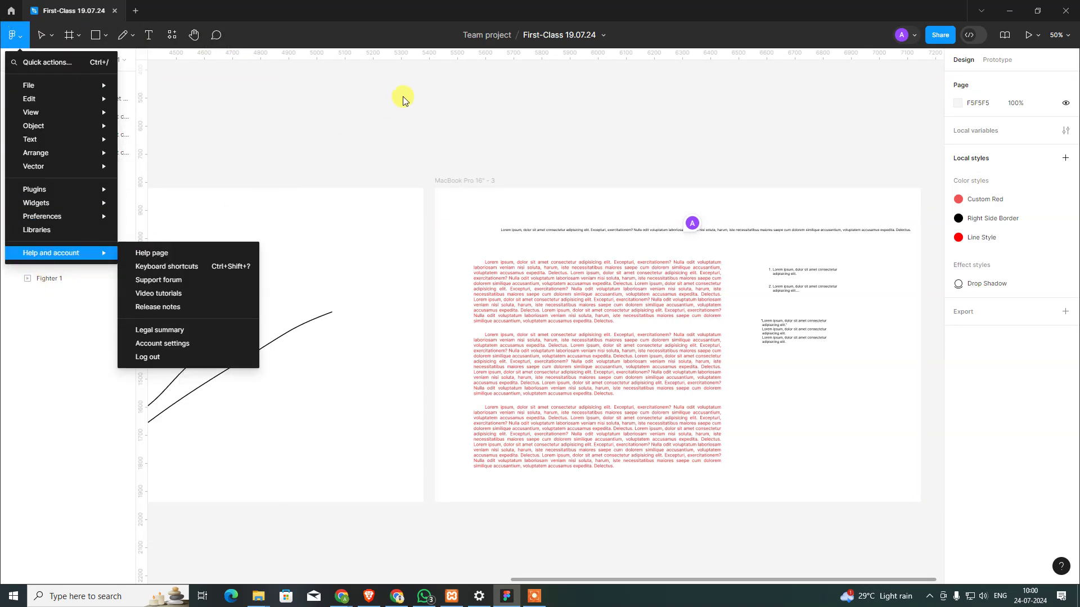
pyautogui.click(402, 100)
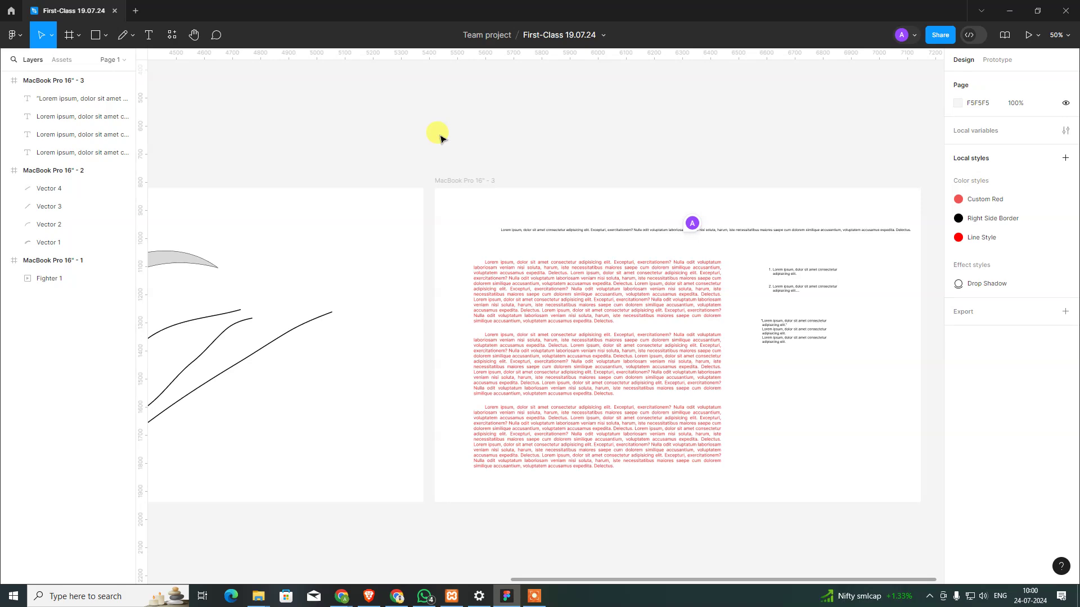
pyautogui.hotkey('alt', 'Tab')
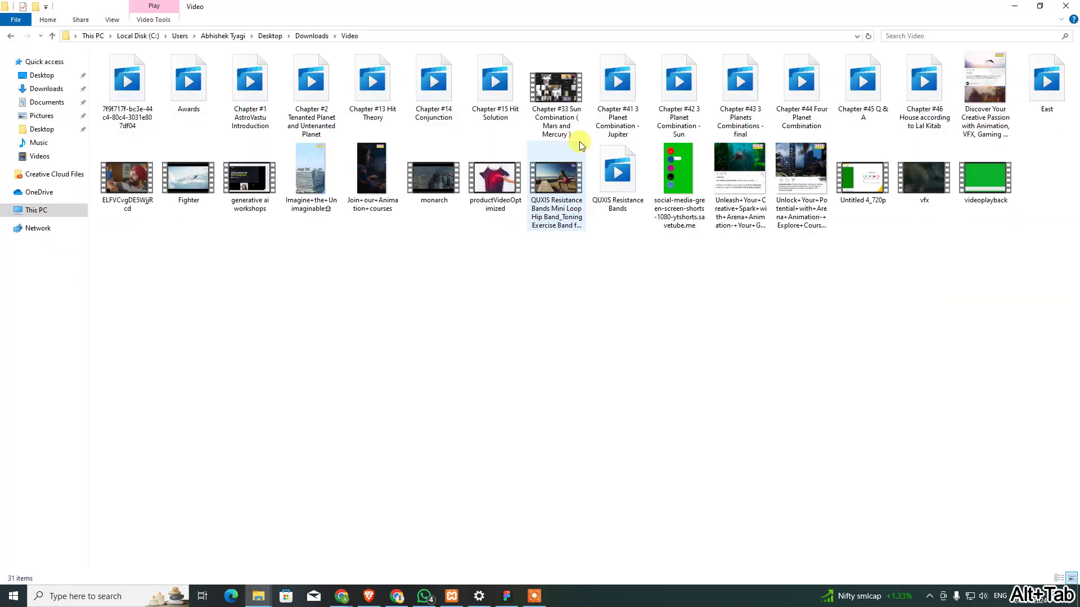
pyautogui.click(1065, 6)
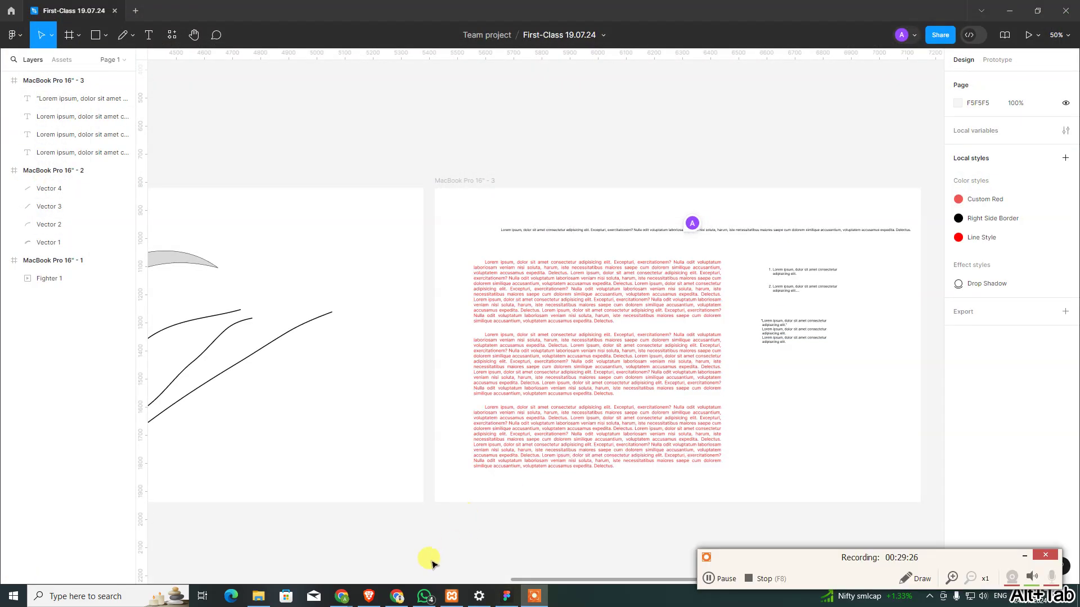
pyautogui.moveTo(342, 596)
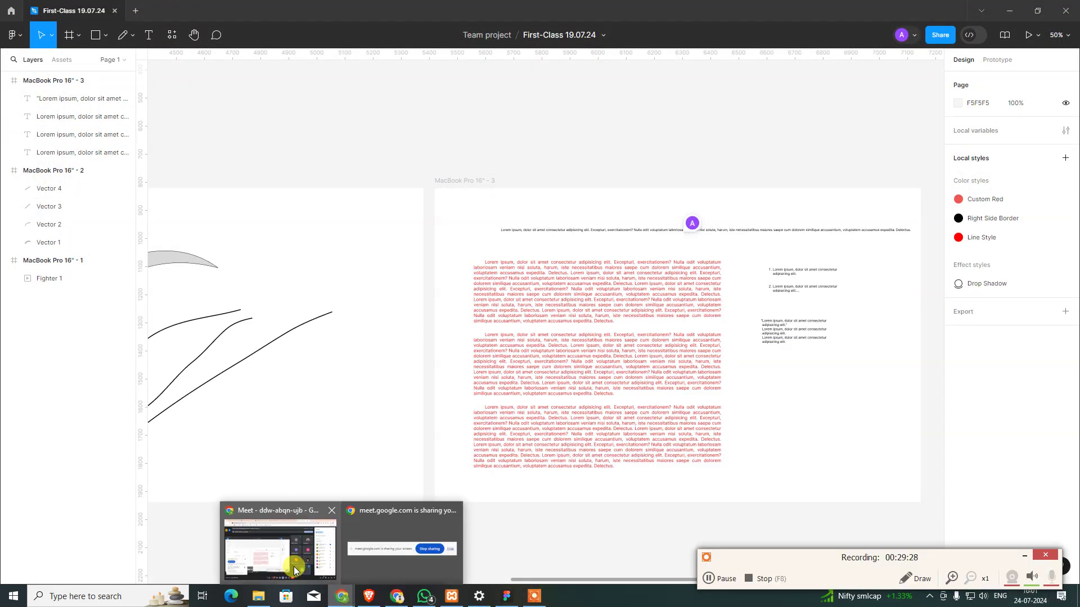
# - Glance at the Google Meet window, then return to the Figma file and pan left to the frames
pyautogui.click(291, 564)
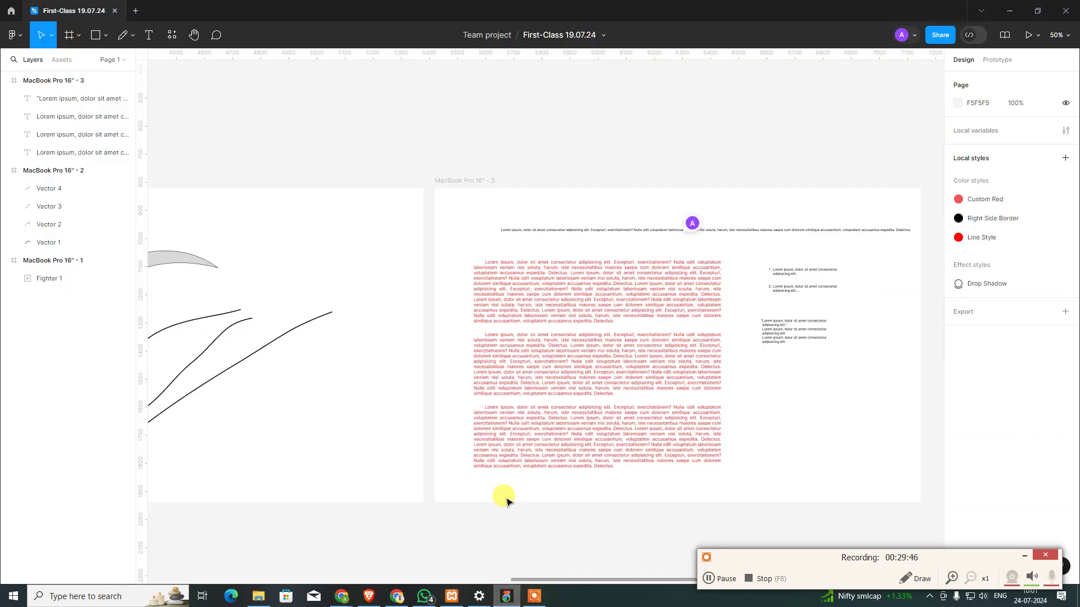
pyautogui.click(506, 596)
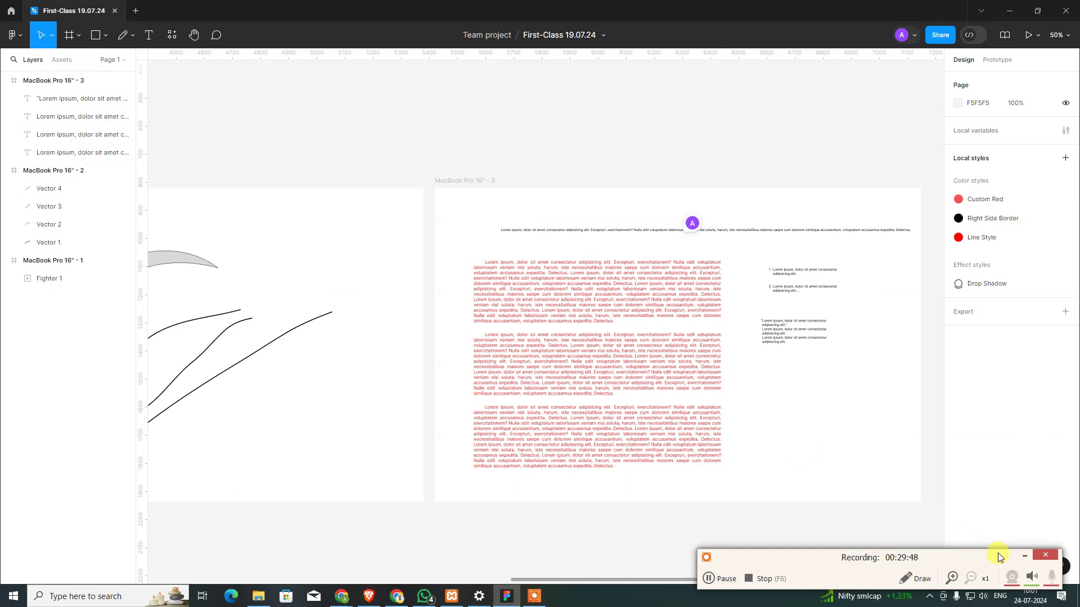
pyautogui.click(1024, 555)
pyautogui.hscroll(-2, 662, 516)
pyautogui.hscroll(-1, 687, 477)
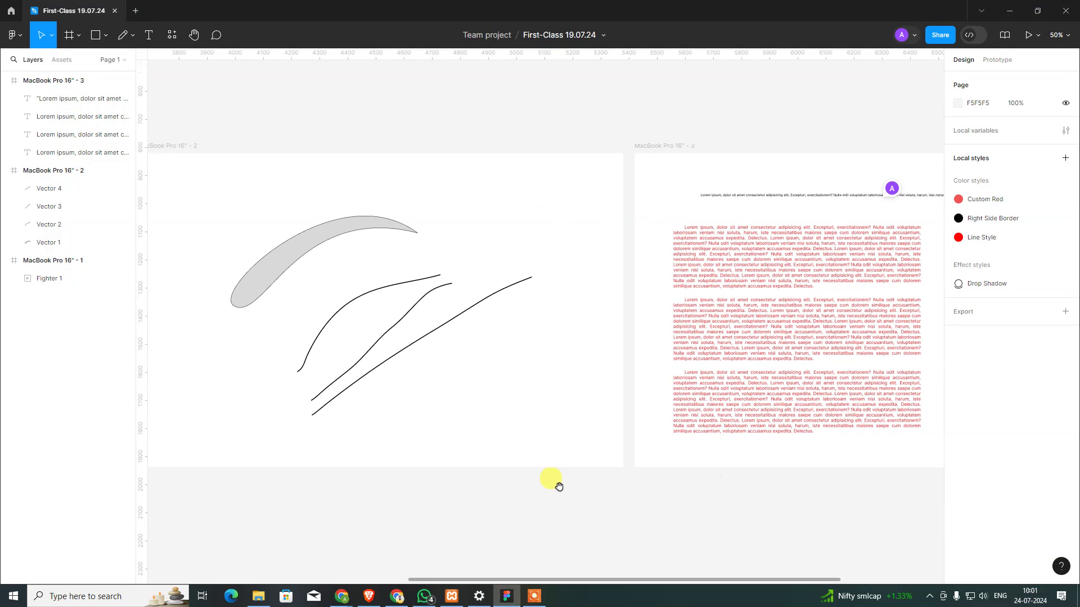
pyautogui.hscroll(-5, 554, 484)
pyautogui.hscroll(-5, 751, 491)
pyautogui.hscroll(-3, 663, 489)
pyautogui.hscroll(7, 613, 478)
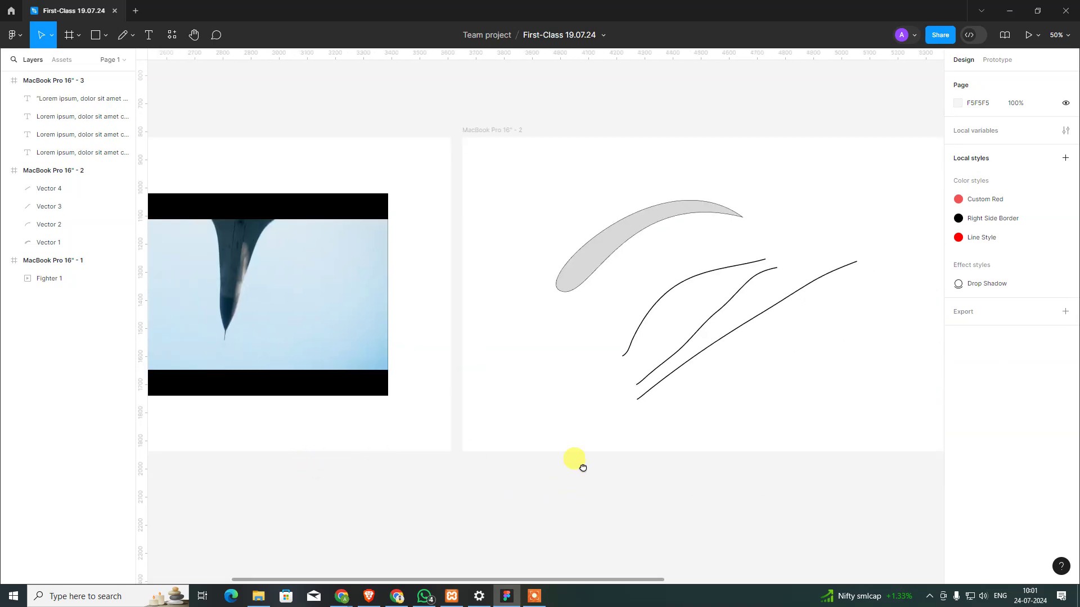
pyautogui.hscroll(-4, 619, 461)
# - Delete all three MacBook frames and add one blank MacBook Pro 16" frame (1728 × 1117)
pyautogui.hotkey('ctrl', 'a')
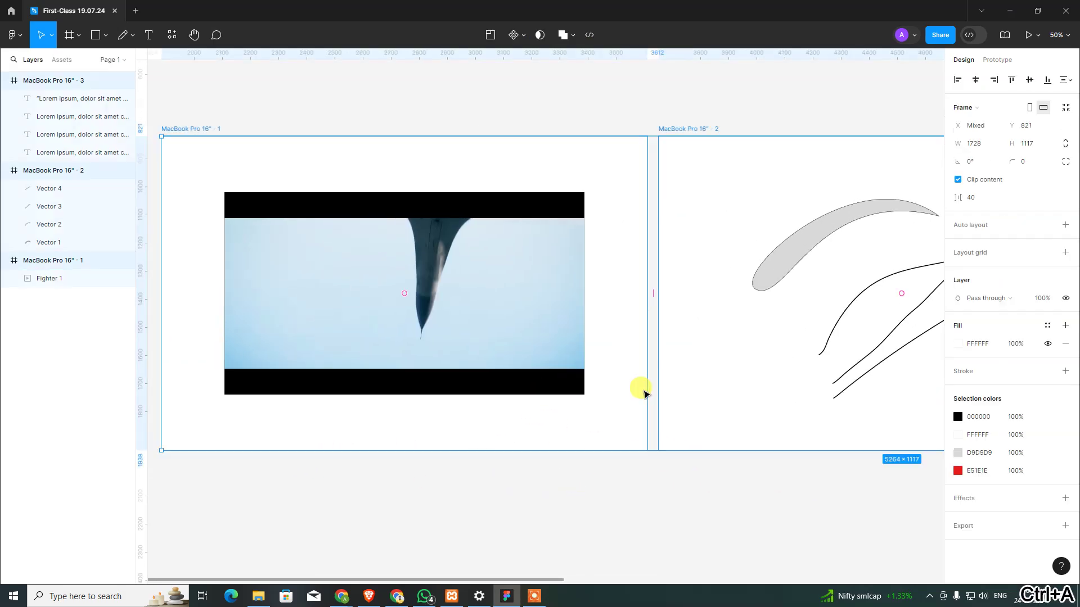
pyautogui.press('Delete')
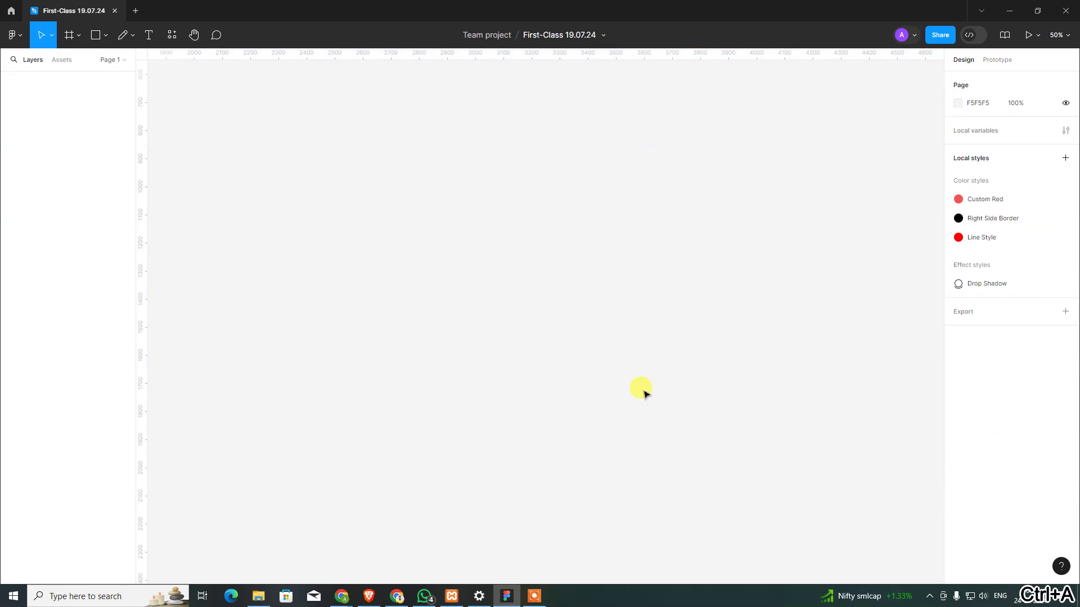
pyautogui.press('f')
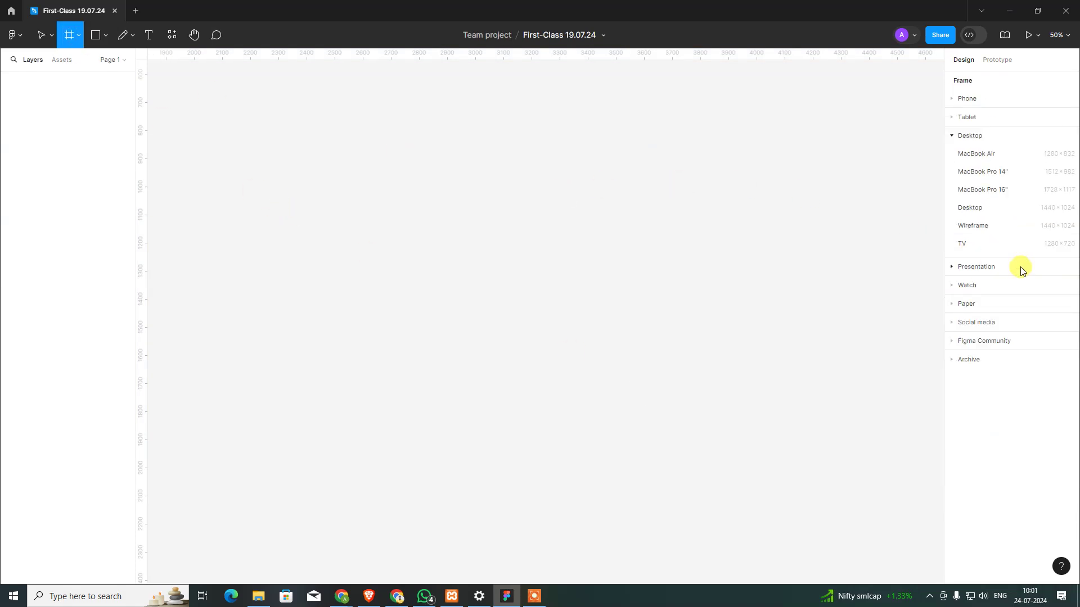
pyautogui.click(968, 191)
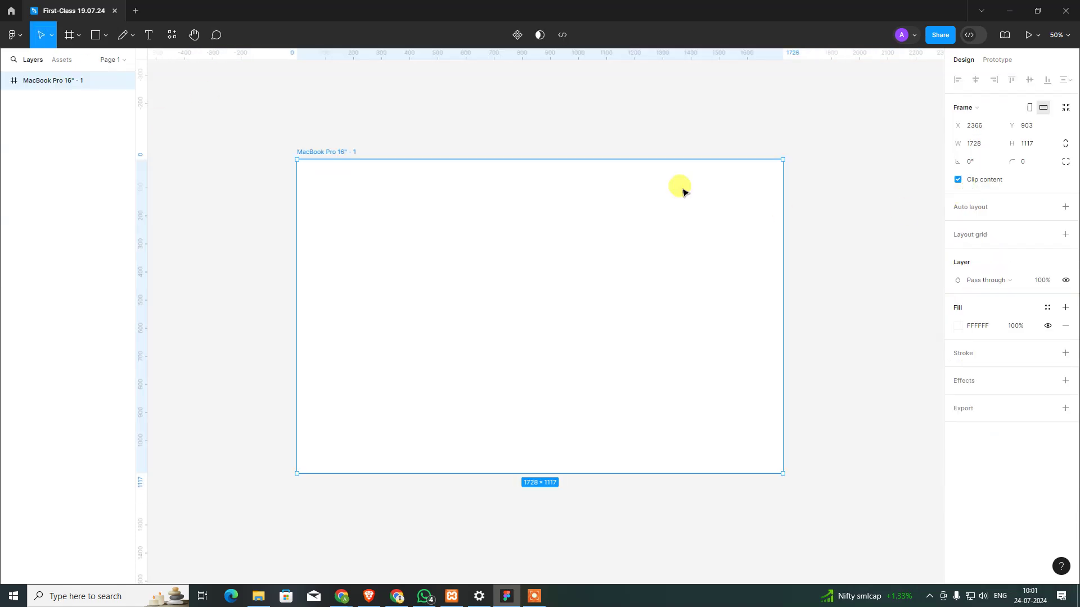
pyautogui.click(669, 137)
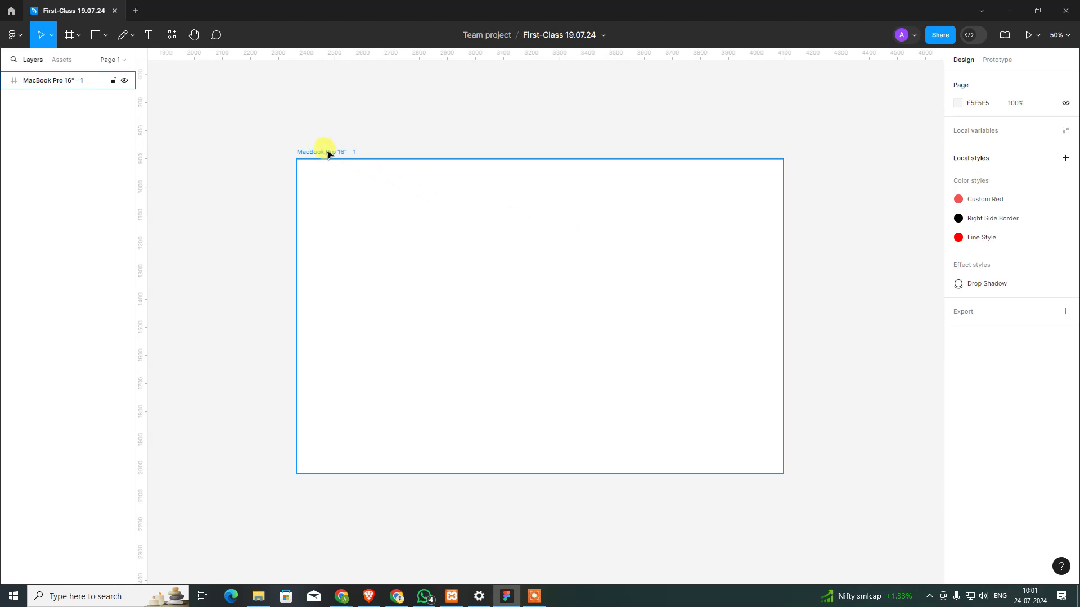
pyautogui.click(328, 152)
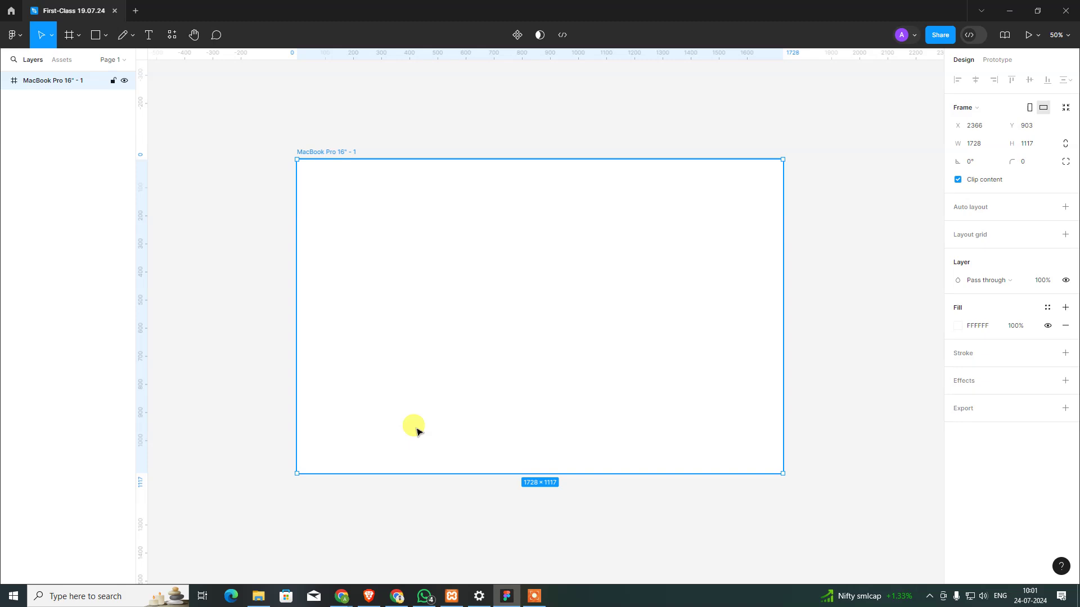
pyautogui.click(513, 148)
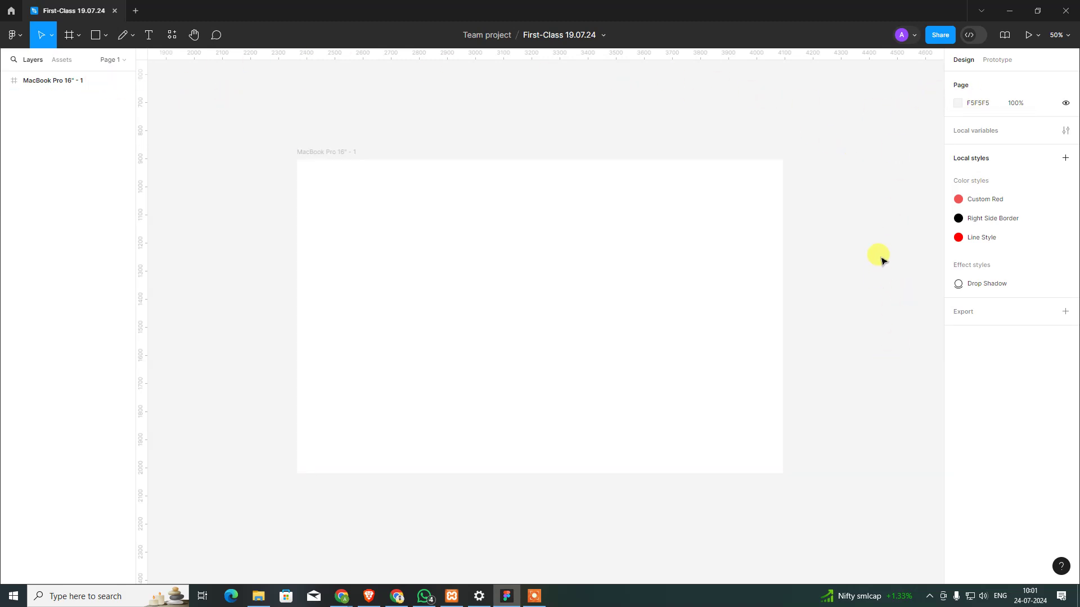
pyautogui.click(958, 105)
pyautogui.click(928, 139)
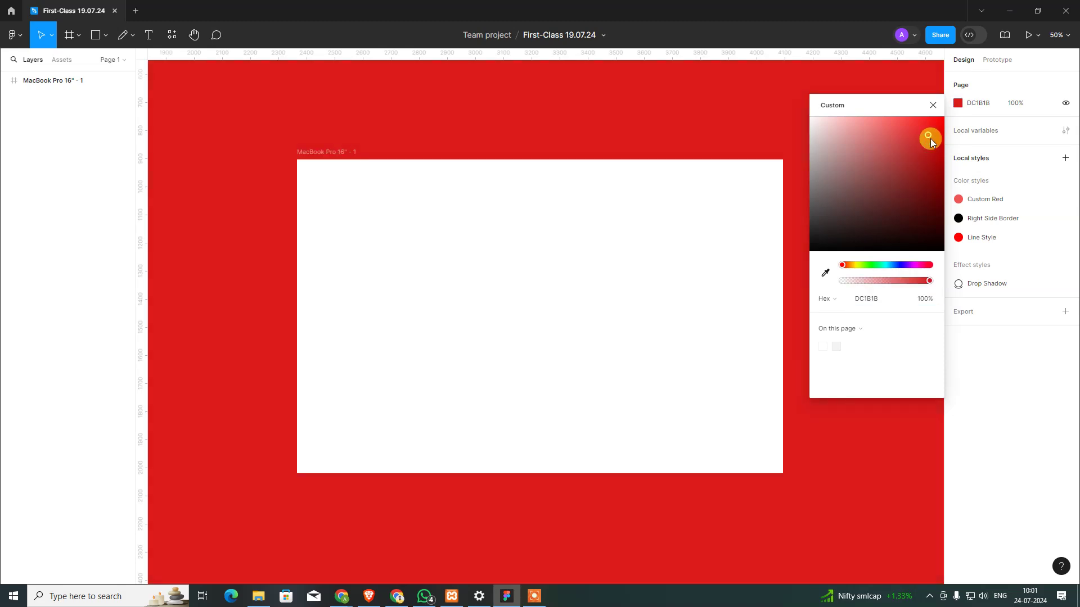
pyautogui.click(690, 108)
pyautogui.hotkey('ctrl', 'z')
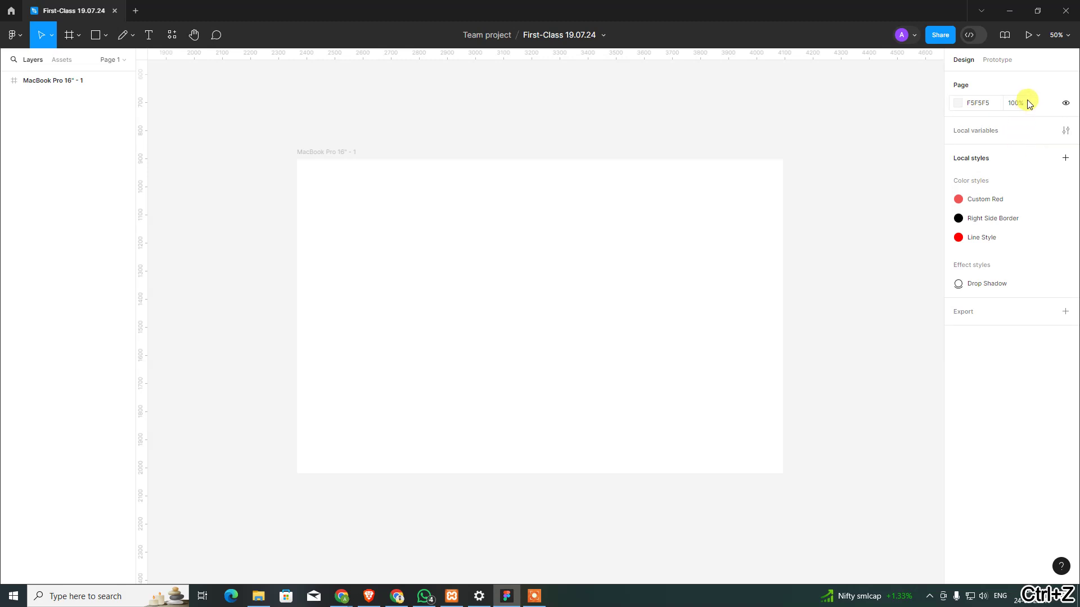
pyautogui.click(1066, 103)
pyautogui.click(1066, 102)
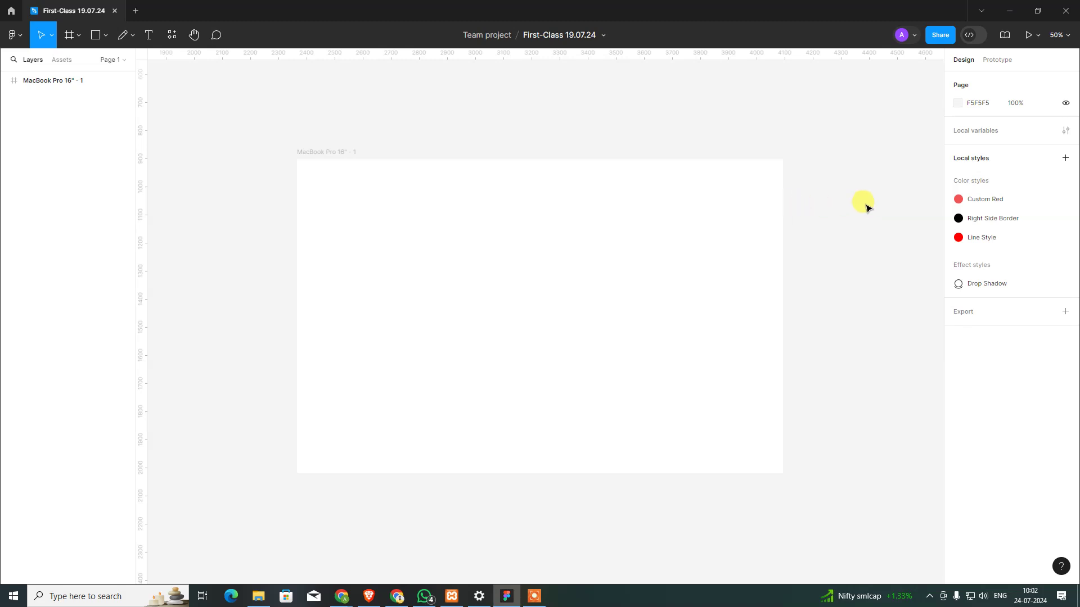
# - In Prototype settings, toggle the device model between Space Grey and Silver, ending on Silver
pyautogui.click(998, 59)
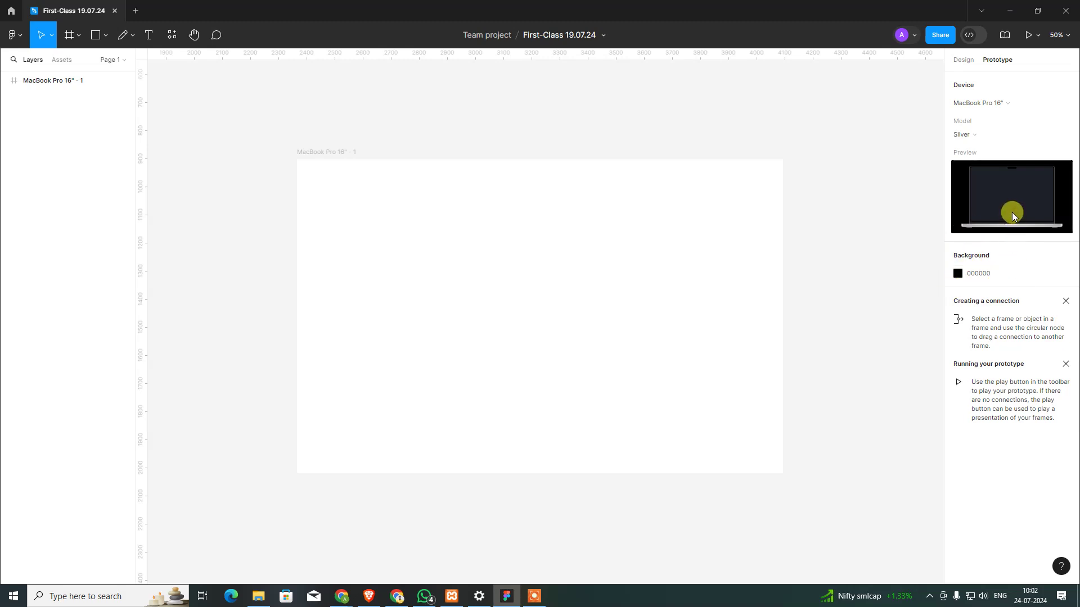
pyautogui.click(972, 135)
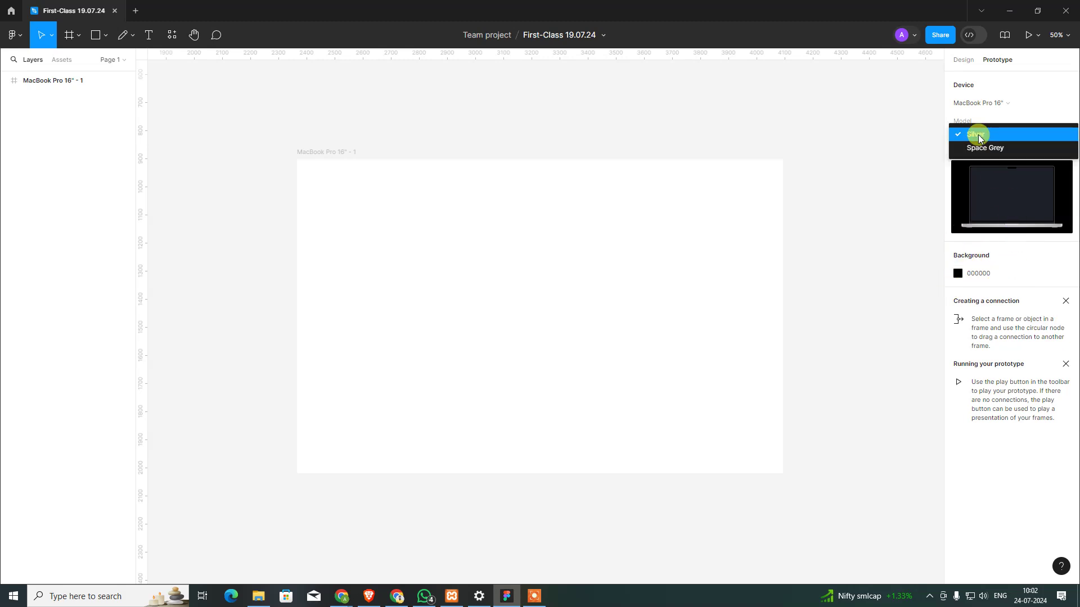
pyautogui.click(983, 148)
pyautogui.click(980, 134)
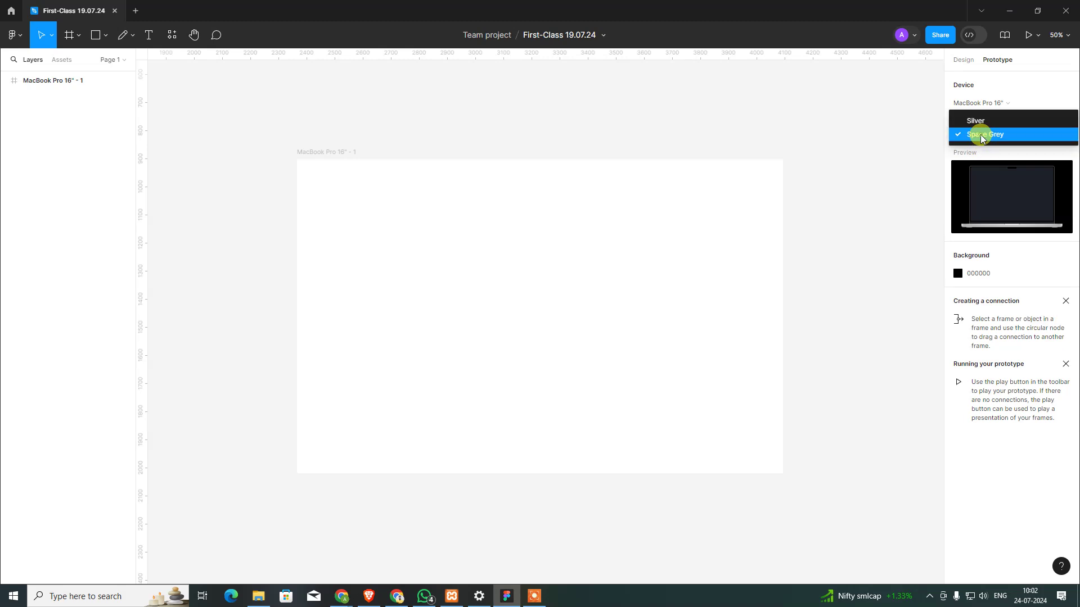
pyautogui.click(978, 122)
pyautogui.click(980, 135)
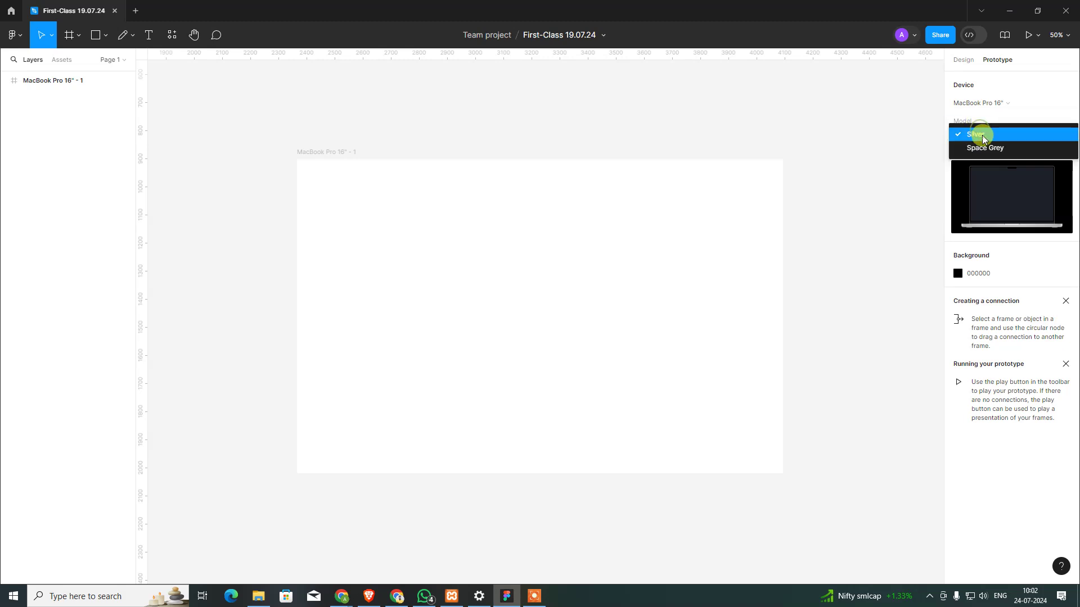
pyautogui.click(985, 149)
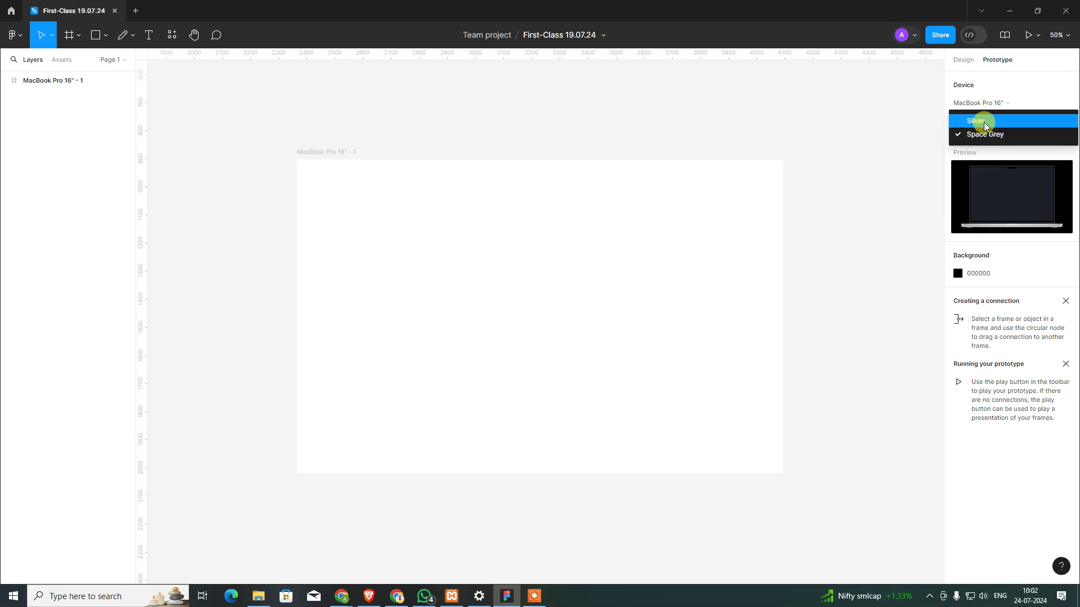
pyautogui.click(984, 123)
# - Check the preview Device list without changing it, then select the MacBook Pro frame
pyautogui.click(988, 102)
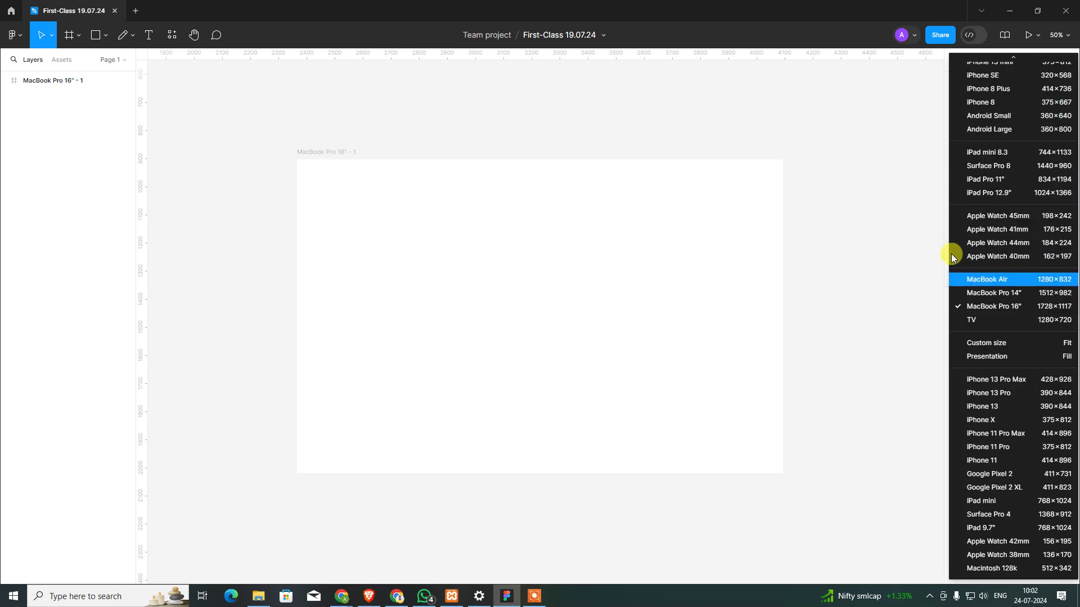
pyautogui.click(700, 254)
pyautogui.click(894, 216)
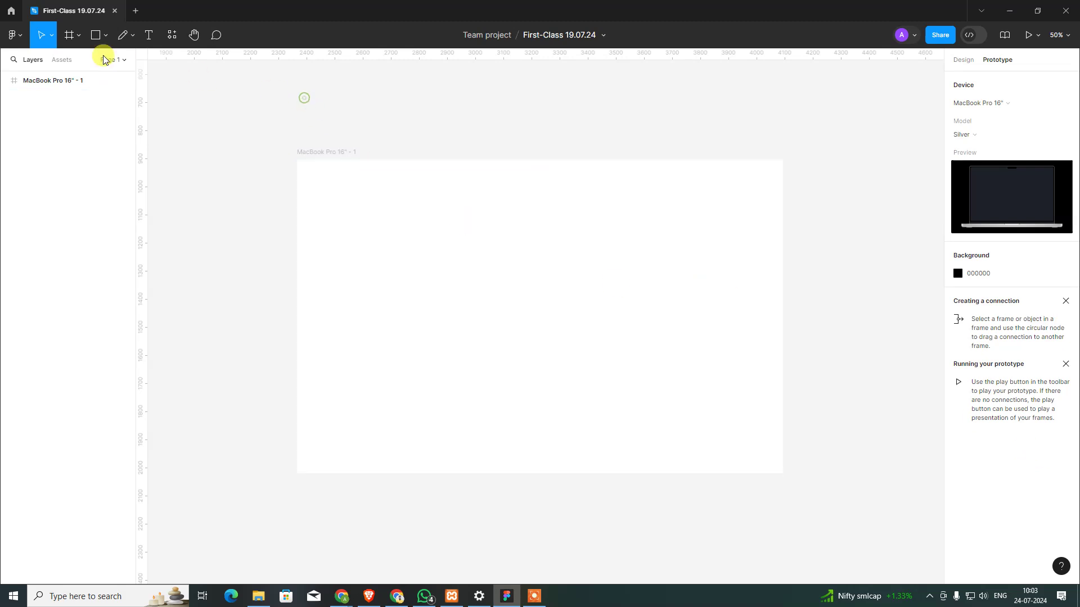
# - Draw a test rectangle in the frame, try a prototype connection from it, then delete it
pyautogui.click(96, 39)
pyautogui.moveTo(380, 239); pyautogui.dragTo(494, 339)
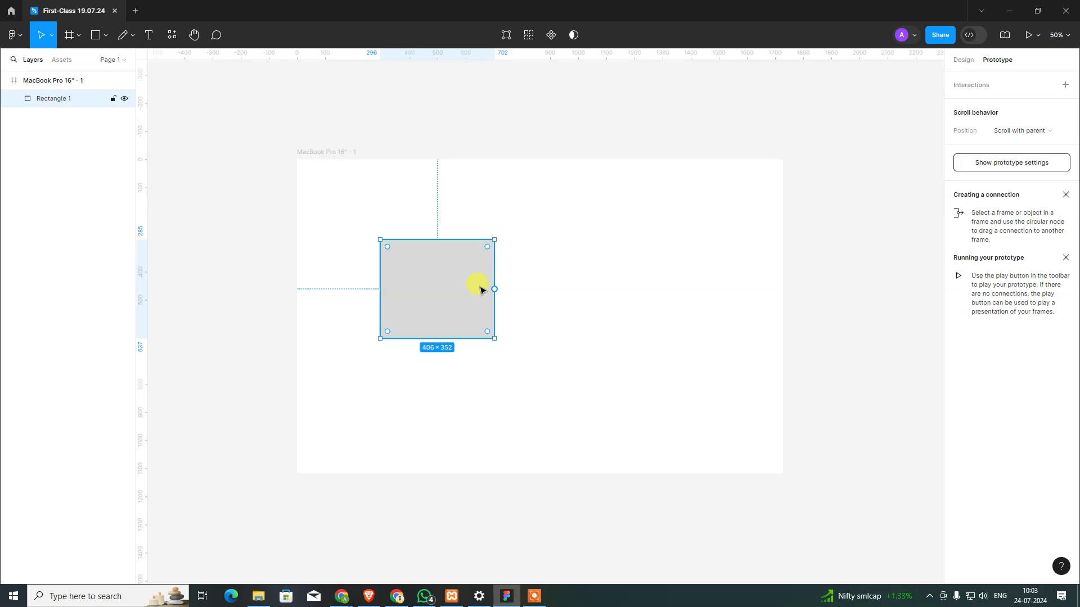
pyautogui.moveTo(495, 289)
pyautogui.mouseDown()
pyautogui.moveTo(882, 419)
pyautogui.moveTo(928, 296)
pyautogui.moveTo(880, 164)
pyautogui.moveTo(752, 128)
pyautogui.moveTo(586, 128)
pyautogui.moveTo(340, 154)
pyautogui.moveTo(239, 193)
pyautogui.moveTo(251, 345)
pyautogui.moveTo(465, 440)
pyautogui.moveTo(607, 478)
pyautogui.moveTo(265, 241)
pyautogui.moveTo(613, 272)
pyautogui.moveTo(645, 405)
pyautogui.moveTo(573, 410)
pyautogui.mouseUp()
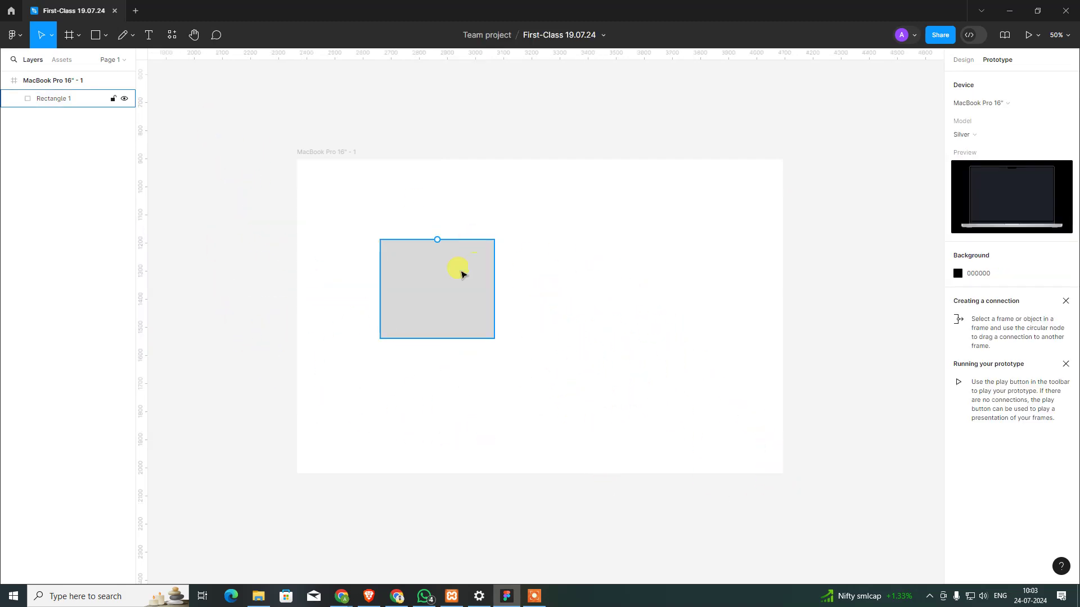
pyautogui.click(456, 279)
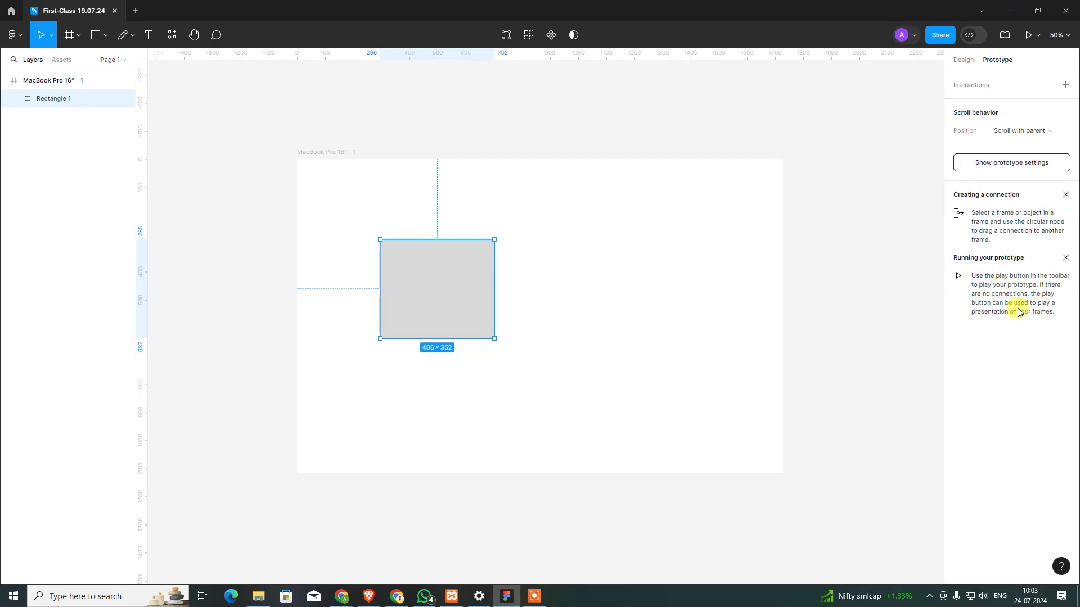
pyautogui.press('Delete')
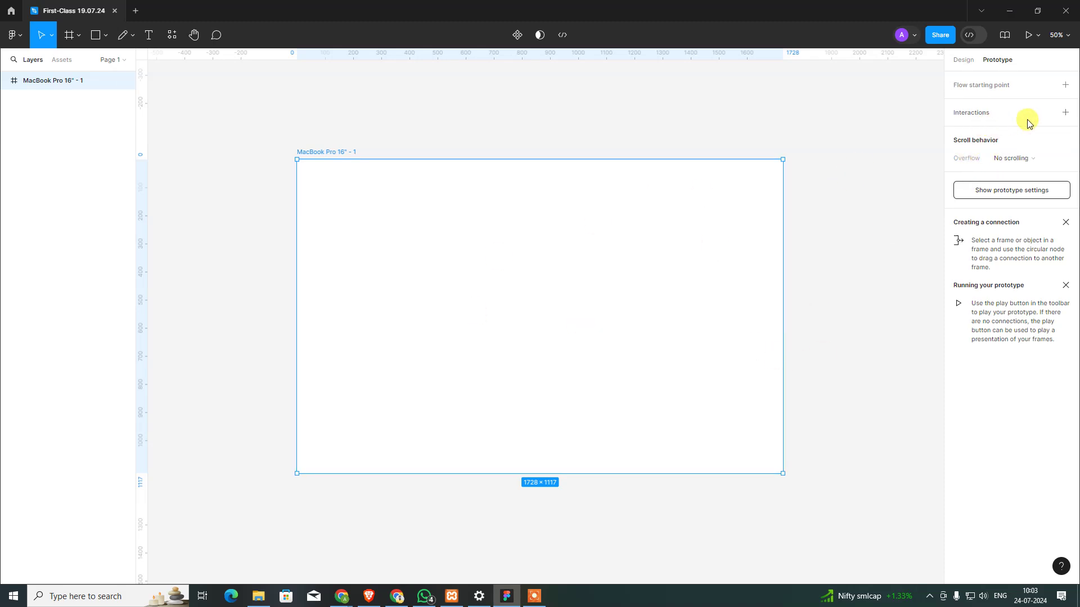
# - Switch back to Design properties with nothing selected, showing the F5F5F5 page settings
pyautogui.click(485, 133)
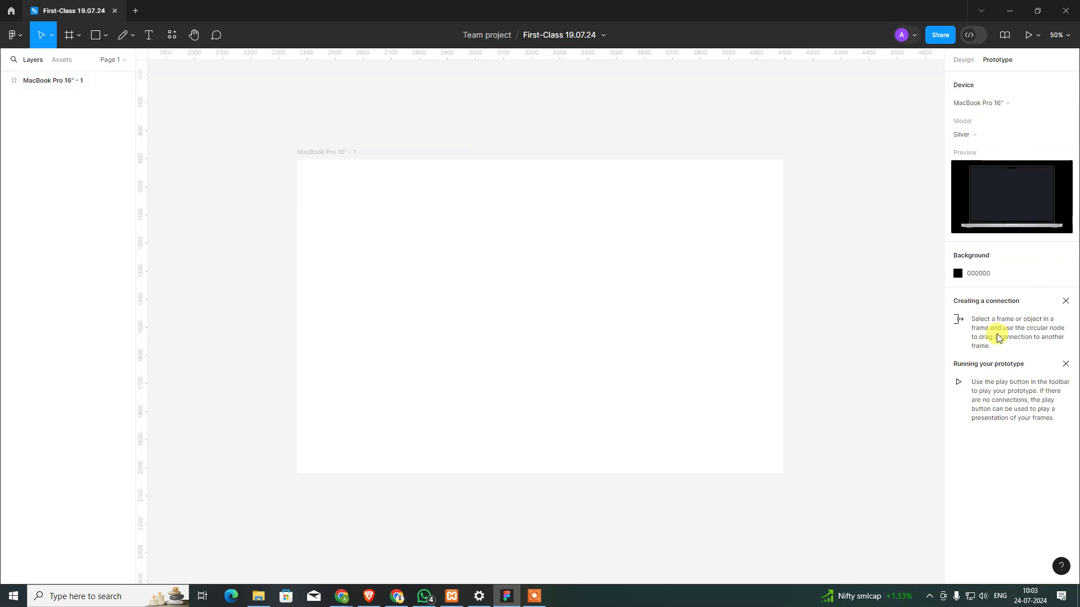
pyautogui.click(703, 292)
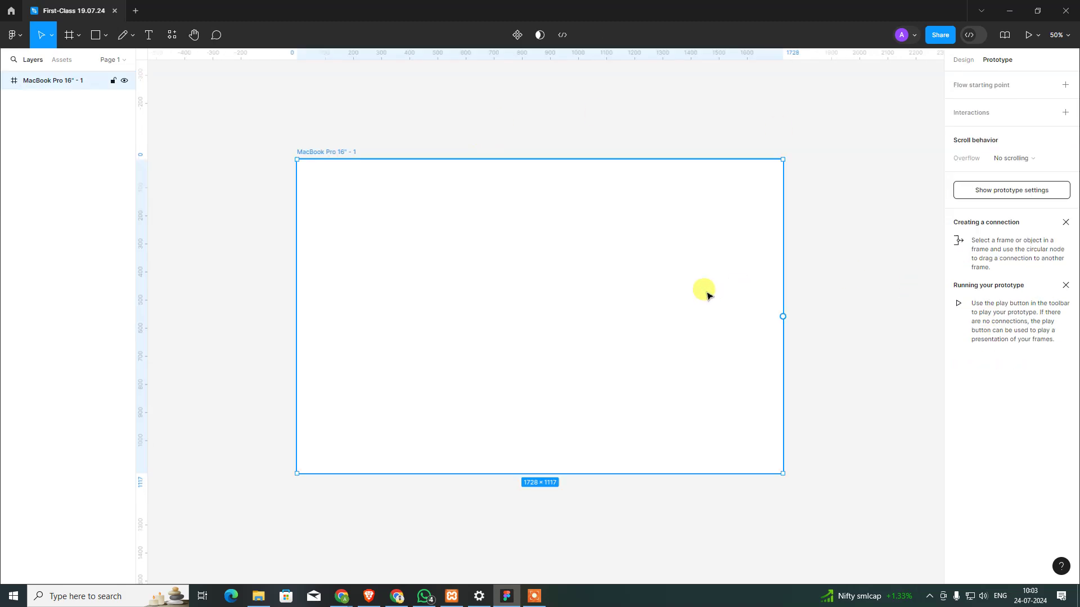
pyautogui.click(963, 60)
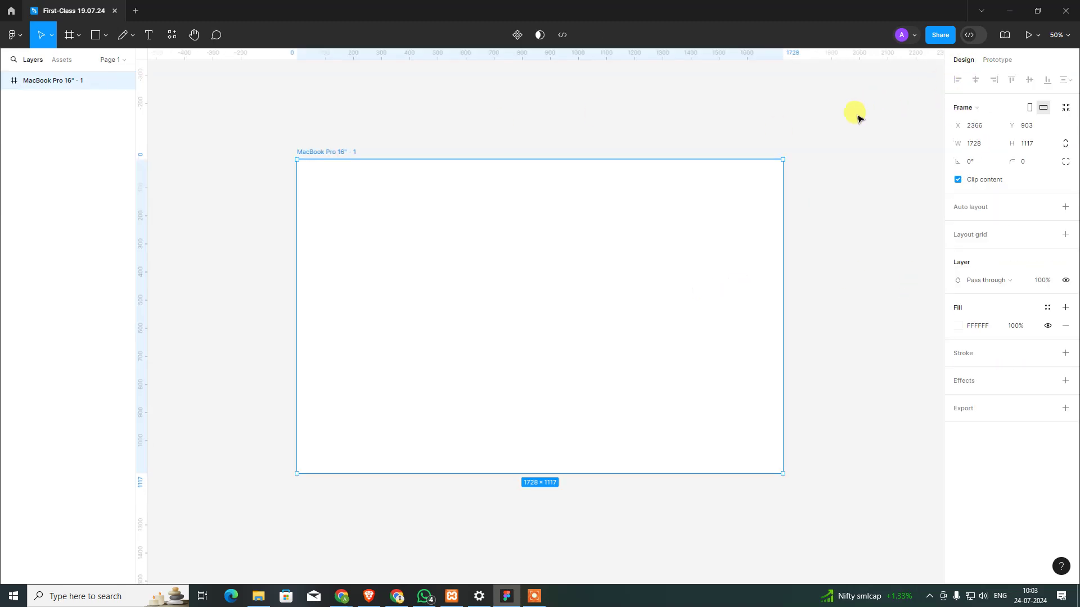
pyautogui.click(857, 115)
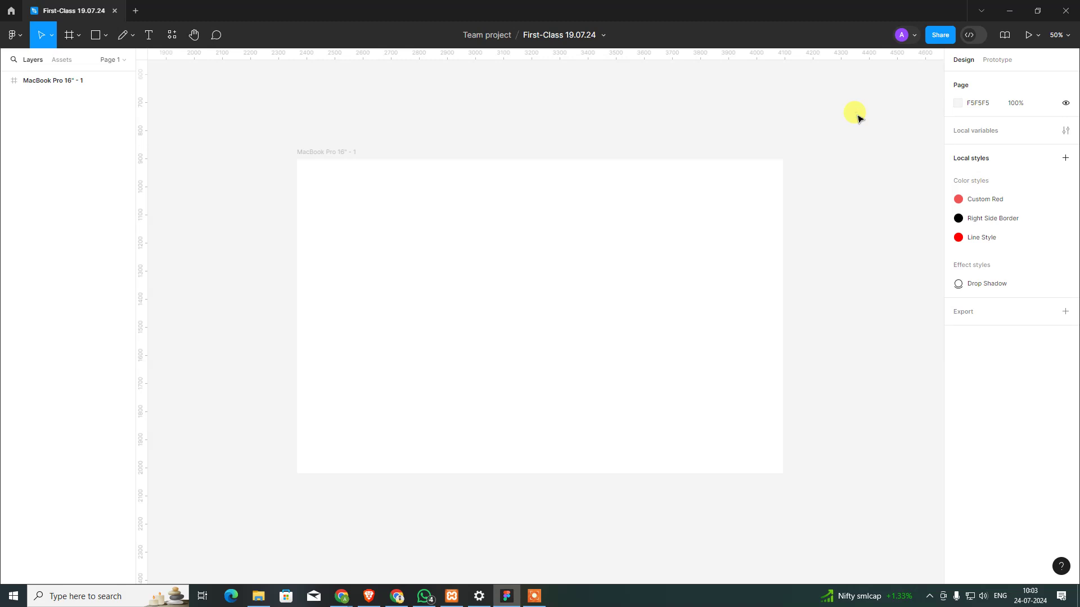
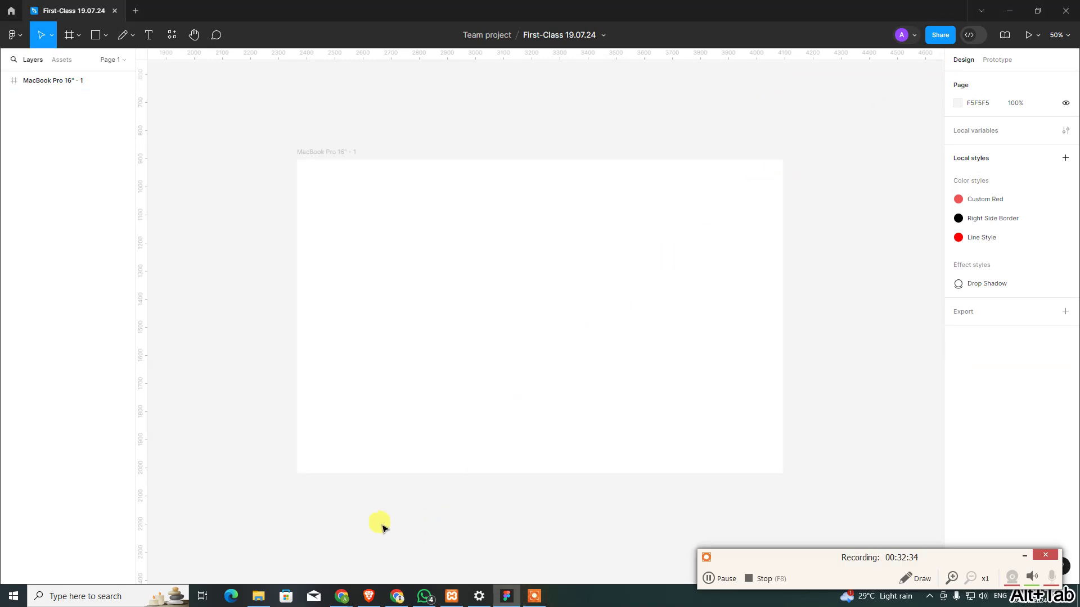
# - Search 'flipkart' in a new Chrome tab and open the Flipkart homepage from the results
pyautogui.click(339, 595)
pyautogui.click(315, 566)
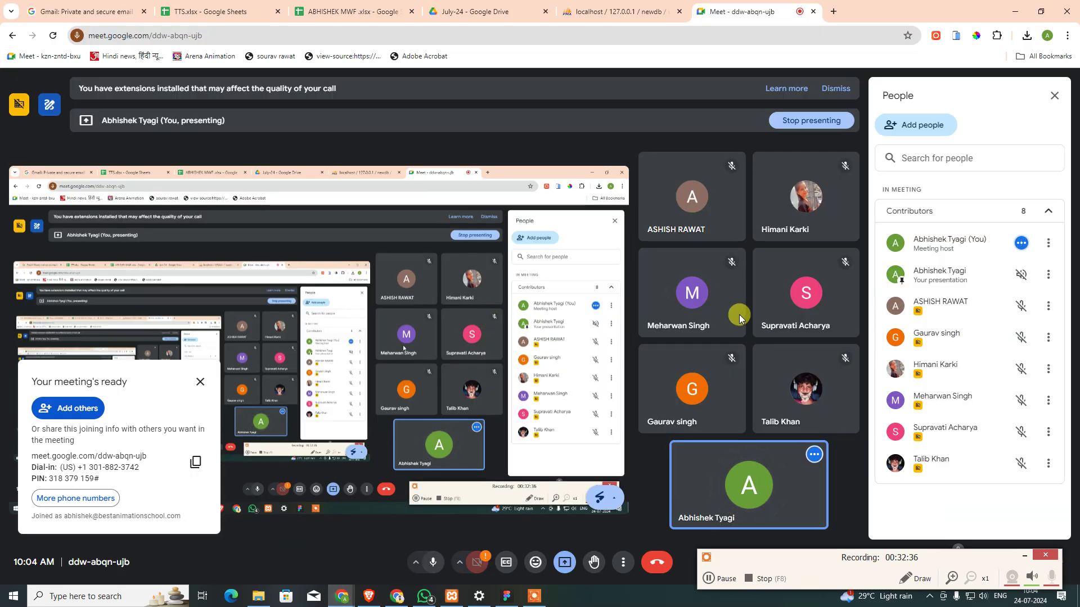
pyautogui.click(834, 11)
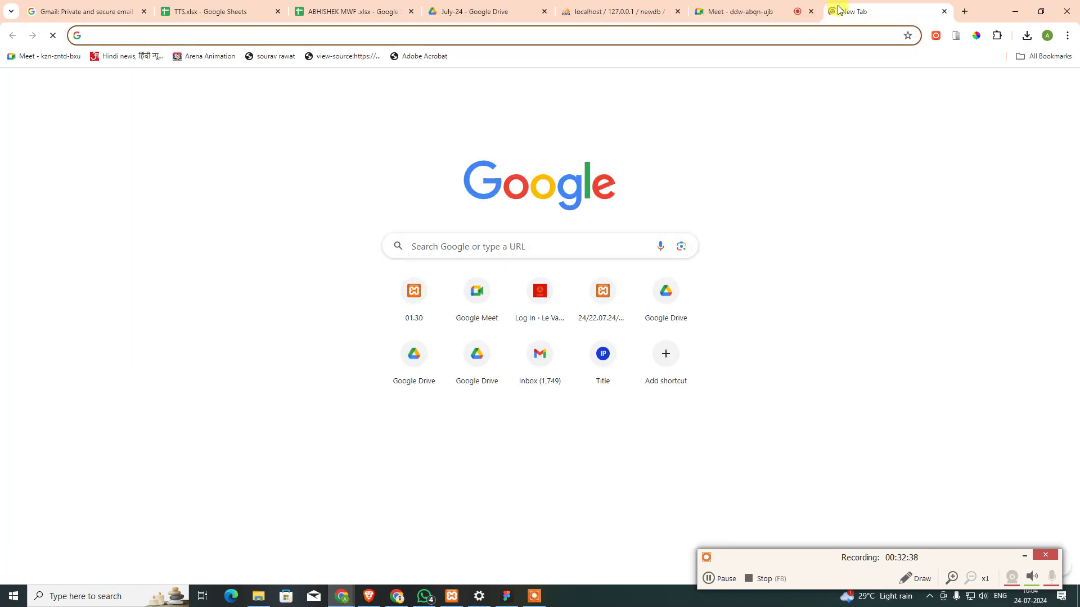
pyautogui.write('figmaflipk')
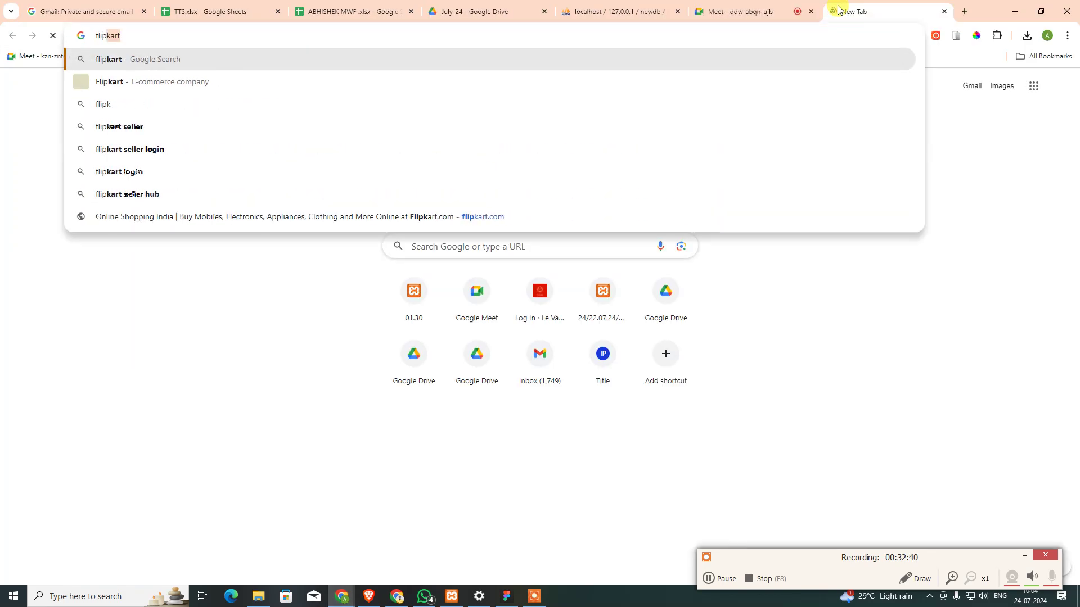
pyautogui.press('Return')
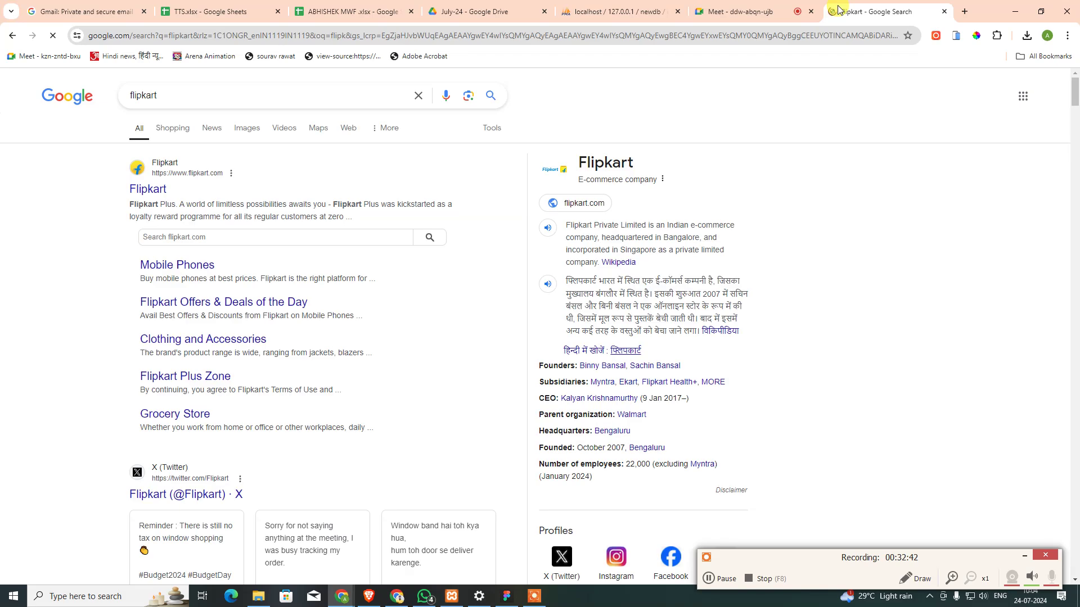
pyautogui.click(150, 194)
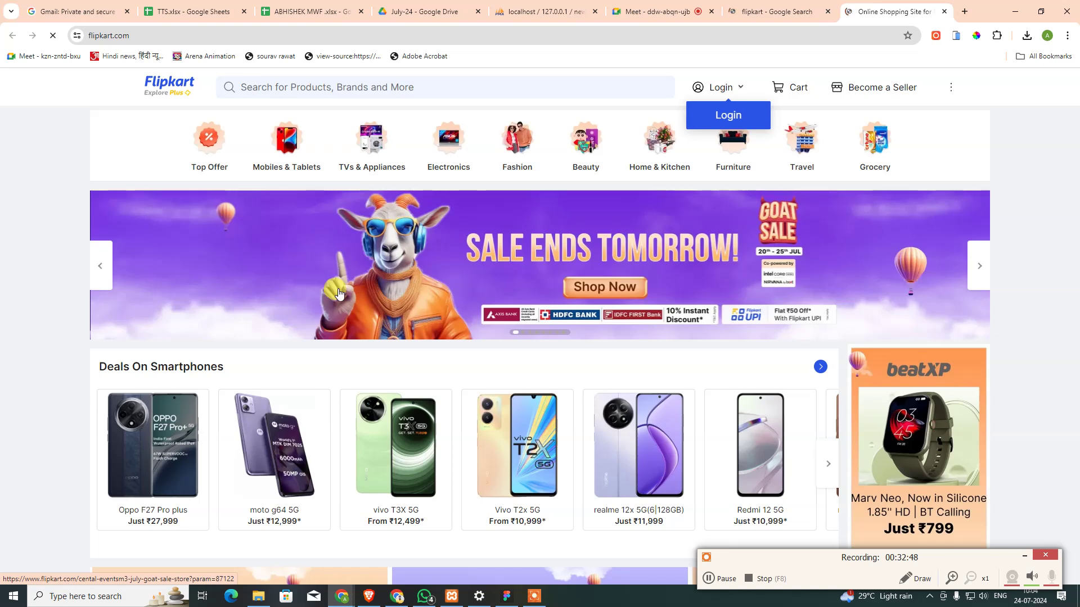
# - Inspect Flipkart's elements with DevTools docked at the bottom, then return to Figma
pyautogui.rightClick(106, 172)
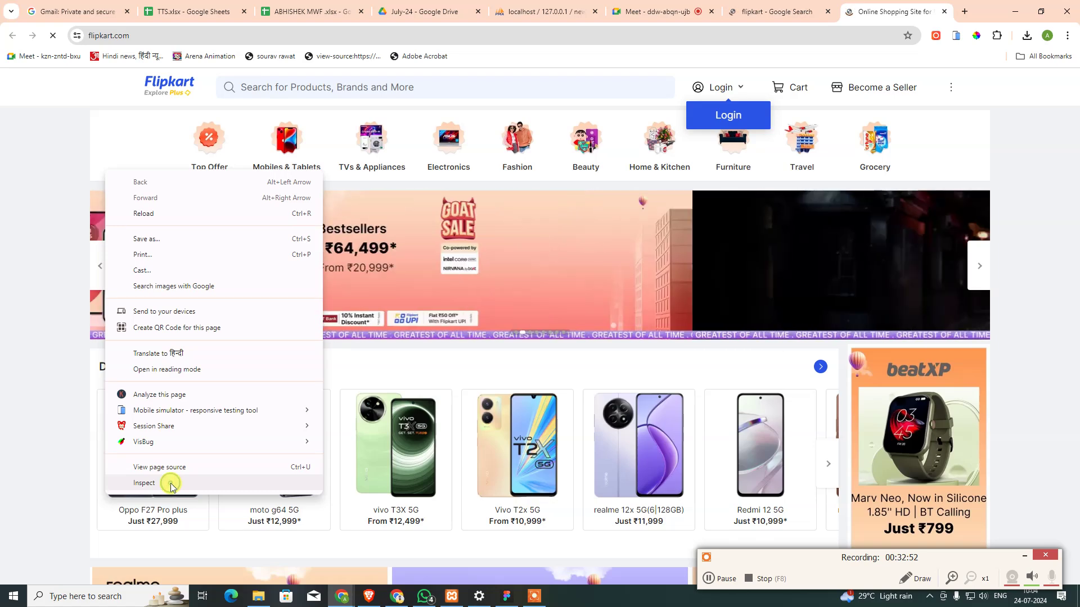
pyautogui.click(171, 485)
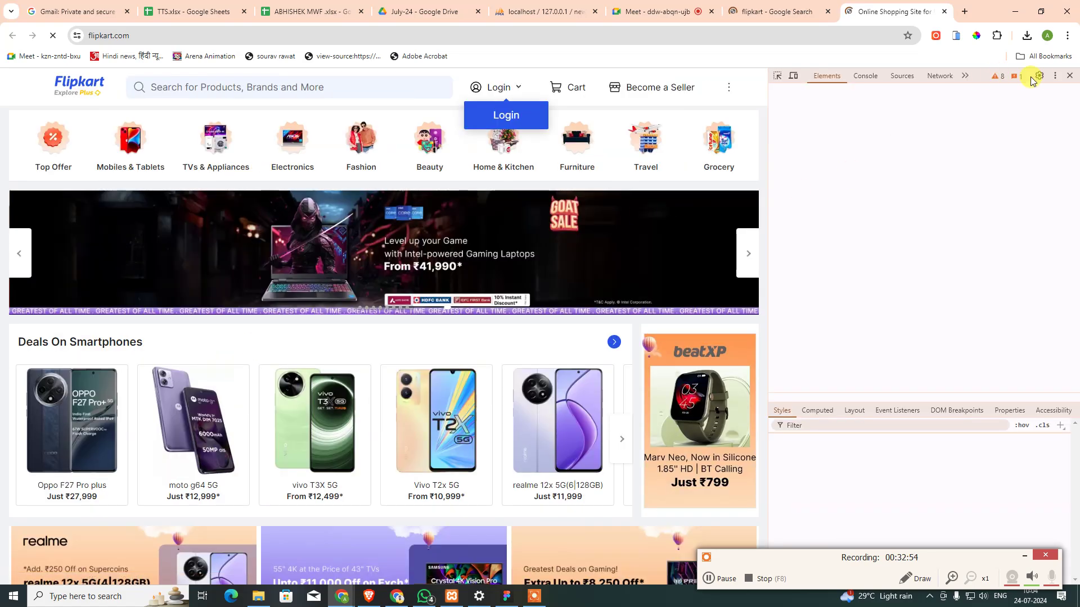
pyautogui.click(1055, 76)
pyautogui.click(1049, 95)
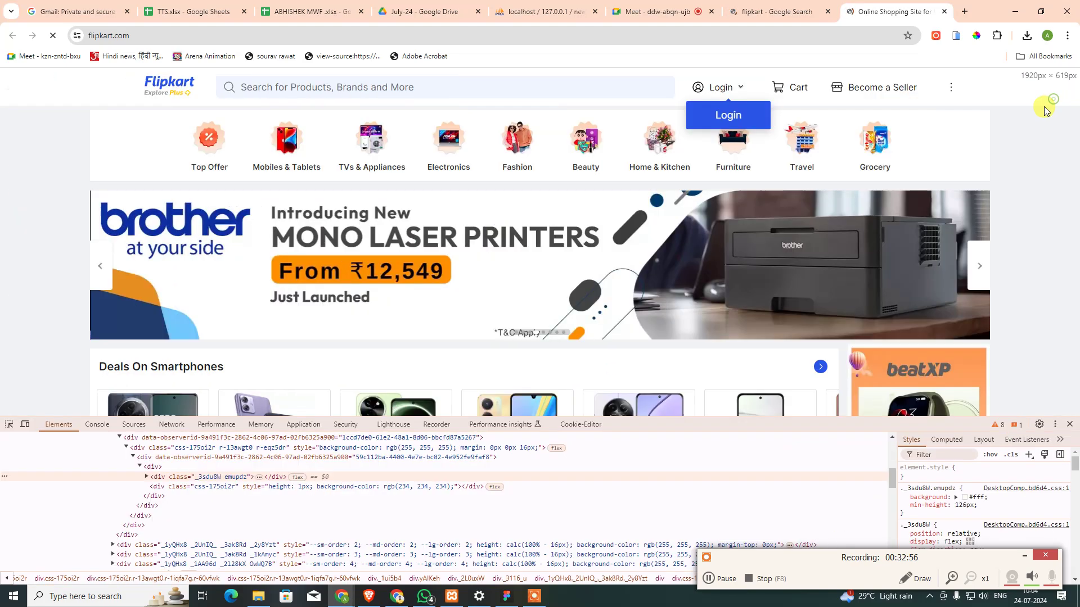
pyautogui.click(9, 424)
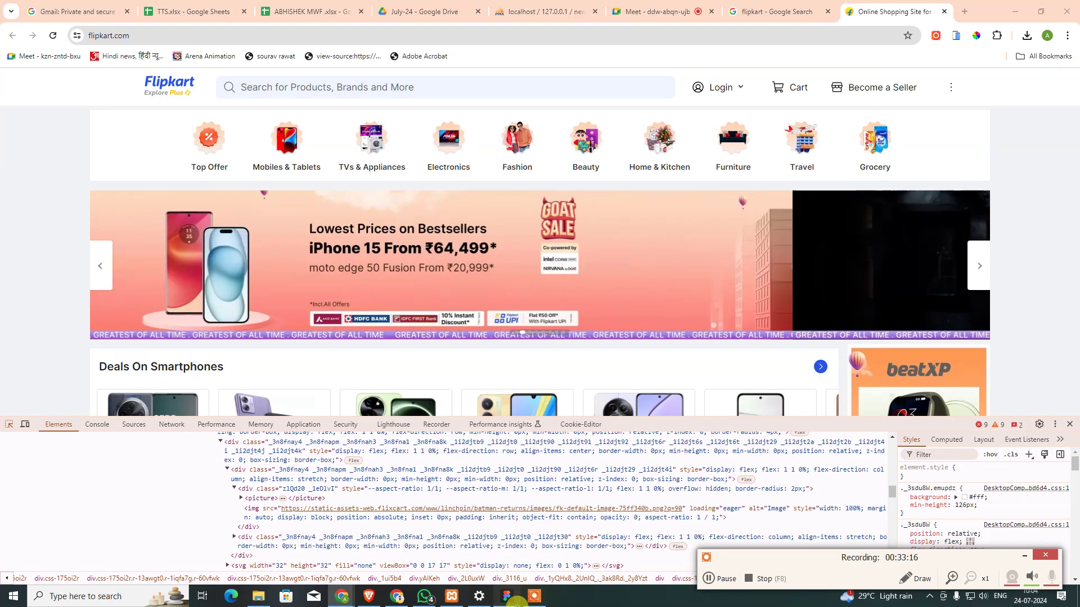
pyautogui.click(506, 596)
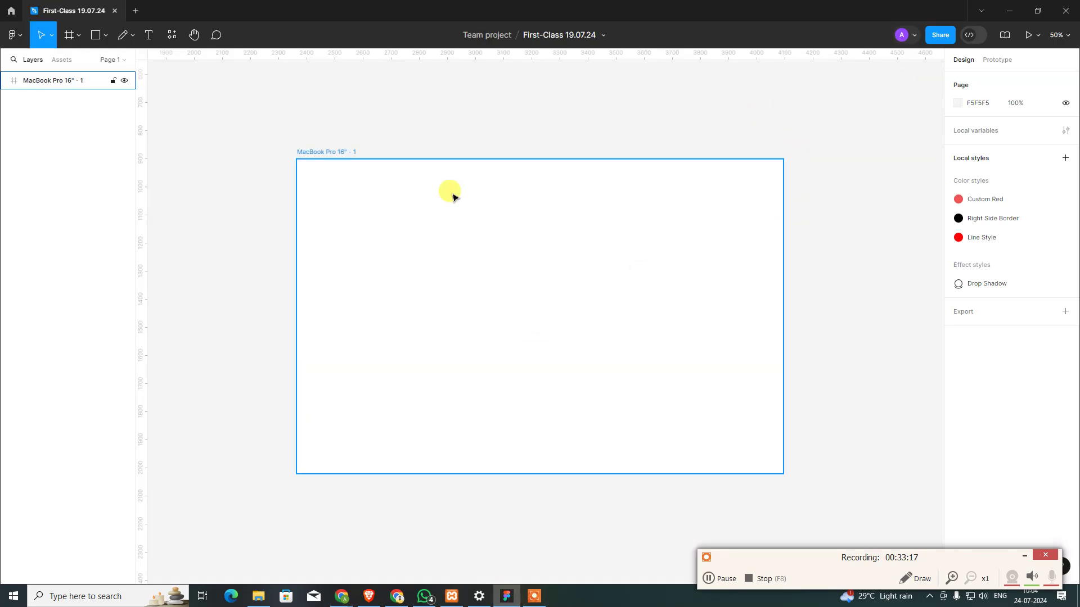
# - Add a default 10px layout grid to the MacBook Pro 16" - 1 frame
pyautogui.click(417, 215)
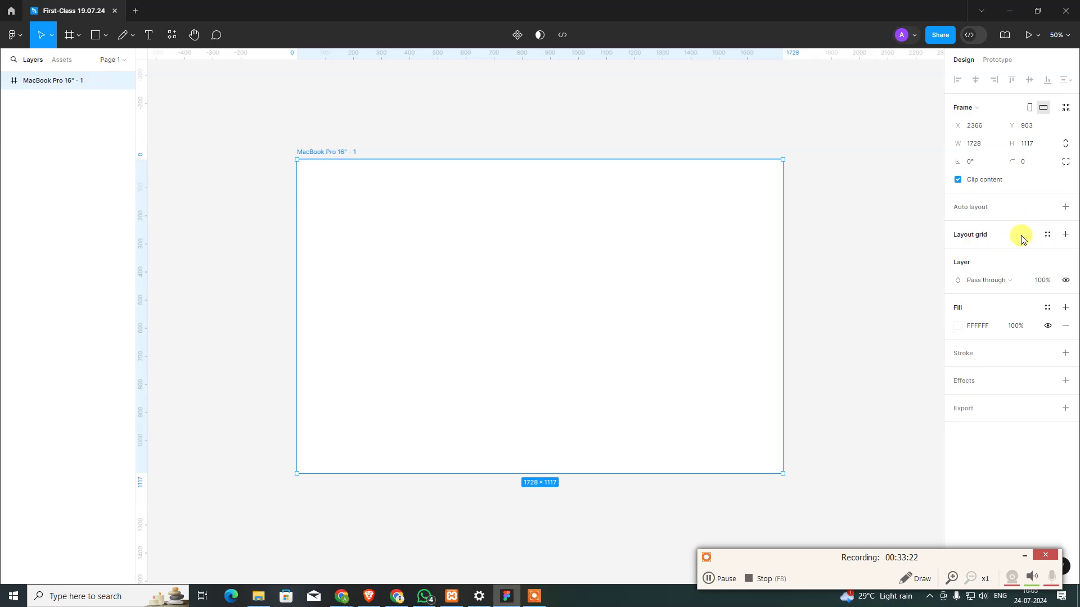
pyautogui.click(1049, 234)
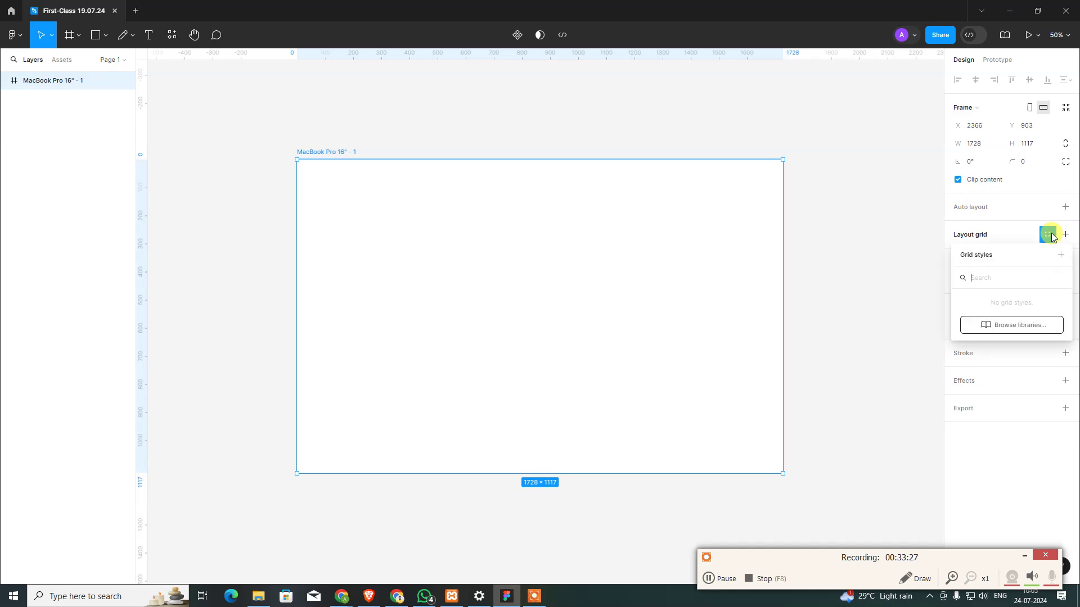
pyautogui.click(1006, 326)
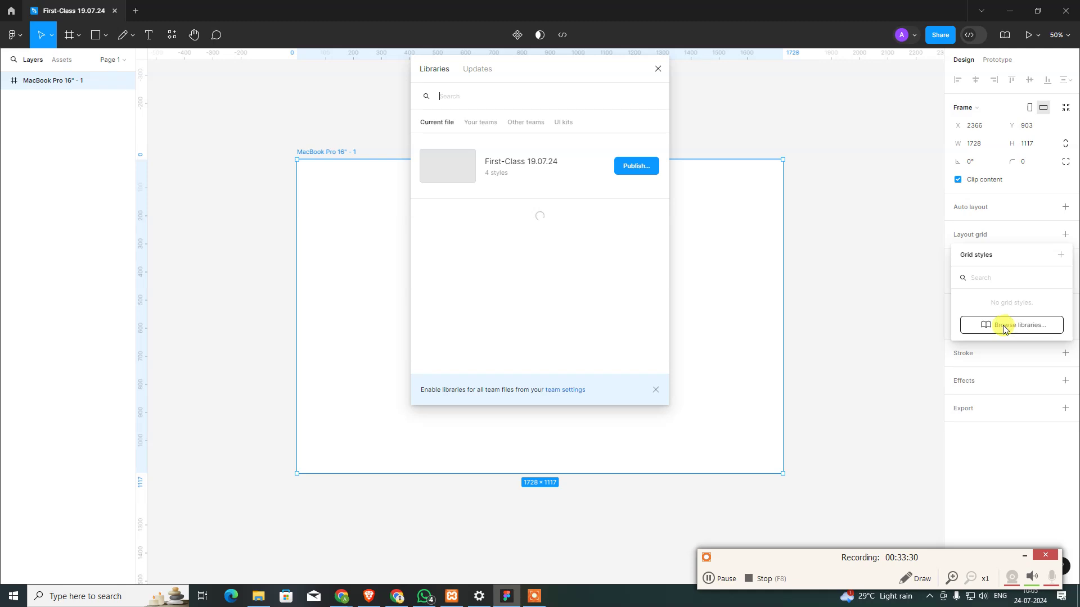
pyautogui.click(658, 68)
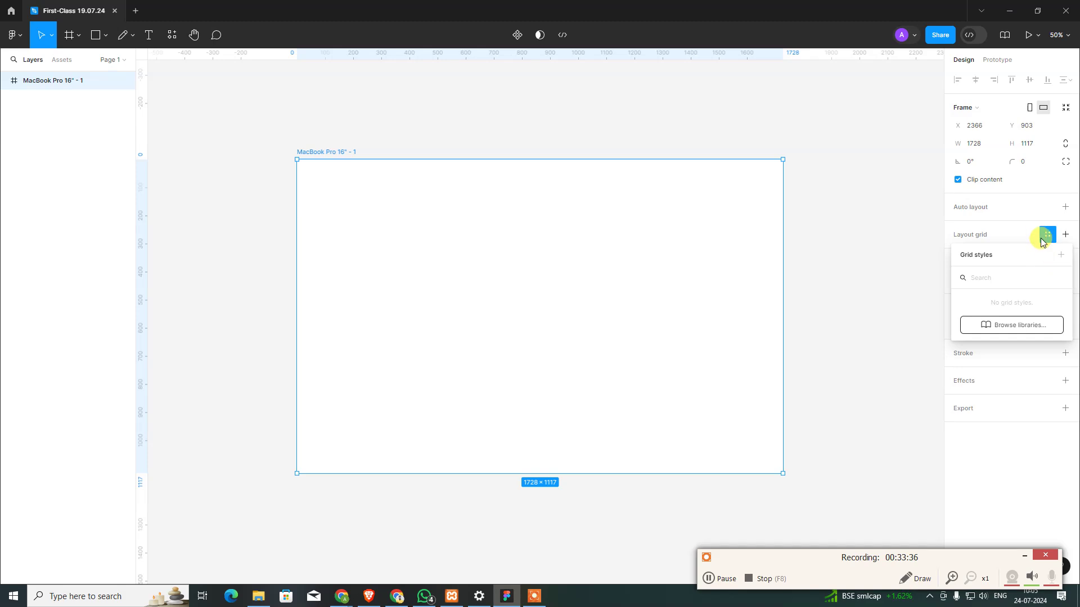
pyautogui.click(893, 246)
pyautogui.click(585, 269)
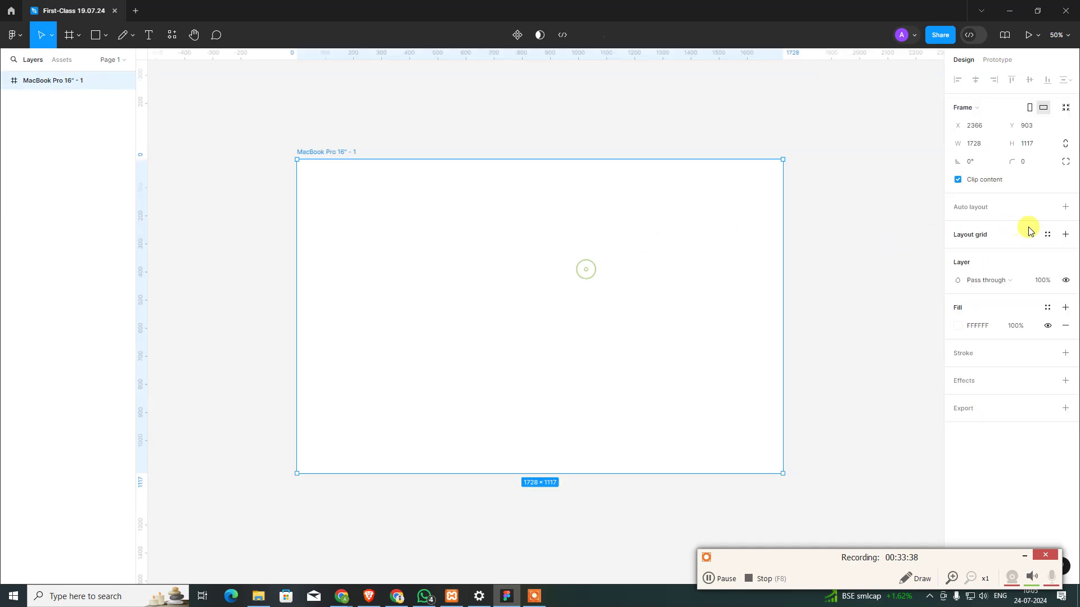
pyautogui.click(1066, 234)
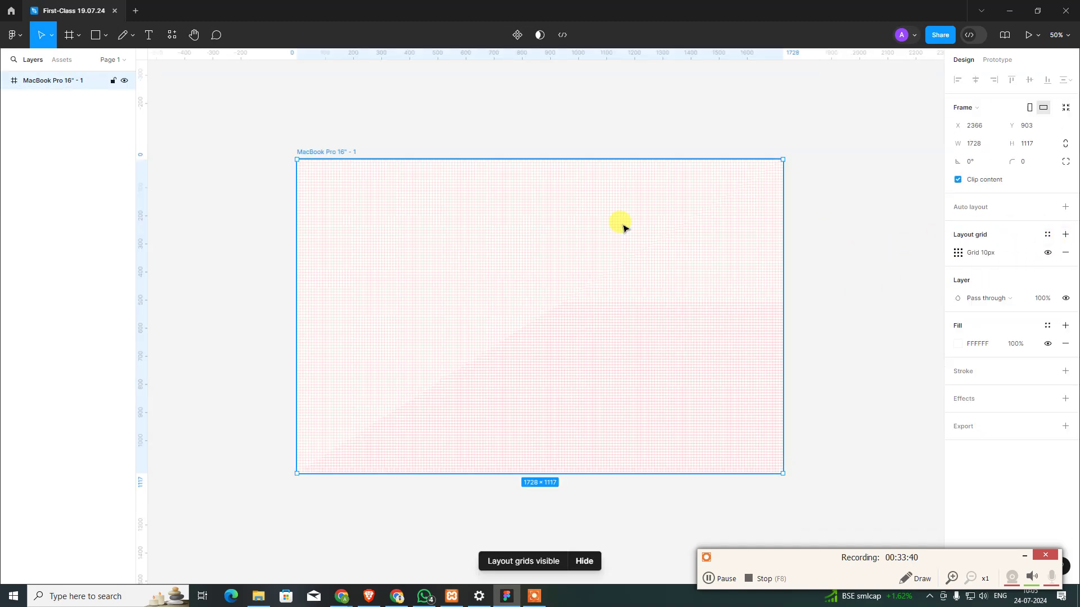
# - Switch the frame's layout grid to 12 stretched columns
pyautogui.click(958, 252)
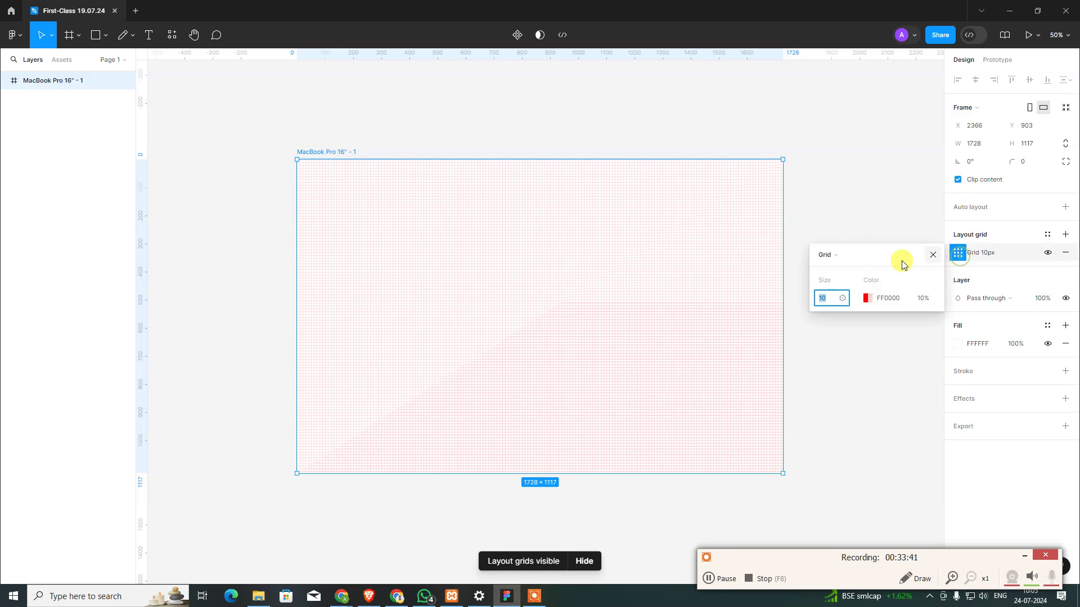
pyautogui.click(829, 257)
pyautogui.click(838, 267)
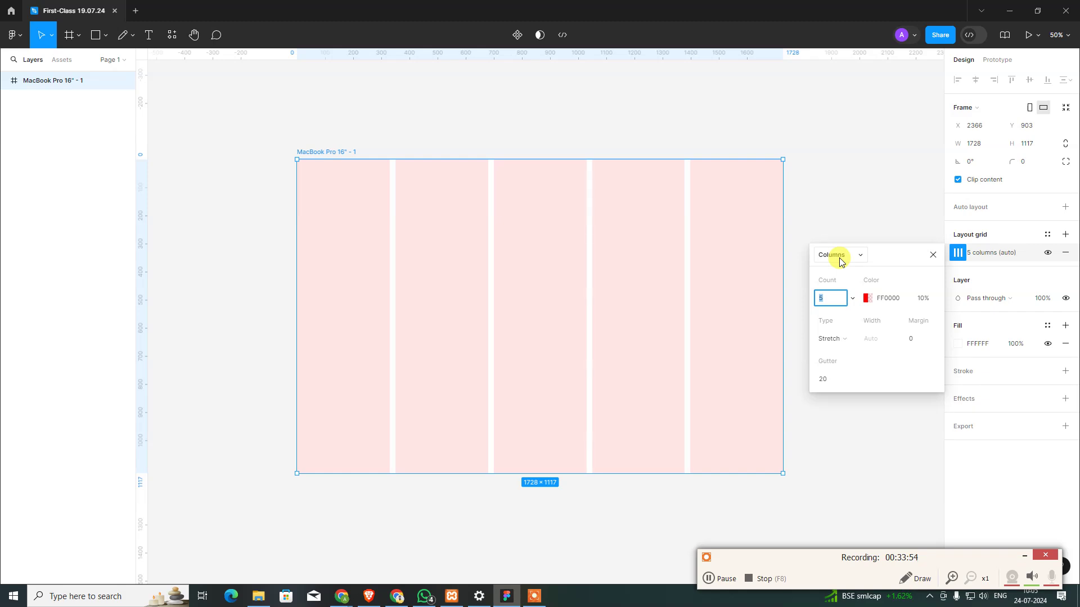
pyautogui.write('12')
pyautogui.press('Tab')
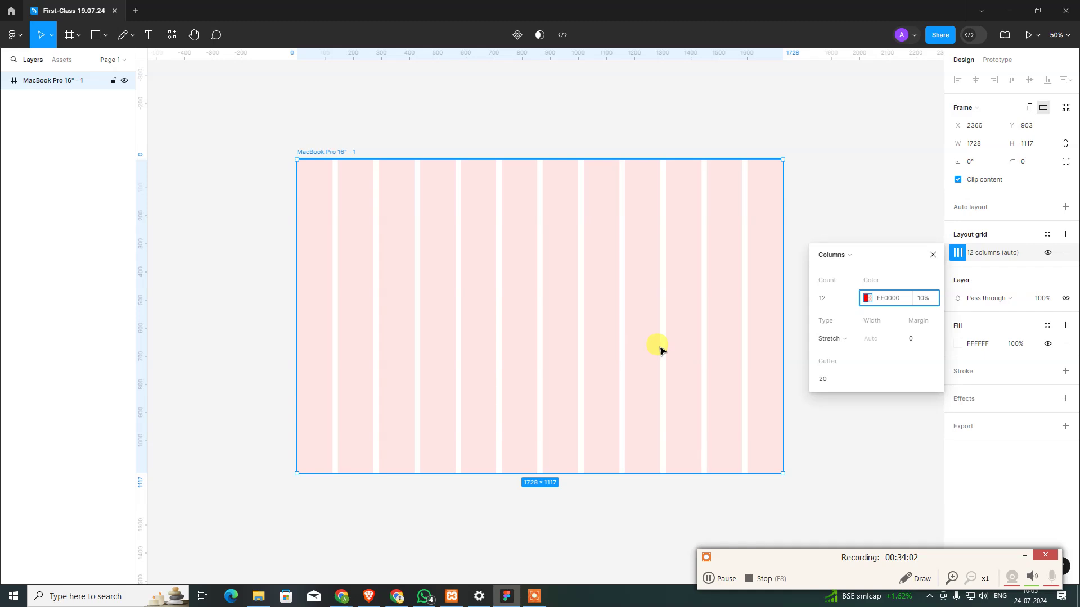
pyautogui.click(842, 340)
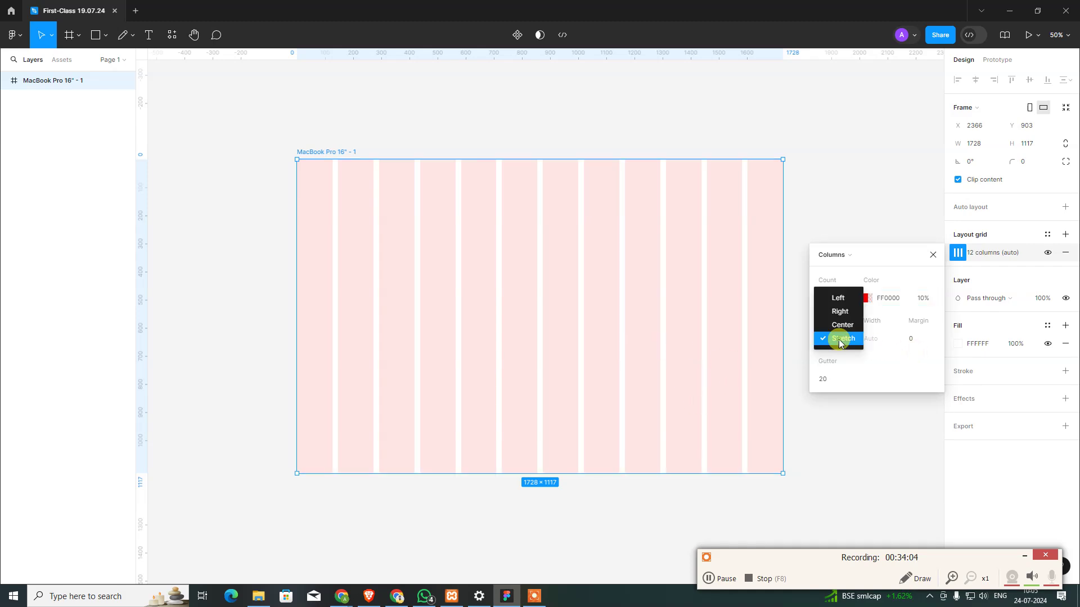
pyautogui.click(864, 374)
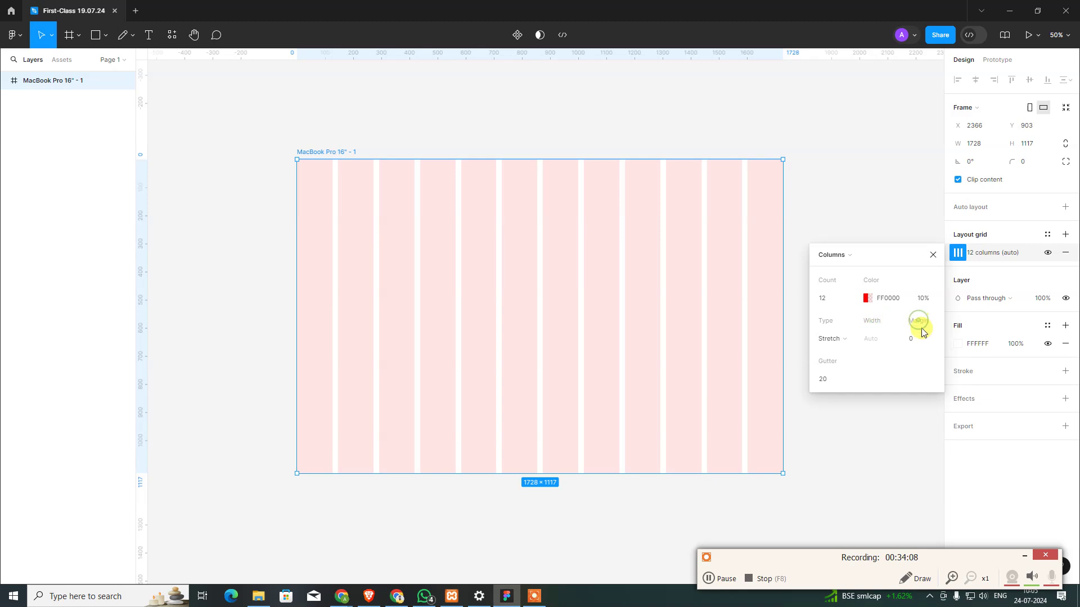
# - Set the column grid's margin to 0 and gutter to 24
pyautogui.click(871, 340)
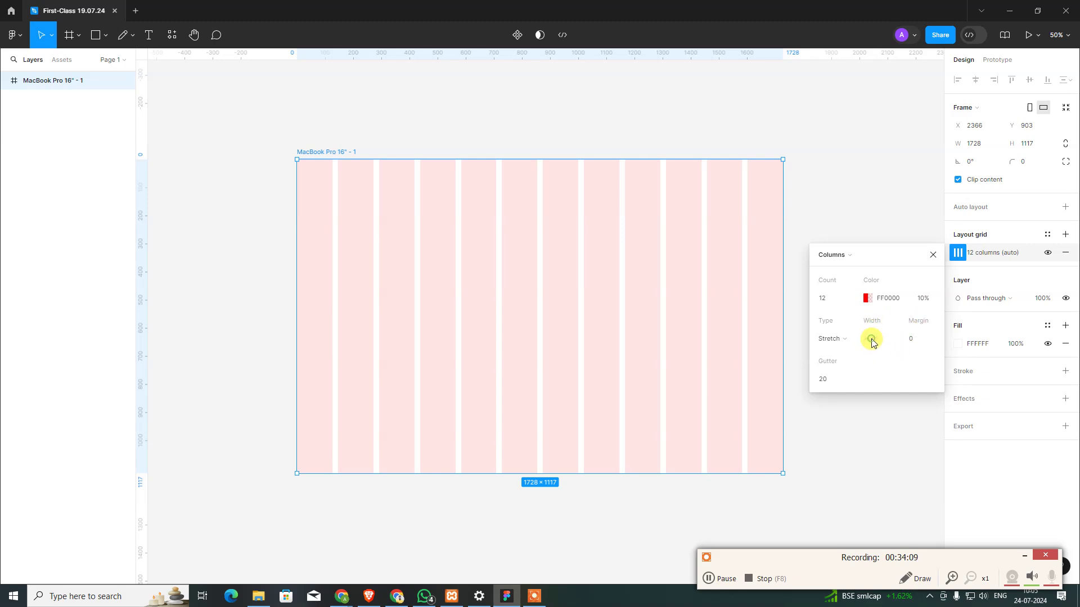
pyautogui.click(910, 339)
pyautogui.doubleClick(921, 343)
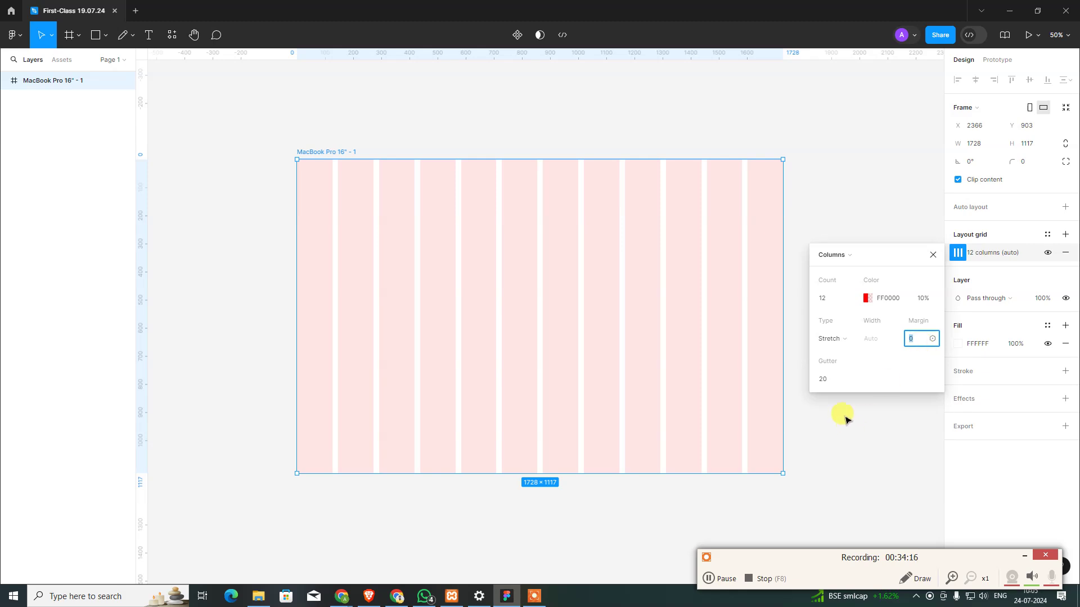
pyautogui.doubleClick(831, 380)
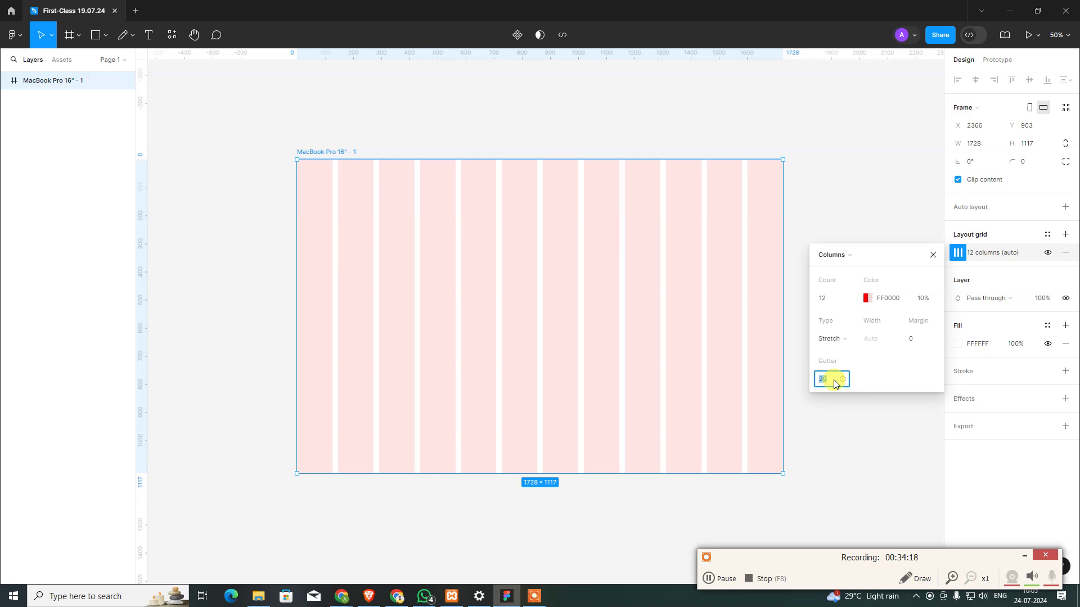
pyautogui.write('25')
pyautogui.press('Return')
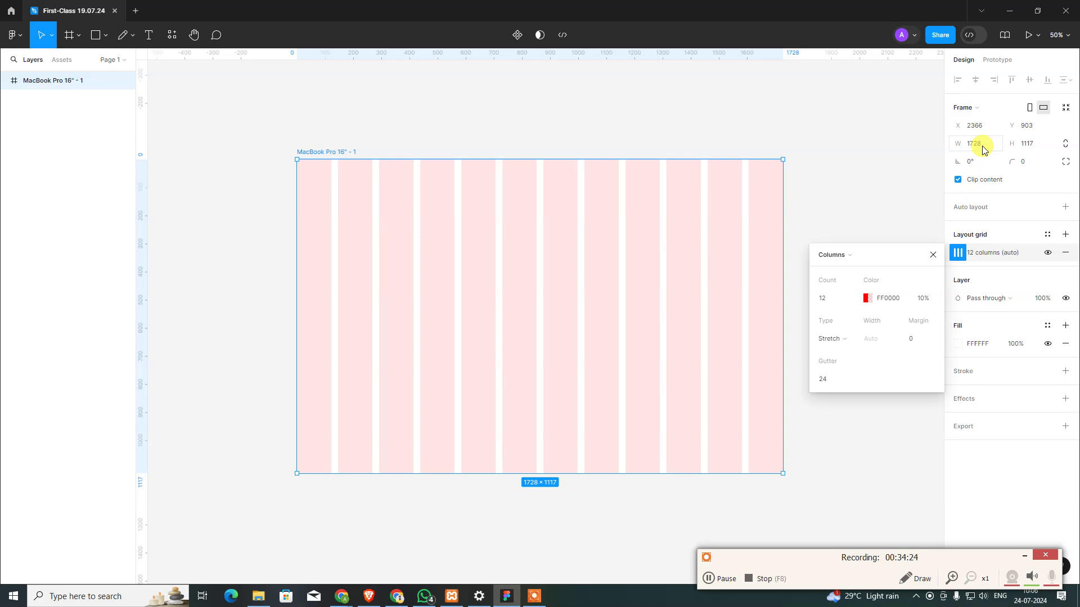
pyautogui.click(747, 120)
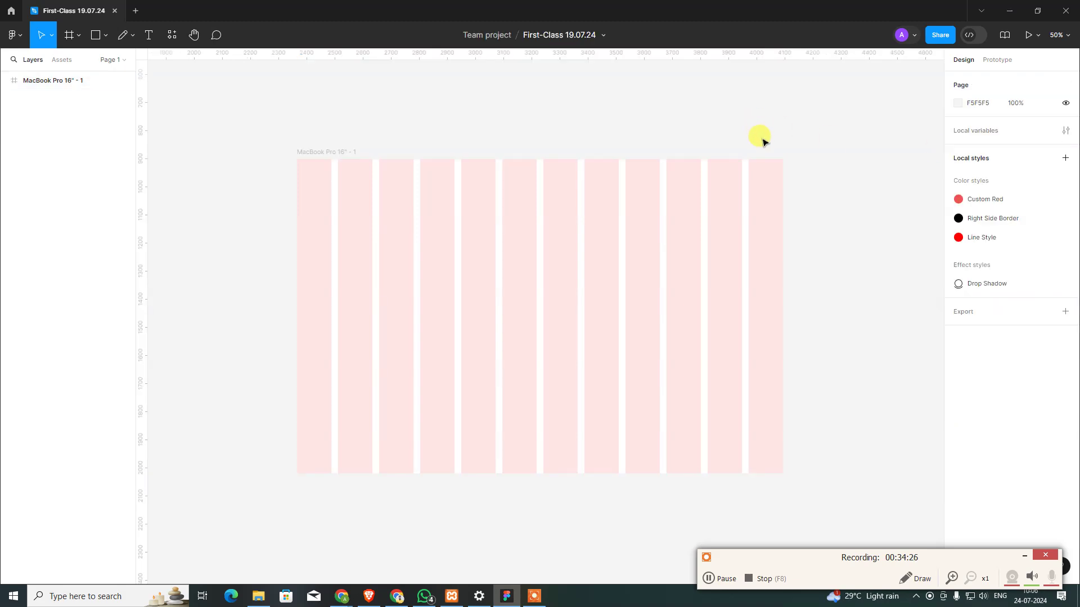
# - Launch Calculator with Win+R and calc, then enter 1728 minus
pyautogui.press('super+r')
pyautogui.write('calc')
pyautogui.press('Return')
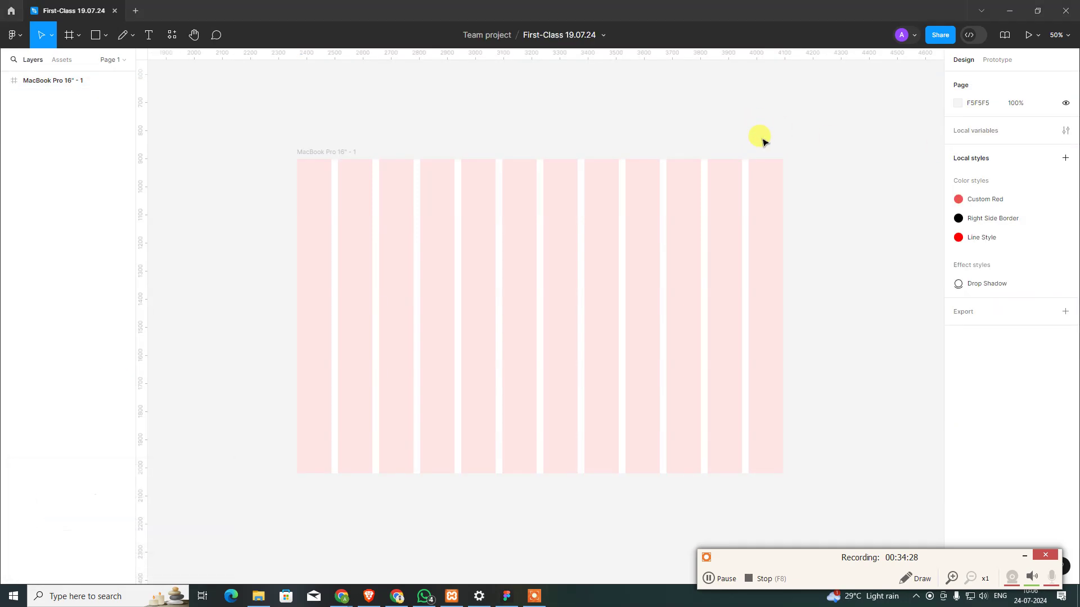
pyautogui.write('1,72')
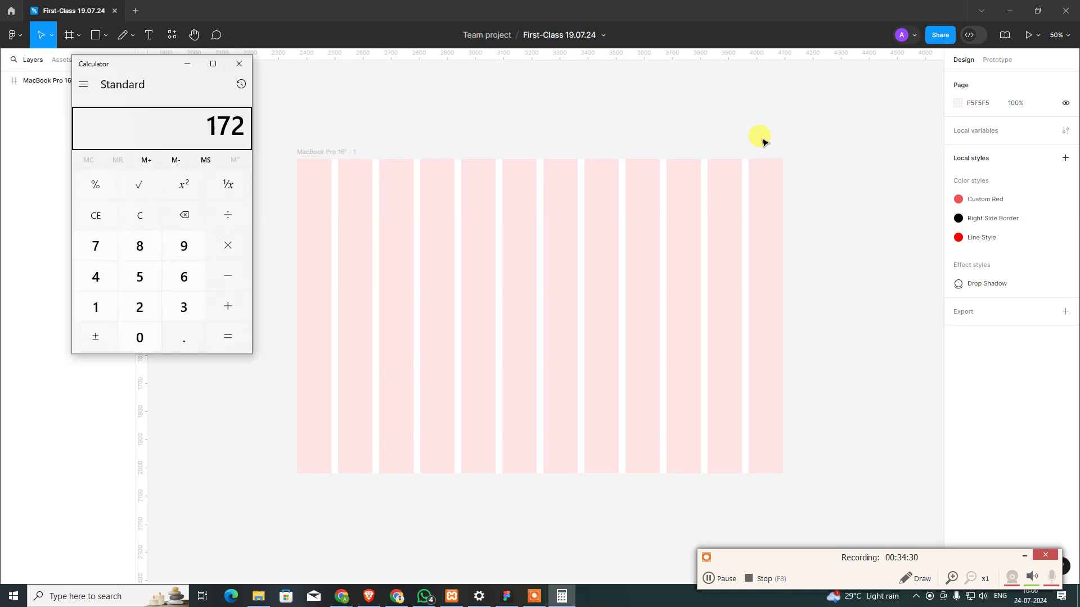
pyautogui.write('8')
pyautogui.press('-')
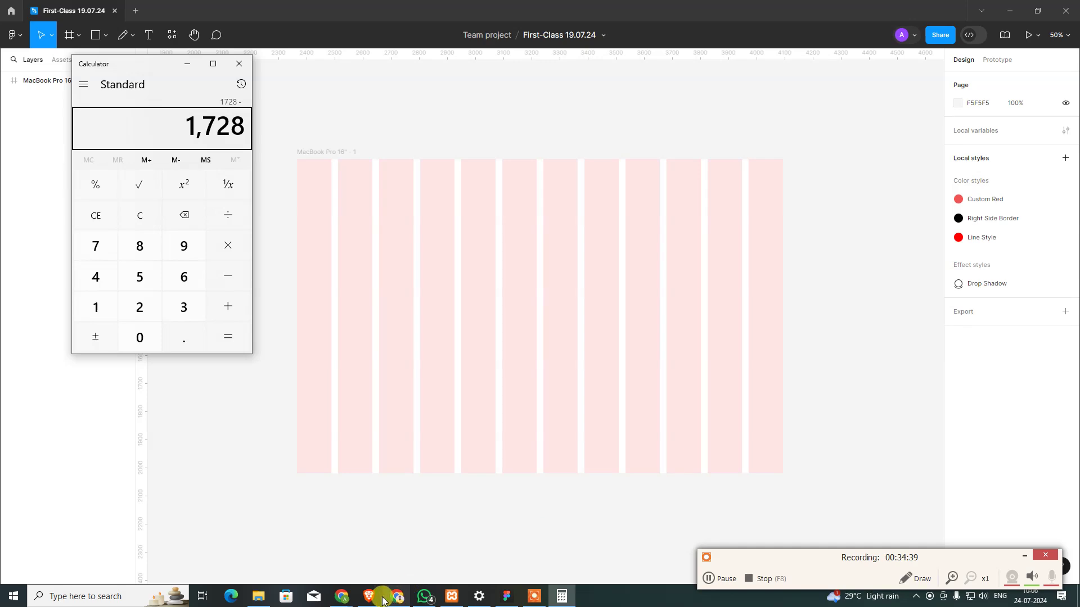
# - Search 'getbootstrap' in a new Chrome tab, open getbootstrap.com, and close the search tab
pyautogui.moveTo(397, 596)
pyautogui.click(269, 541)
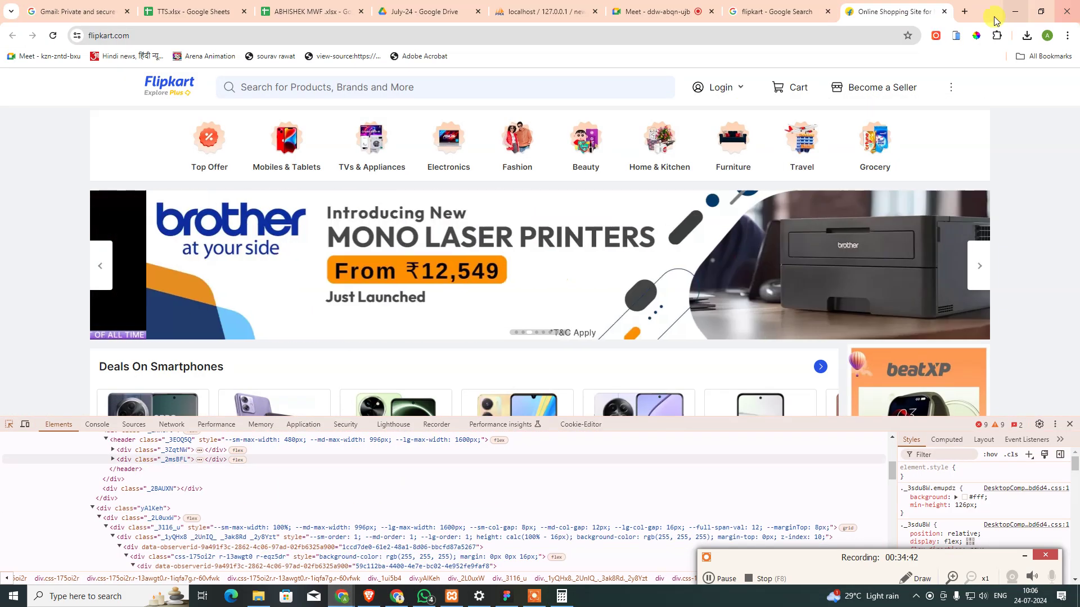
pyautogui.click(964, 11)
pyautogui.write('get')
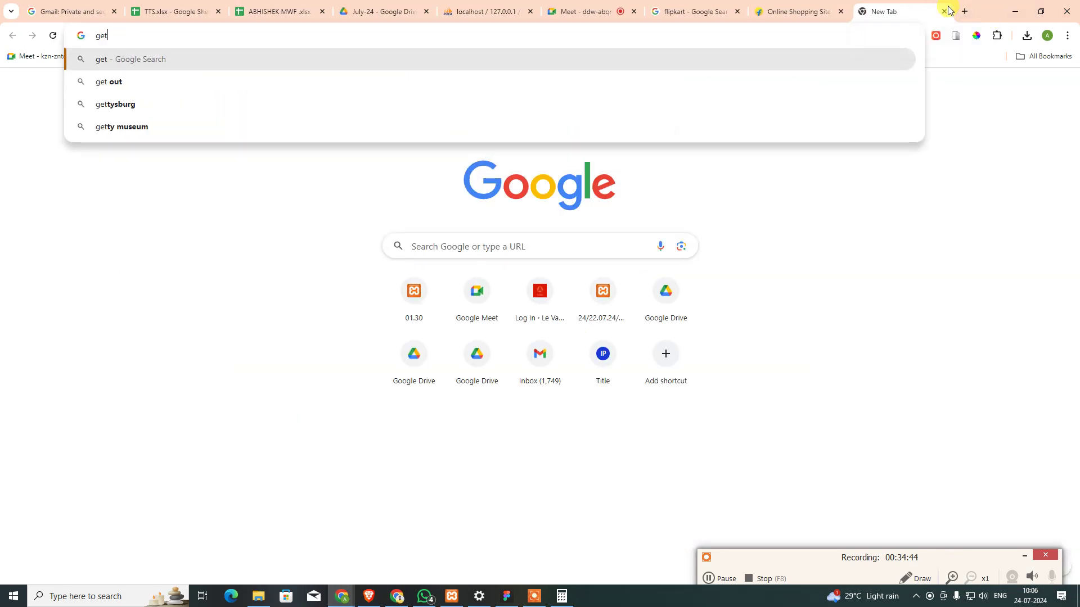
pyautogui.write('boot')
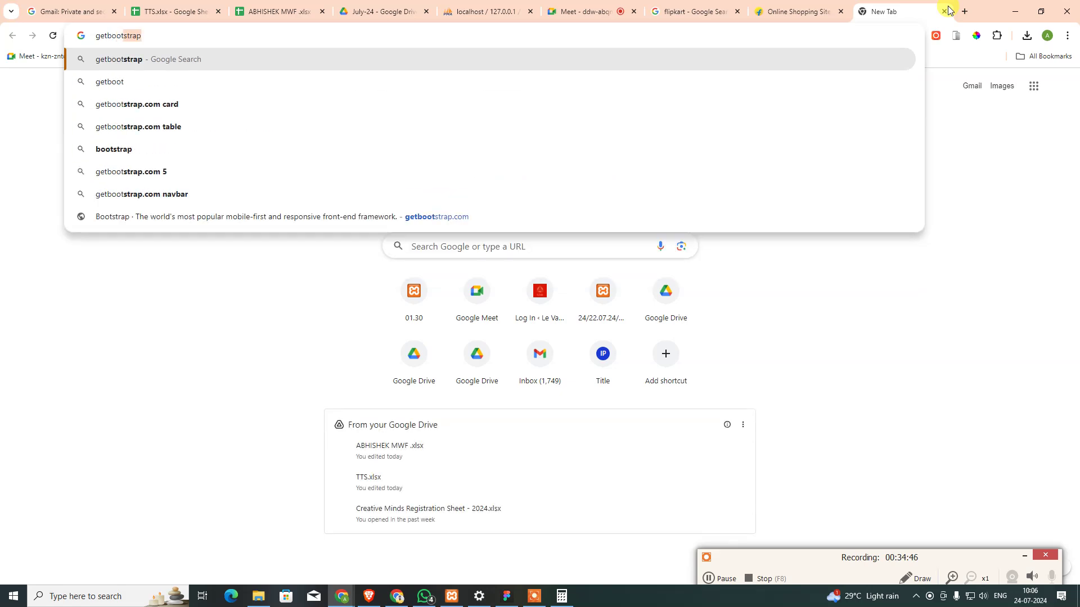
pyautogui.press('Return')
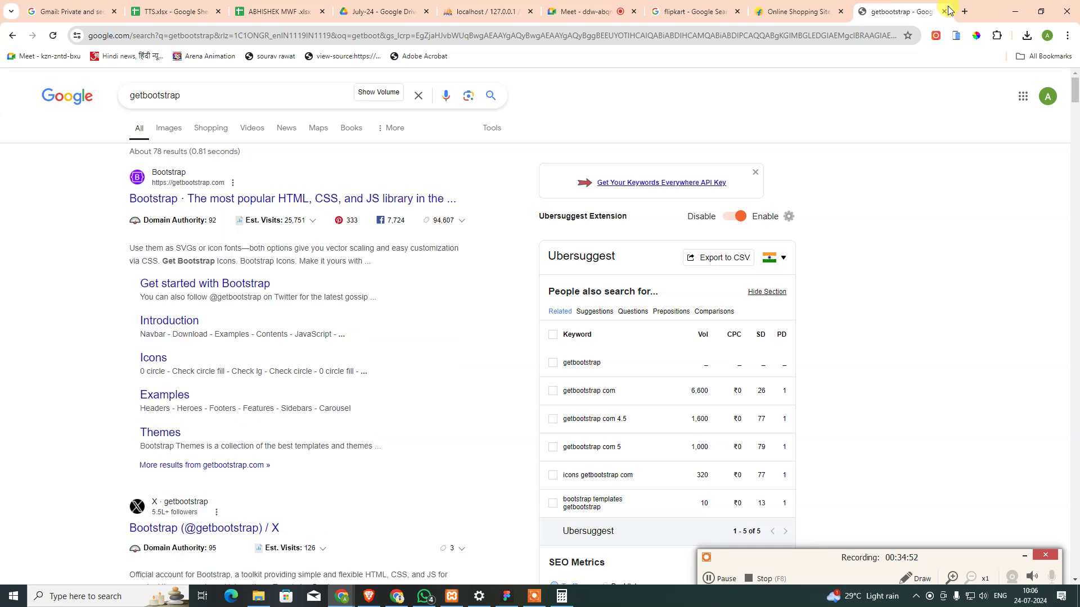
pyautogui.click(256, 199)
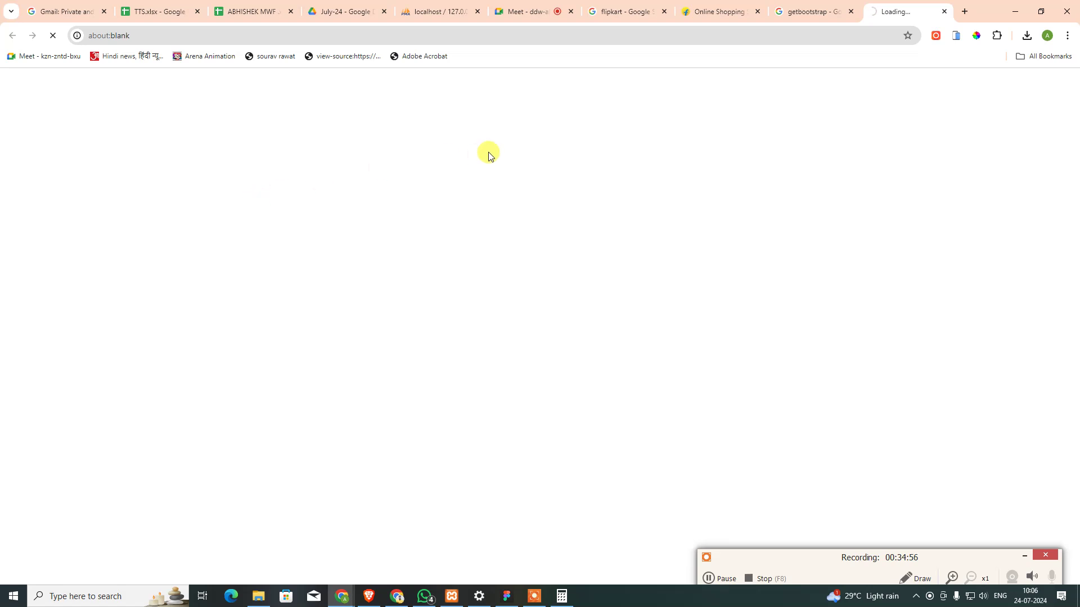
pyautogui.click(851, 11)
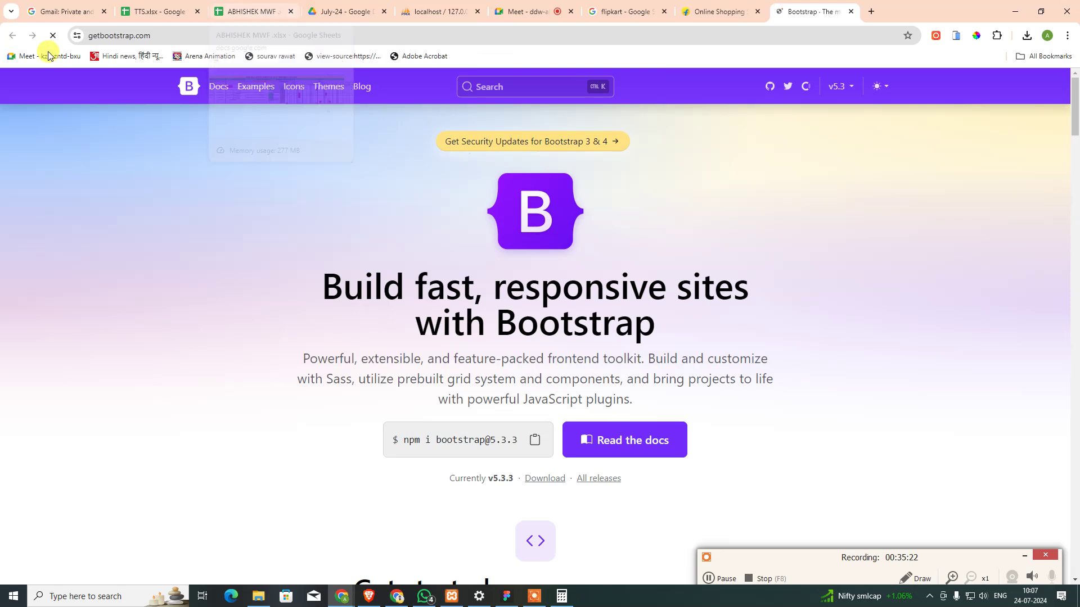
# - Open Docs > Layout > Containers and highlight the 1320px XX-Large max-width in the breakpoint table
pyautogui.click(220, 87)
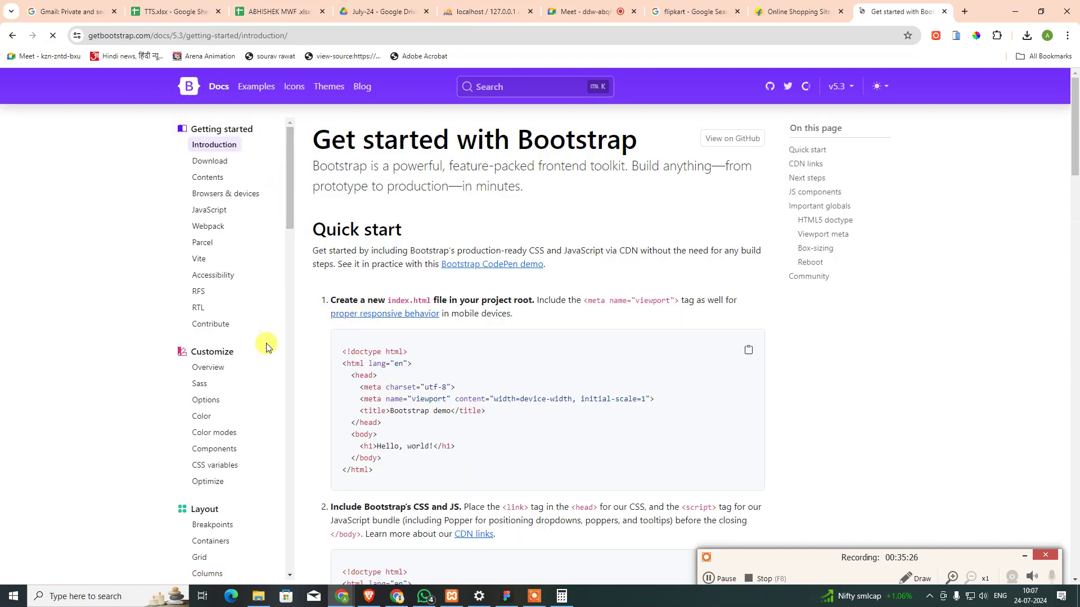
pyautogui.scroll(-3, 259, 383)
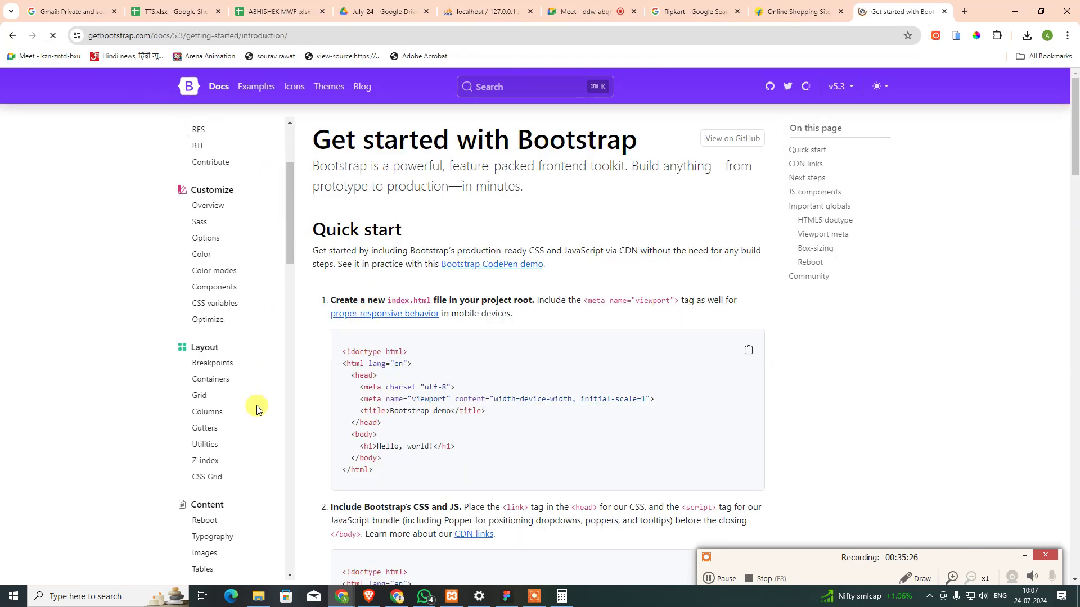
pyautogui.click(217, 373)
pyautogui.scroll(-5, 606, 359)
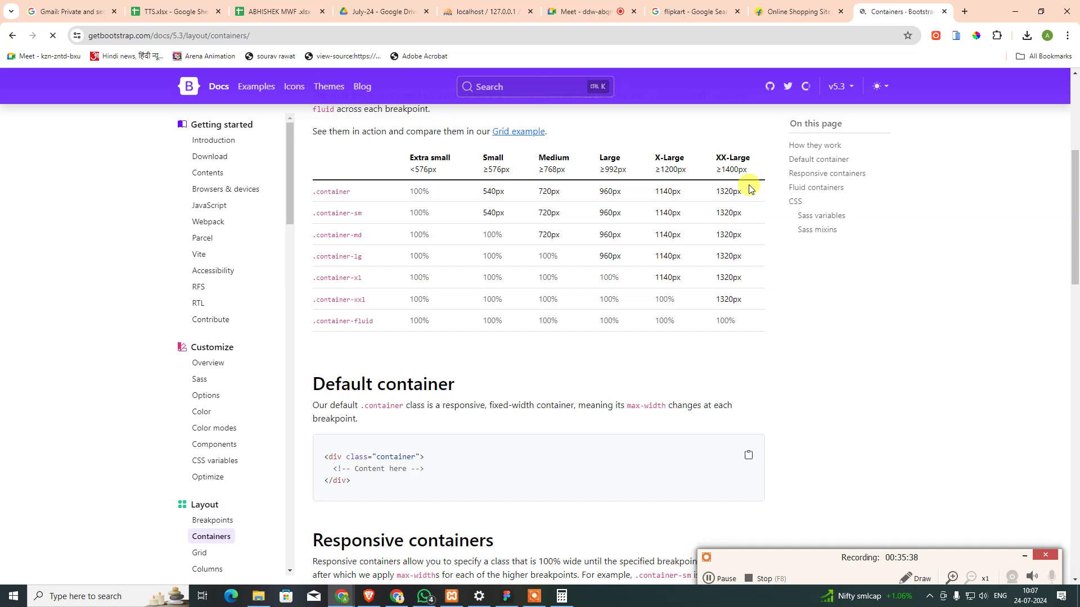
pyautogui.moveTo(713, 299); pyautogui.dragTo(739, 300)
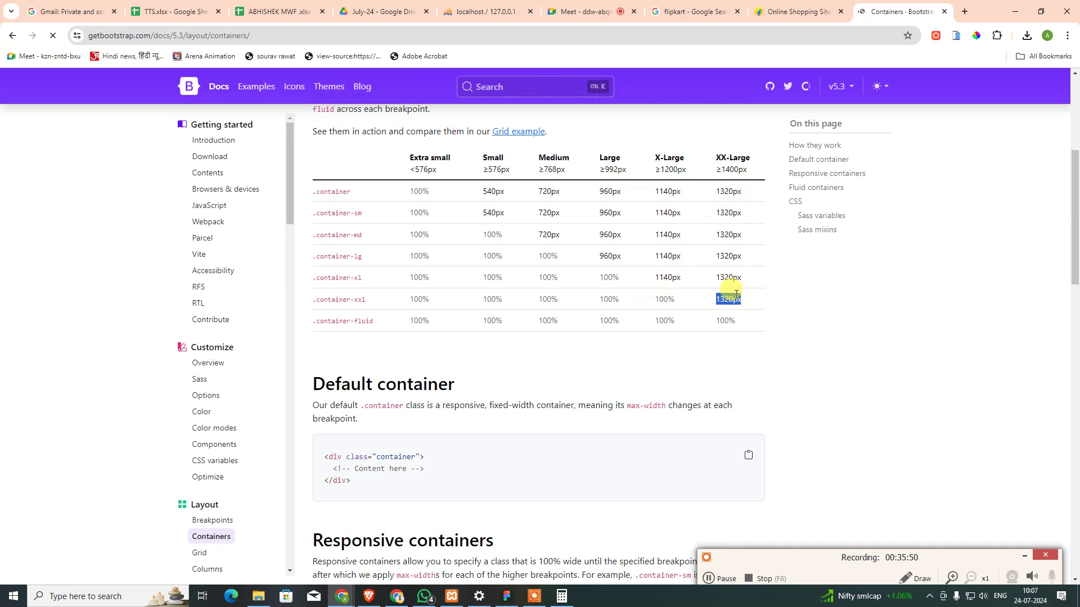
pyautogui.click(778, 307)
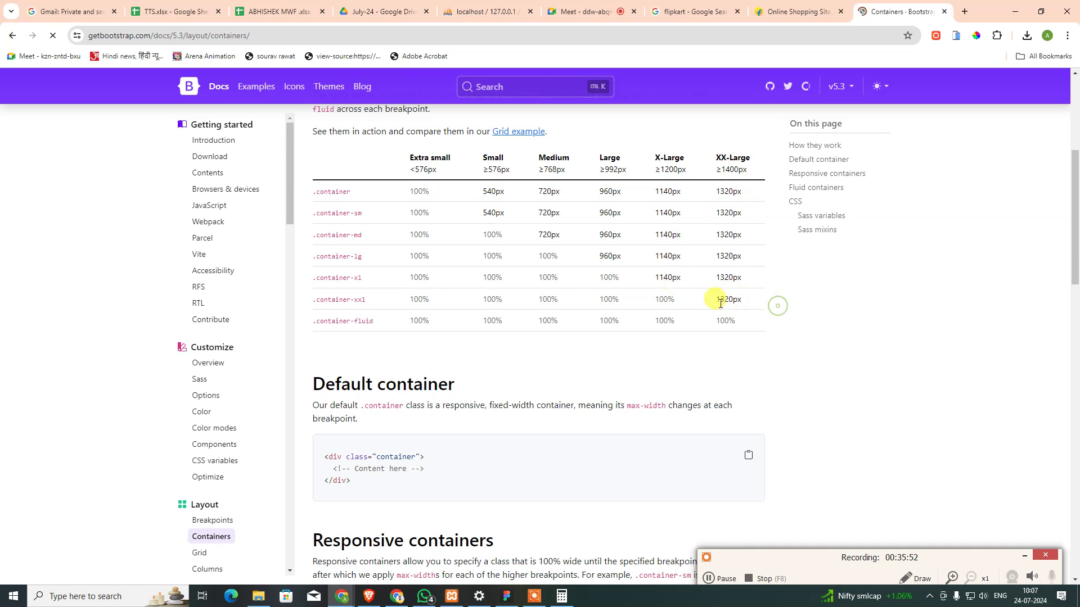
pyautogui.moveTo(718, 298); pyautogui.dragTo(752, 299)
pyautogui.click(794, 304)
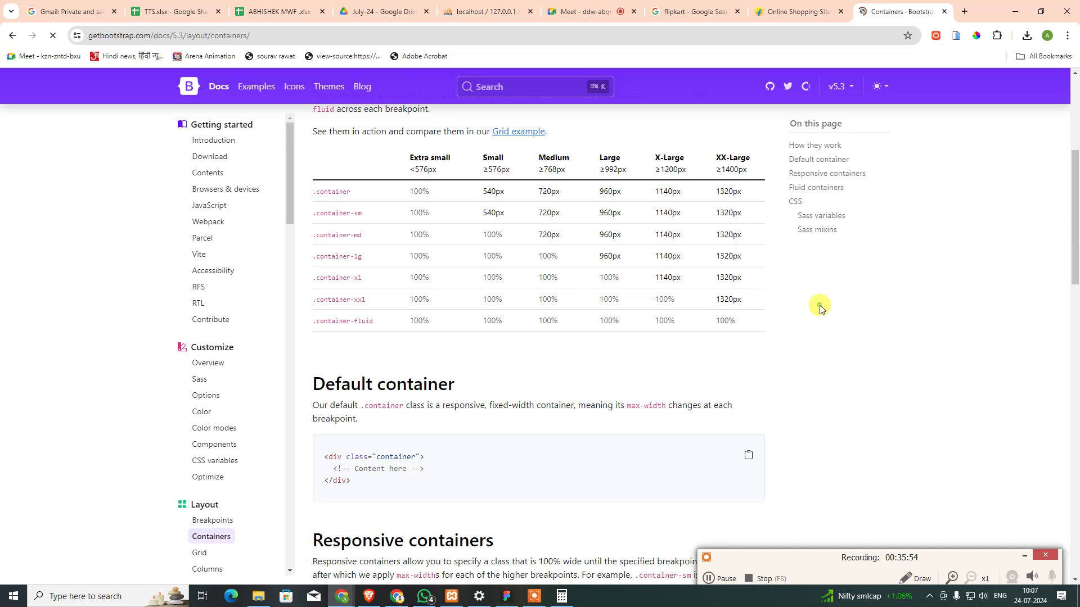
# - Subtract 1320 from 1728 to get 408, halve it to 204, then switch back to Figma
pyautogui.click(562, 597)
pyautogui.write('13')
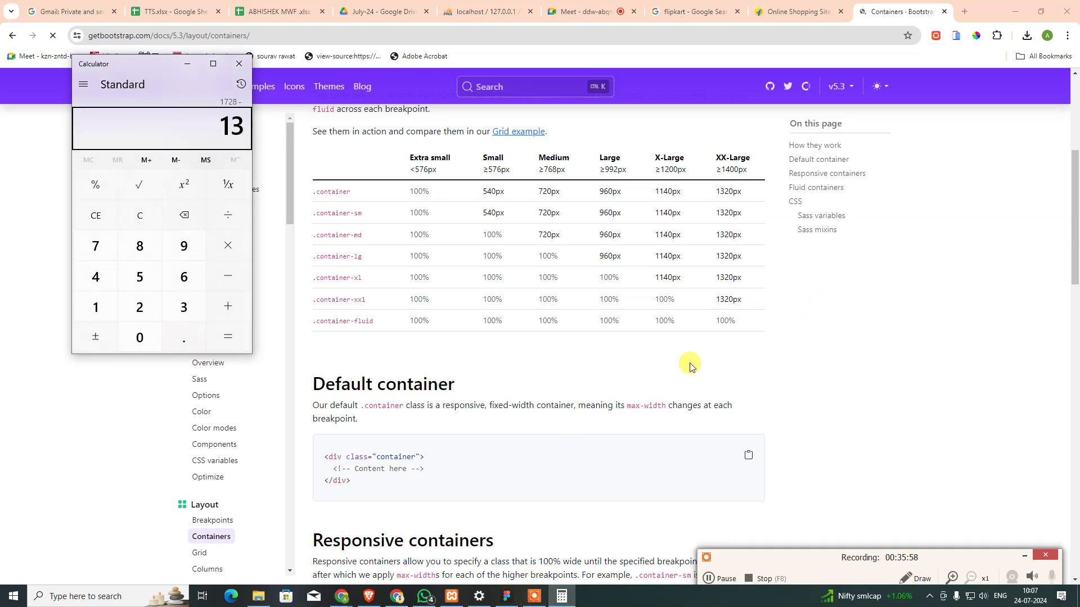
pyautogui.write('20')
pyautogui.press('Return')
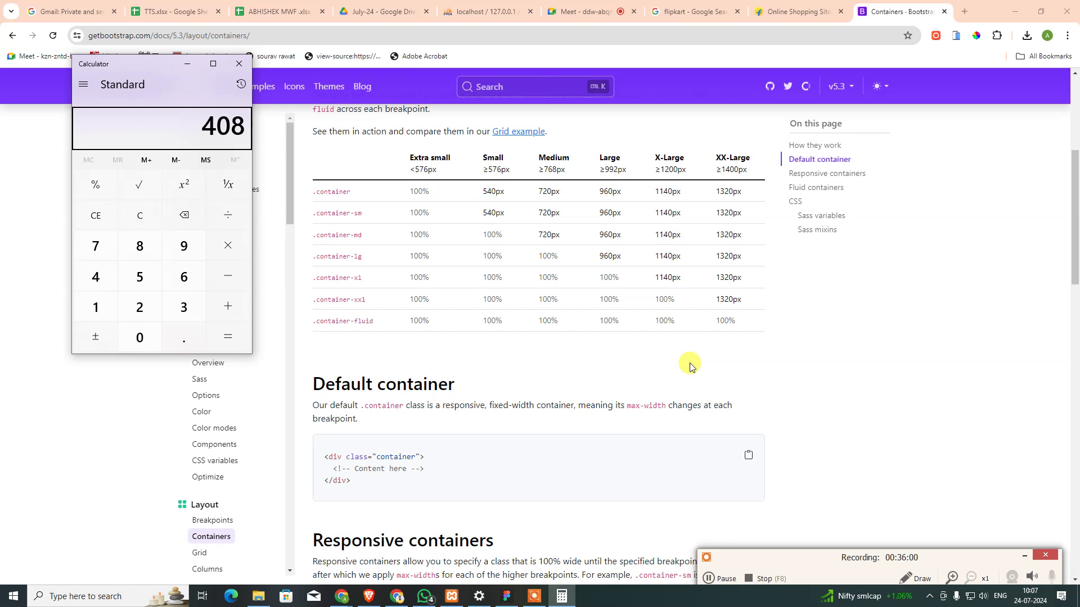
pyautogui.write('/2')
pyautogui.press('Return')
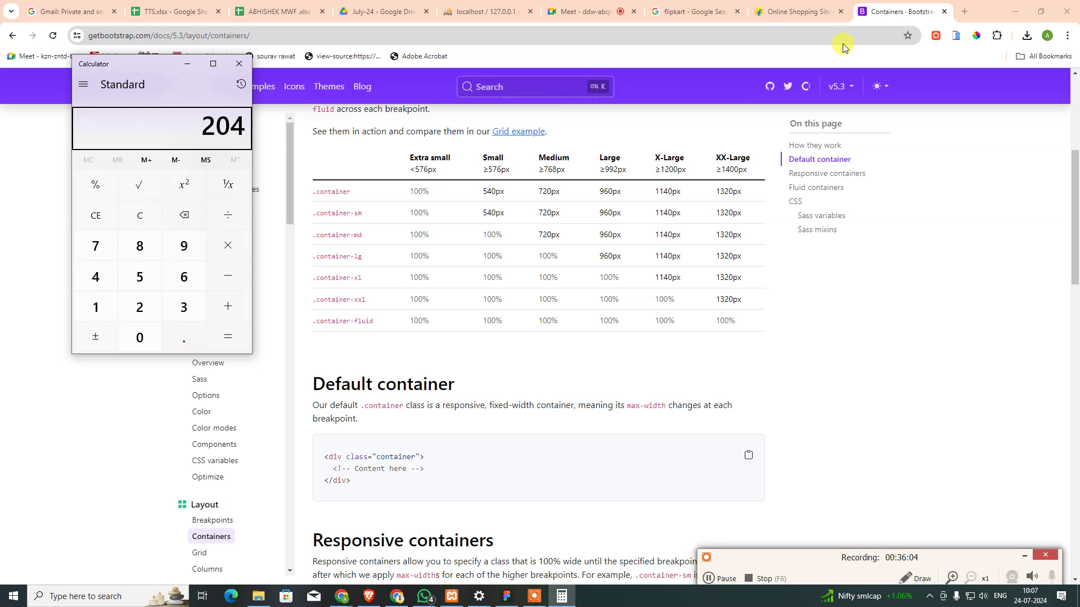
pyautogui.click(507, 596)
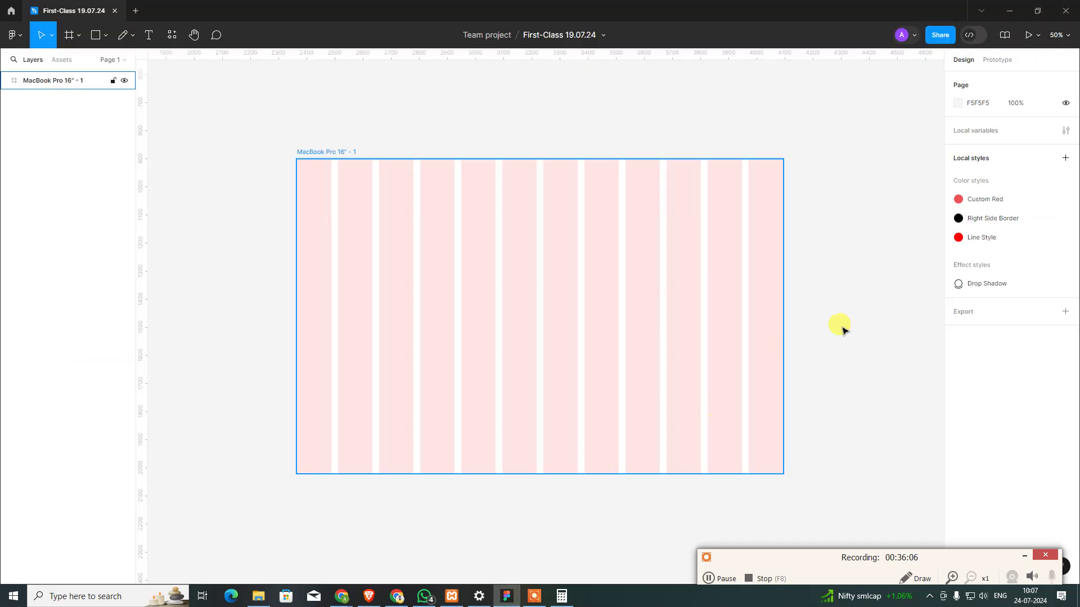
# - Change the frame's 12-column grid margin to 204
pyautogui.click(341, 152)
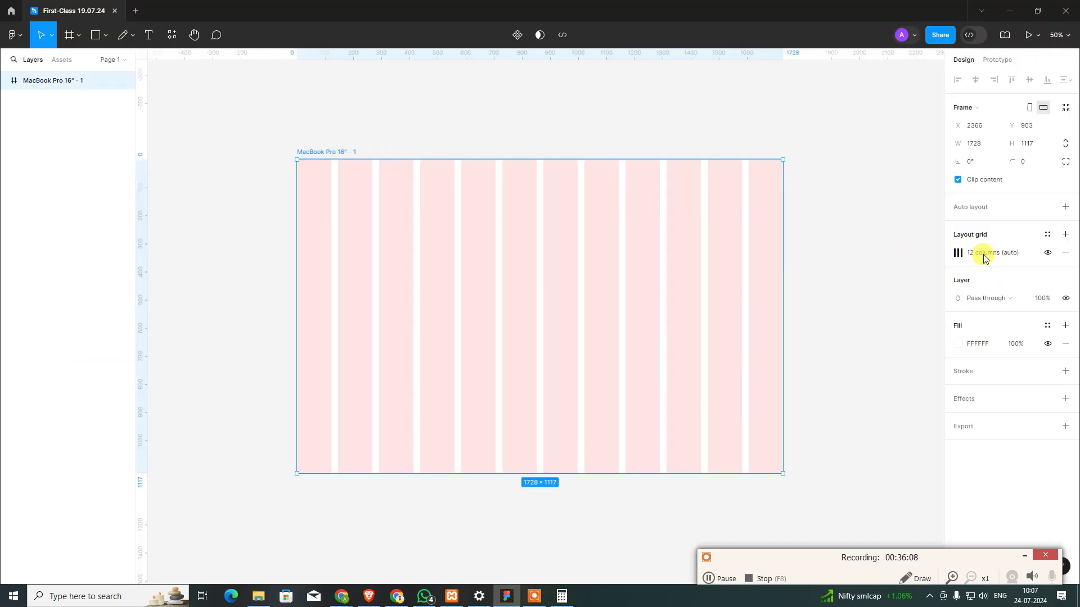
pyautogui.click(958, 253)
pyautogui.click(917, 341)
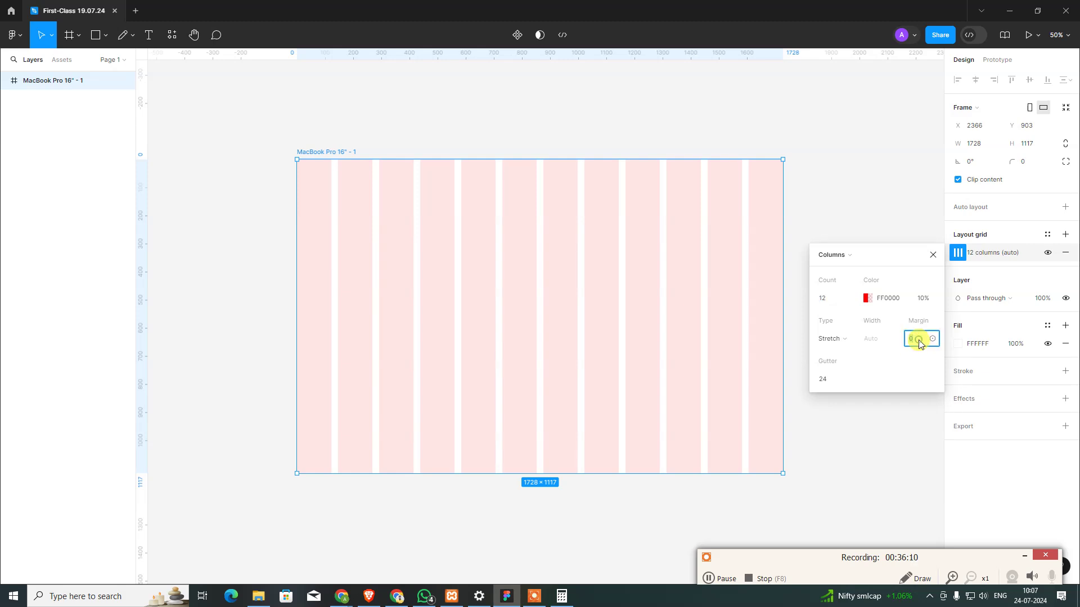
pyautogui.write('04')
pyautogui.press('Return')
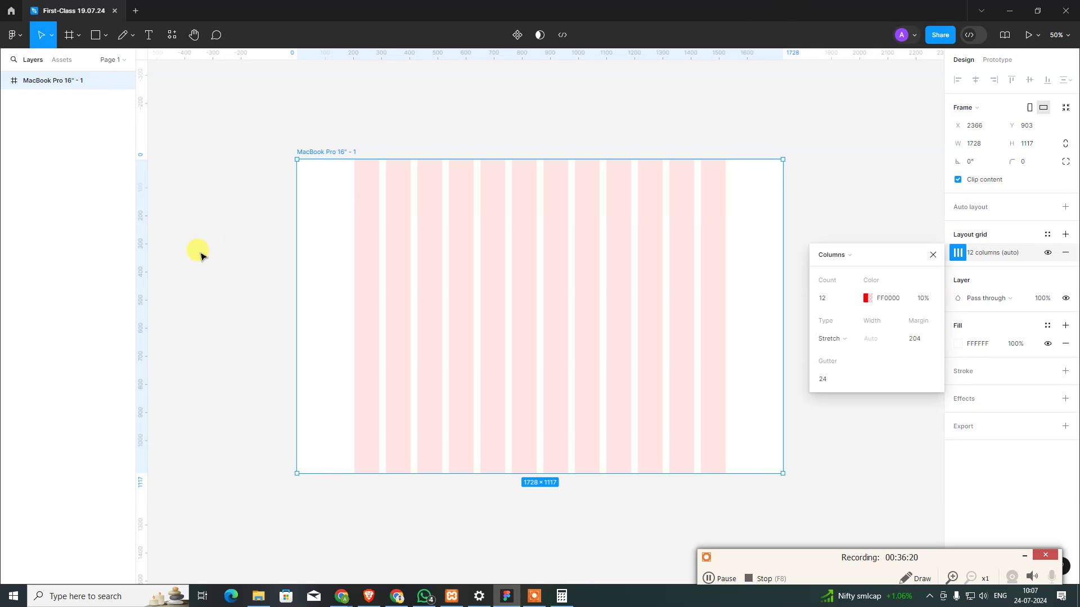
pyautogui.click(226, 214)
# - Draw a 1728×90 grey rectangle across the top of the frame at Y 0
pyautogui.click(92, 33)
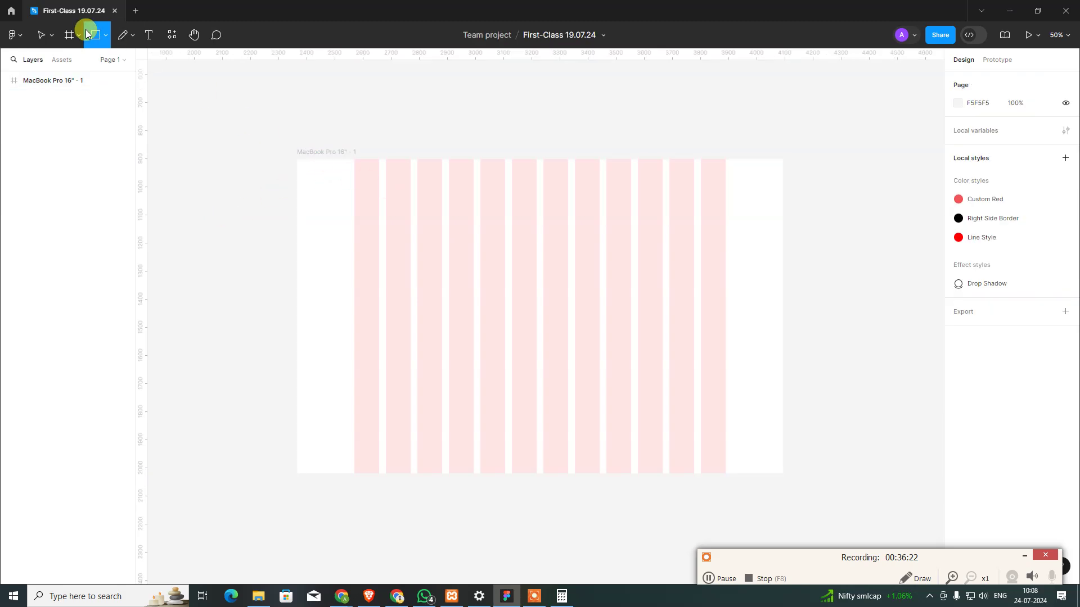
pyautogui.moveTo(326, 205); pyautogui.dragTo(782, 230)
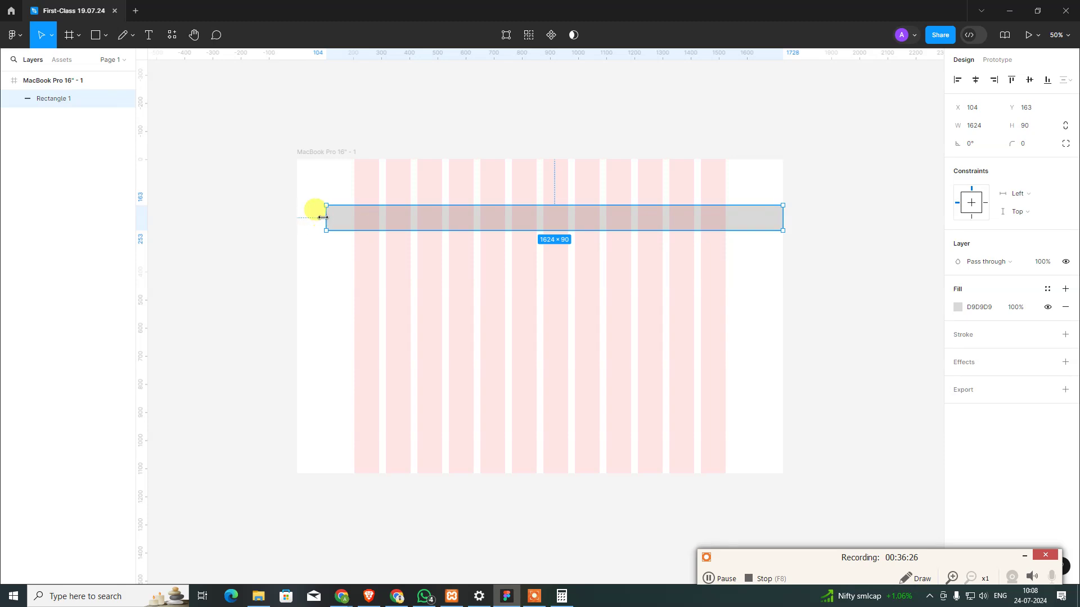
pyautogui.moveTo(326, 217); pyautogui.dragTo(297, 216)
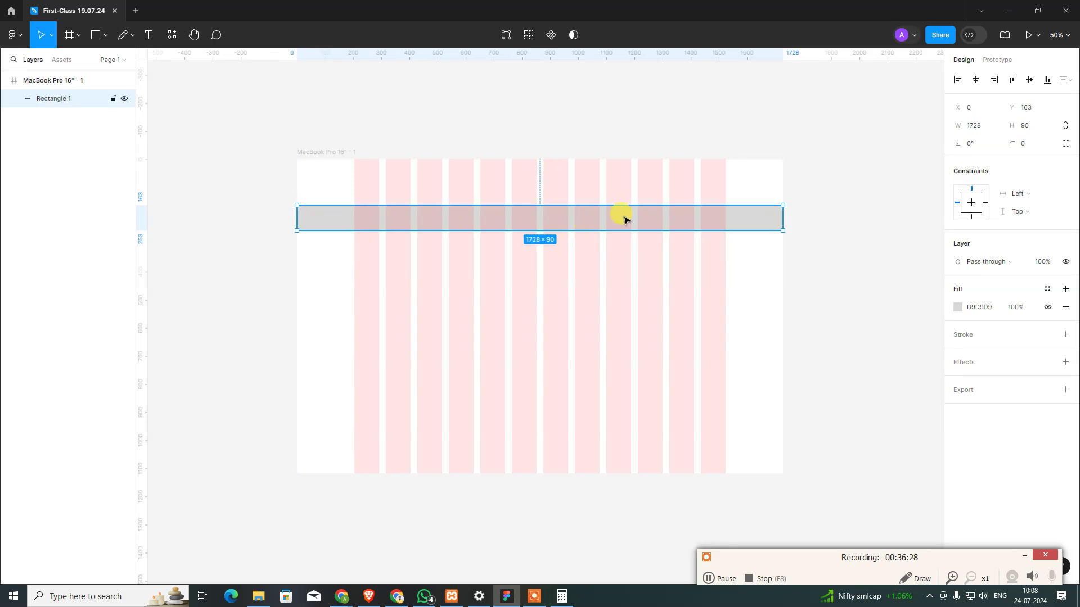
pyautogui.click(1011, 80)
pyautogui.click(868, 148)
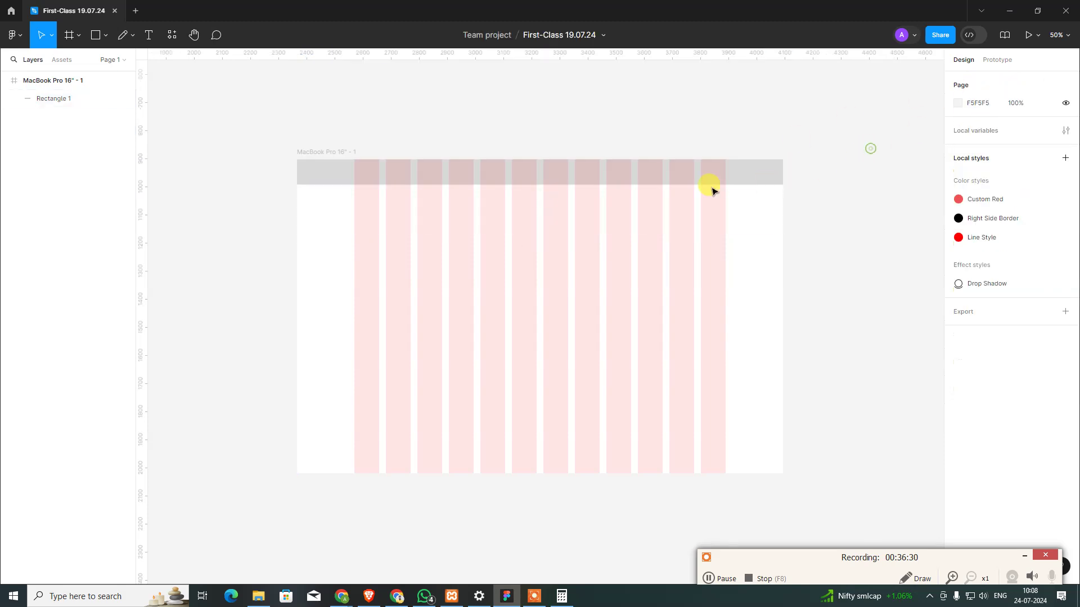
pyautogui.click(745, 180)
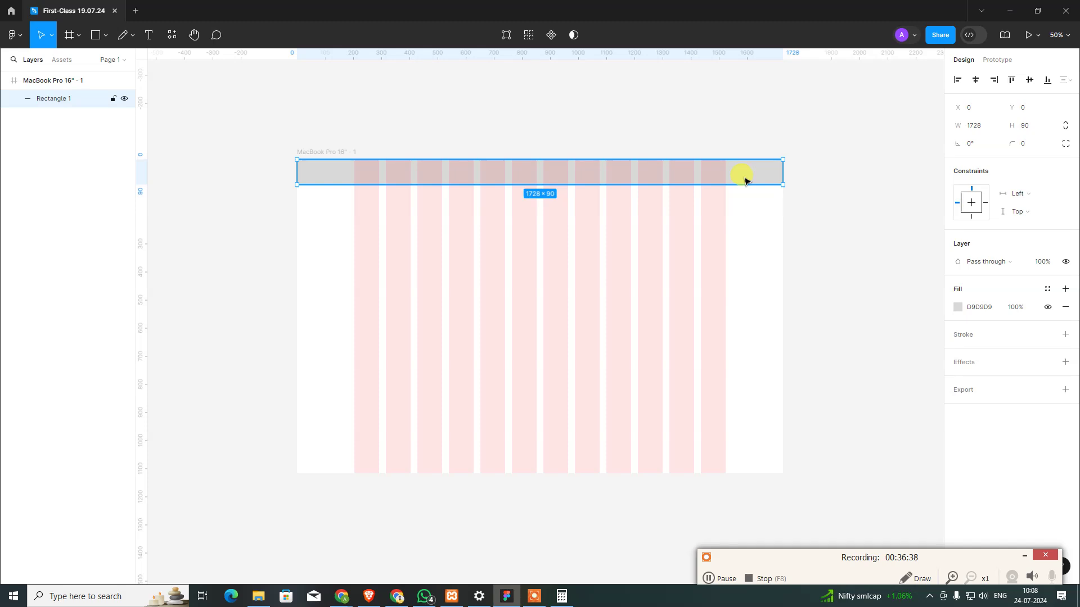
# - Duplicate the bar and resize the copy to 200×90 at X 204
pyautogui.click(408, 113)
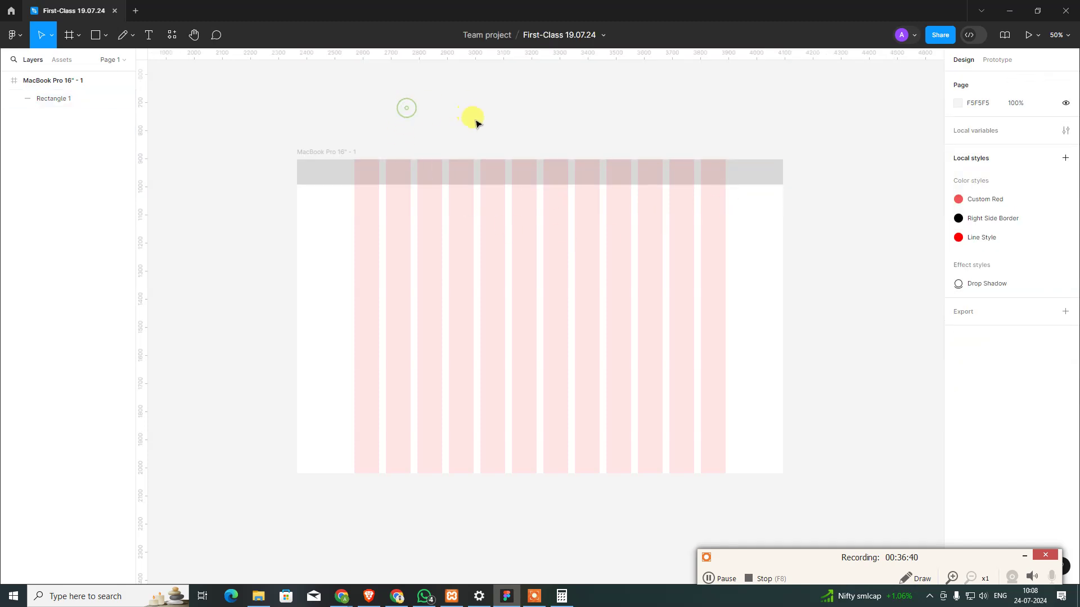
pyautogui.click(548, 175)
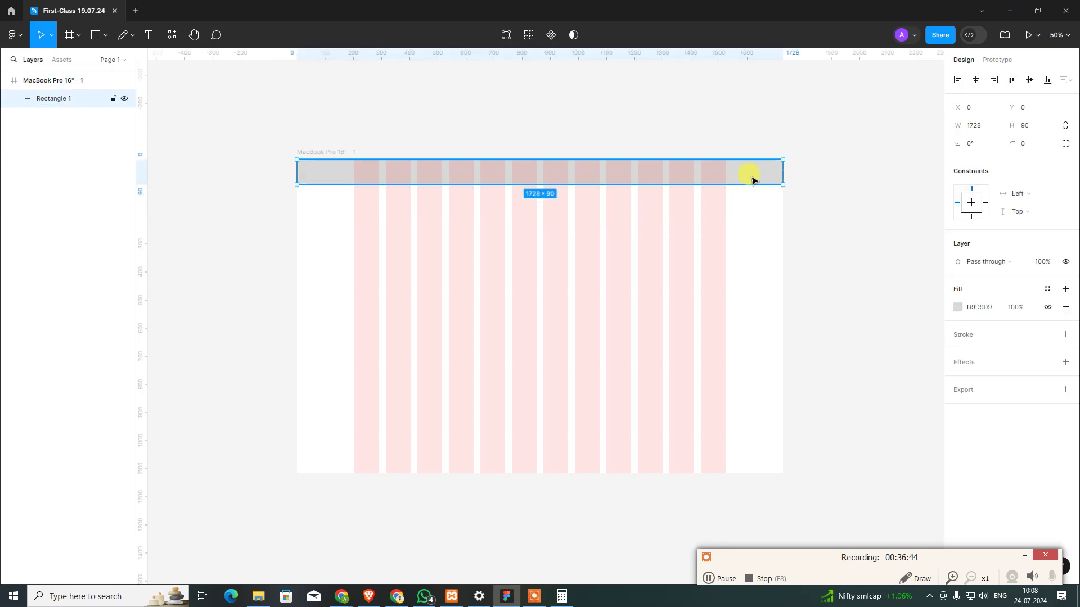
pyautogui.hotkey('ctrl', 'd')
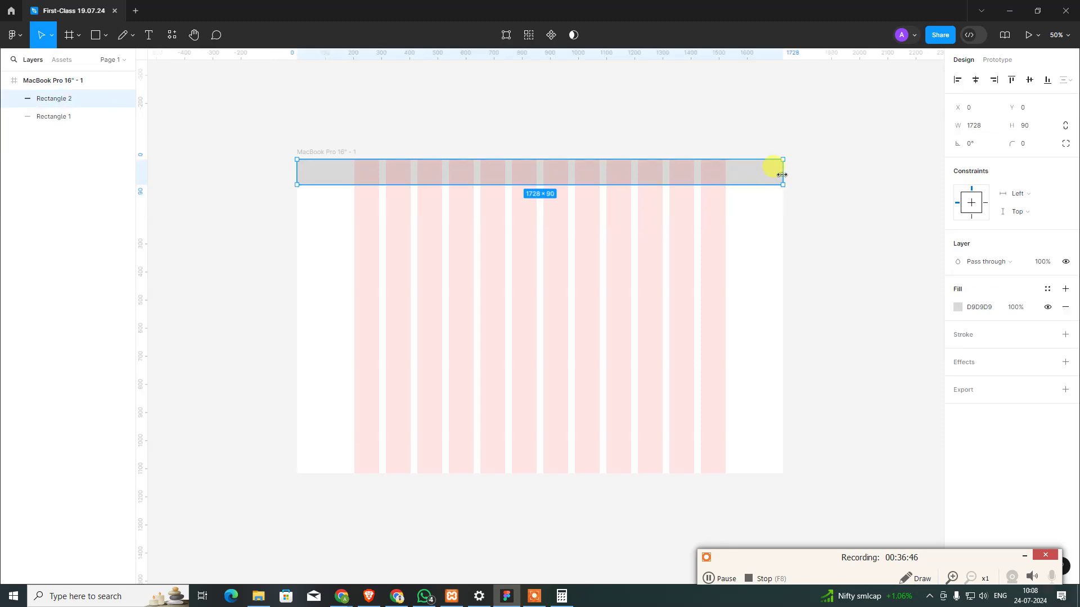
pyautogui.moveTo(782, 176); pyautogui.dragTo(378, 176)
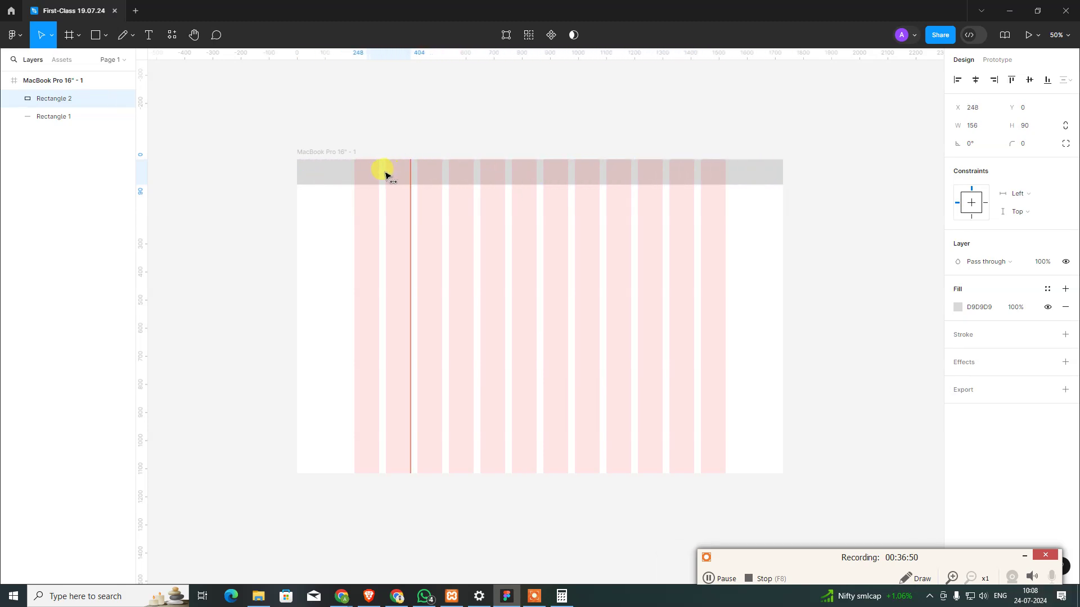
pyautogui.moveTo(378, 176); pyautogui.dragTo(410, 169)
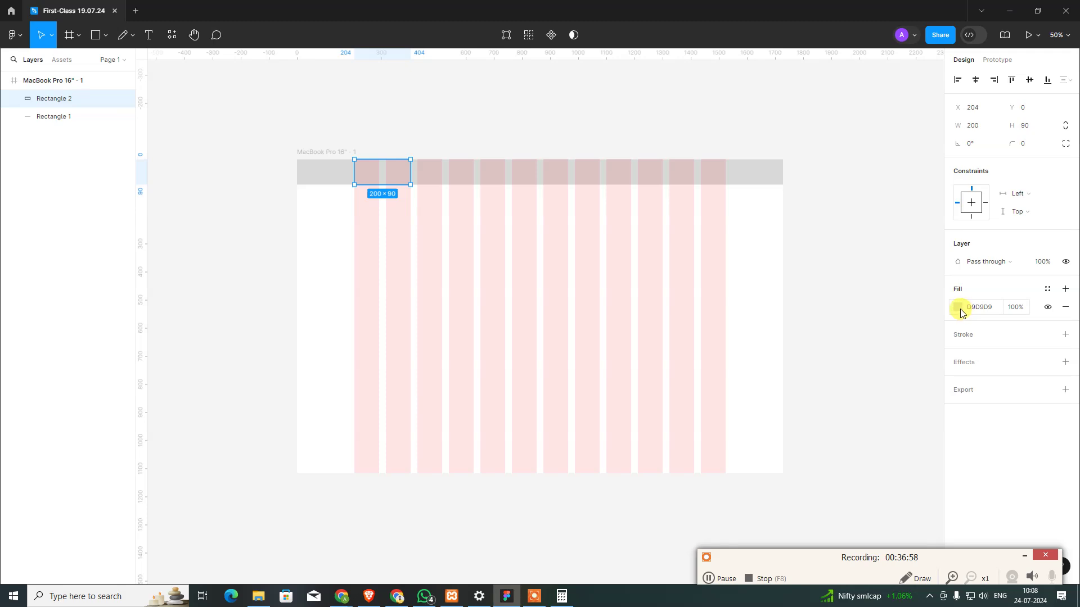
# - Give the small header bar, Rectangle 2, a red fill
pyautogui.click(961, 313)
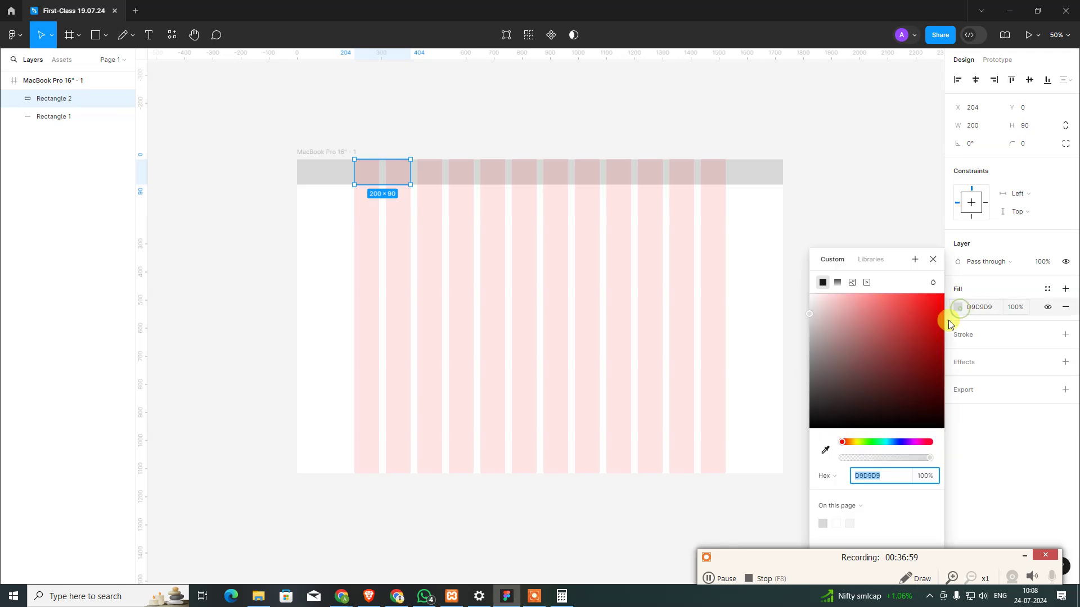
pyautogui.click(903, 329)
pyautogui.click(493, 119)
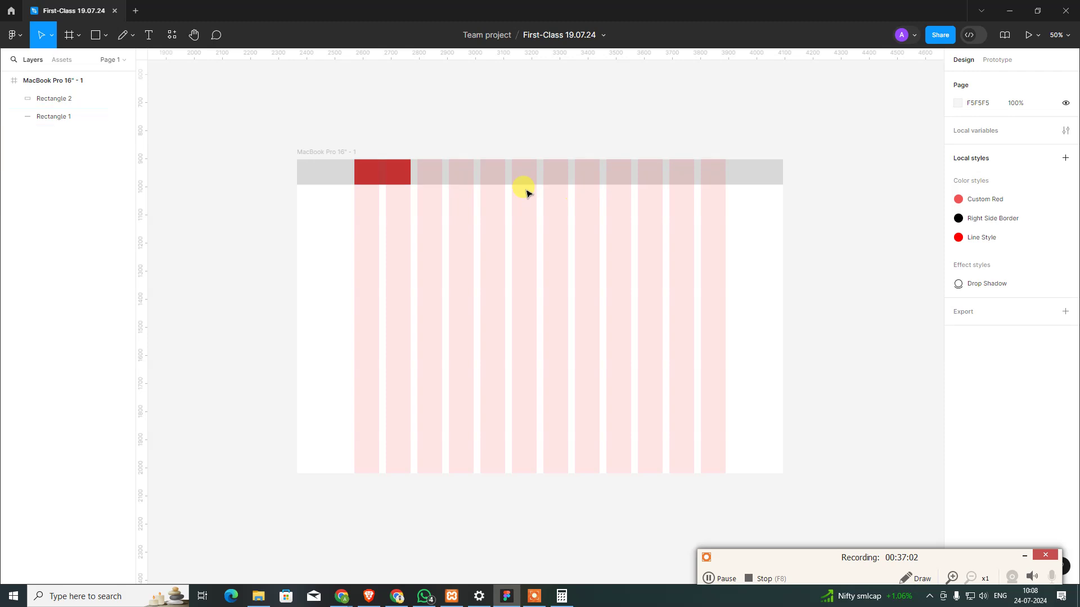
# - Duplicate Rectangle 2 to the right and stretch the copy across grid columns 6–12
pyautogui.click(381, 168)
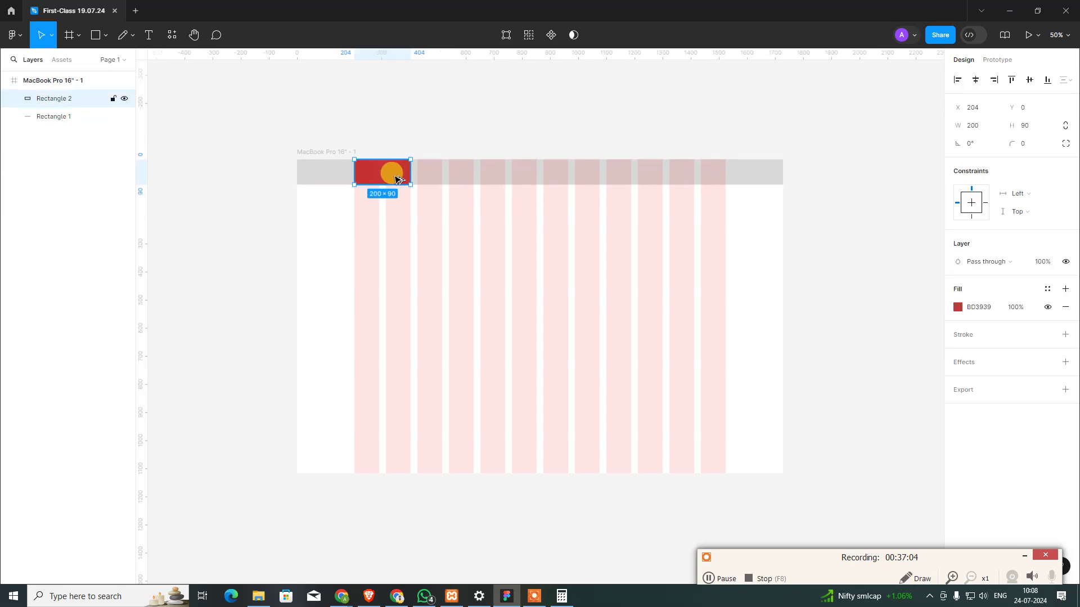
pyautogui.moveTo(403, 177); pyautogui.dragTo(707, 175)
pyautogui.moveTo(635, 170); pyautogui.dragTo(512, 165)
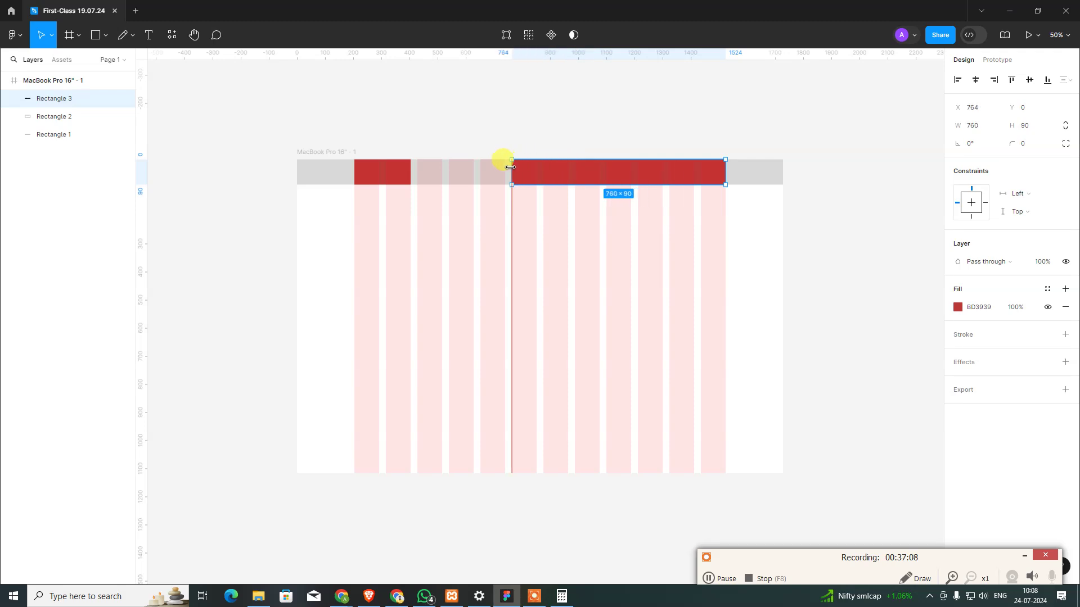
pyautogui.click(550, 122)
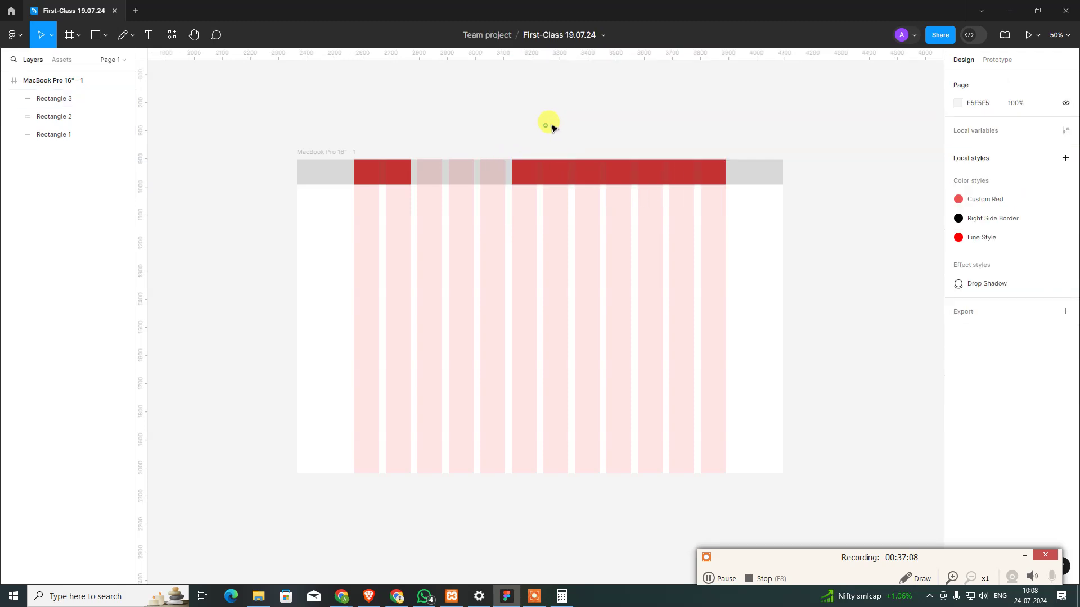
pyautogui.click(616, 176)
pyautogui.click(633, 205)
pyautogui.click(646, 137)
pyautogui.click(331, 153)
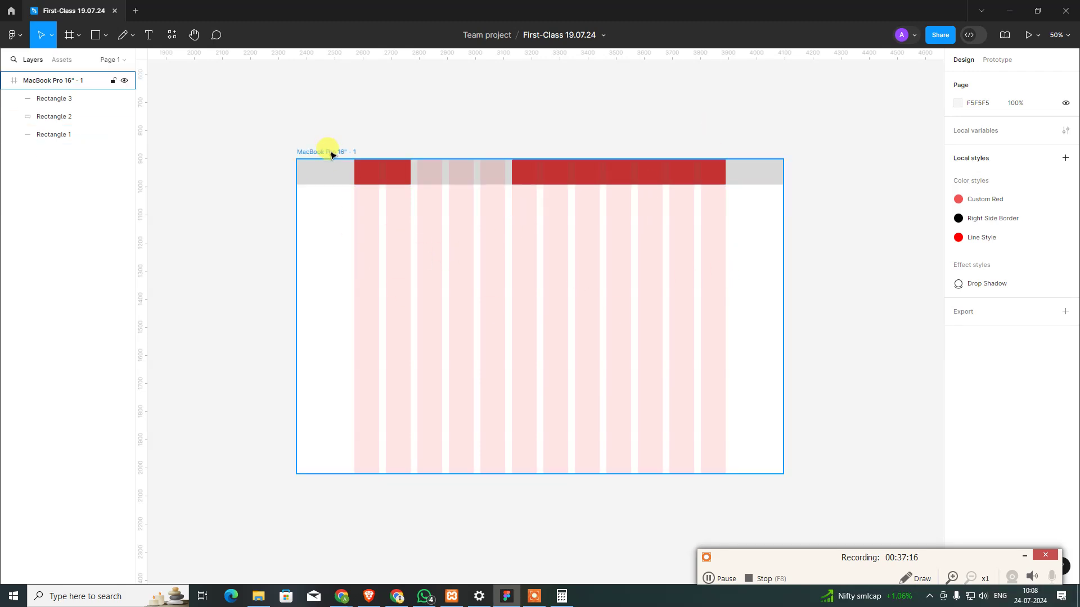
pyautogui.press('Escape')
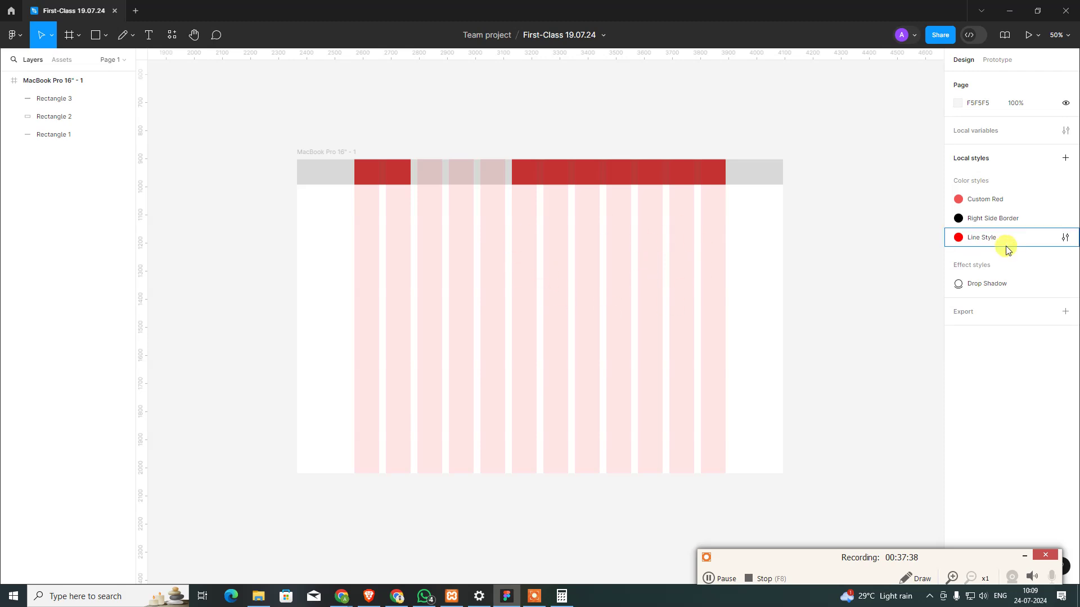
# - Save MacBook Pro 16" - 1's 12-column layout grid as the 'Bootstrap5 Grid Style' grid style
pyautogui.click(313, 152)
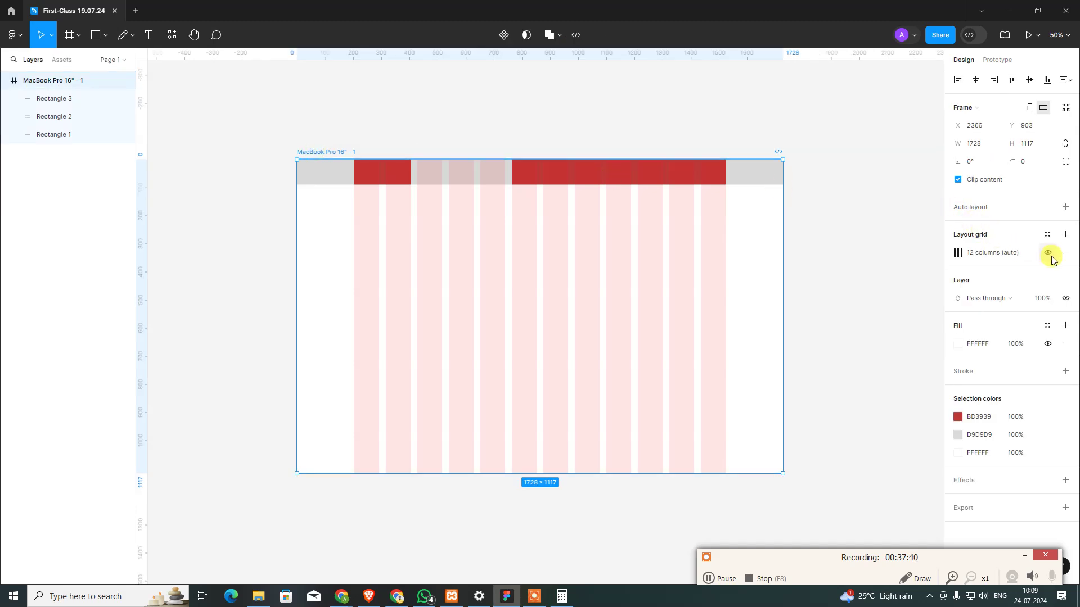
pyautogui.click(1047, 236)
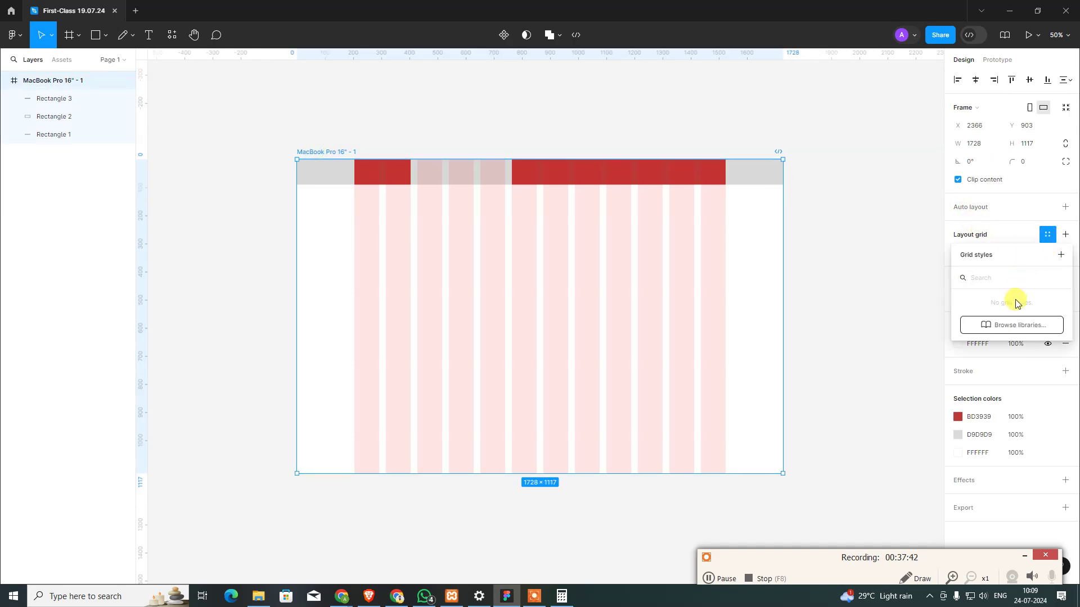
pyautogui.click(1060, 255)
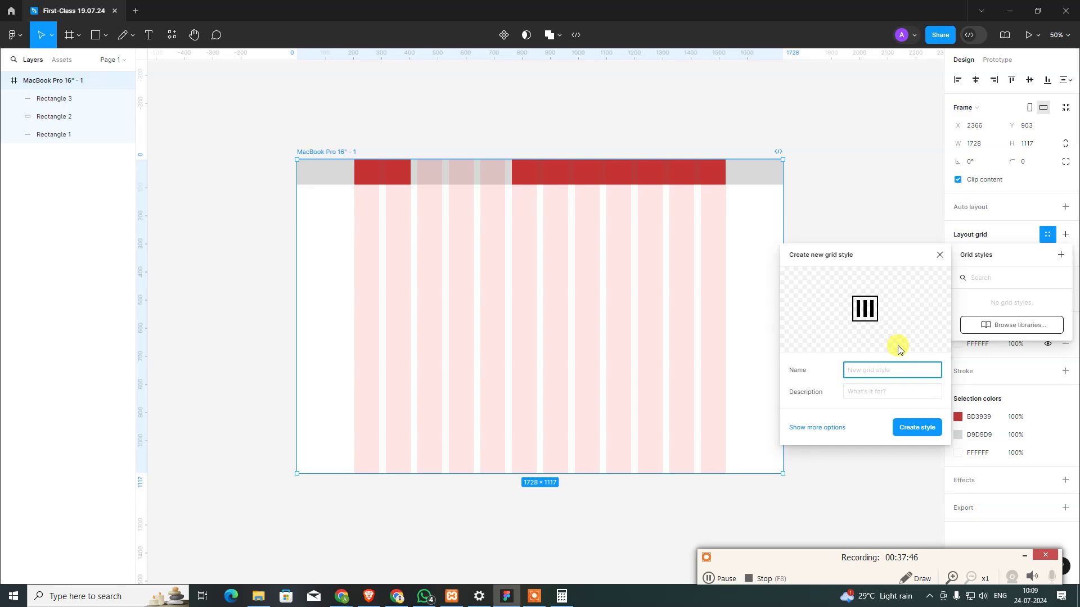
pyautogui.write('Bootstrap5 Grid Style')
pyautogui.click(825, 428)
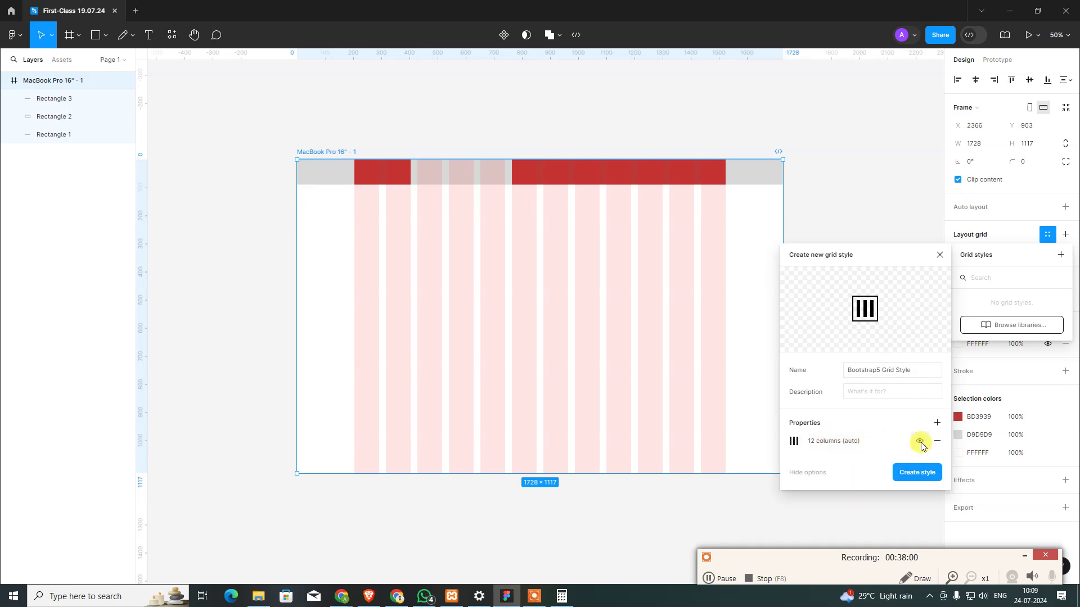
pyautogui.click(916, 472)
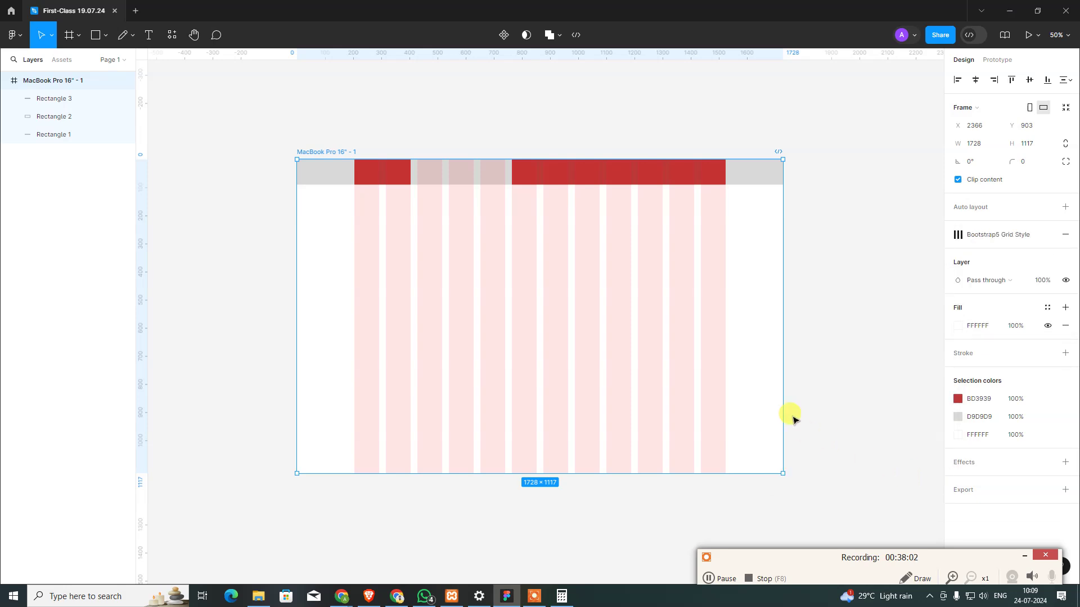
pyautogui.click(869, 328)
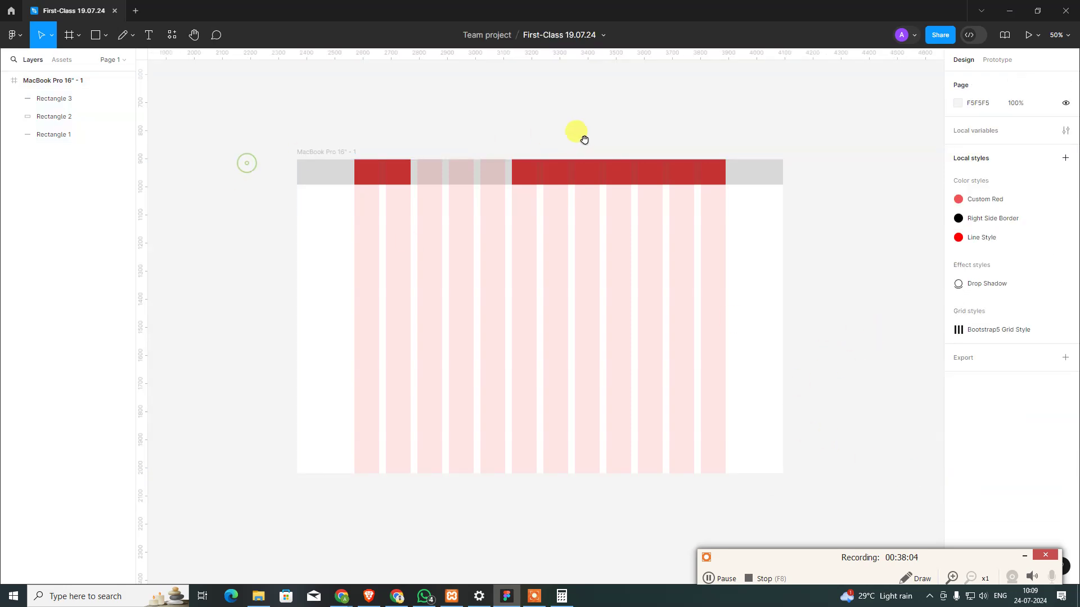
pyautogui.moveTo(638, 133)
pyautogui.mouseDown()
pyautogui.moveTo(359, 135)
pyautogui.moveTo(410, 130)
pyautogui.mouseUp()
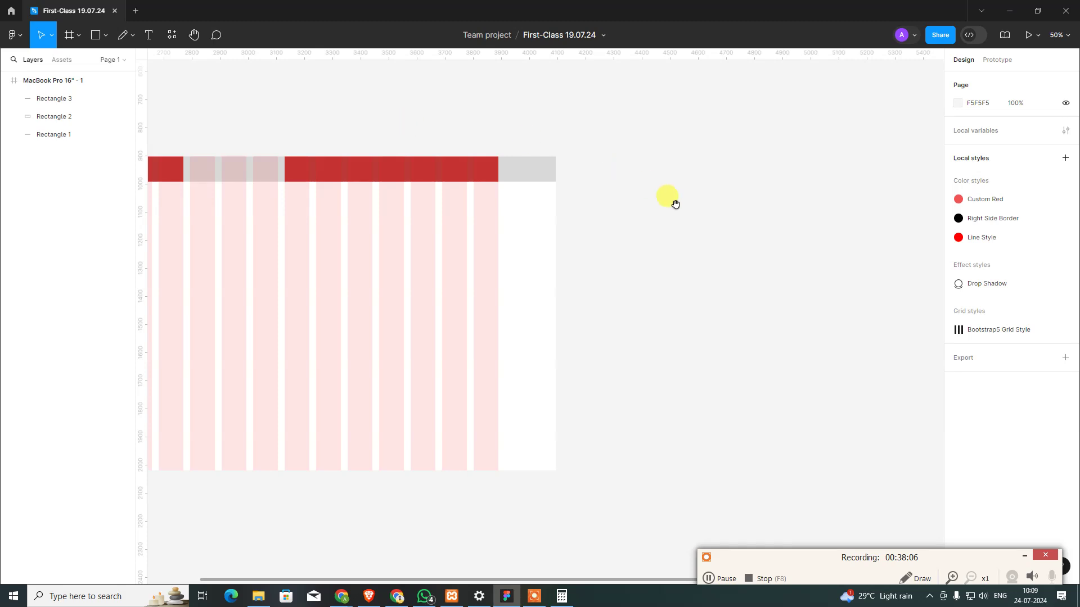
# - Add a MacBook Pro 16" frame and apply Bootstrap5 Grid Style to it
pyautogui.click(70, 34)
pyautogui.click(999, 190)
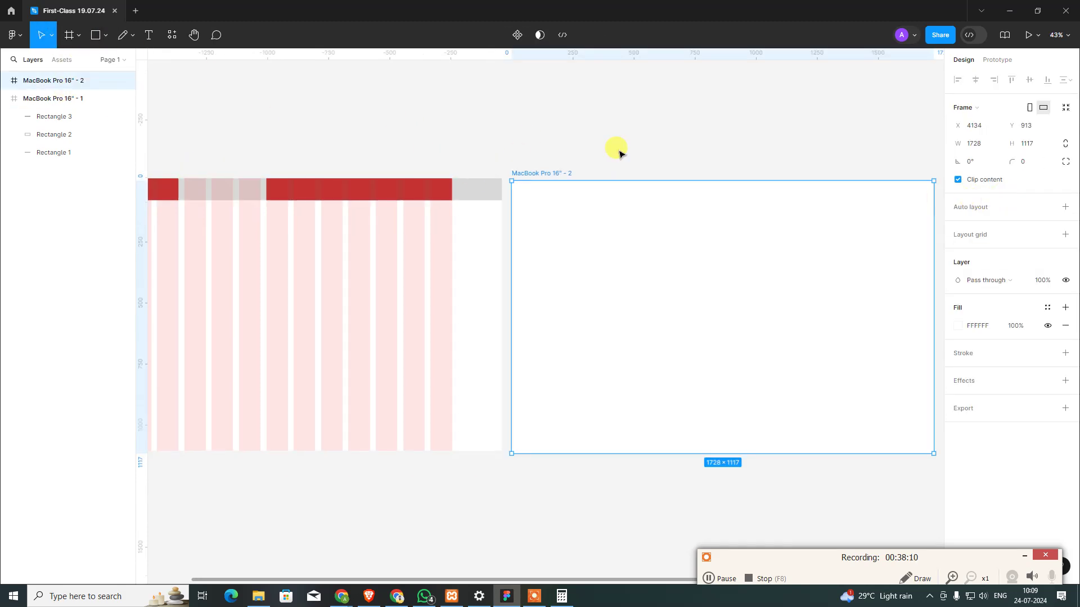
pyautogui.moveTo(1008, 234)
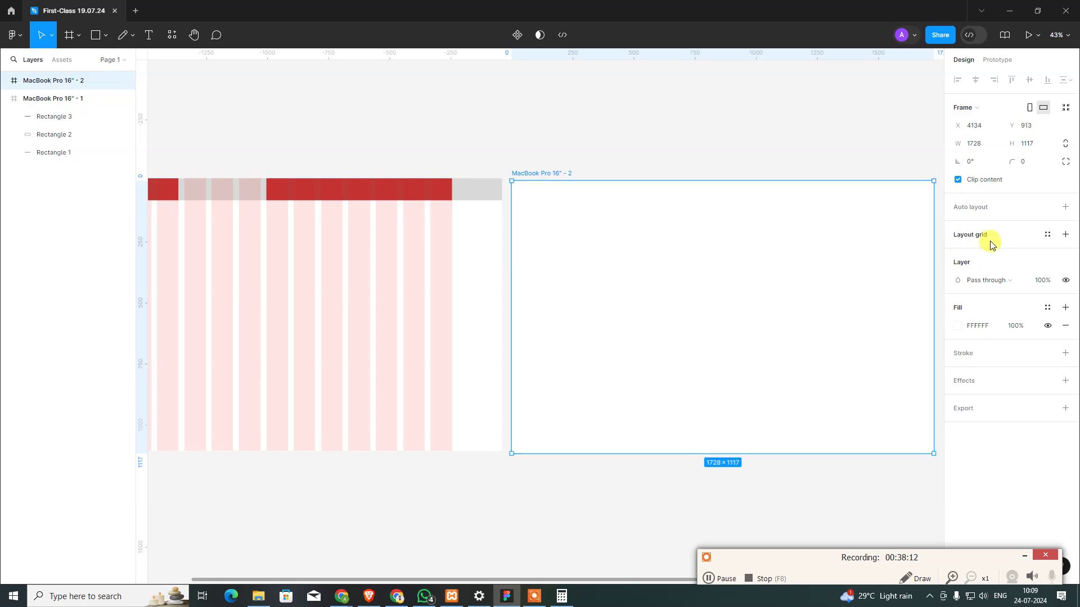
pyautogui.click(1049, 234)
pyautogui.click(1020, 299)
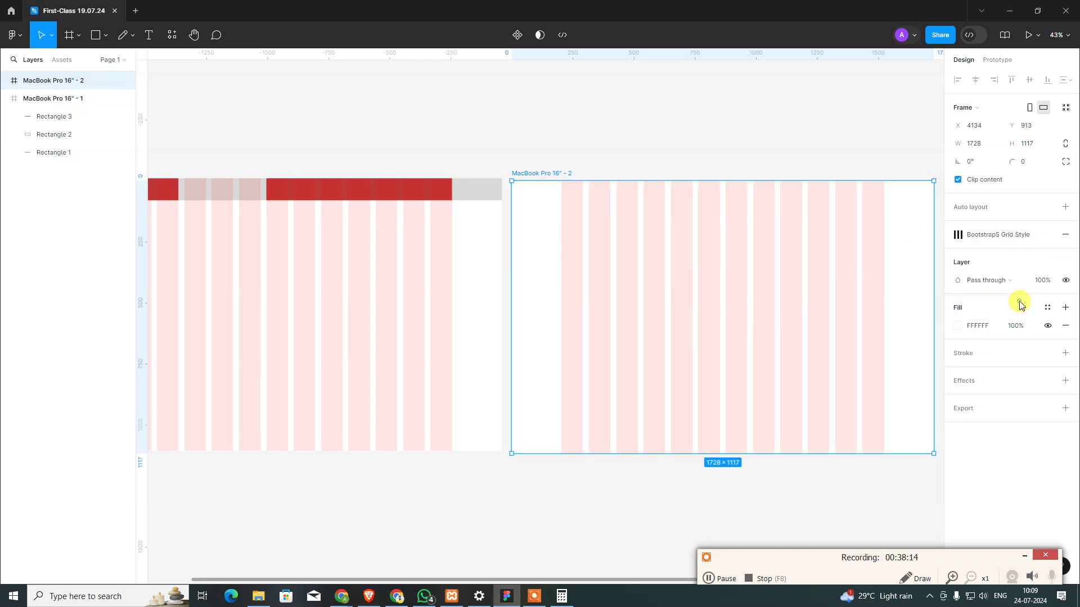
pyautogui.click(730, 137)
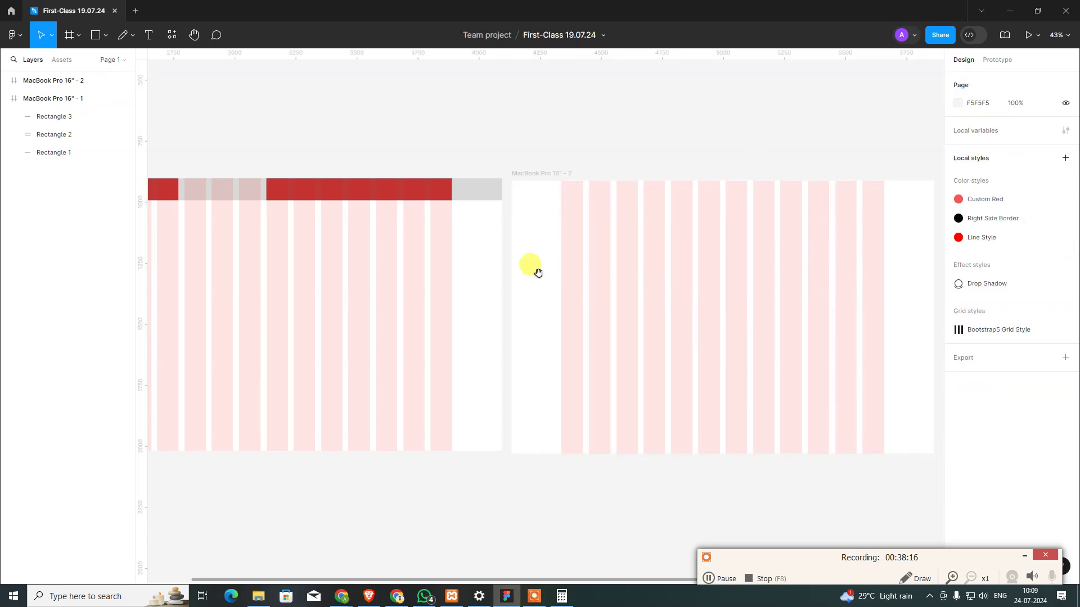
# - On MacBook Pro 16" - 2, swap the grid style for a default grid and make it columns
pyautogui.moveTo(539, 273)
pyautogui.mouseDown()
pyautogui.moveTo(868, 287)
pyautogui.moveTo(668, 234)
pyautogui.mouseUp()
pyautogui.click(730, 344)
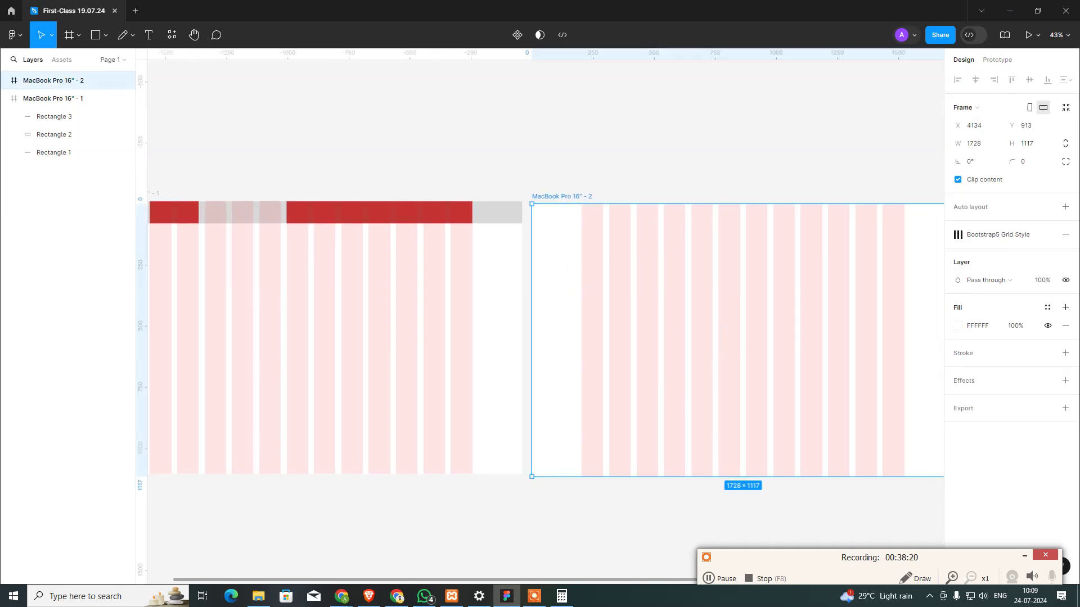
pyautogui.click(1066, 235)
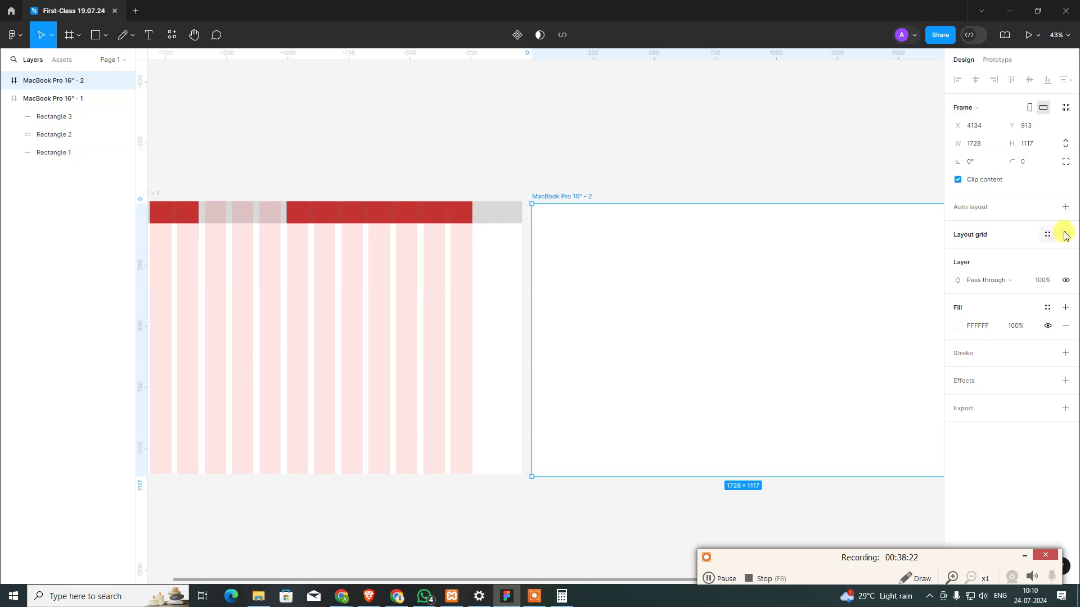
pyautogui.click(1065, 234)
pyautogui.click(960, 255)
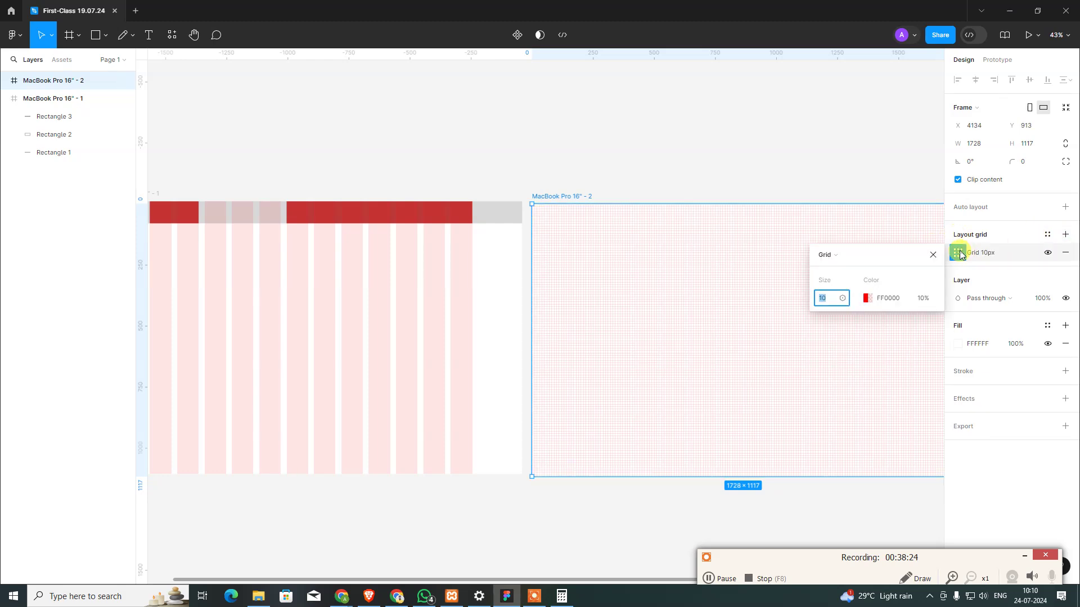
pyautogui.click(838, 256)
pyautogui.click(844, 268)
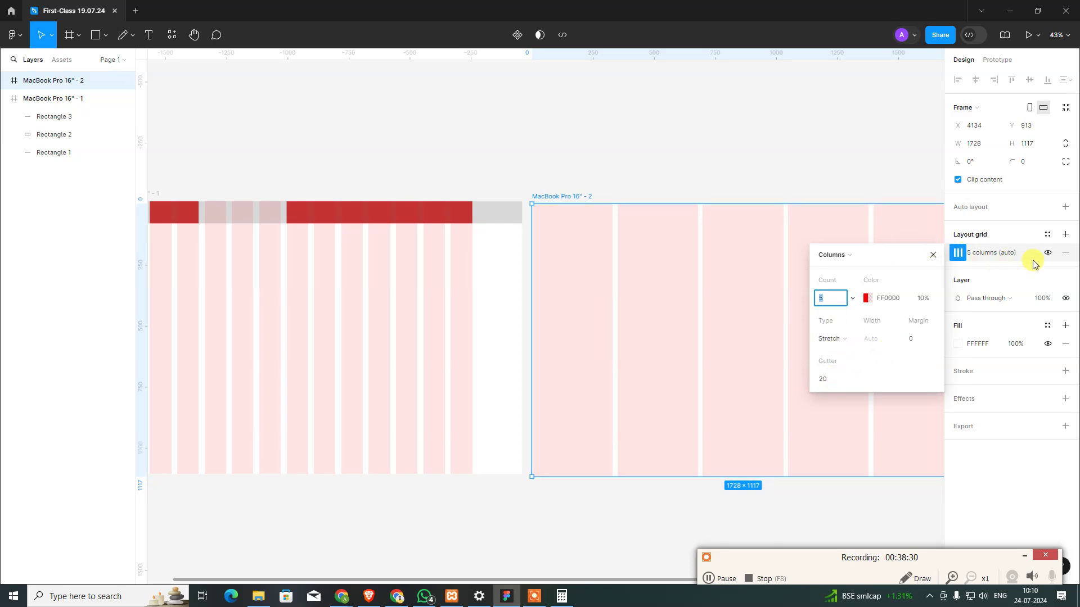
# - Remove the test column grids and reapply Bootstrap5 Grid Style to MacBook Pro 16" - 2
pyautogui.click(1066, 252)
pyautogui.click(1064, 239)
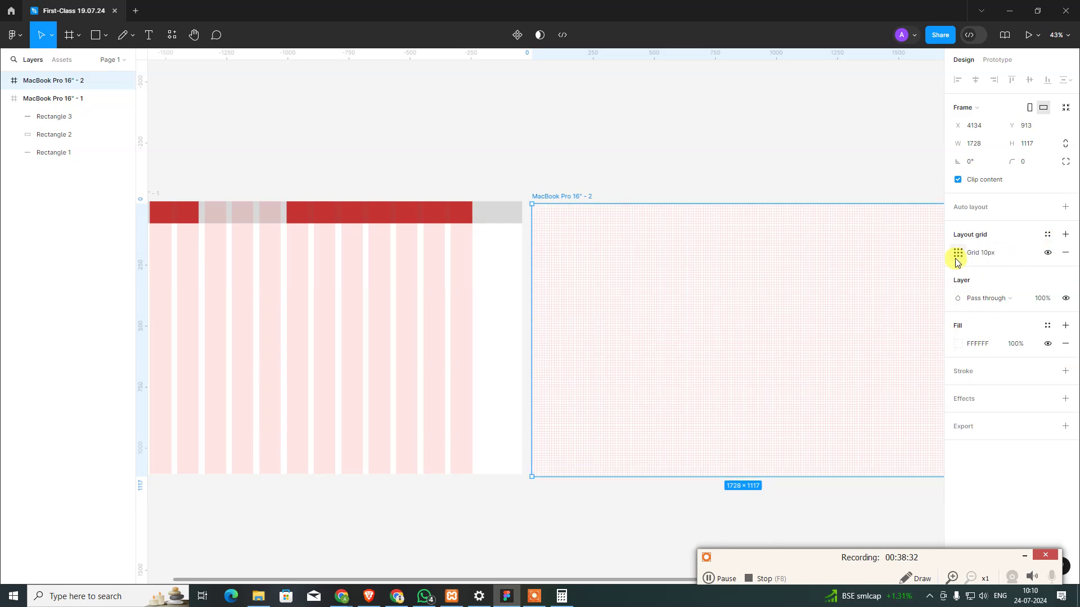
pyautogui.click(956, 252)
pyautogui.click(1065, 253)
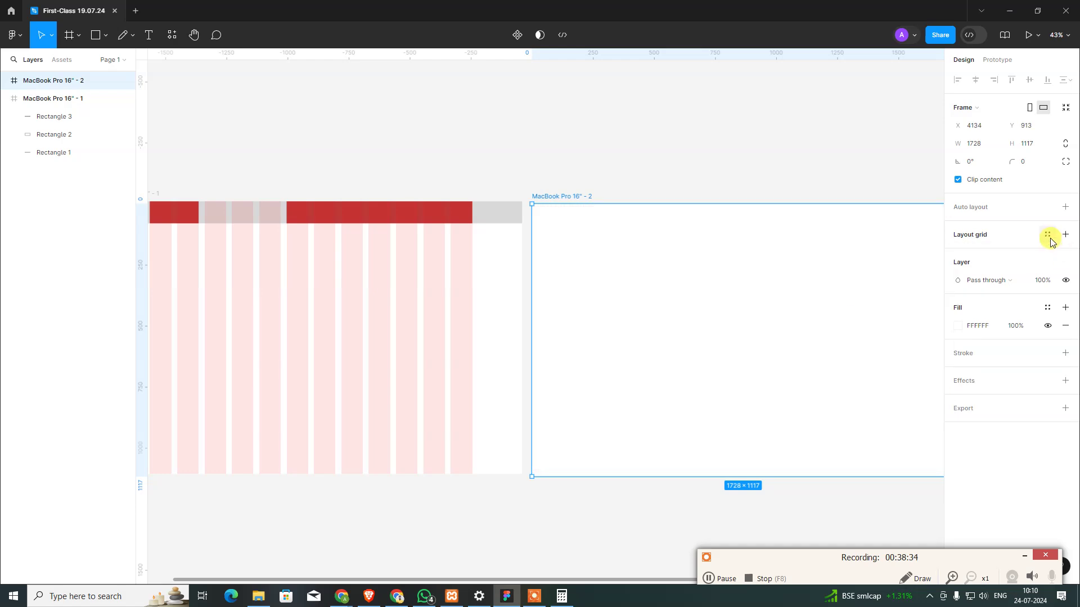
pyautogui.click(1048, 234)
pyautogui.click(985, 306)
pyautogui.click(791, 185)
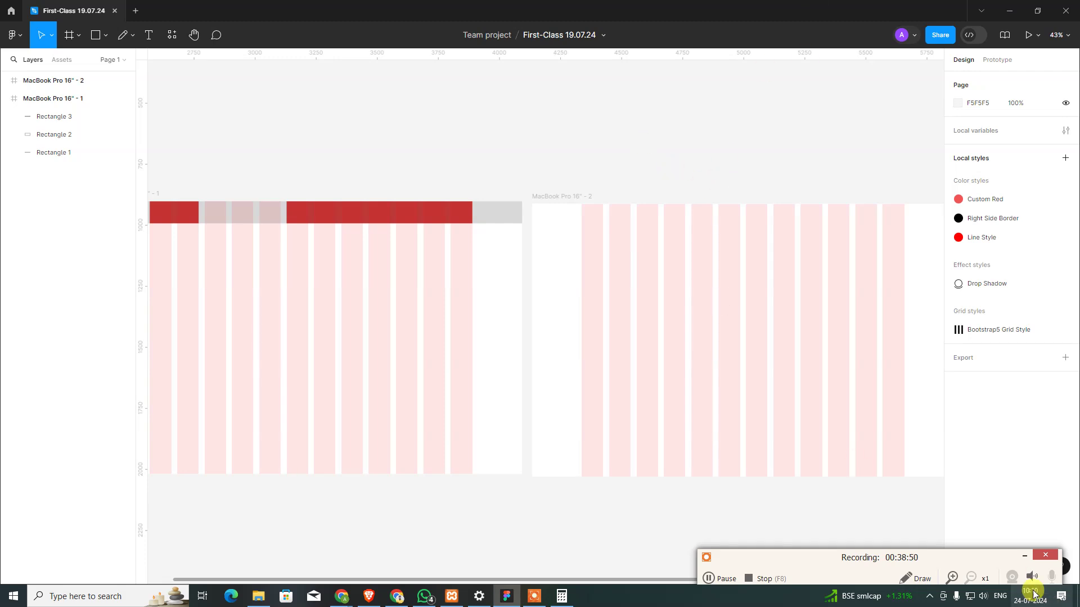
# - On MacBook Pro 16" - 2, add auto layout and replace the grid style with a 10px grid
pyautogui.click(1029, 555)
pyautogui.hscroll(-3, 589, 157)
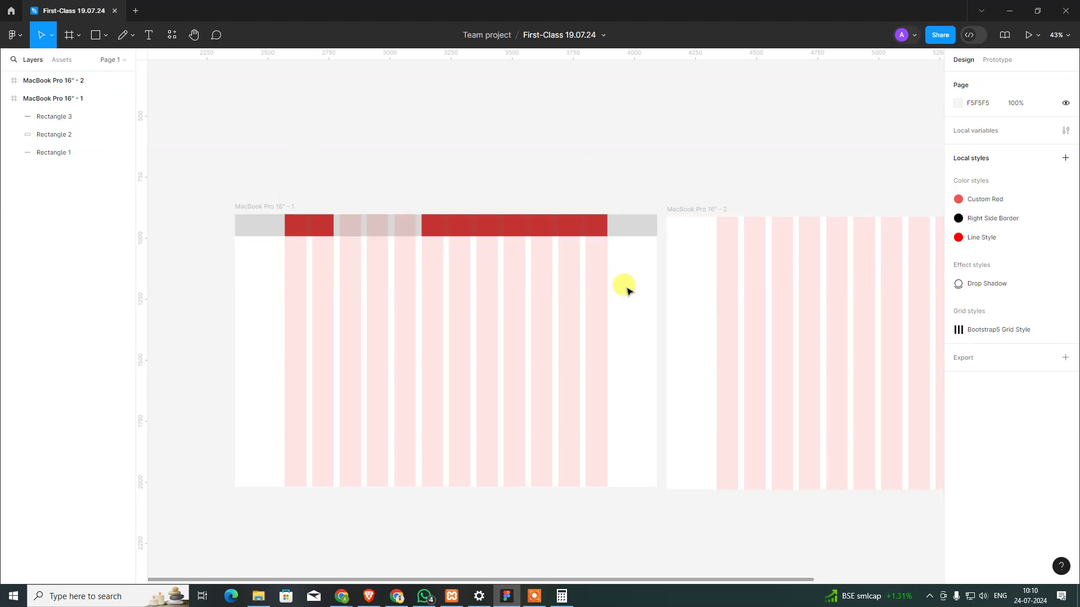
pyautogui.click(693, 224)
pyautogui.click(958, 236)
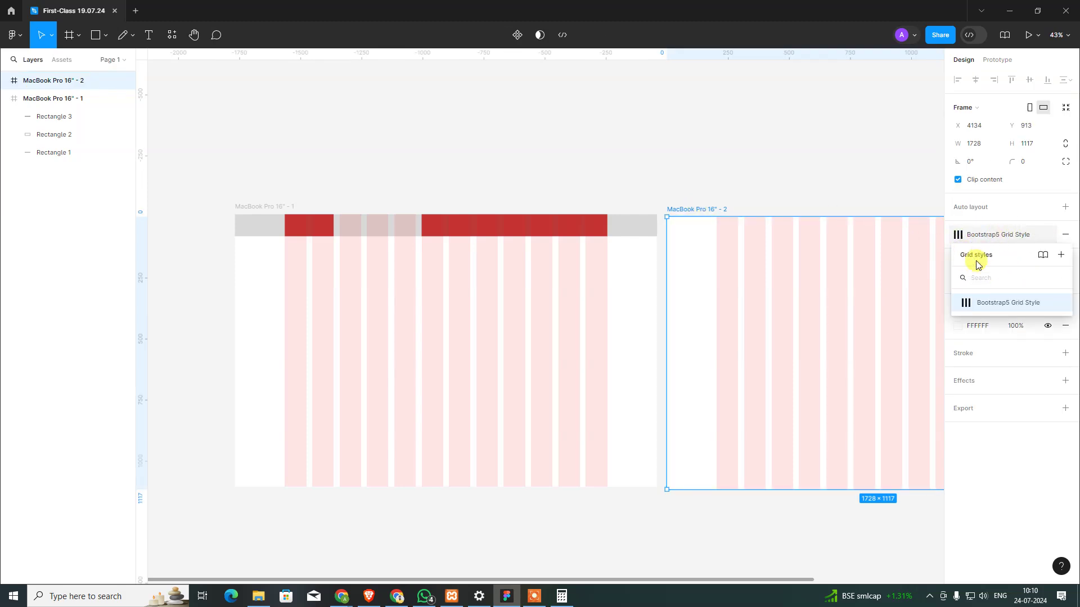
pyautogui.click(1019, 209)
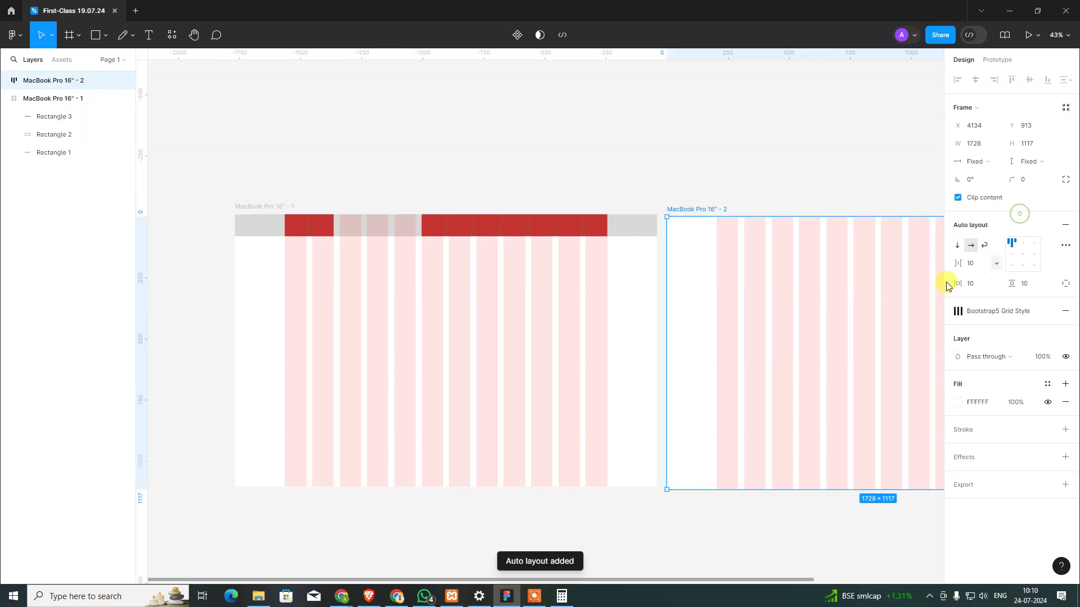
pyautogui.click(1065, 312)
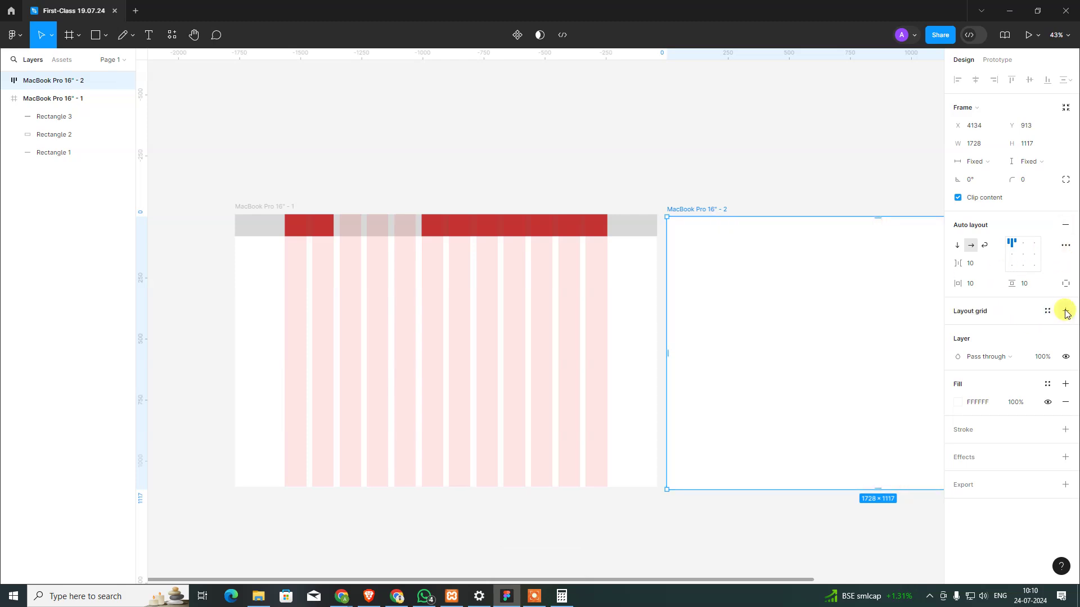
pyautogui.click(1066, 311)
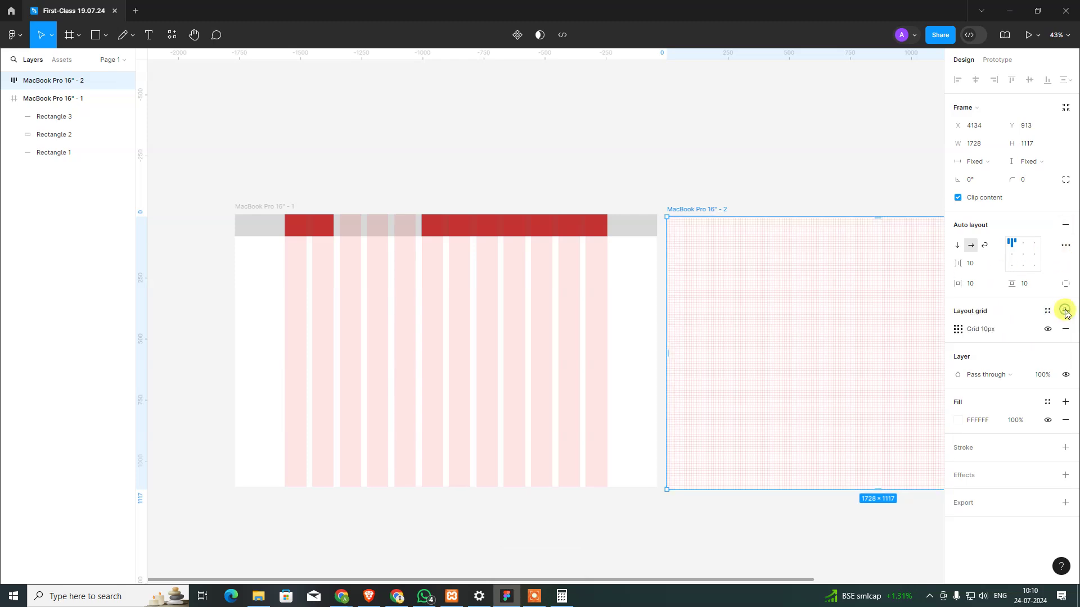
# - Check the 10px grid's types, then remove it and apply Bootstrap5 Grid Style
pyautogui.click(958, 329)
pyautogui.click(828, 332)
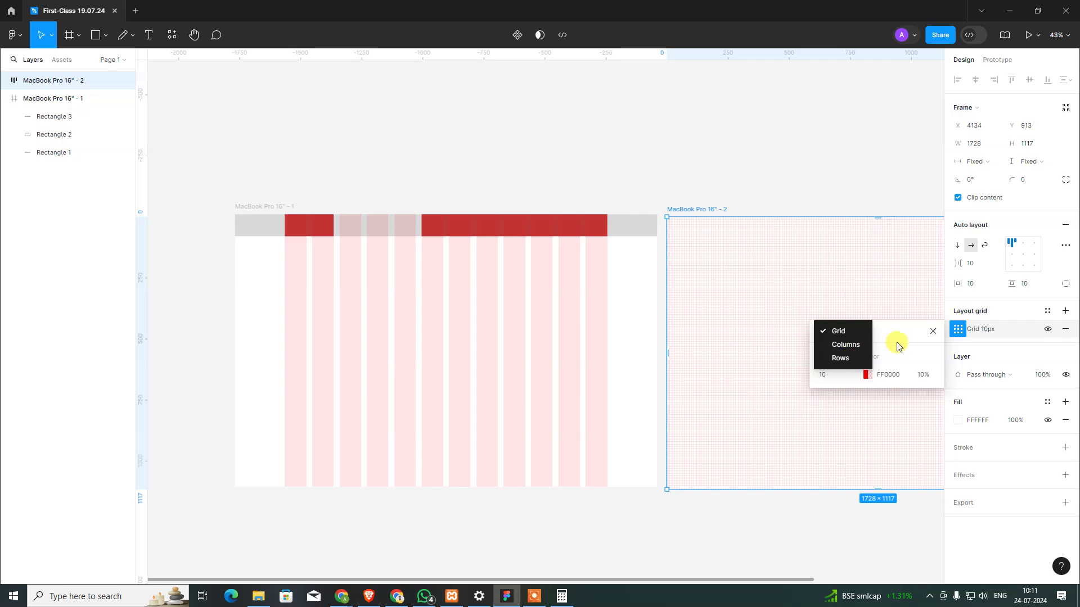
pyautogui.click(932, 334)
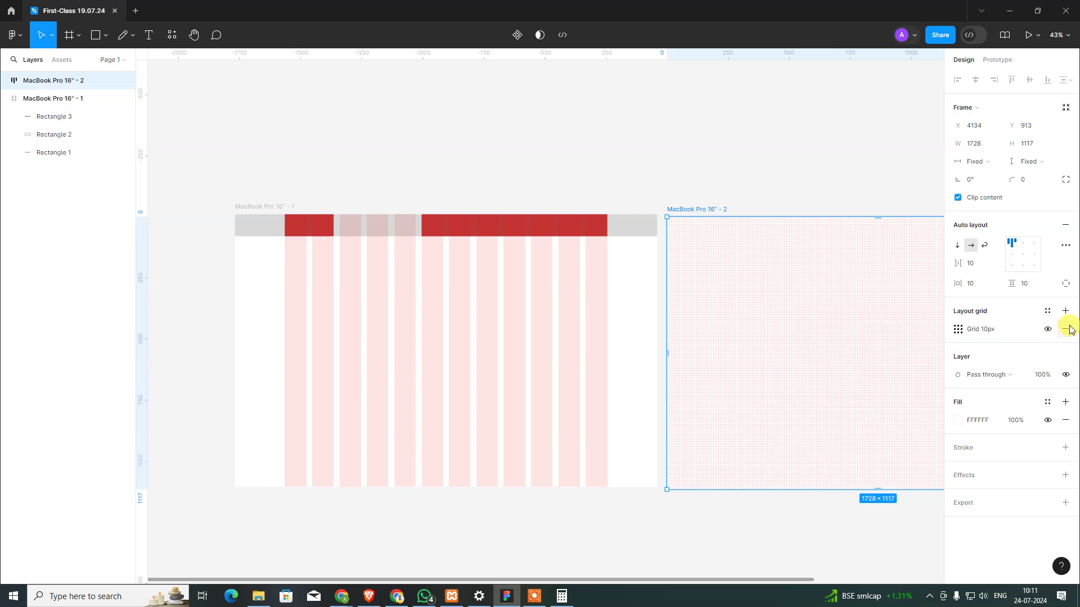
pyautogui.click(1065, 329)
pyautogui.click(1047, 311)
pyautogui.click(1006, 378)
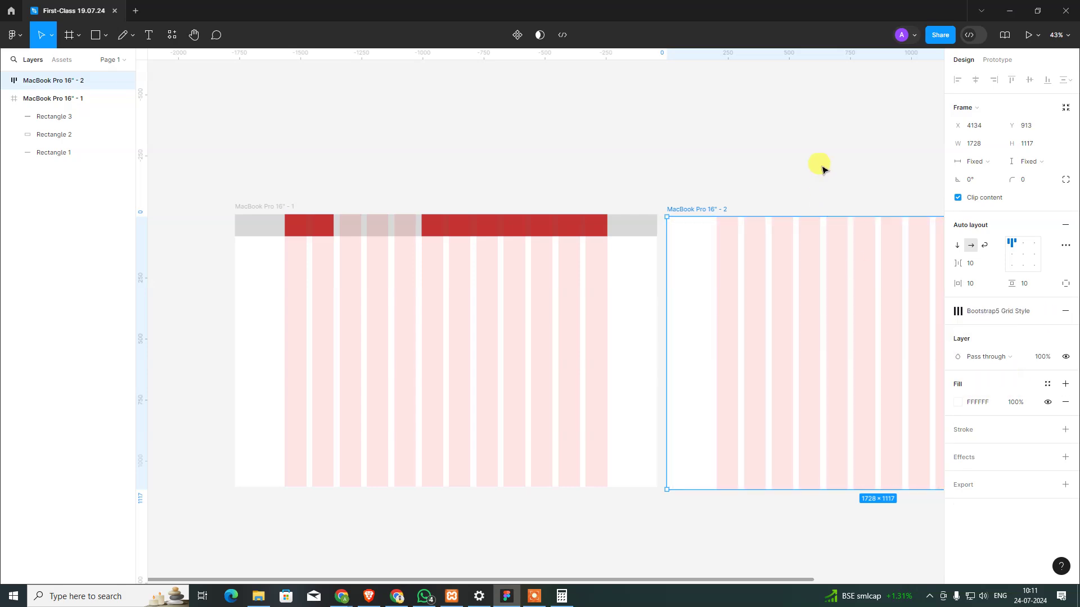
pyautogui.click(819, 165)
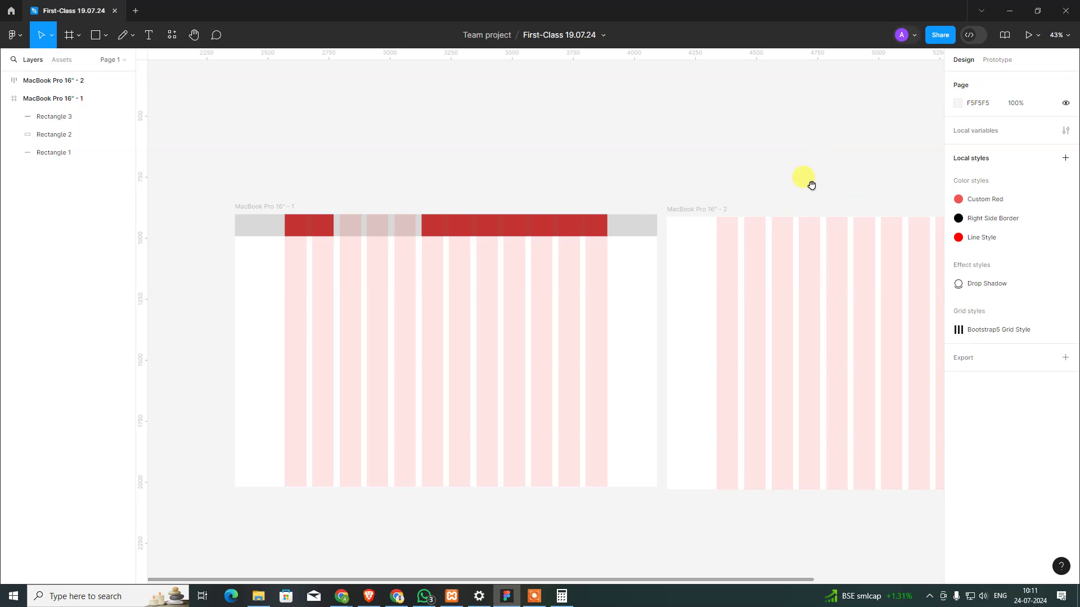
# - Open the 'Make it paragraph' comment and its options menu, then pan back to MacBook Pro 16" - 1
pyautogui.hscroll(5, 731, 180)
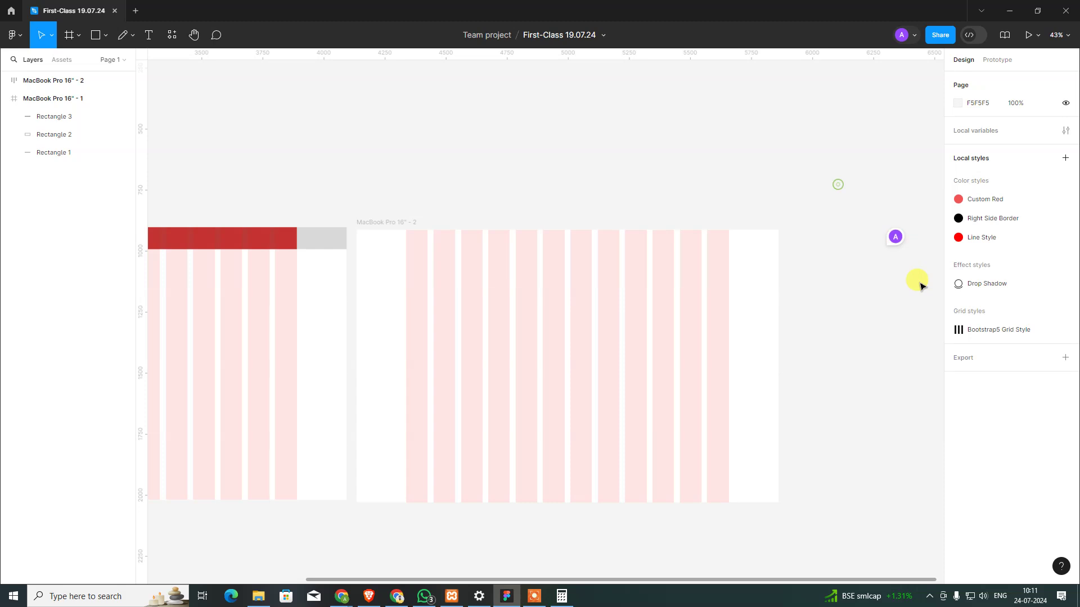
pyautogui.click(894, 239)
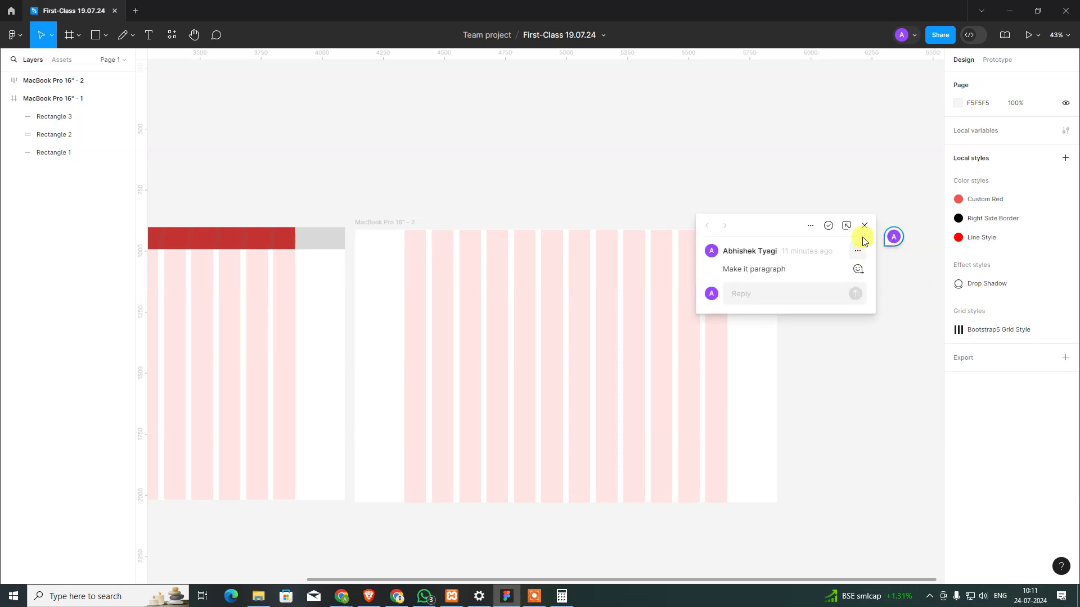
pyautogui.click(865, 226)
pyautogui.rightClick(895, 239)
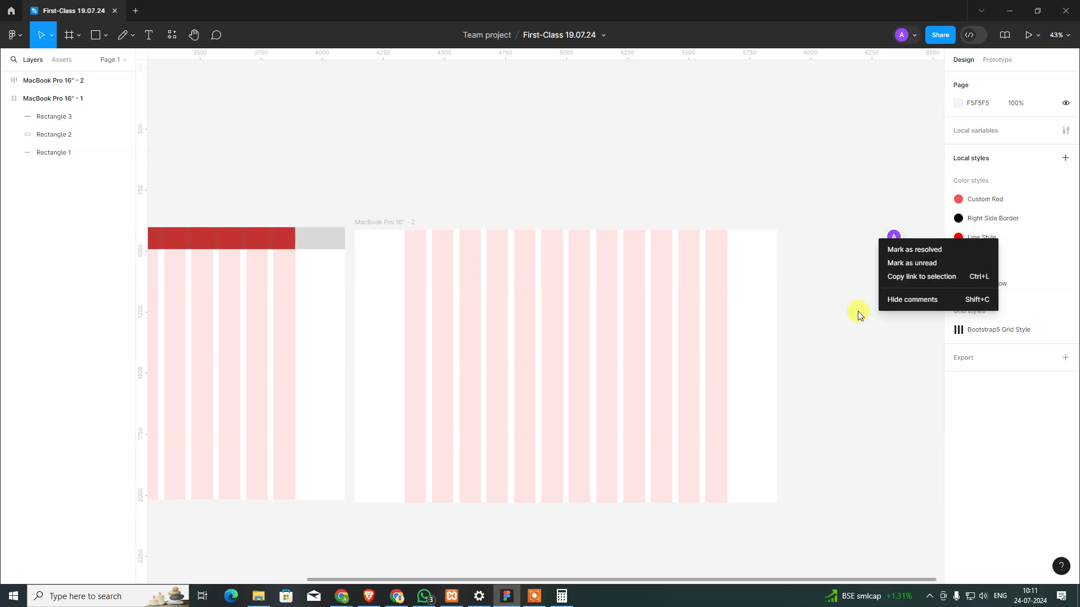
pyautogui.click(912, 250)
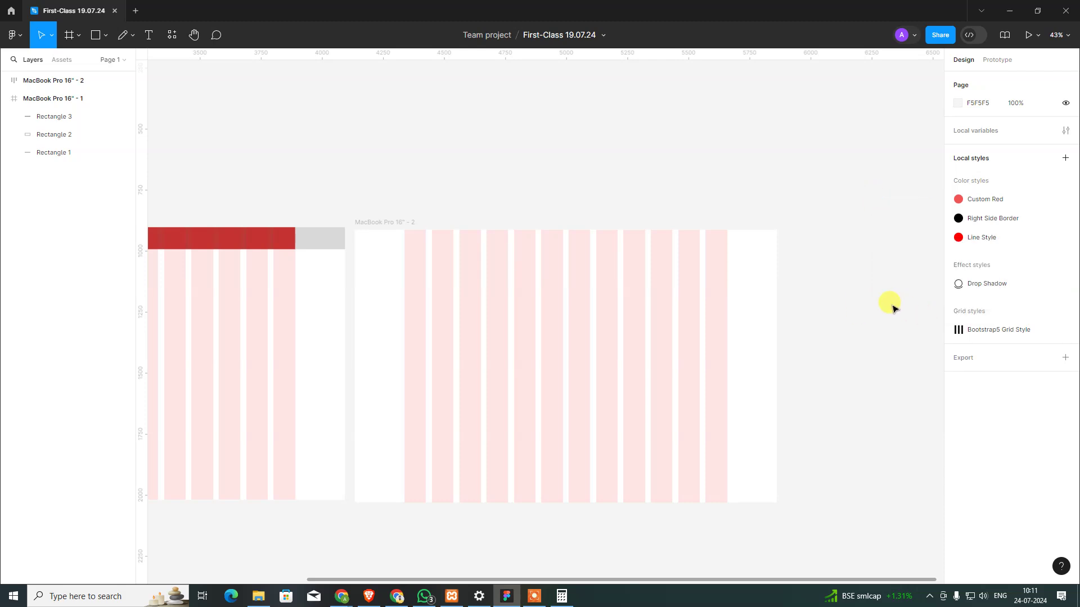
pyautogui.hscroll(-3, 656, 213)
pyautogui.hscroll(-5, 685, 187)
pyautogui.scroll(1, 685, 186)
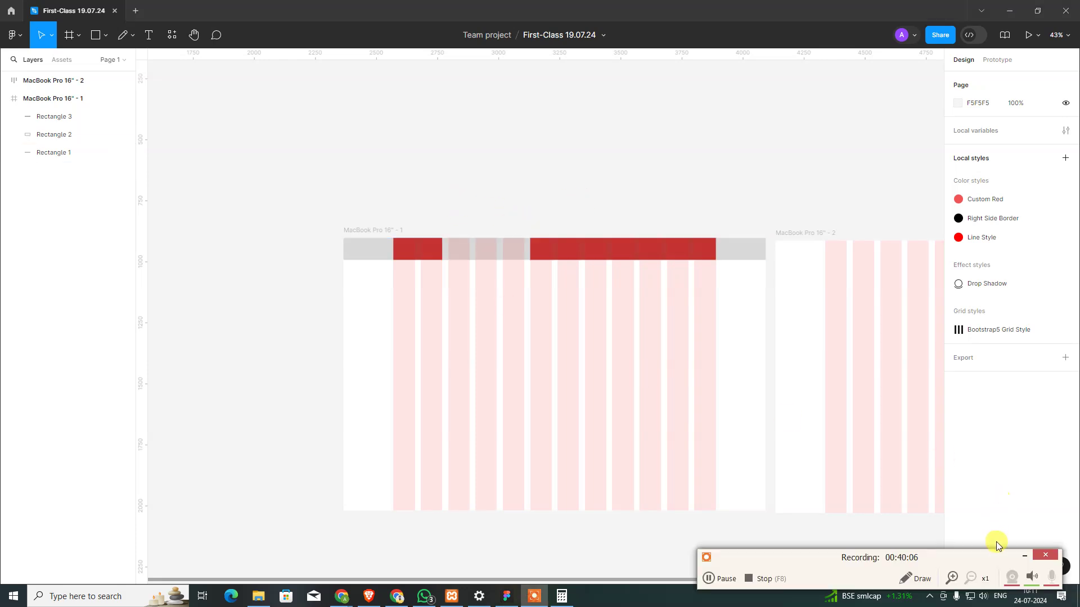
pyautogui.click(1018, 559)
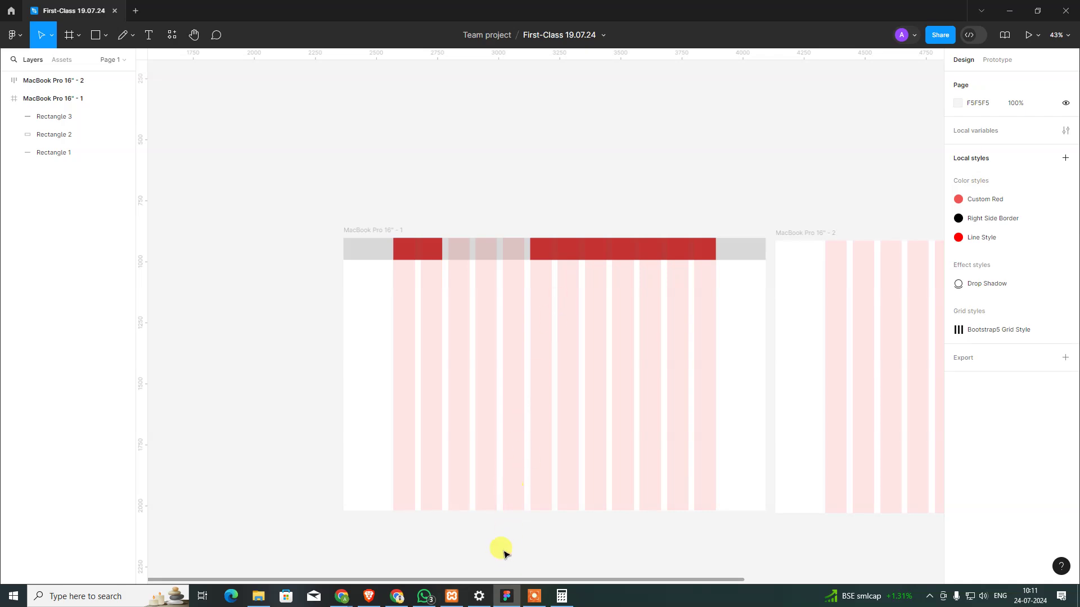
# - Google 'bootstrap 5 figma library' in a new Chrome tab, then return to the Containers docs
pyautogui.click(397, 596)
pyautogui.click(286, 562)
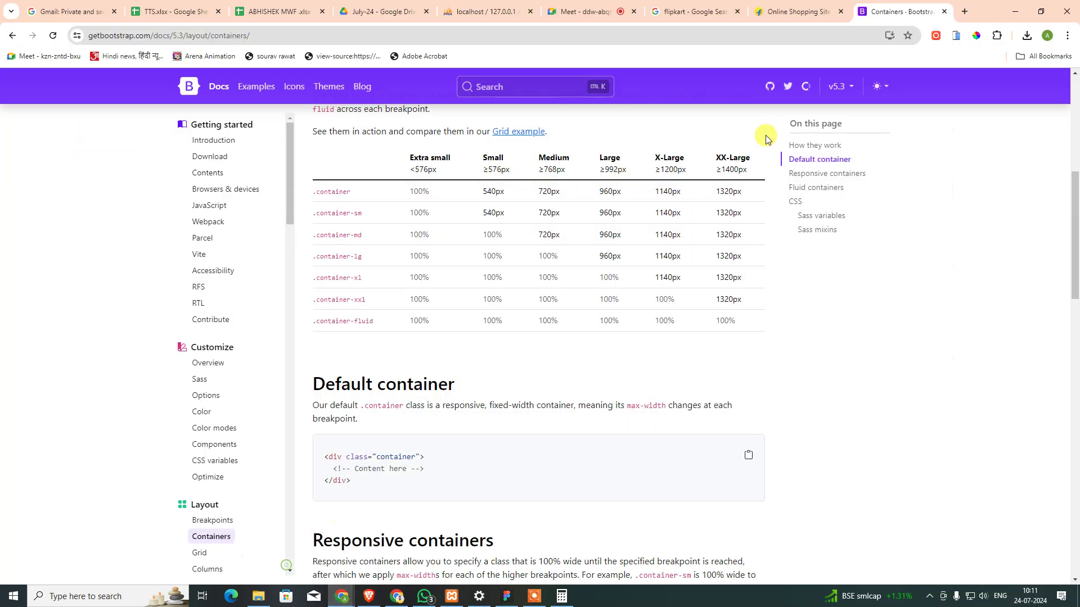
pyautogui.click(964, 12)
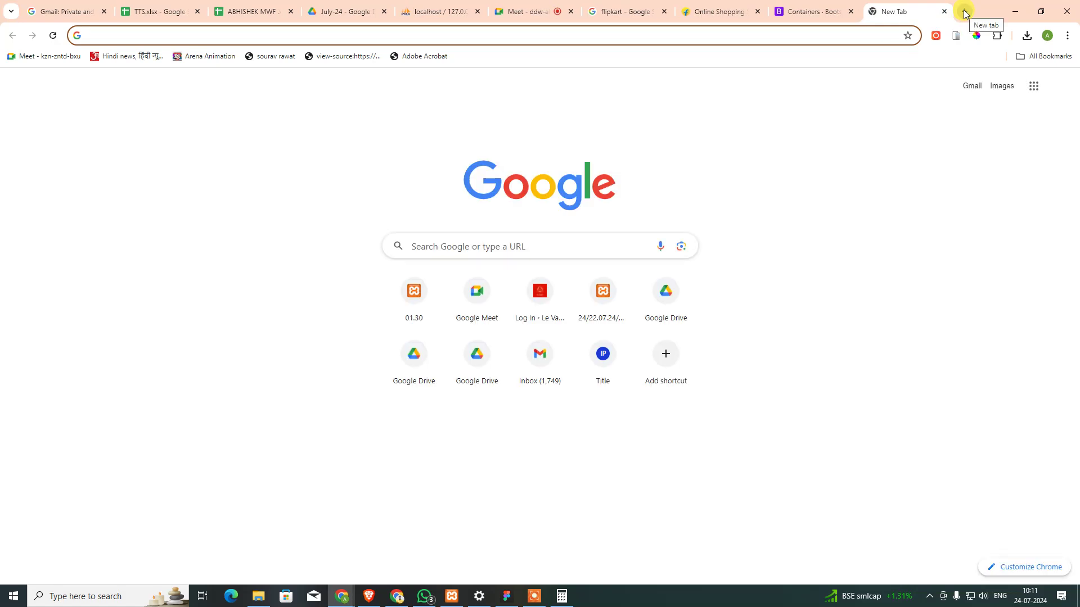
pyautogui.write('boot')
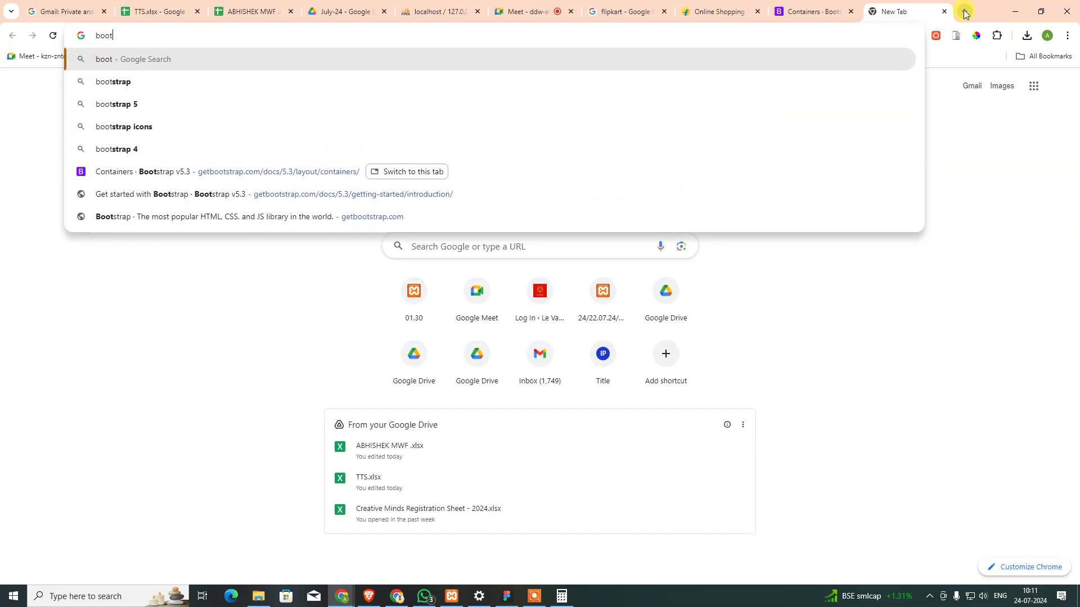
pyautogui.write('strap 5')
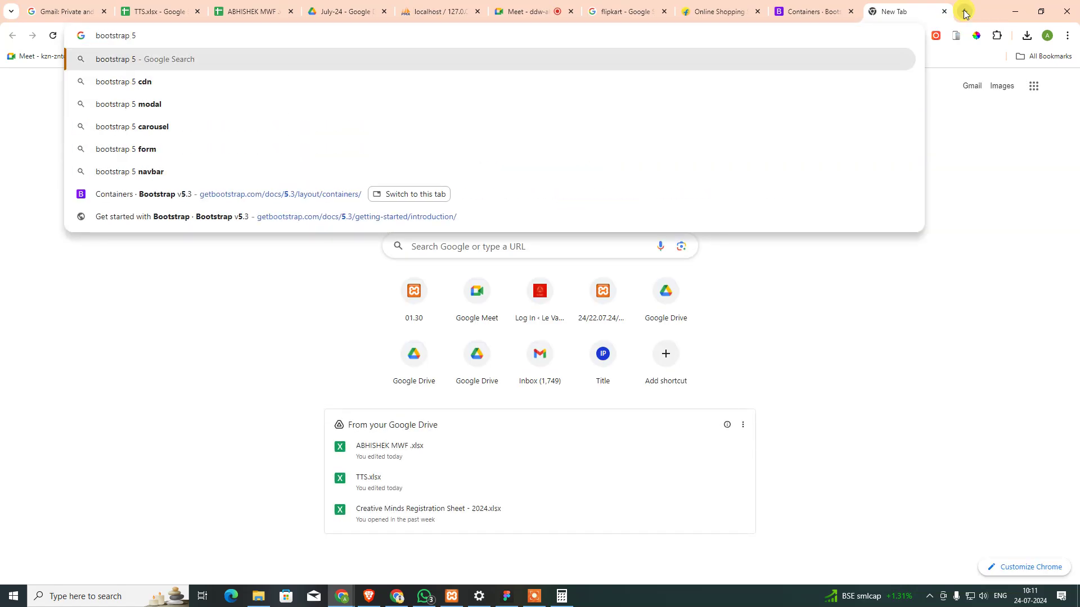
pyautogui.write(' figma')
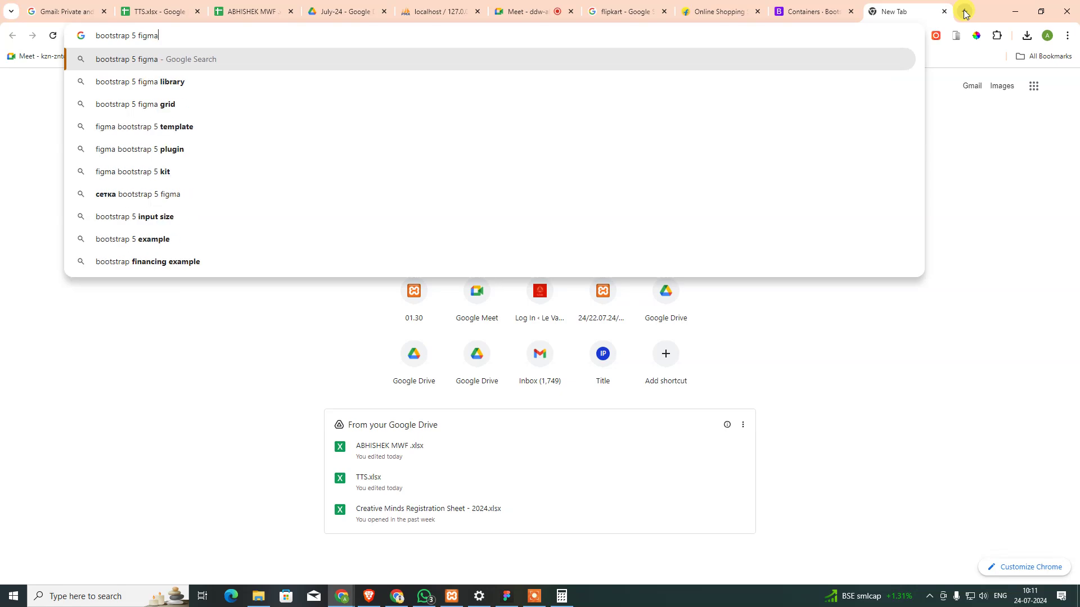
pyautogui.press('Down')
pyautogui.press('Return')
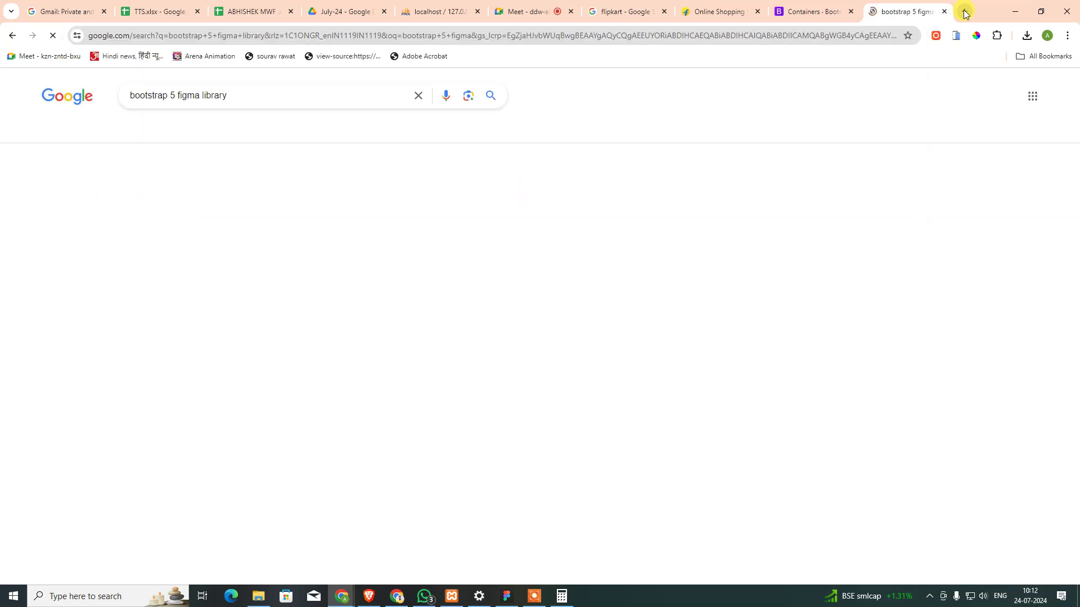
pyautogui.click(821, 11)
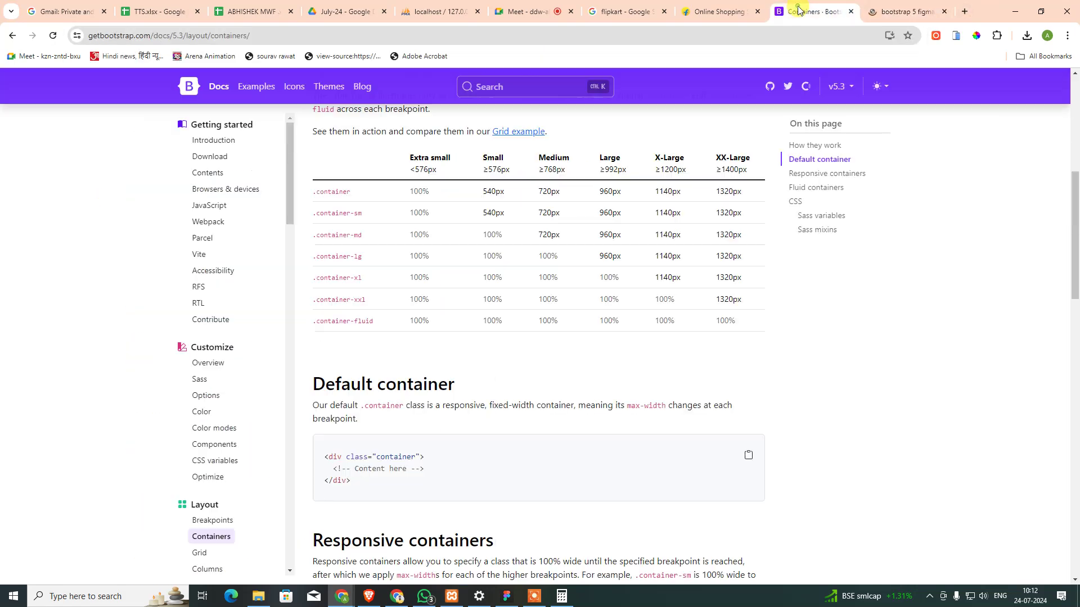
# - Scroll through the Bootstrap homepage examples, trying the Profile and Contact demo nav pills
pyautogui.click(189, 86)
pyautogui.scroll(-5, 632, 326)
pyautogui.scroll(-4, 642, 332)
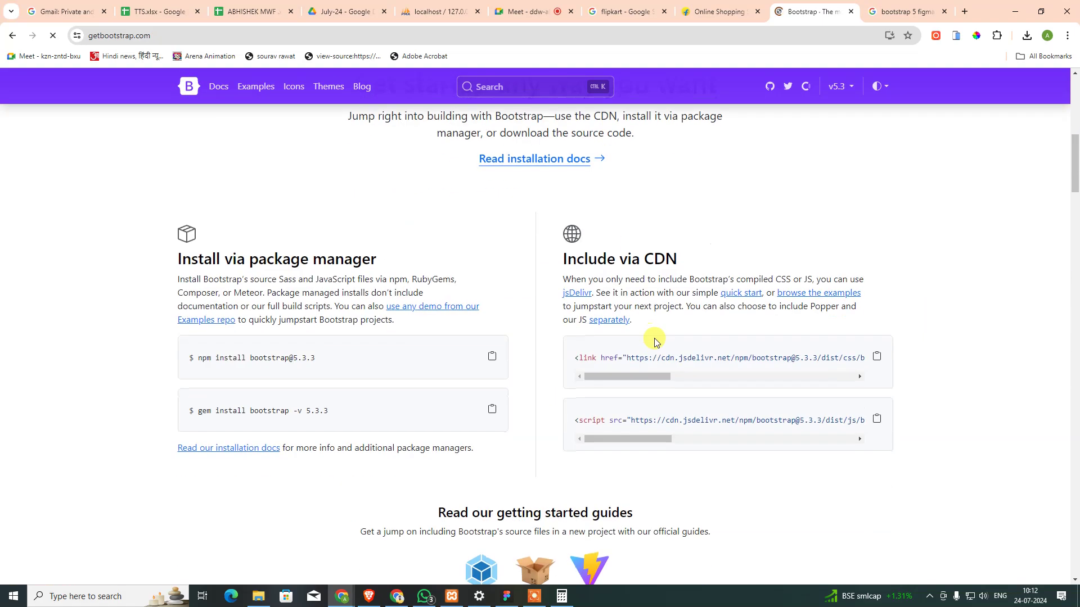
pyautogui.scroll(-5, 656, 340)
pyautogui.scroll(-6, 666, 374)
pyautogui.scroll(-6, 670, 371)
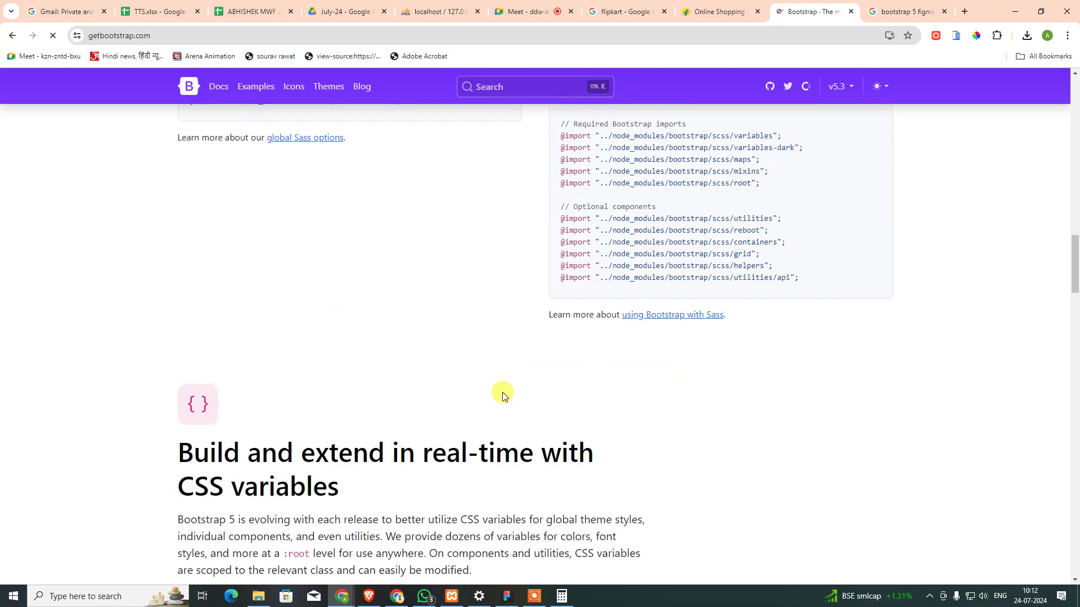
pyautogui.scroll(-5, 501, 393)
pyautogui.scroll(-3, 542, 393)
pyautogui.scroll(-3, 740, 393)
pyautogui.scroll(-4, 880, 417)
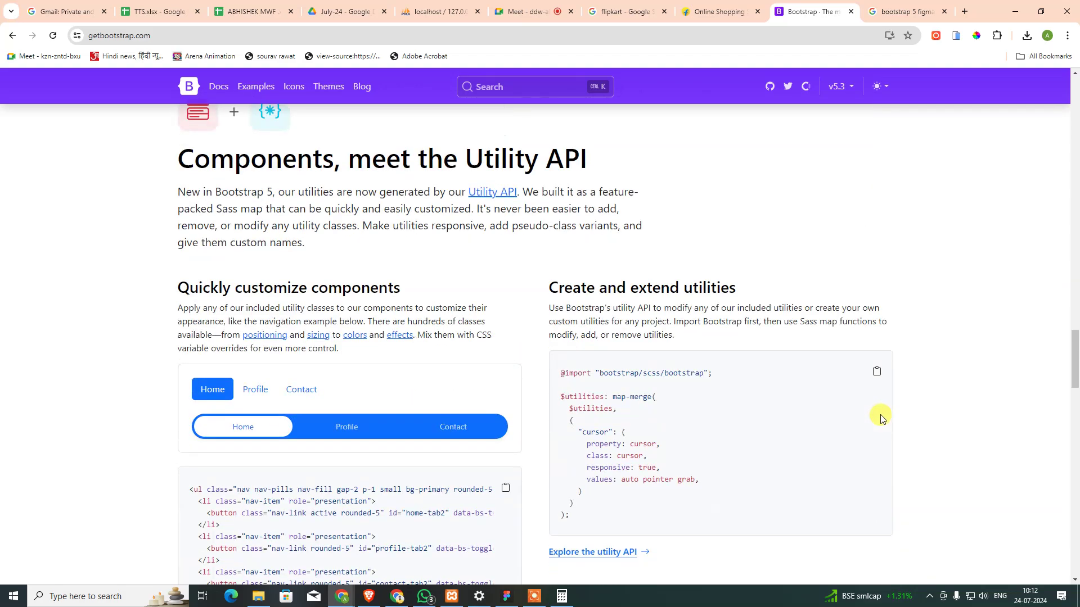
pyautogui.scroll(-3, 887, 416)
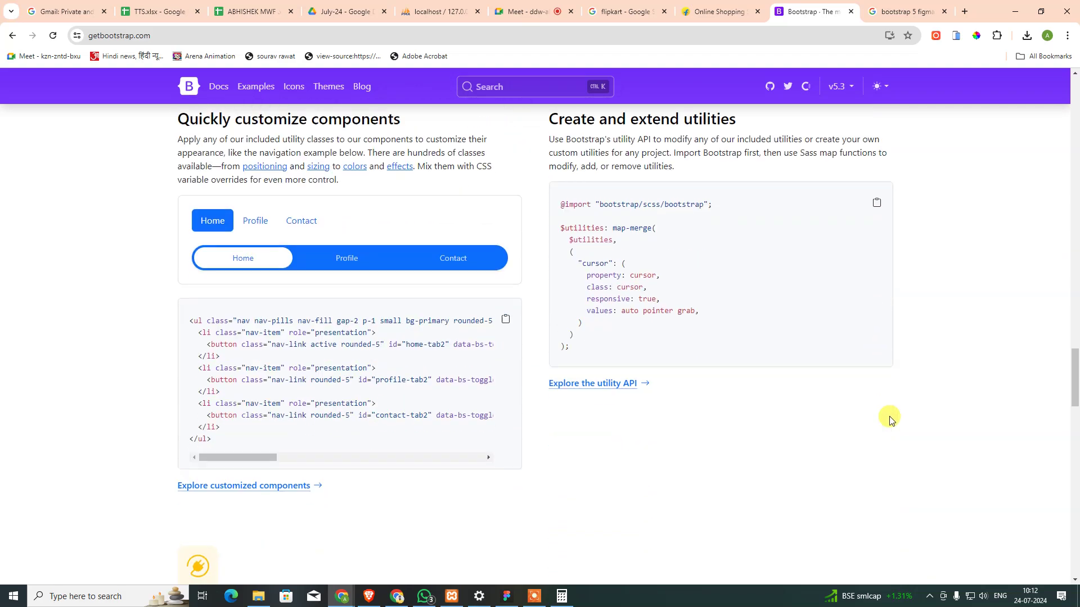
pyautogui.click(355, 258)
pyautogui.click(475, 259)
pyautogui.scroll(-4, 824, 425)
pyautogui.scroll(-5, 824, 426)
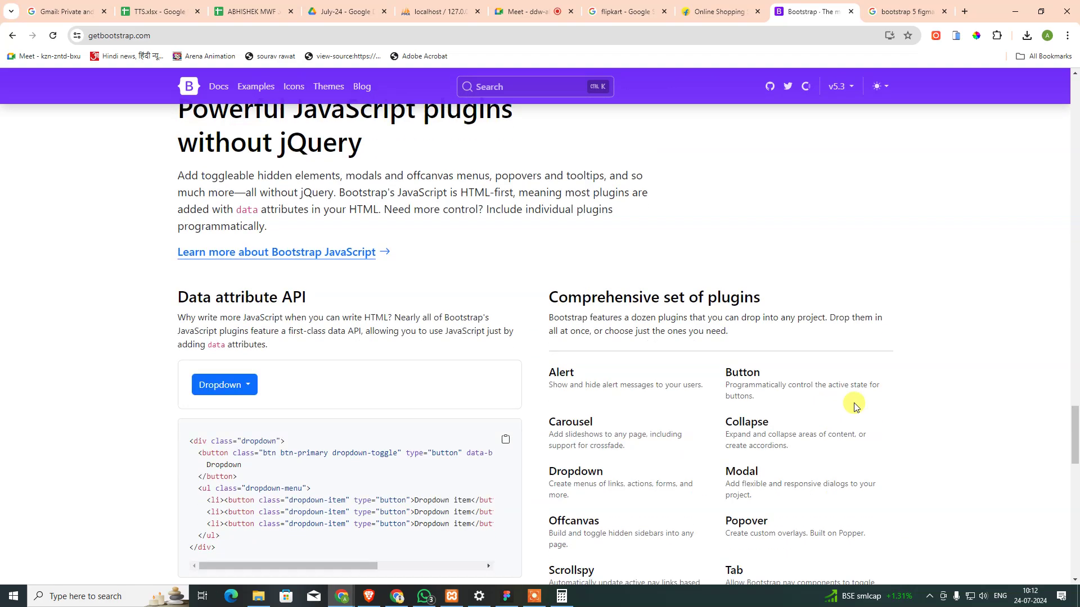
# - Search the homepage text, then open the Get started docs and search it for figma
pyautogui.hotkey('ctrl', 'f')
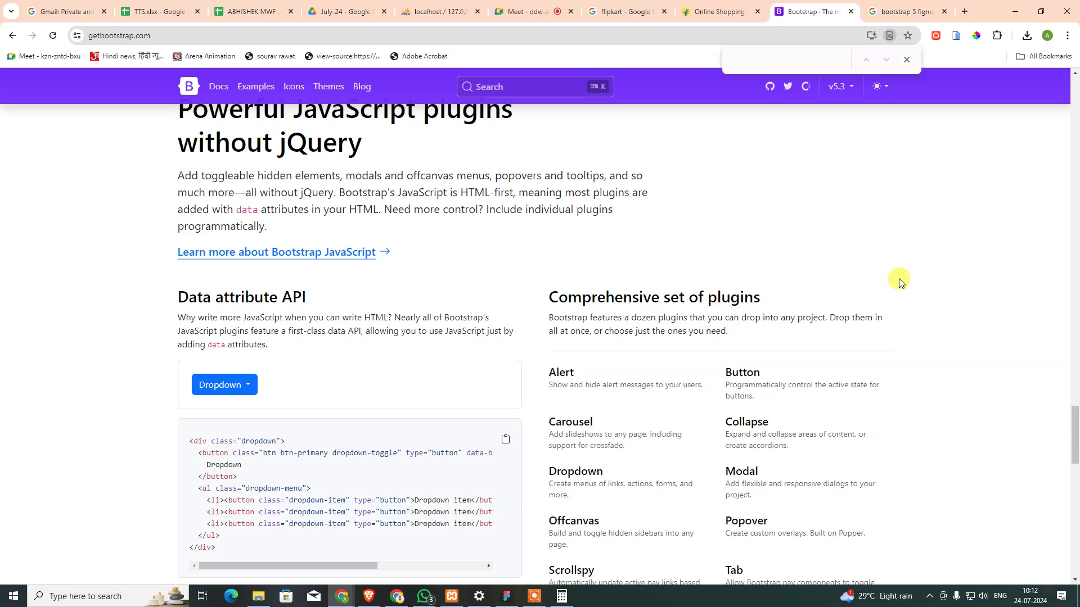
pyautogui.write('g')
pyautogui.press('BackSpace')
pyautogui.press('Home')
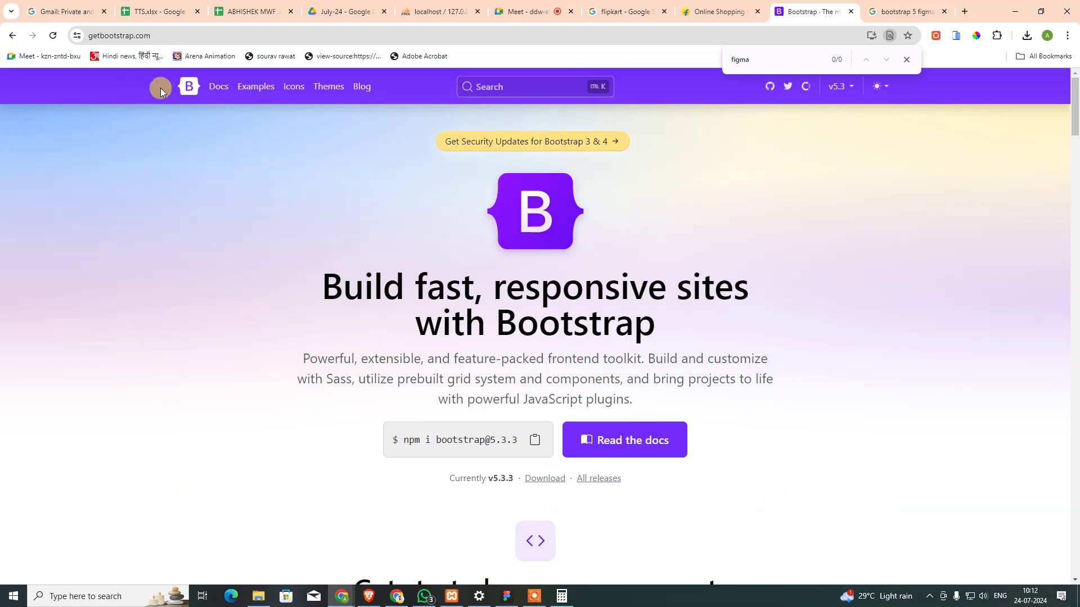
pyautogui.click(222, 88)
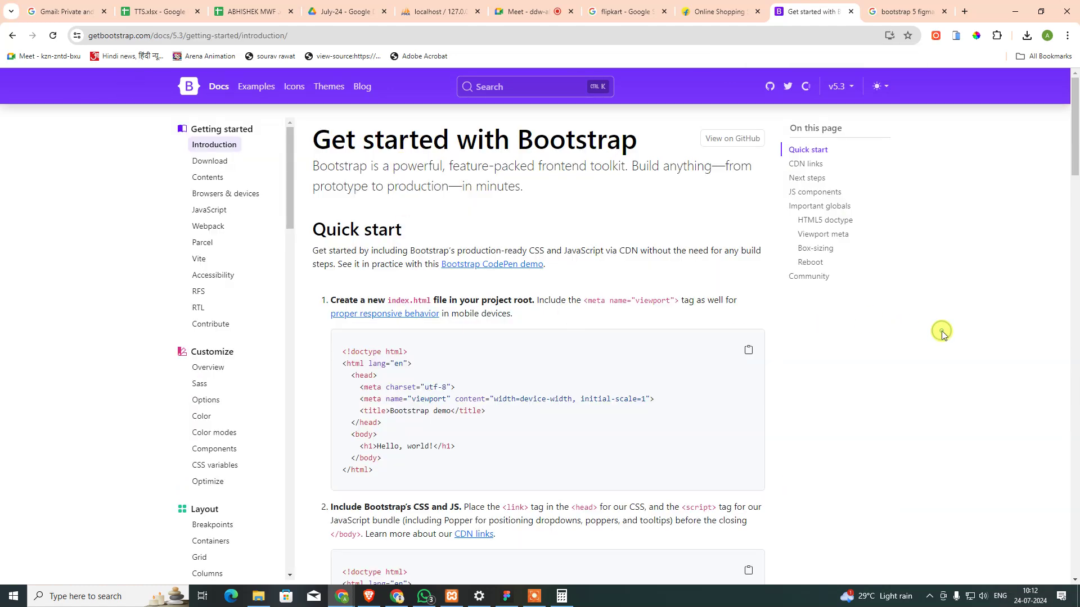
pyautogui.hotkey('ctrl', 'f')
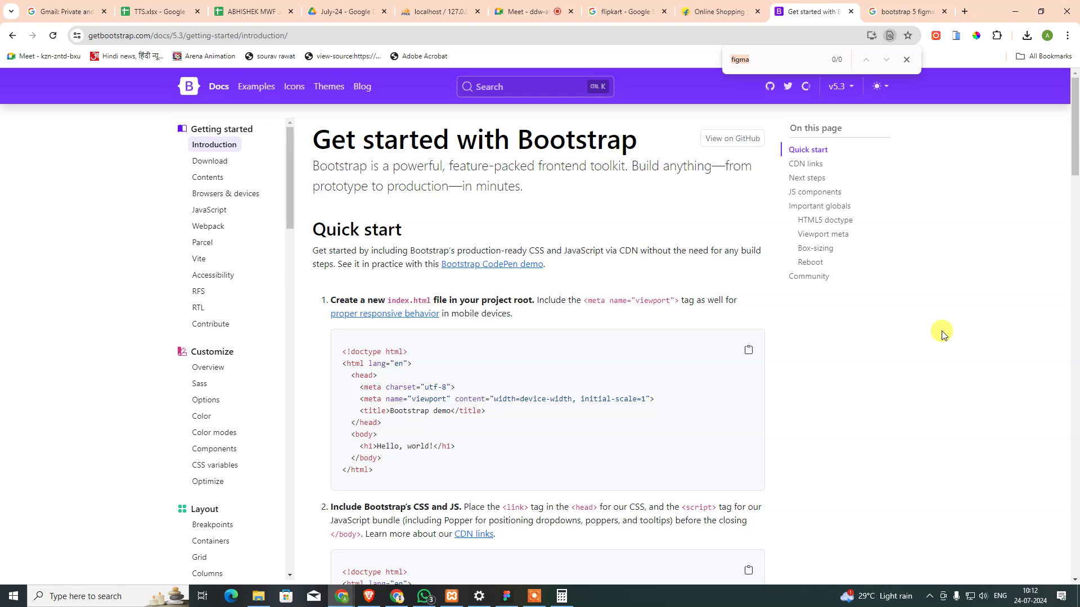
pyautogui.press('Escape')
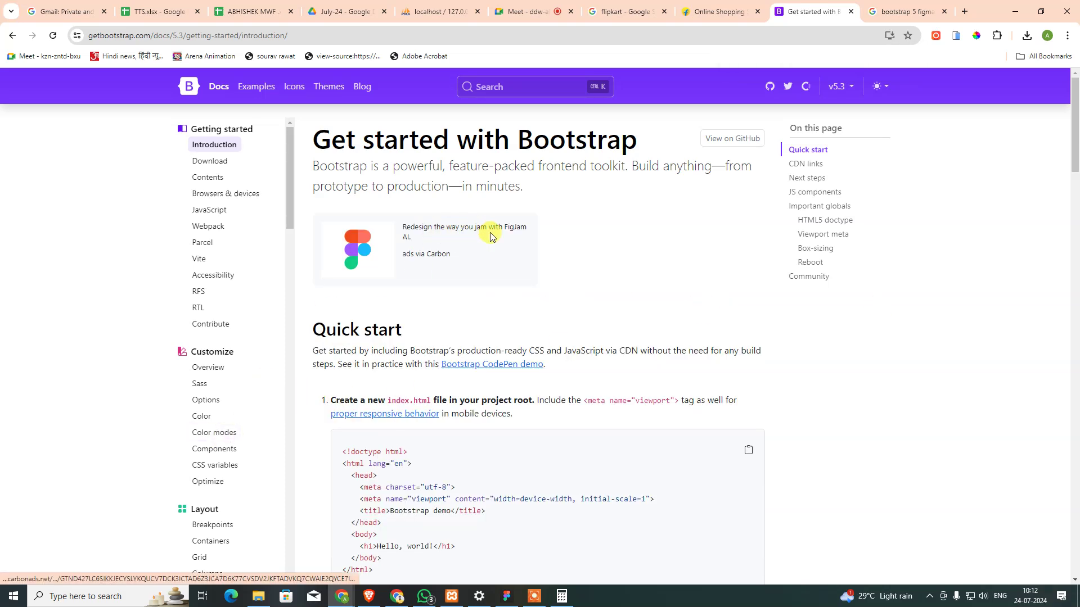
# - Browse the FigJam AI page from the Carbon ad, then return to the 'bootstrap 5 figma library' results
pyautogui.click(364, 239)
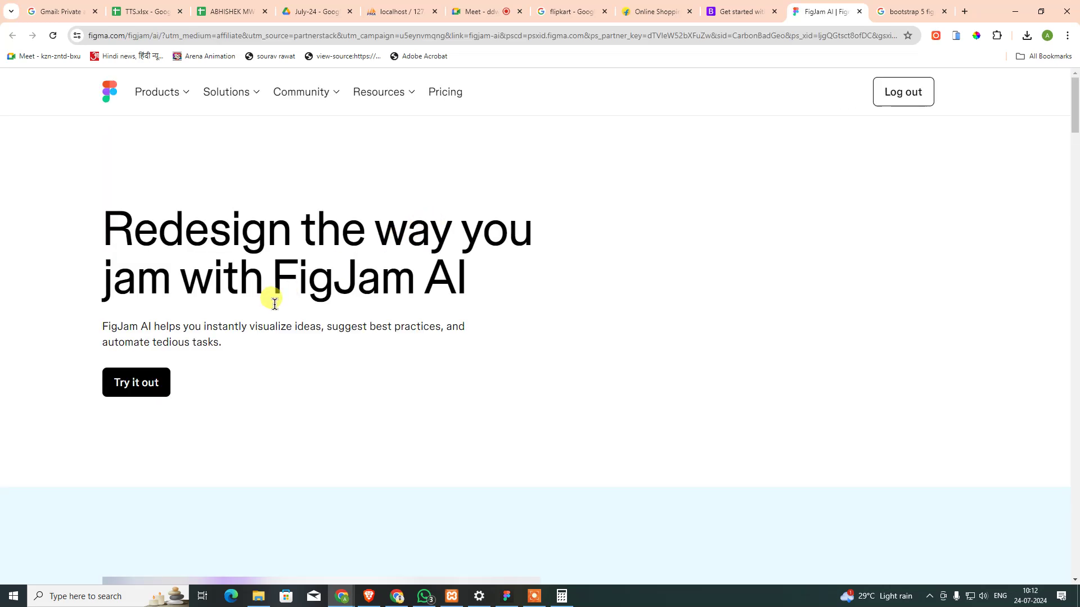
pyautogui.scroll(-7, 303, 309)
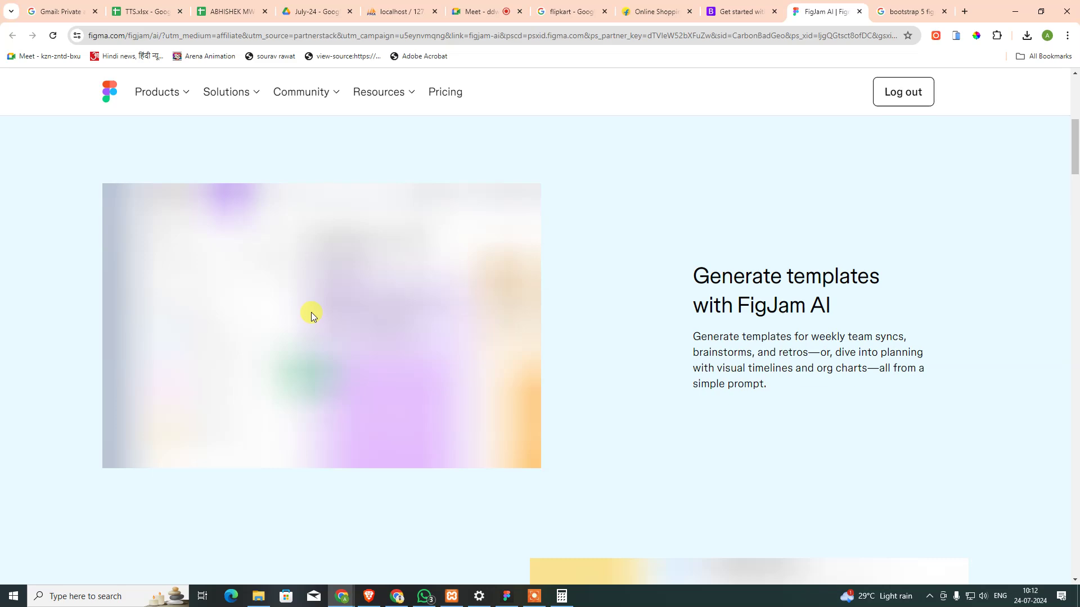
pyautogui.scroll(-3, 312, 313)
pyautogui.scroll(-3, 312, 316)
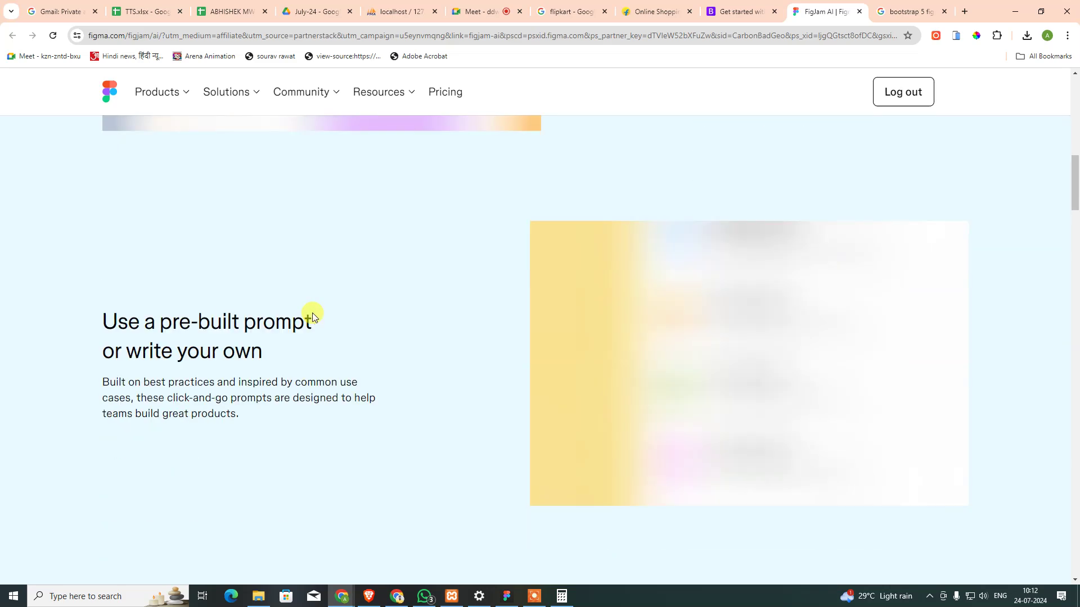
pyautogui.click(917, 11)
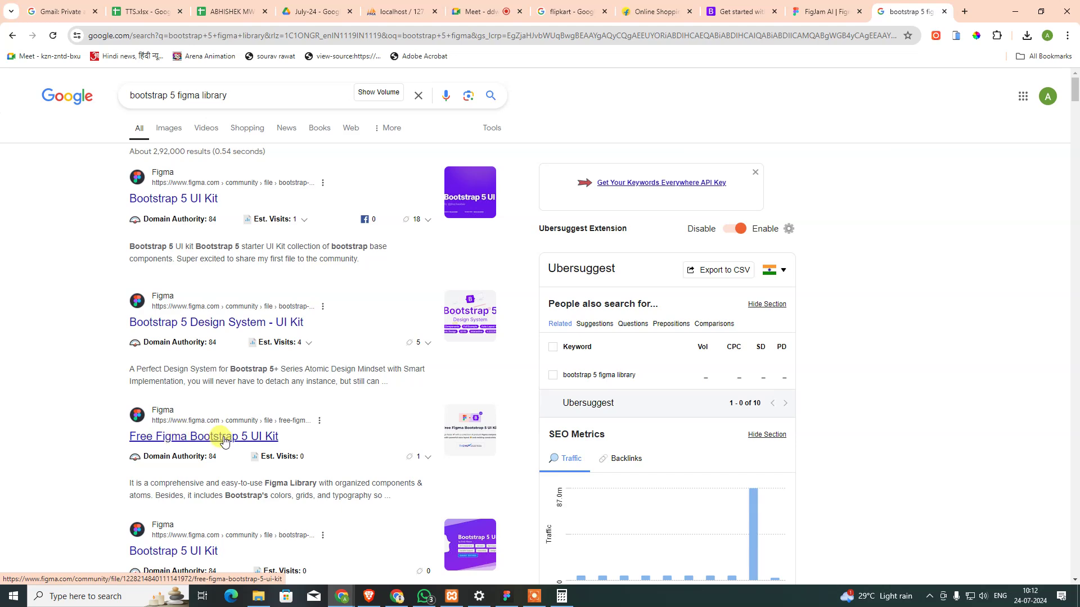
# - Open the 'Bootstrap 5 UI Kit' Google result in a new tab and bring it to the front
pyautogui.scroll(-3, 222, 442)
pyautogui.scroll(2, 267, 466)
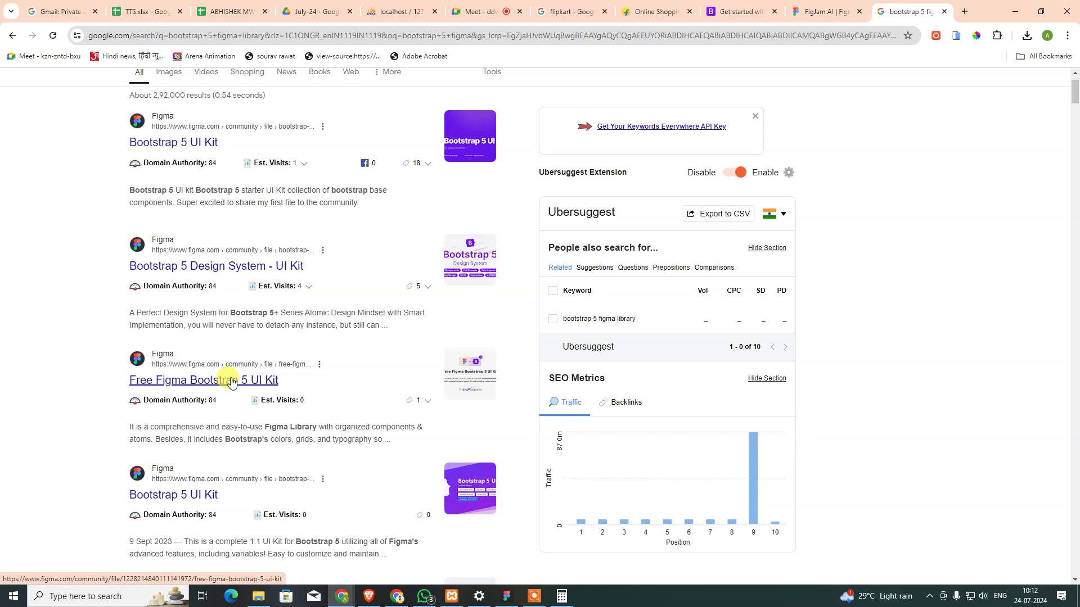
pyautogui.scroll(1, 230, 381)
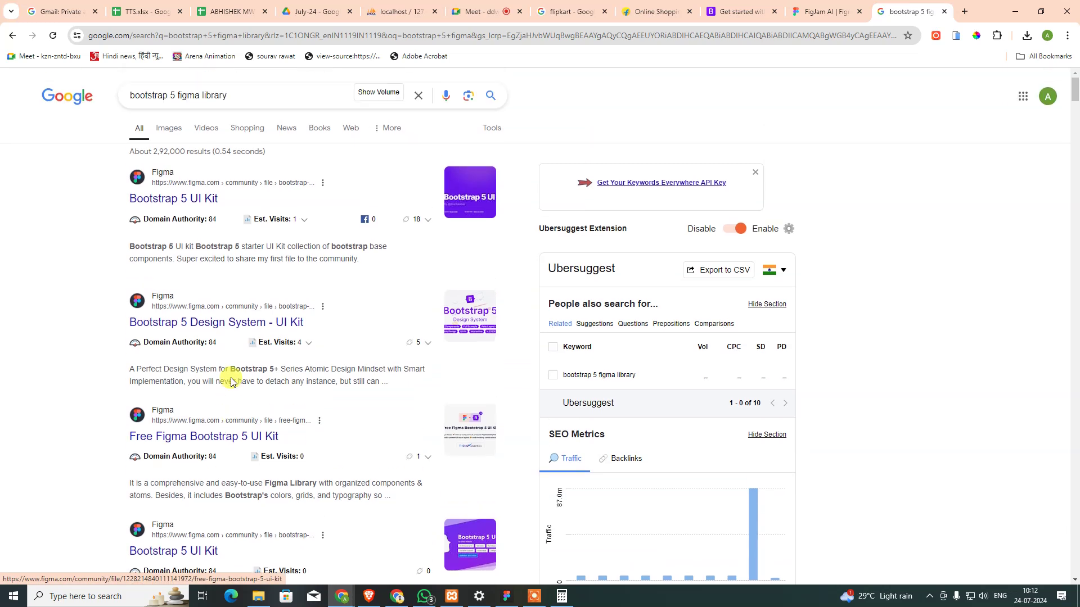
pyautogui.middleClick(188, 207)
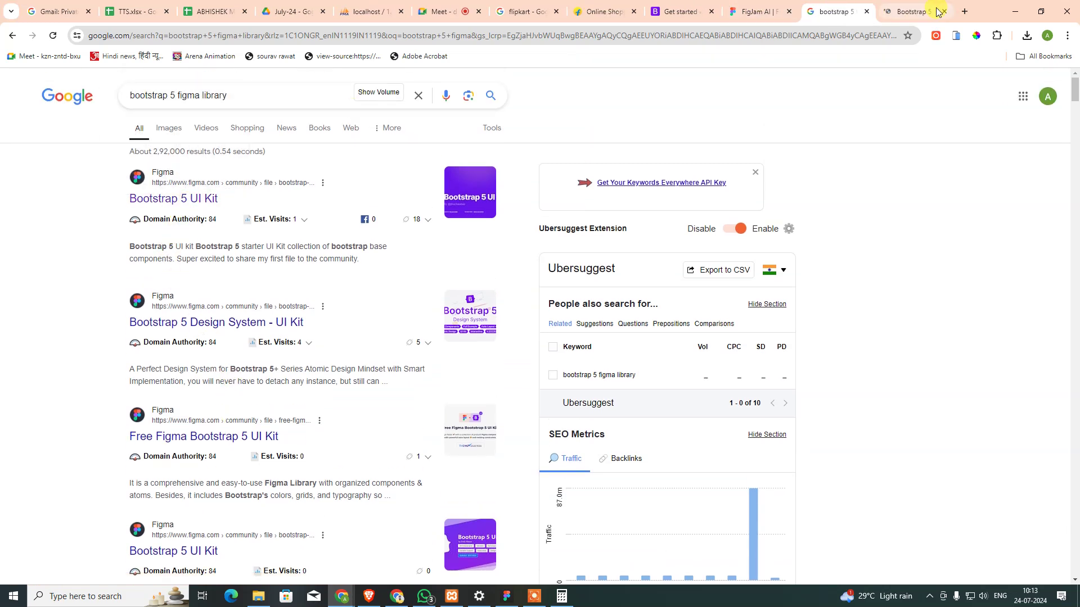
pyautogui.click(916, 11)
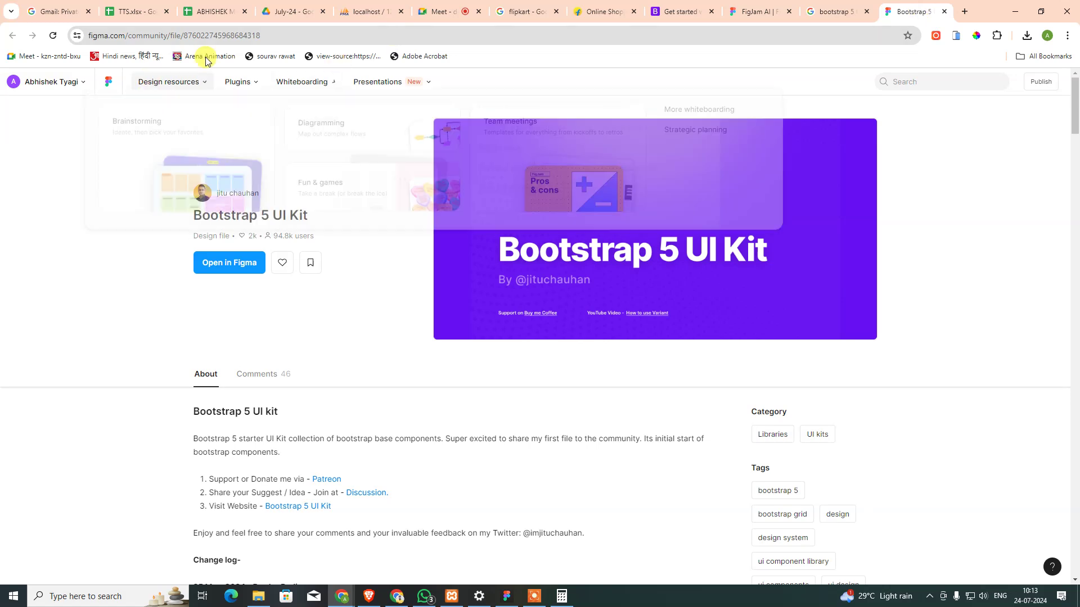
# - Open the Bootstrap 5 UI Kit in Figma, choosing a team as the copy's destination
pyautogui.click(221, 264)
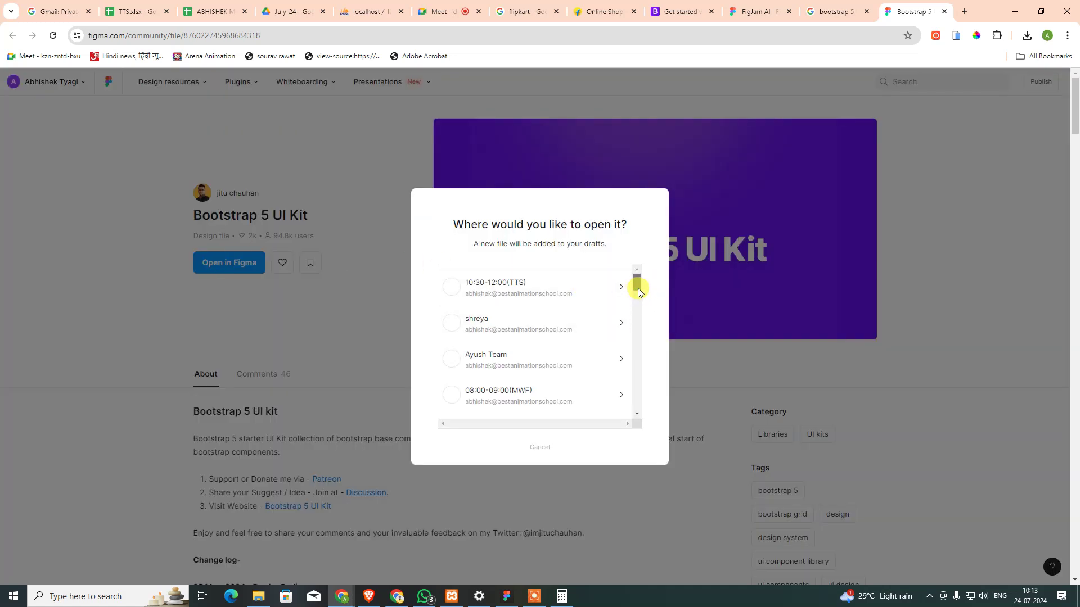
pyautogui.moveTo(638, 293); pyautogui.dragTo(643, 423)
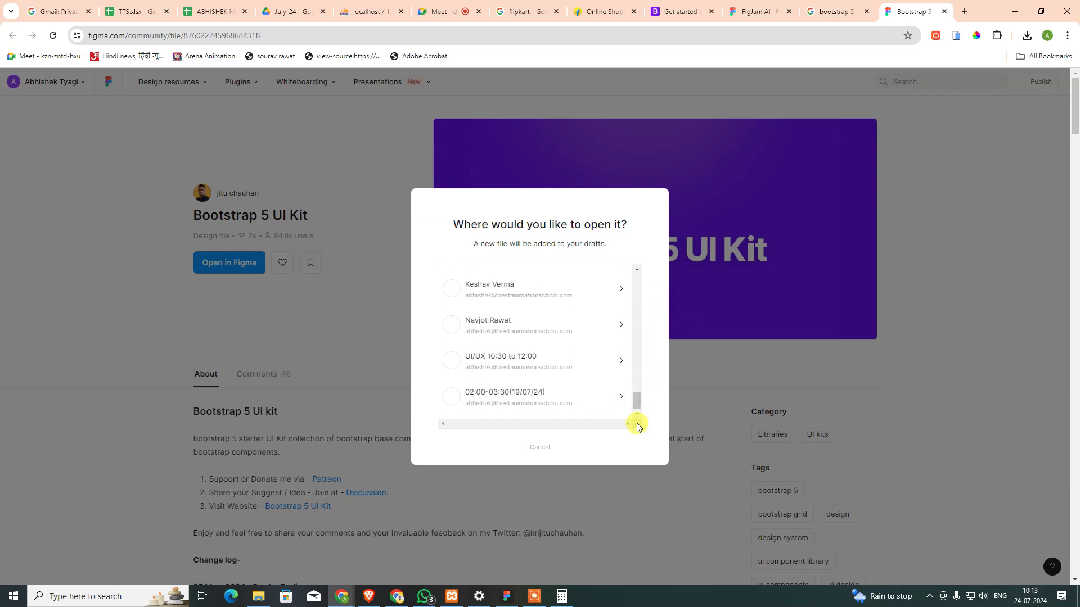
pyautogui.click(457, 402)
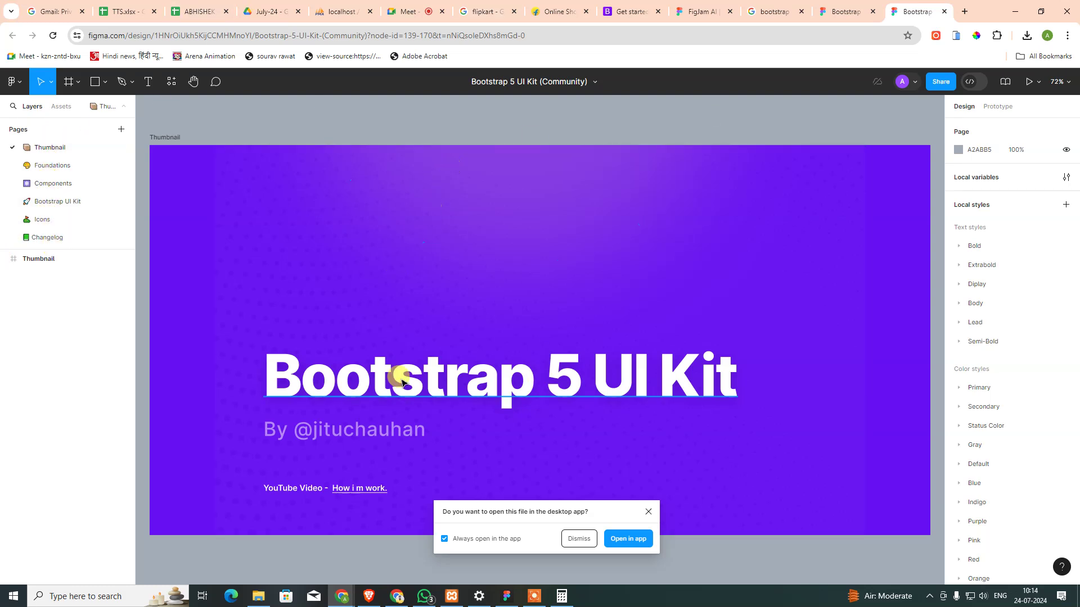
# - Switch to the Bootstrap 5 UI Kit's Foundations page
pyautogui.scroll(-2, 482, 337)
pyautogui.scroll(-6, 482, 366)
pyautogui.scroll(3, 424, 373)
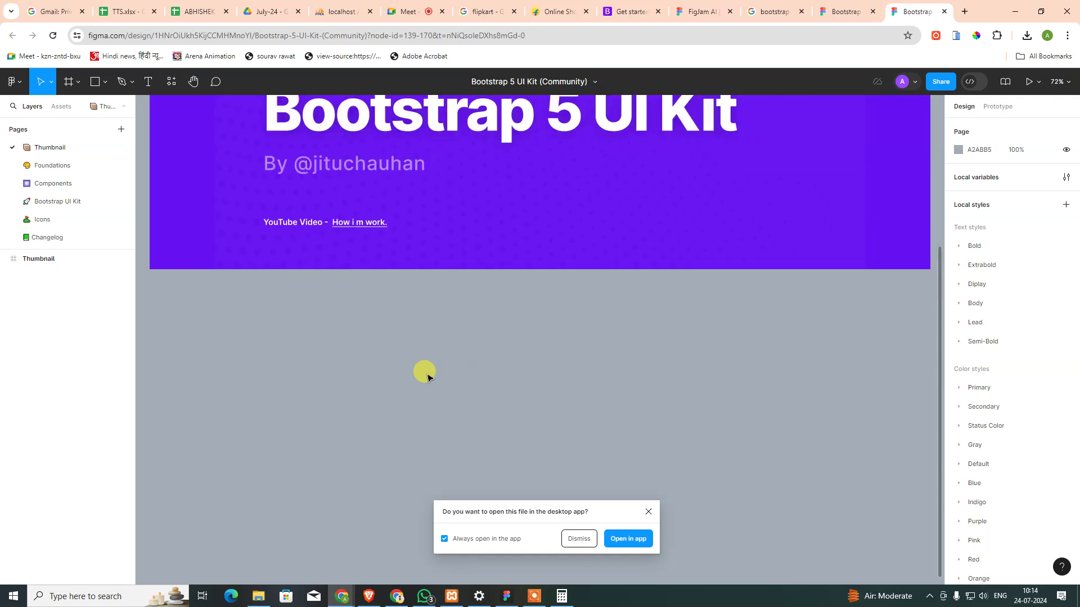
pyautogui.scroll(2, 424, 370)
pyautogui.scroll(1, 338, 337)
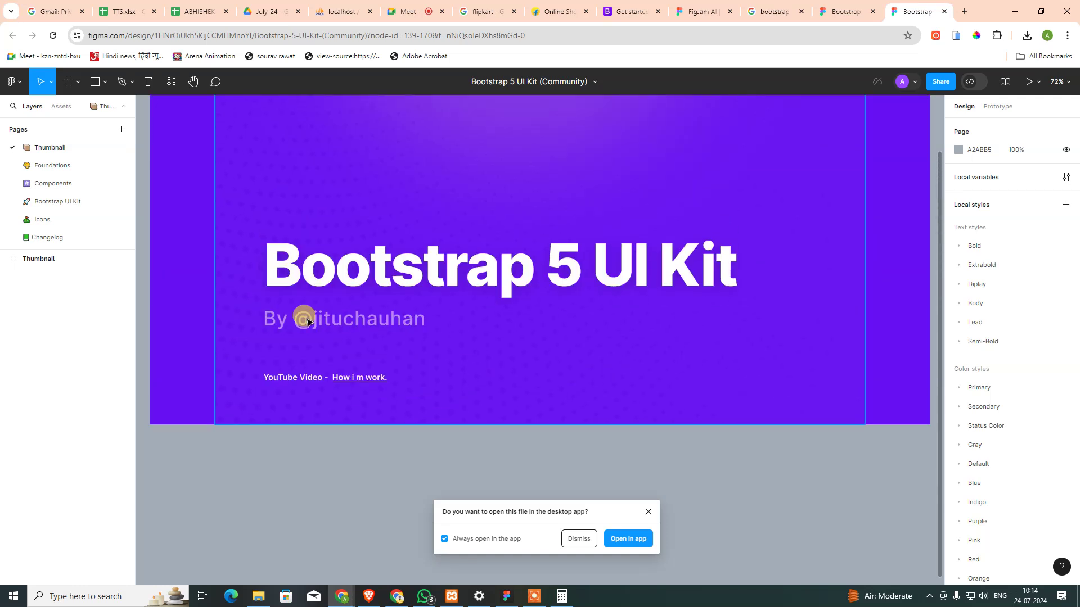
pyautogui.click(57, 169)
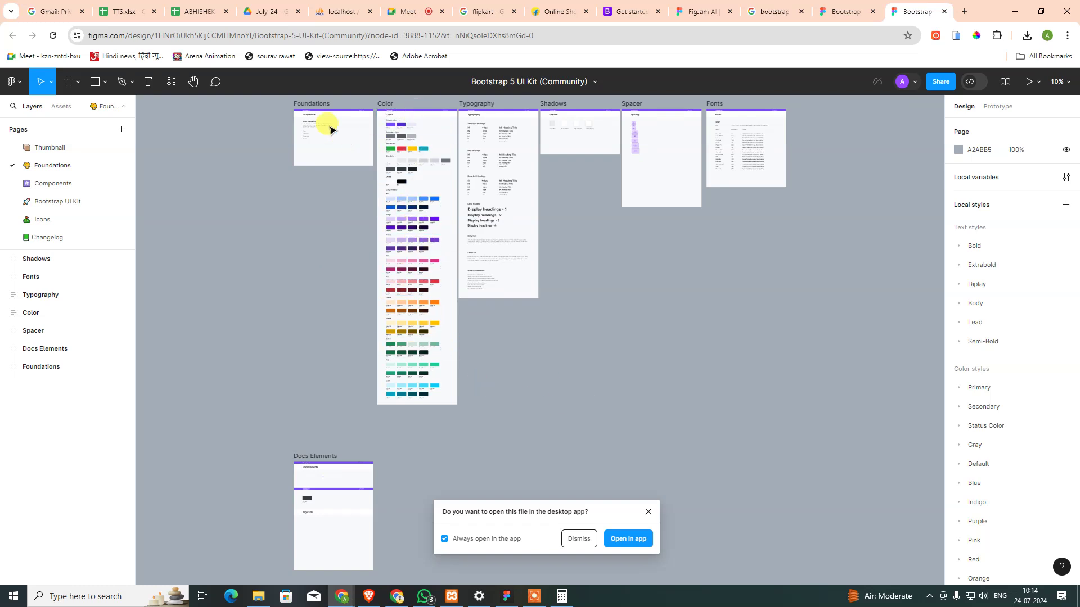
pyautogui.click(332, 227)
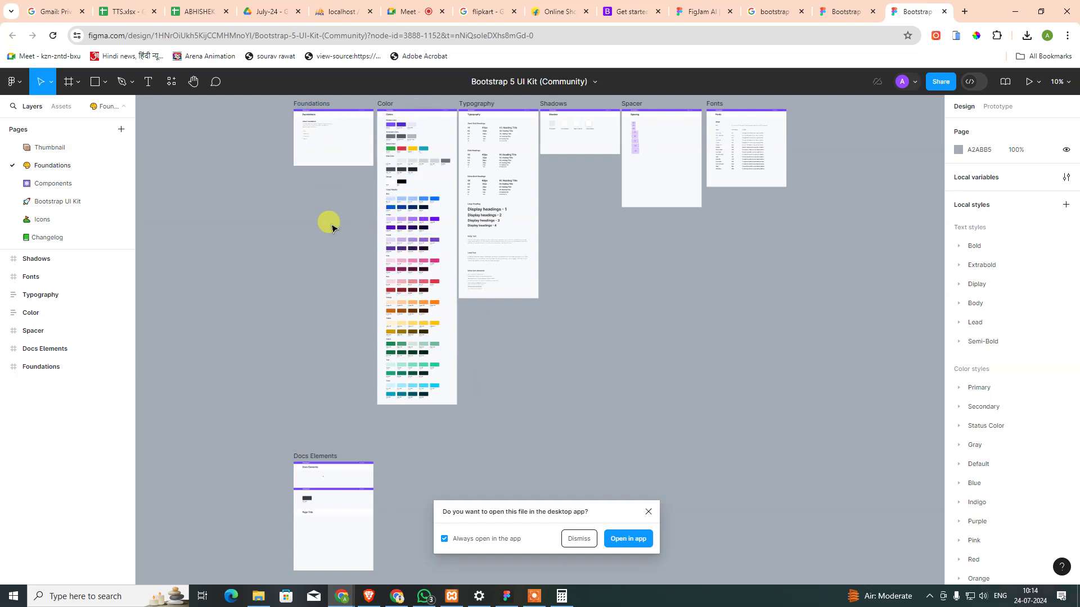
# - Show prototype settings for the Color, Typography, Iconography, Spacing topic list frame
pyautogui.scroll(5, 332, 227)
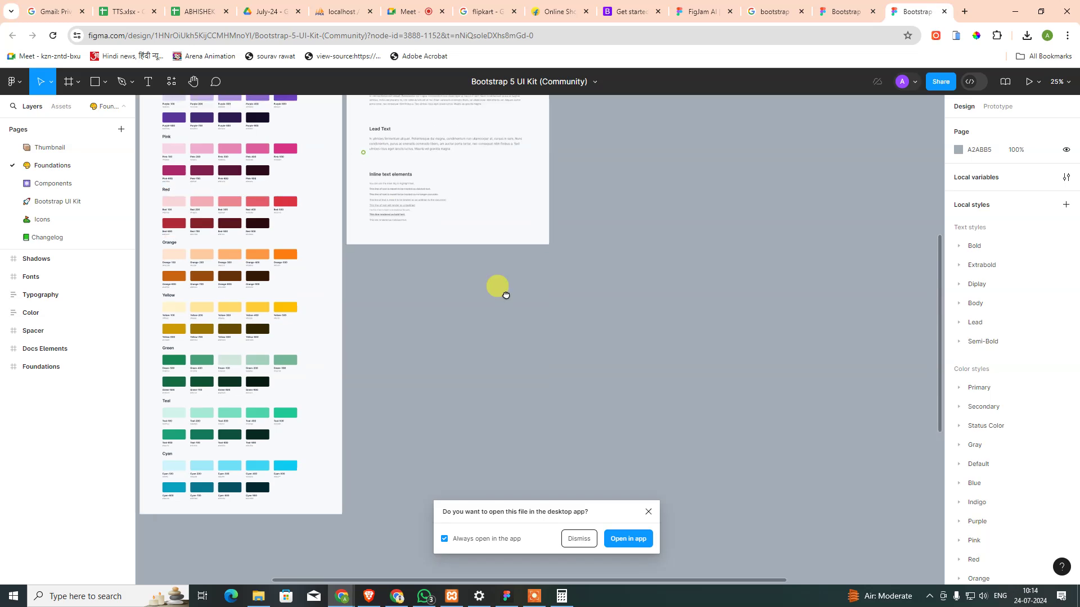
pyautogui.hscroll(-5, 489, 357)
pyautogui.scroll(3, 309, 279)
pyautogui.scroll(5, 308, 280)
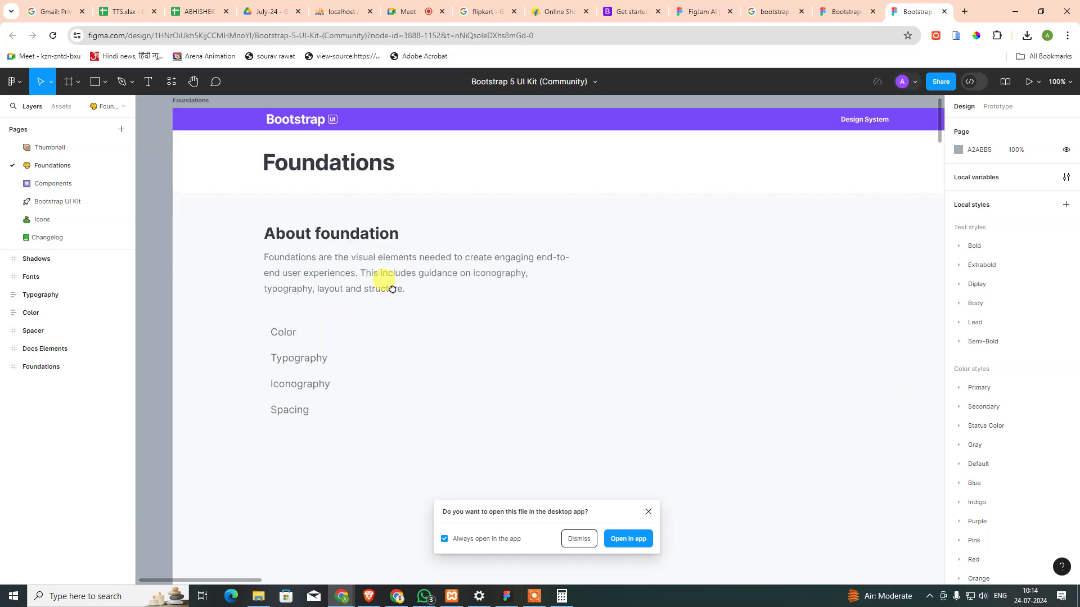
pyautogui.hscroll(2, 360, 287)
pyautogui.scroll(-1, 338, 270)
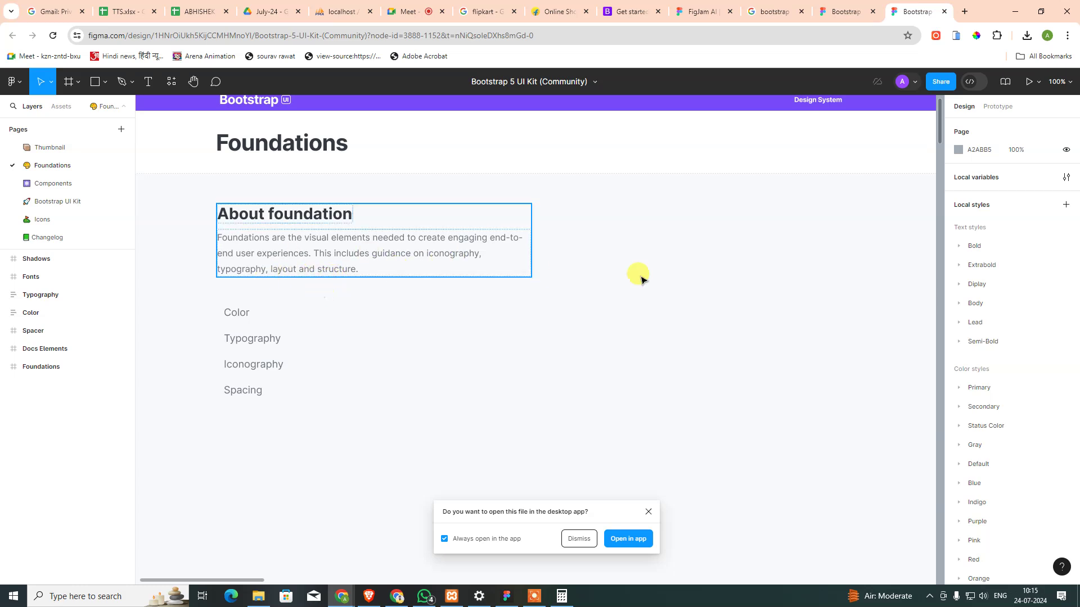
pyautogui.click(998, 106)
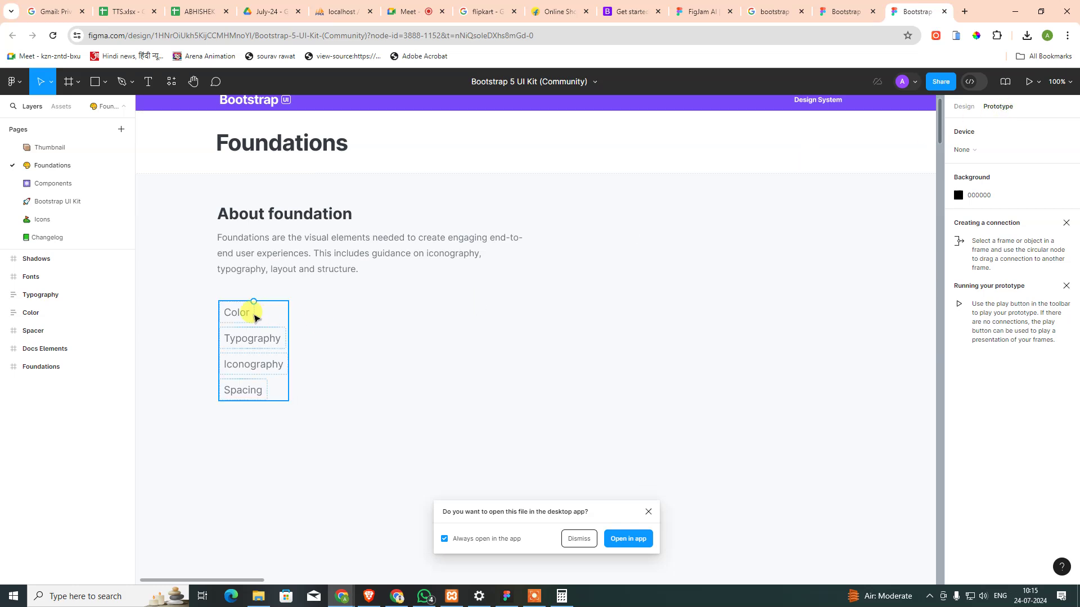
pyautogui.click(244, 316)
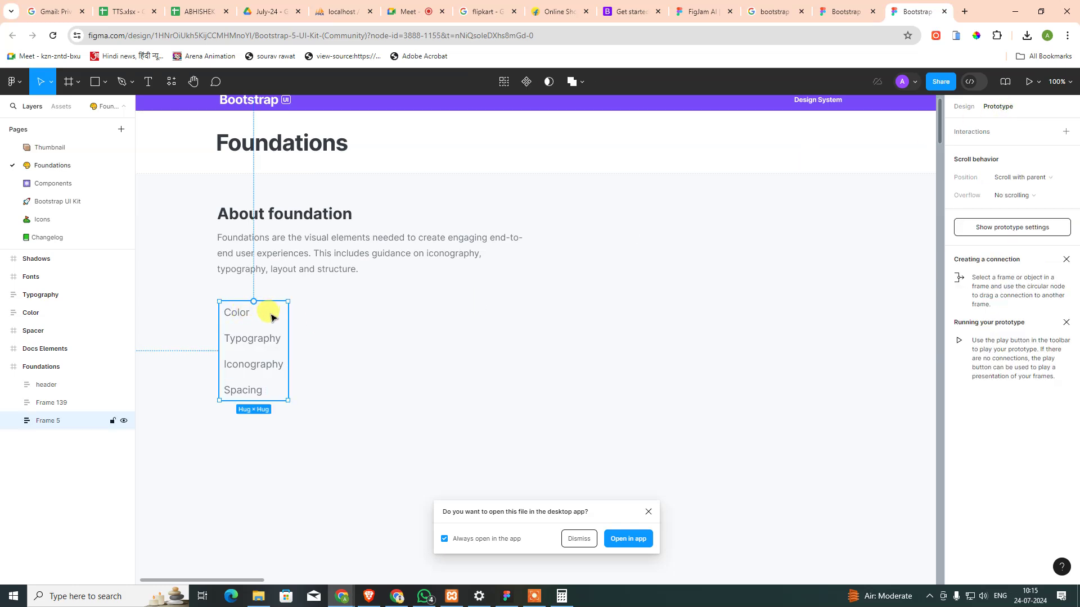
# - Zoom out, clear the selection and bring the Colors frame's Primary swatches into view
pyautogui.press('-')
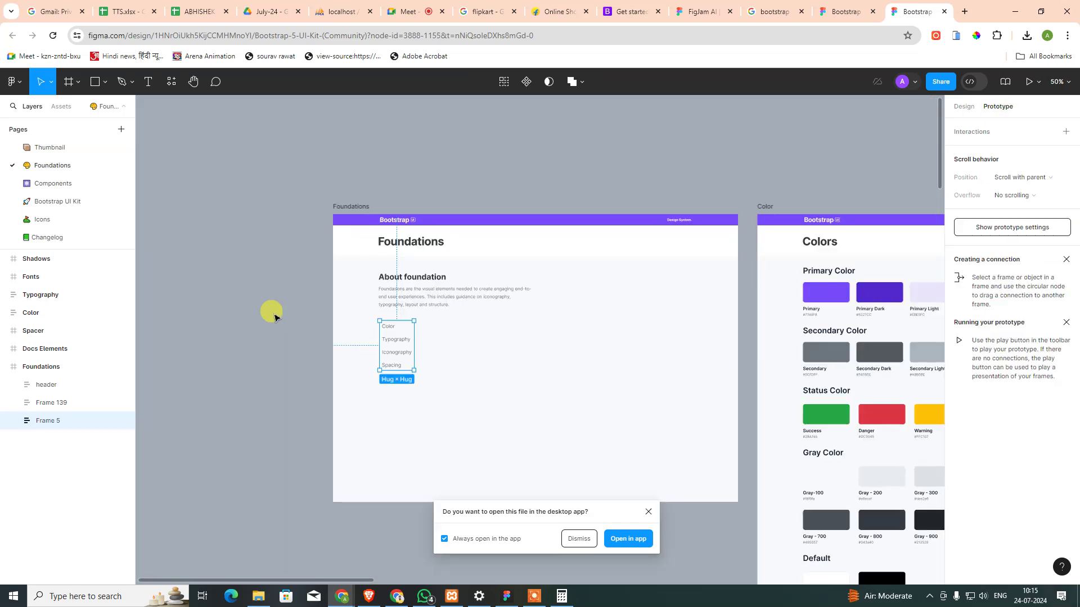
pyautogui.click(635, 166)
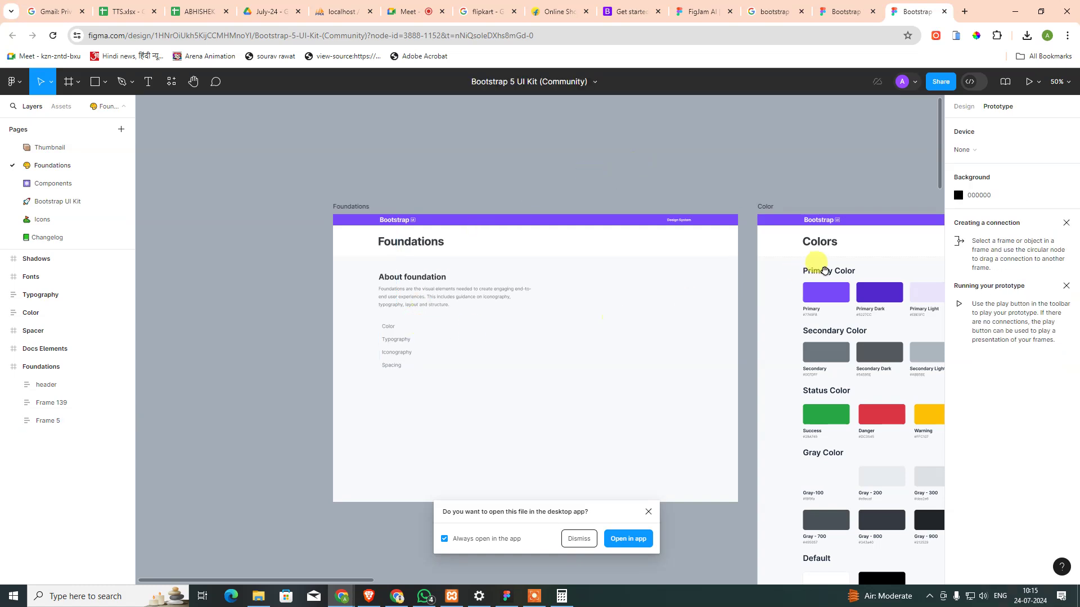
pyautogui.hscroll(5, 499, 240)
pyautogui.hscroll(2, 473, 251)
pyautogui.scroll(3, 472, 251)
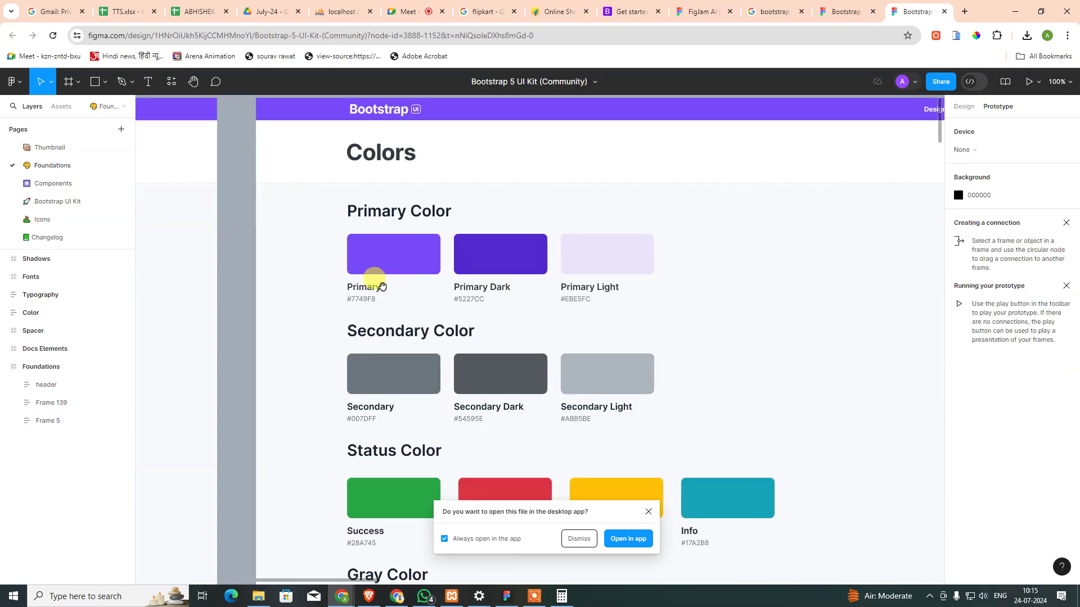
pyautogui.scroll(-3, 593, 282)
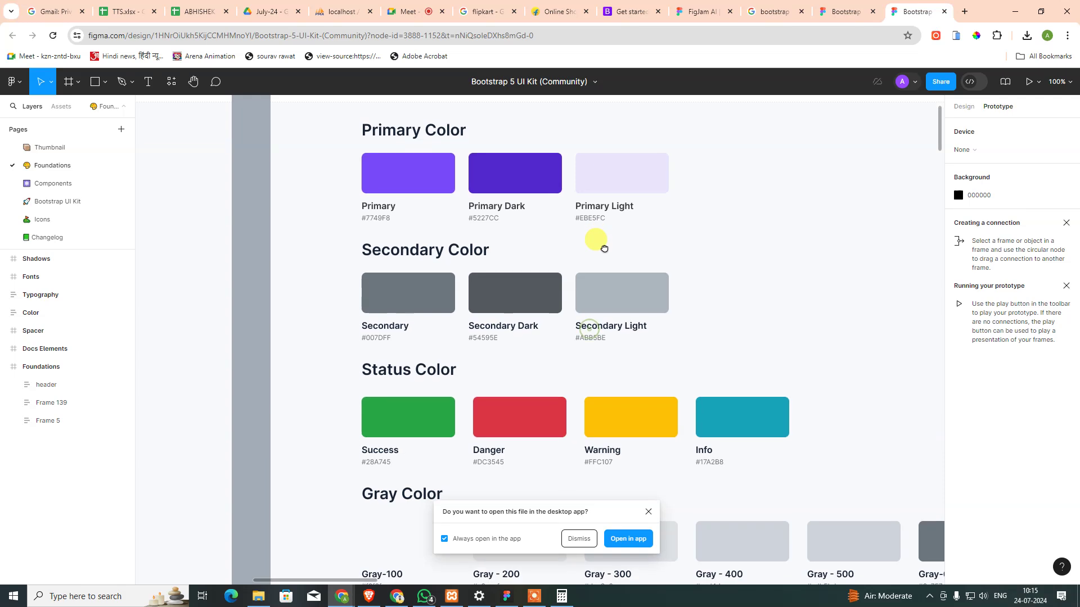
pyautogui.scroll(-4, 616, 381)
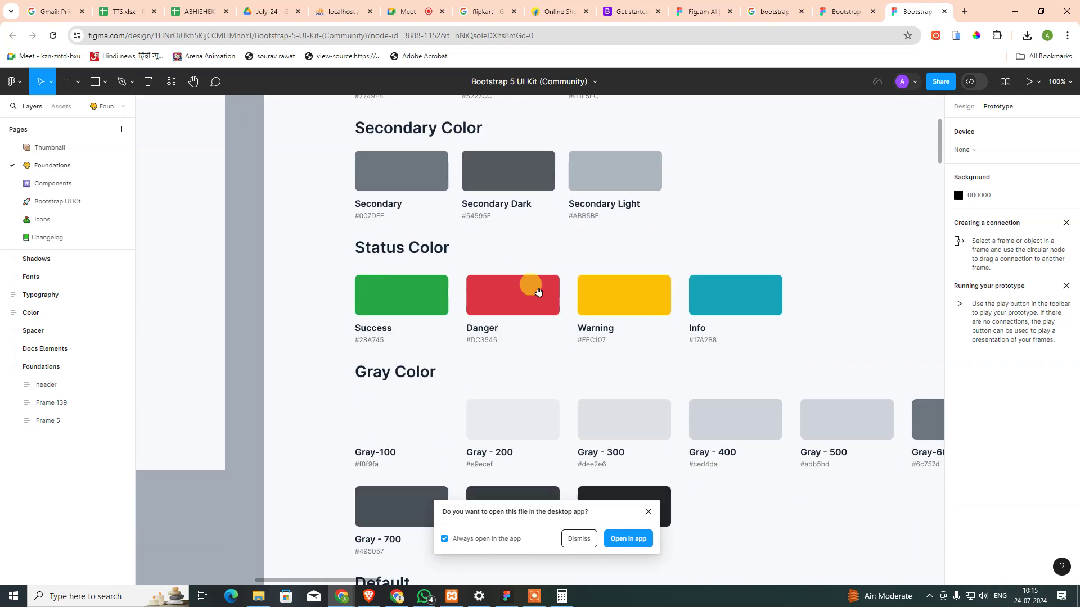
pyautogui.scroll(-4, 608, 357)
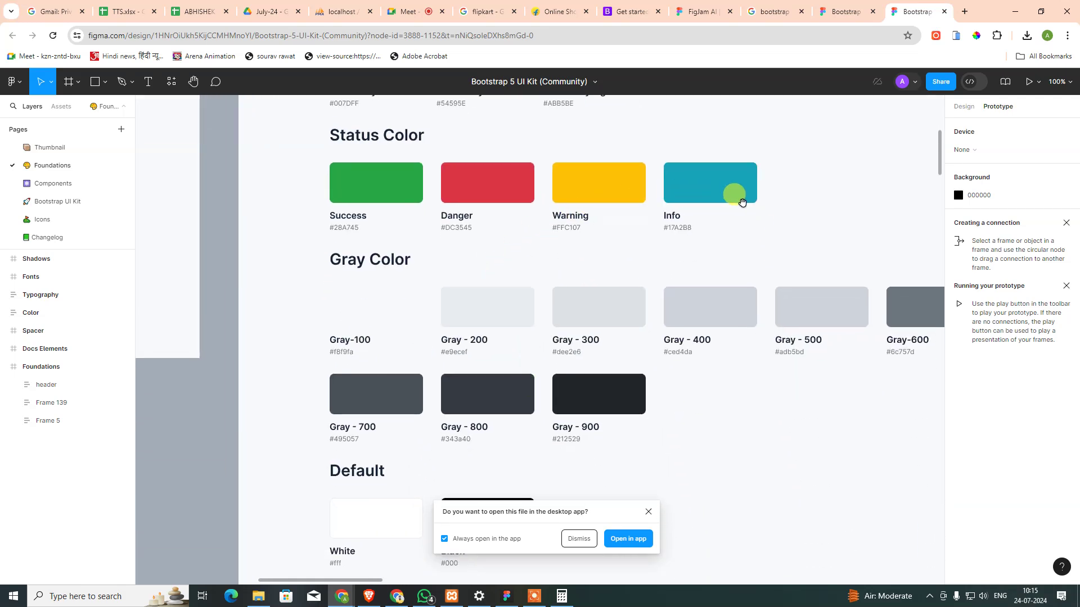
pyautogui.hscroll(5, 495, 315)
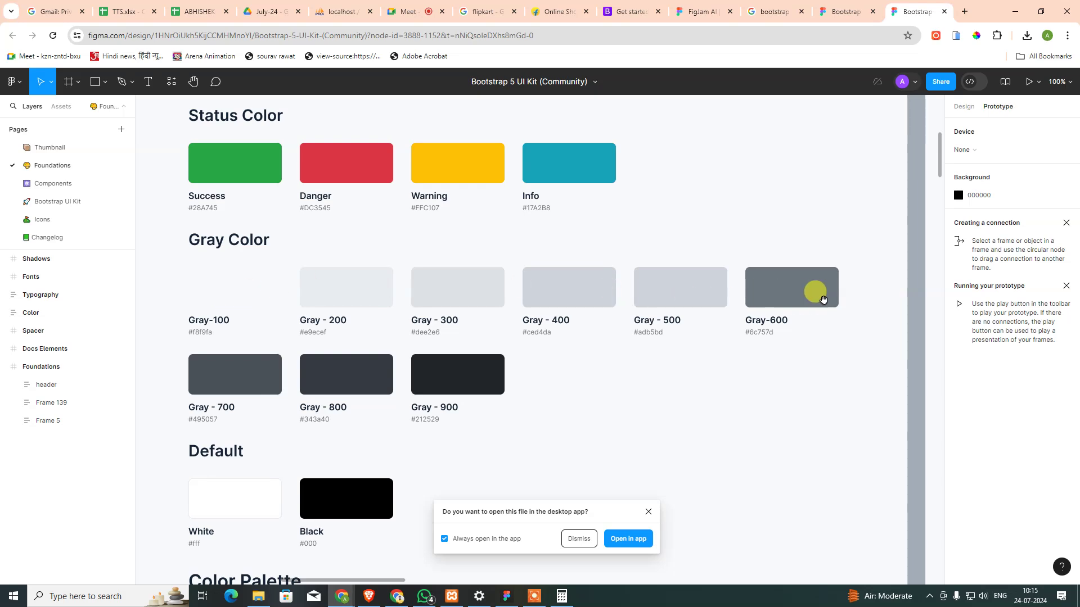
# - Pan through the Blue, Indigo, Purple, Pink, Orange, Yellow, Teal and Cyan palettes toward Typography
pyautogui.moveTo(441, 390); pyautogui.dragTo(540, 251)
pyautogui.moveTo(486, 406); pyautogui.dragTo(483, 241)
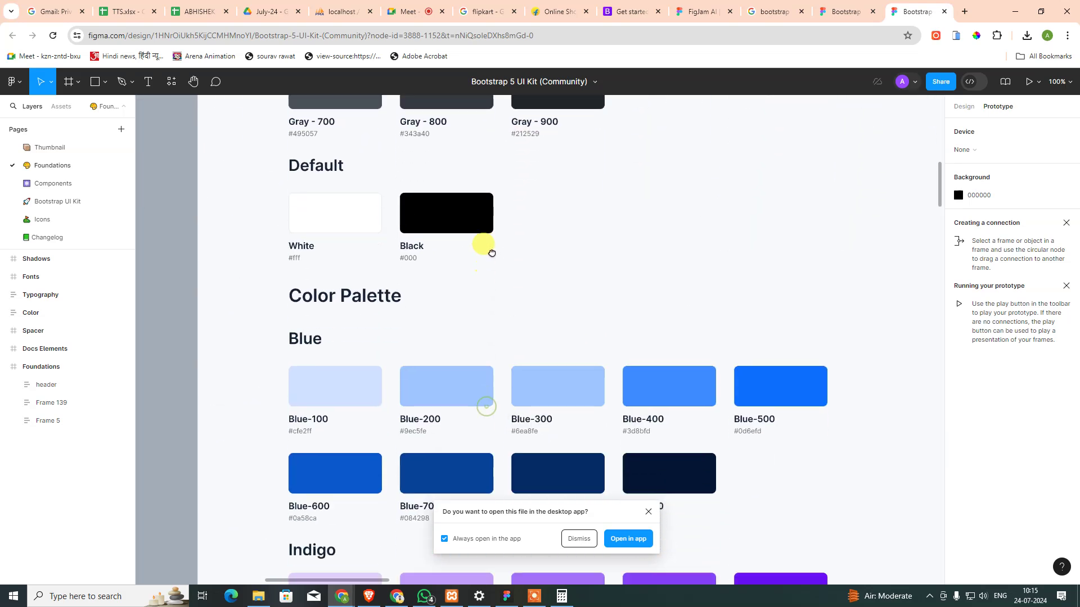
pyautogui.moveTo(410, 423); pyautogui.dragTo(415, 217)
pyautogui.moveTo(407, 419); pyautogui.dragTo(379, 217)
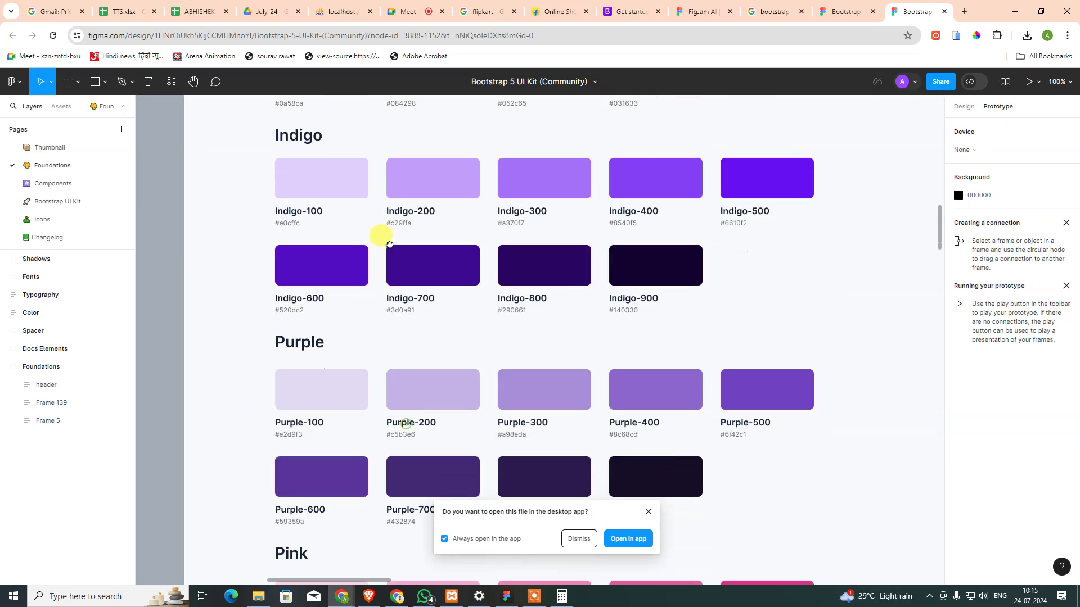
pyautogui.moveTo(367, 393); pyautogui.dragTo(364, 197)
pyautogui.moveTo(355, 447); pyautogui.dragTo(338, 191)
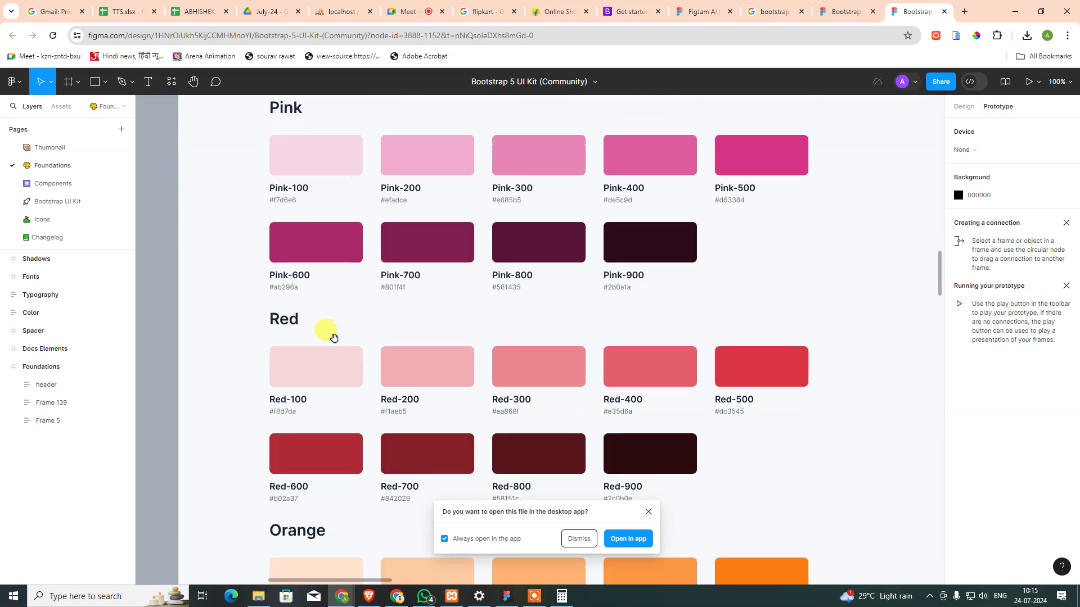
pyautogui.moveTo(320, 333); pyautogui.dragTo(323, 150)
pyautogui.moveTo(330, 422)
pyautogui.mouseDown()
pyautogui.moveTo(313, 309)
pyautogui.moveTo(312, 140)
pyautogui.mouseUp()
pyautogui.moveTo(307, 492); pyautogui.dragTo(311, 293)
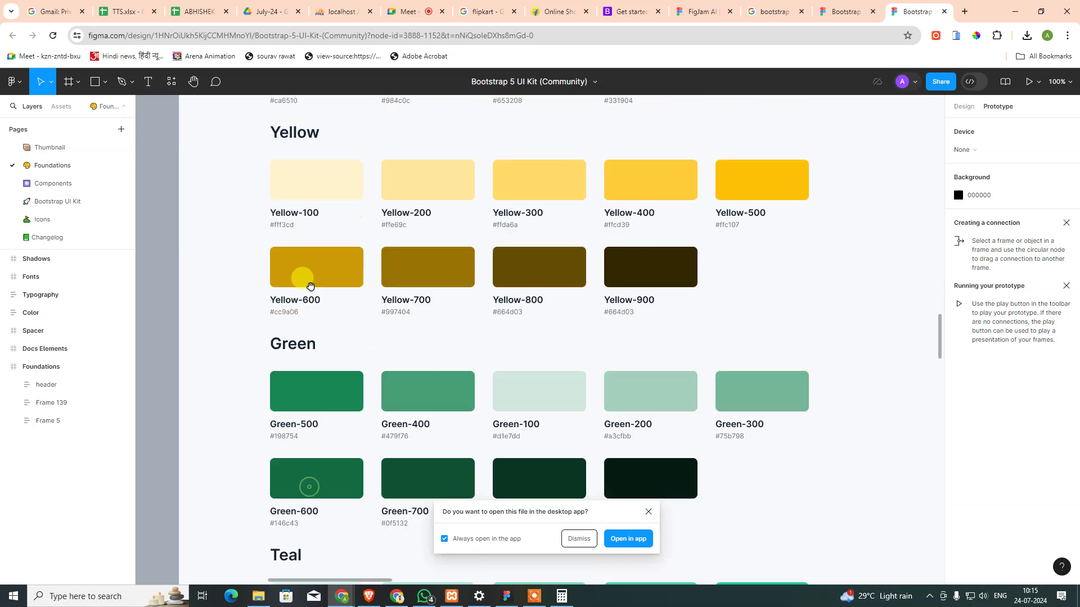
pyautogui.moveTo(313, 410); pyautogui.dragTo(314, 205)
pyautogui.moveTo(313, 525); pyautogui.dragTo(311, 261)
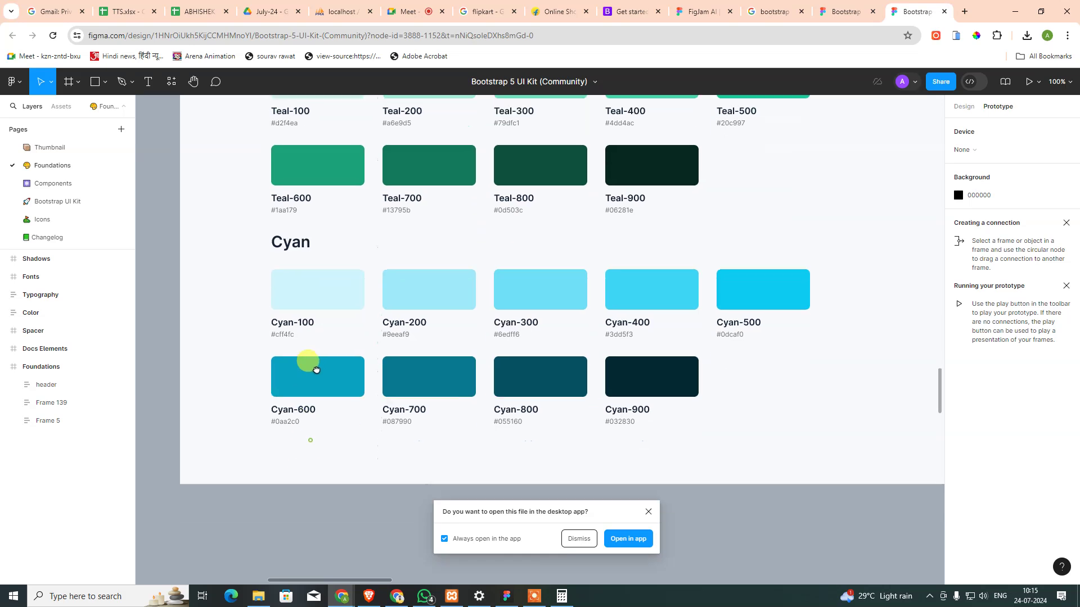
pyautogui.moveTo(314, 367)
pyautogui.mouseDown()
pyautogui.moveTo(354, 569)
pyautogui.moveTo(294, 567)
pyautogui.moveTo(374, 453)
pyautogui.mouseUp()
# - Browse the Typography frame's Semi-Bold and Bold h1–h6 heading samples
pyautogui.scroll(5, 373, 453)
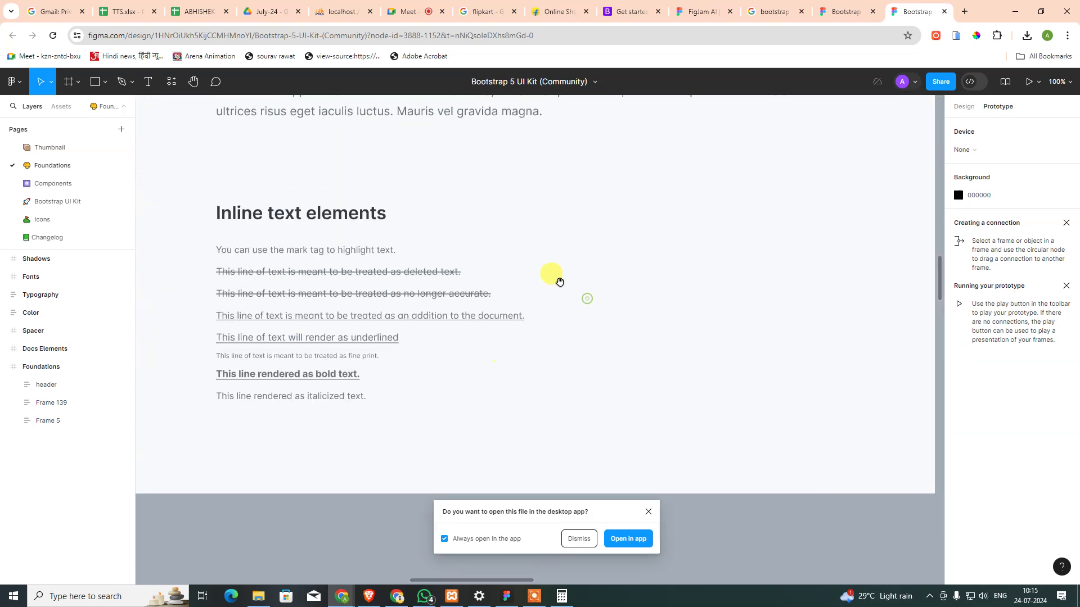
pyautogui.scroll(4, 551, 278)
pyautogui.scroll(5, 540, 394)
pyautogui.scroll(3, 508, 441)
pyautogui.hscroll(-1, 590, 337)
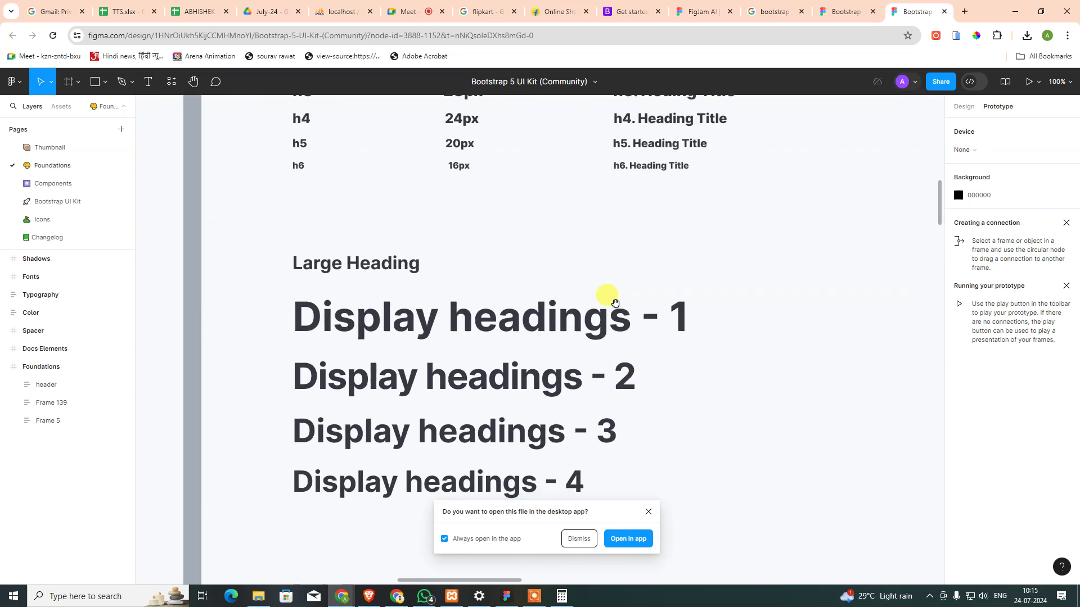
pyautogui.scroll(3, 591, 282)
pyautogui.scroll(1, 588, 326)
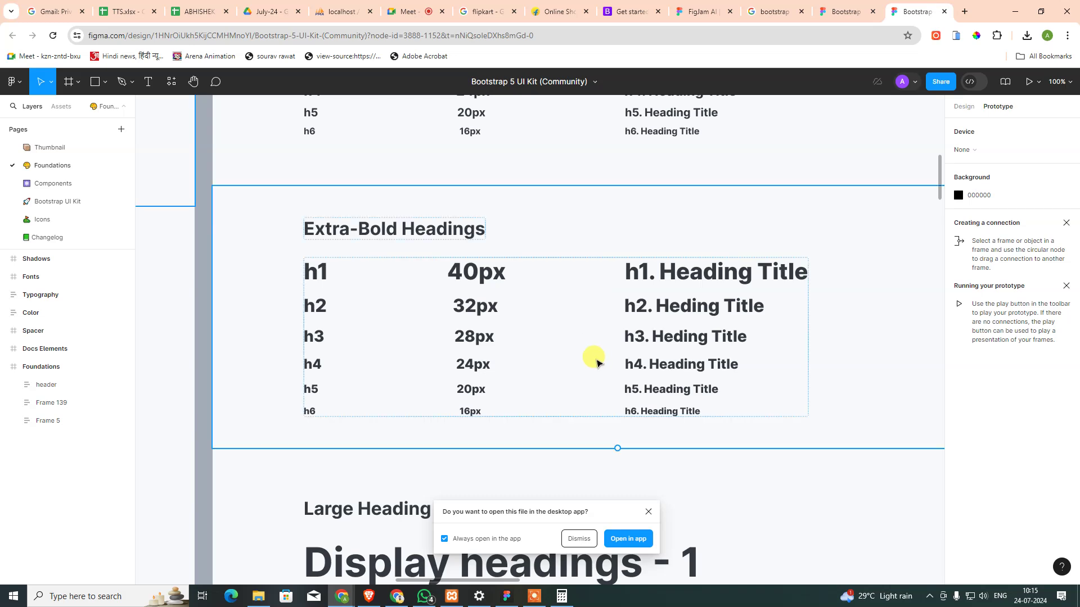
pyautogui.scroll(3, 579, 220)
pyautogui.scroll(3, 579, 214)
pyautogui.scroll(1, 571, 219)
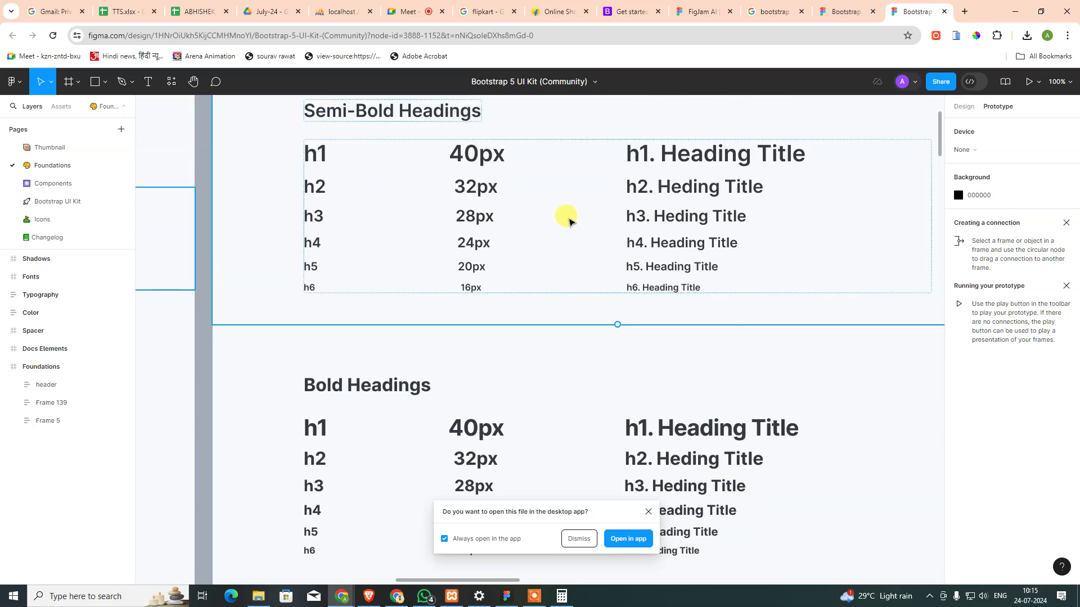
pyautogui.scroll(3, 569, 218)
pyautogui.scroll(-2, 619, 269)
pyautogui.scroll(-1, 371, 225)
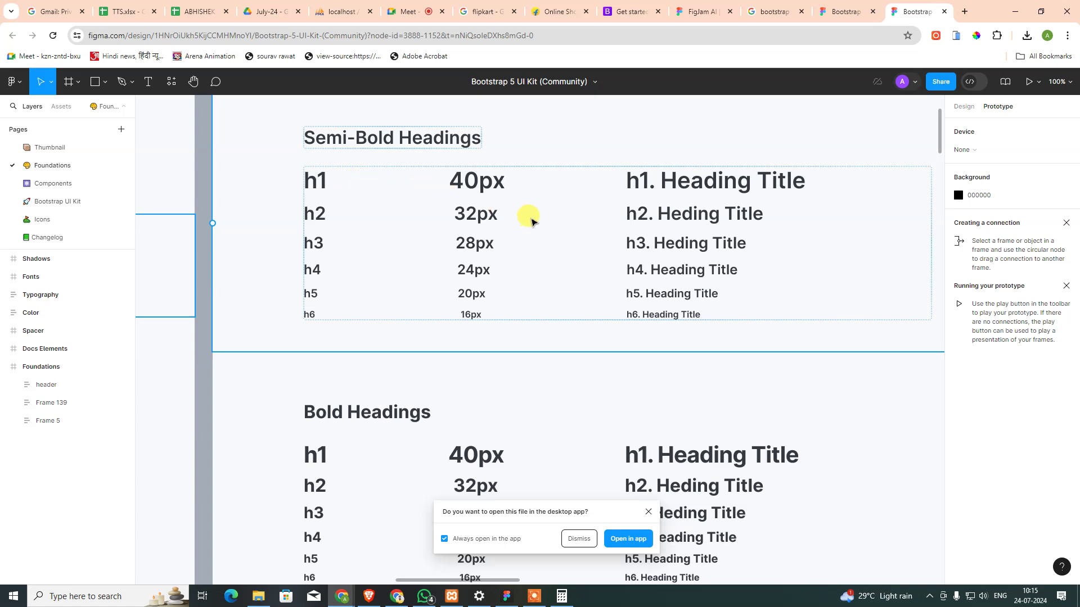
pyautogui.scroll(-2, 476, 348)
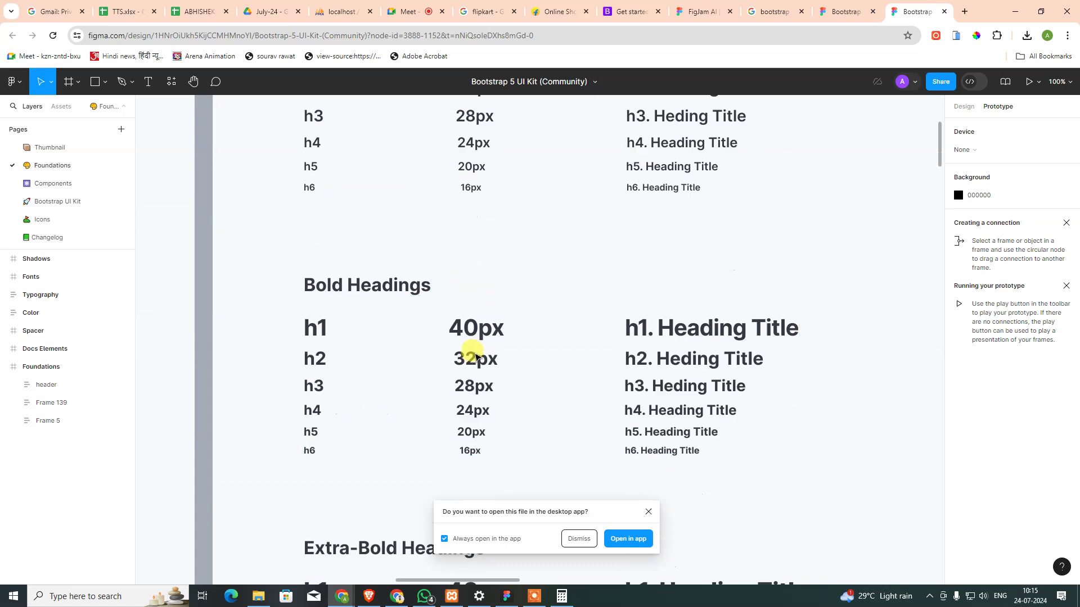
pyautogui.scroll(-4, 478, 377)
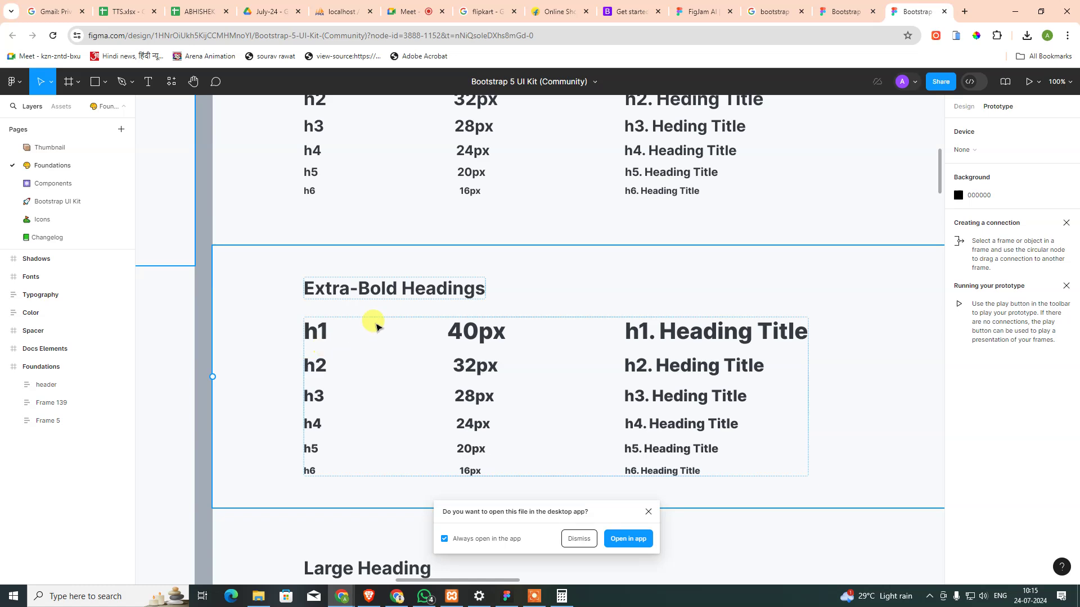
# - Move past the Extra-Bold headings and select the Display headings group under Large Heading
pyautogui.scroll(1, 502, 393)
pyautogui.scroll(3, 320, 315)
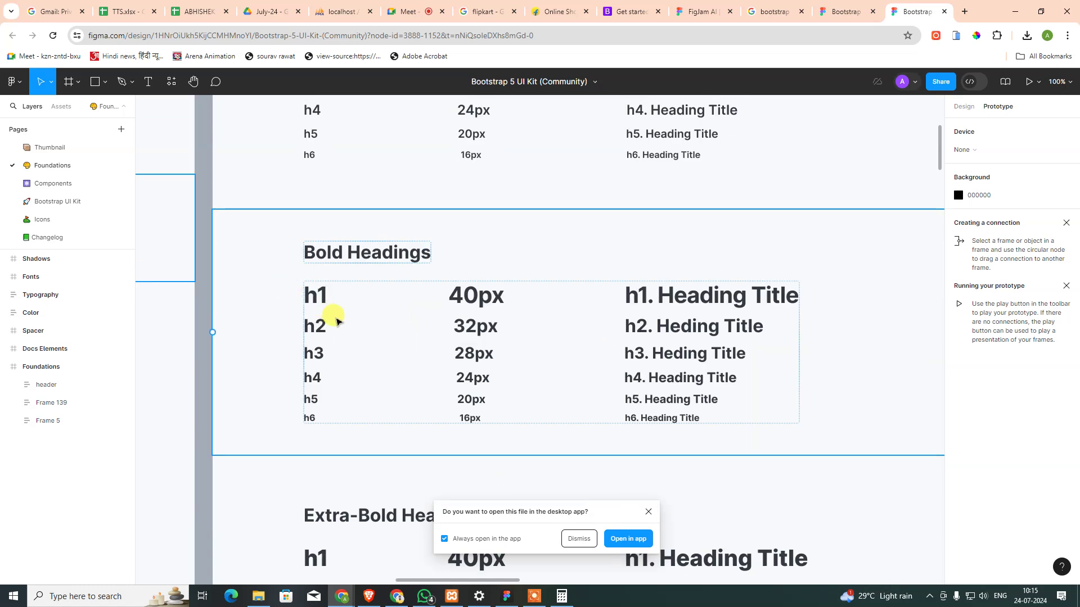
pyautogui.scroll(-4, 447, 316)
pyautogui.scroll(-2, 441, 337)
pyautogui.scroll(-3, 444, 352)
pyautogui.scroll(-1, 447, 356)
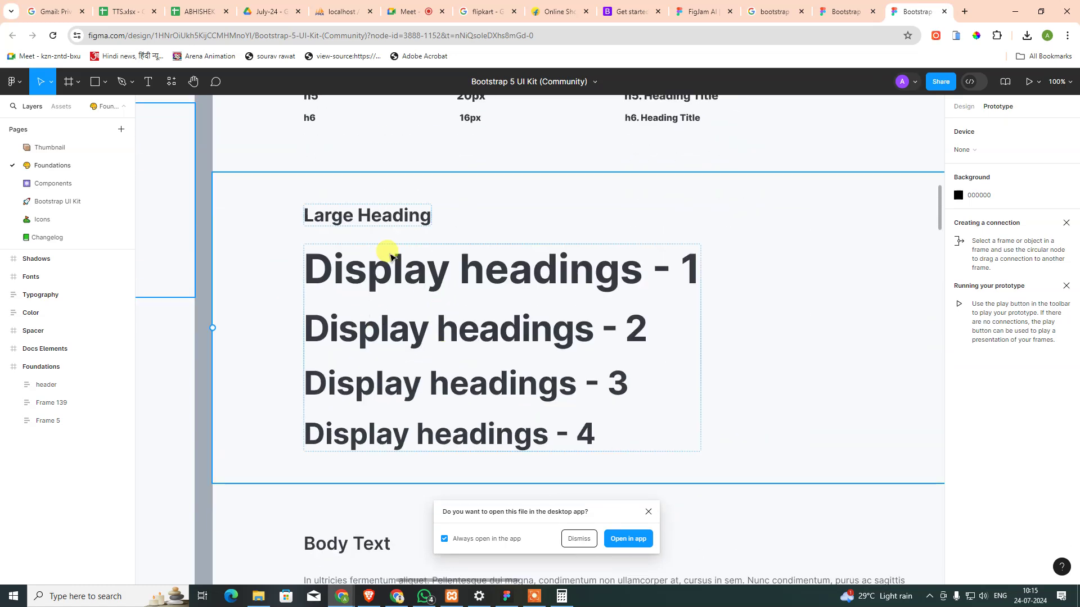
pyautogui.scroll(-1, 495, 295)
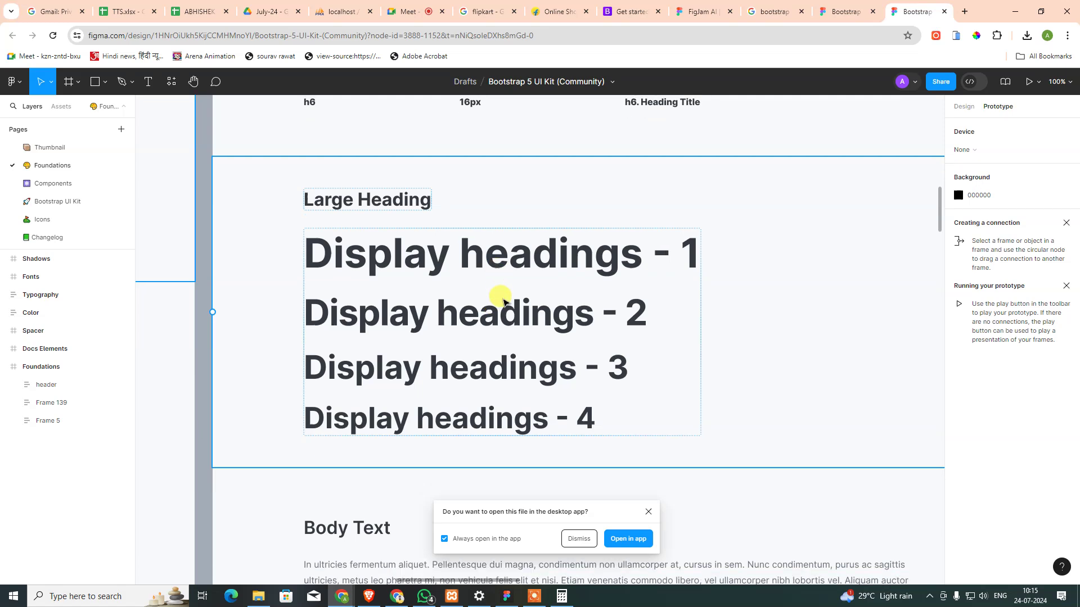
pyautogui.scroll(-1, 495, 294)
pyautogui.click(477, 238)
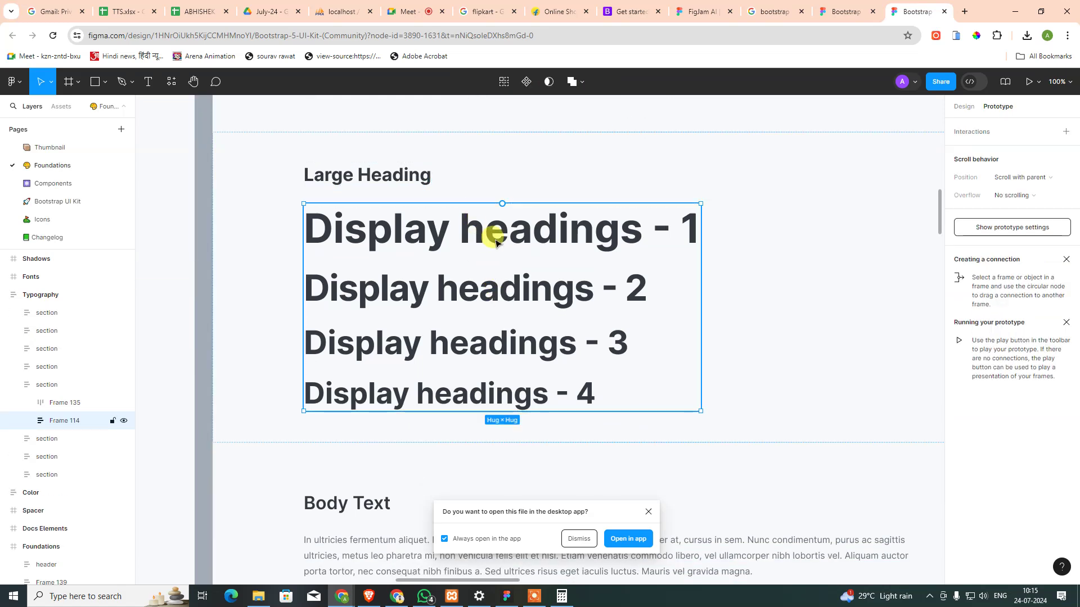
# - Check the text style applied to the Display headings - 1 text layer
pyautogui.doubleClick(496, 243)
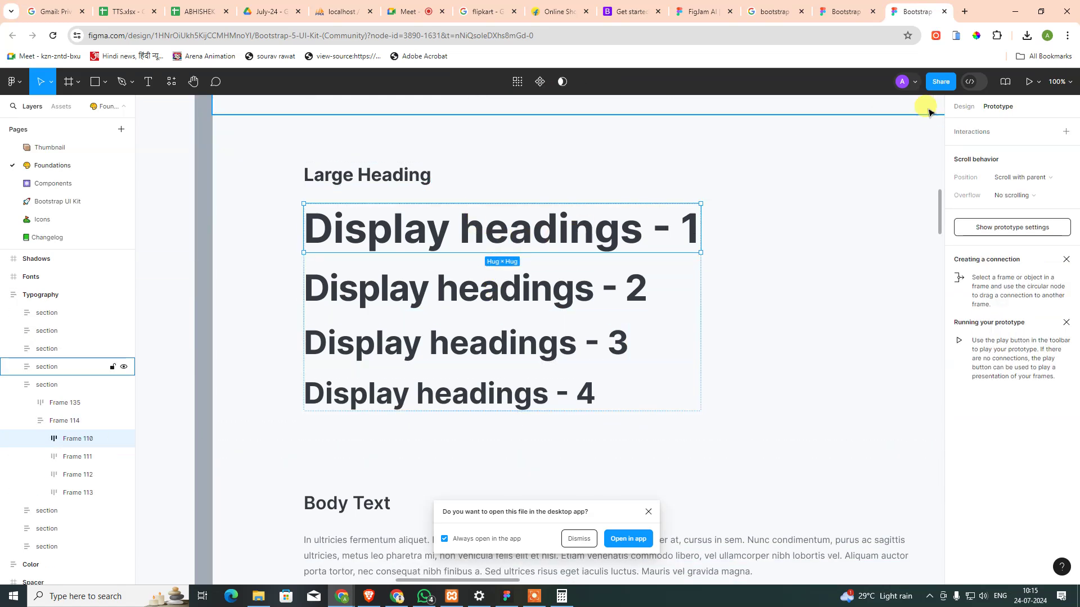
pyautogui.click(961, 109)
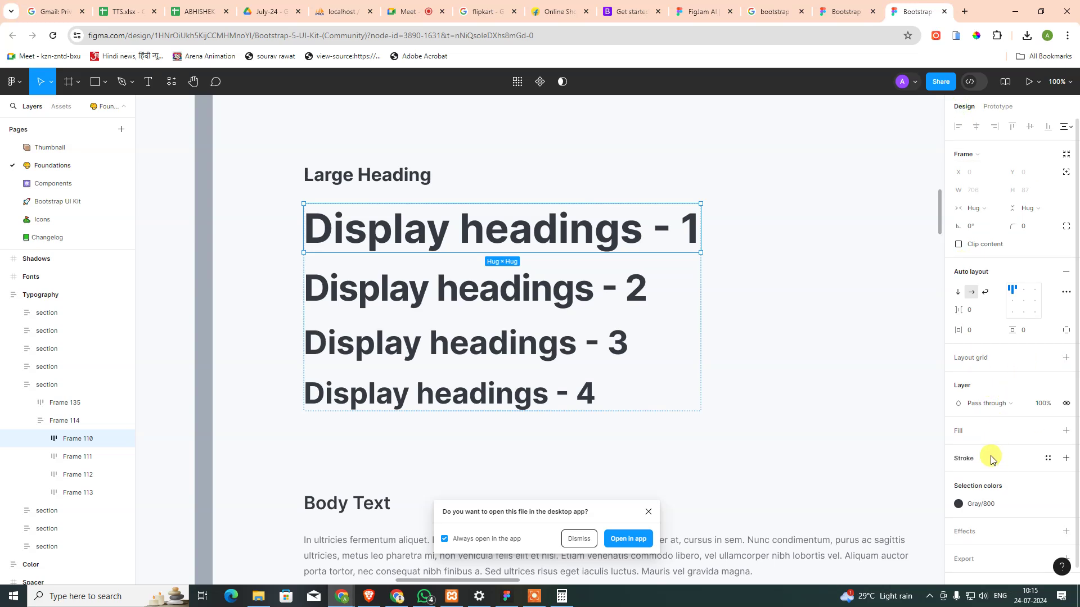
pyautogui.click(573, 240)
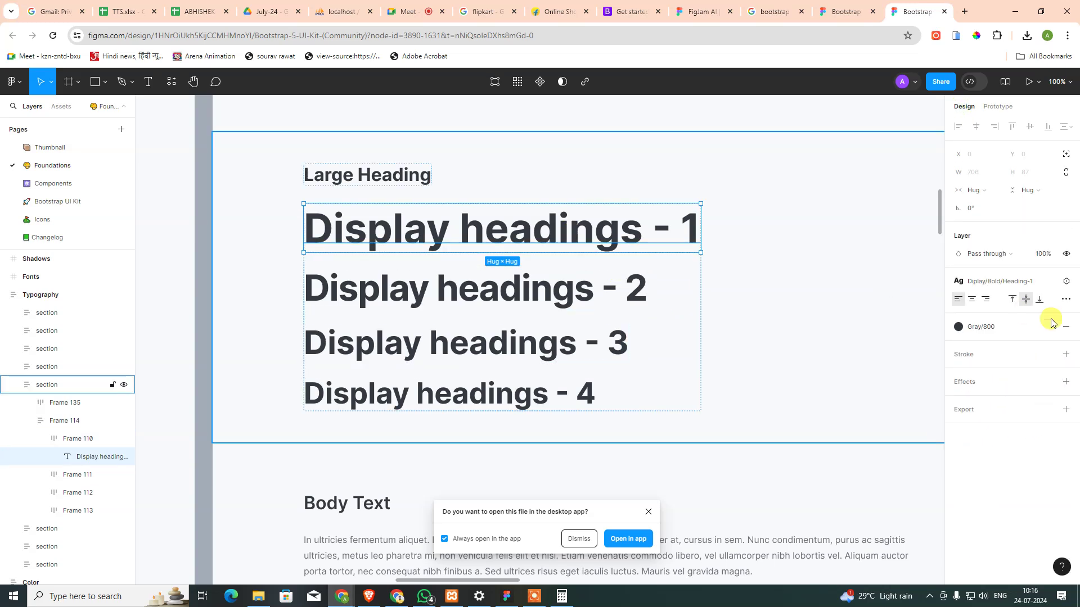
pyautogui.moveTo(1004, 281)
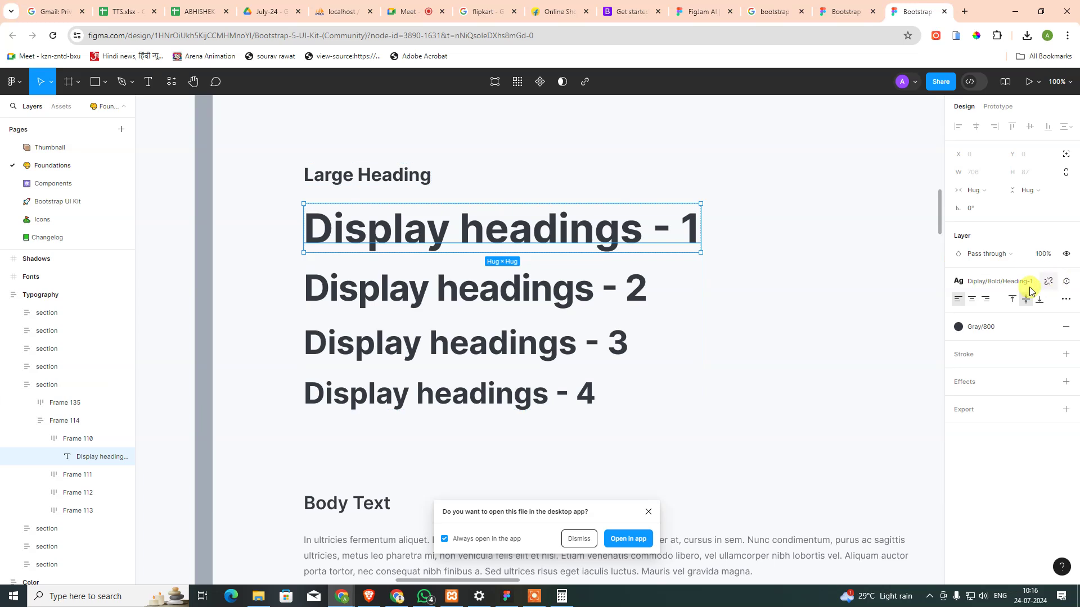
pyautogui.click(525, 289)
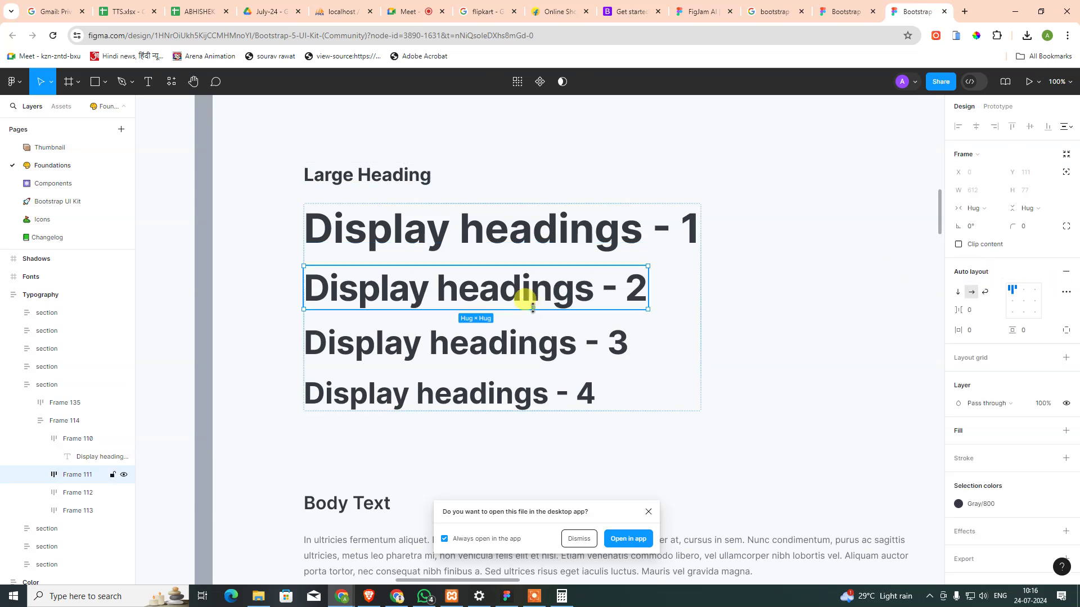
pyautogui.click(554, 342)
pyautogui.doubleClick(577, 235)
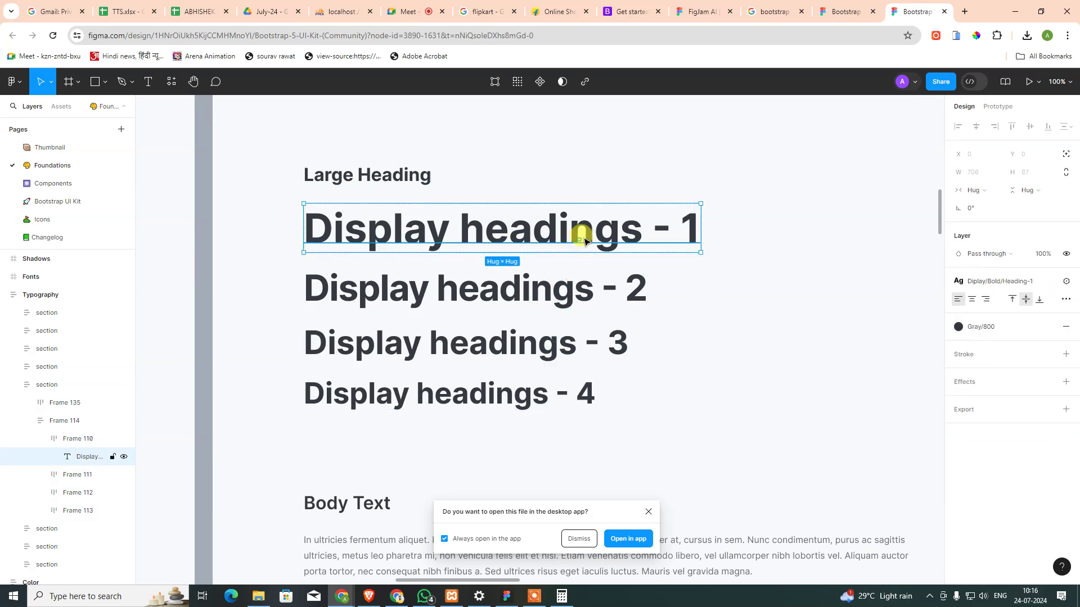
pyautogui.click(621, 231)
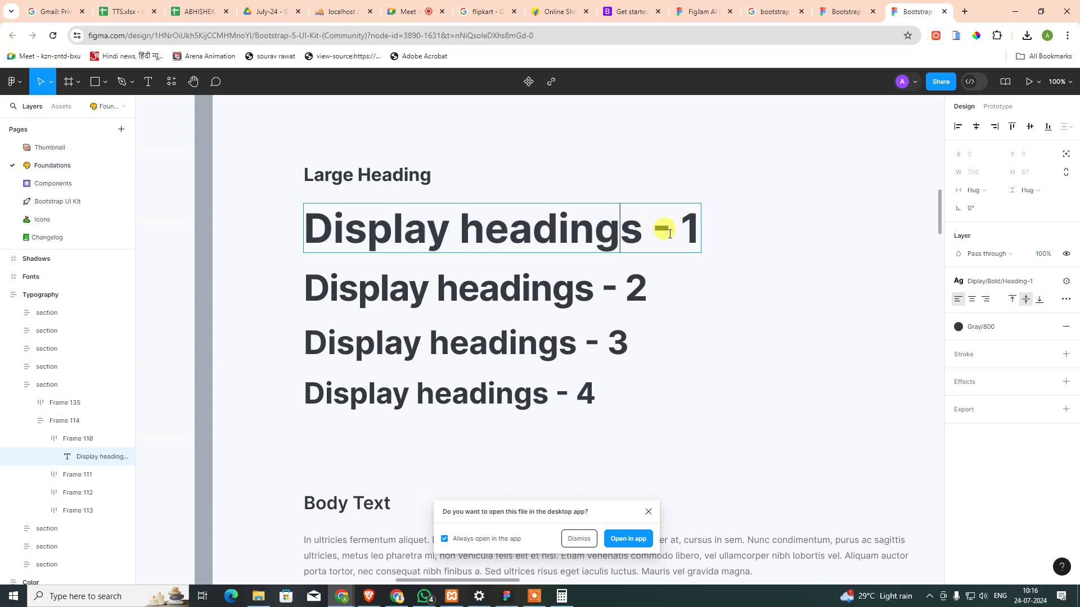
pyautogui.moveTo(1000, 281)
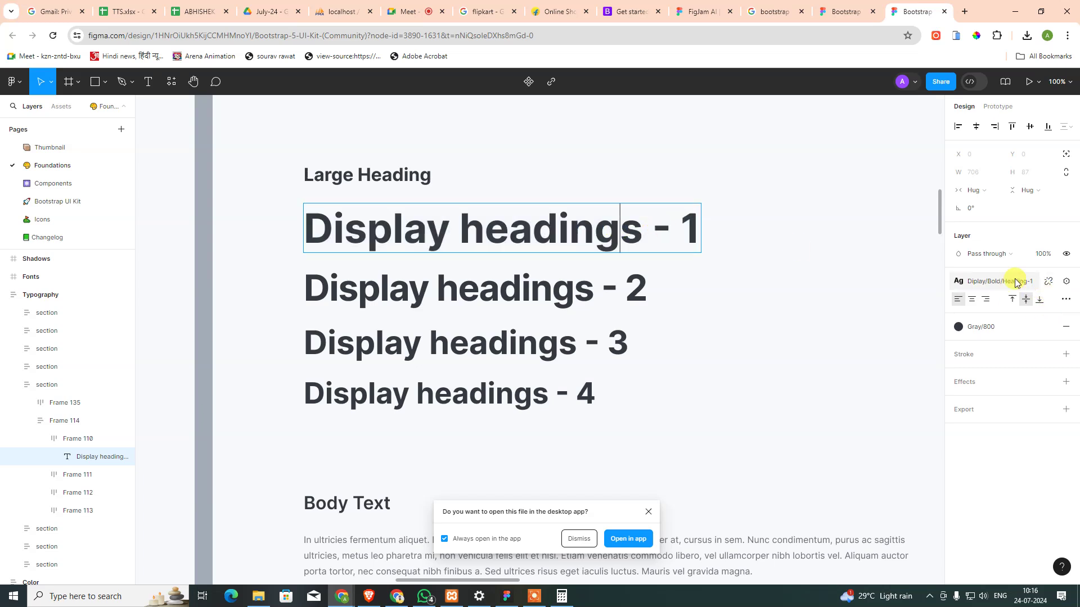
pyautogui.click(961, 284)
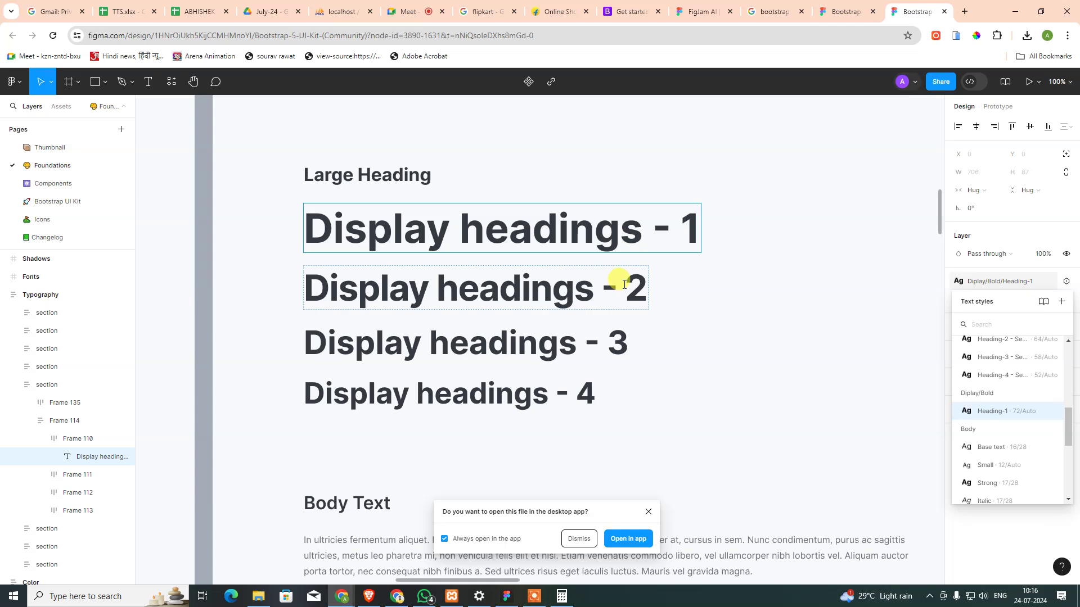
pyautogui.click(621, 284)
# - Confirm the Body Text paragraph uses the Base text 16/28 style
pyautogui.click(767, 435)
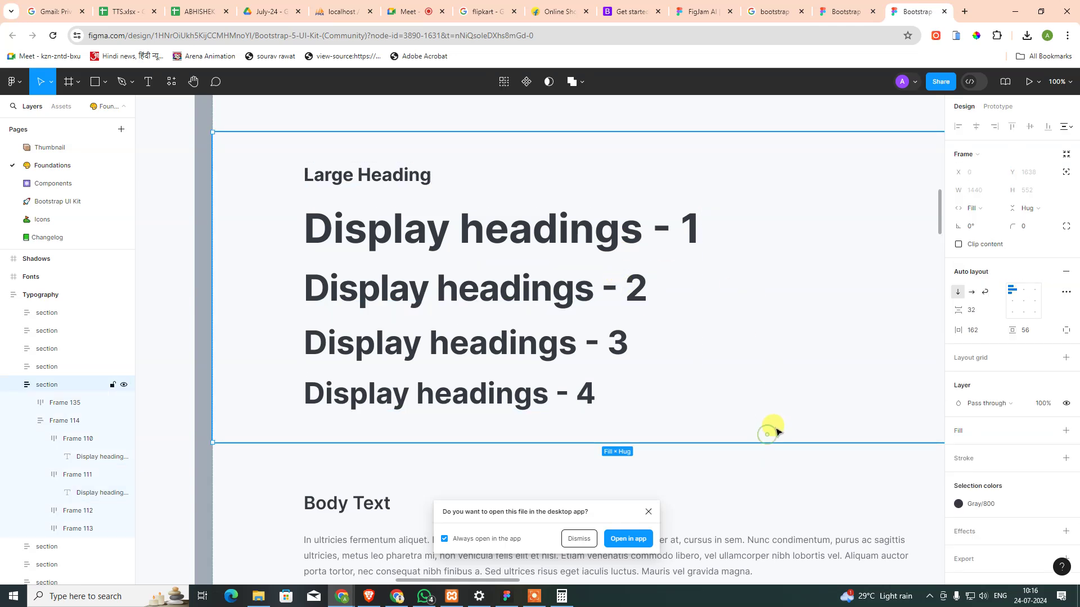
pyautogui.scroll(-3, 703, 430)
pyautogui.click(547, 415)
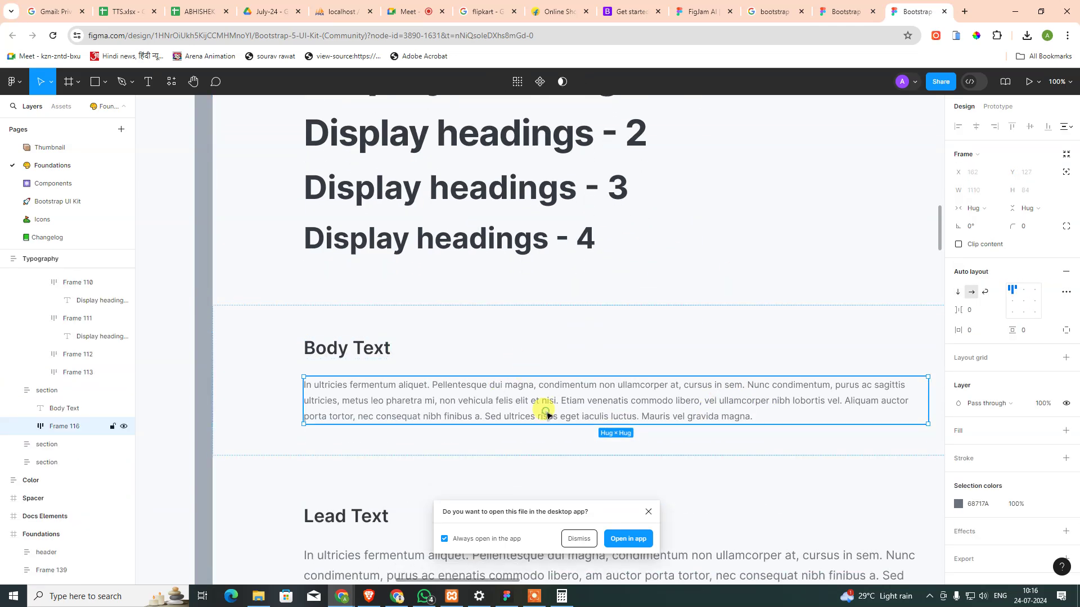
pyautogui.click(593, 408)
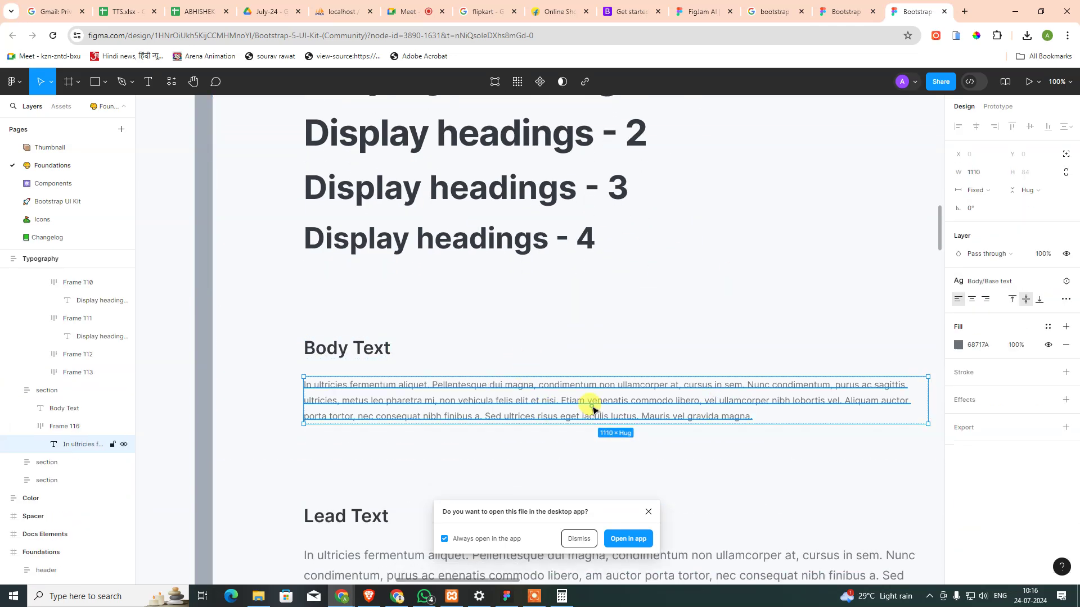
pyautogui.click(1004, 282)
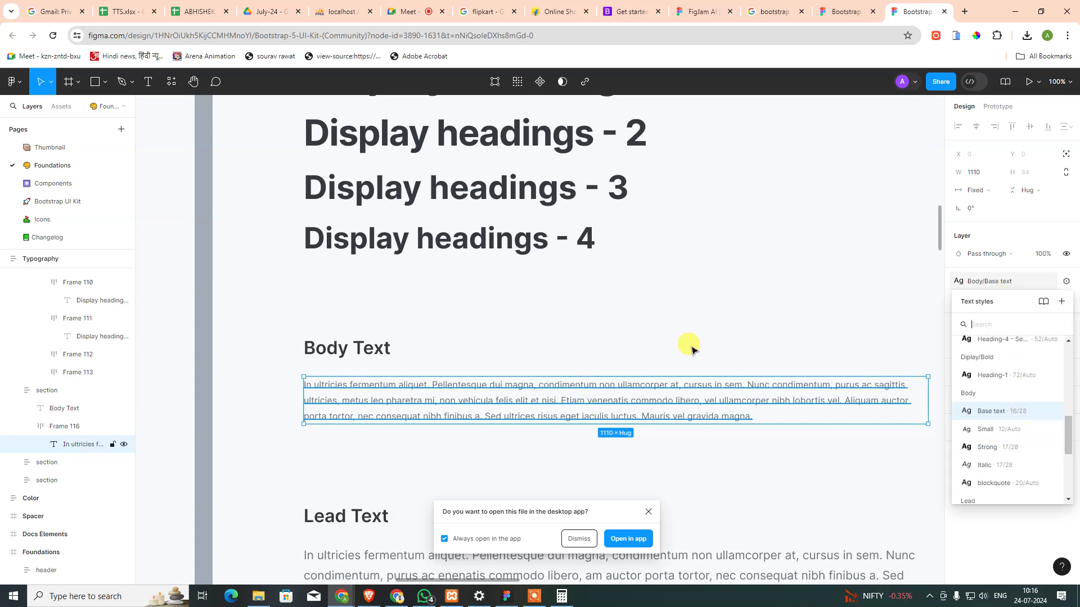
pyautogui.click(709, 262)
# - Confirm the Lead Text paragraph uses the Text - Regular 21/36 style
pyautogui.scroll(-3, 687, 477)
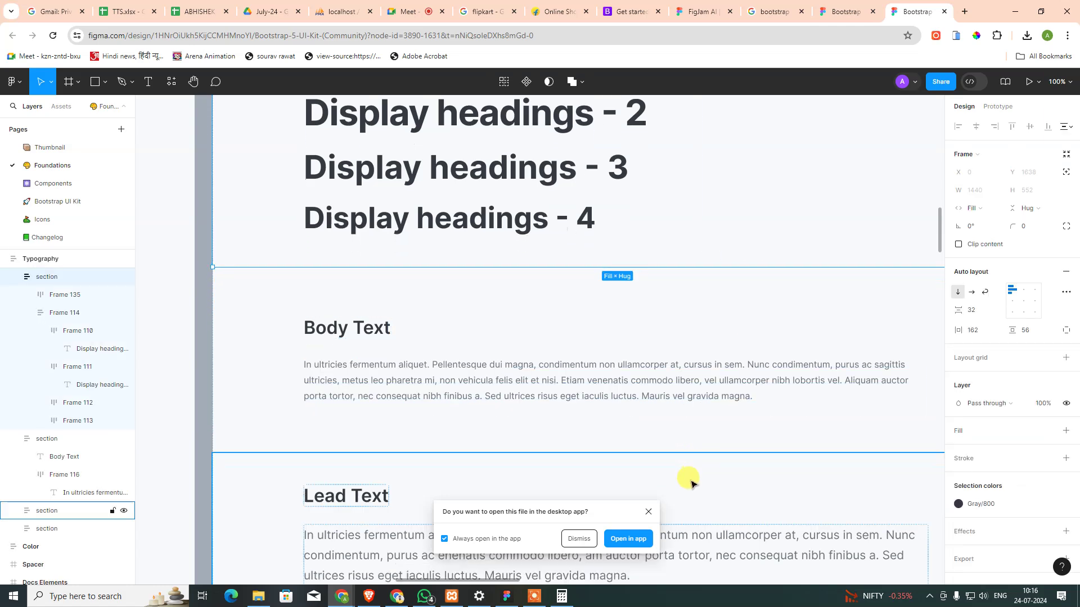
pyautogui.click(552, 393)
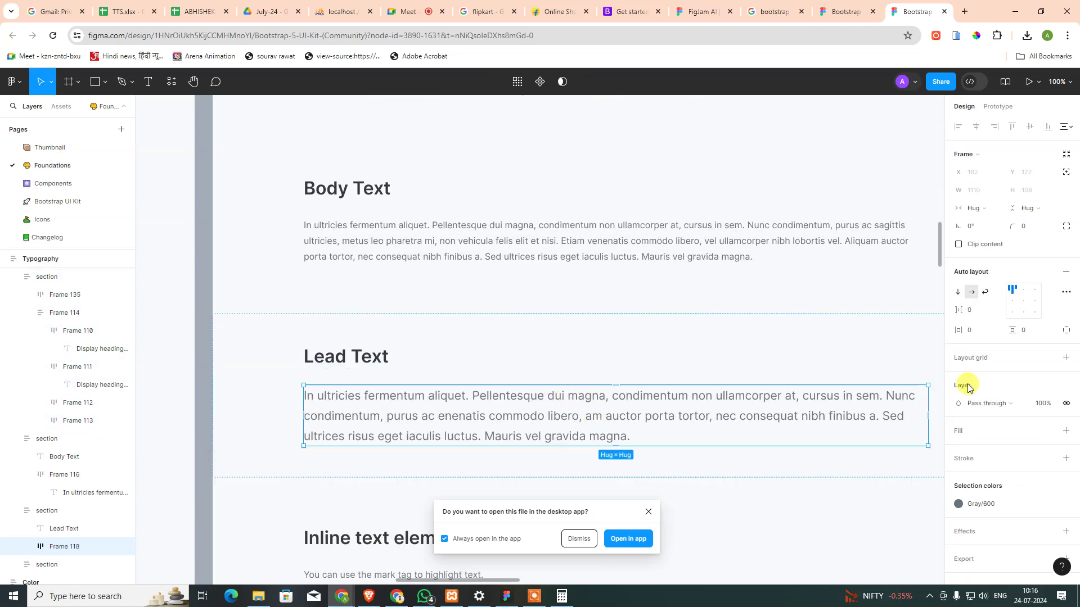
pyautogui.click(756, 401)
pyautogui.click(989, 284)
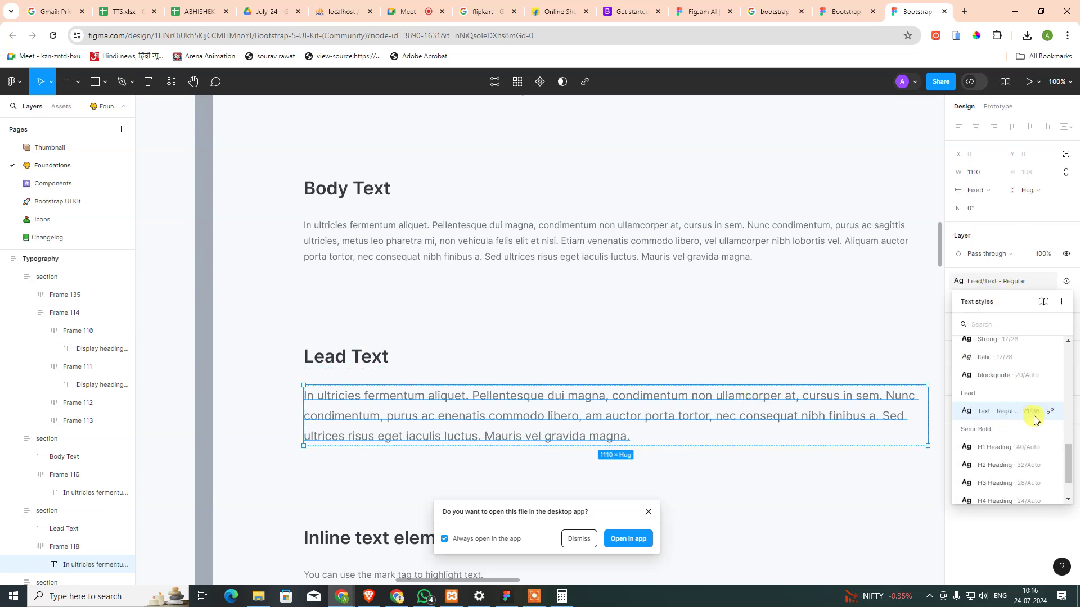
pyautogui.click(807, 498)
pyautogui.scroll(-2, 808, 492)
# - Bring the Shadow frame into view and select the Regular and Small shadow boxes
pyautogui.scroll(-1, 815, 495)
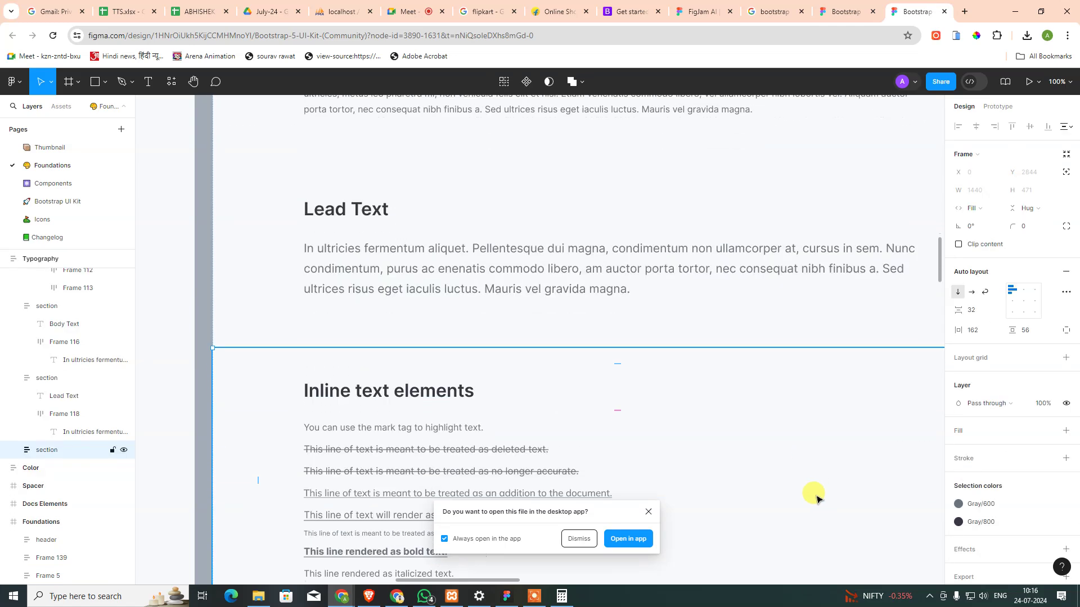
pyautogui.scroll(-3, 563, 478)
pyautogui.scroll(-3, 360, 450)
pyautogui.scroll(2, 381, 460)
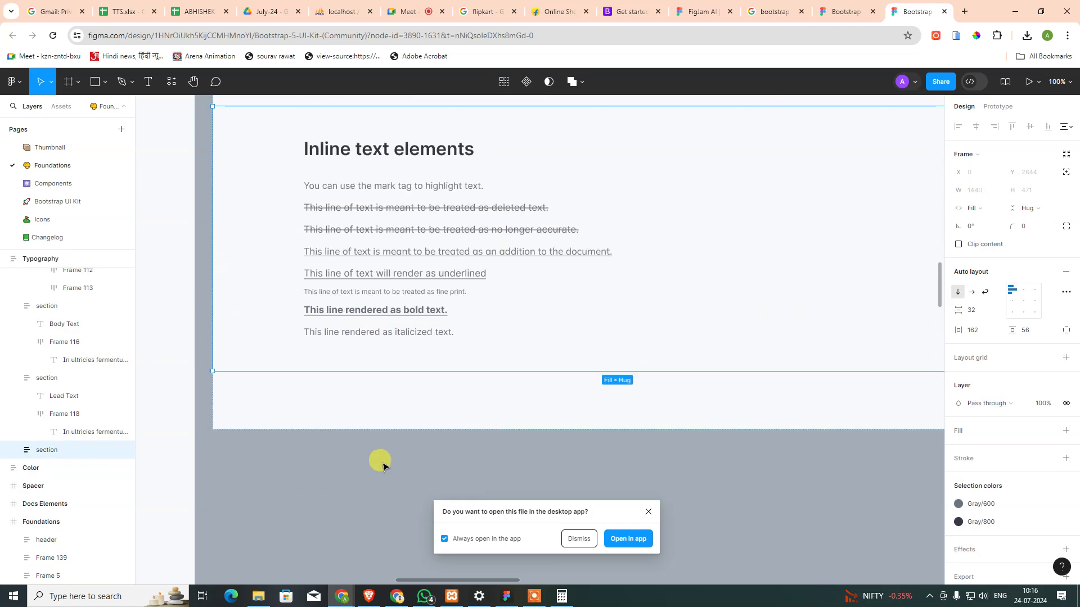
pyautogui.scroll(3, 379, 460)
pyautogui.scroll(2, 379, 457)
pyautogui.scroll(1, 475, 430)
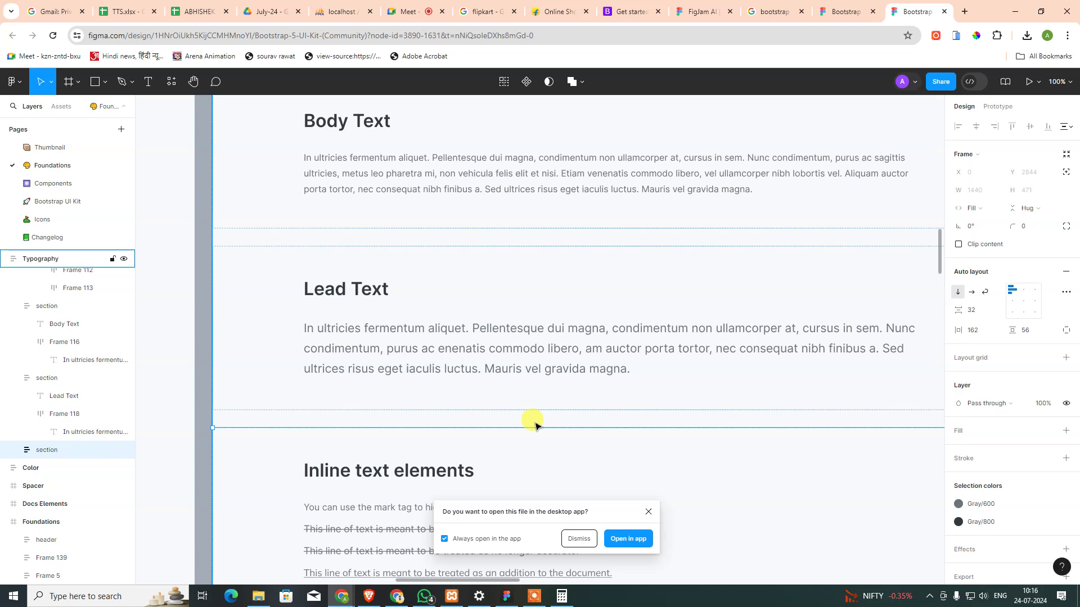
pyautogui.scroll(-3, 535, 426)
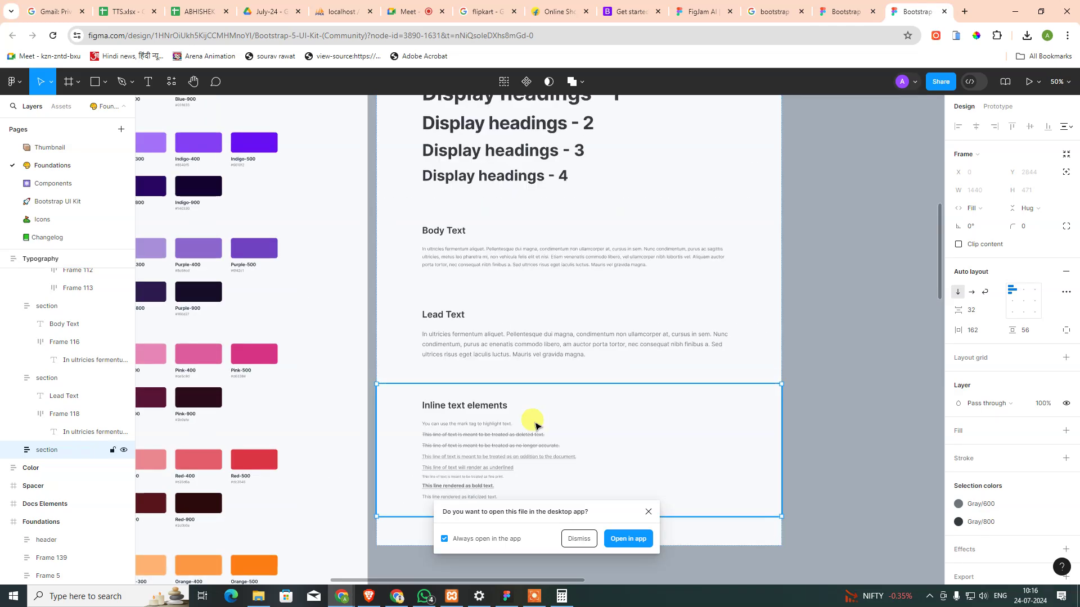
pyautogui.scroll(-3, 535, 426)
pyautogui.scroll(5, 682, 450)
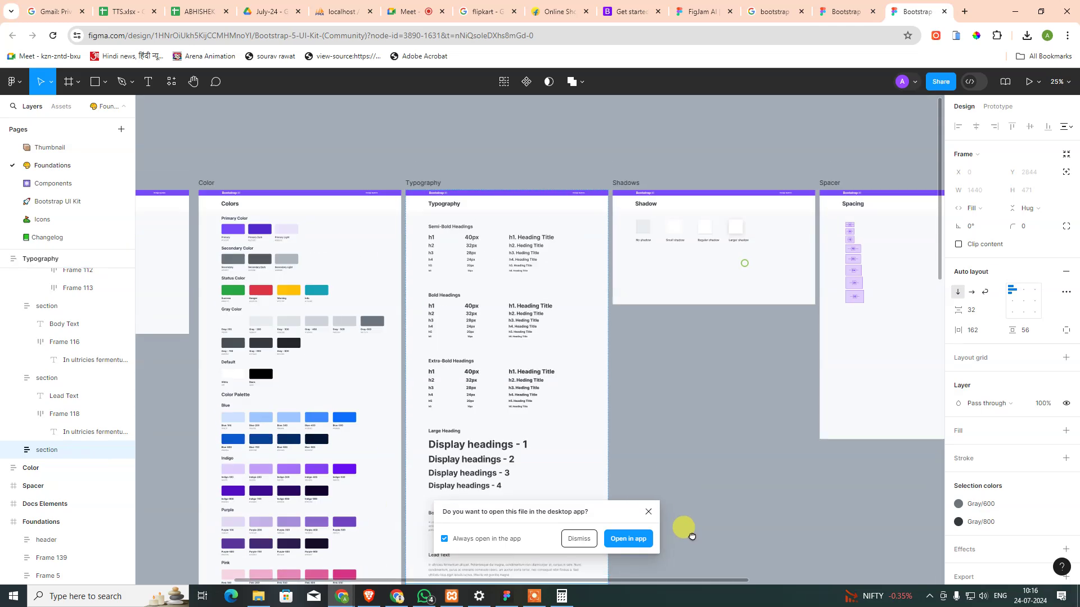
pyautogui.scroll(1, 691, 394)
pyautogui.scroll(3, 697, 272)
pyautogui.scroll(3, 696, 272)
pyautogui.moveTo(694, 354); pyautogui.dragTo(543, 415)
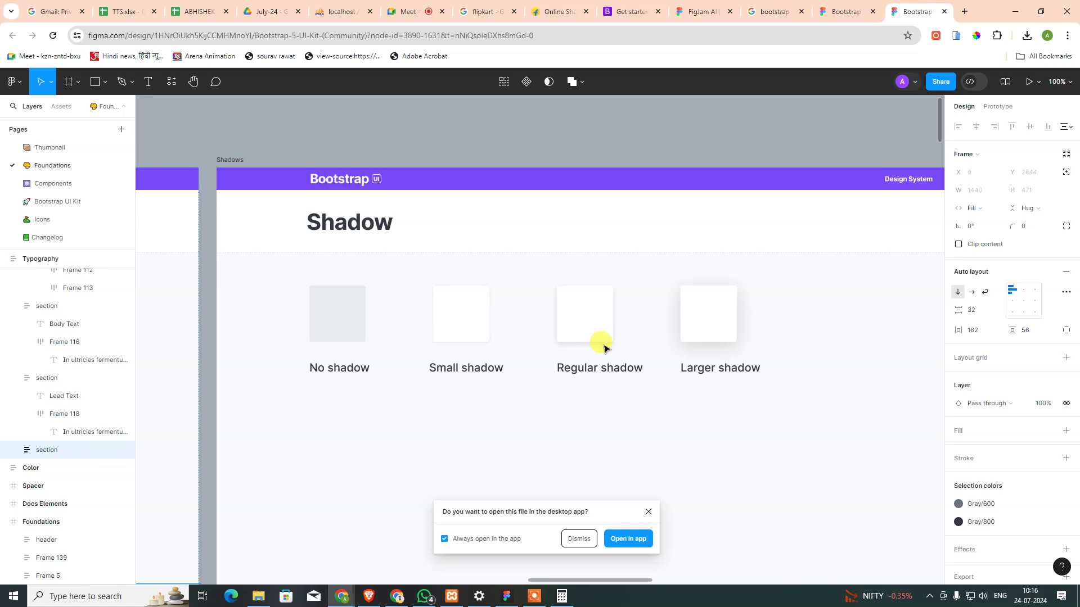
pyautogui.click(577, 327)
pyautogui.click(562, 402)
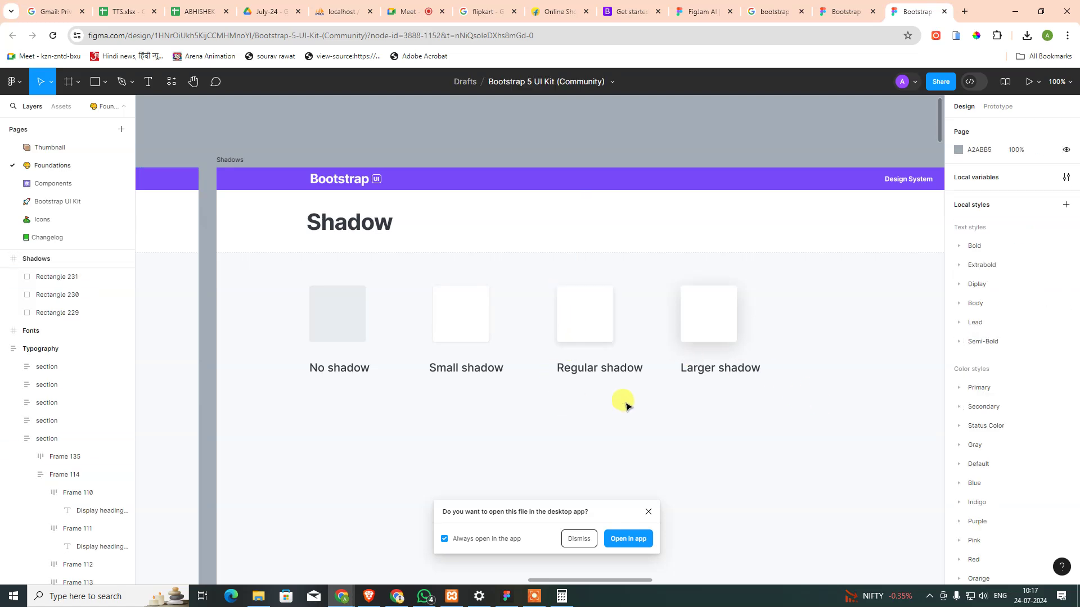
# - View the Small shadow effect style's drop-shadow values
pyautogui.doubleClick(465, 333)
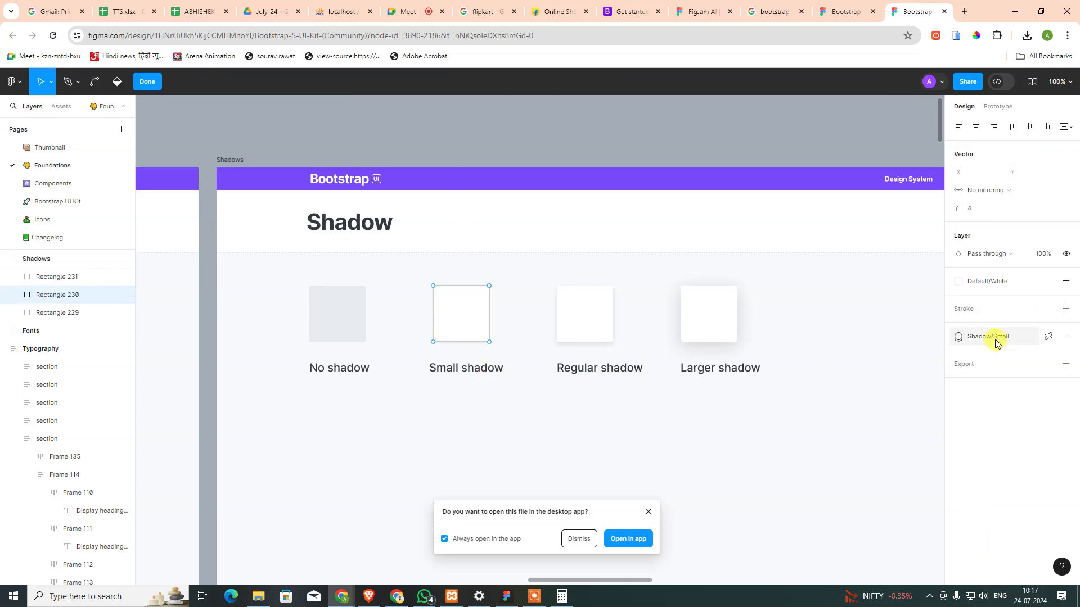
pyautogui.click(985, 339)
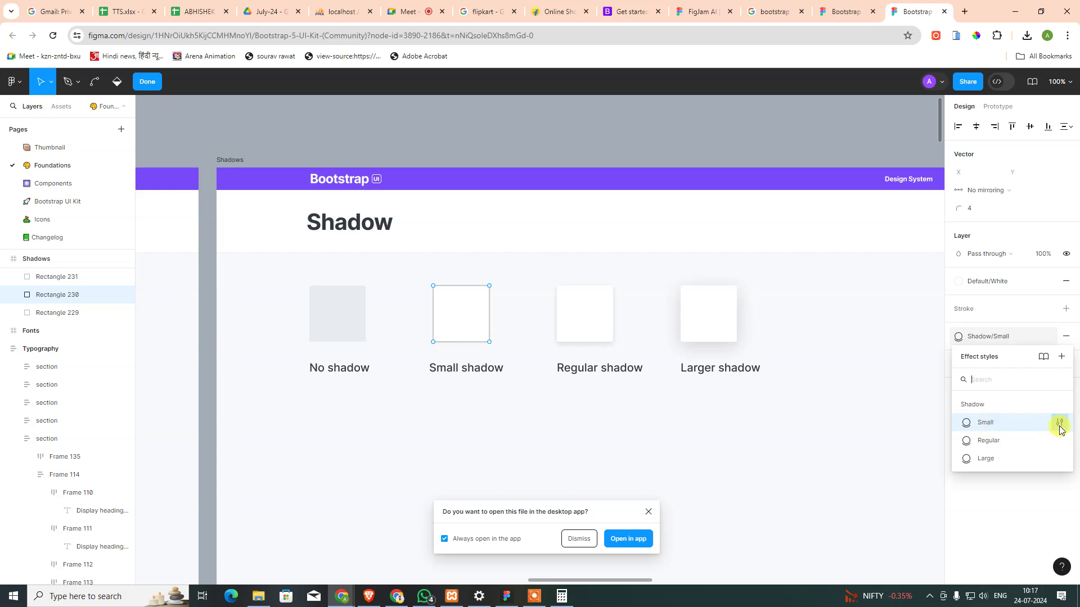
pyautogui.click(1060, 423)
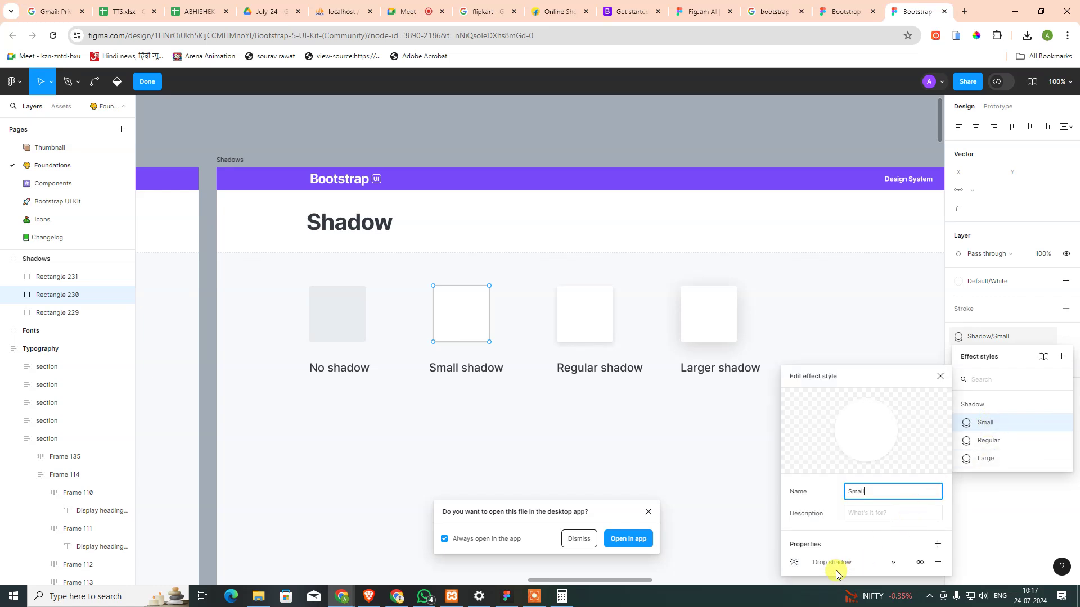
pyautogui.click(791, 564)
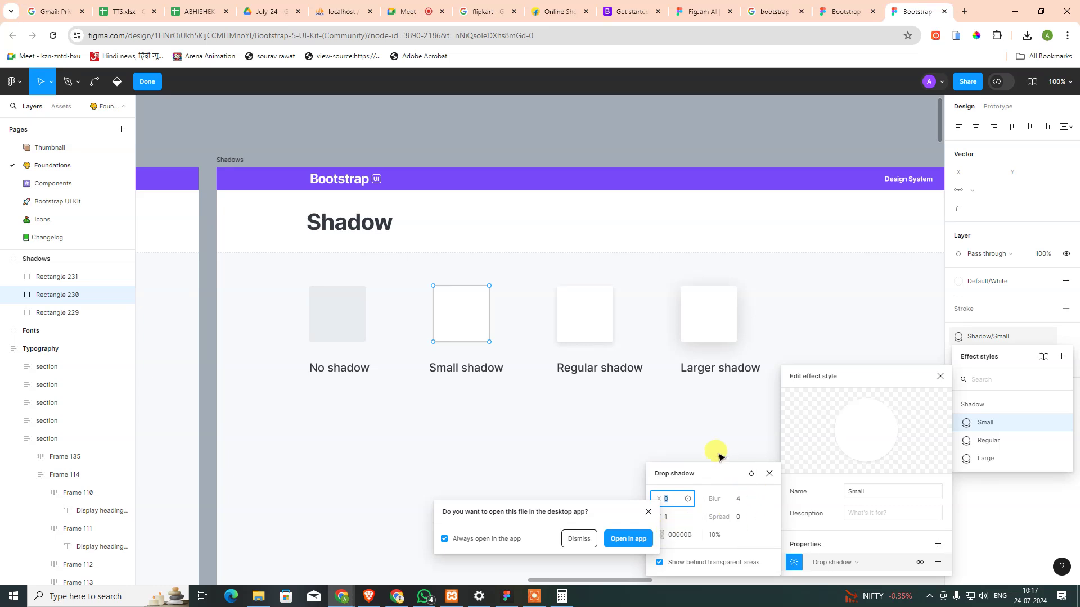
pyautogui.click(587, 318)
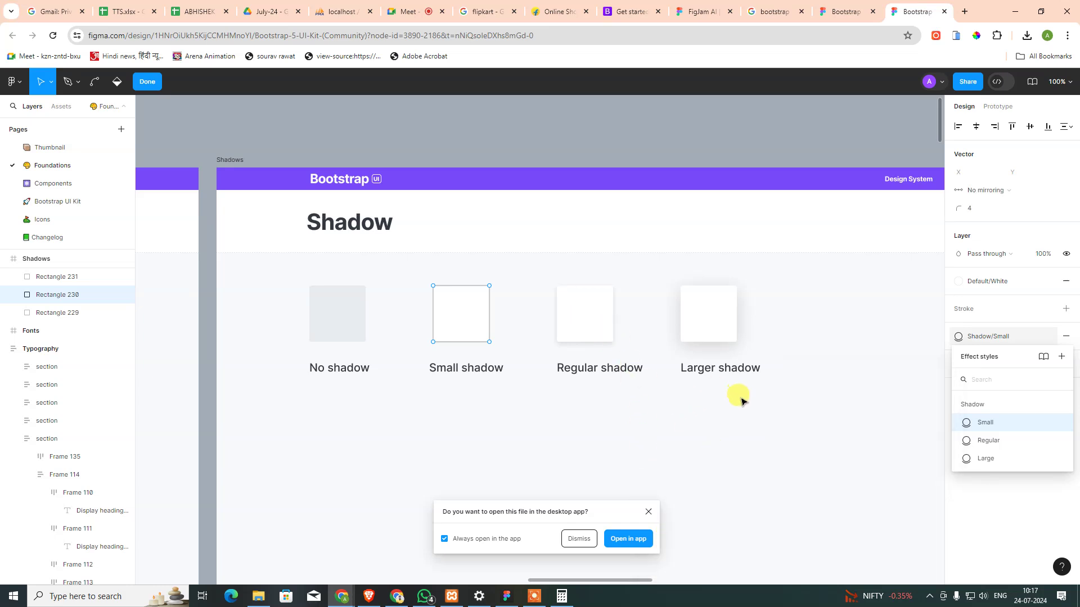
pyautogui.press('Escape')
# - View the Regular shadow style's drop shadow: Y 4, blur 10, 12%
pyautogui.click(585, 319)
pyautogui.moveTo(1013, 495)
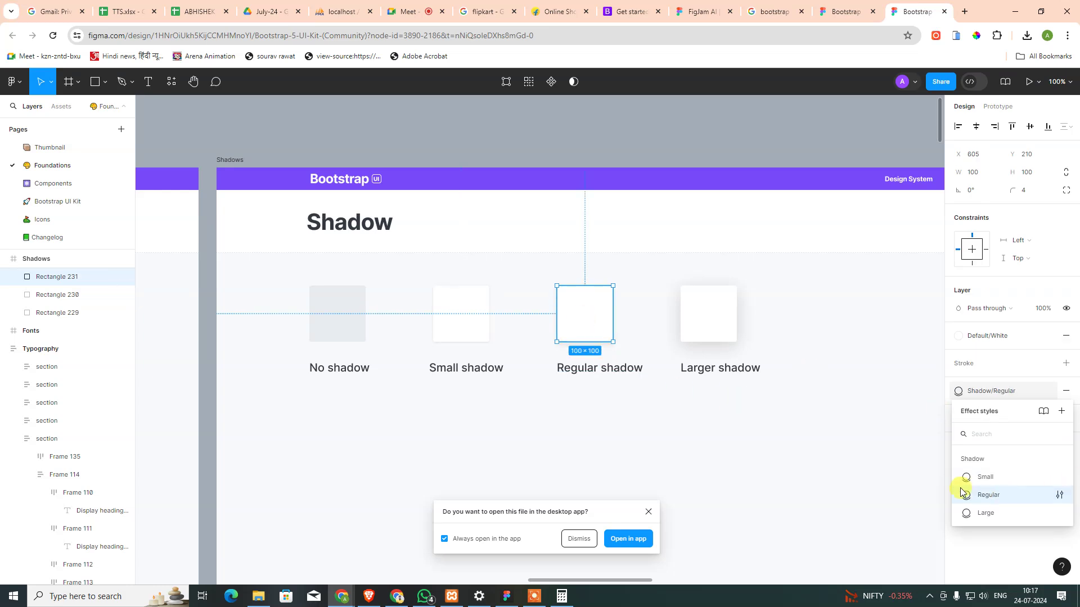
pyautogui.click(1061, 496)
pyautogui.click(795, 562)
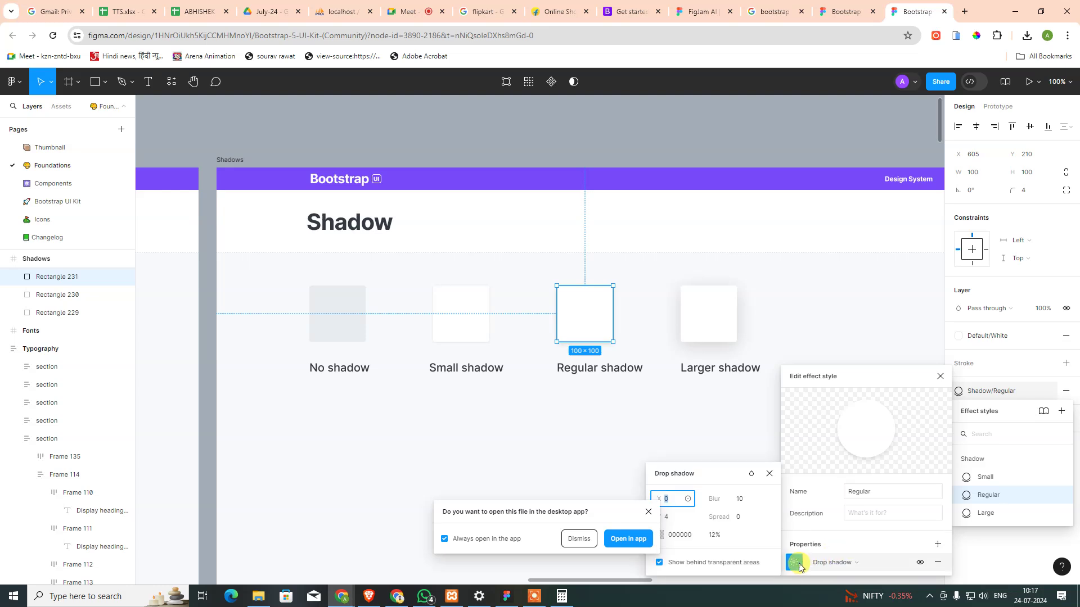
pyautogui.click(769, 473)
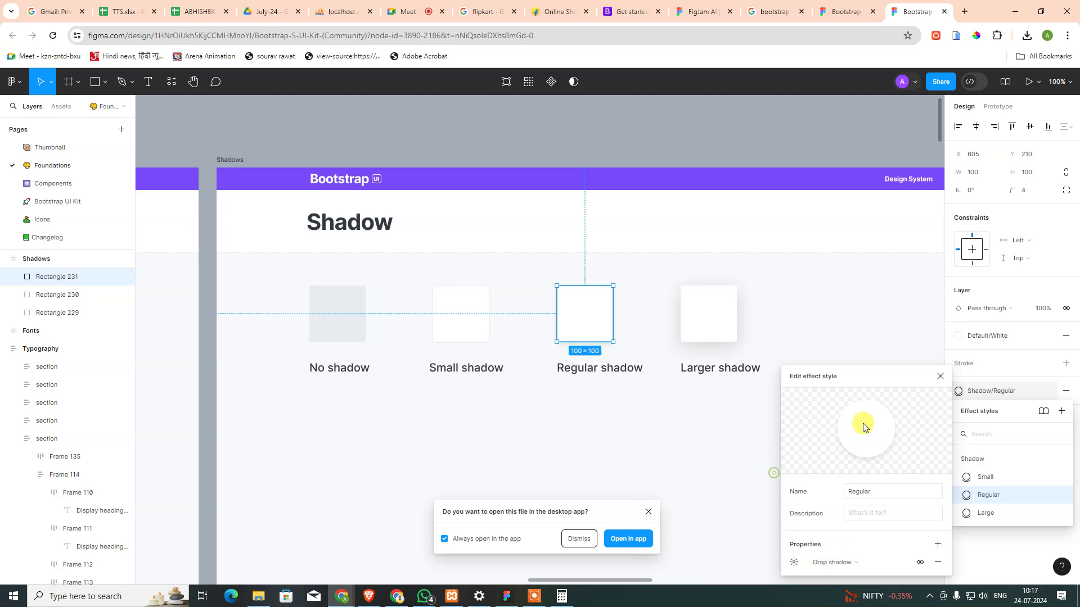
pyautogui.click(940, 376)
pyautogui.click(799, 472)
# - View the Large shadow style's drop shadow (Y 8, blur 35, 16%), then deselect
pyautogui.click(695, 303)
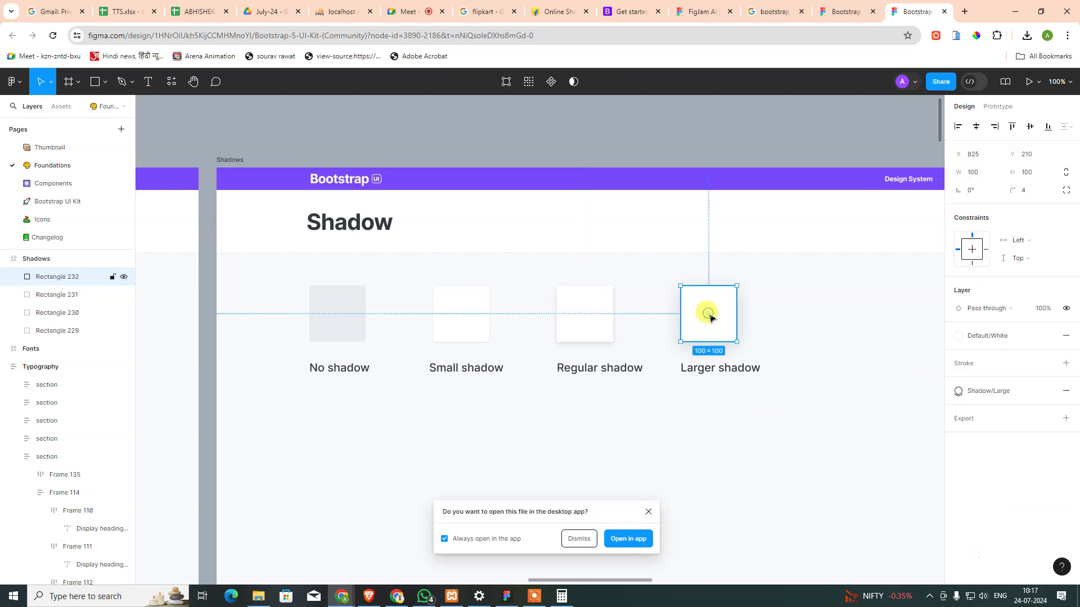
pyautogui.click(961, 391)
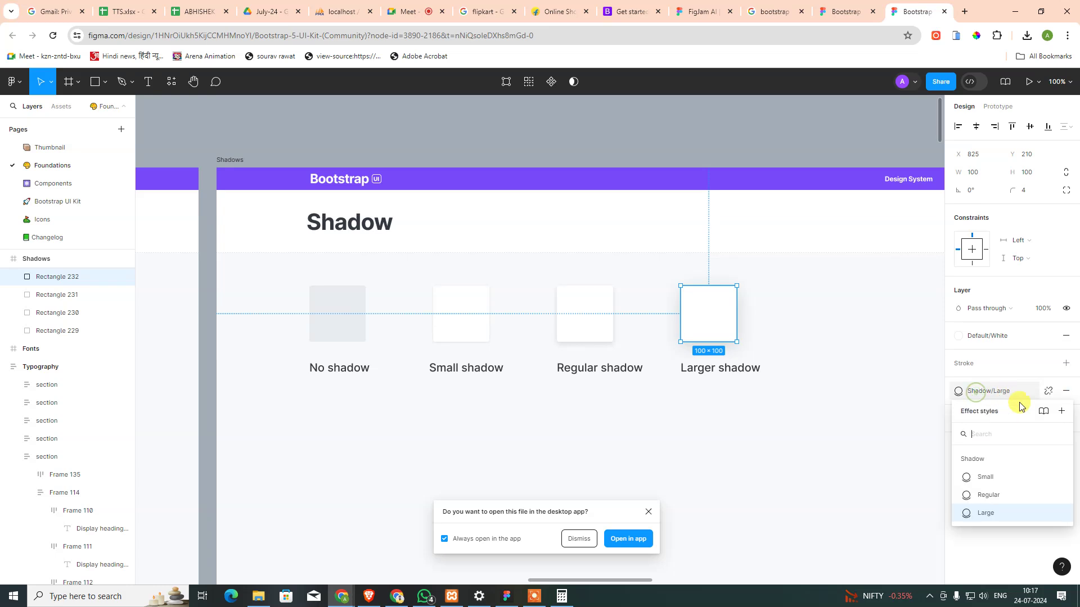
pyautogui.click(1057, 517)
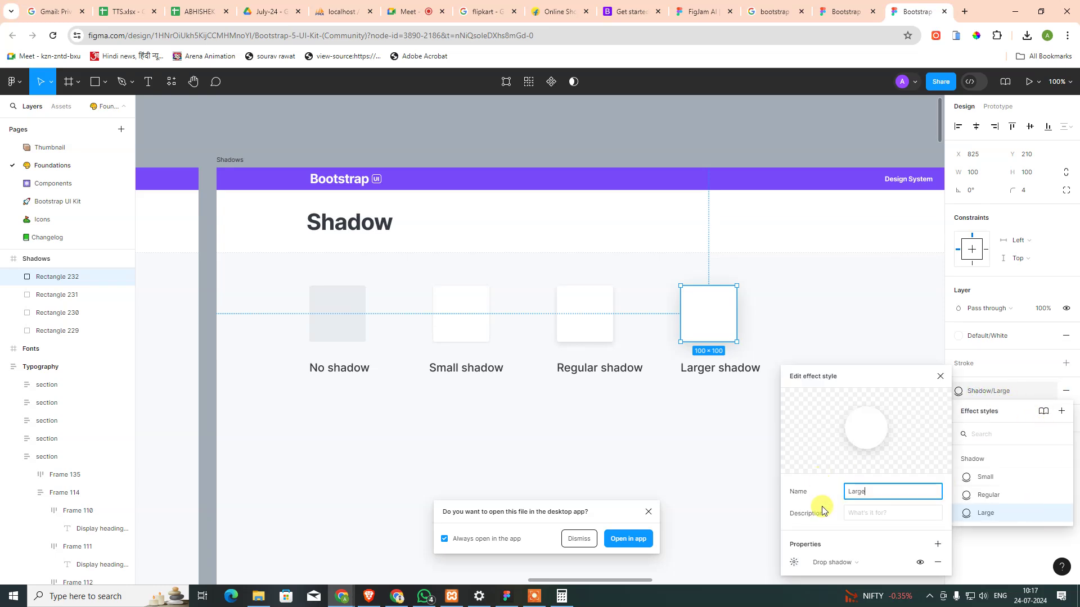
pyautogui.click(795, 562)
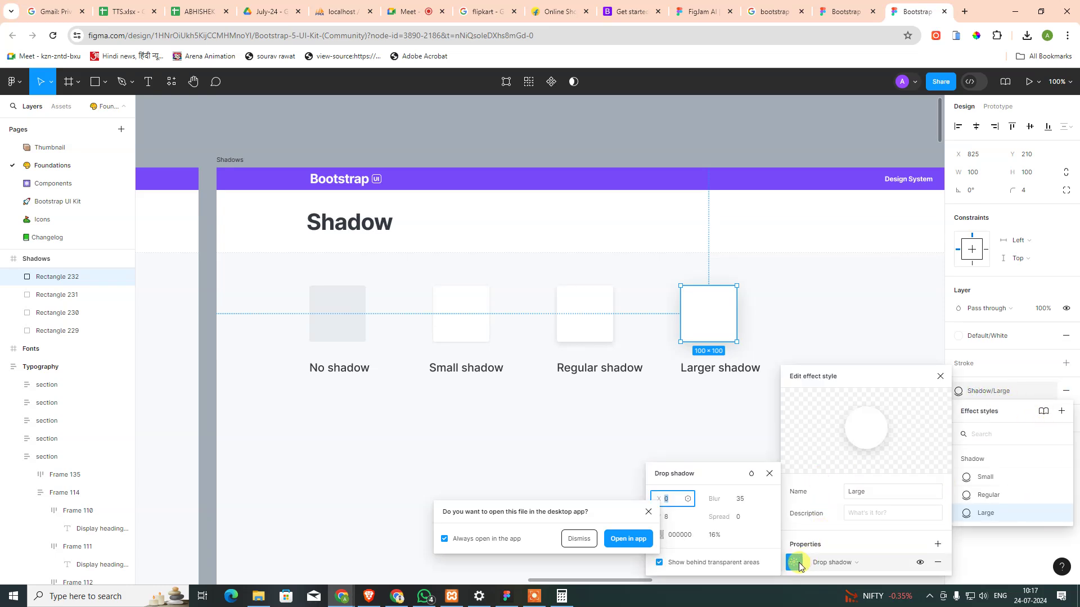
pyautogui.click(756, 426)
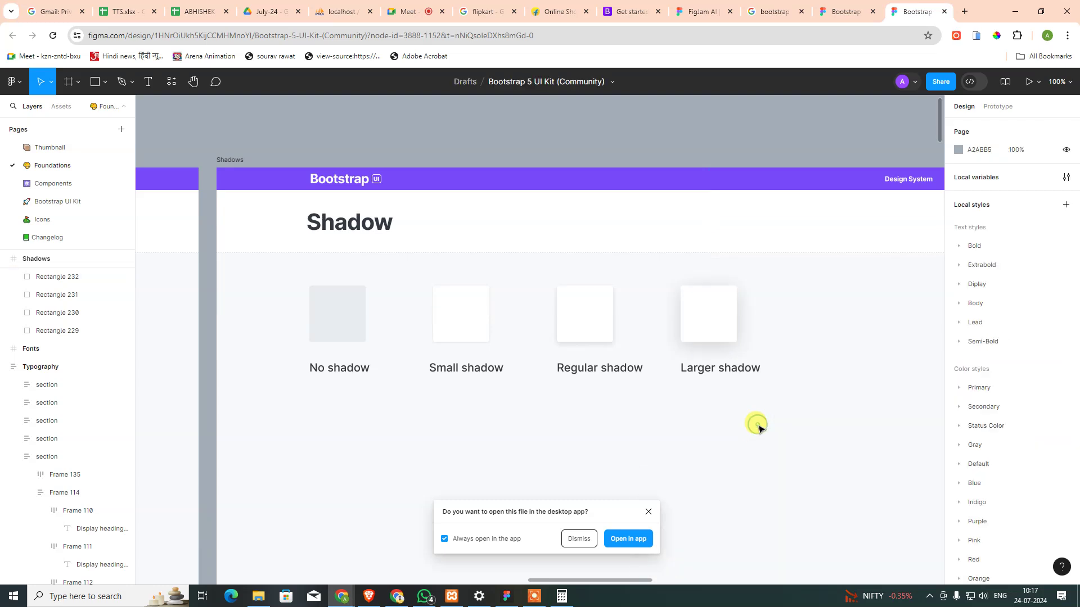
# - Zoom into the Spacing frame to view the 4–32 spacing boxes
pyautogui.press('-')
pyautogui.press('-')
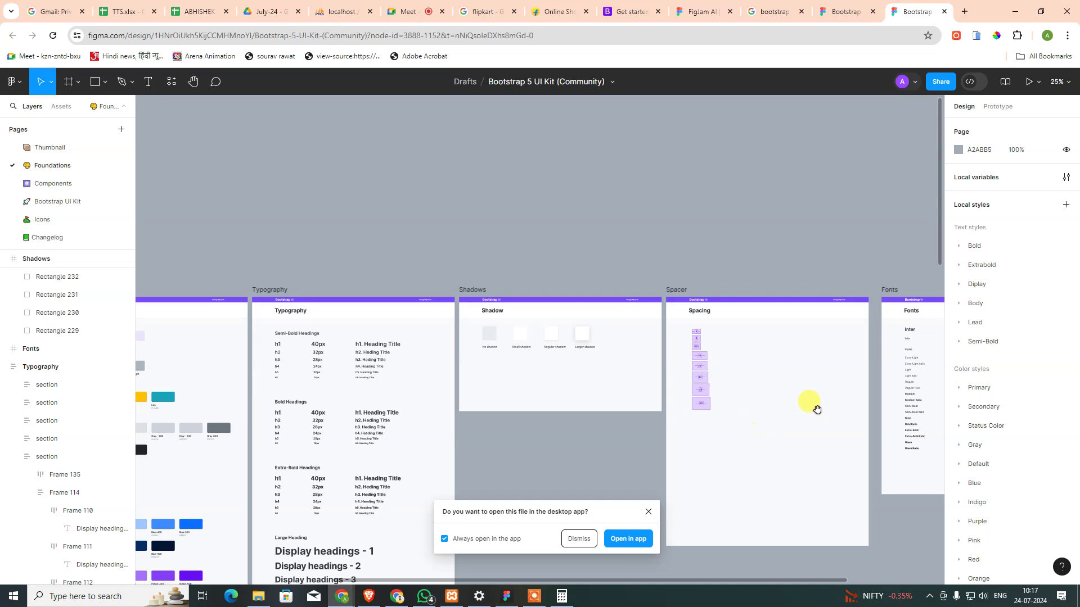
pyautogui.moveTo(810, 408); pyautogui.dragTo(675, 419)
pyautogui.hotkey('shift', '0')
pyautogui.moveTo(579, 381); pyautogui.dragTo(715, 328)
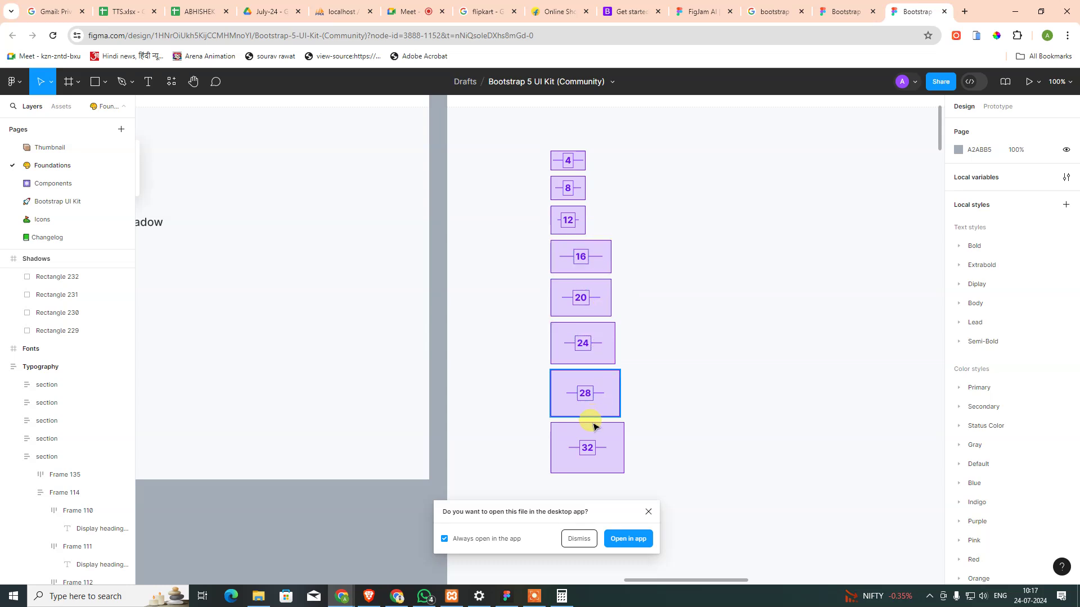
pyautogui.click(695, 420)
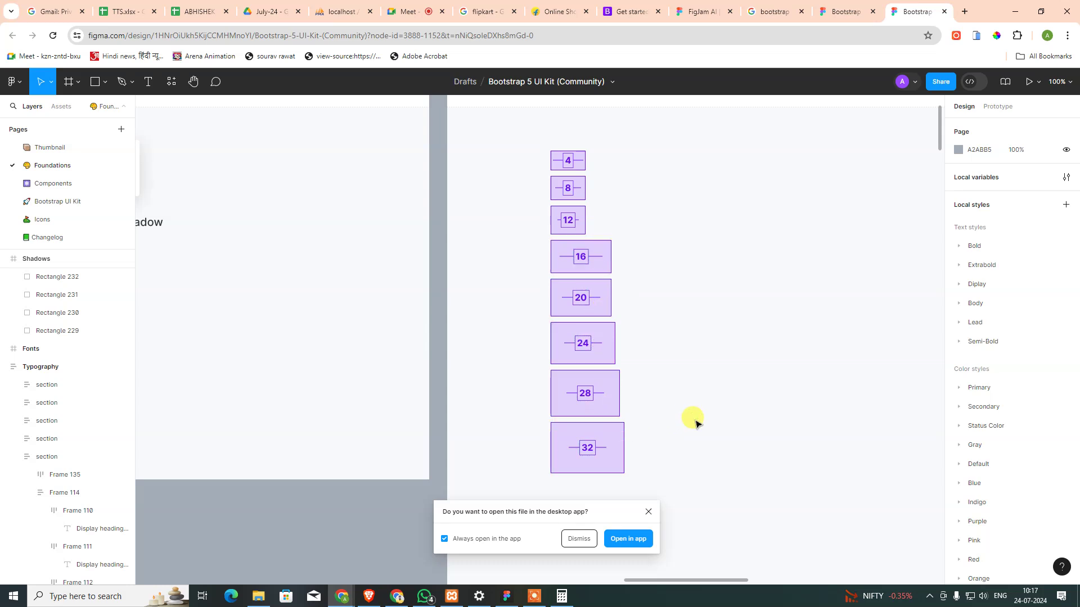
# - Browse the Fonts frame's Inter weights from Extra-Light 200 to Black Italic 900i
pyautogui.hotkey('ctrl', '-')
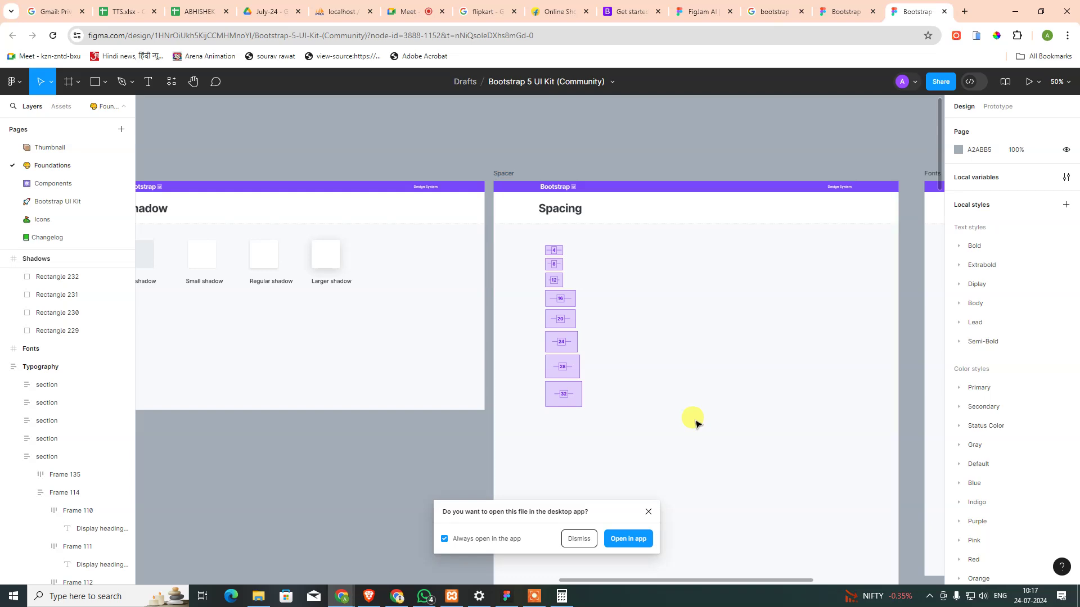
pyautogui.hscroll(5, 562, 388)
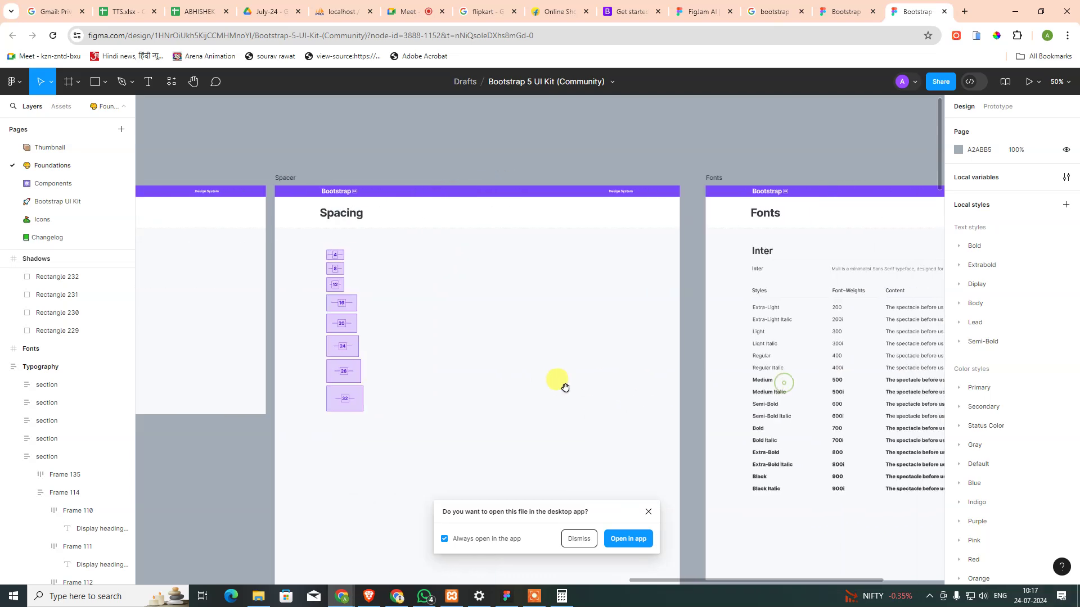
pyautogui.moveTo(719, 373); pyautogui.dragTo(449, 331)
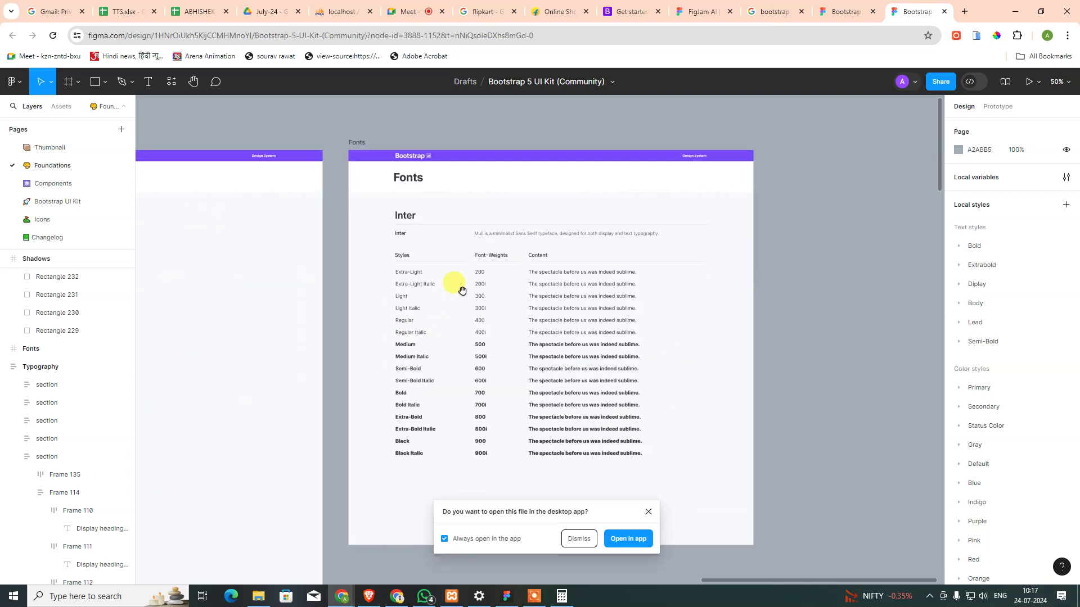
pyautogui.scroll(5, 450, 284)
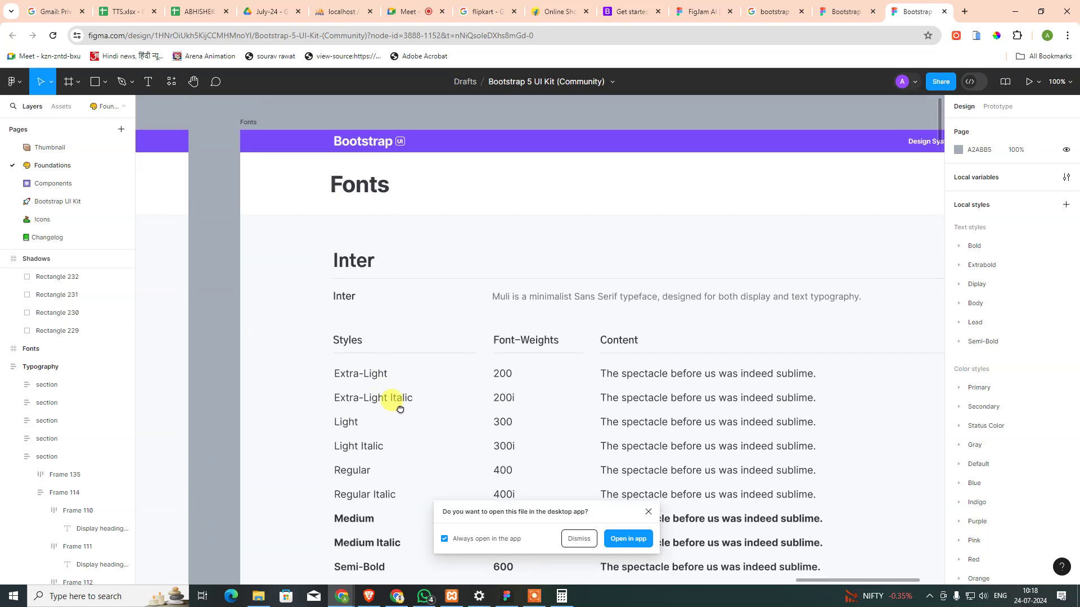
pyautogui.moveTo(404, 335); pyautogui.dragTo(394, 387)
pyautogui.scroll(-3, 410, 285)
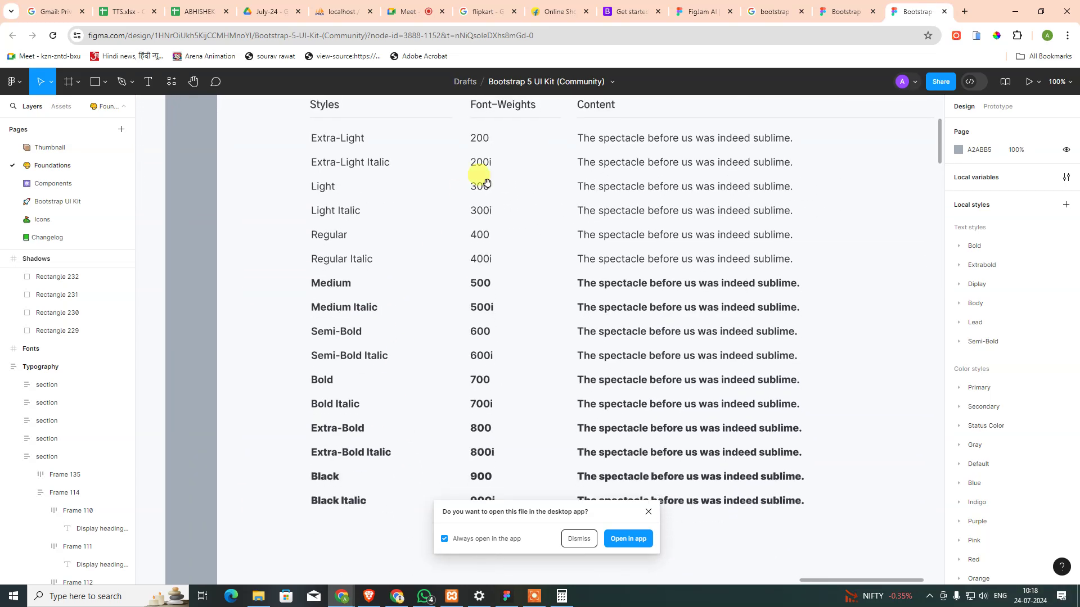
pyautogui.scroll(1, 490, 309)
pyautogui.scroll(-2, 461, 276)
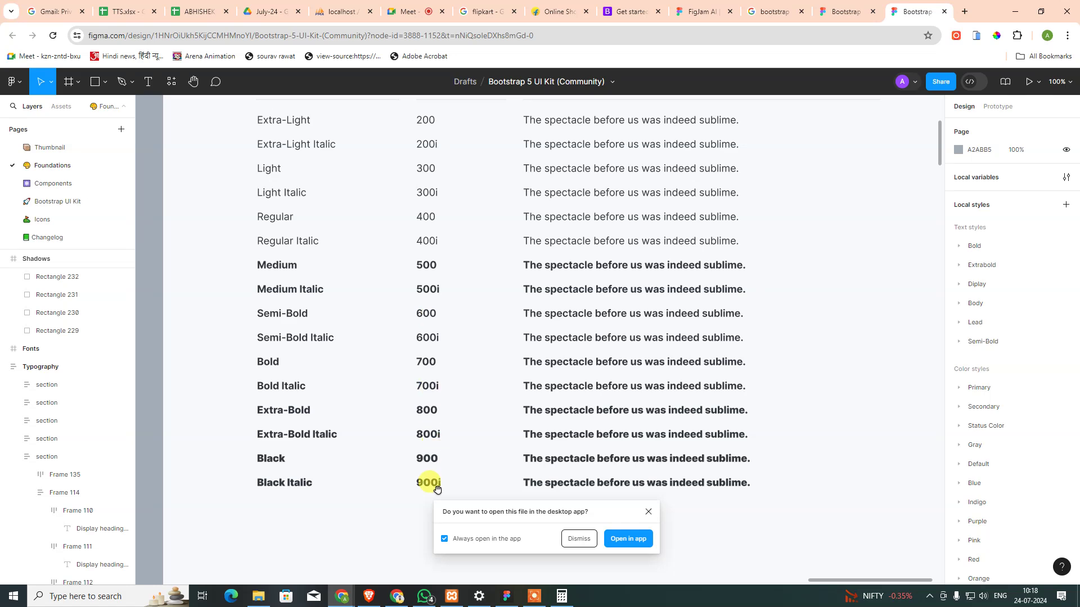
pyautogui.scroll(2, 427, 293)
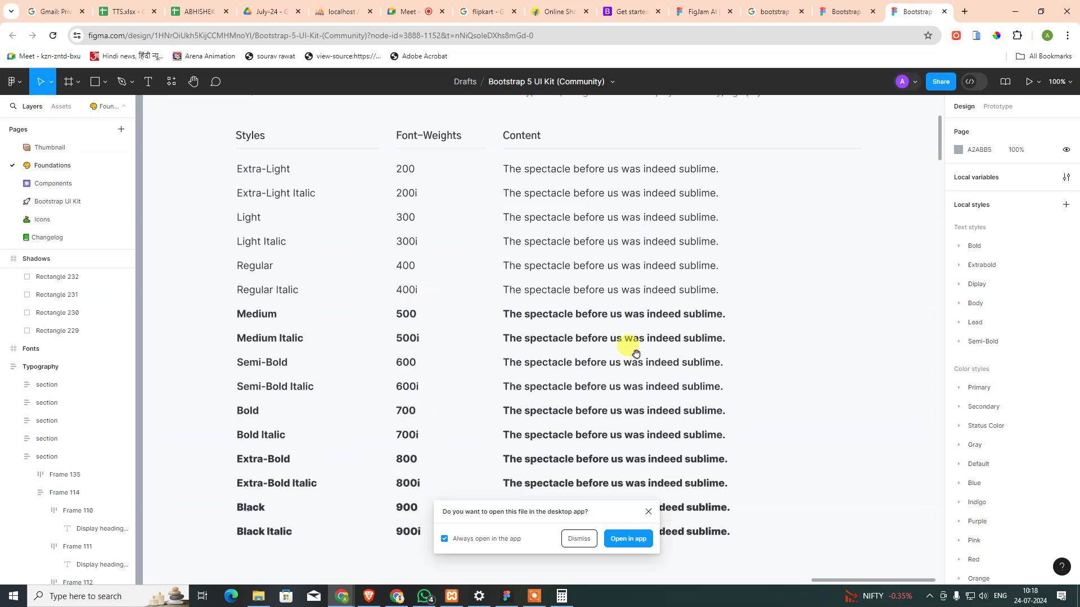
pyautogui.moveTo(687, 350); pyautogui.dragTo(550, 316)
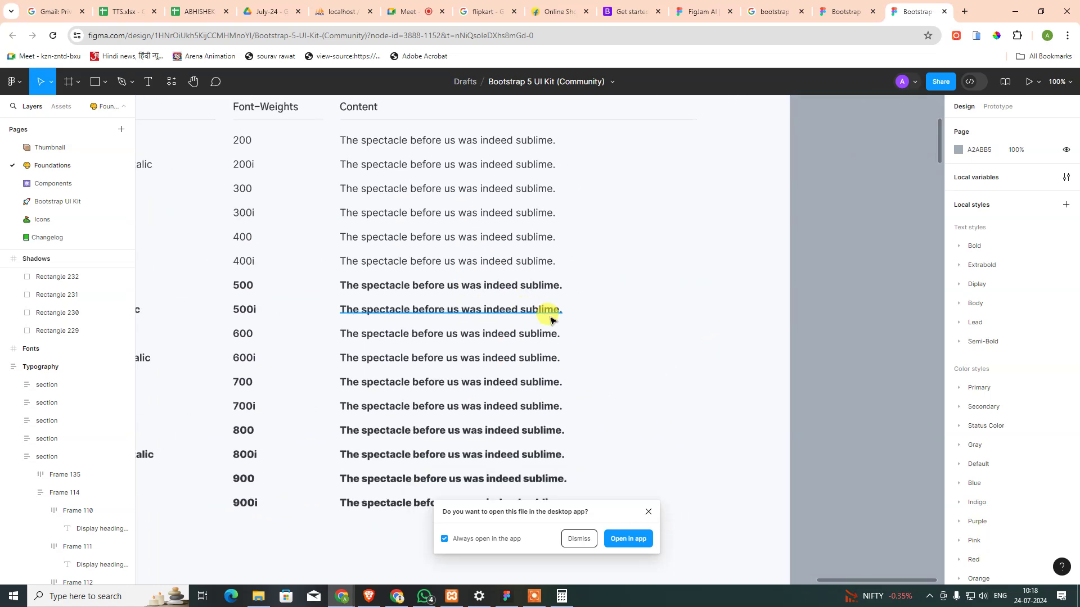
pyautogui.scroll(-3, 551, 320)
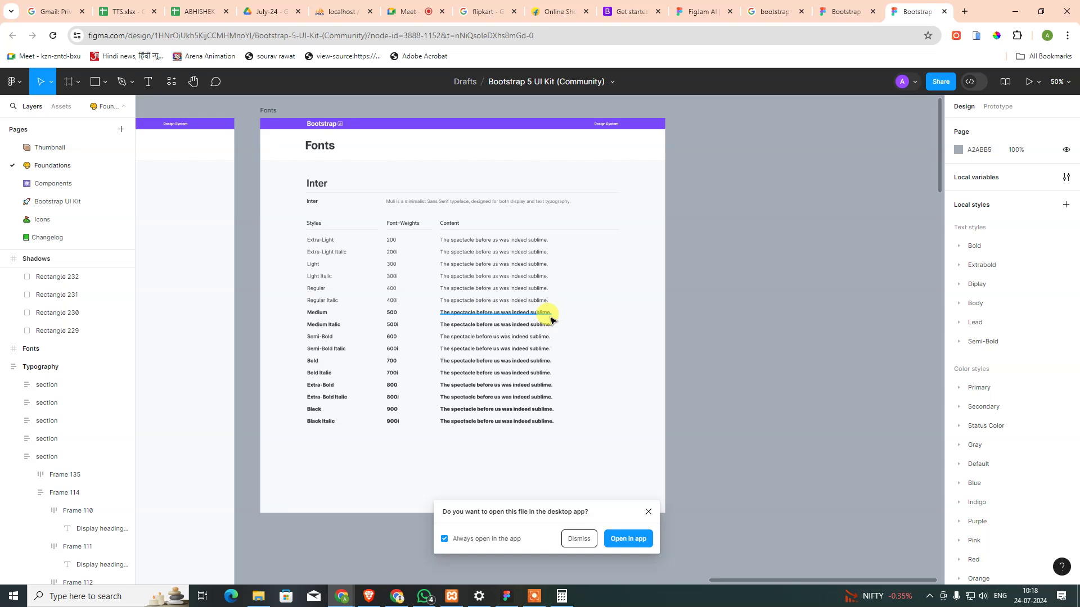
# - Go to the Components page and zoom in on the Buttons and Badges frames
pyautogui.click(67, 183)
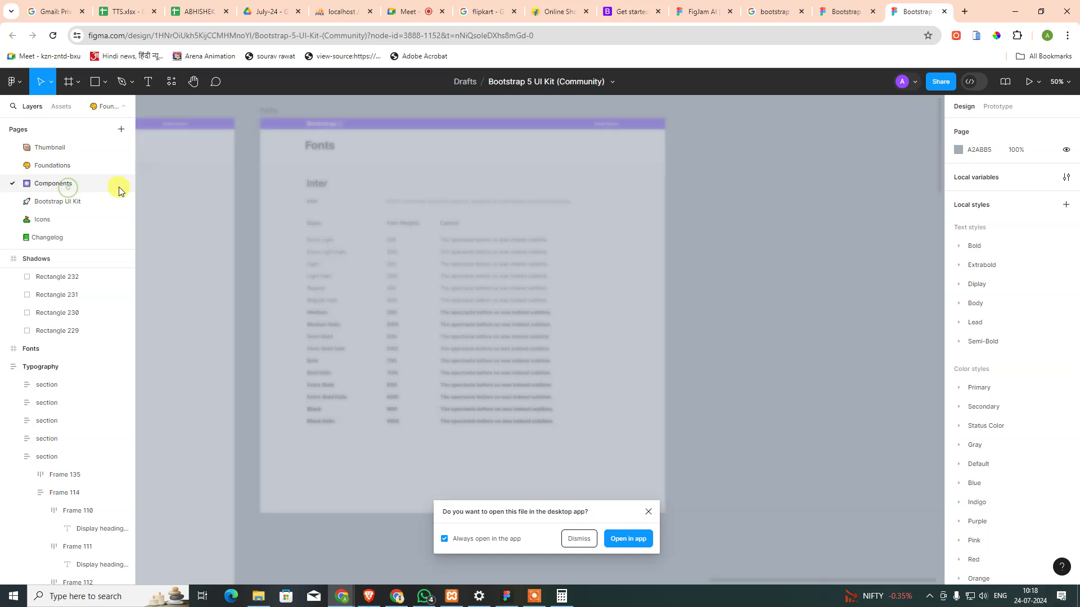
pyautogui.moveTo(328, 212); pyautogui.dragTo(642, 219)
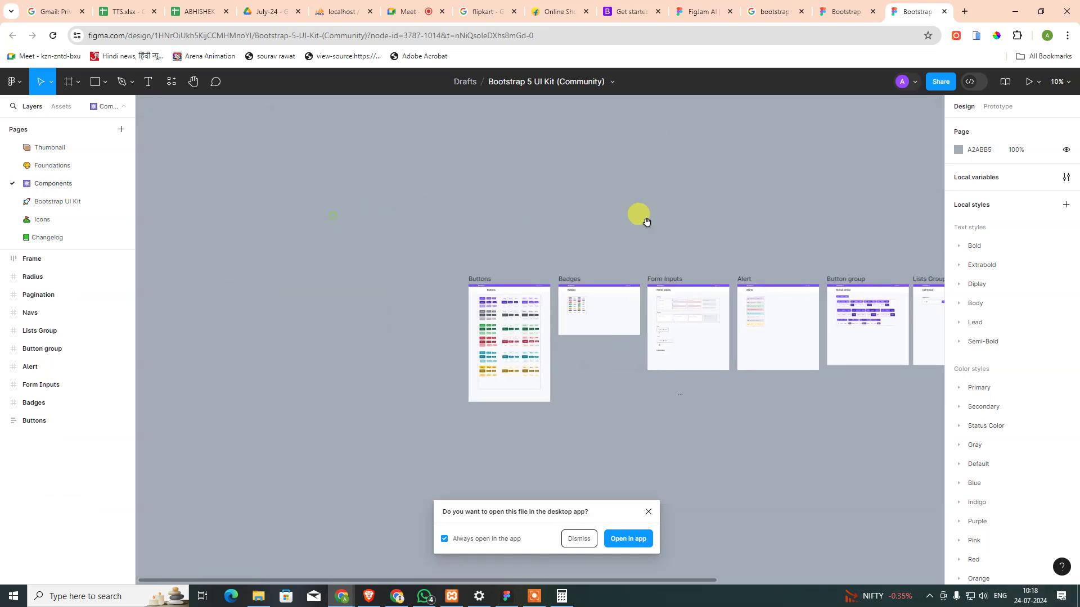
pyautogui.scroll(5, 492, 289)
pyautogui.scroll(3, 502, 298)
pyautogui.moveTo(498, 392)
pyautogui.mouseDown()
pyautogui.moveTo(396, 371)
pyautogui.moveTo(579, 350)
pyautogui.mouseUp()
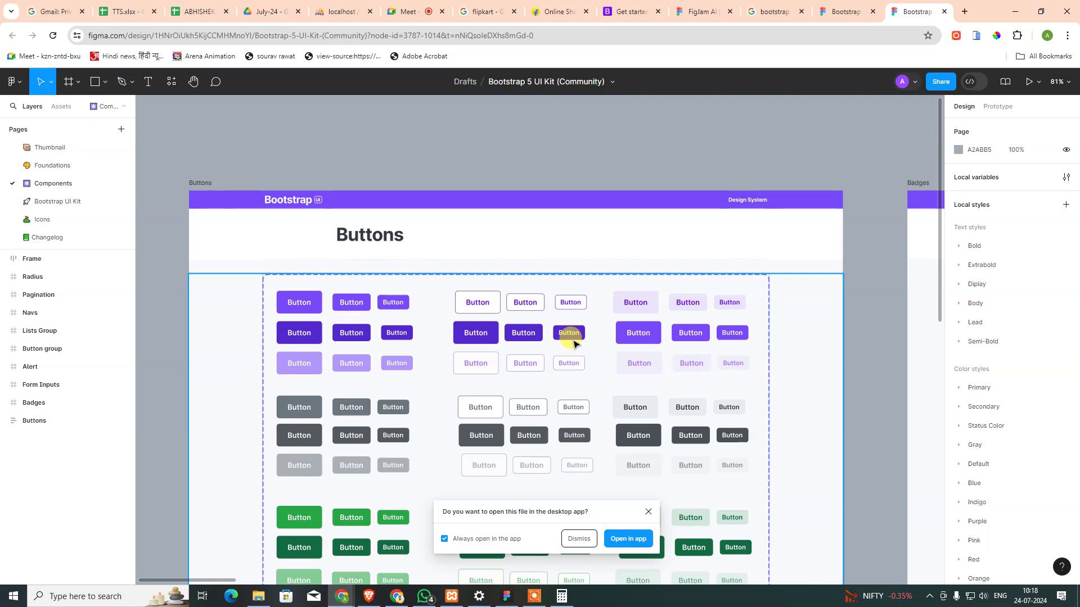
# - Scroll across the Forms Inputs, Alerts, Button Group, List Group, Navs and Pagination frames
pyautogui.scroll(-5, 574, 379)
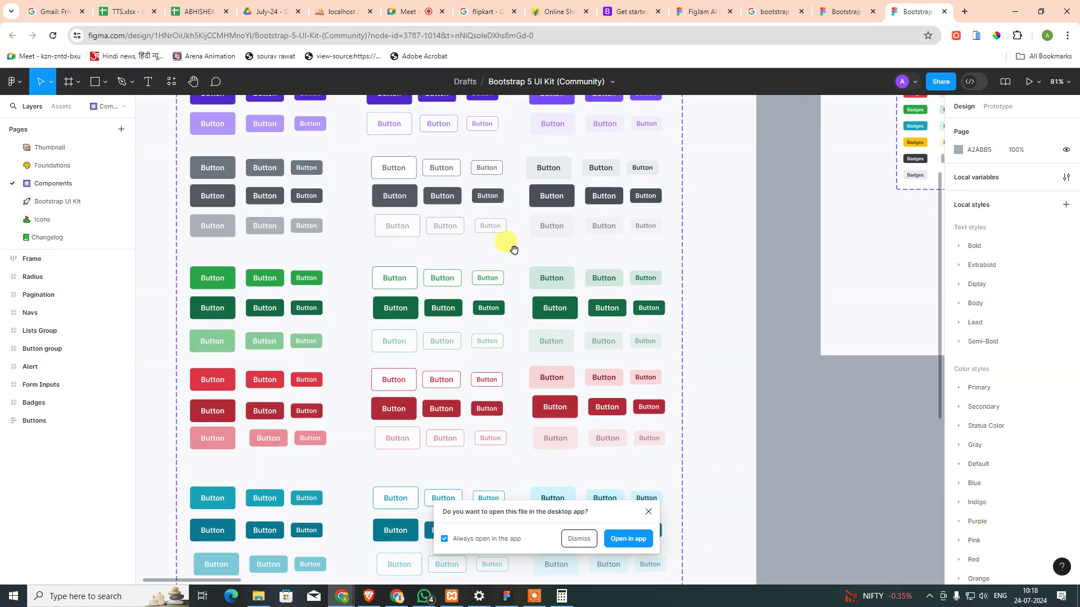
pyautogui.hscroll(5, 502, 273)
pyautogui.hscroll(5, 315, 501)
pyautogui.scroll(2, 315, 501)
pyautogui.scroll(2, 591, 398)
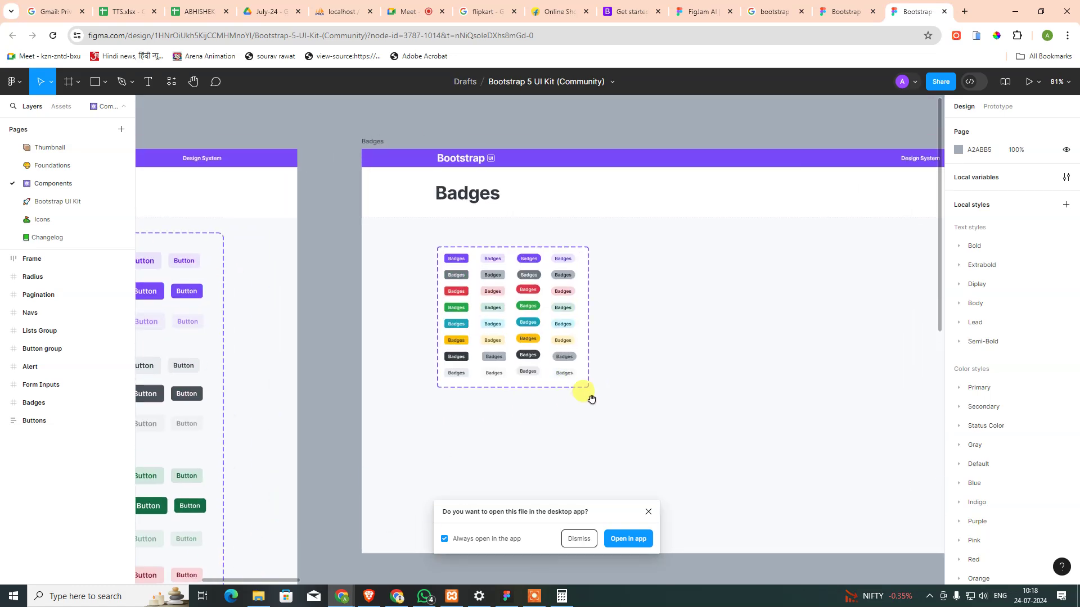
pyautogui.scroll(-10, 759, 299)
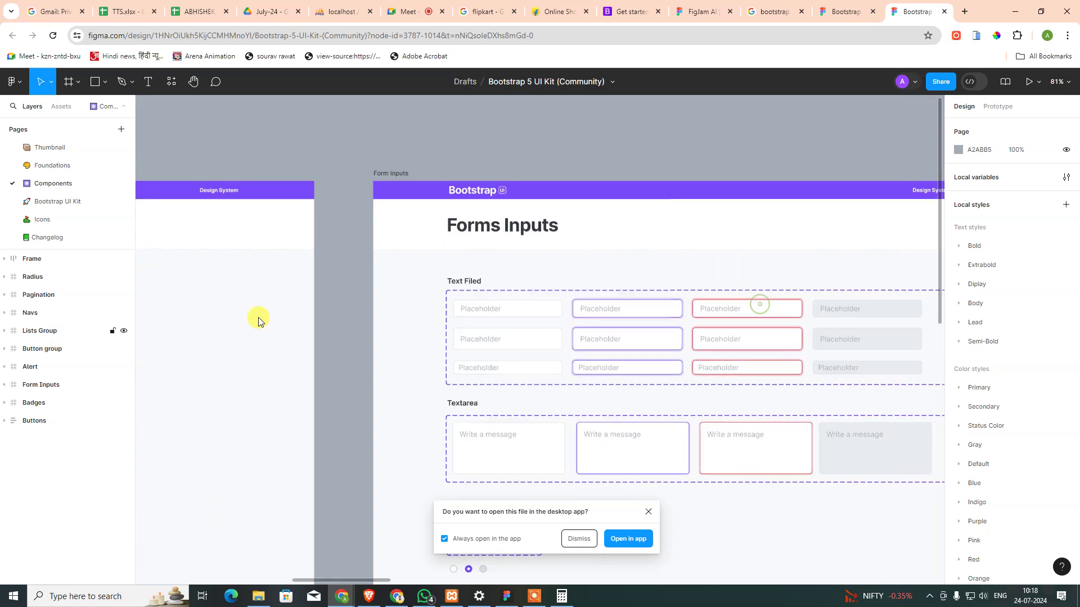
pyautogui.hscroll(3, 548, 260)
pyautogui.hscroll(4, 410, 337)
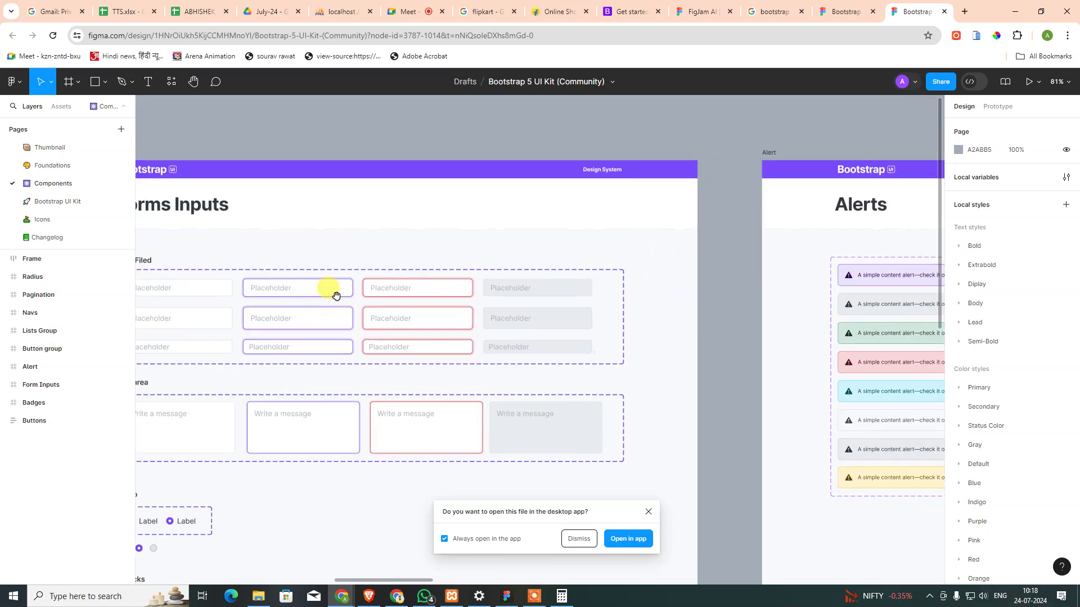
pyautogui.hscroll(-4, 254, 388)
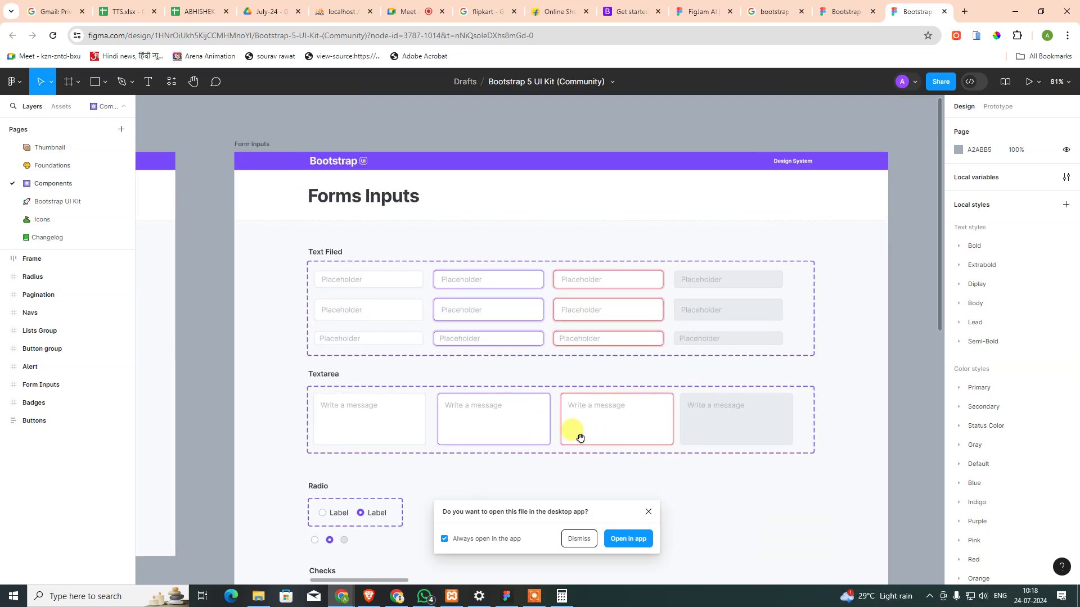
pyautogui.scroll(-3, 618, 483)
pyautogui.hscroll(5, 748, 344)
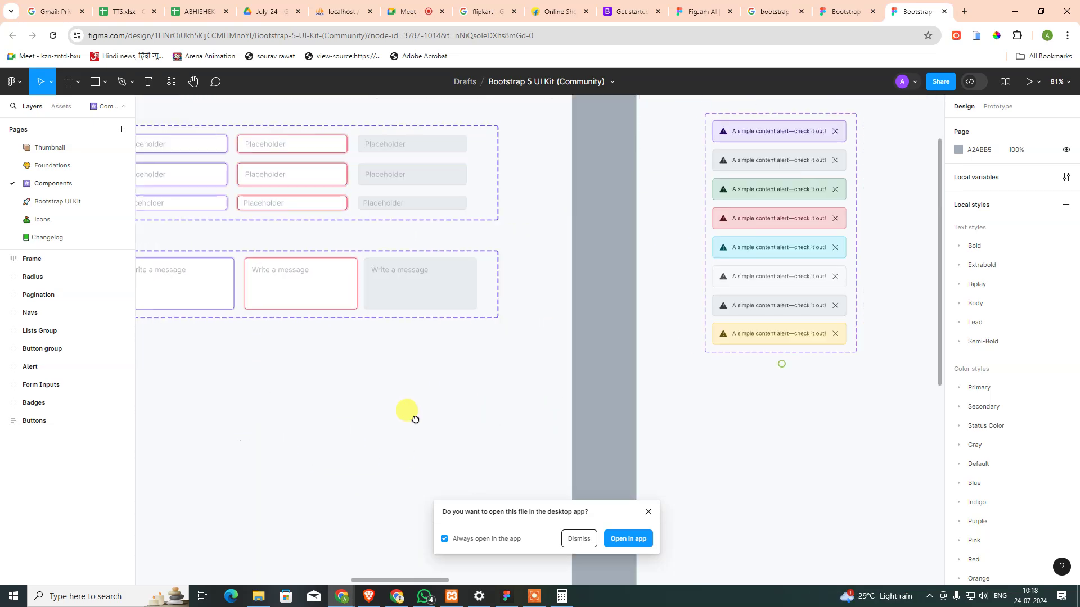
pyautogui.scroll(2, 415, 417)
pyautogui.hscroll(2, 762, 555)
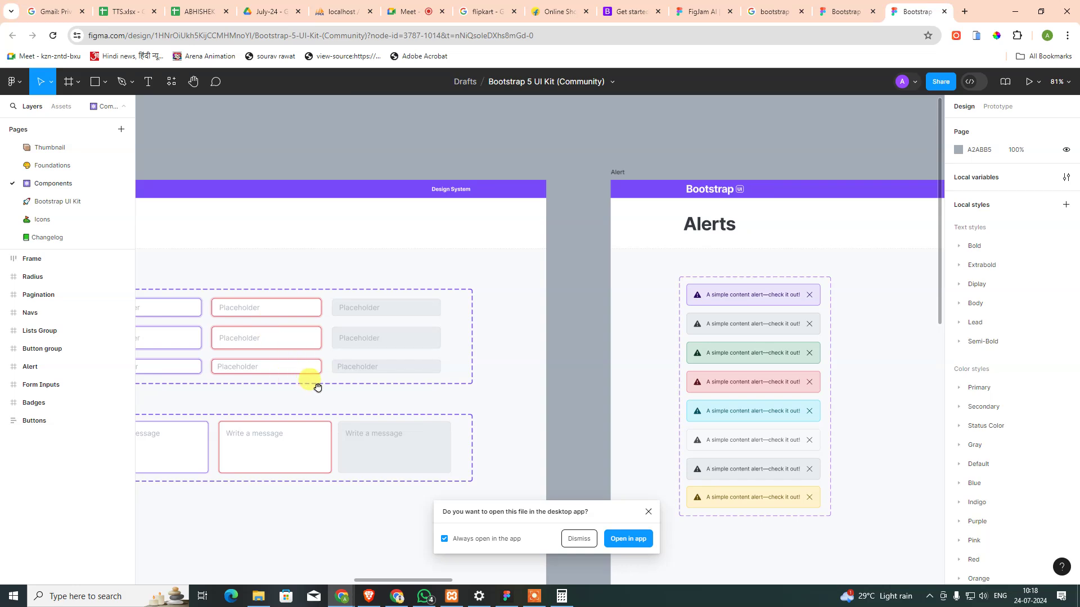
pyautogui.hscroll(2, 421, 342)
pyautogui.hscroll(4, 559, 308)
pyautogui.scroll(-1, 558, 308)
pyautogui.hscroll(3, 470, 301)
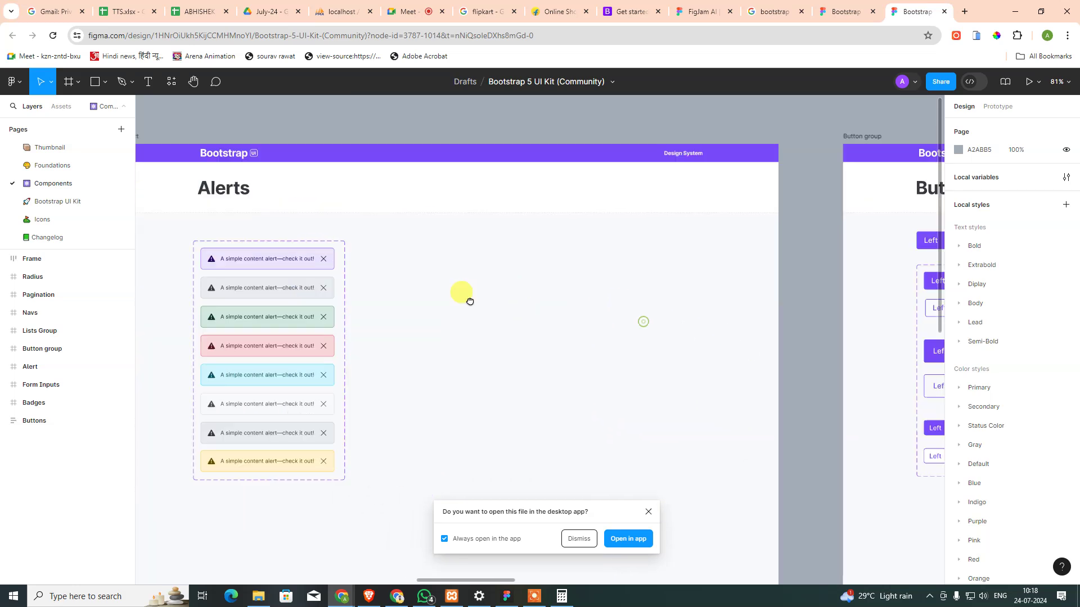
pyautogui.hscroll(2, 469, 301)
pyautogui.hscroll(7, 506, 383)
pyautogui.scroll(-1, 506, 382)
pyautogui.hscroll(1, 467, 326)
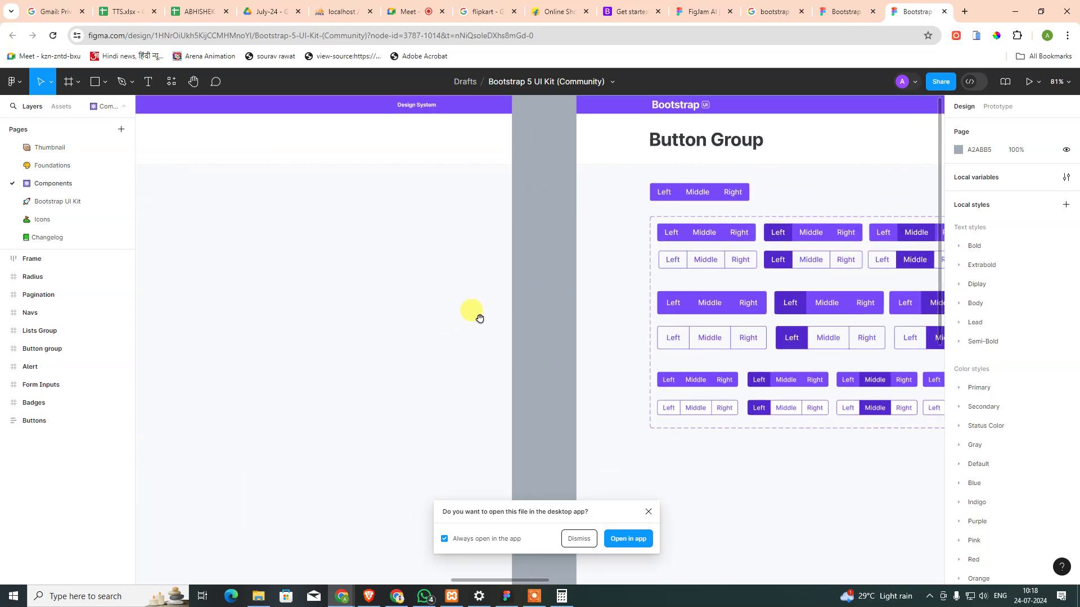
pyautogui.hscroll(6, 676, 358)
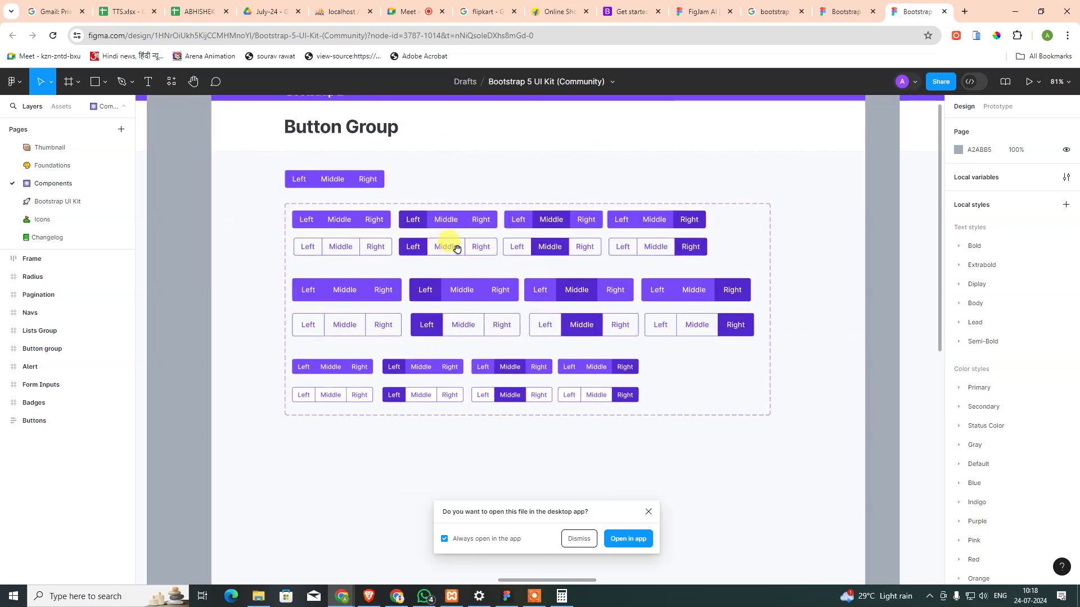
pyautogui.hscroll(9, 563, 290)
pyautogui.hscroll(3, 349, 307)
pyautogui.hscroll(1, 448, 215)
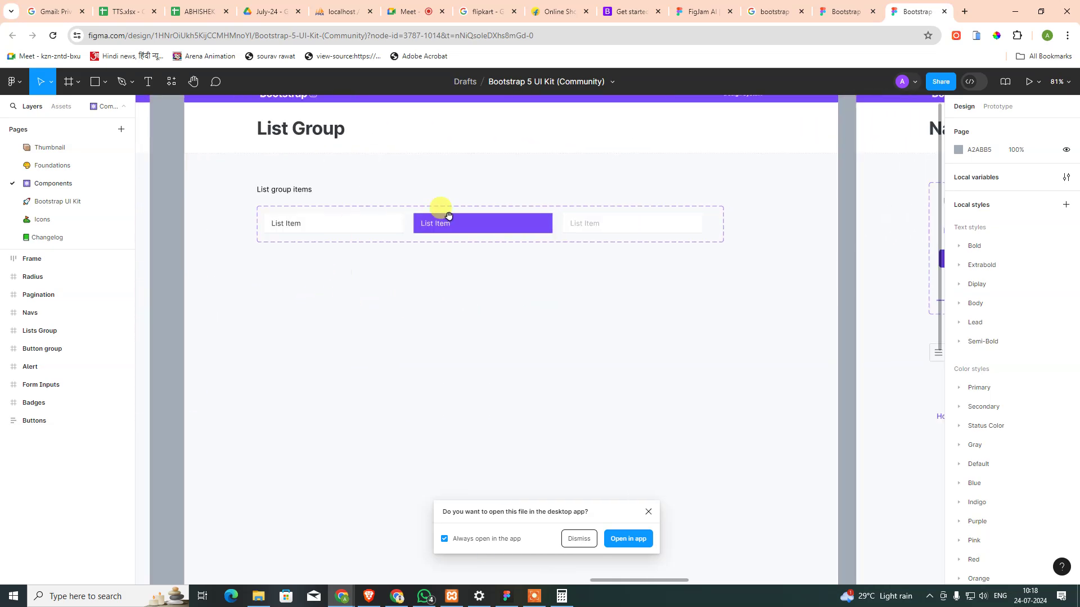
pyautogui.hscroll(8, 513, 261)
pyautogui.hscroll(1, 403, 301)
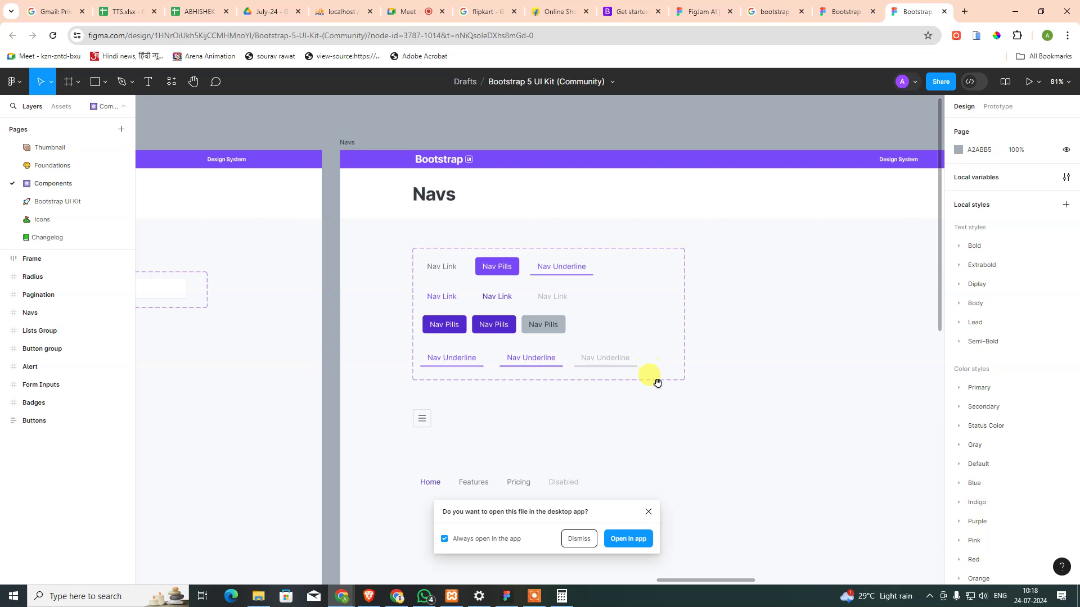
pyautogui.hscroll(8, 655, 384)
pyautogui.hscroll(4, 571, 312)
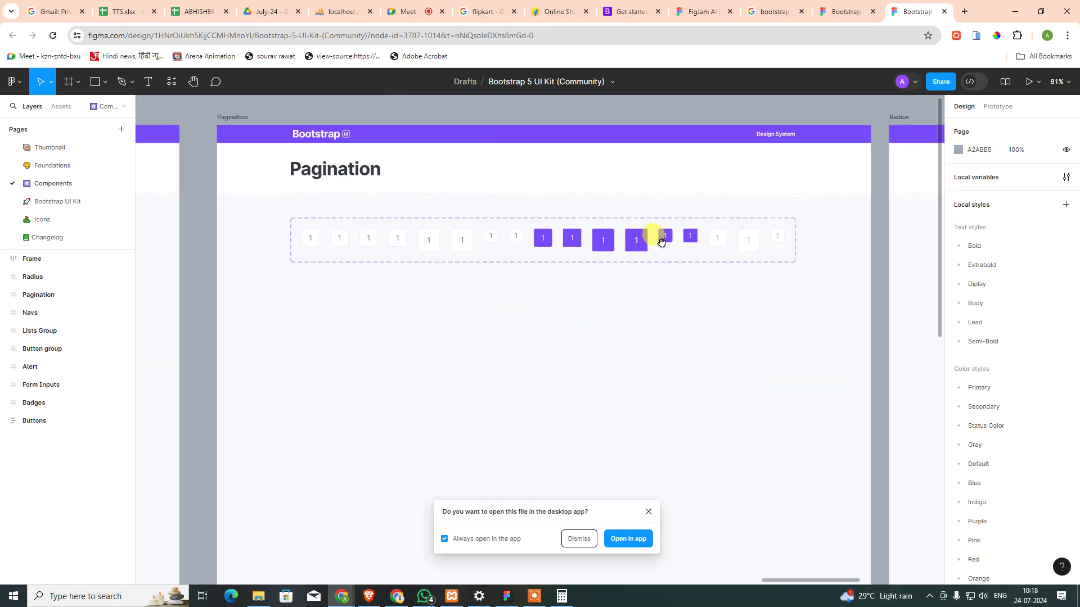
pyautogui.hscroll(10, 634, 260)
pyautogui.hscroll(1, 573, 327)
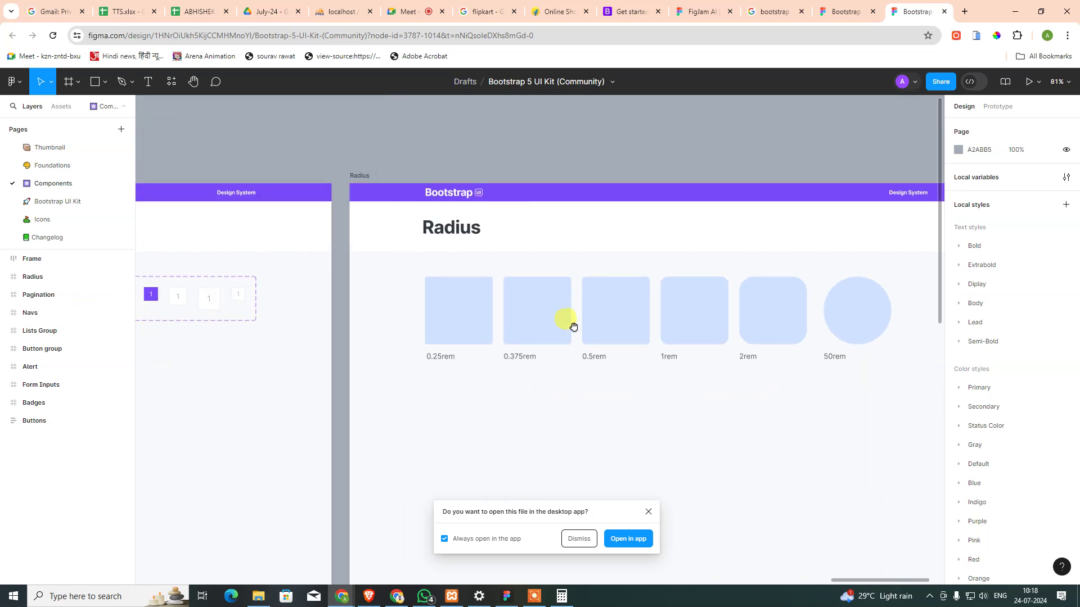
pyautogui.hscroll(2, 575, 318)
pyautogui.hscroll(1, 420, 318)
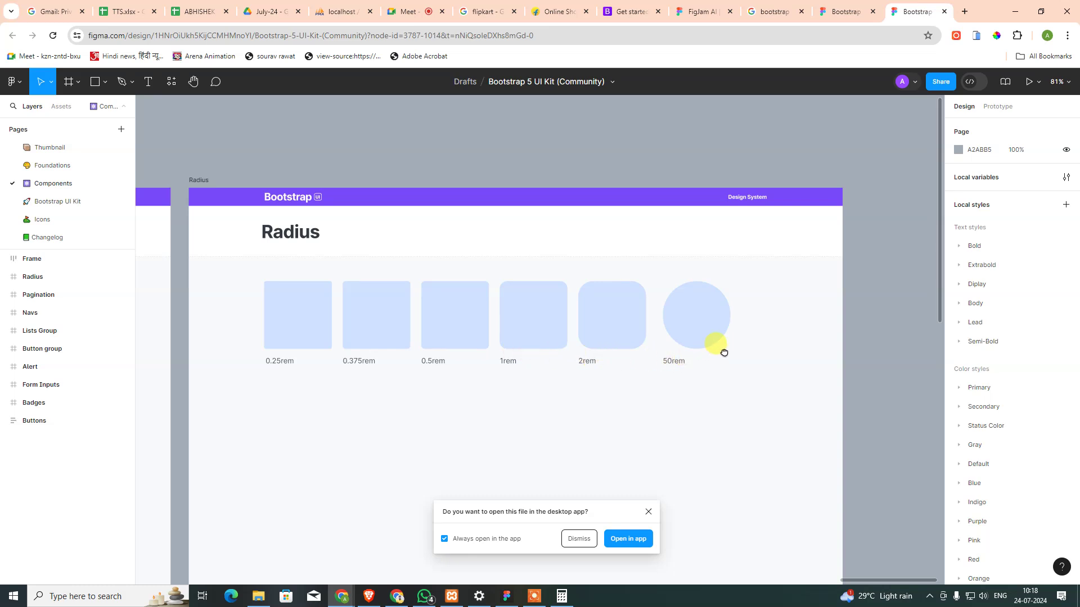
# - Examine the Radius frame's 0.25rem to 50rem corner samples, then fit all component frames on screen
pyautogui.moveTo(724, 353); pyautogui.dragTo(588, 370)
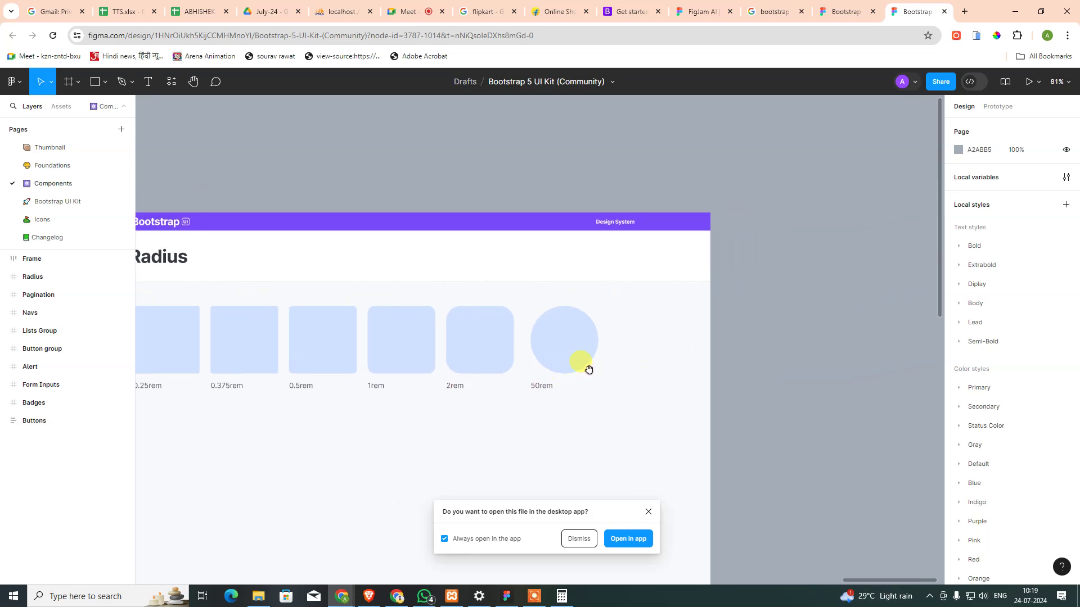
pyautogui.scroll(-2, 610, 301)
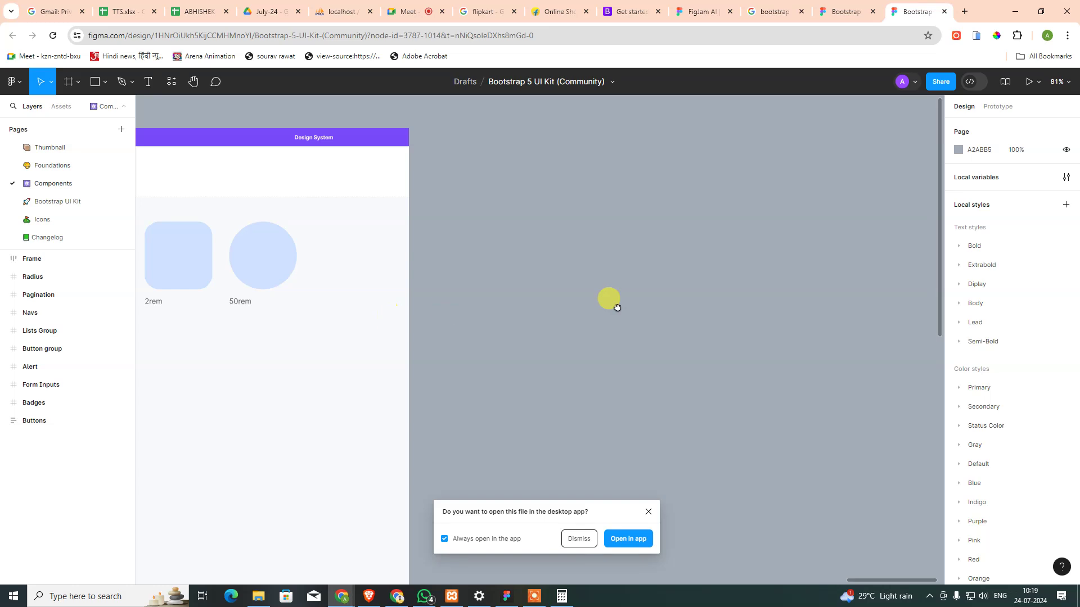
pyautogui.scroll(-1, 709, 281)
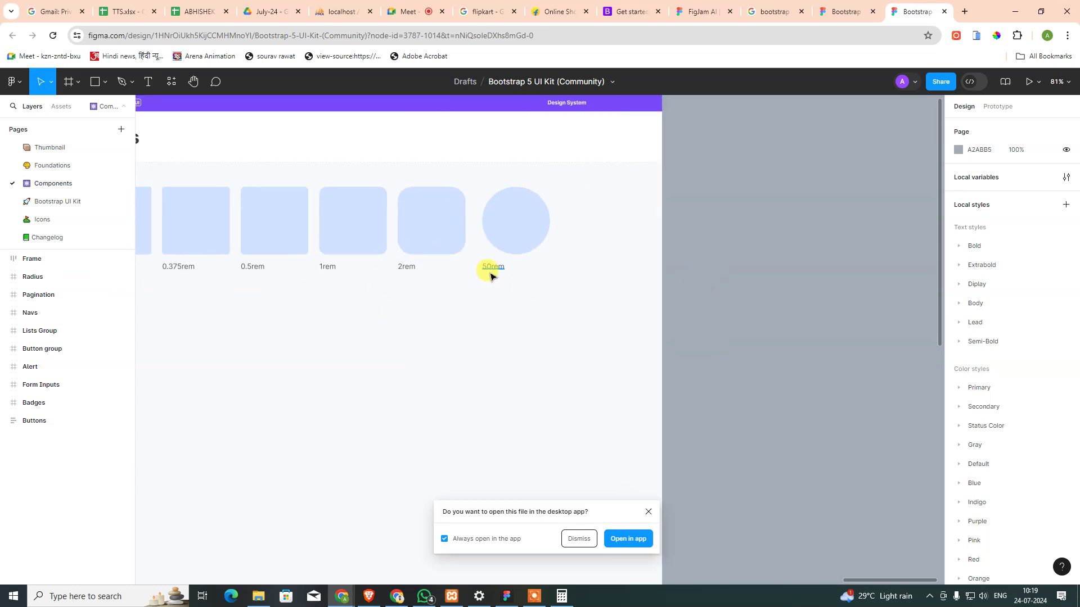
pyautogui.hotkey('shift', '1')
pyautogui.moveTo(489, 273)
pyautogui.mouseDown()
pyautogui.moveTo(713, 279)
pyautogui.moveTo(825, 362)
pyautogui.moveTo(431, 277)
pyautogui.mouseUp()
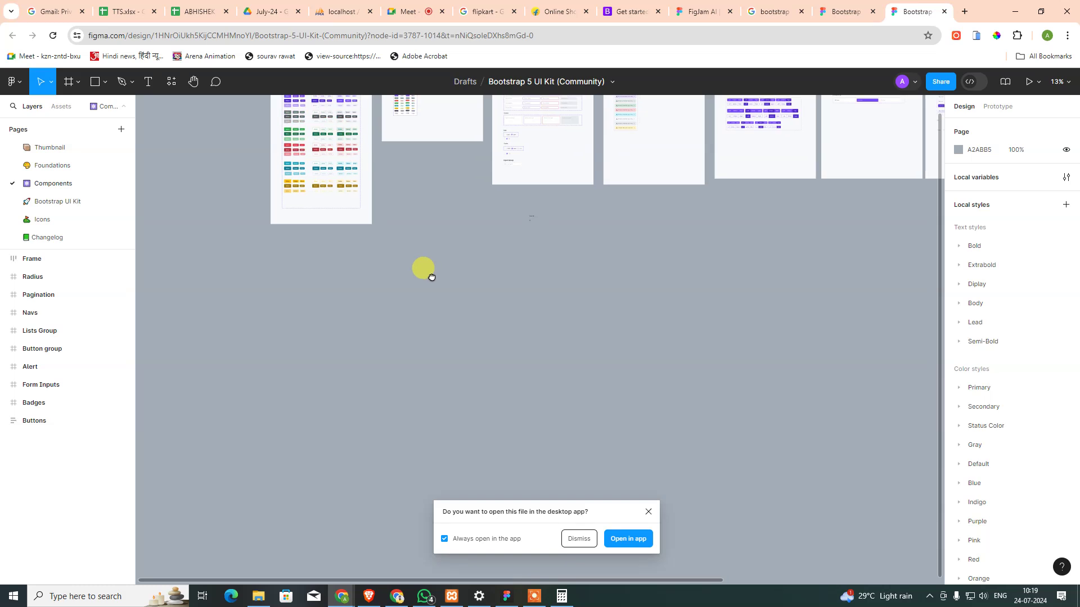
# - Go to the Bootstrap UI Kit page and centre the Get Started frame
pyautogui.click(75, 202)
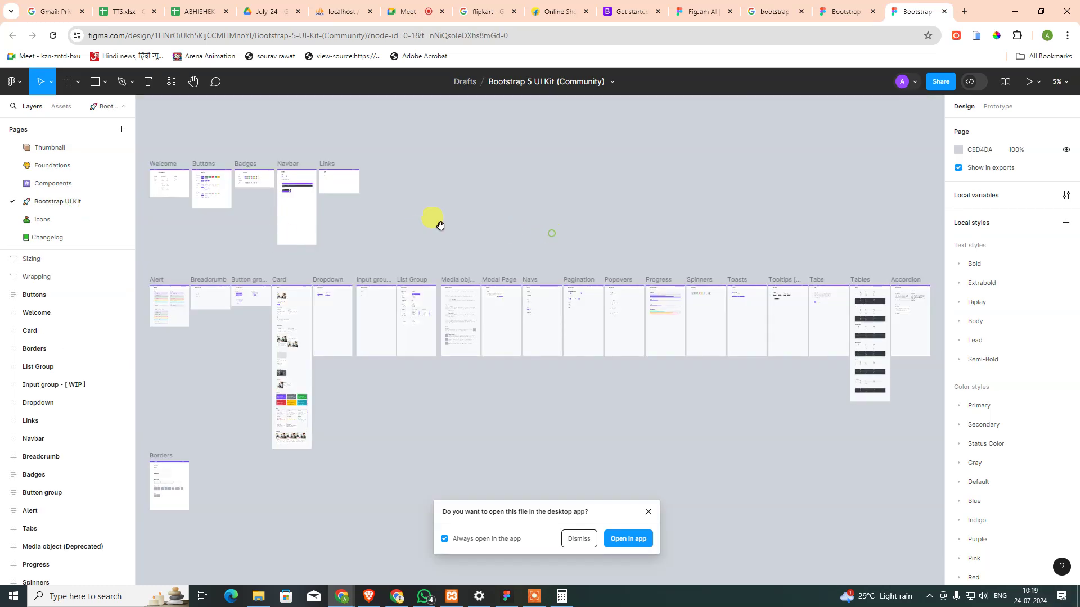
pyautogui.moveTo(339, 218); pyautogui.dragTo(487, 239)
pyautogui.scroll(5, 300, 179)
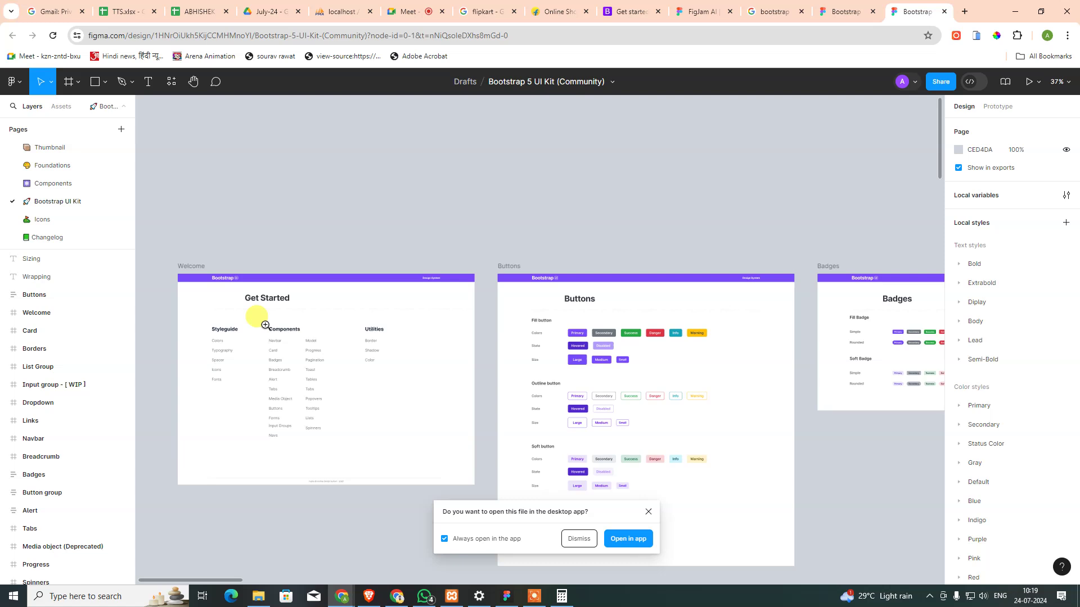
pyautogui.scroll(2, 258, 316)
pyautogui.moveTo(284, 344); pyautogui.dragTo(333, 208)
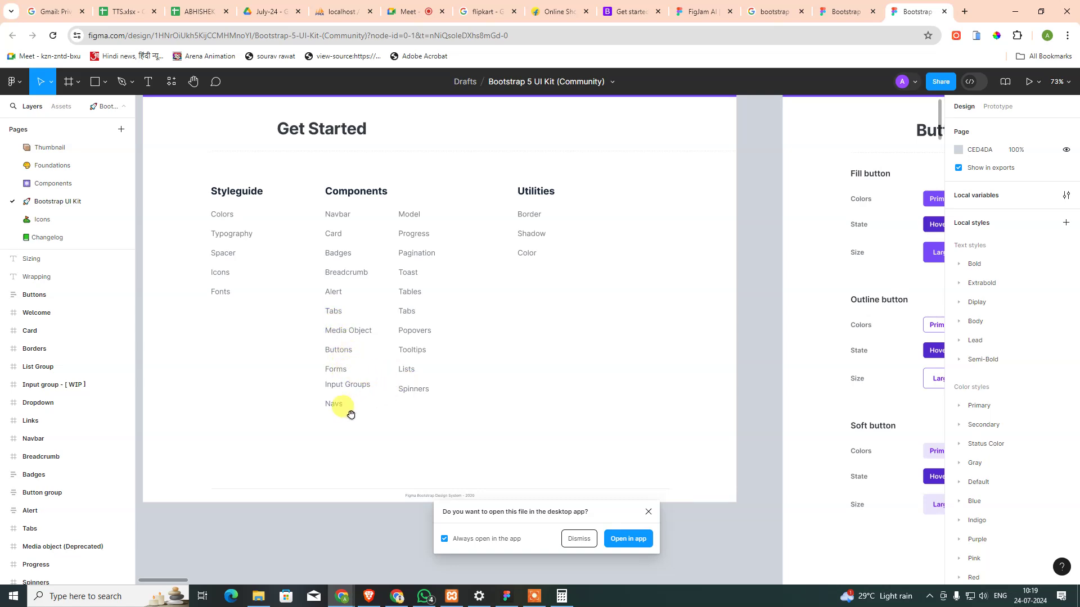
# - Pan to the Buttons frame and zoom in close on its button variants
pyautogui.moveTo(498, 234); pyautogui.dragTo(354, 260)
pyautogui.moveTo(520, 264); pyautogui.dragTo(294, 266)
pyautogui.moveTo(582, 284); pyautogui.dragTo(302, 274)
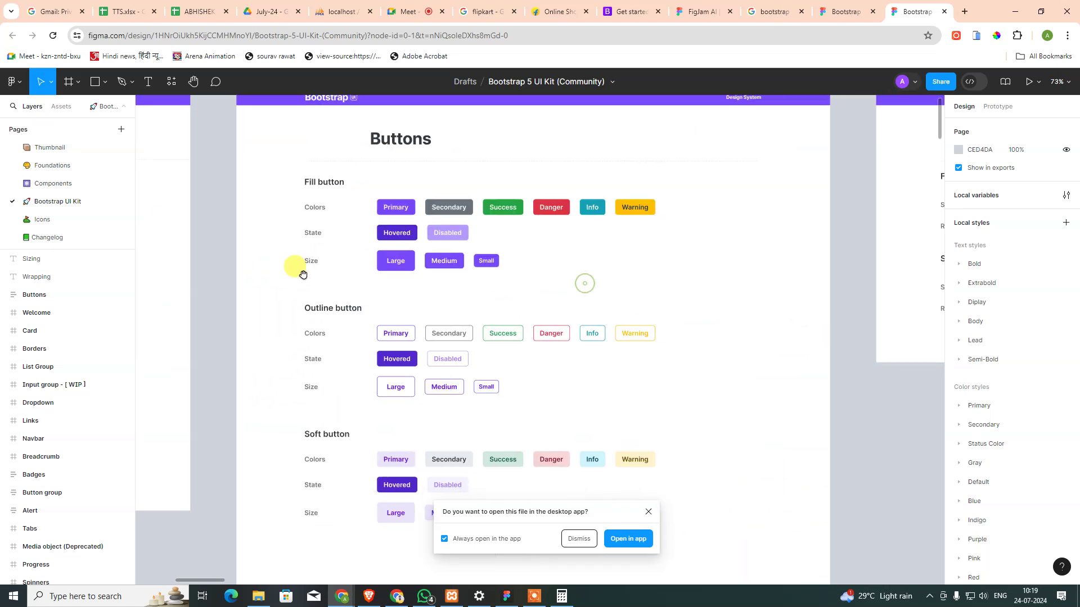
pyautogui.click(304, 277)
pyautogui.press('-')
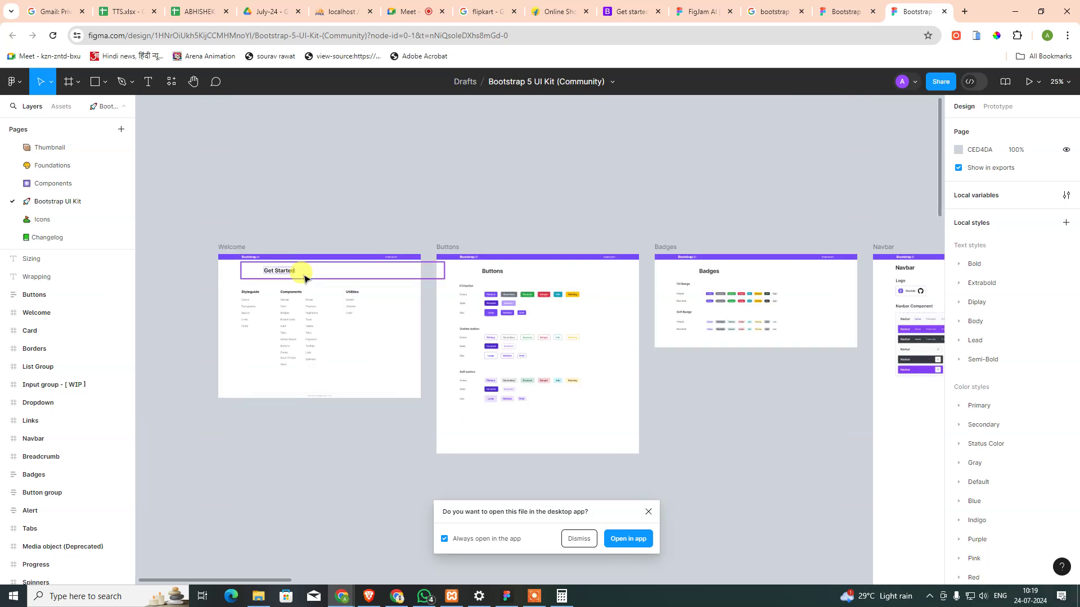
pyautogui.click(585, 337)
pyautogui.press('+')
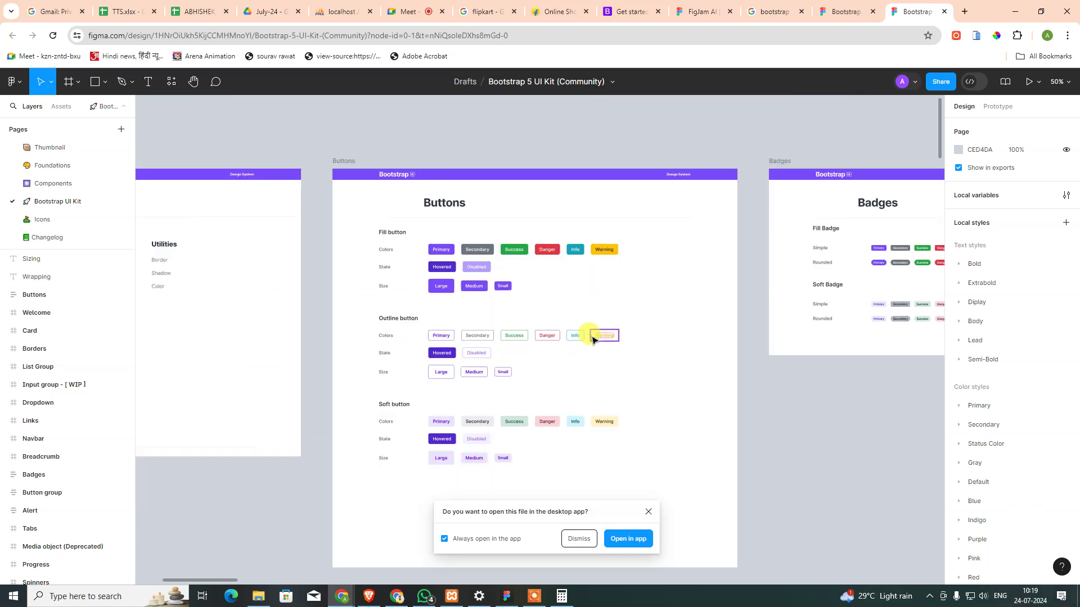
pyautogui.press('+')
pyautogui.scroll(-3, 444, 366)
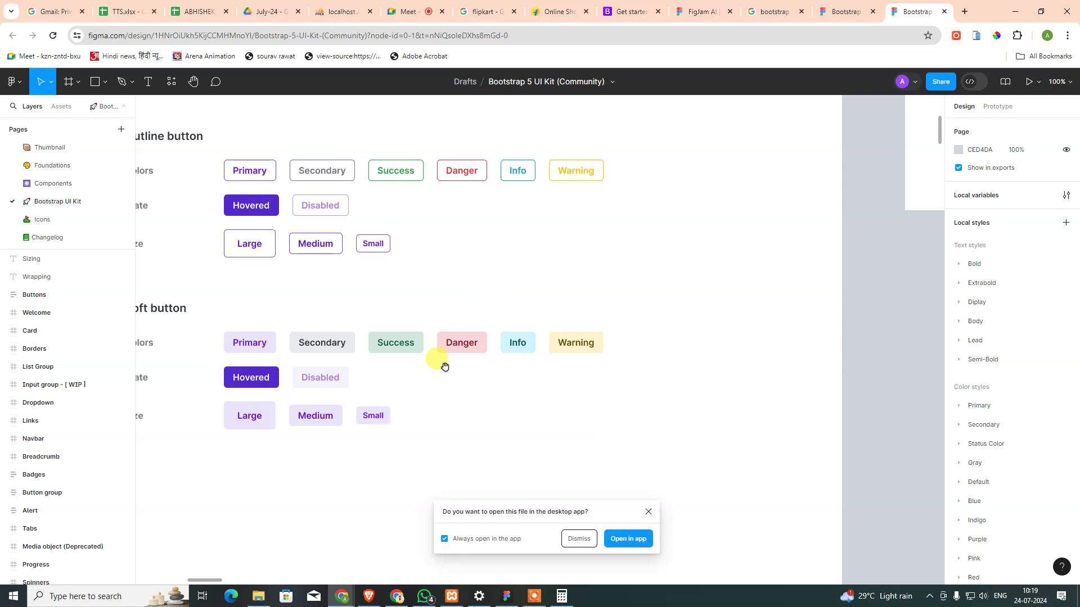
pyautogui.press('-')
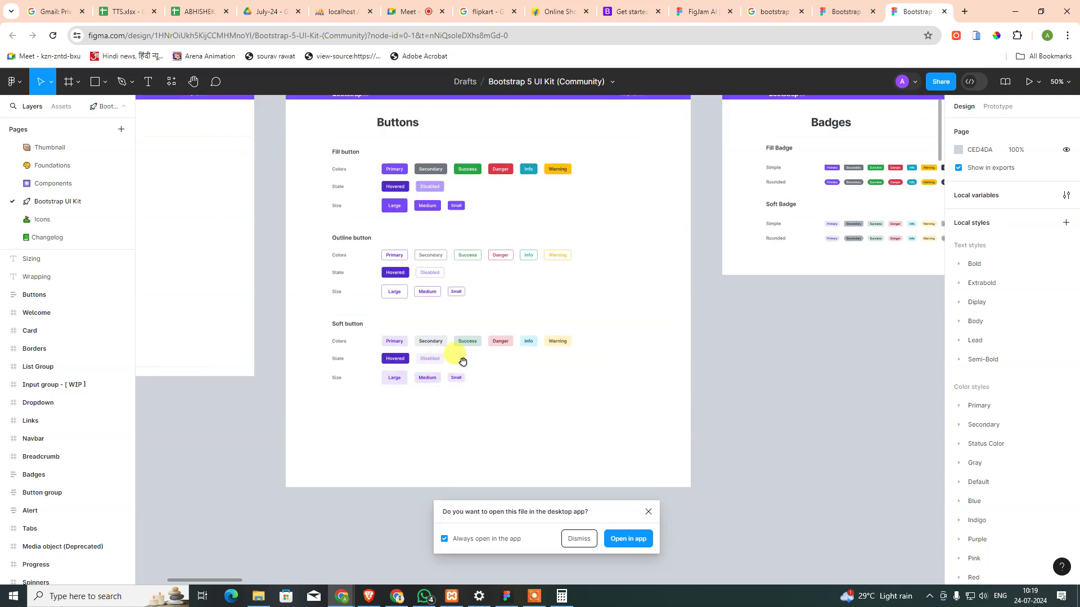
# - Inspect the Navbar variants and Links frame, then fit all frames on screen
pyautogui.hscroll(5, 617, 280)
pyautogui.moveTo(617, 280); pyautogui.dragTo(152, 254)
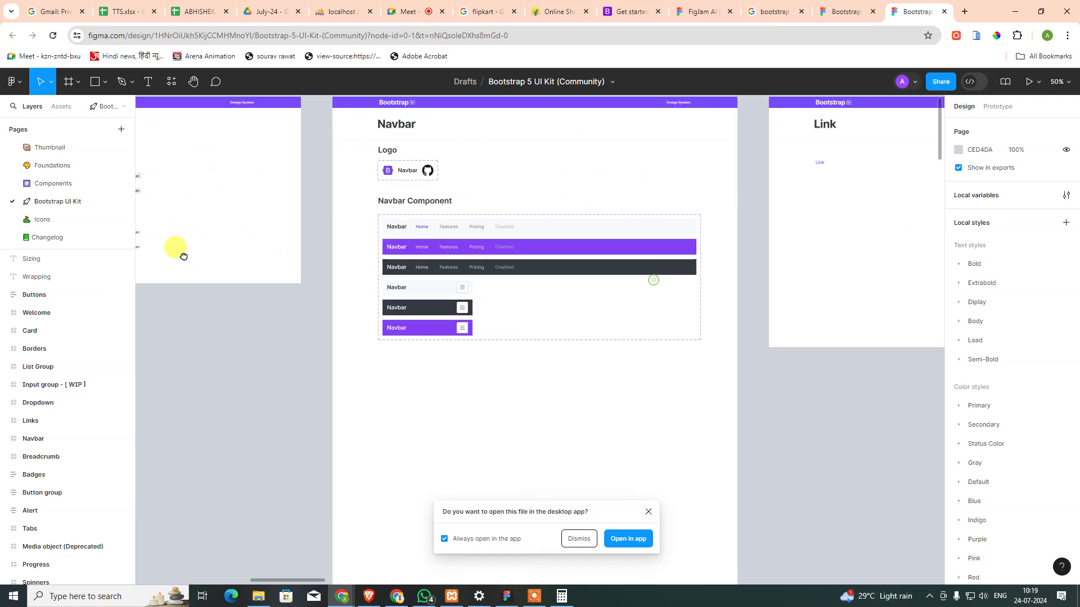
pyautogui.click(460, 239)
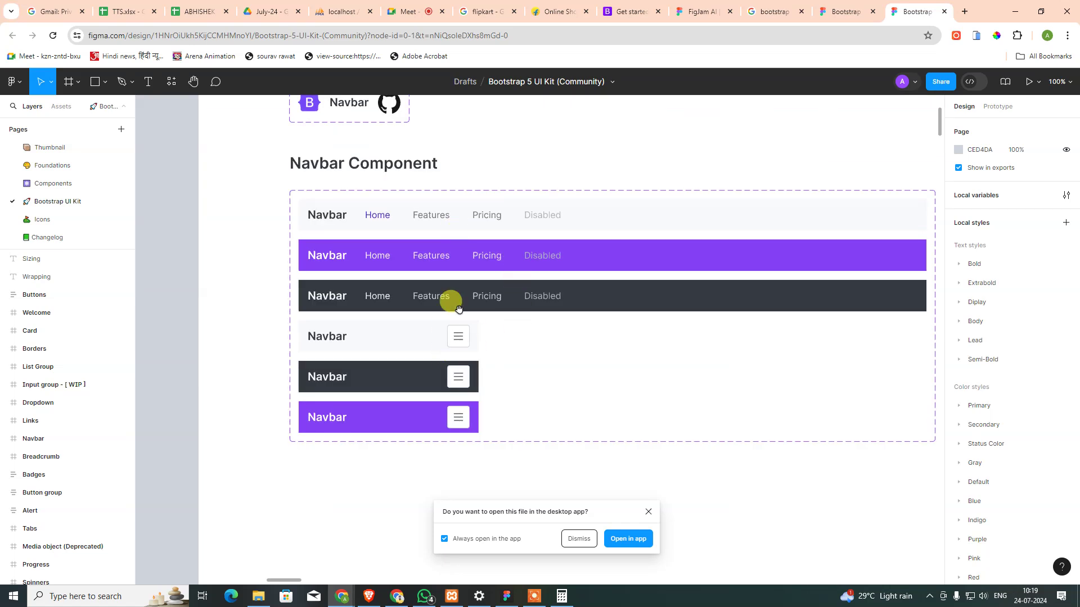
pyautogui.hscroll(5, 506, 354)
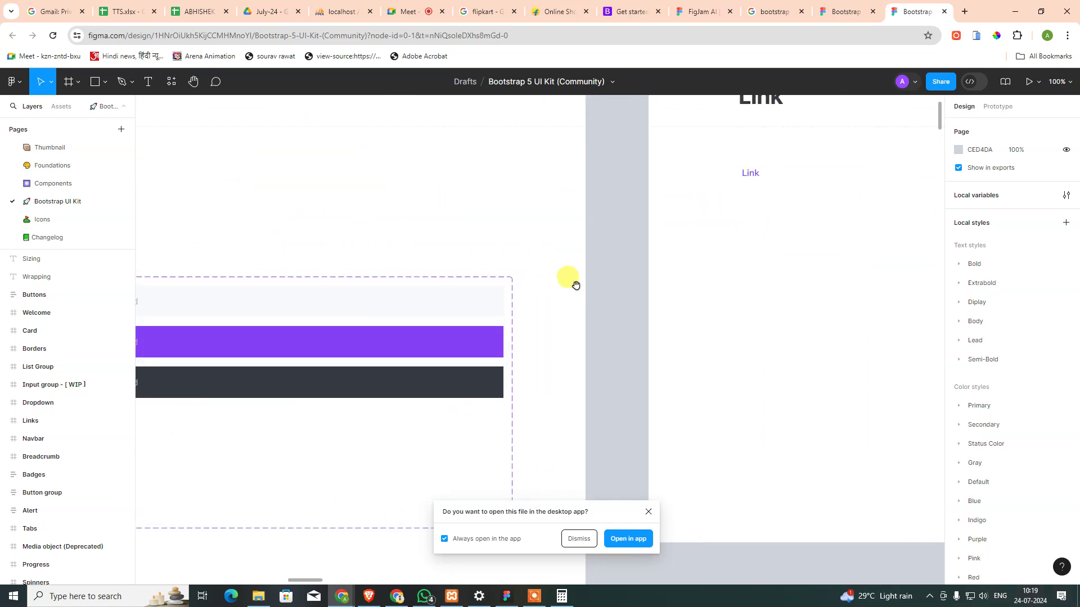
pyautogui.hscroll(5, 414, 354)
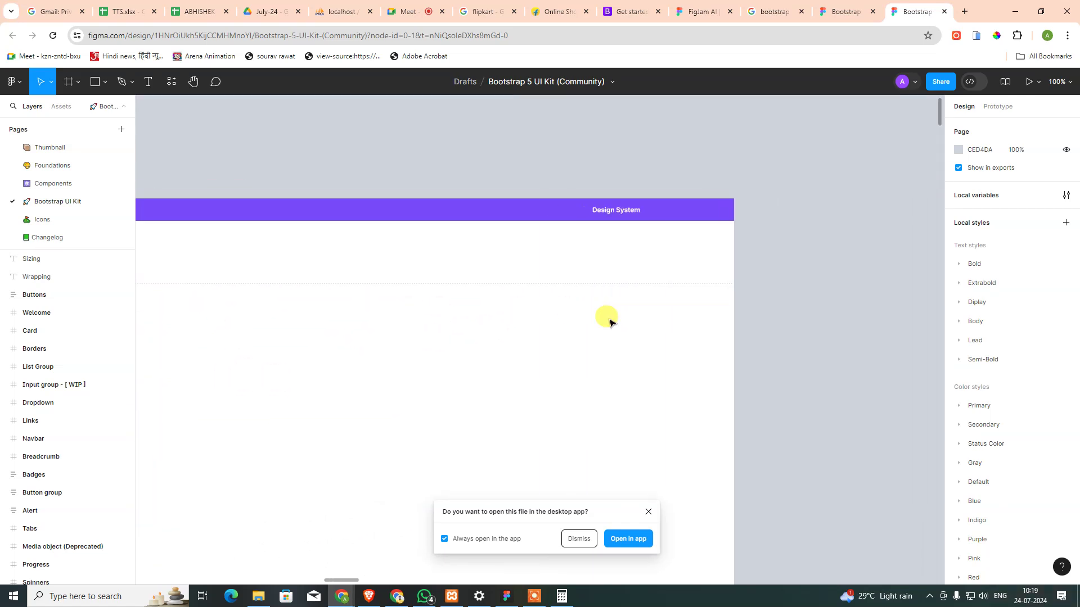
pyautogui.press('-')
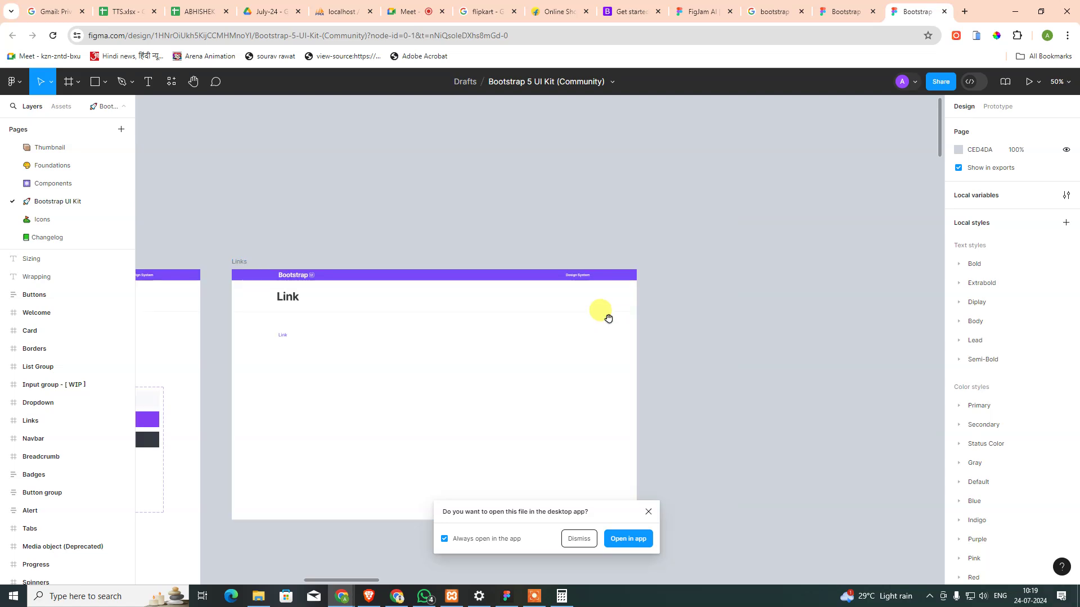
pyautogui.moveTo(550, 450)
pyautogui.mouseDown()
pyautogui.moveTo(585, 310)
pyautogui.moveTo(712, 161)
pyautogui.mouseUp()
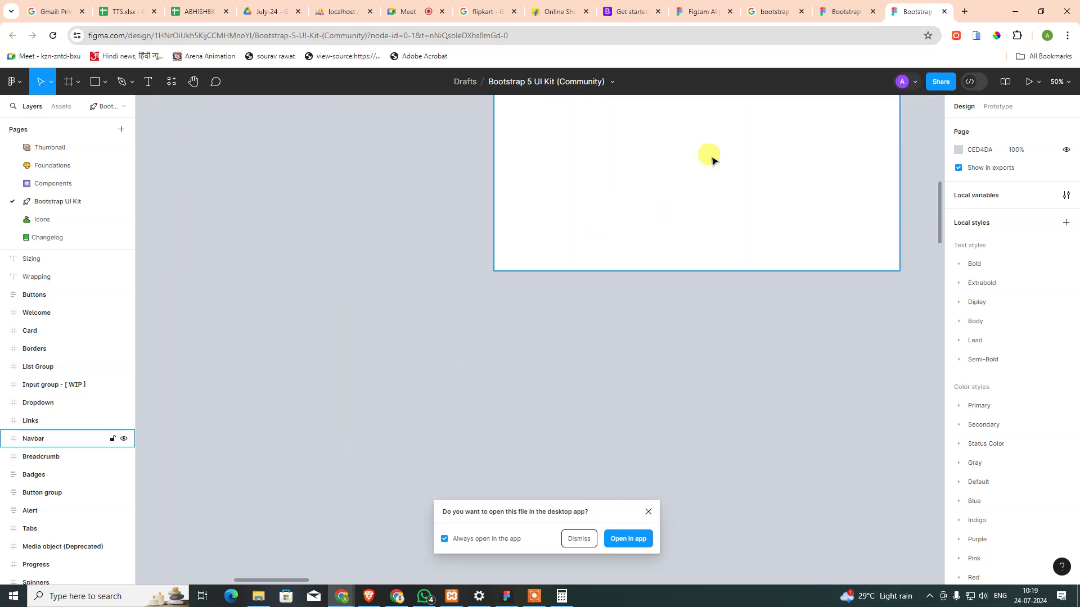
pyautogui.hotkey('shift', '1')
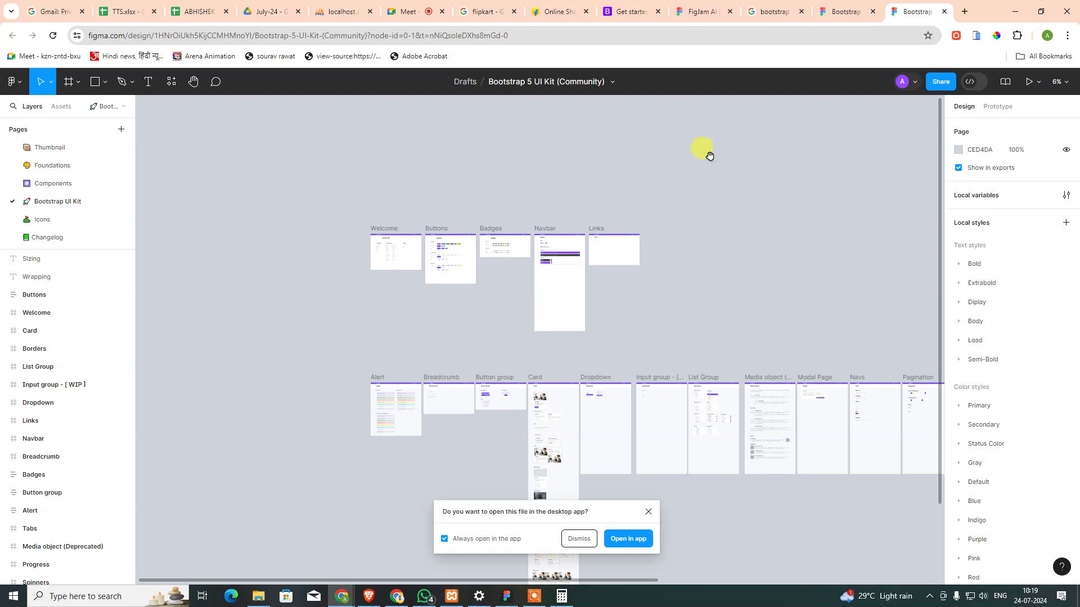
# - Pan through the Button group and Card frames, including Card header, footer and Images
pyautogui.scroll(-5, 709, 156)
pyautogui.keyDown('ctrl'); pyautogui.scroll(3, 332, 243); pyautogui.keyUp('ctrl')
pyautogui.keyDown('ctrl'); pyautogui.scroll(3, 301, 244); pyautogui.keyUp('ctrl')
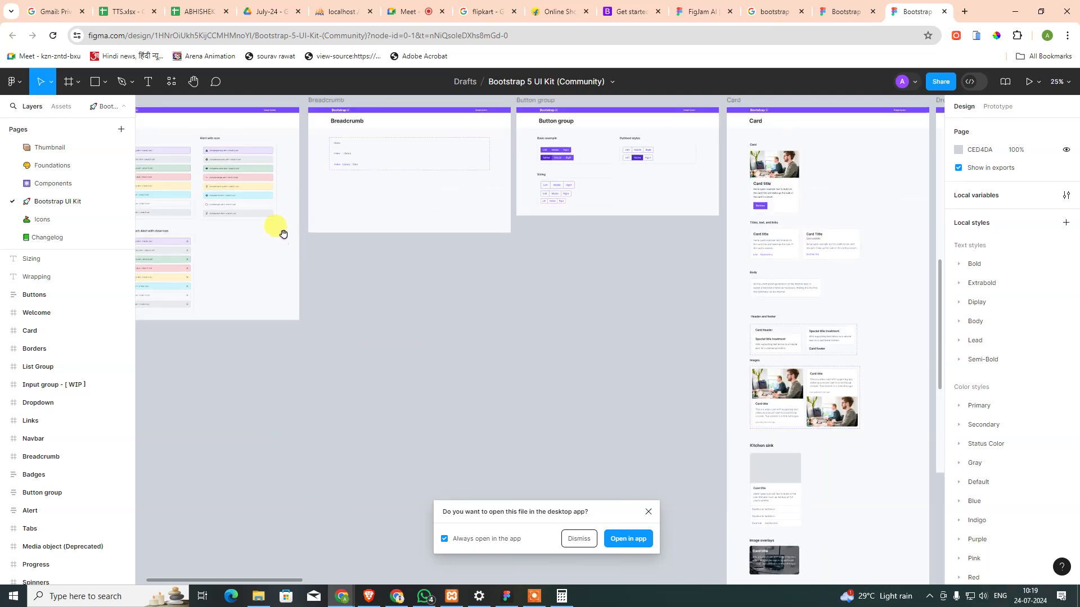
pyautogui.moveTo(283, 233); pyautogui.dragTo(320, 289)
pyautogui.scroll(3, 501, 217)
pyautogui.moveTo(501, 217)
pyautogui.mouseDown()
pyautogui.moveTo(437, 309)
pyautogui.moveTo(176, 387)
pyautogui.mouseUp()
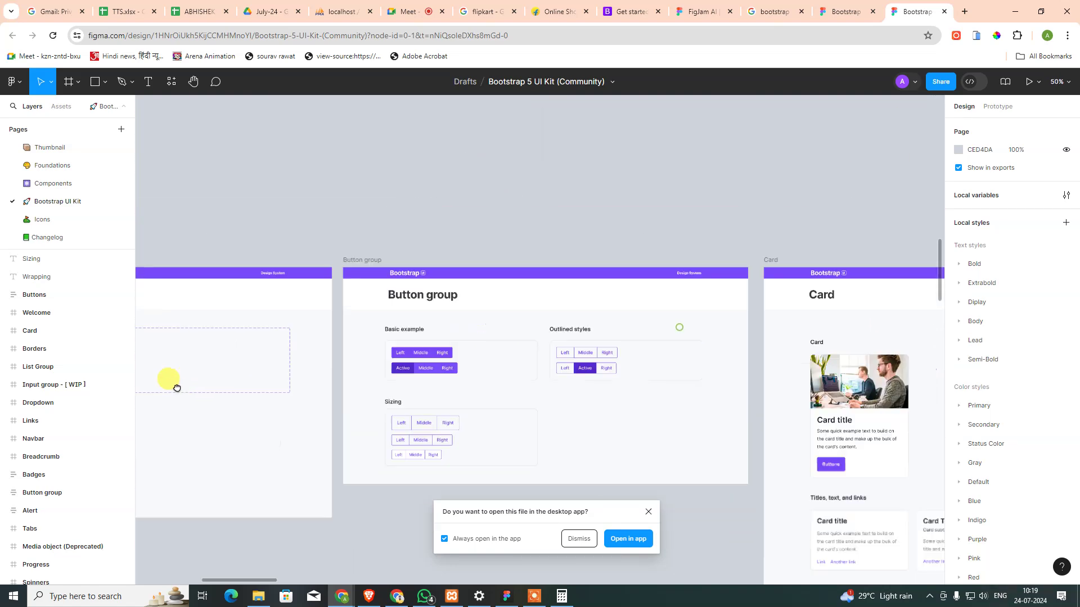
pyautogui.moveTo(549, 379); pyautogui.dragTo(262, 370)
pyautogui.moveTo(433, 393); pyautogui.dragTo(493, 249)
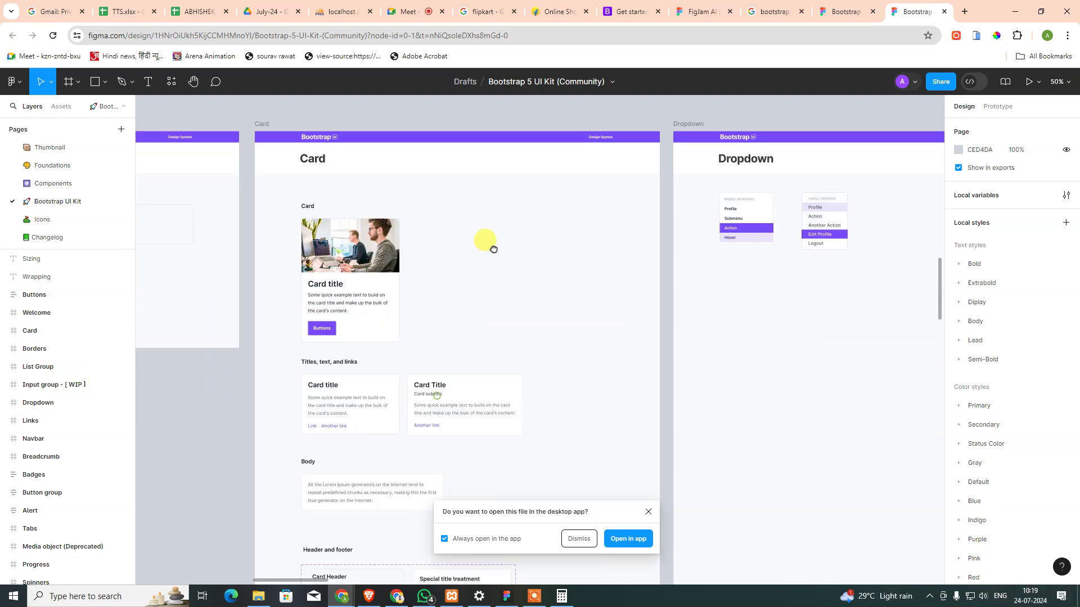
pyautogui.moveTo(478, 482); pyautogui.dragTo(485, 331)
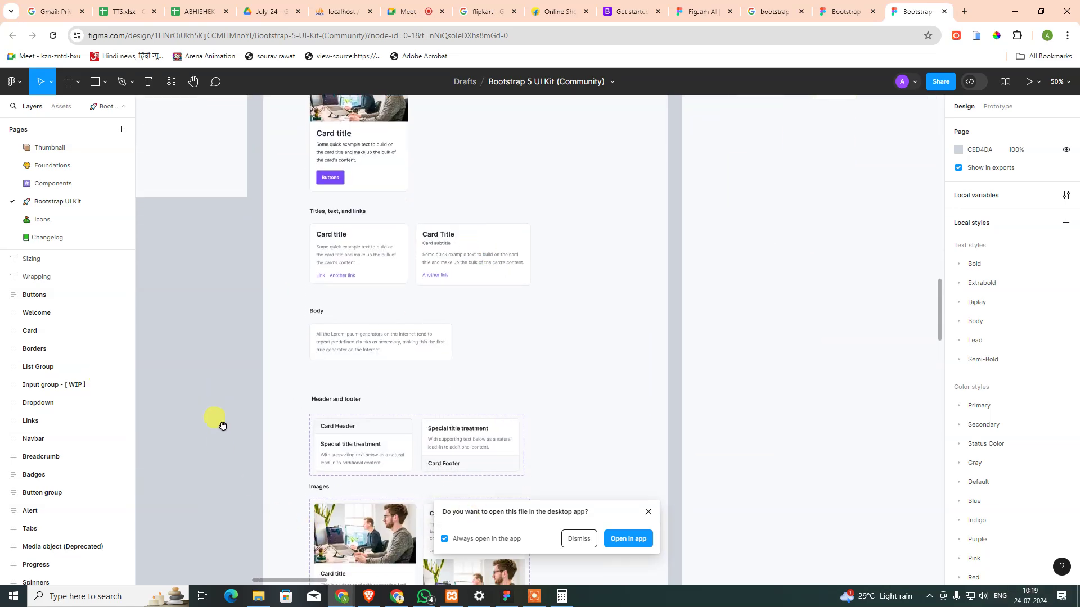
pyautogui.scroll(5, 222, 426)
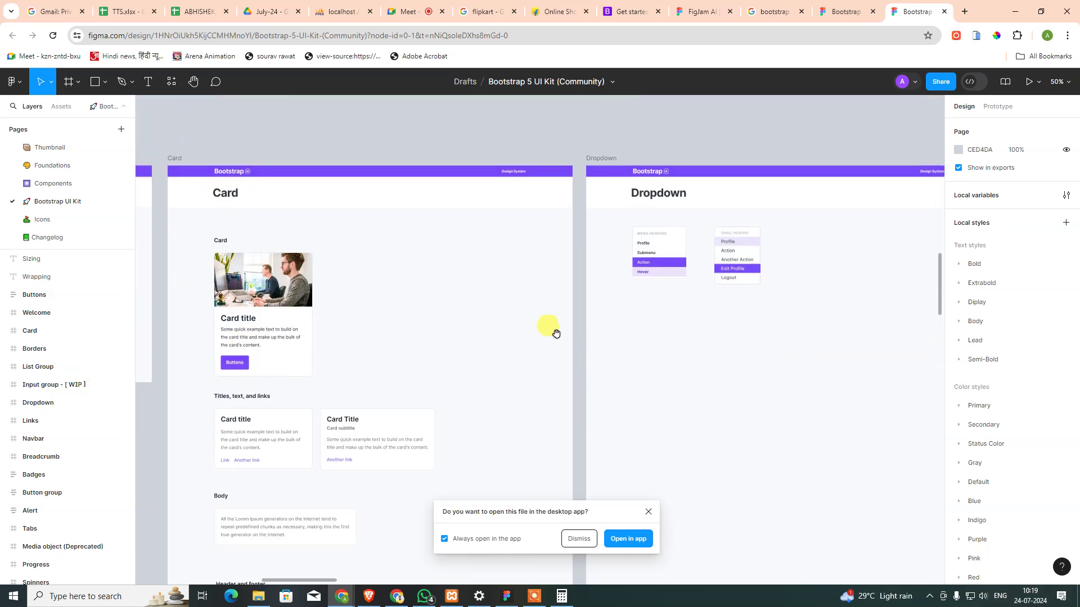
# - Move across the Dropdown, Input Group, List Group, Media Object and Navs frames
pyautogui.moveTo(555, 330); pyautogui.dragTo(282, 390)
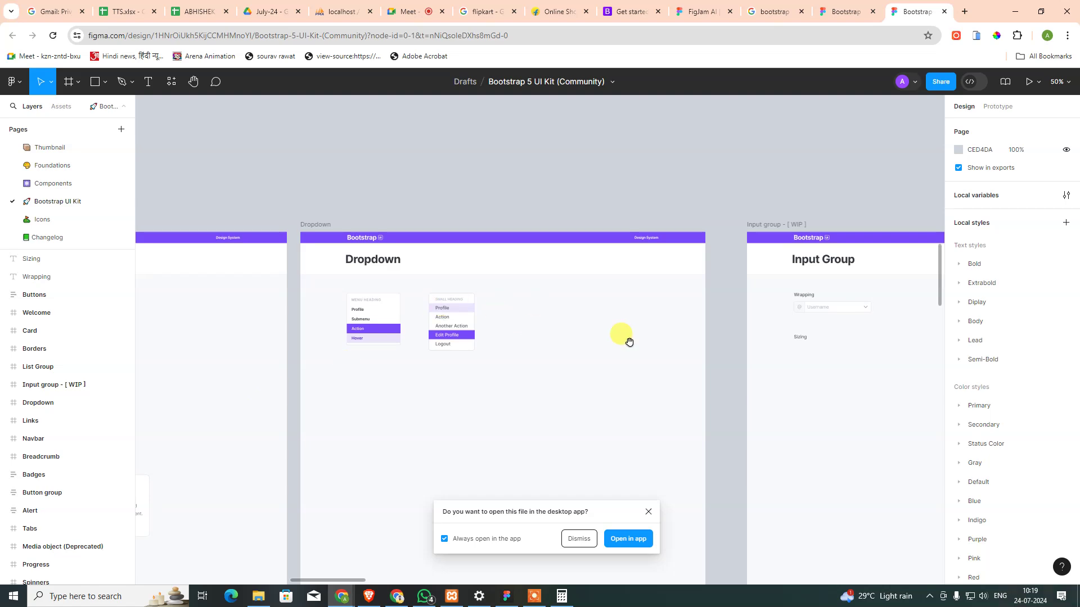
pyautogui.moveTo(629, 341); pyautogui.dragTo(246, 344)
pyautogui.moveTo(602, 323)
pyautogui.mouseDown()
pyautogui.moveTo(65, 316)
pyautogui.moveTo(104, 196)
pyautogui.mouseUp()
pyautogui.moveTo(600, 347); pyautogui.dragTo(326, 380)
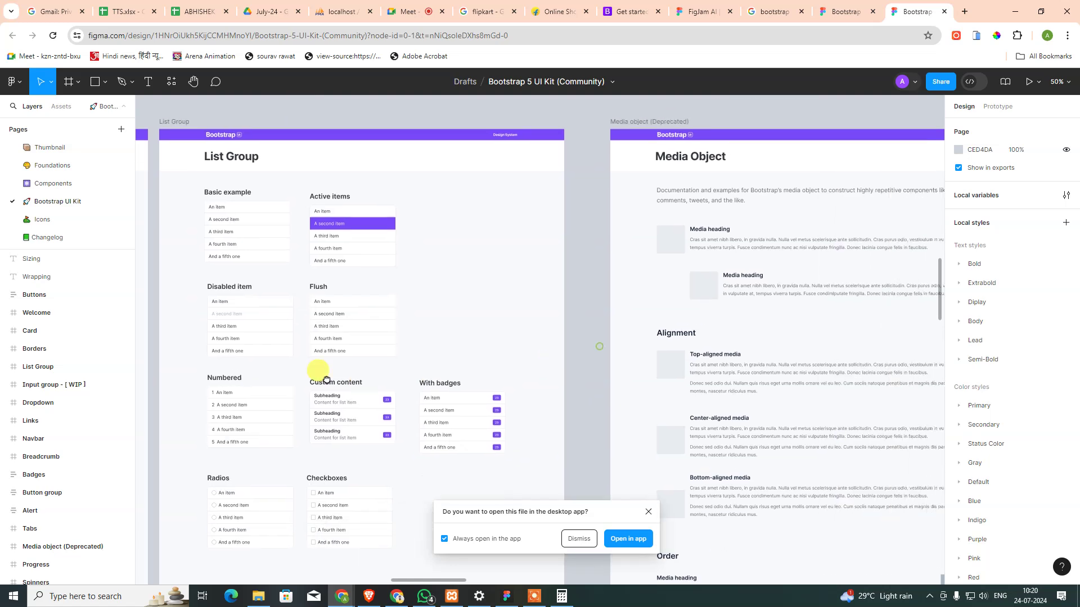
pyautogui.moveTo(465, 437)
pyautogui.mouseDown()
pyautogui.moveTo(482, 295)
pyautogui.moveTo(58, 508)
pyautogui.mouseUp()
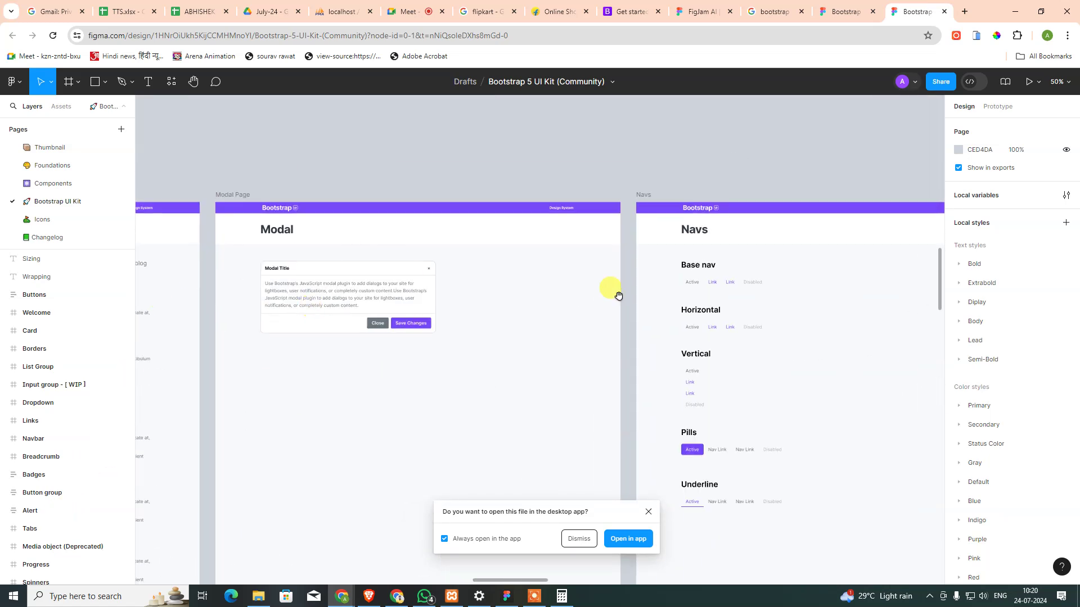
pyautogui.moveTo(618, 295); pyautogui.dragTo(356, 253)
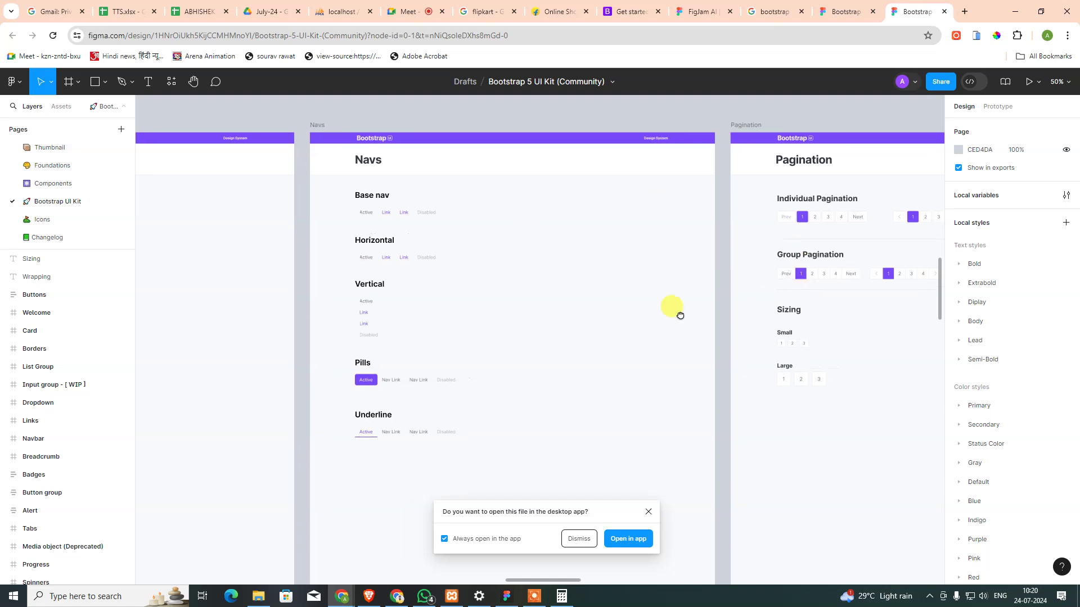
# - Scroll on through Tooltips, Tabs, Tables and Accordion, then zoom out to show Tables and Accordion whole
pyautogui.hscroll(7, 680, 315)
pyautogui.hscroll(5, 700, 240)
pyautogui.hscroll(6, 701, 381)
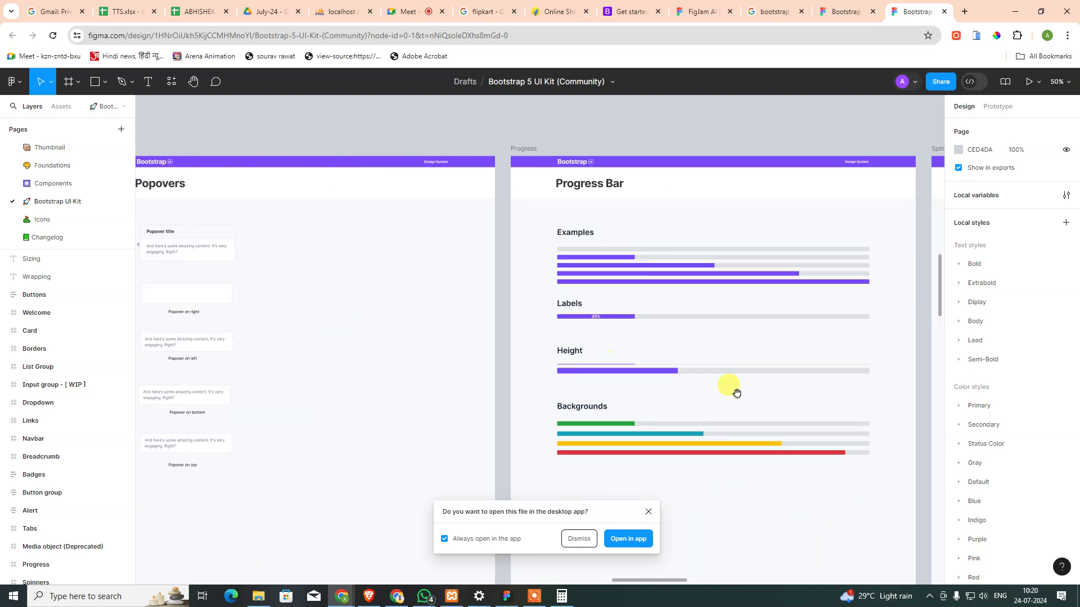
pyautogui.hscroll(5, 737, 392)
pyautogui.hscroll(3, 622, 325)
pyautogui.hscroll(6, 572, 345)
pyautogui.hscroll(6, 410, 330)
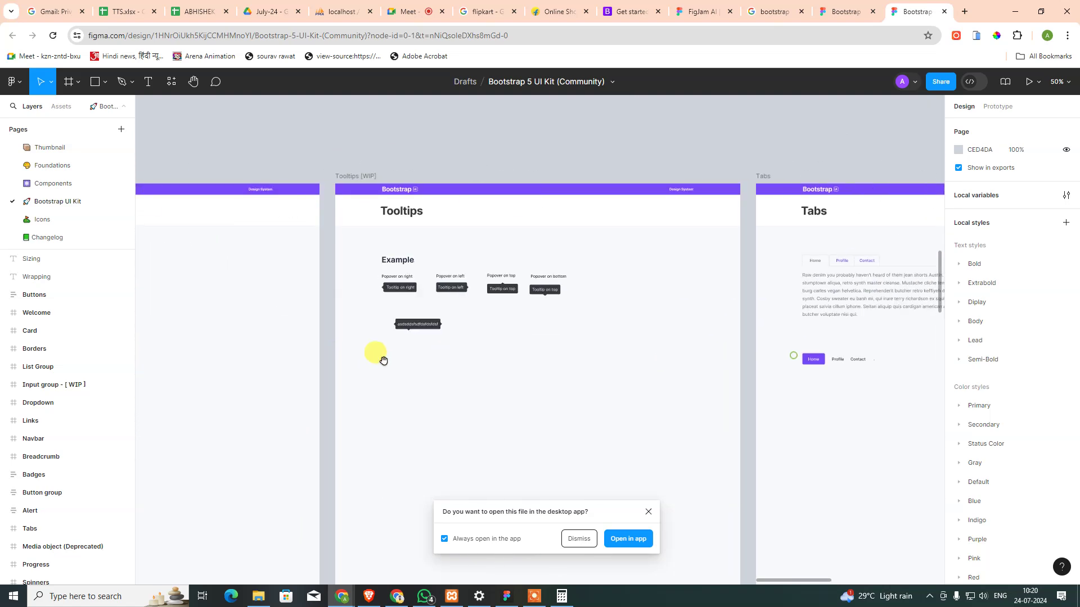
pyautogui.hscroll(6, 383, 360)
pyautogui.hscroll(2, 417, 330)
pyautogui.hscroll(4, 663, 313)
pyautogui.hscroll(3, 744, 311)
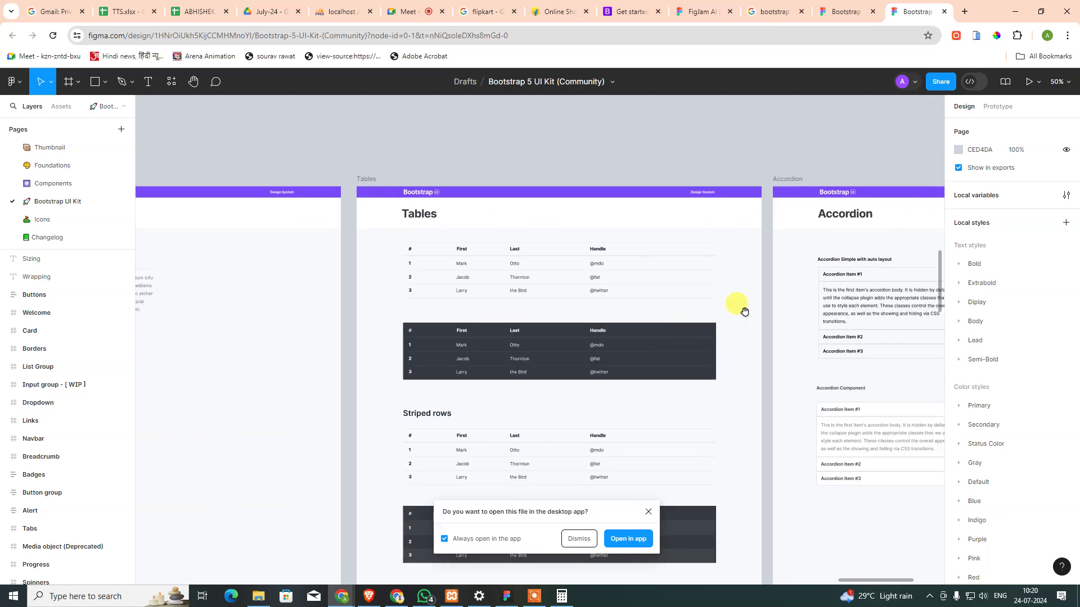
pyautogui.hscroll(5, 687, 314)
pyautogui.hscroll(2, 676, 312)
pyautogui.hscroll(4, 584, 307)
pyautogui.hscroll(-8, 601, 323)
pyautogui.scroll(-2, 410, 393)
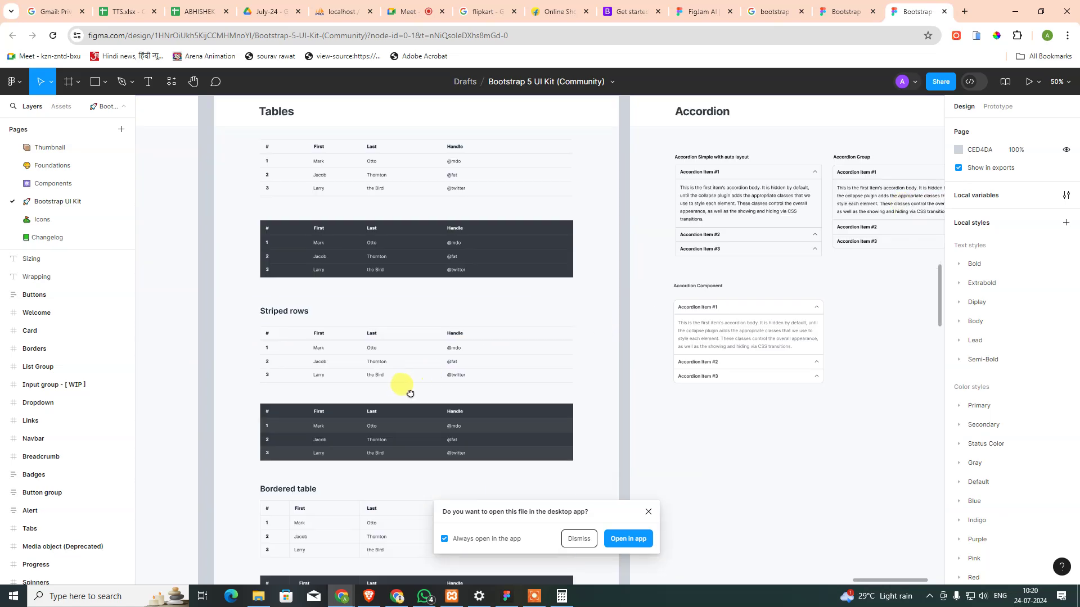
pyautogui.hscroll(6, 585, 326)
pyautogui.hscroll(5, 630, 281)
pyautogui.scroll(2, 475, 345)
pyautogui.scroll(5, 456, 328)
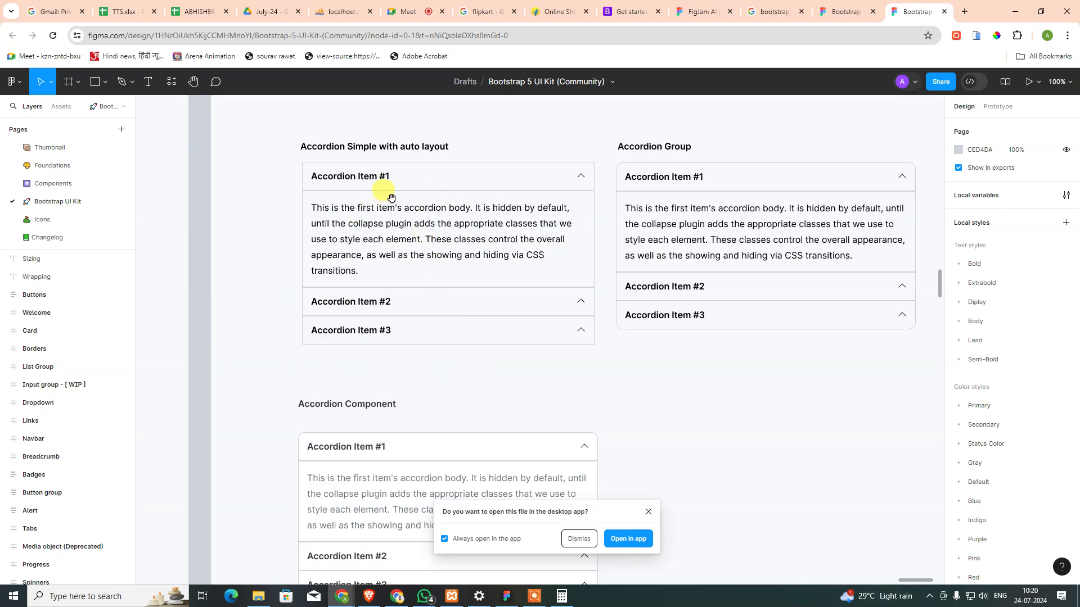
pyautogui.scroll(-2, 439, 304)
pyautogui.scroll(4, 562, 349)
pyautogui.hscroll(1, 563, 348)
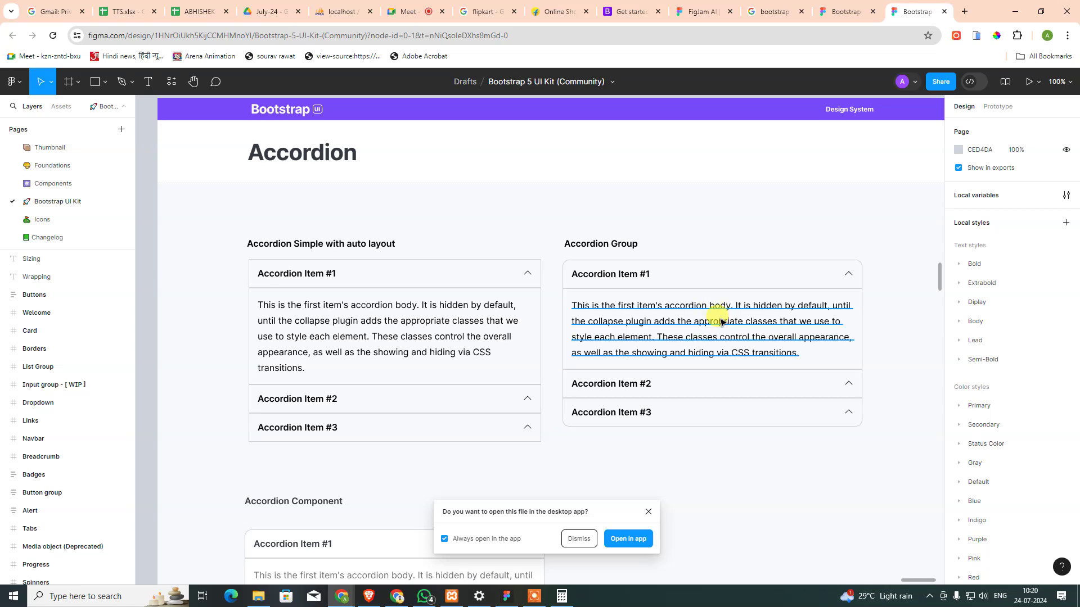
pyautogui.hotkey('ctrl', '-')
pyautogui.hotkey('ctrl', '-')
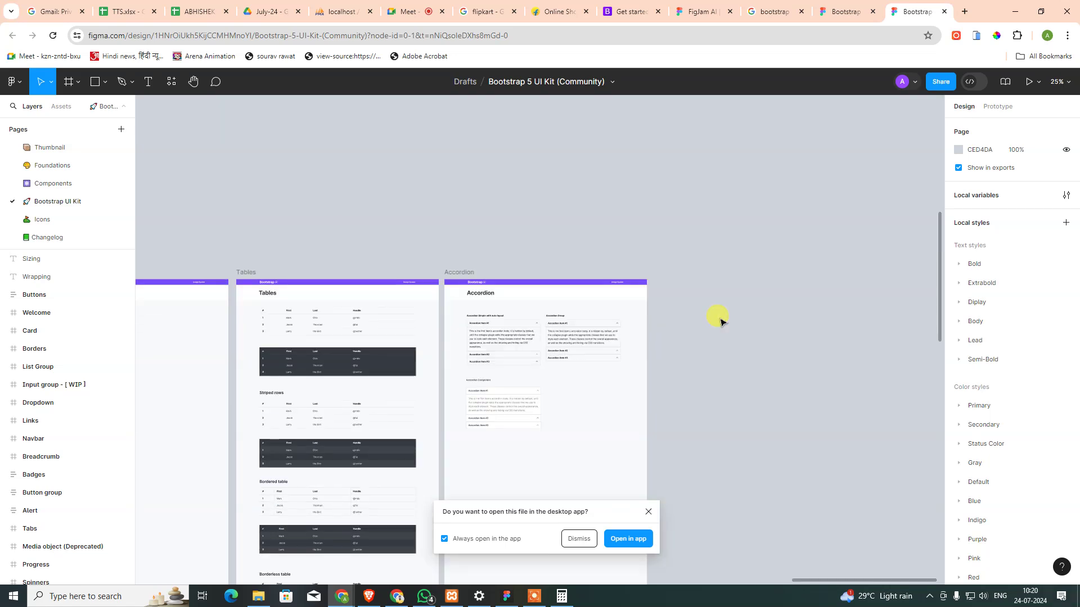
# - Fit all frames on screen, then zoom in on the Card frame's layout examples
pyautogui.scroll(-10, 639, 374)
pyautogui.hscroll(-5, 702, 152)
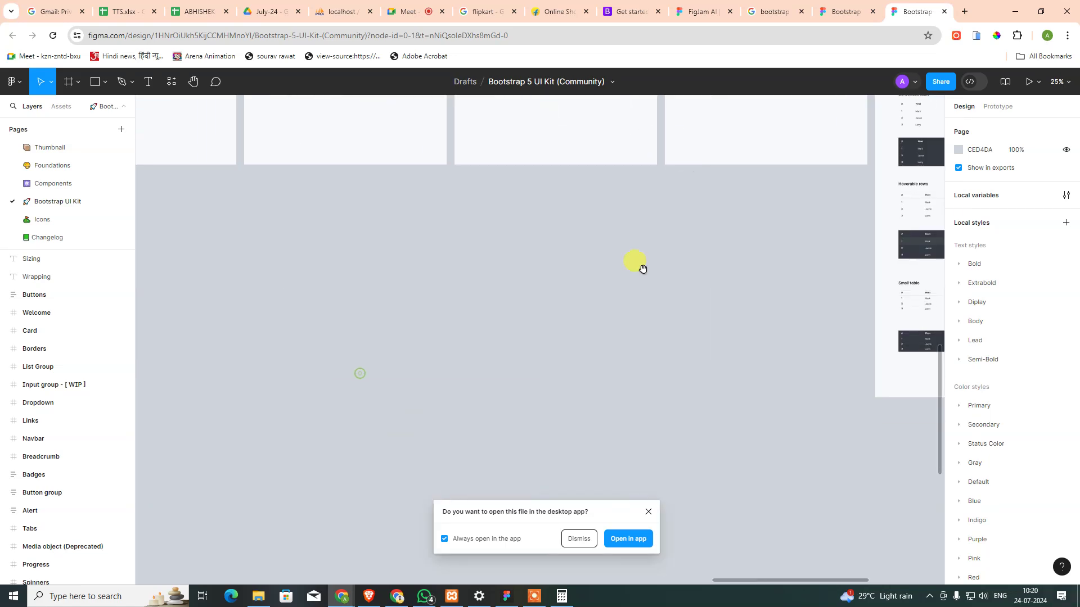
pyautogui.moveTo(211, 355)
pyautogui.mouseDown()
pyautogui.moveTo(687, 302)
pyautogui.moveTo(504, 312)
pyautogui.mouseUp()
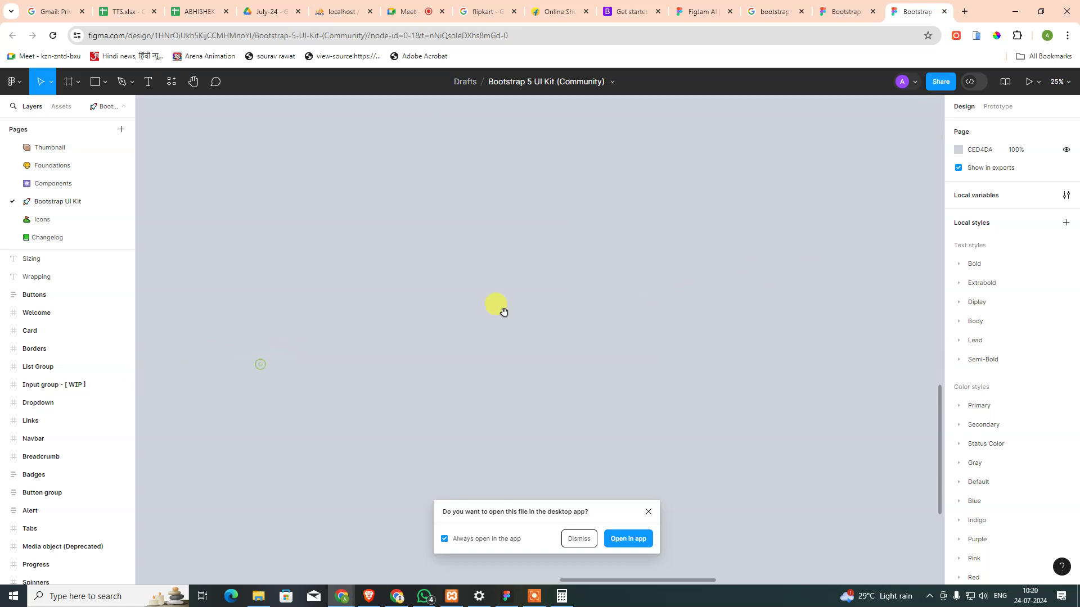
pyautogui.hotkey('shift', '1')
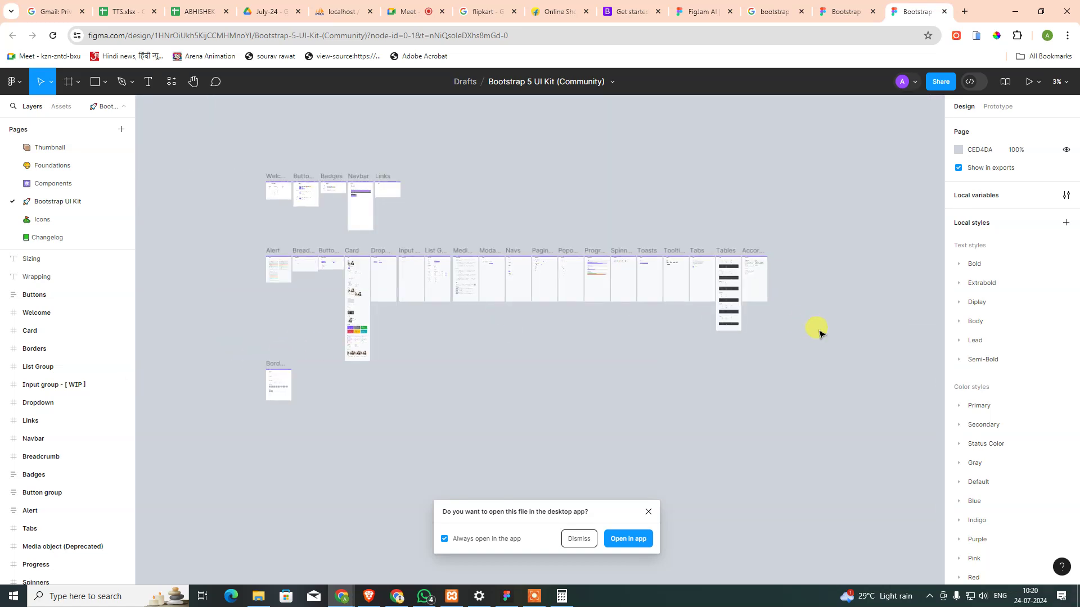
pyautogui.click(377, 419)
pyautogui.click(285, 407)
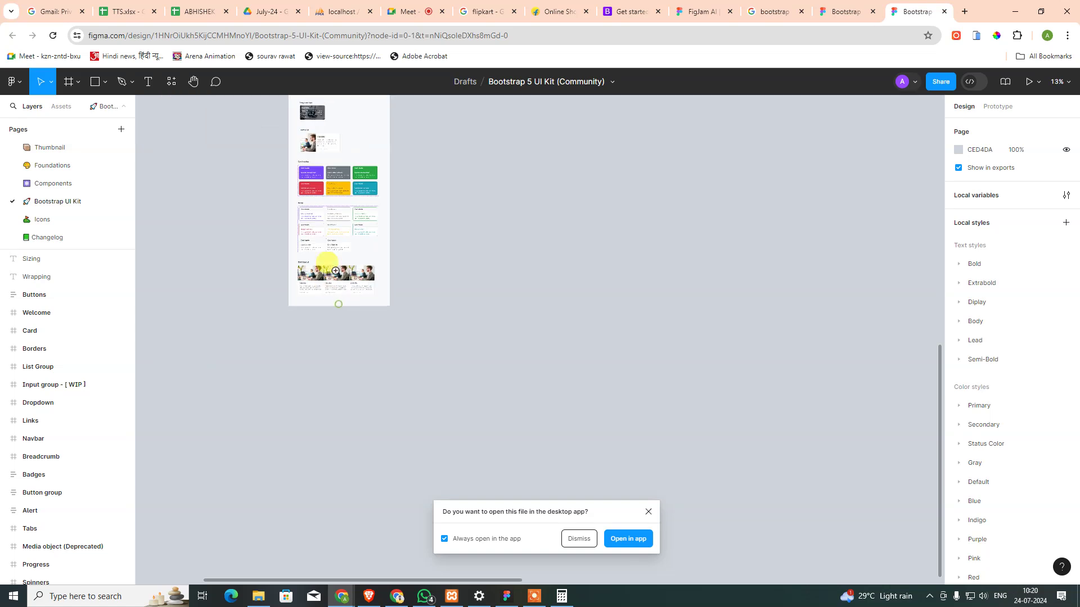
pyautogui.click(331, 265)
pyautogui.moveTo(335, 280); pyautogui.dragTo(549, 261)
pyautogui.click(520, 301)
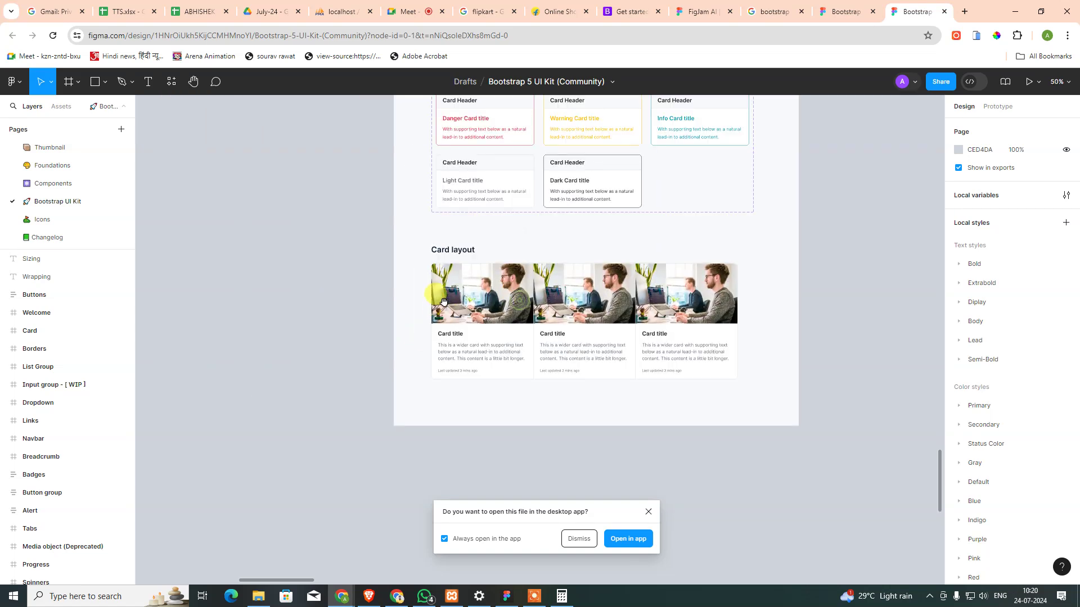
# - Scroll down to the Borders frame showing Additive, Subtractive, Border color, Border-radius and Sizes samples
pyautogui.scroll(-5, 374, 419)
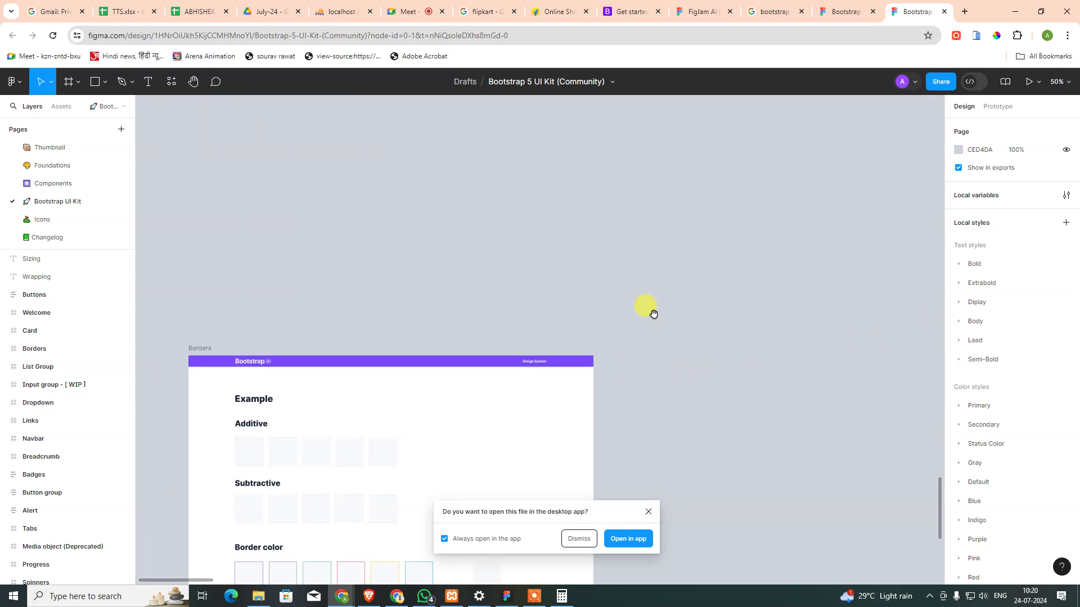
pyautogui.scroll(-3, 651, 311)
pyautogui.moveTo(410, 281); pyautogui.dragTo(406, 287)
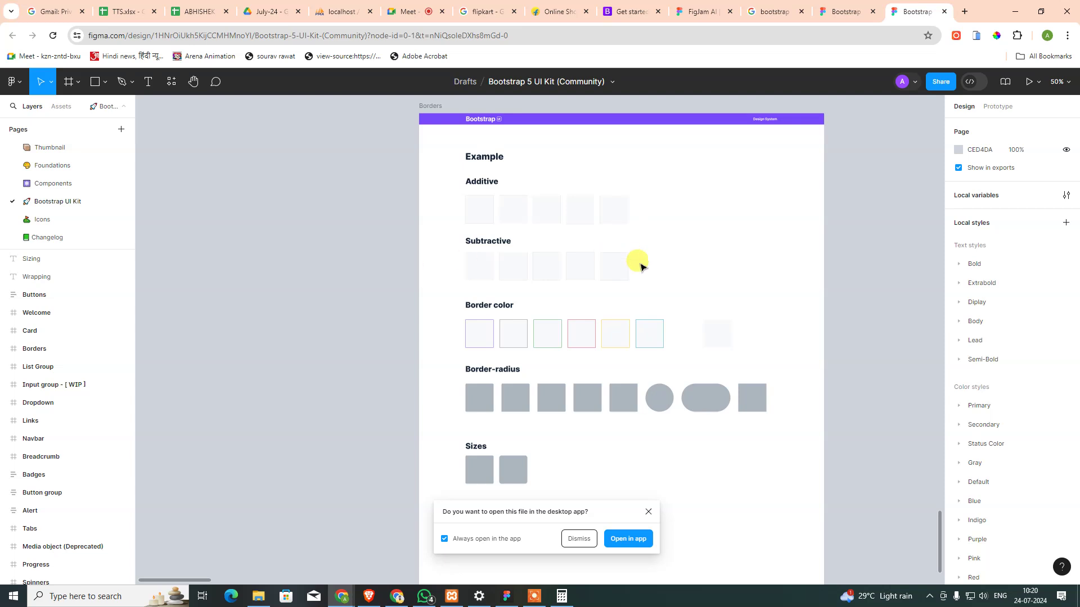
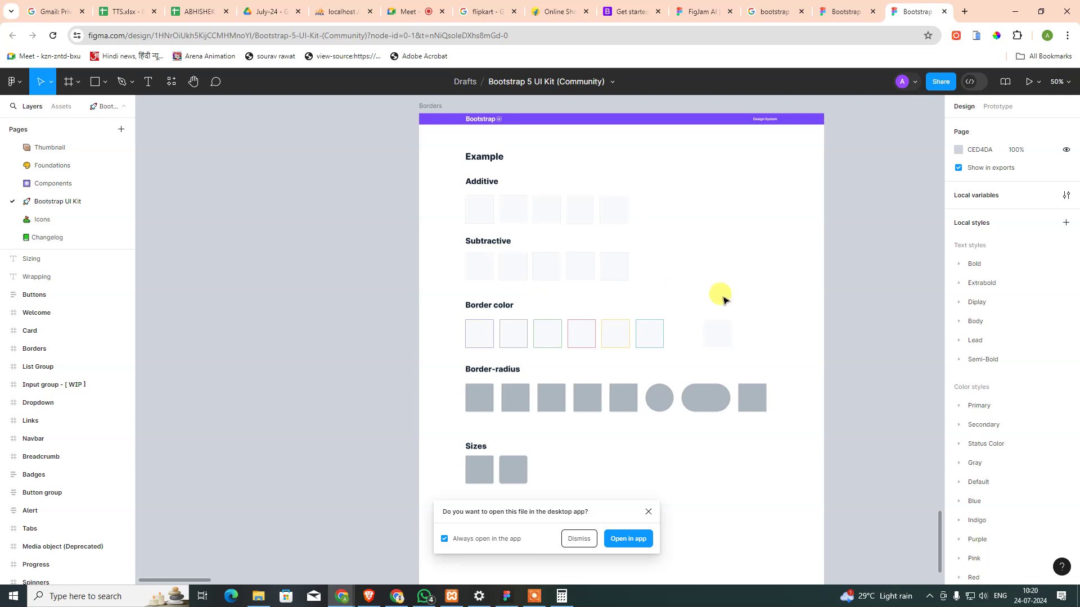
# - Inspect a Subtractive border box's stroke-sides options, then pan across the page's boards
pyautogui.click(514, 275)
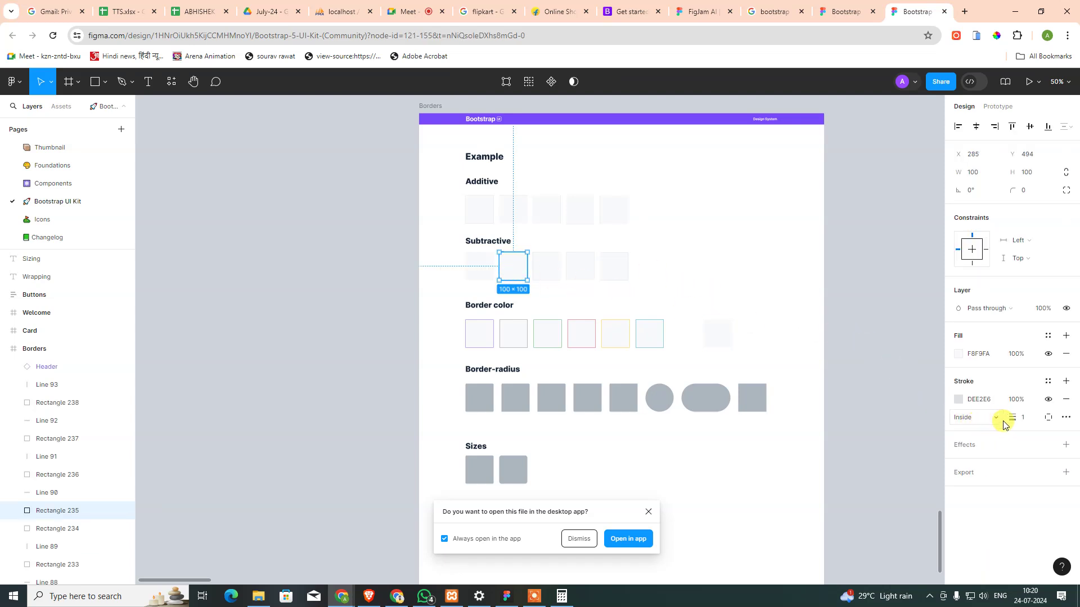
pyautogui.click(1044, 418)
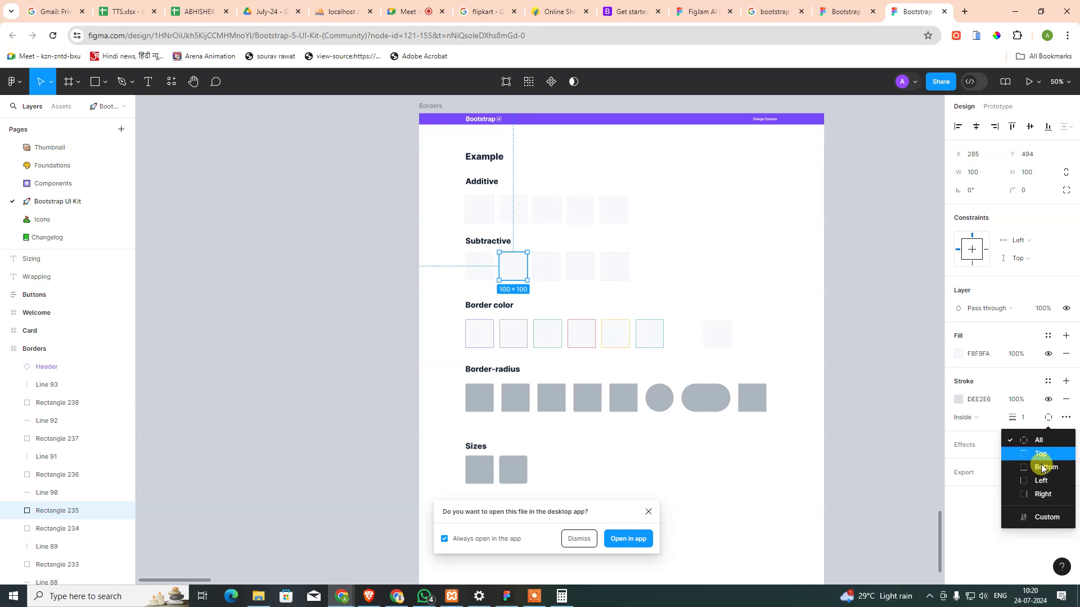
pyautogui.click(901, 375)
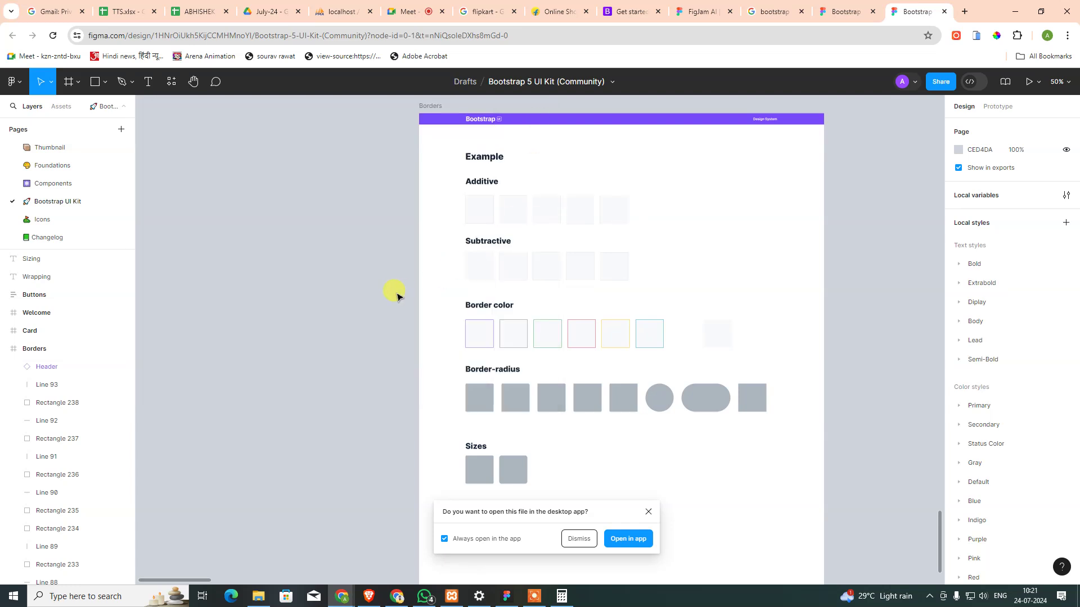
pyautogui.scroll(-3, 509, 289)
pyautogui.scroll(-3, 515, 304)
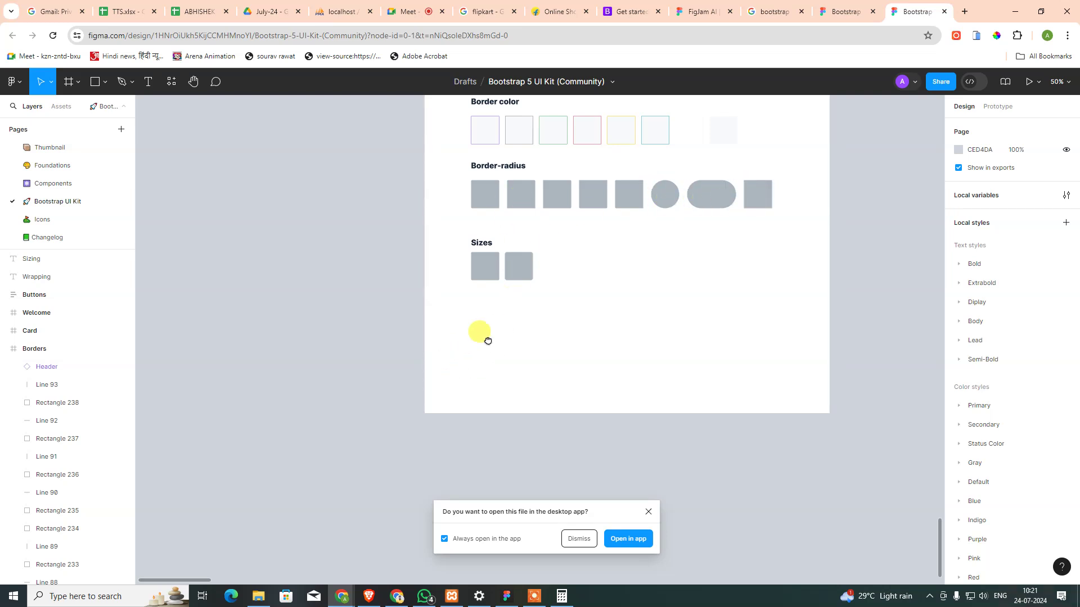
pyautogui.hscroll(-10, 487, 338)
pyautogui.scroll(-5, 608, 206)
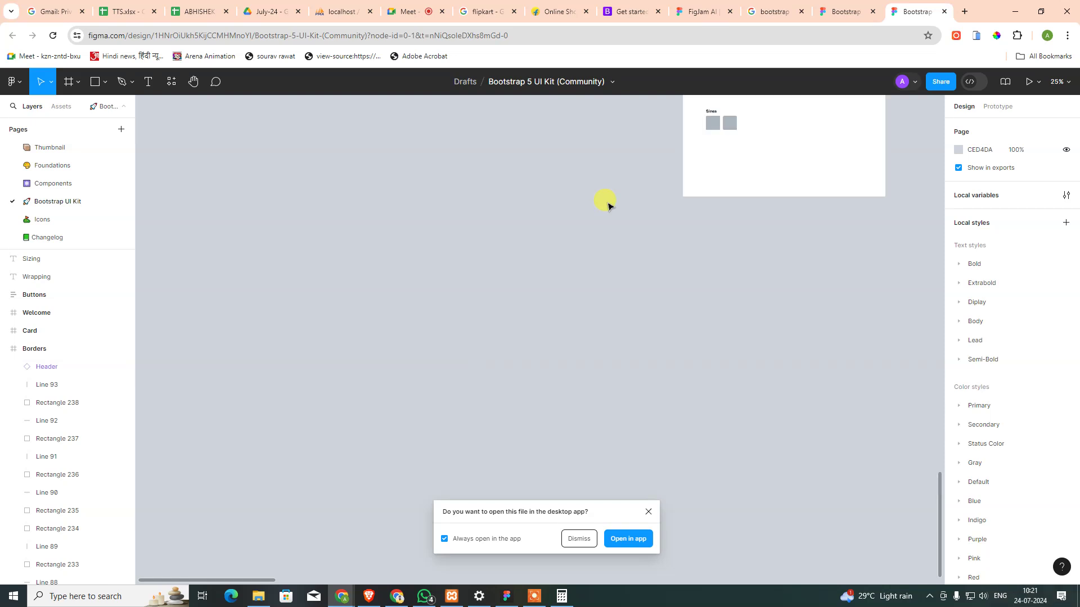
pyautogui.scroll(-5, 608, 206)
pyautogui.moveTo(635, 282); pyautogui.dragTo(456, 337)
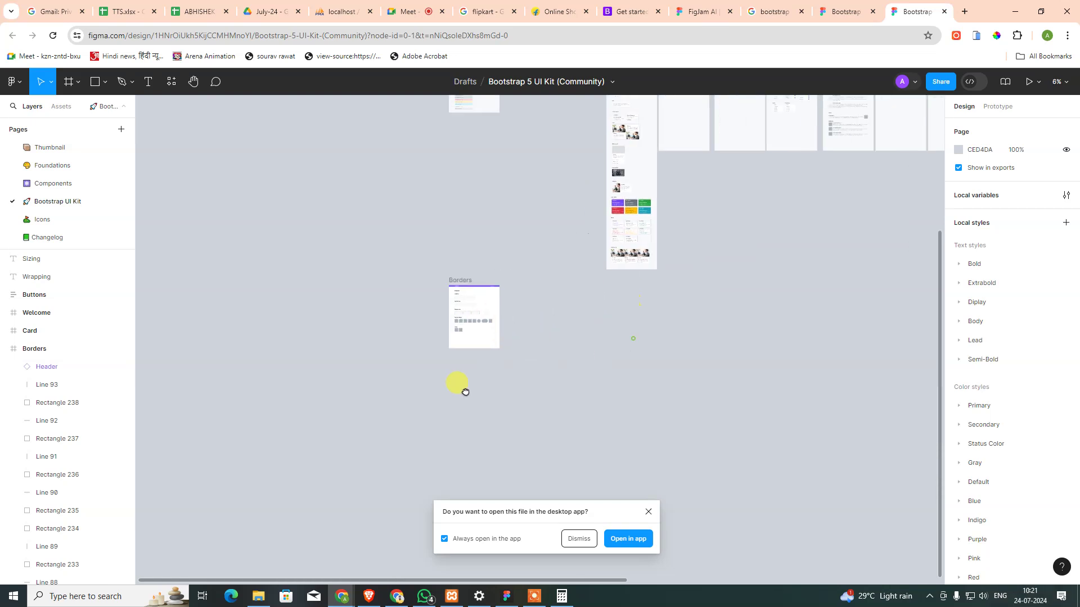
# - Switch to the Icons page and view the icon grid at 100% zoom
pyautogui.click(66, 221)
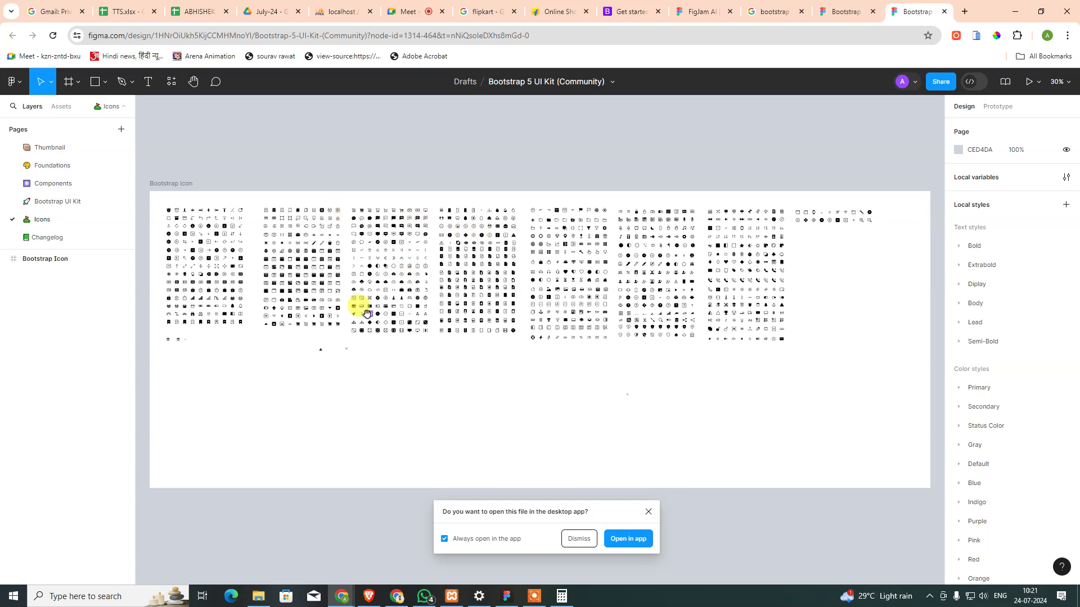
pyautogui.hotkey('shift', '0')
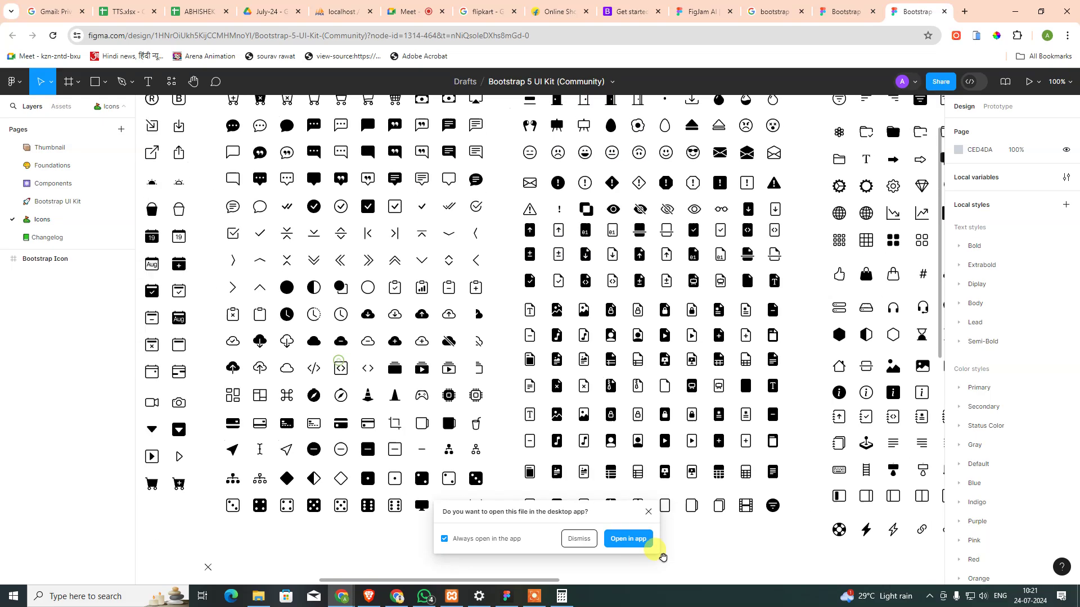
pyautogui.scroll(5, 663, 557)
pyautogui.hscroll(-10, 714, 338)
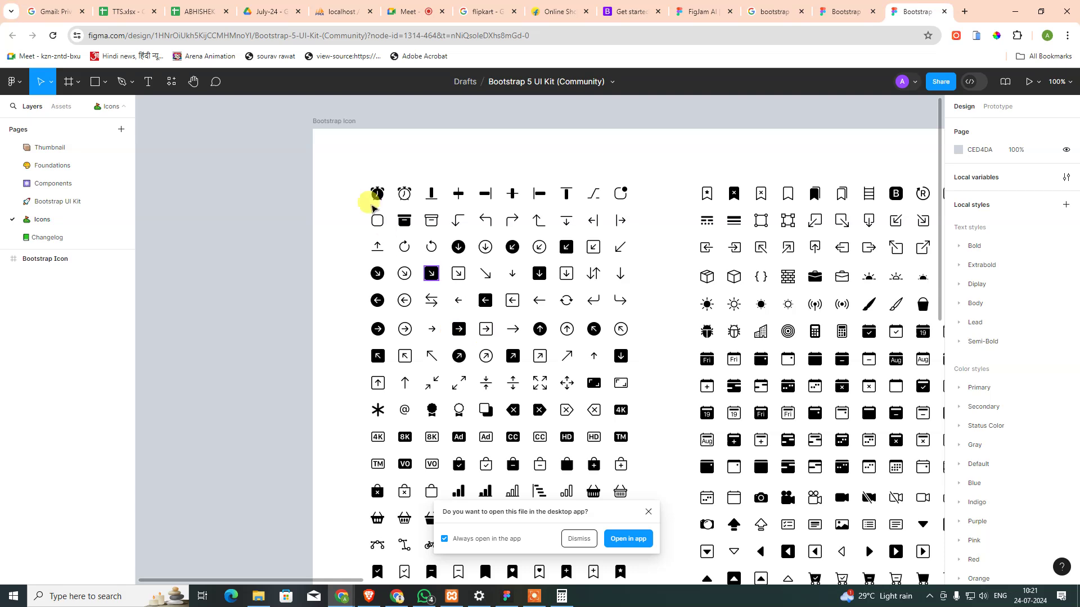
# - Check the top-row icon names: alarm-fill, alarm, align-middle, align-end
pyautogui.click(380, 195)
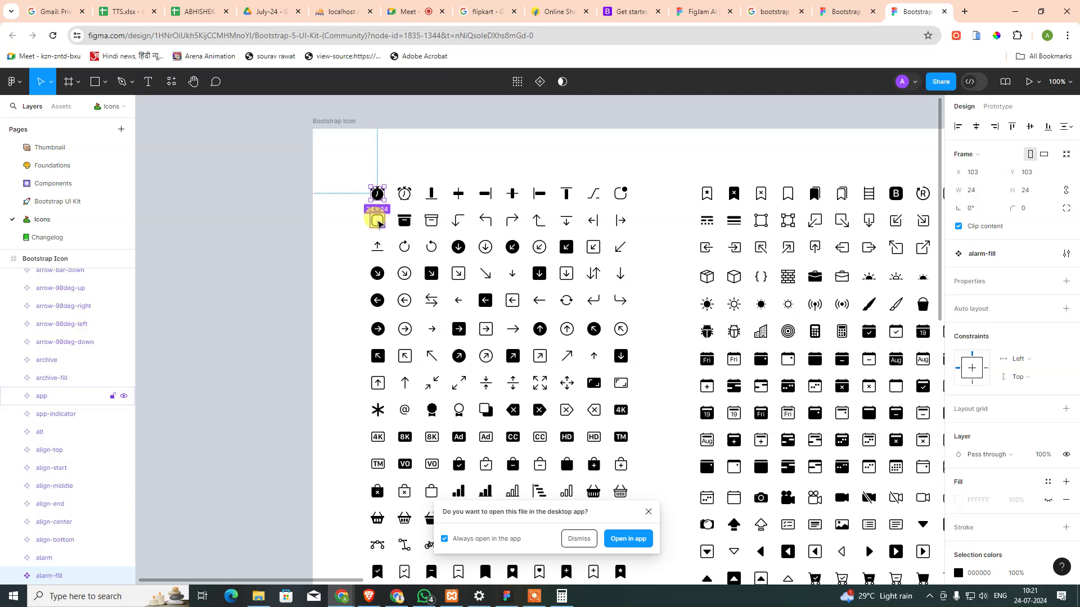
pyautogui.click(378, 220)
pyautogui.click(405, 194)
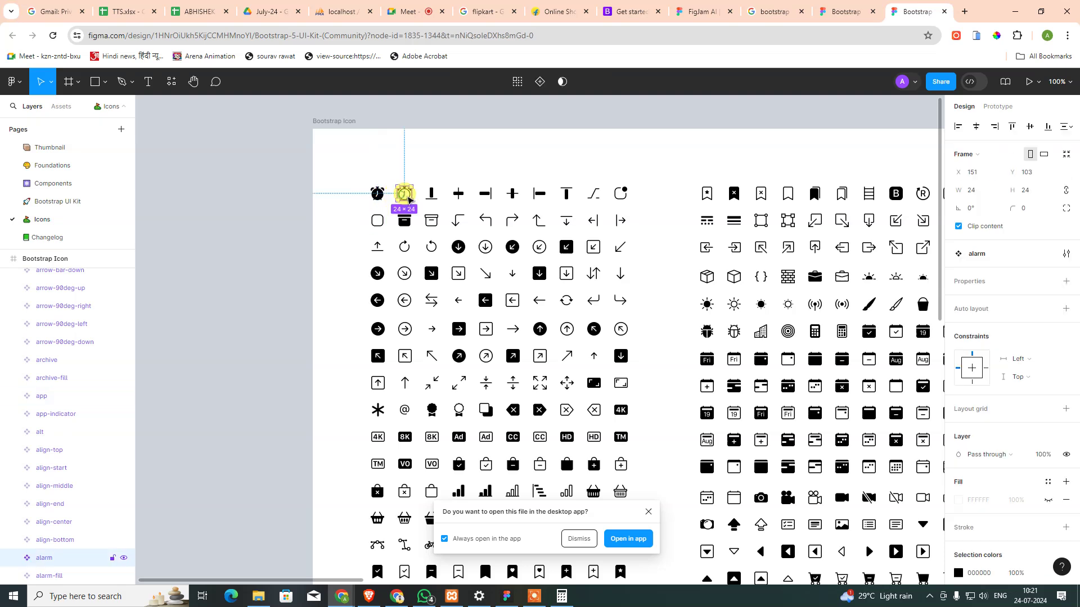
pyautogui.click(458, 194)
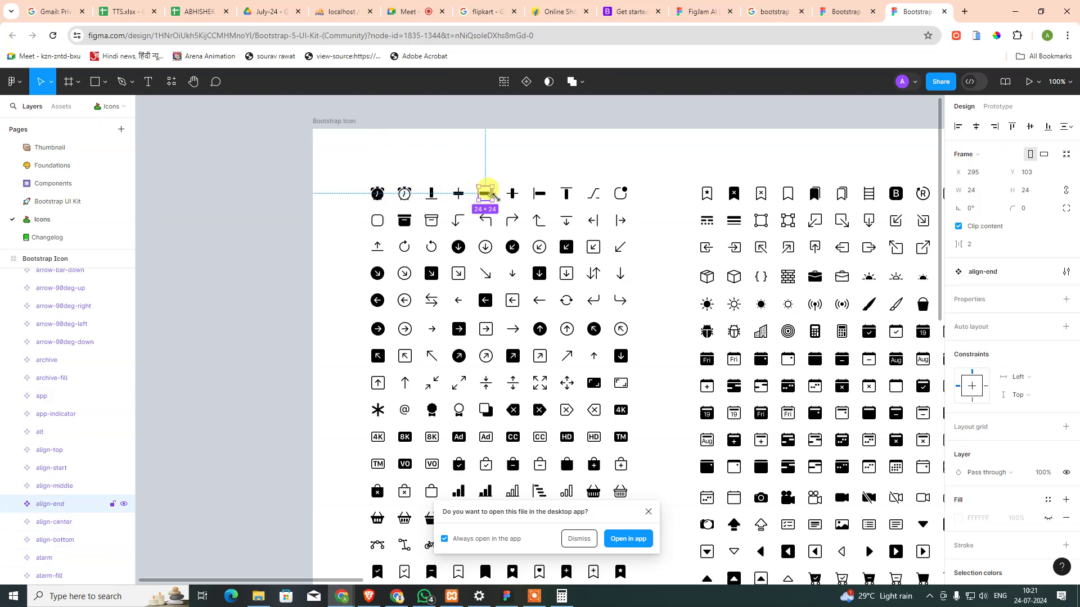
pyautogui.click(513, 197)
pyautogui.click(485, 195)
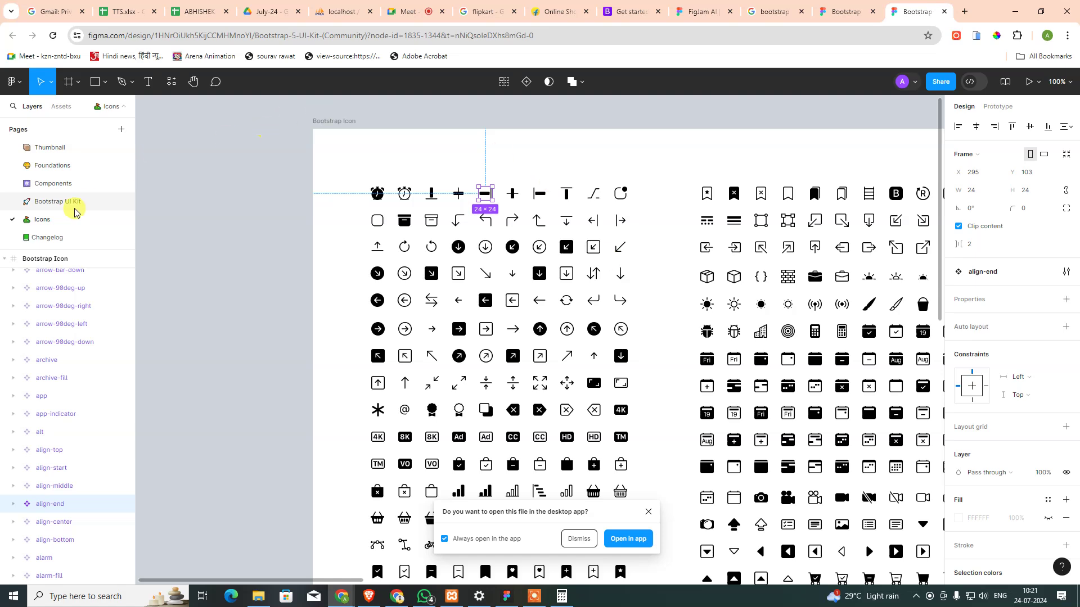
# - Zoom out and pan across the icon board to the telephone-forward-fill icon
pyautogui.press('-')
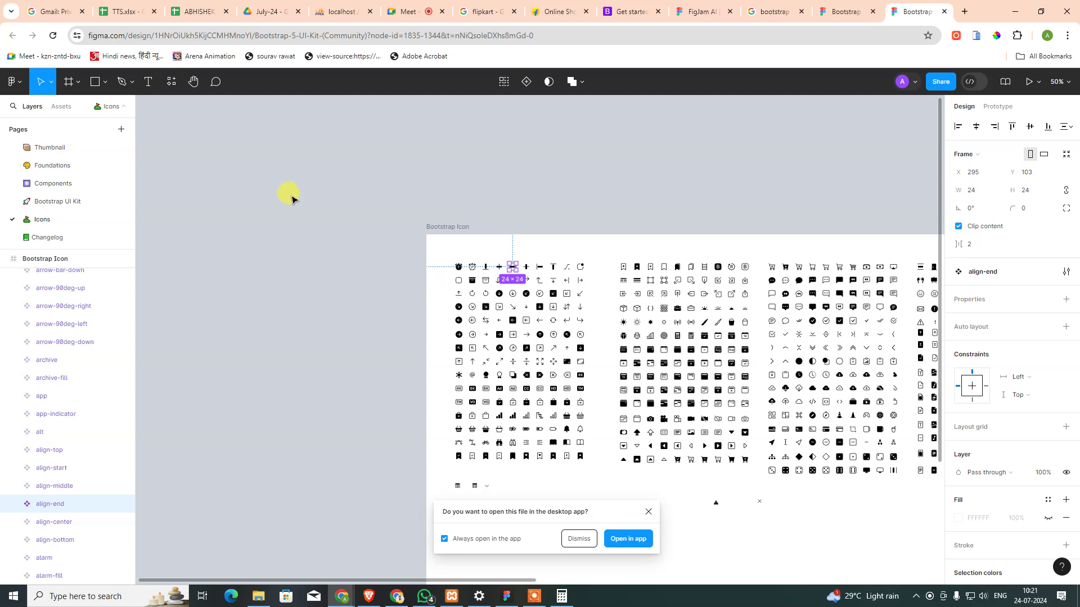
pyautogui.click(292, 198)
pyautogui.moveTo(590, 210); pyautogui.dragTo(320, 133)
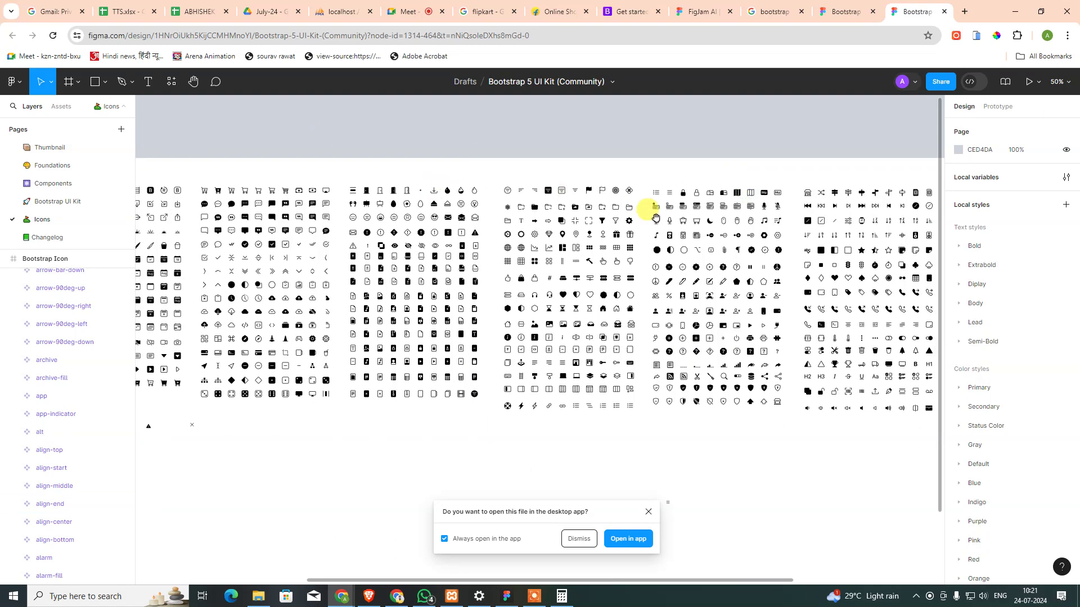
pyautogui.hscroll(6, 614, 217)
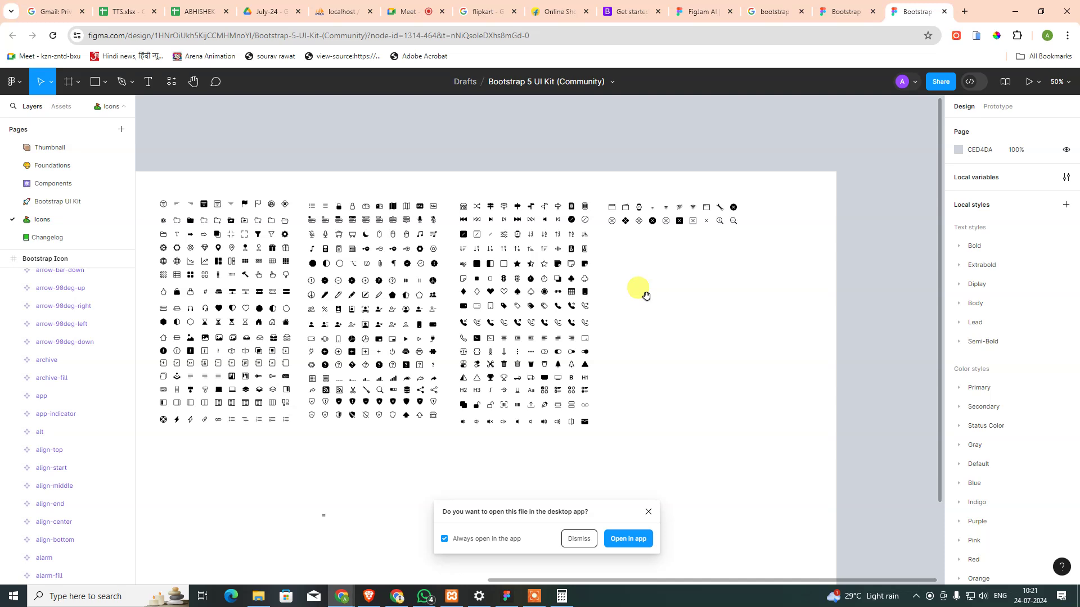
pyautogui.moveTo(646, 295); pyautogui.dragTo(779, 309)
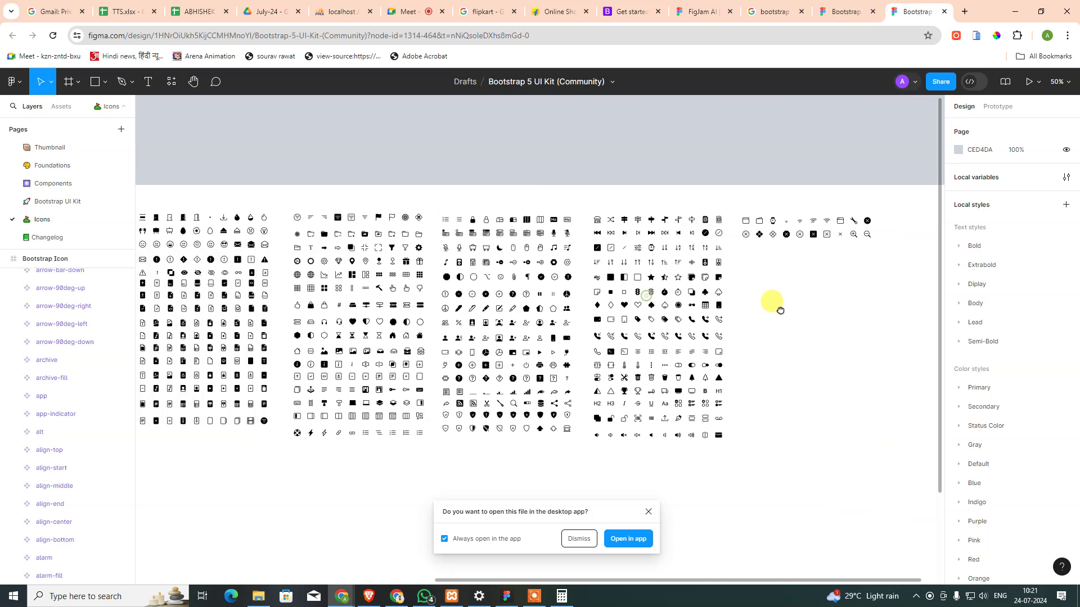
pyautogui.click(703, 322)
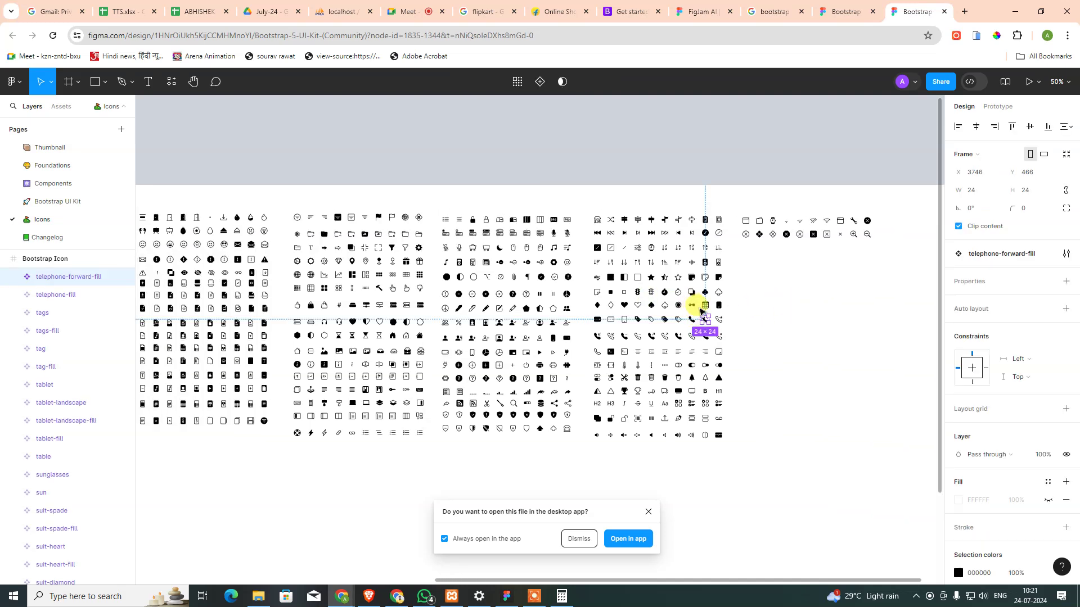
pyautogui.moveTo(48, 329)
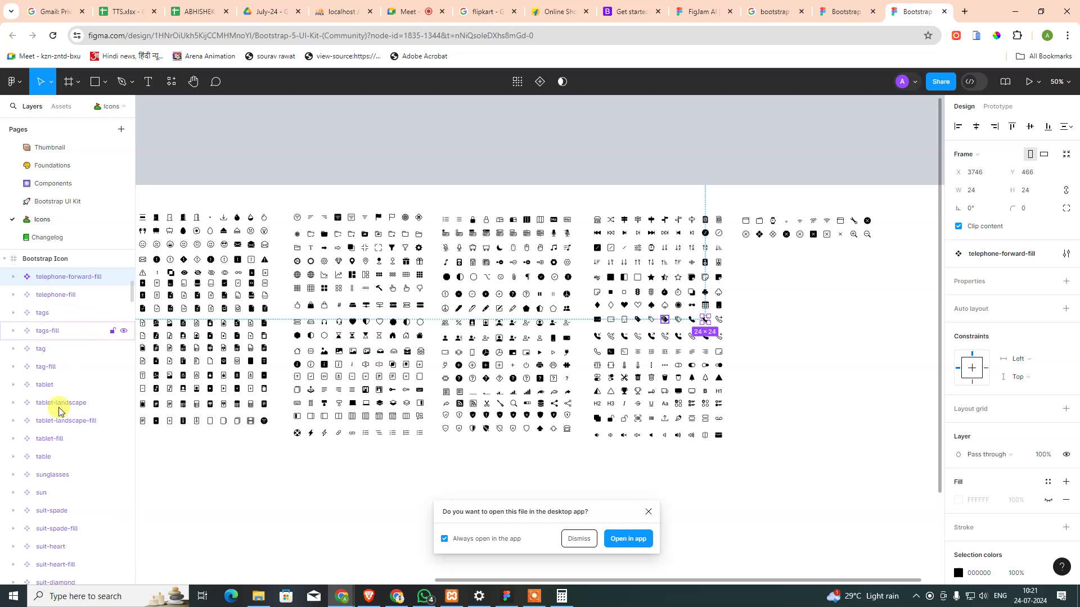
# - Scroll down through the rest of the icon grid and clear the selection
pyautogui.scroll(-5, 72, 404)
pyautogui.scroll(-3, 90, 478)
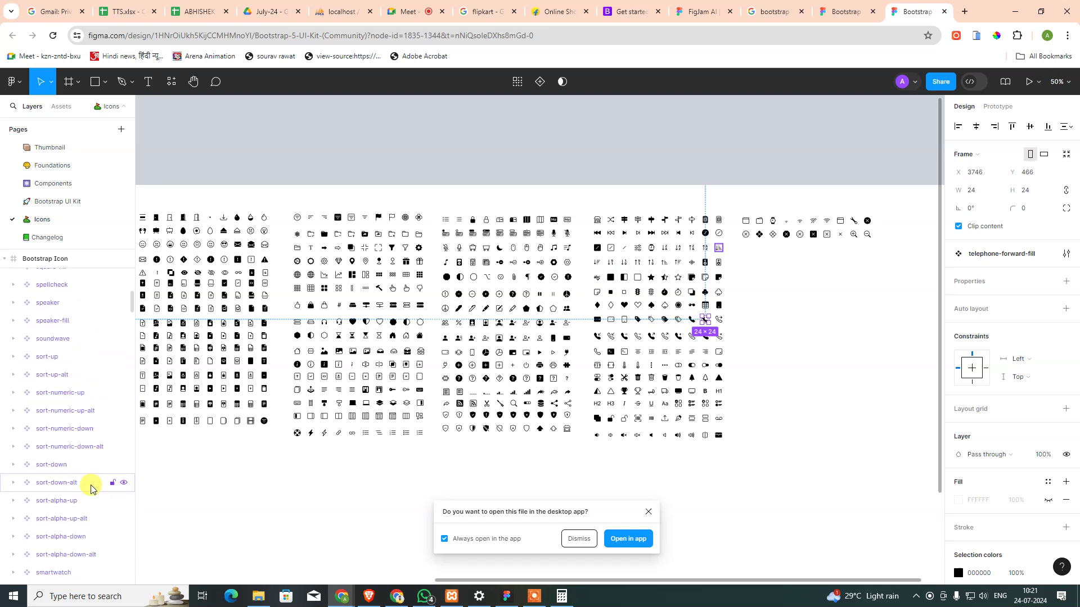
pyautogui.scroll(-3, 93, 485)
pyautogui.scroll(-3, 99, 482)
pyautogui.scroll(-3, 105, 483)
pyautogui.scroll(-5, 107, 488)
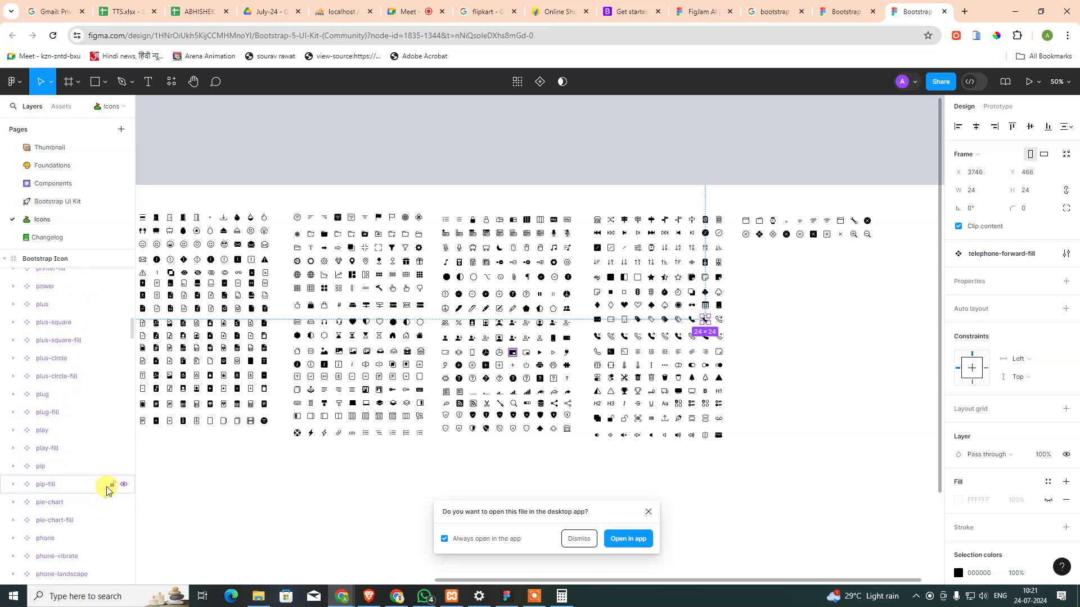
pyautogui.scroll(-5, 107, 487)
pyautogui.scroll(-5, 107, 487)
pyautogui.scroll(-2, 297, 484)
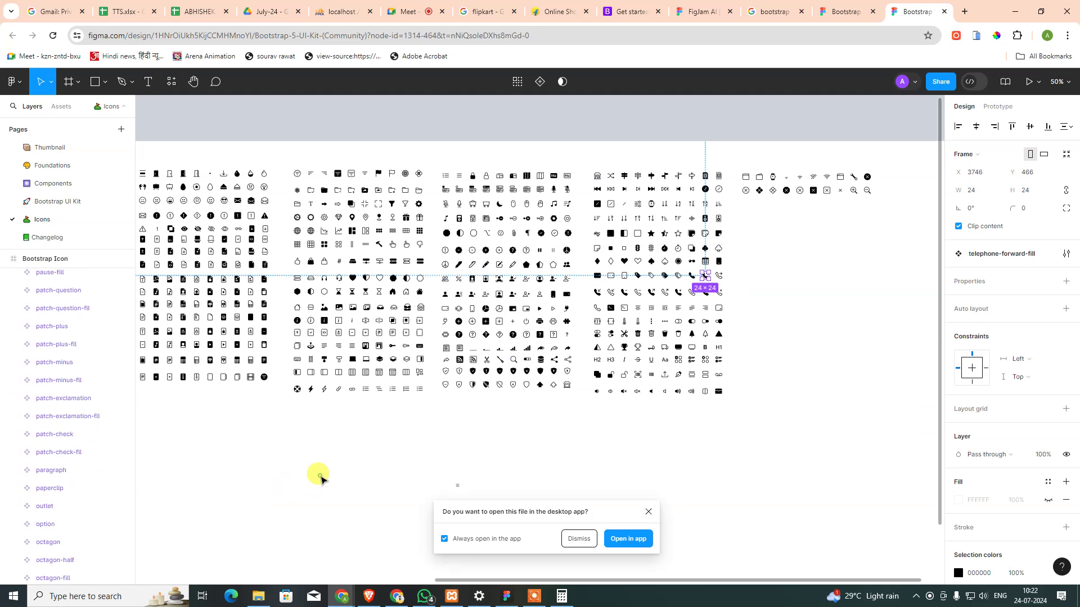
pyautogui.click(337, 462)
# - Pan back to the icon board's left edge and collapse the Pages list
pyautogui.moveTo(278, 423); pyautogui.dragTo(608, 425)
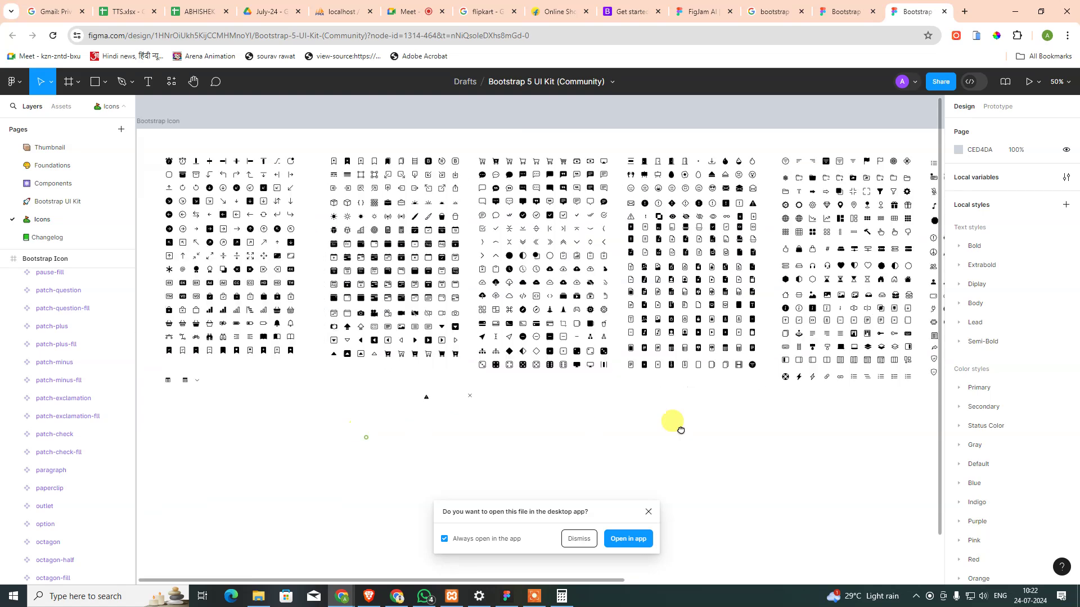
pyautogui.hscroll(-5, 506, 431)
pyautogui.hscroll(-1, 474, 433)
pyautogui.click(121, 116)
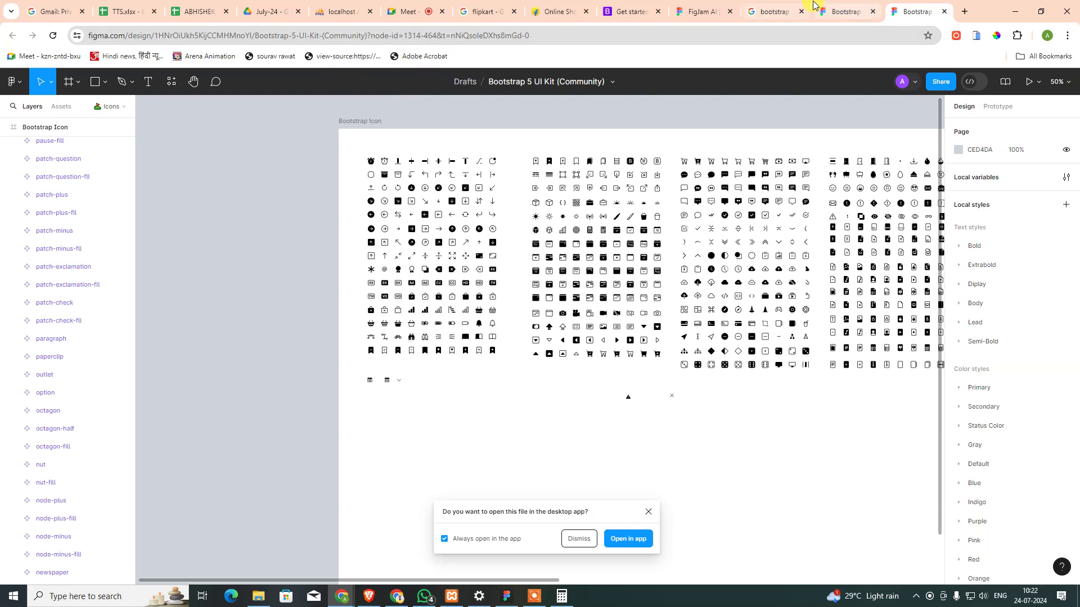
pyautogui.click(631, 11)
pyautogui.click(700, 12)
pyautogui.click(787, 7)
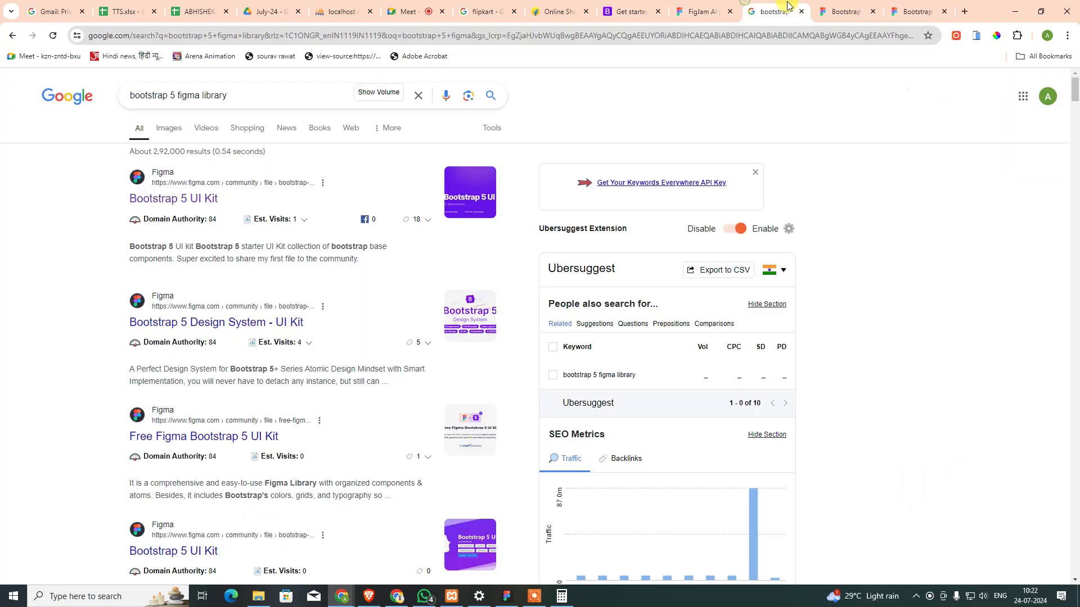
pyautogui.click(838, 11)
pyautogui.click(337, 39)
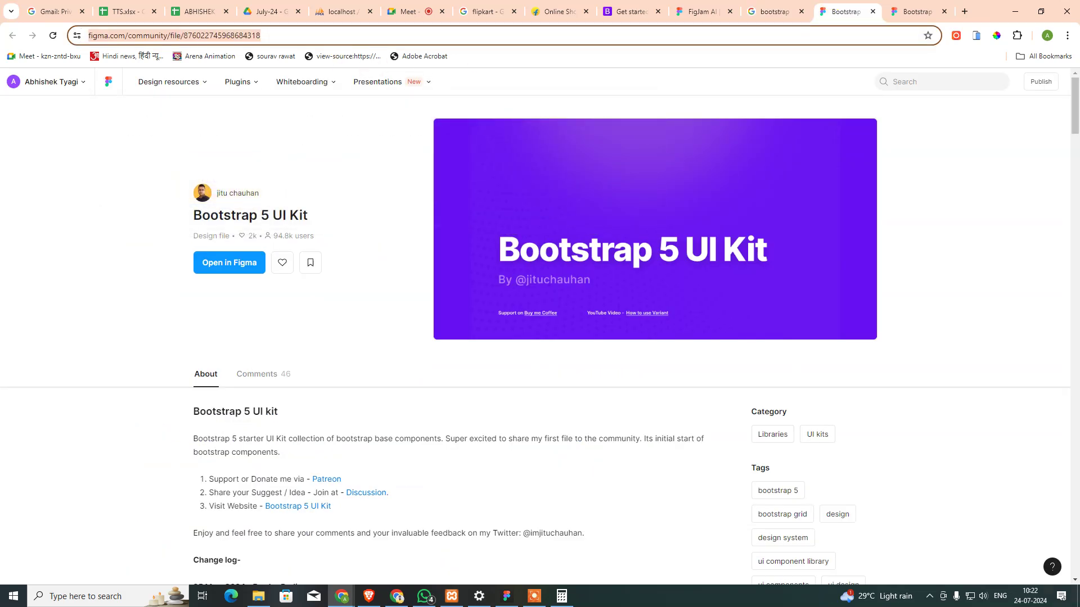
pyautogui.click(424, 596)
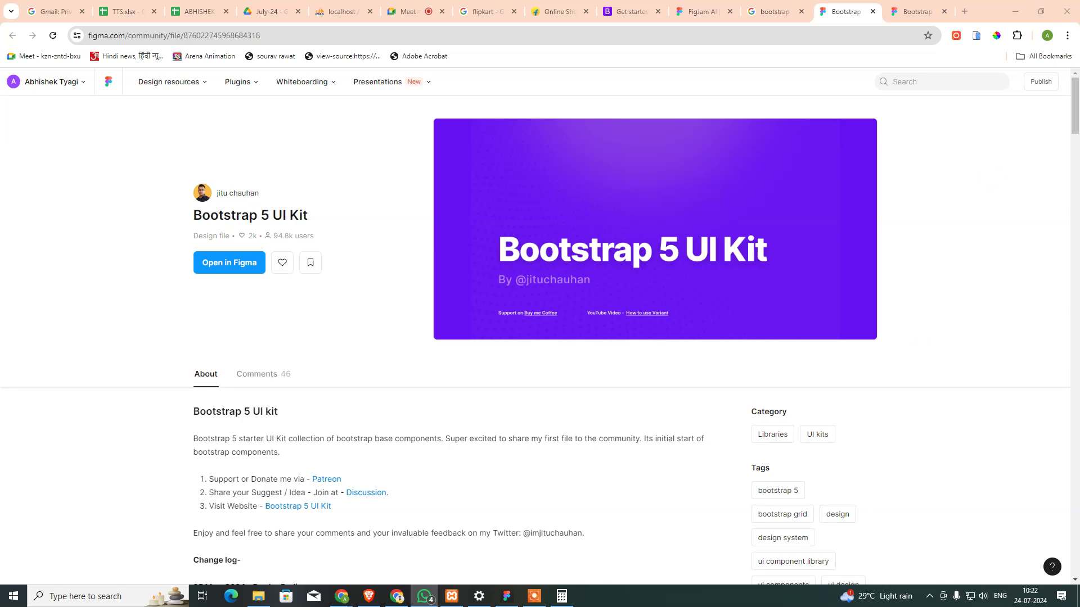
# - Back in the Bootstrap file, collapse the icon layers and select the Bootstrap Icon frame
pyautogui.click(905, 4)
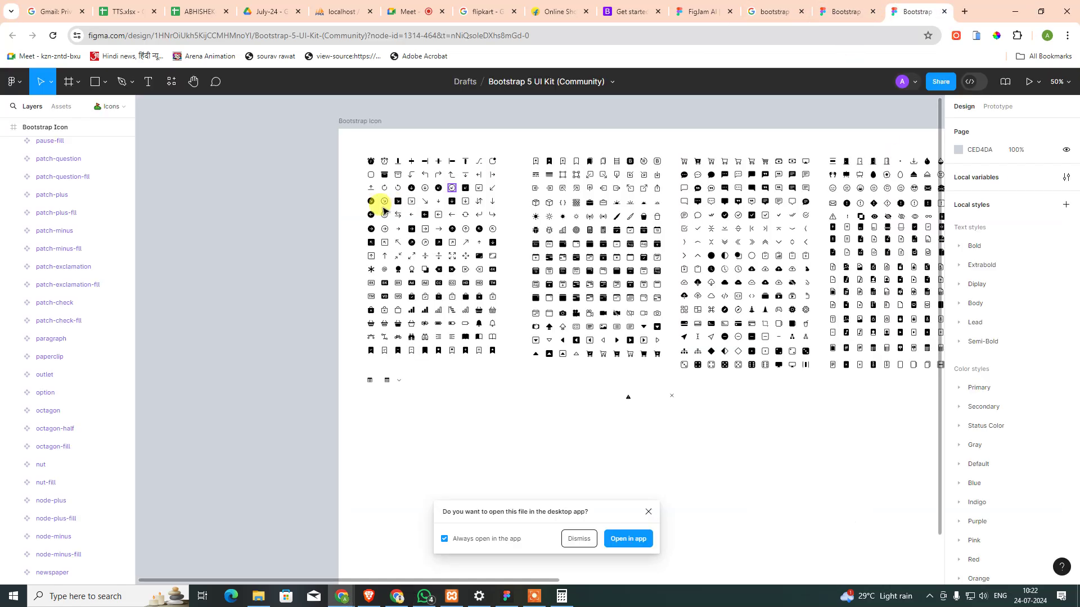
pyautogui.scroll(5, 77, 234)
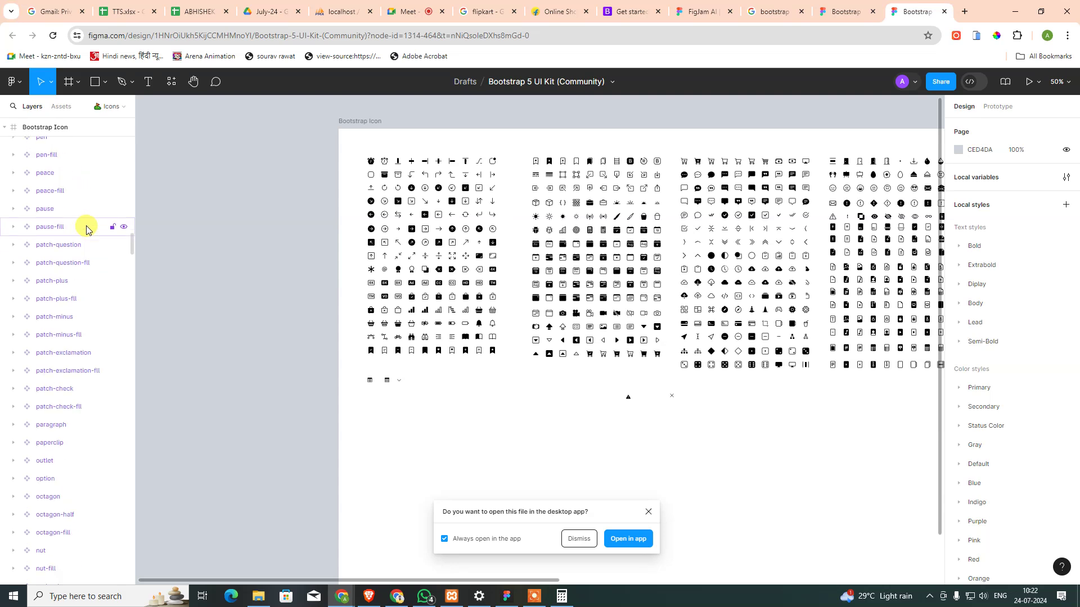
pyautogui.scroll(5, 85, 224)
pyautogui.scroll(5, 88, 212)
pyautogui.scroll(5, 93, 199)
pyautogui.scroll(5, 96, 188)
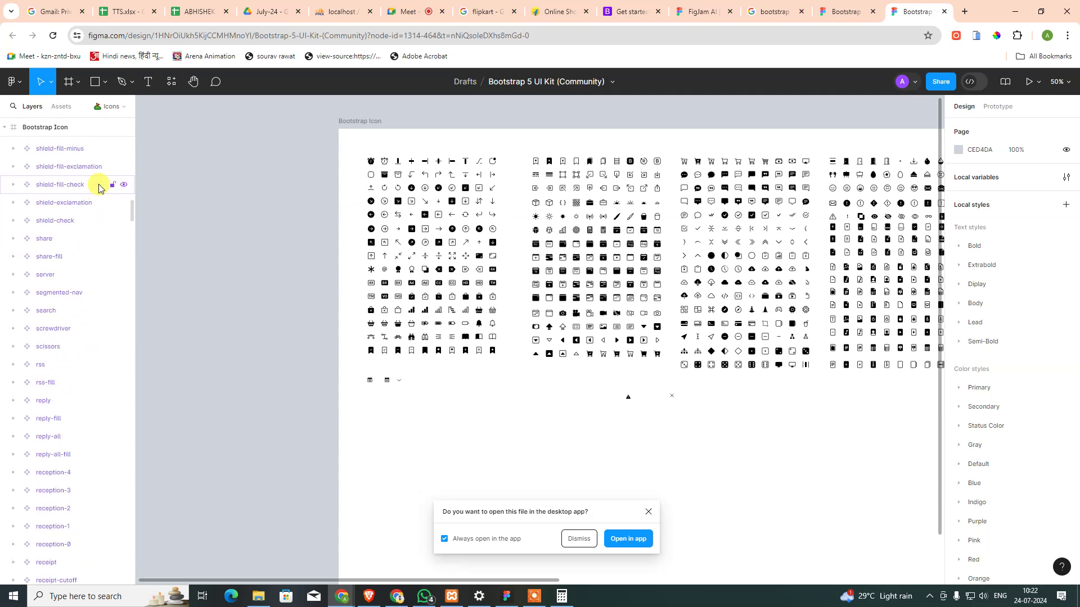
pyautogui.scroll(5, 96, 183)
pyautogui.scroll(5, 102, 179)
pyautogui.moveTo(130, 185); pyautogui.dragTo(130, 113)
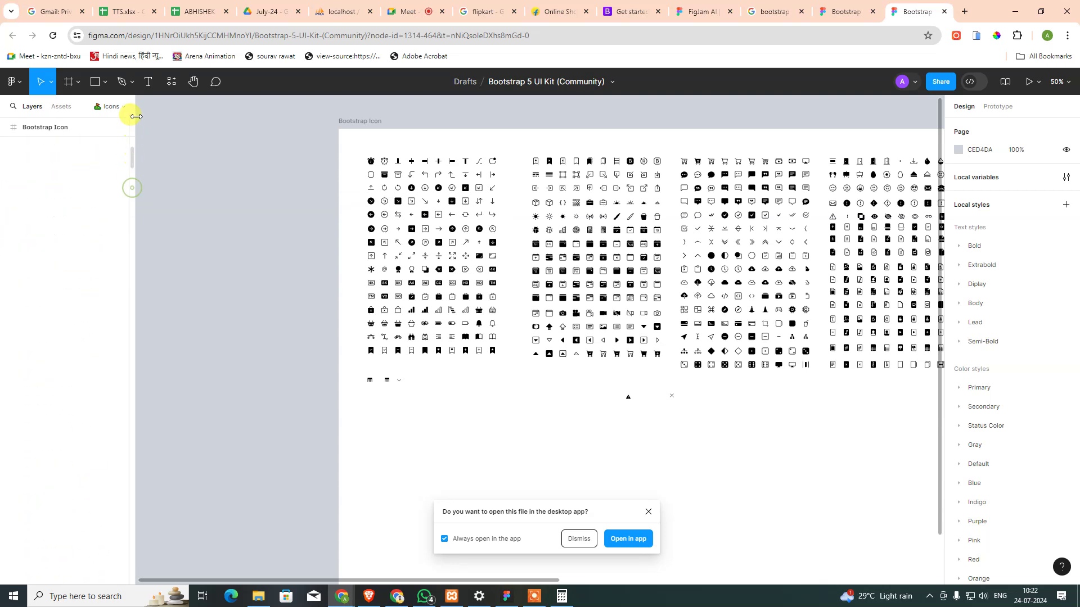
pyautogui.click(18, 128)
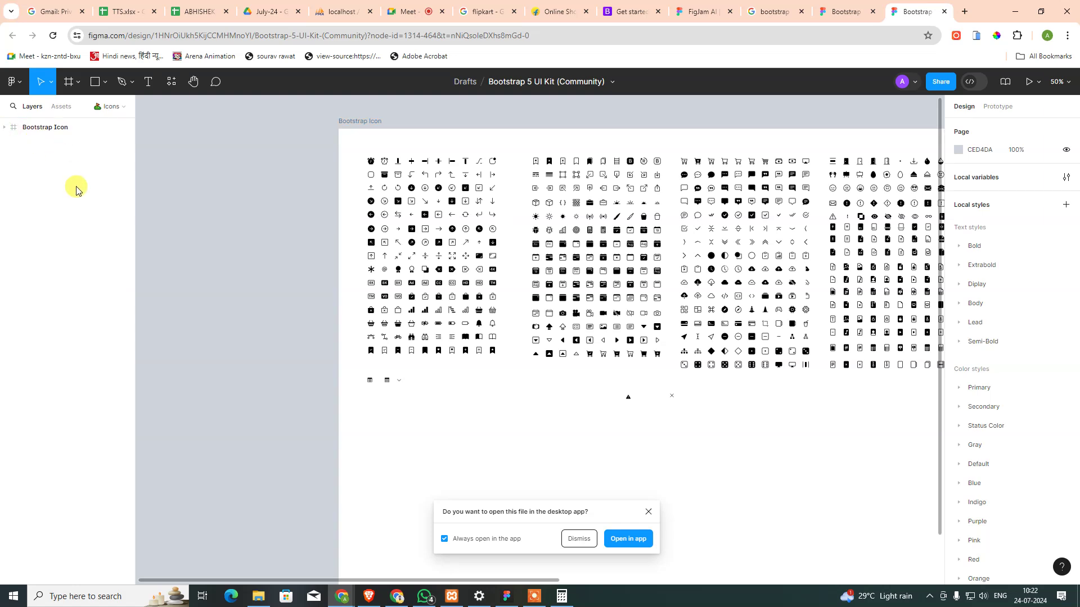
# - Switch to the Bootstrap UI Kit page and zoom into the Button group frame
pyautogui.click(111, 112)
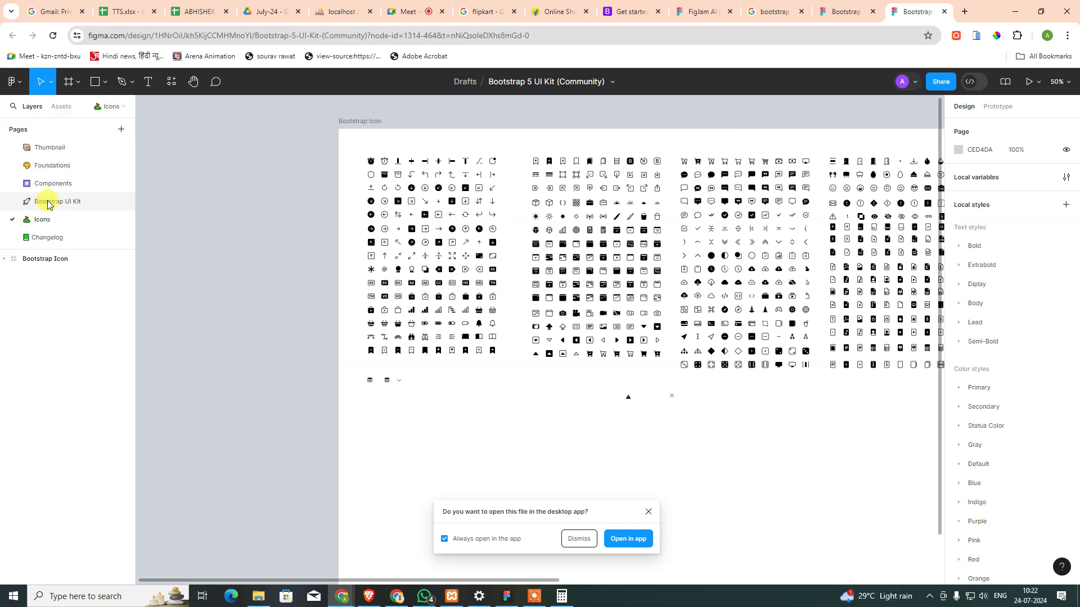
pyautogui.click(66, 204)
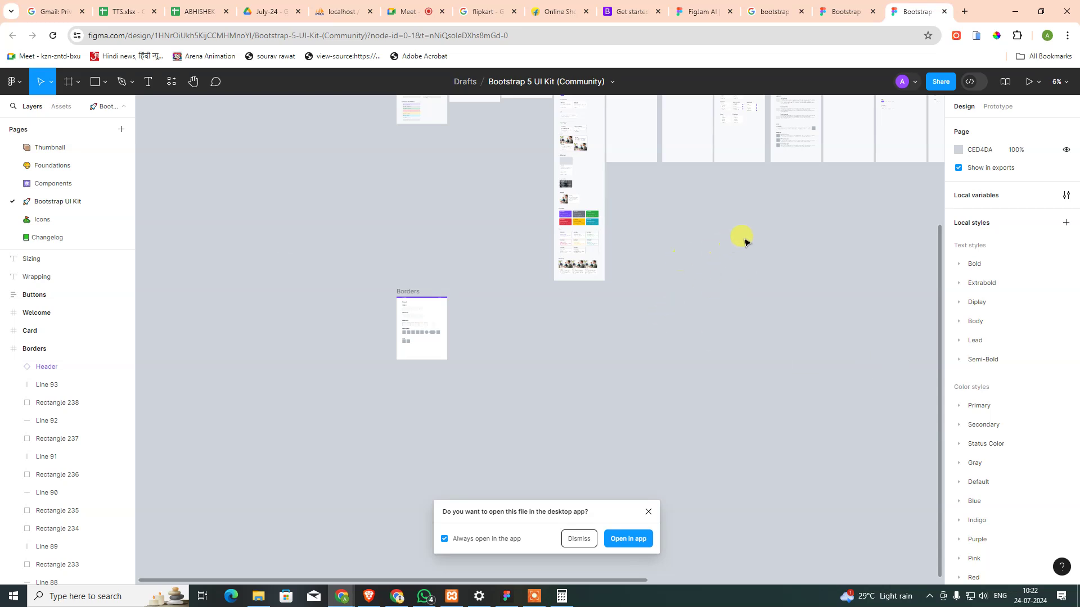
pyautogui.moveTo(744, 242); pyautogui.dragTo(601, 458)
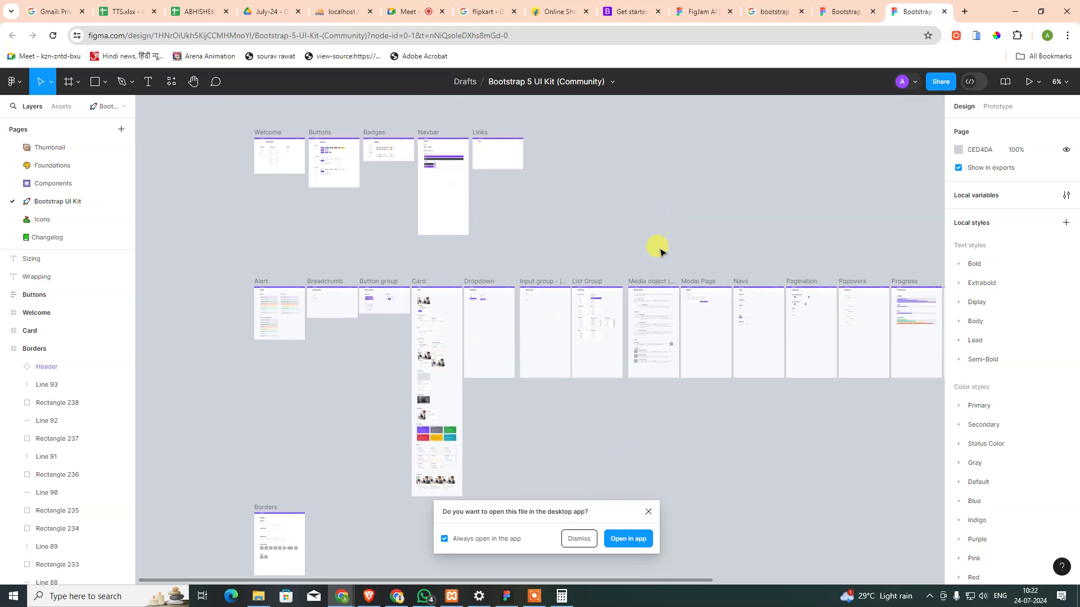
pyautogui.moveTo(627, 258); pyautogui.dragTo(620, 204)
pyautogui.scroll(10, 340, 203)
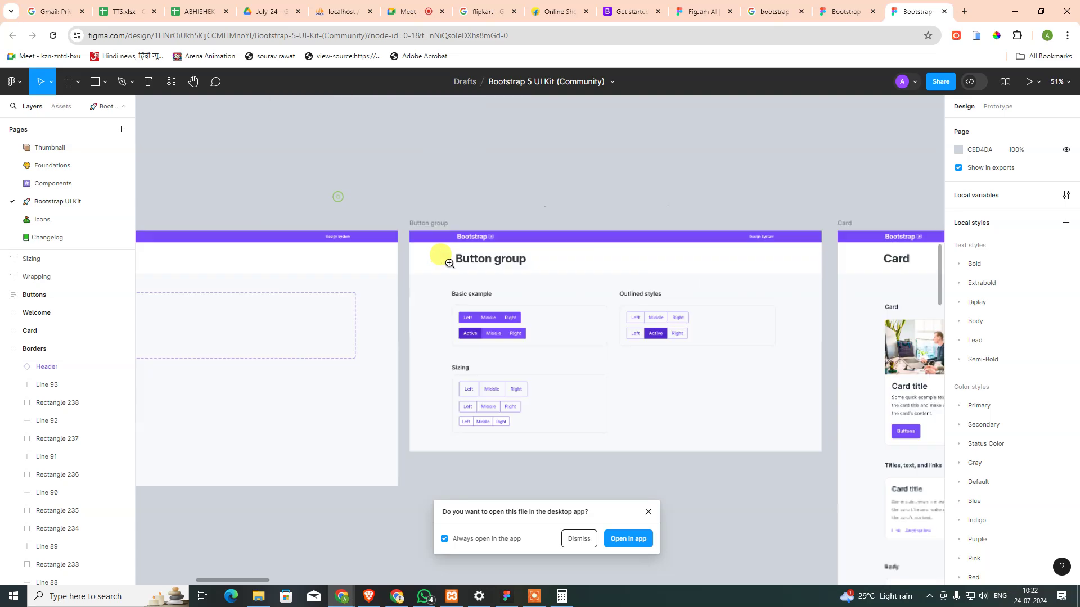
# - Find the Navbar component set and select its Default, Default light variant
pyautogui.moveTo(314, 308); pyautogui.dragTo(866, 296)
pyautogui.moveTo(477, 296); pyautogui.dragTo(964, 321)
pyautogui.moveTo(487, 387); pyautogui.dragTo(400, 410)
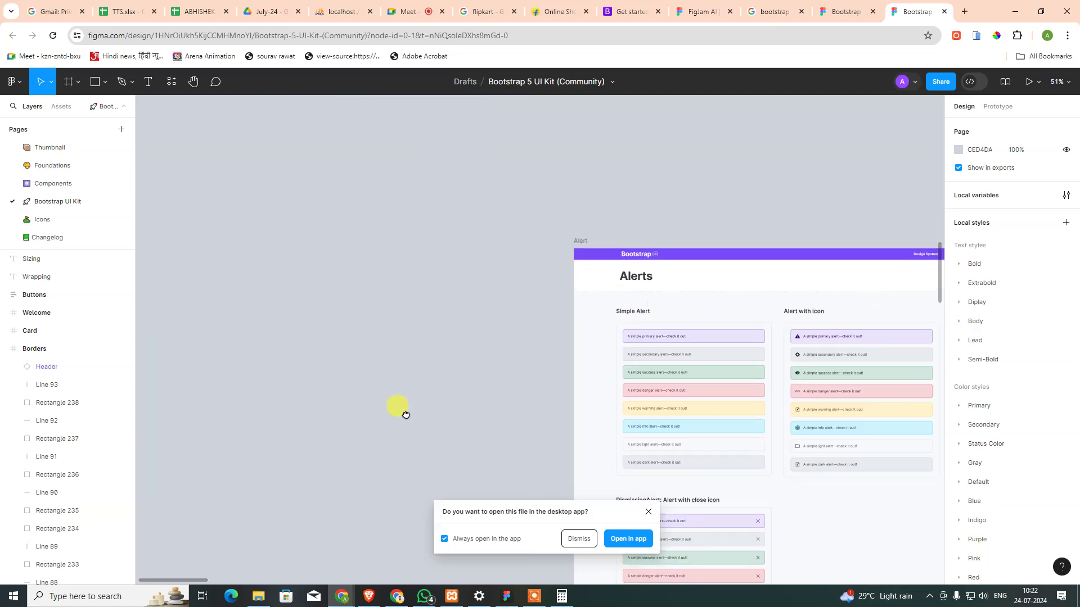
pyautogui.moveTo(861, 194); pyautogui.dragTo(423, 506)
pyautogui.scroll(3, 497, 399)
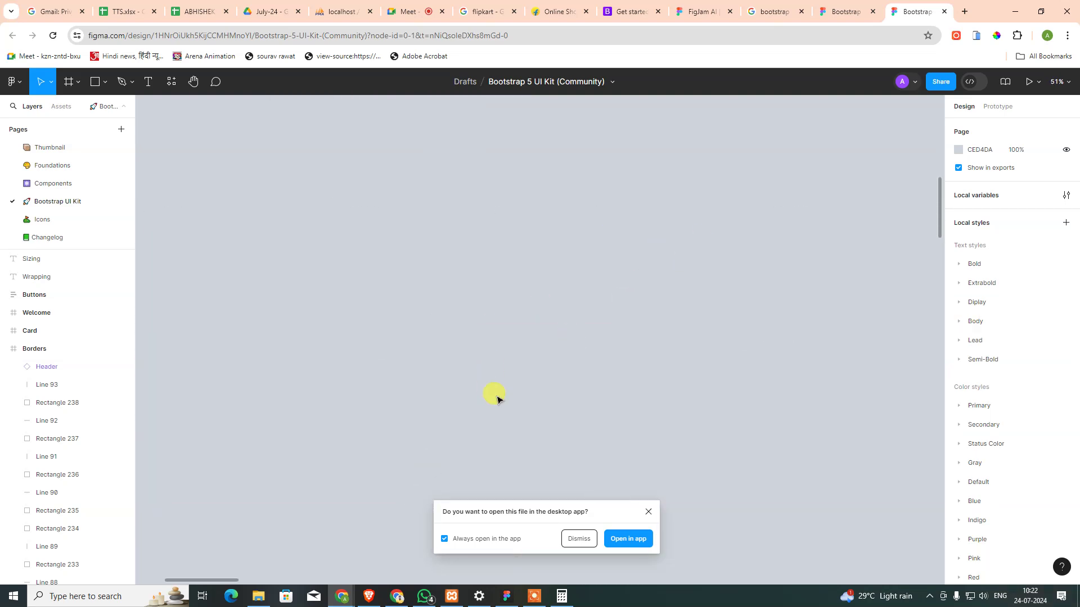
pyautogui.scroll(-5, 497, 400)
pyautogui.scroll(-3, 497, 400)
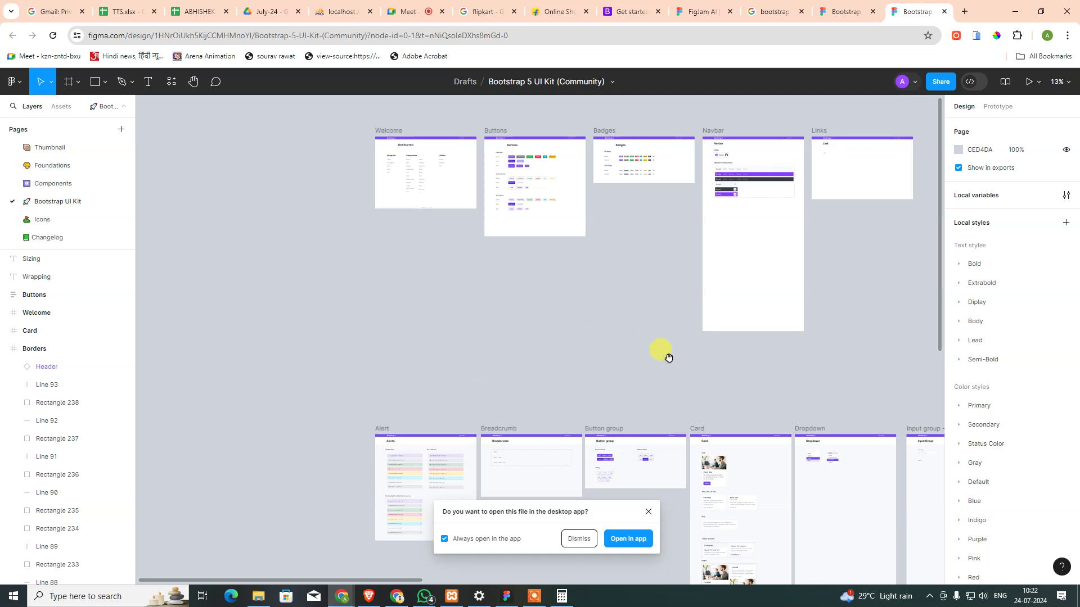
pyautogui.hscroll(5, 494, 205)
pyautogui.scroll(5, 585, 229)
pyautogui.scroll(-2, 476, 287)
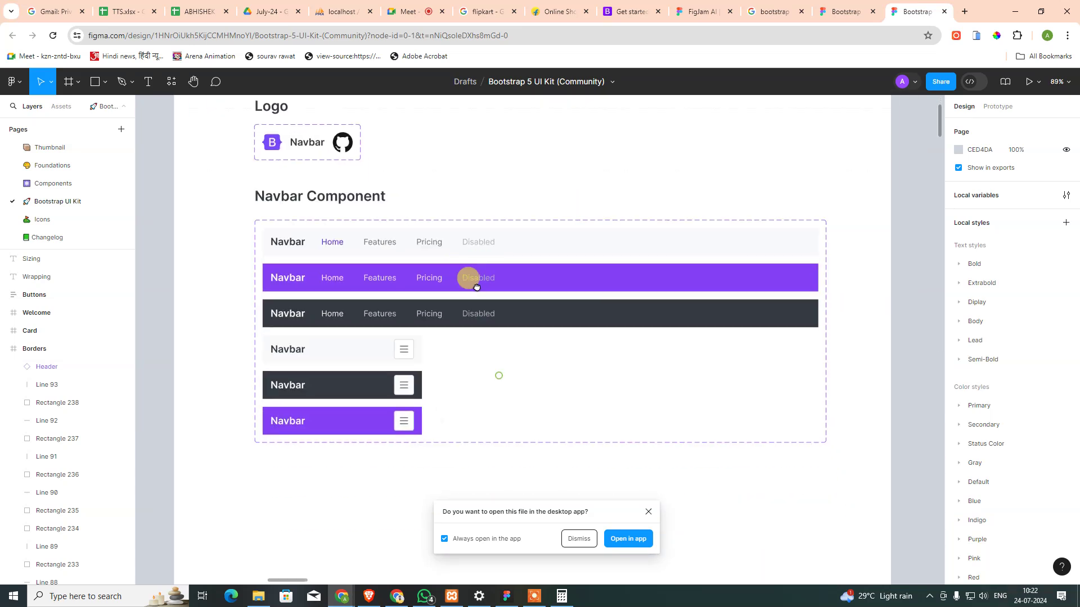
pyautogui.click(535, 243)
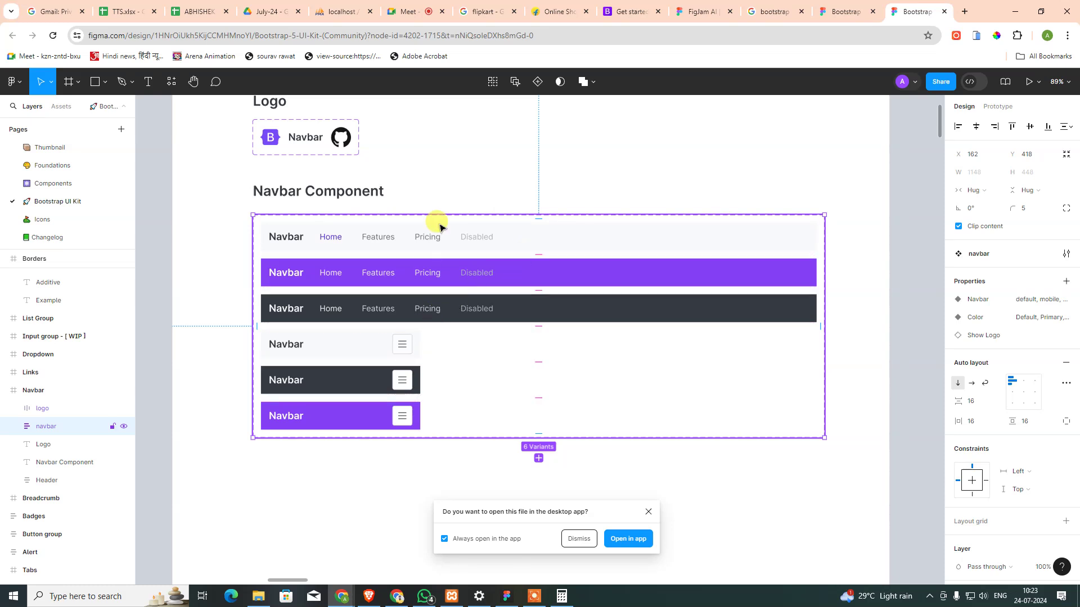
pyautogui.click(531, 238)
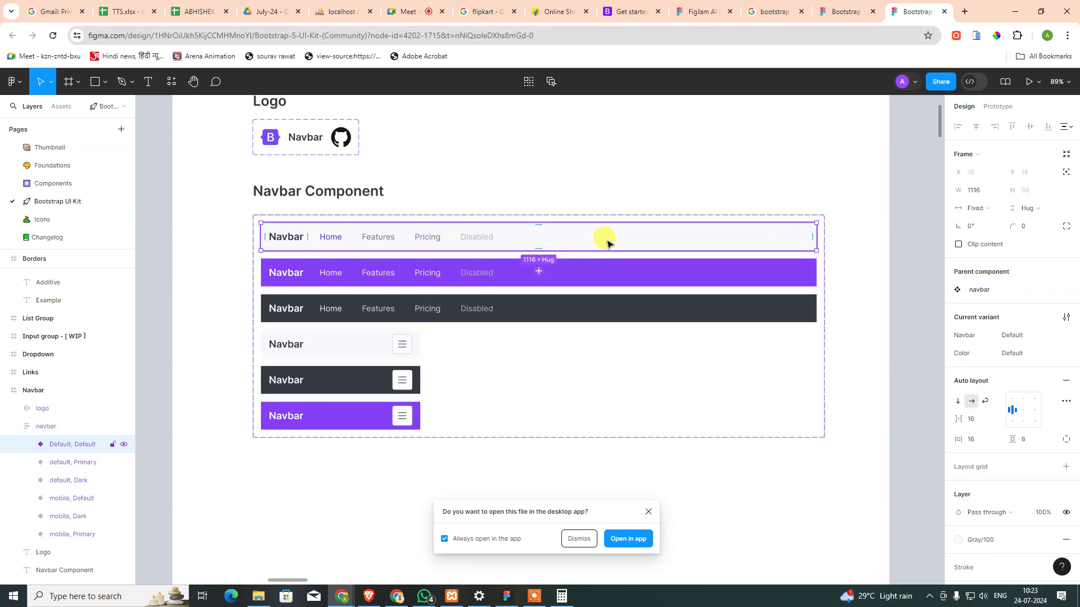
# - Paste the navbar into MacBook Pro 16" - 1 in First-Class 19.07.24
pyautogui.click(506, 596)
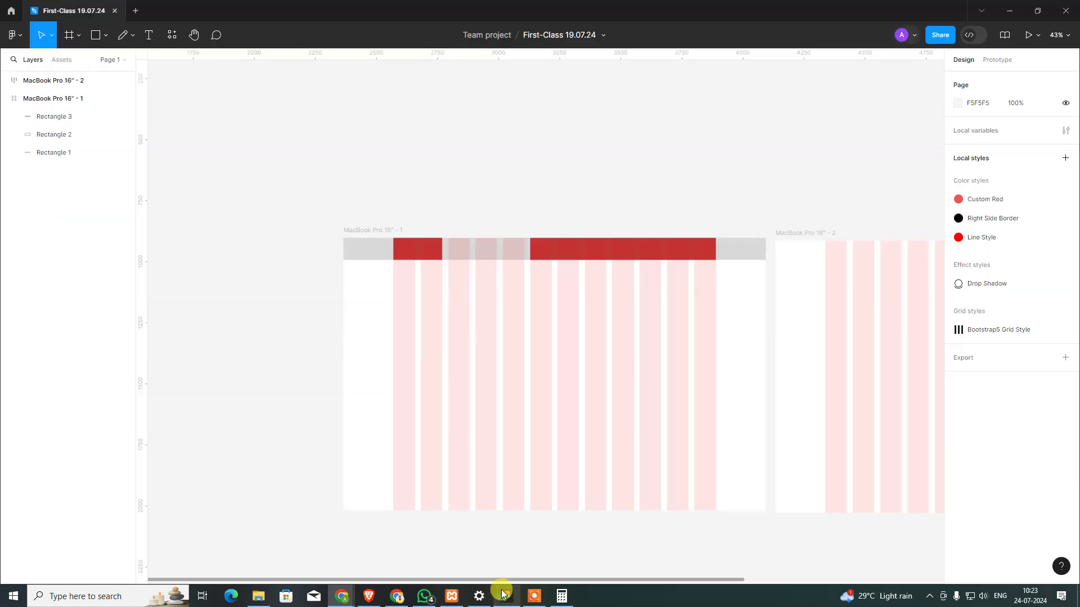
pyautogui.click(419, 361)
pyautogui.hotkey('ctrl', 'v')
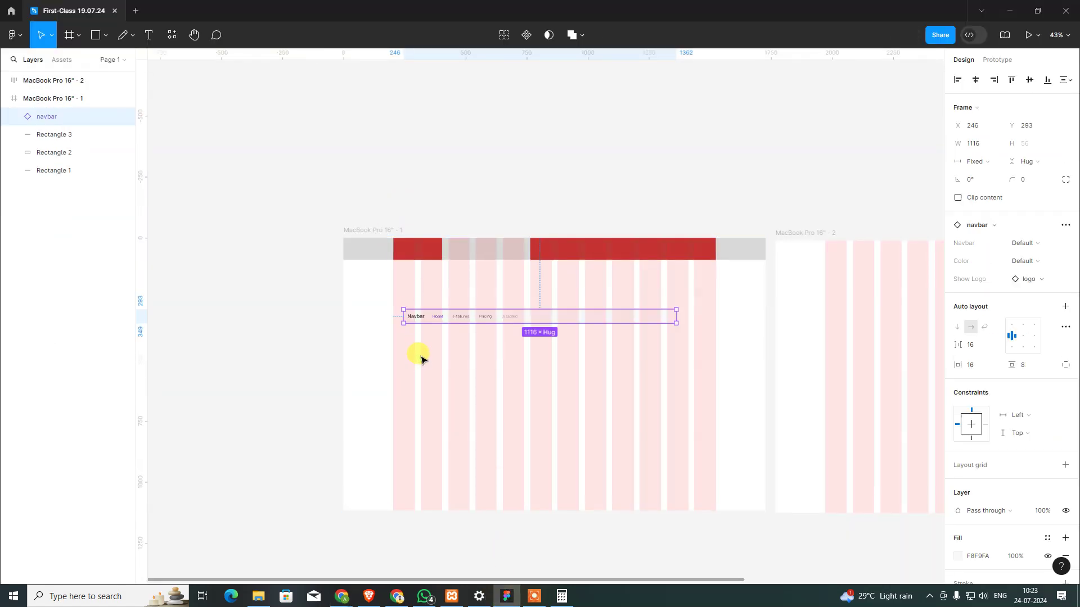
pyautogui.click(445, 172)
# - Delete the red bar rectangles, Rectangles 1–3
pyautogui.scroll(5, 475, 321)
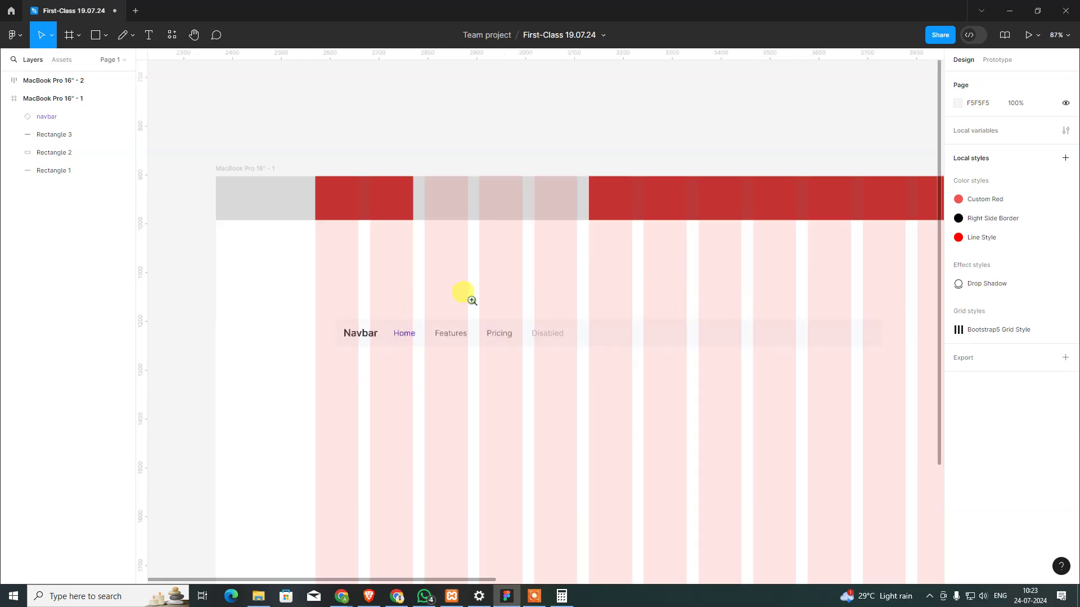
pyautogui.scroll(2, 459, 243)
pyautogui.click(287, 259)
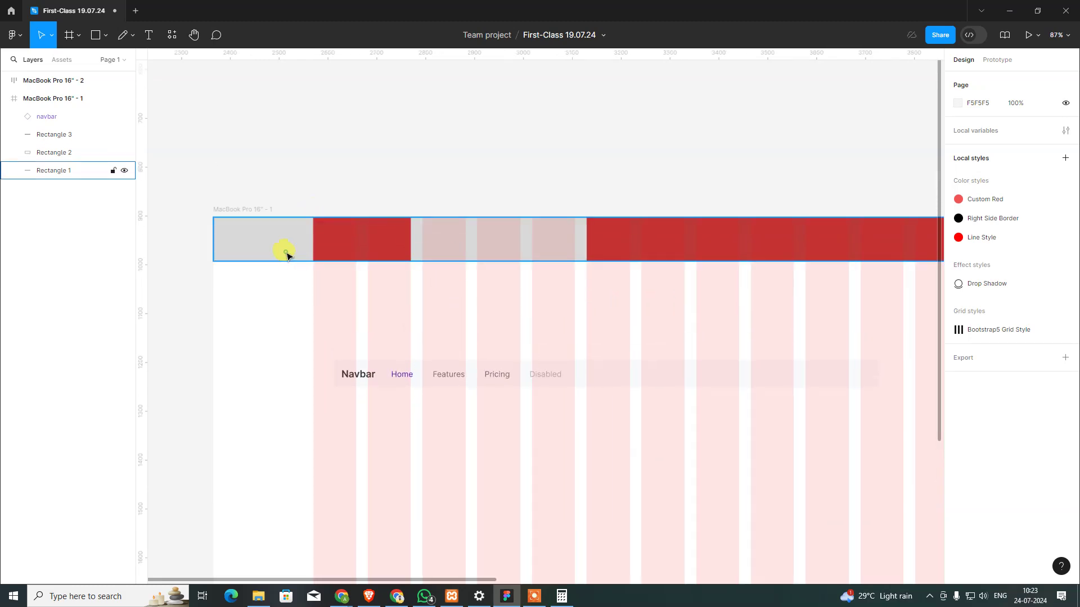
pyautogui.press('Delete')
pyautogui.click(322, 246)
pyautogui.press('Delete')
pyautogui.click(664, 250)
pyautogui.press('Delete')
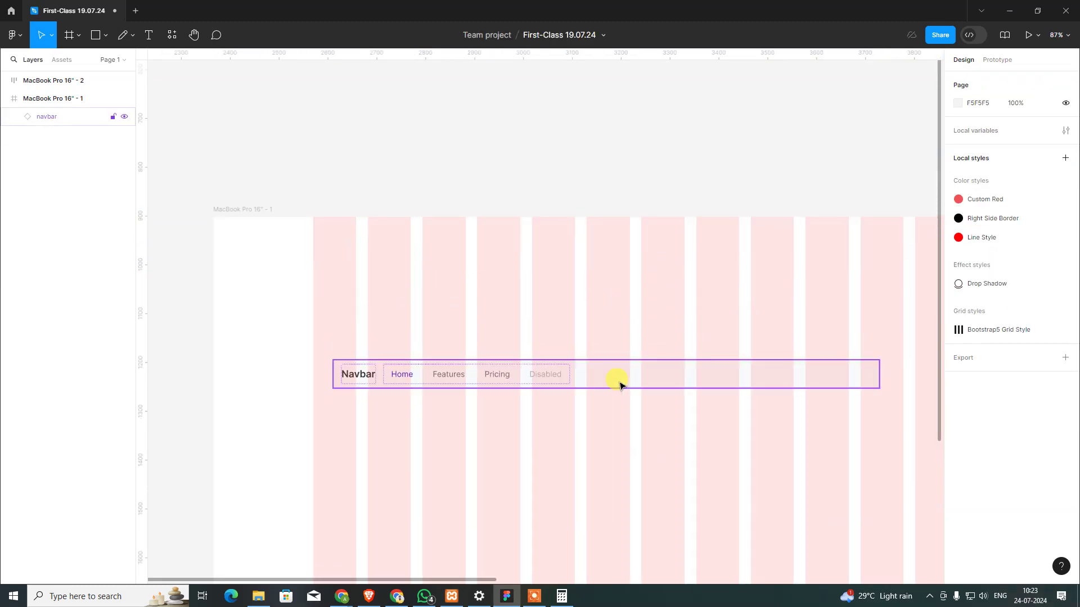
# - Move the navbar to the frame's top edge at X 204, Y 0
pyautogui.click(620, 385)
pyautogui.moveTo(631, 374); pyautogui.dragTo(613, 263)
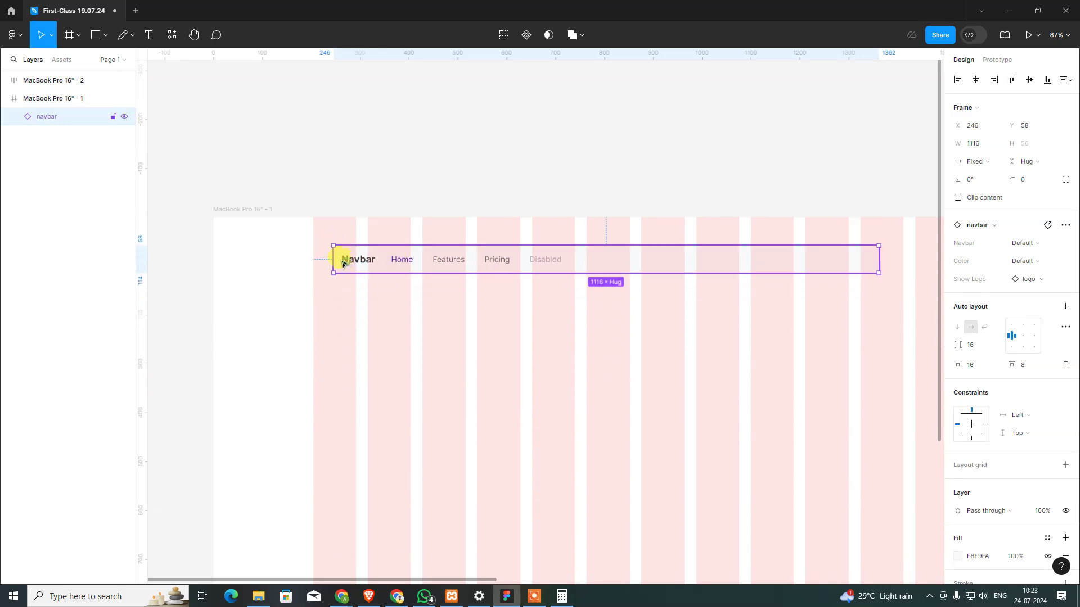
pyautogui.moveTo(342, 263); pyautogui.dragTo(327, 236)
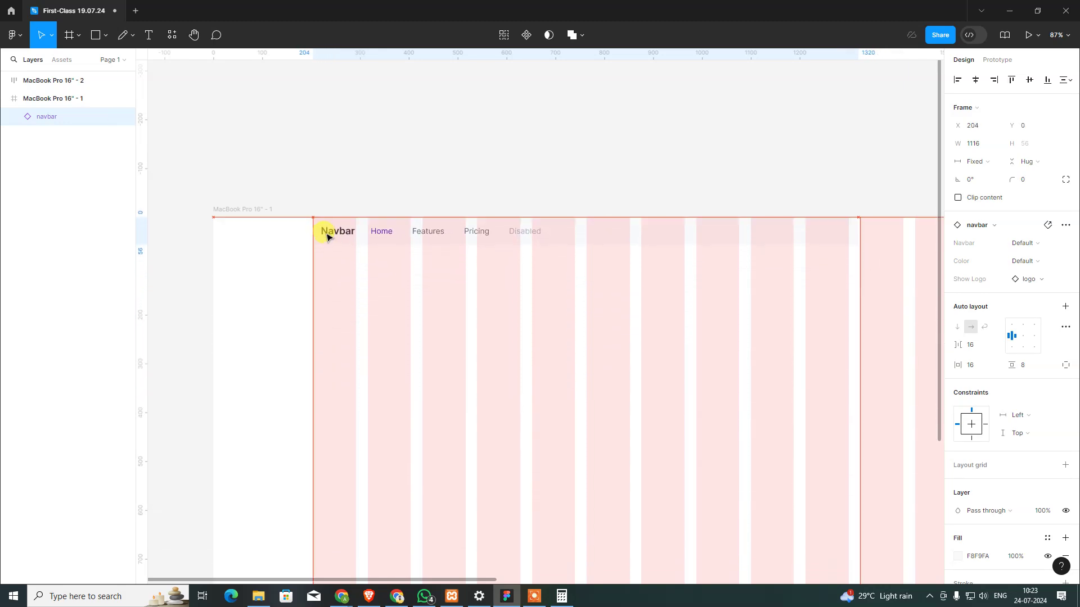
# - Stretch the navbar to 1320 wide, reaching the last grid column
pyautogui.moveTo(702, 337); pyautogui.dragTo(484, 357)
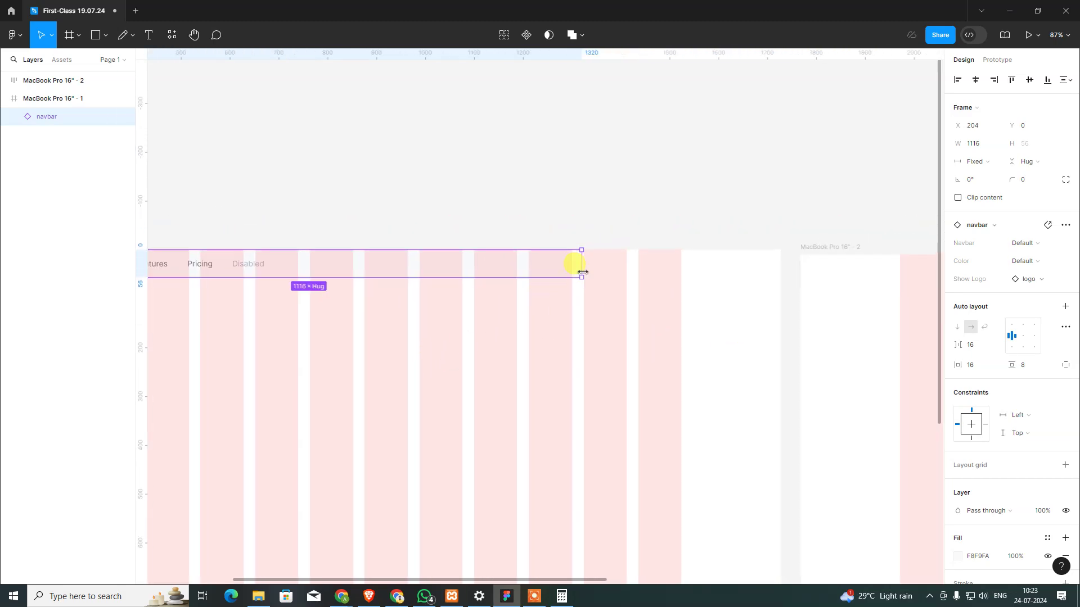
pyautogui.moveTo(583, 277); pyautogui.dragTo(674, 279)
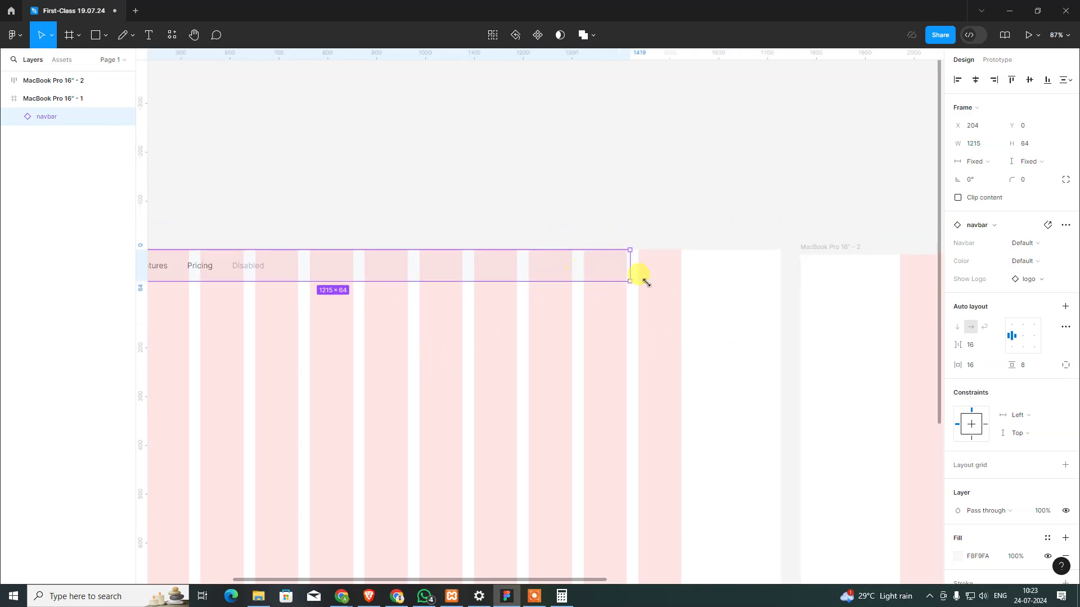
pyautogui.hotkey('ctrl', 'z')
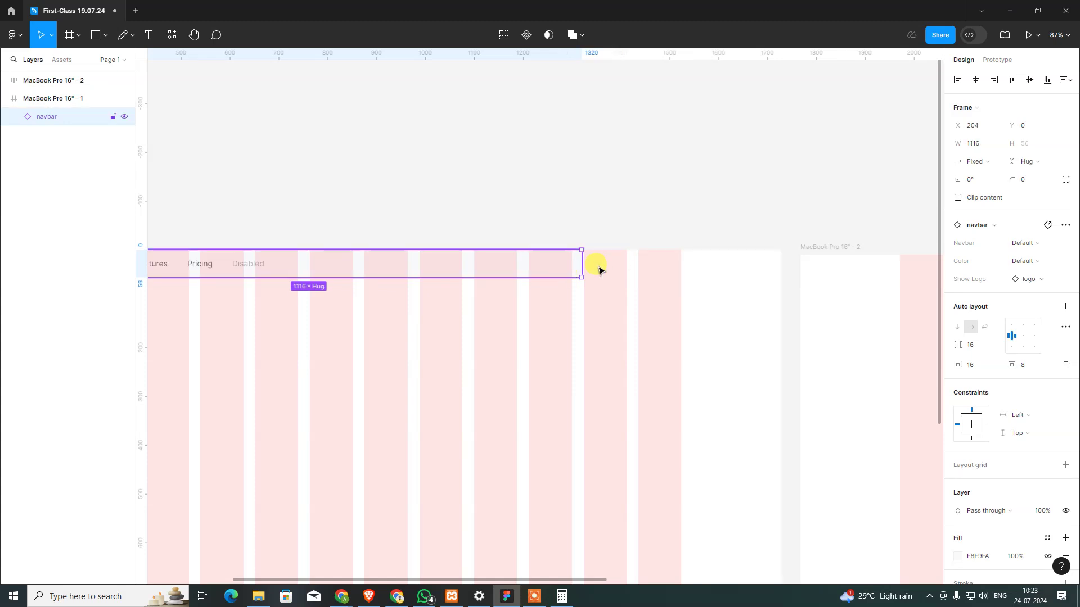
pyautogui.moveTo(582, 263); pyautogui.dragTo(681, 263)
pyautogui.click(480, 326)
pyautogui.moveTo(382, 337); pyautogui.dragTo(713, 336)
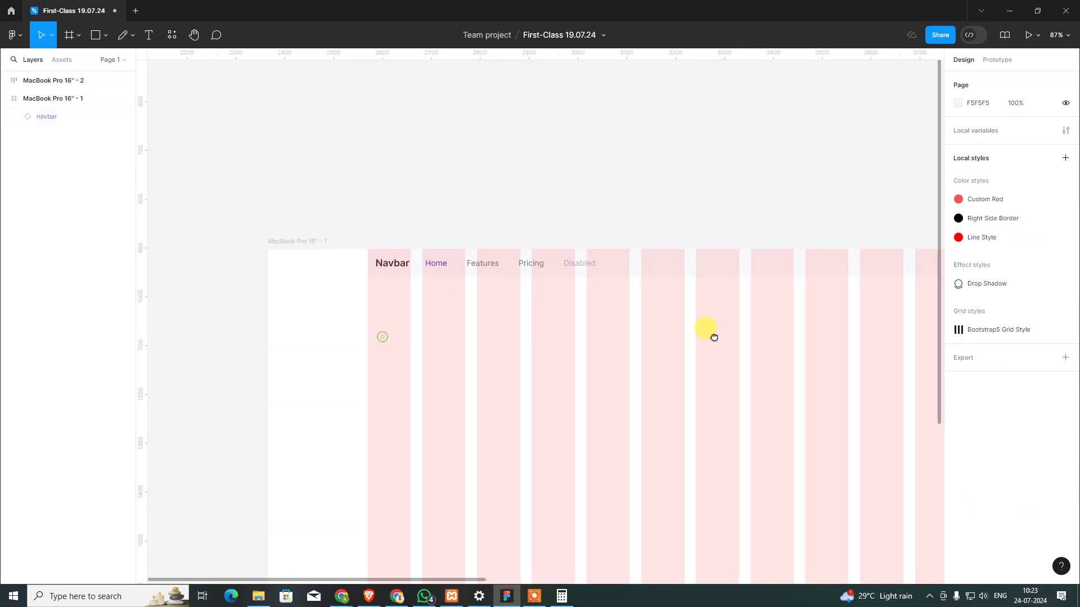
pyautogui.click(538, 291)
pyautogui.click(285, 304)
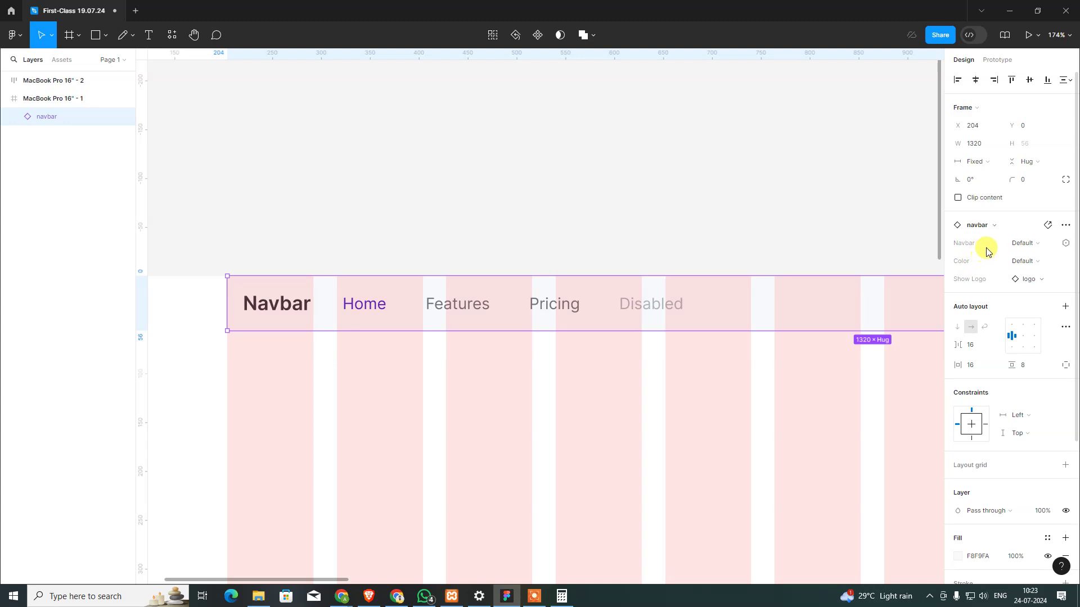
# - Try the navbar's mobile variant, then undo back to the 1320-wide desktop navbar
pyautogui.click(1022, 244)
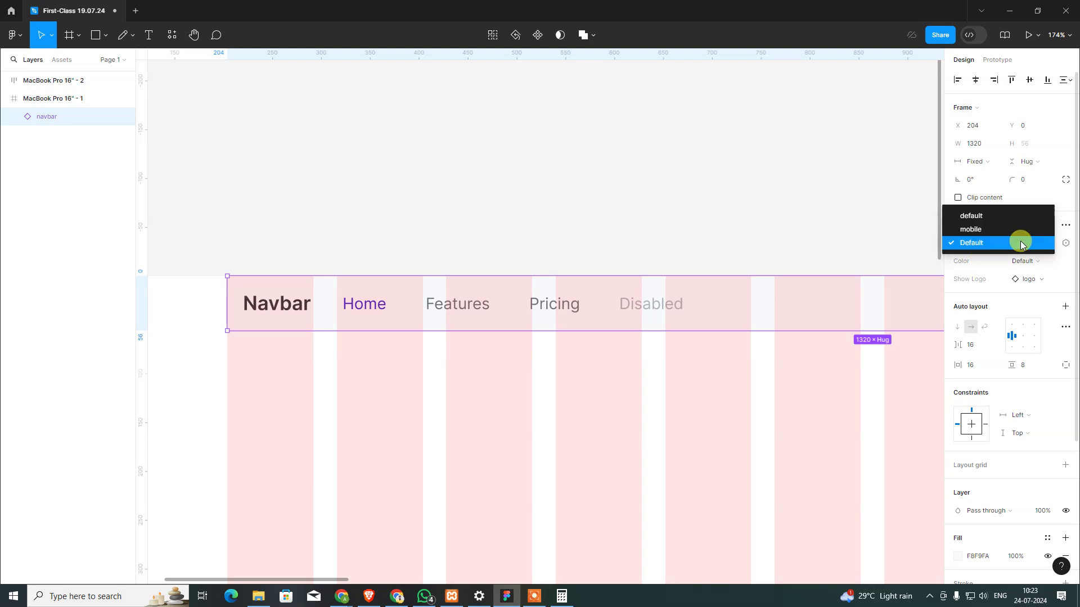
pyautogui.click(1018, 231)
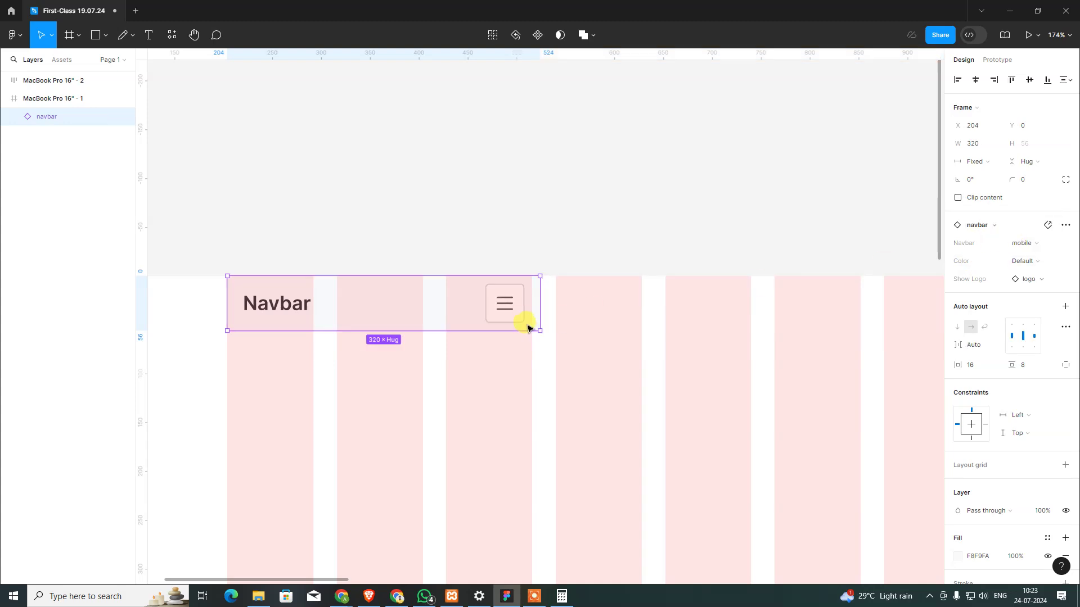
pyautogui.click(1030, 248)
pyautogui.click(1019, 229)
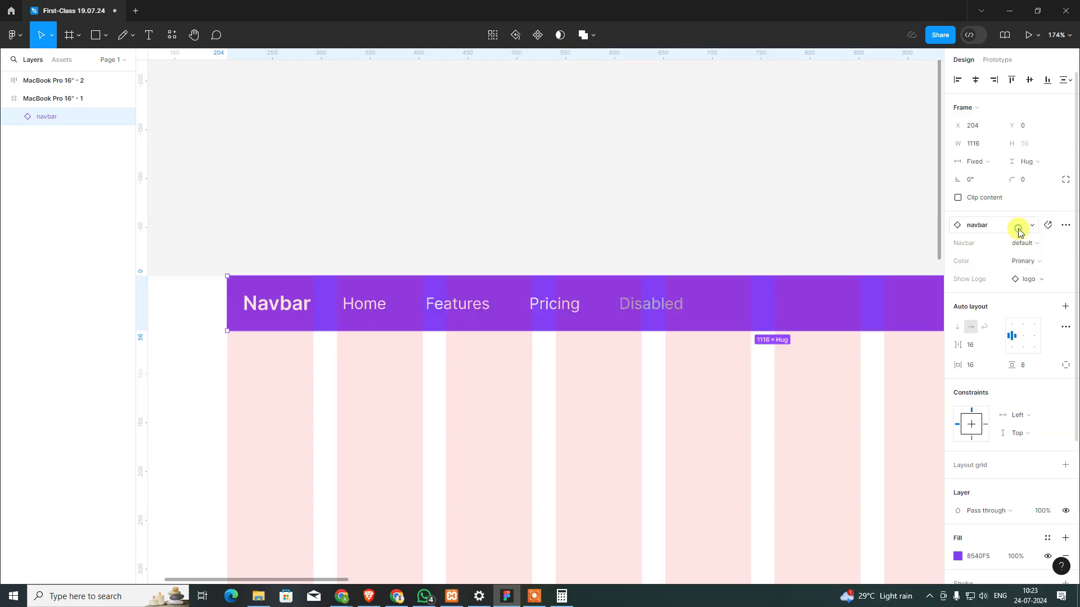
pyautogui.hotkey('ctrl', '-')
pyautogui.hotkey('ctrl', '-')
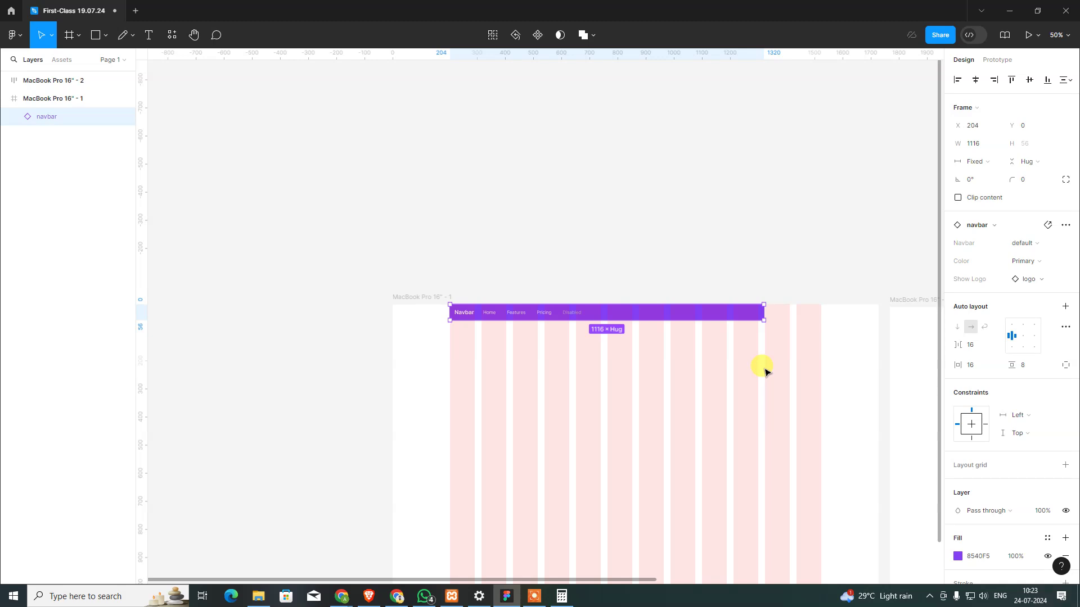
pyautogui.hotkey('ctrl', 'z')
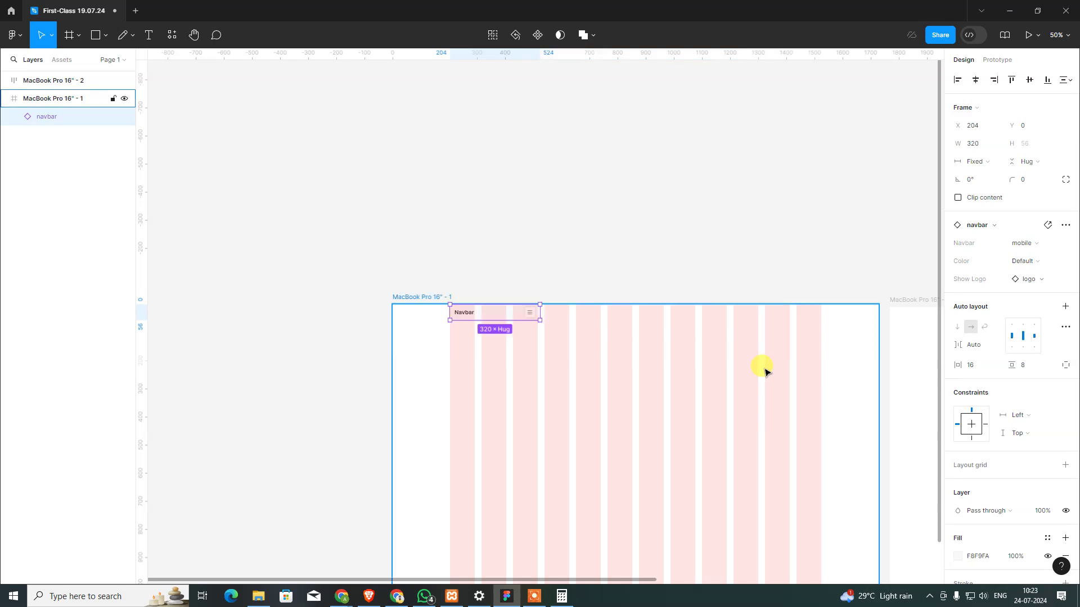
pyautogui.hotkey('ctrl', 'z')
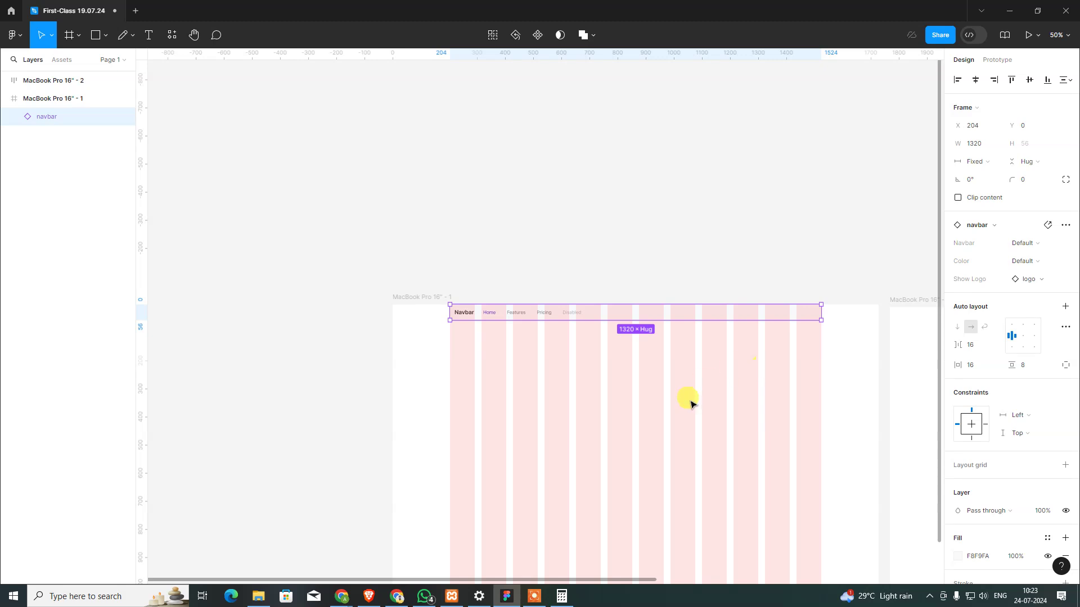
# - Try Primary and Dark navbar colours, then set Color back to Default
pyautogui.click(1019, 260)
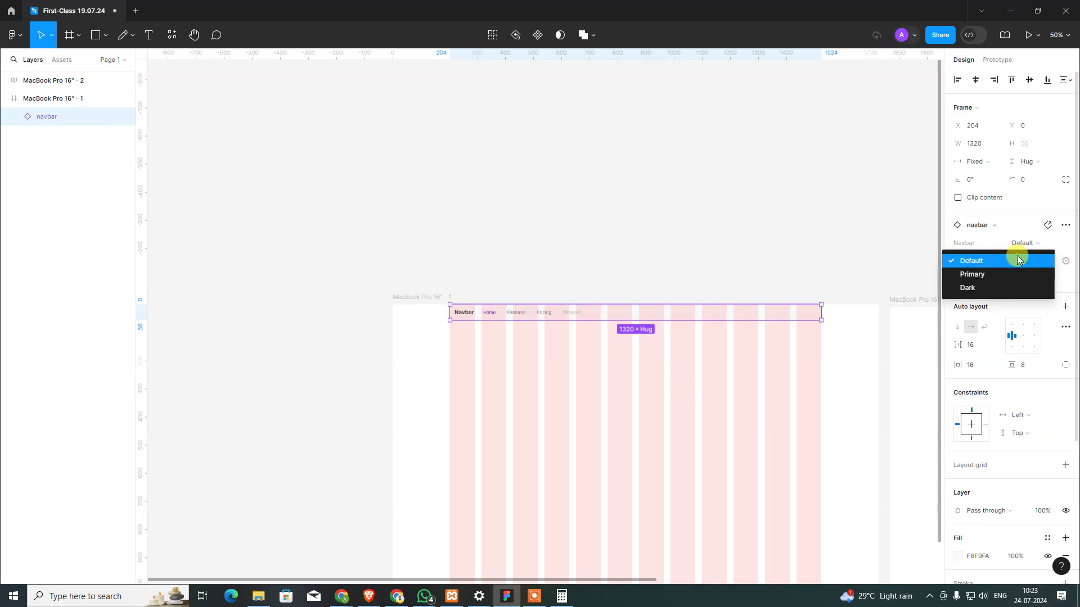
pyautogui.click(1018, 274)
pyautogui.click(1019, 261)
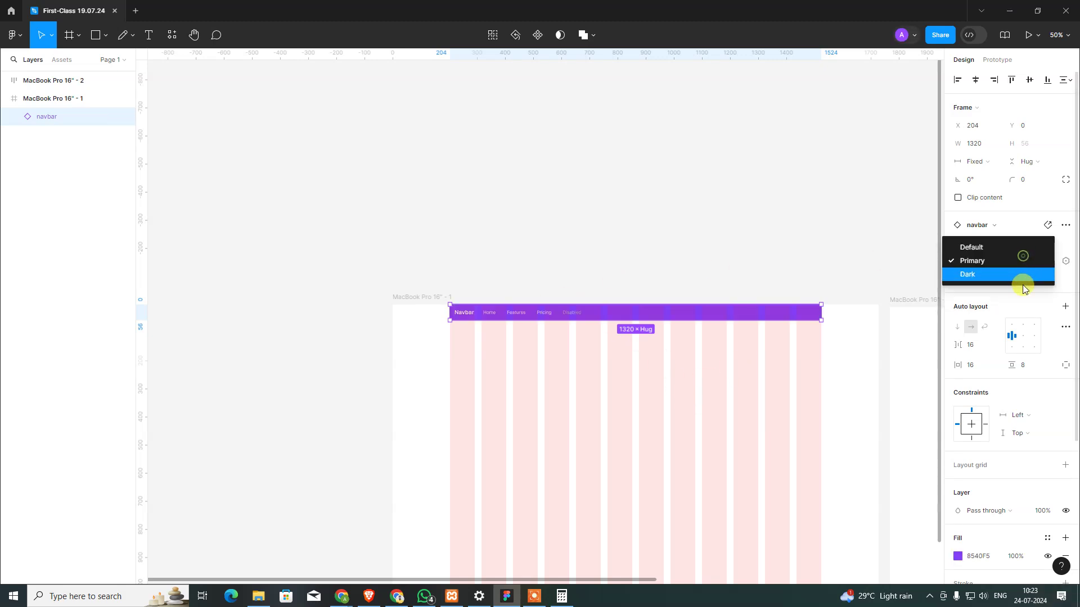
pyautogui.click(1022, 274)
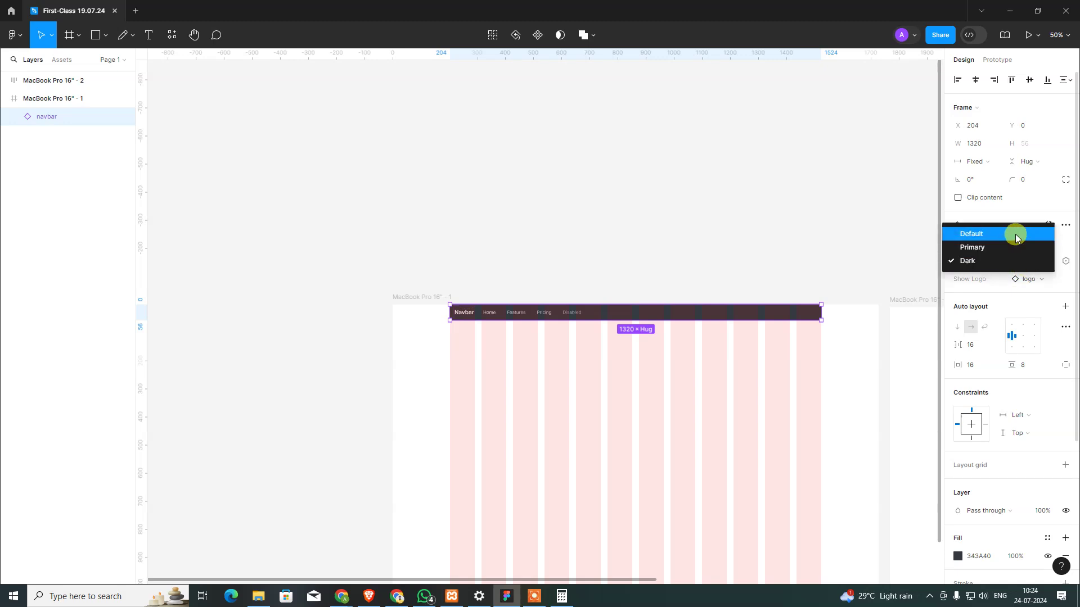
pyautogui.click(1015, 233)
# - Open and close the logo instance swap chooser without changing the logo
pyautogui.click(1027, 279)
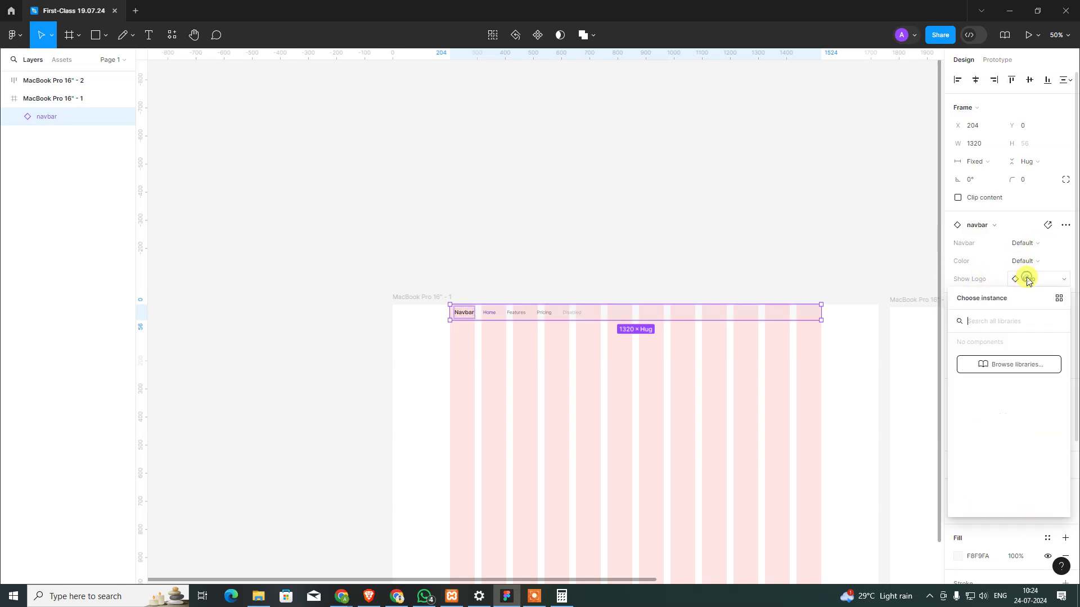
pyautogui.click(1027, 280)
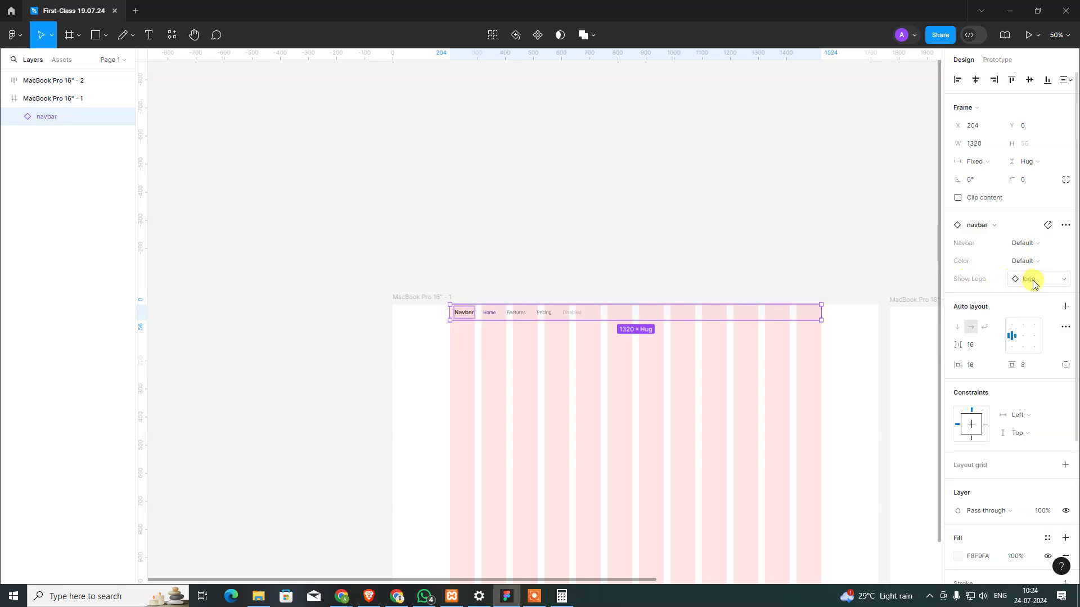
pyautogui.click(1015, 280)
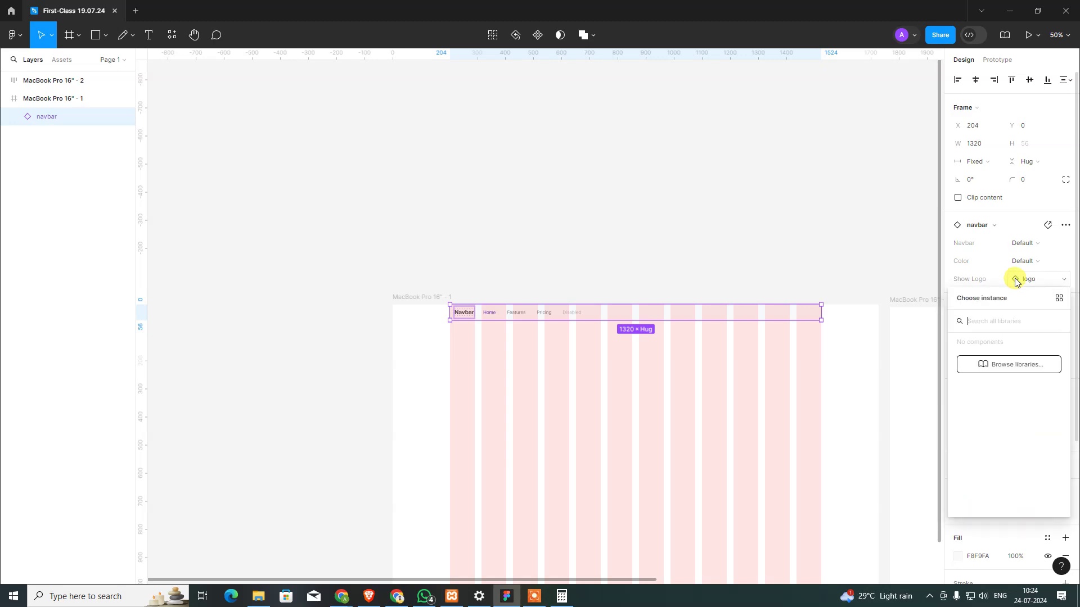
pyautogui.click(1045, 281)
pyautogui.click(1046, 283)
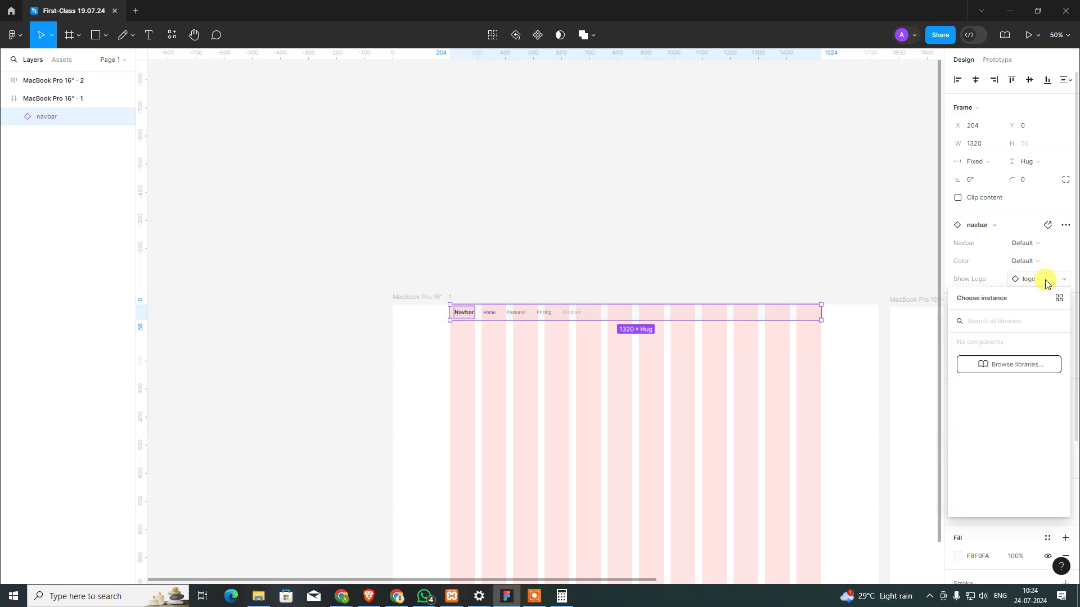
pyautogui.click(662, 259)
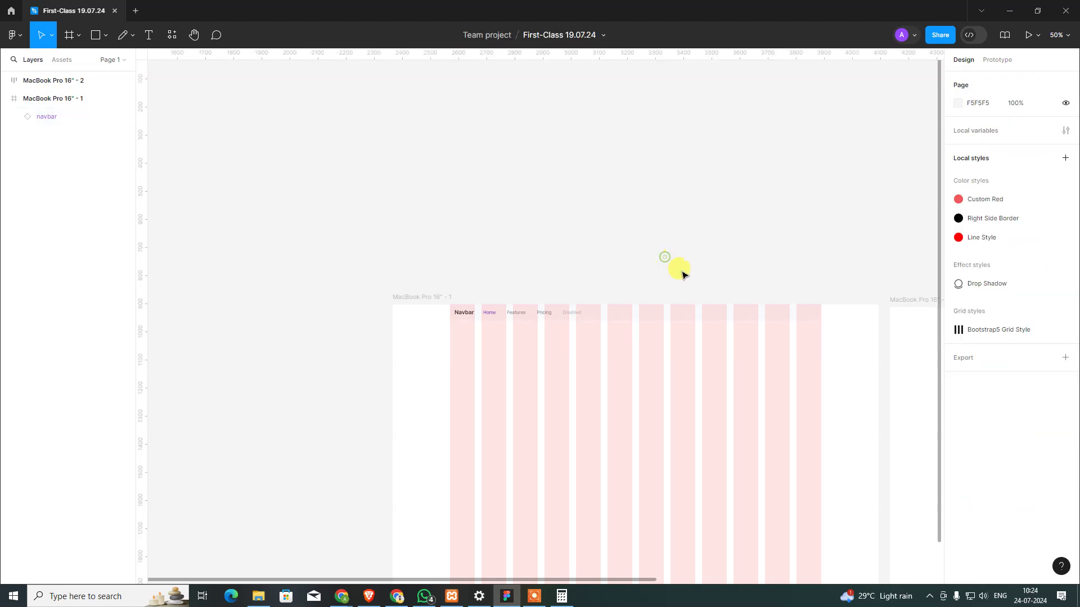
# - Zoom the navbar to full size and select it
pyautogui.moveTo(584, 343); pyautogui.dragTo(429, 302)
pyautogui.scroll(5, 429, 287)
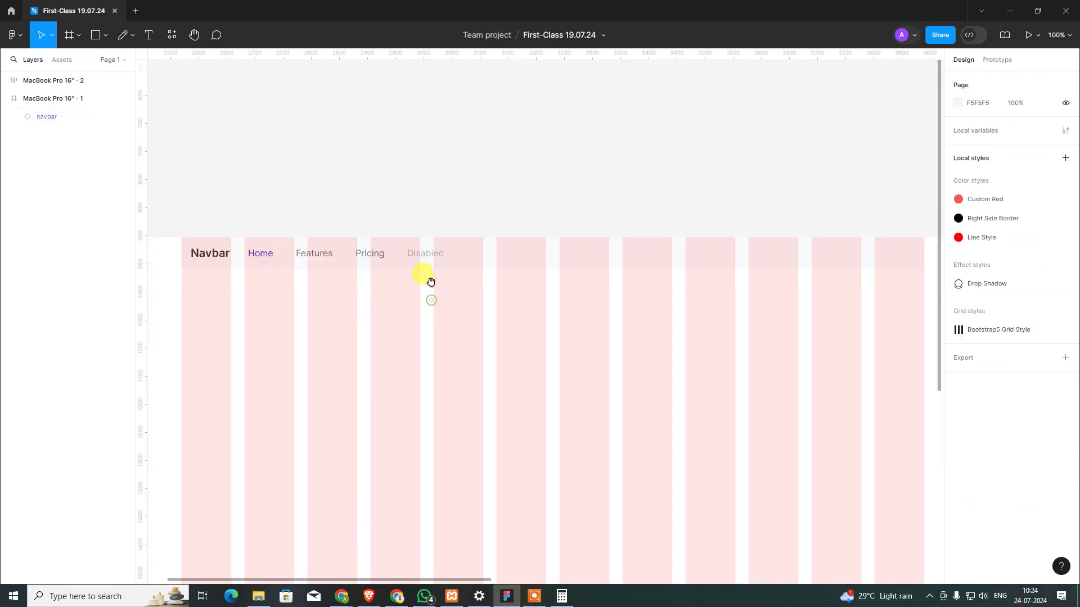
pyautogui.click(417, 227)
# - Select the navbar-nav link group on the canvas, clicking past the Disabled link item
pyautogui.doubleClick(418, 227)
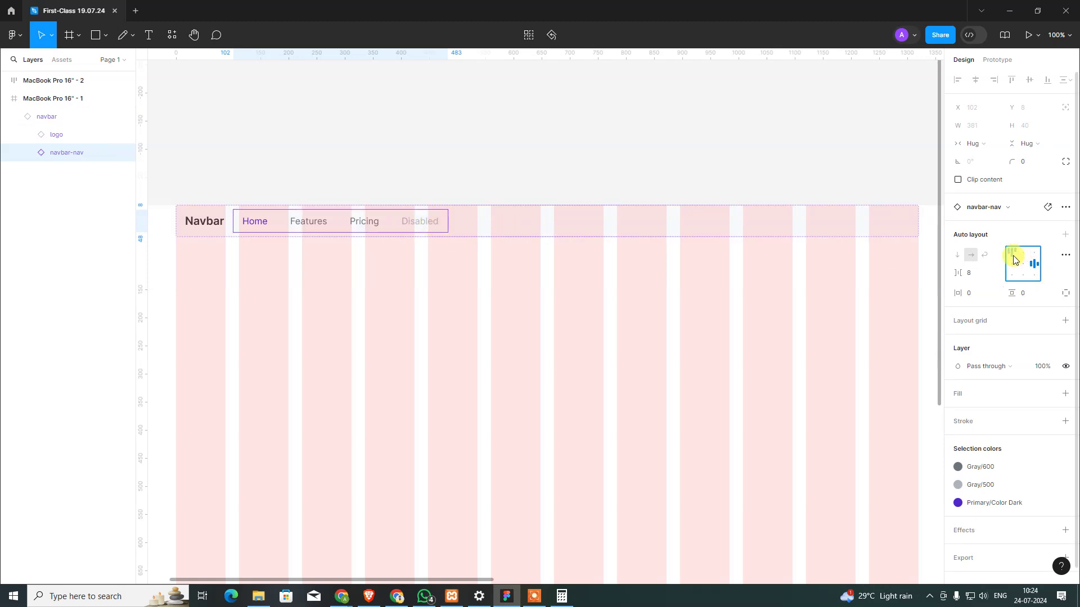
pyautogui.click(422, 225)
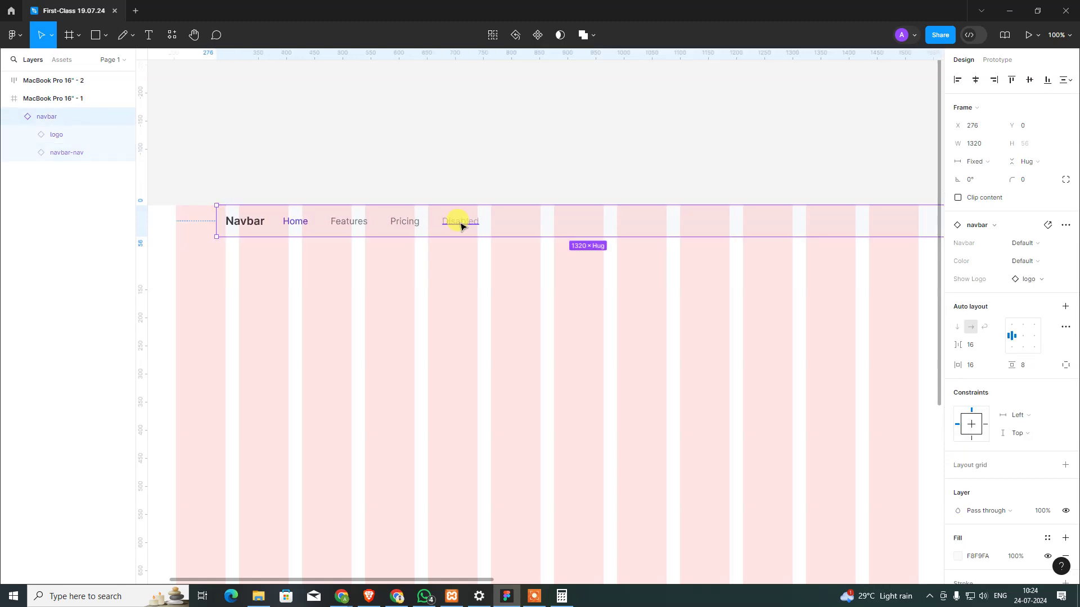
pyautogui.doubleClick(424, 225)
pyautogui.click(410, 262)
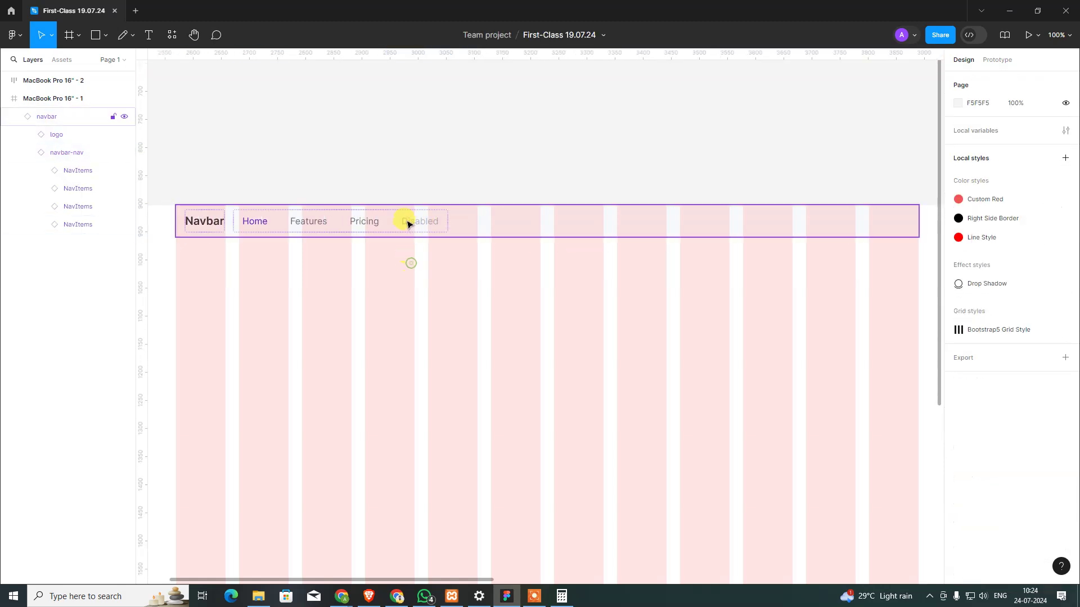
pyautogui.click(405, 220)
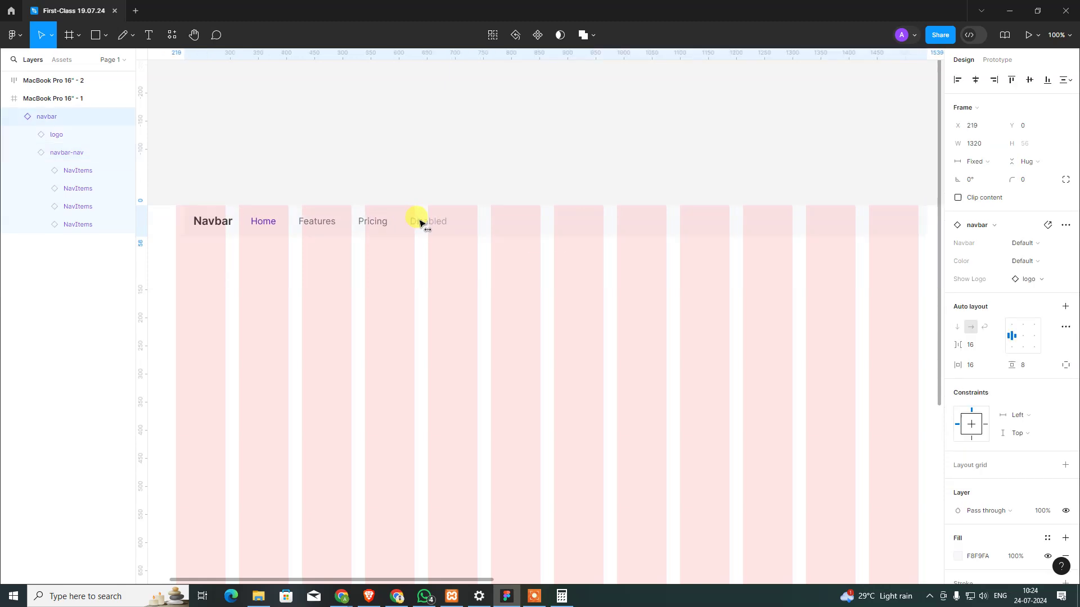
pyautogui.click(422, 221)
pyautogui.doubleClick(422, 221)
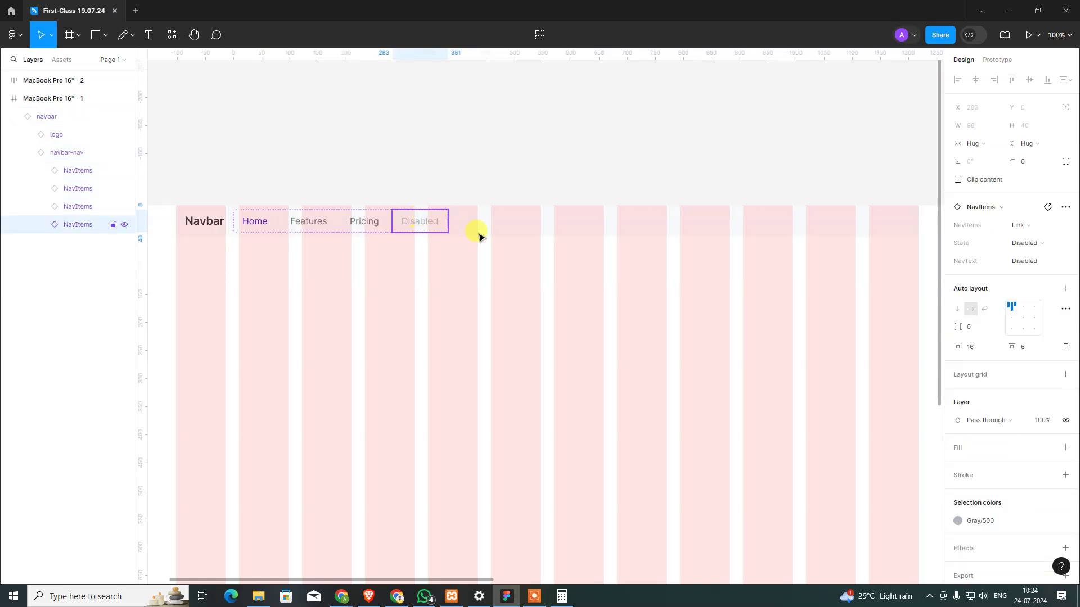
pyautogui.click(366, 254)
pyautogui.doubleClick(347, 221)
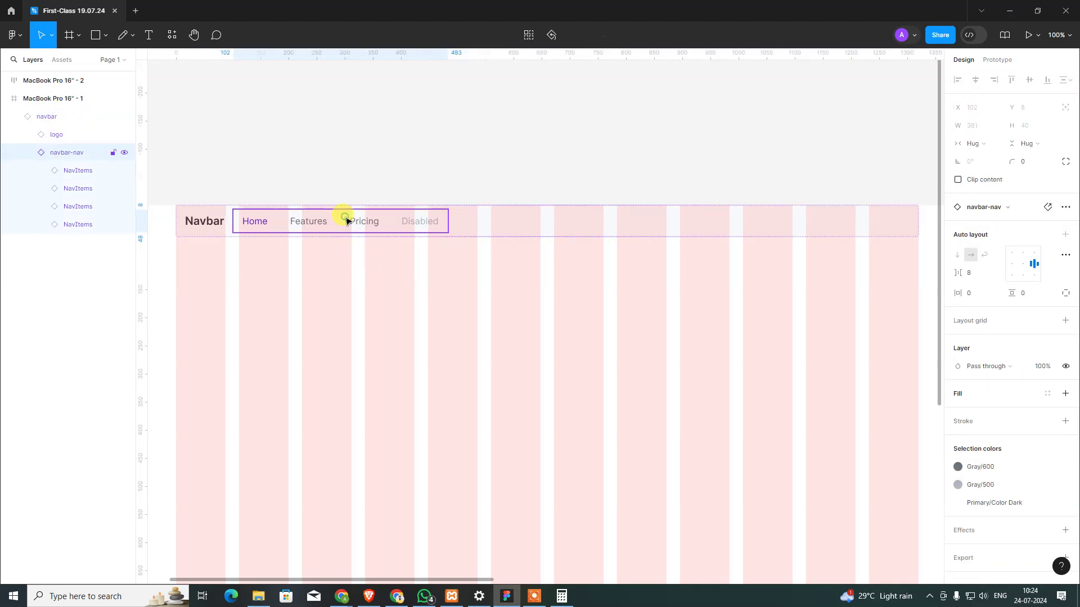
# - Align navbar-nav's links left and try Fill, Hug, then Fixed width sizing
pyautogui.click(1001, 208)
pyautogui.click(1002, 208)
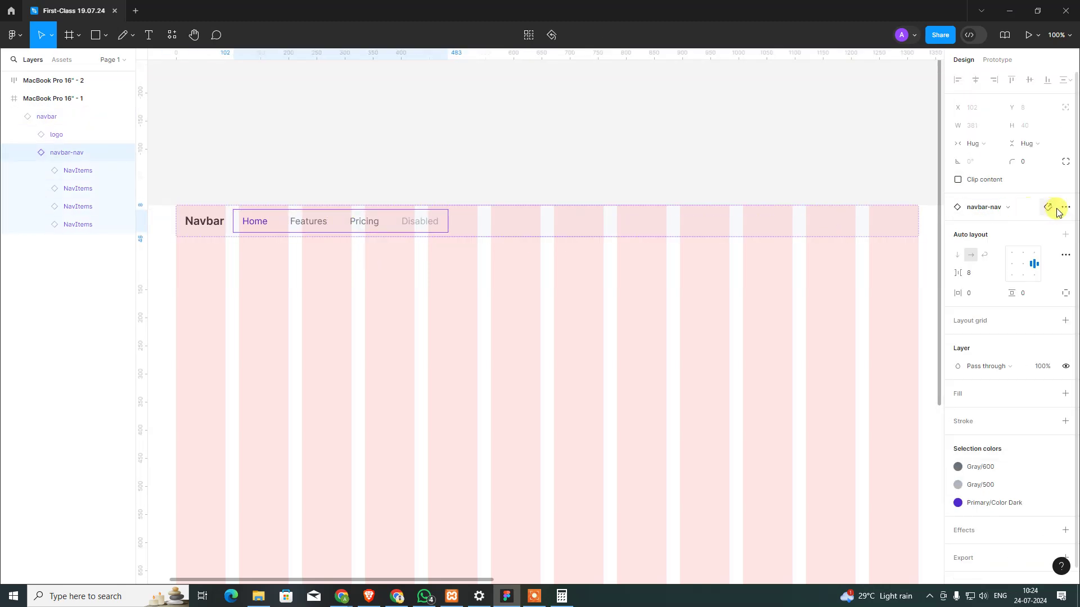
pyautogui.click(1012, 266)
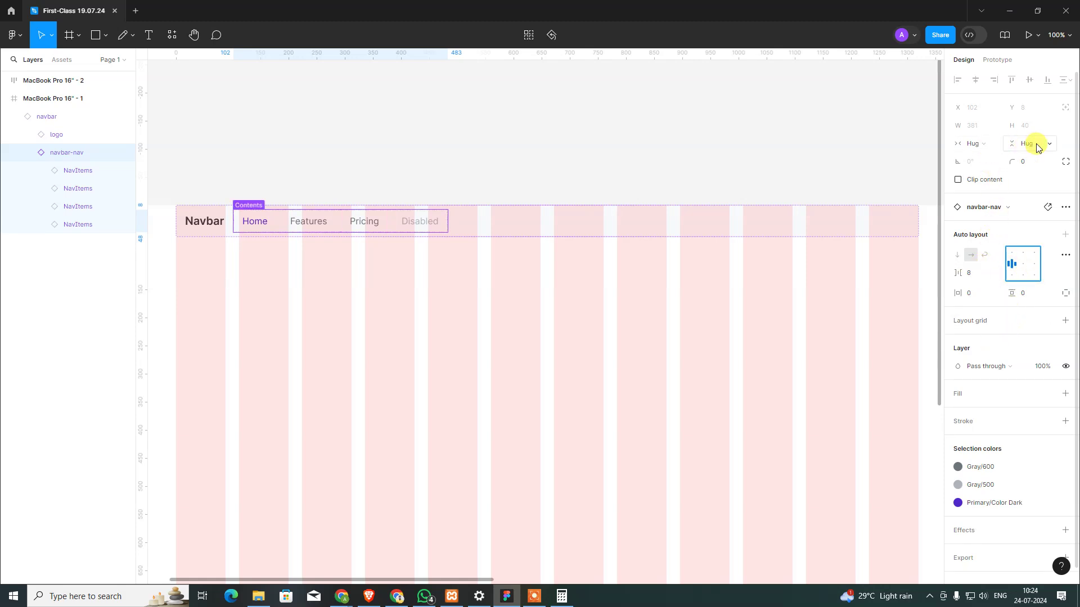
pyautogui.click(983, 145)
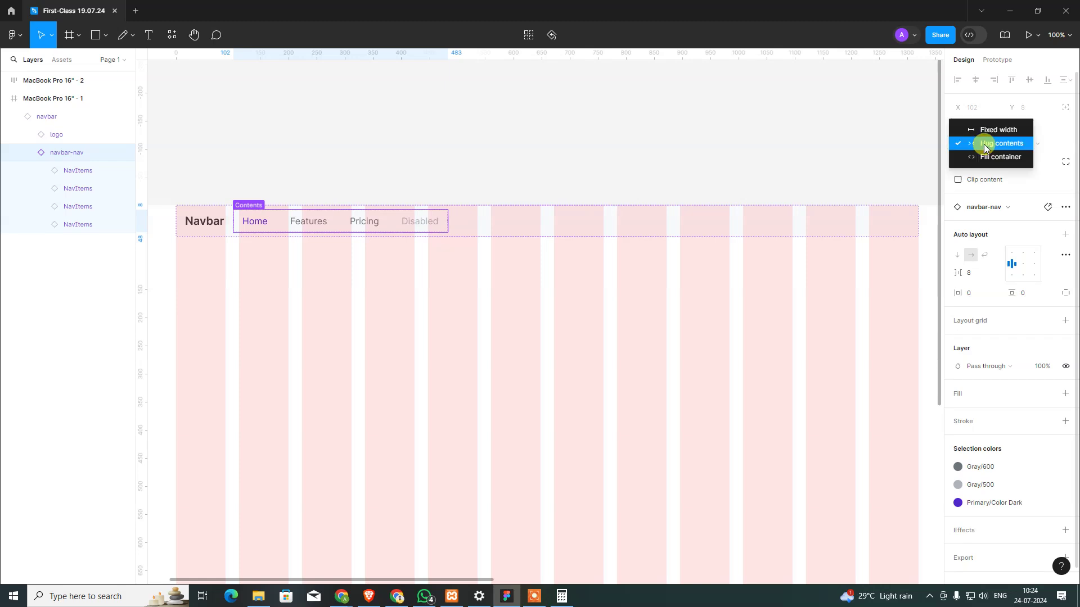
pyautogui.click(990, 158)
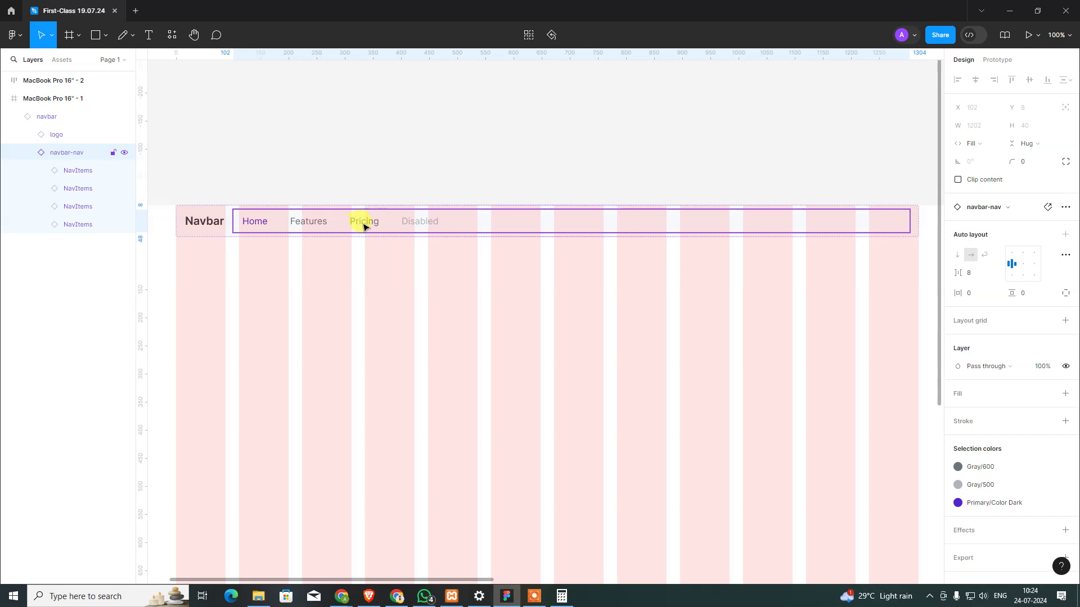
pyautogui.click(972, 144)
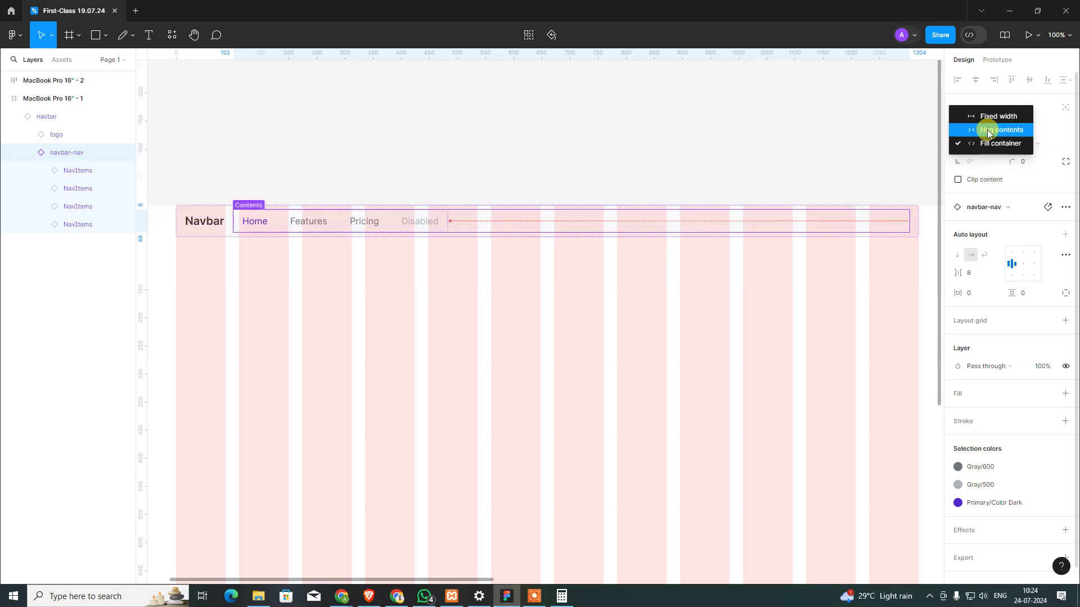
pyautogui.click(989, 130)
pyautogui.click(982, 143)
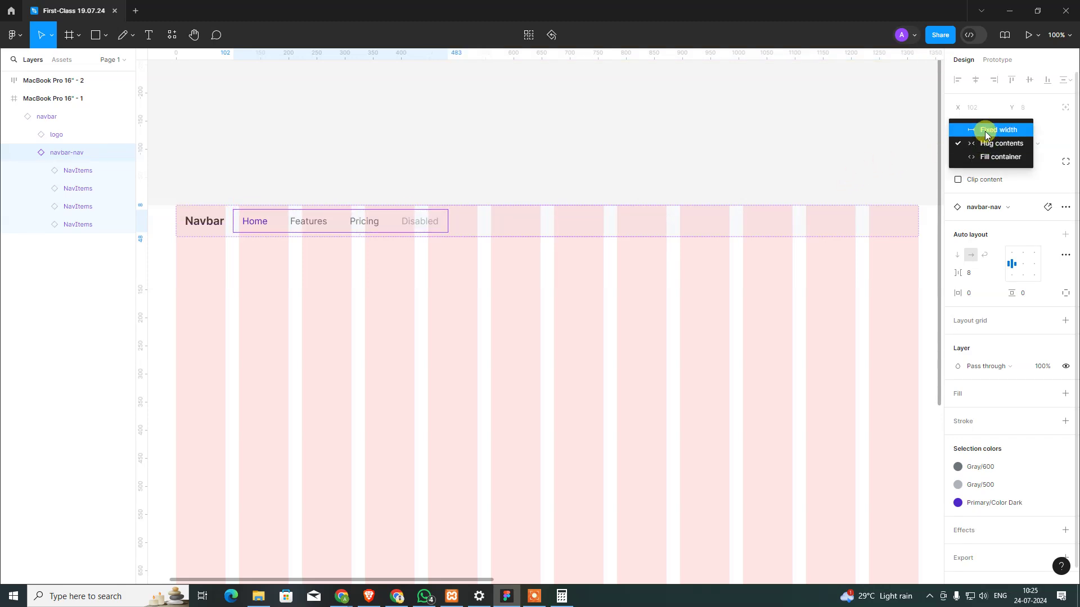
pyautogui.click(985, 133)
pyautogui.moveTo(405, 223)
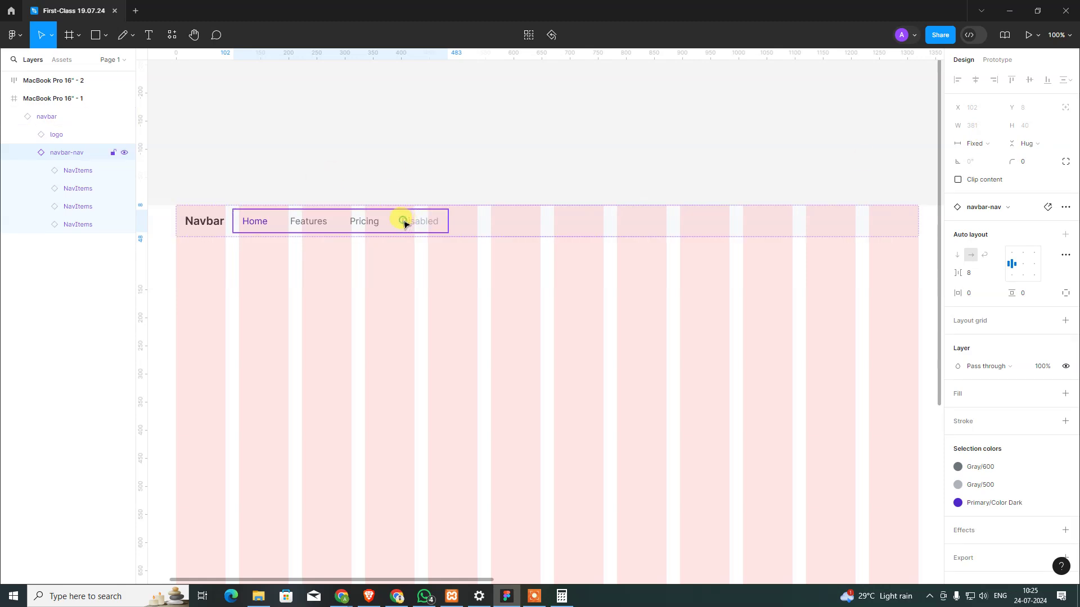
# - Click through the Disabled link, Navbar logo and Features item inside the navbar
pyautogui.click(404, 223)
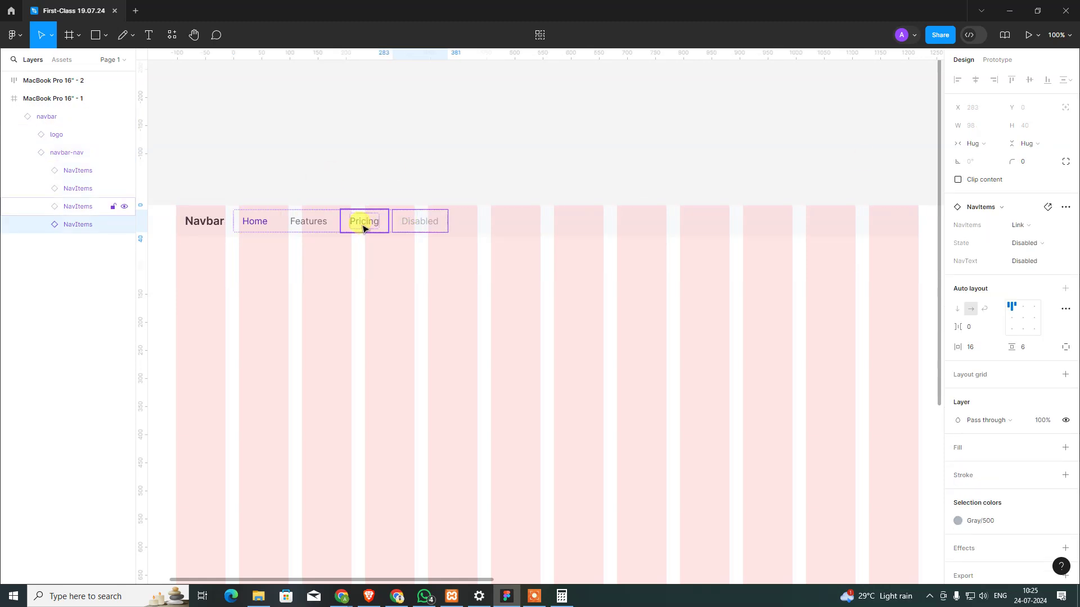
pyautogui.click(214, 231)
pyautogui.moveTo(66, 152)
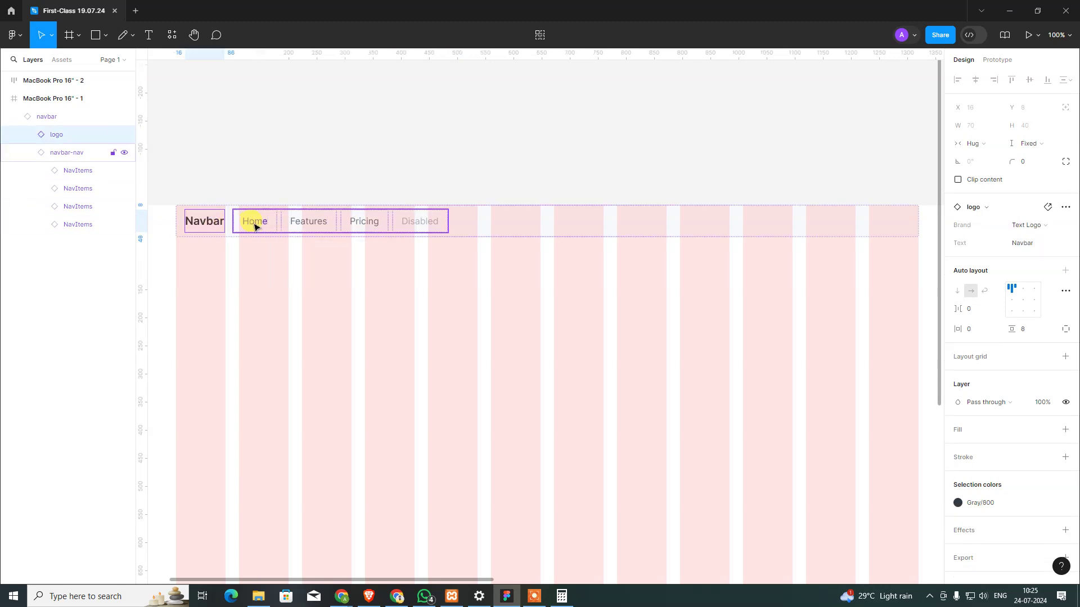
pyautogui.click(260, 227)
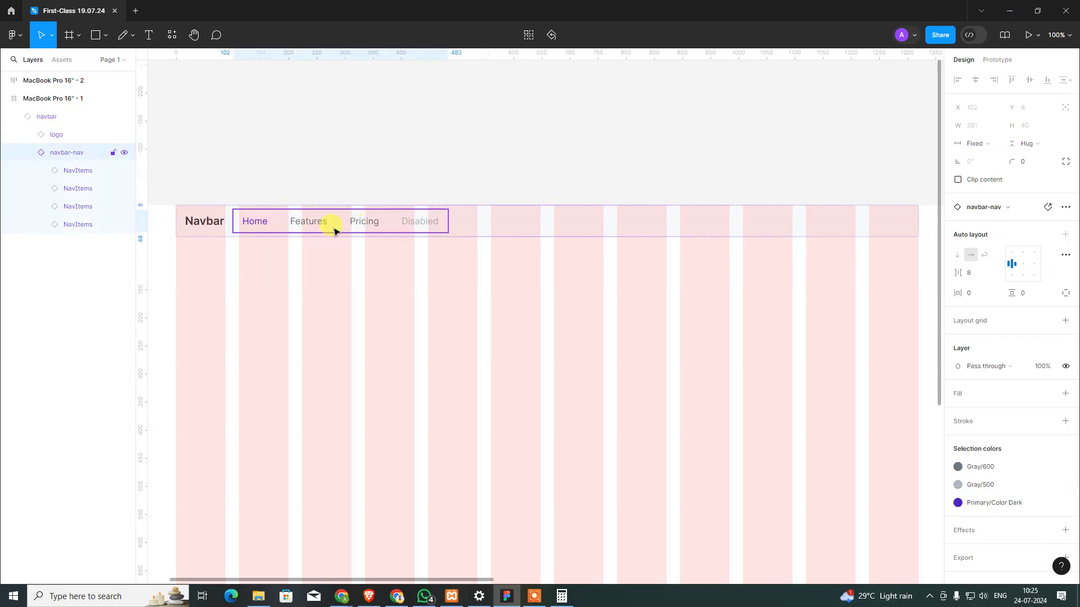
pyautogui.hotkey('ctrl', 'z')
pyautogui.hotkey('ctrl', 'shift', 'z')
pyautogui.click(322, 224)
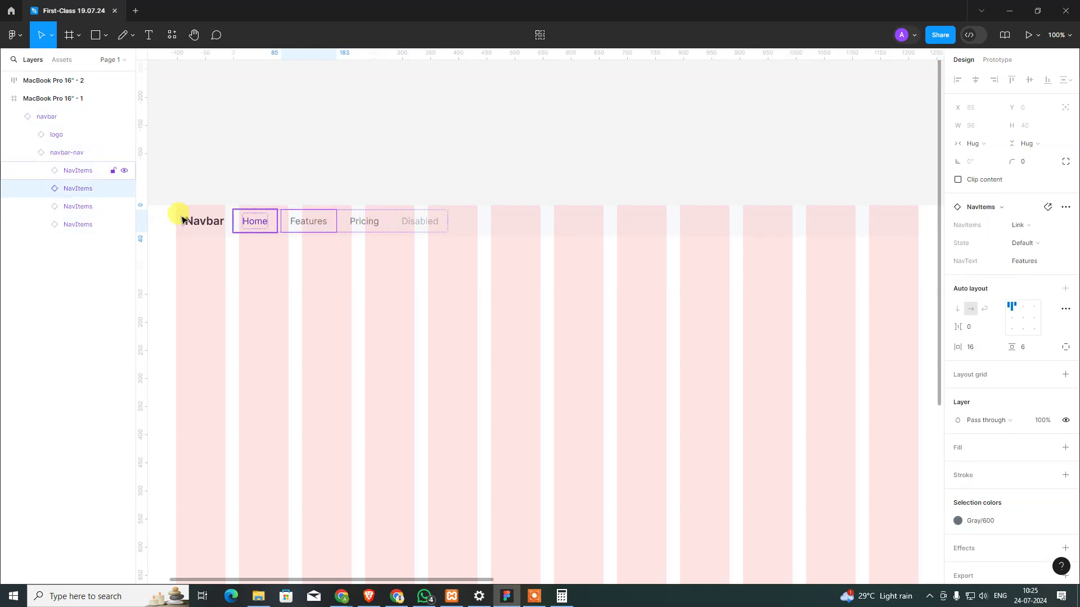
# - Pick navbar-nav in the Layers panel and set its width to Hug contents
pyautogui.click(75, 154)
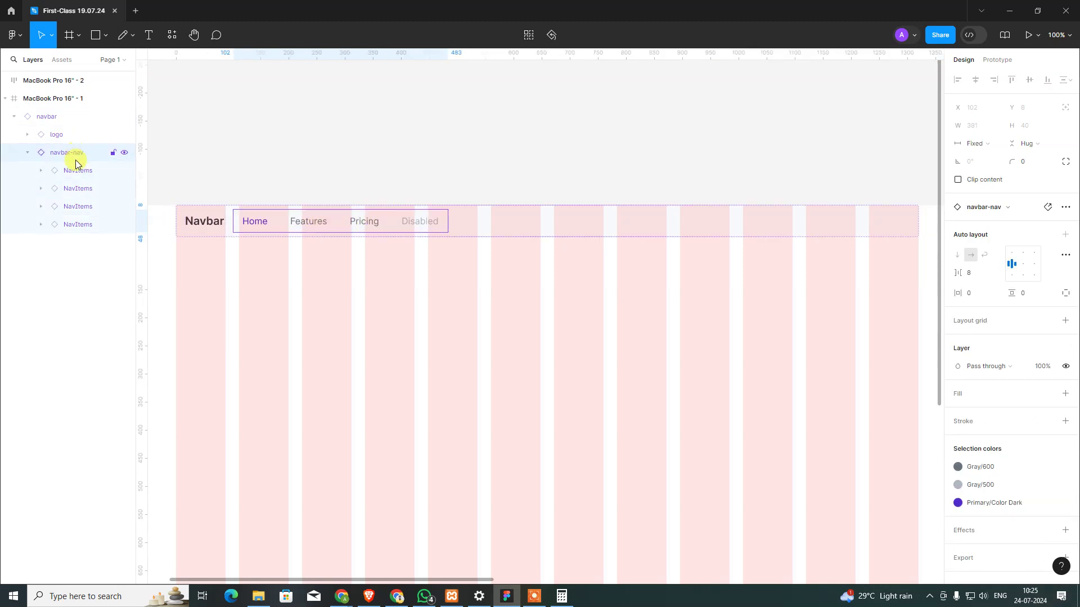
pyautogui.click(78, 152)
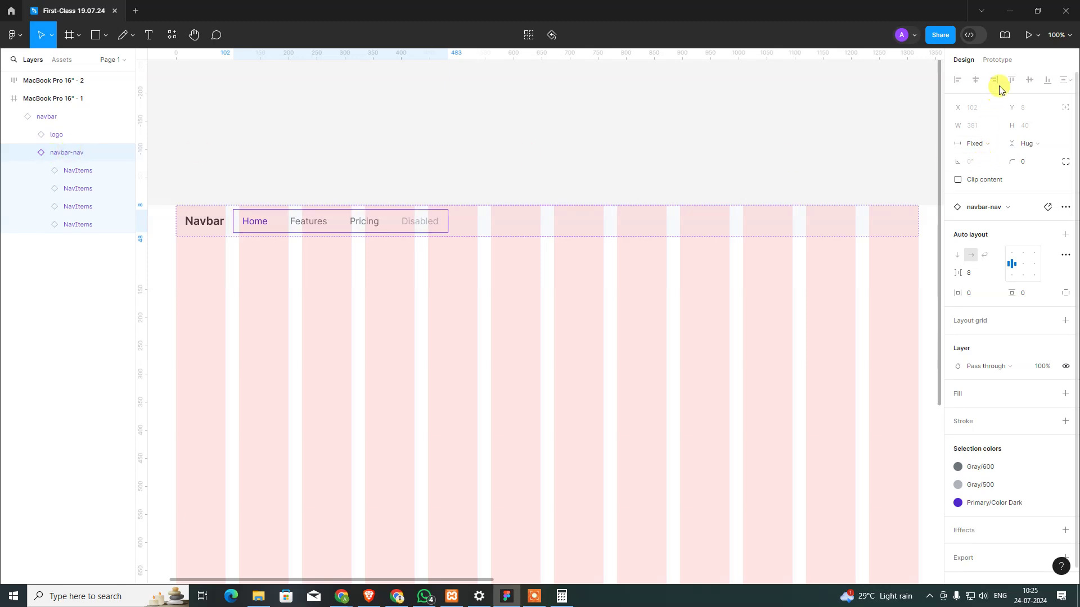
pyautogui.click(76, 122)
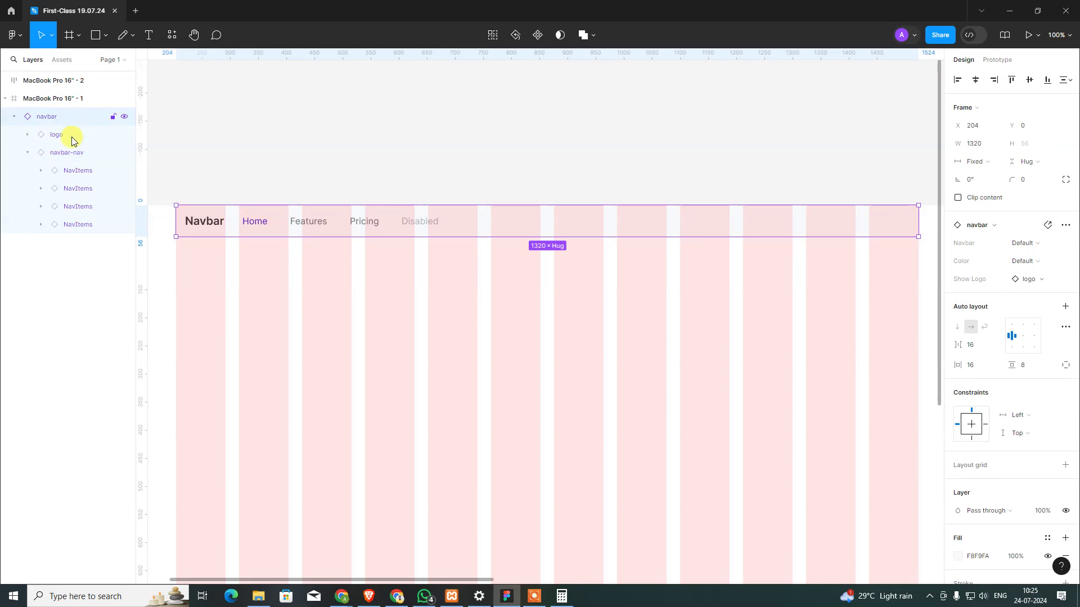
pyautogui.click(66, 153)
pyautogui.rightClick(66, 155)
pyautogui.click(51, 150)
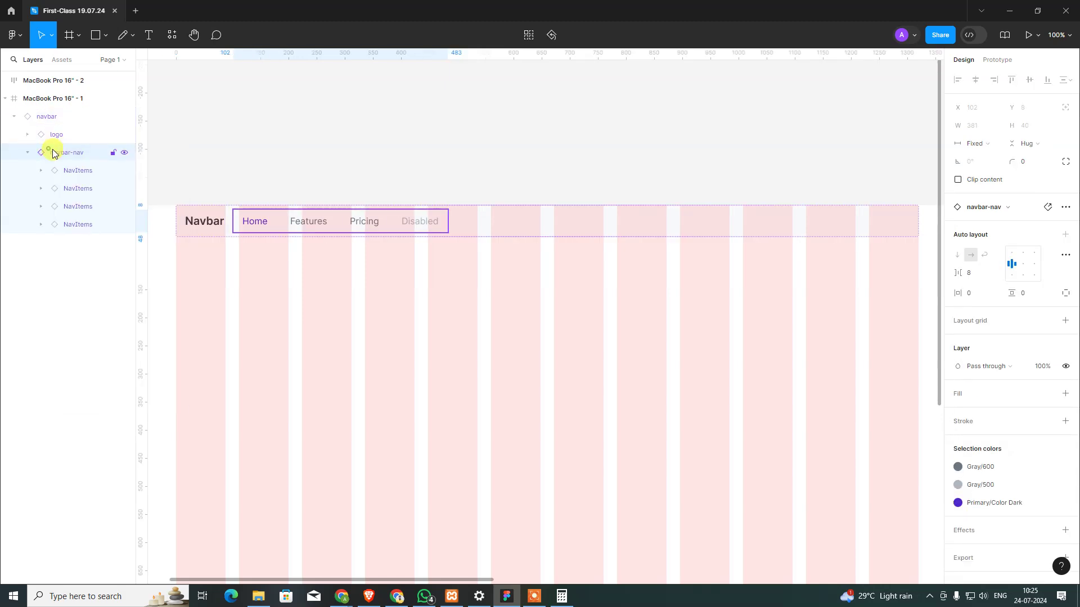
pyautogui.click(981, 144)
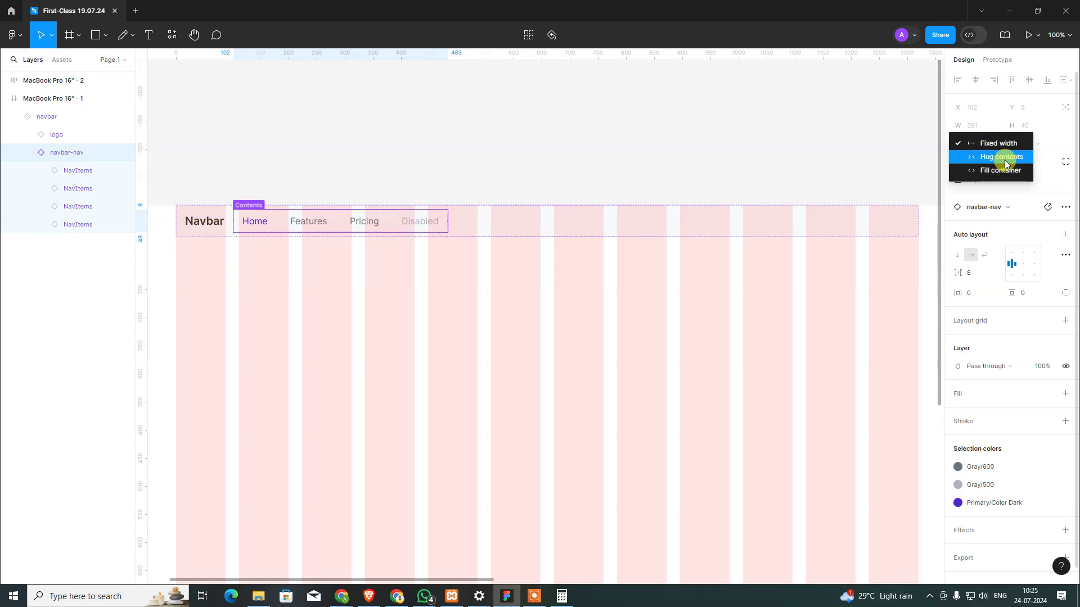
pyautogui.click(994, 157)
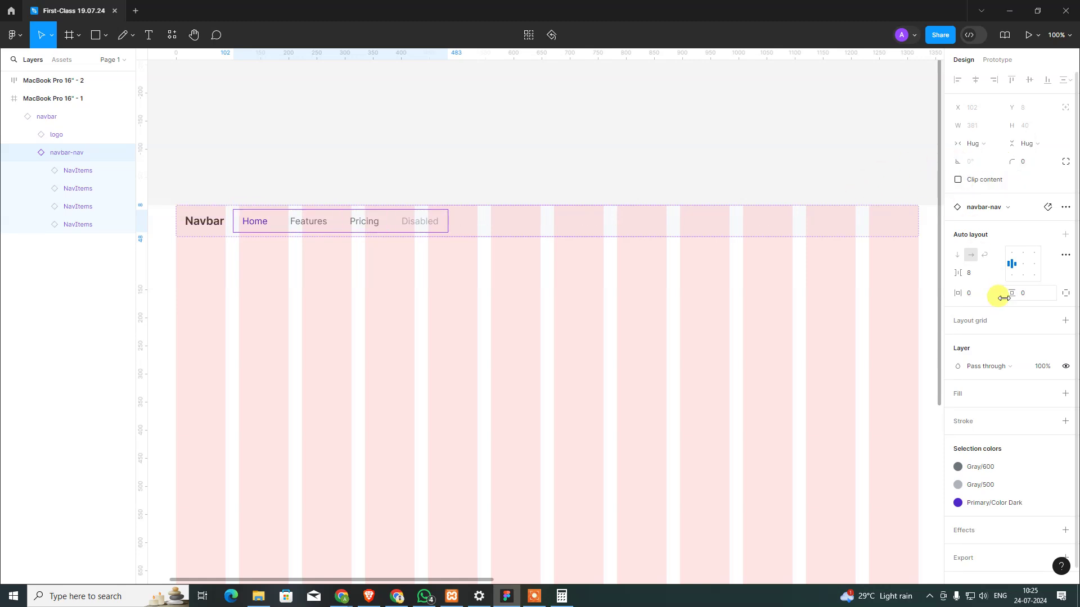
# - Check the advanced auto layout settings, then set navbar-nav's gap between links to Auto
pyautogui.click(1065, 255)
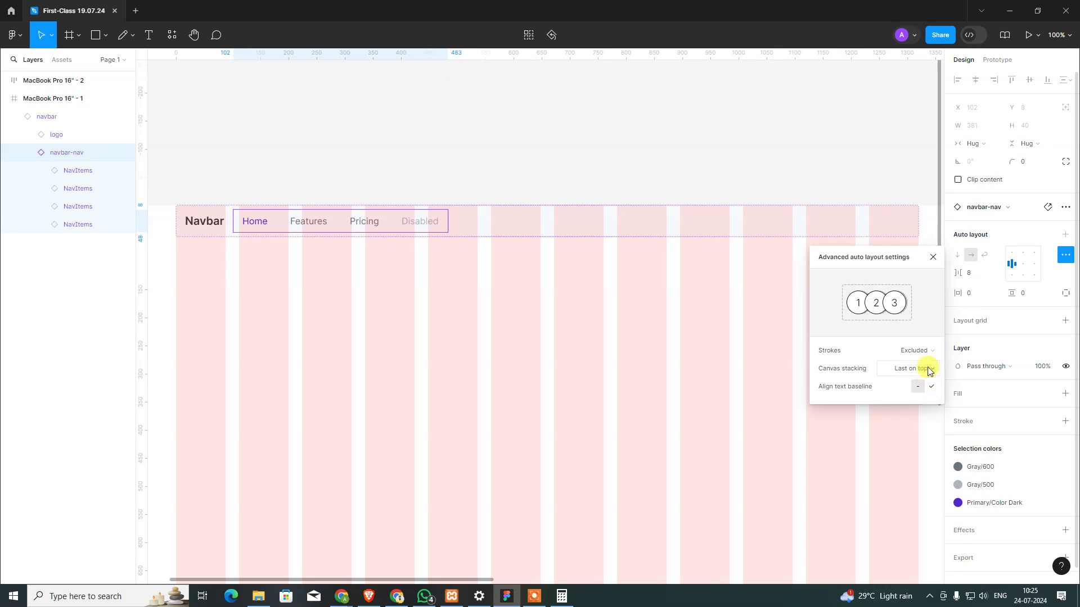
pyautogui.click(933, 257)
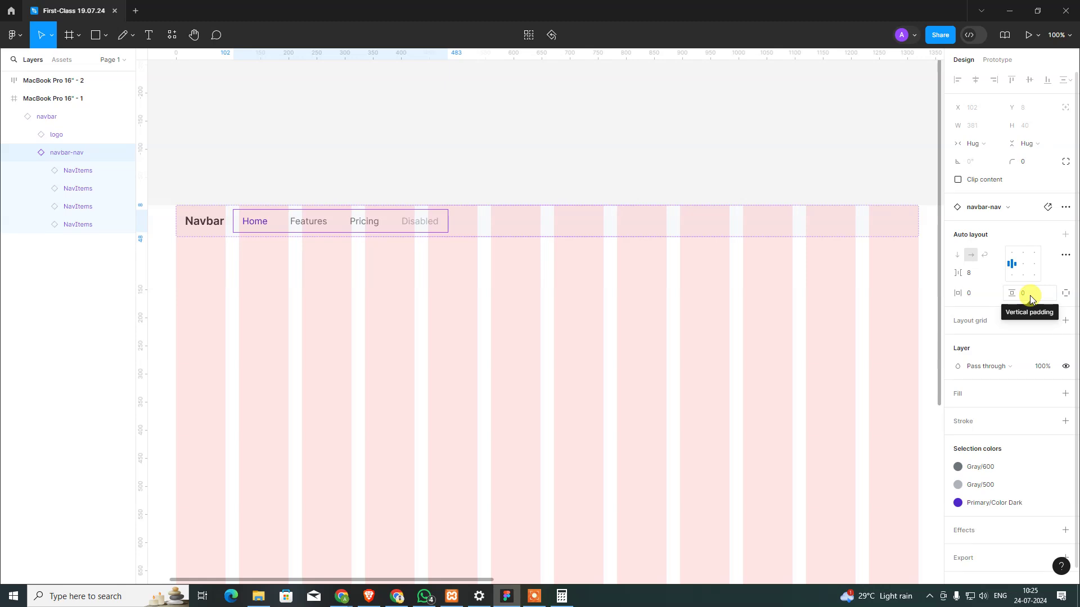
pyautogui.moveTo(970, 272)
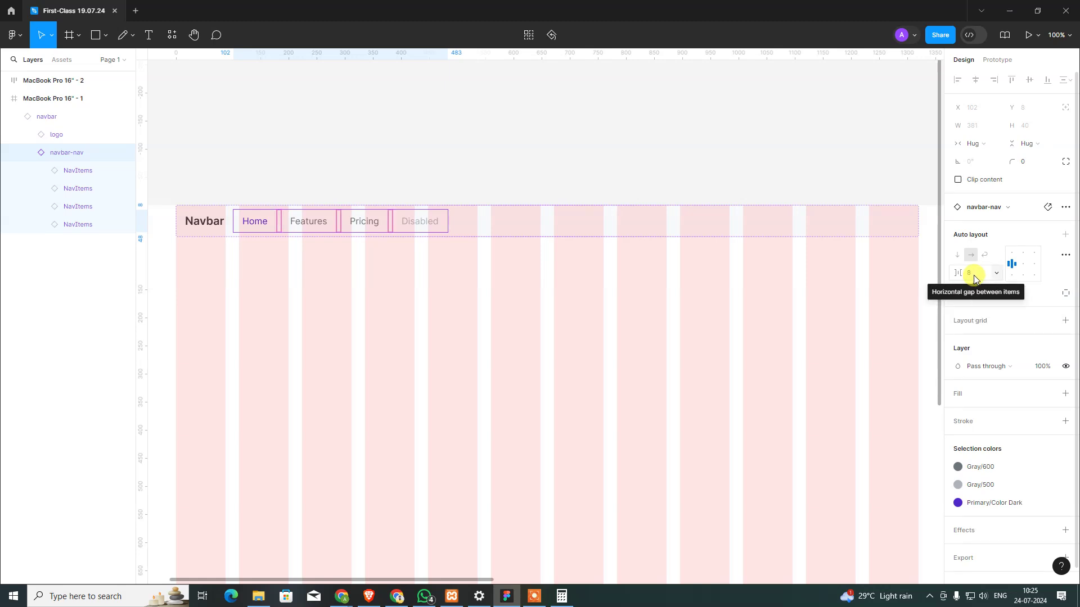
pyautogui.click(996, 273)
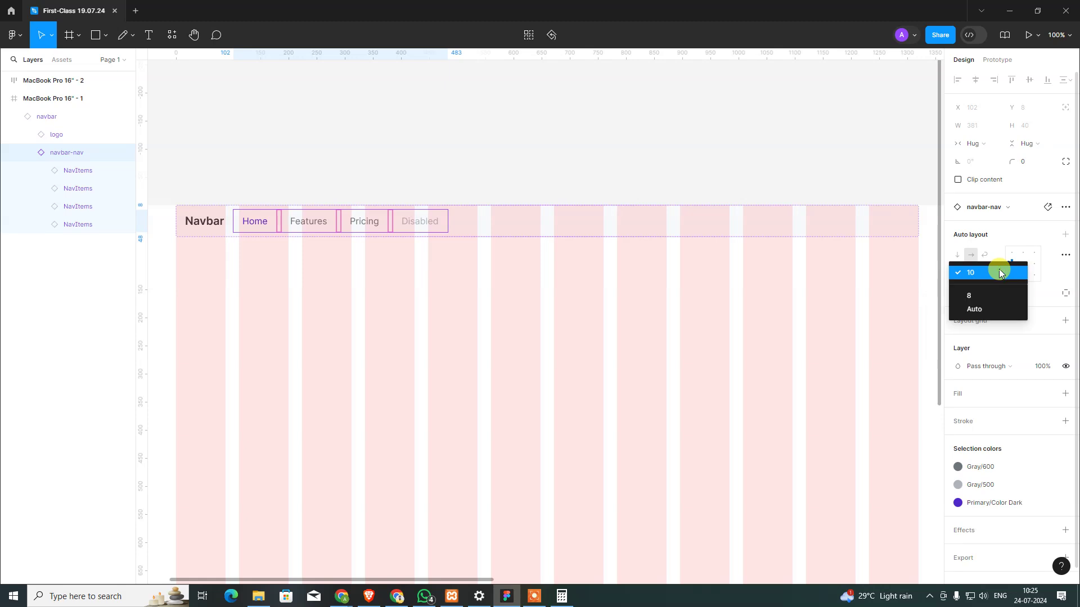
pyautogui.click(993, 311)
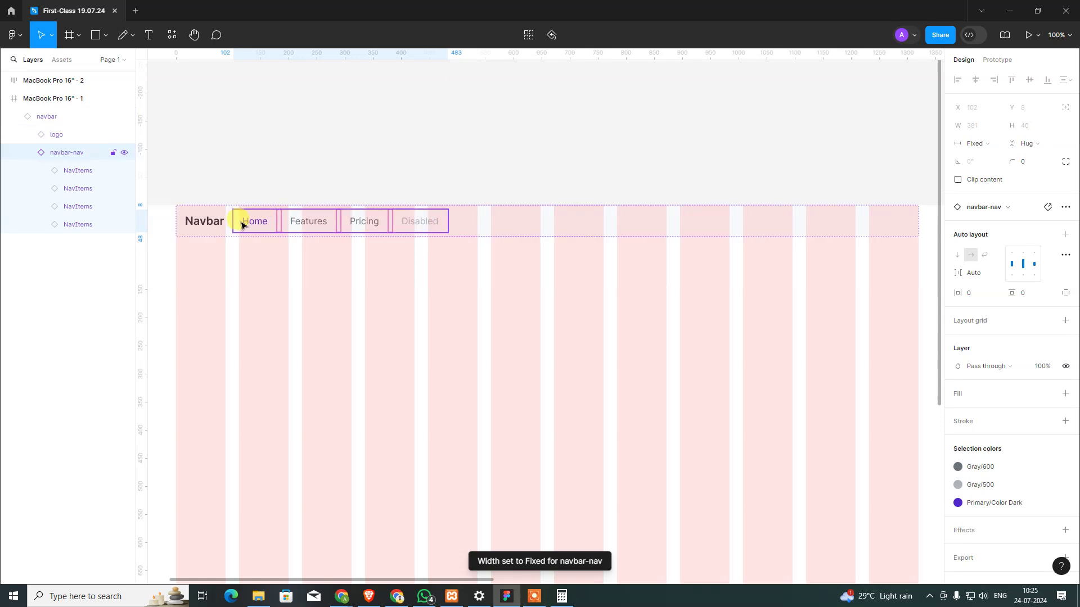
pyautogui.hotkey('ctrl', 'z')
pyautogui.hotkey('ctrl', 'z')
pyautogui.hotkey('ctrl', 'shift', 'z')
pyautogui.hotkey('ctrl', 'shift', 'z')
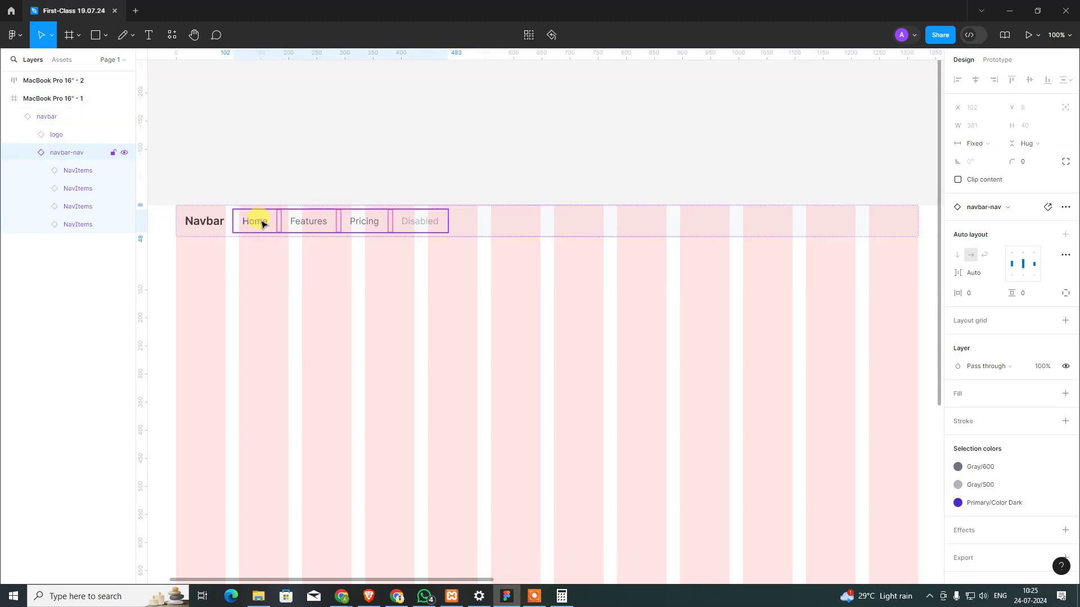
pyautogui.click(262, 224)
pyautogui.click(296, 272)
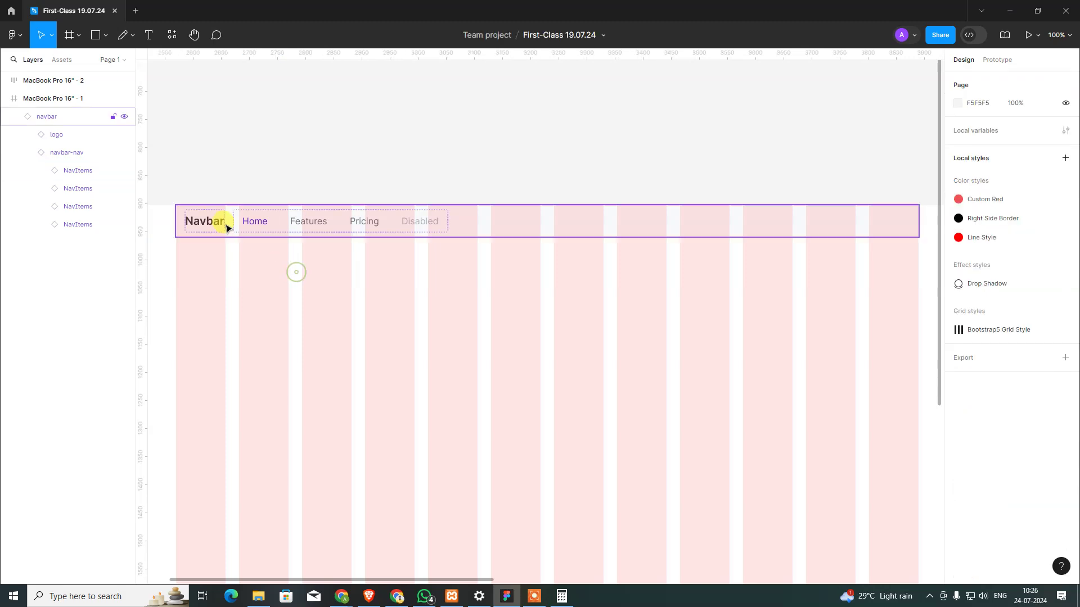
pyautogui.click(390, 229)
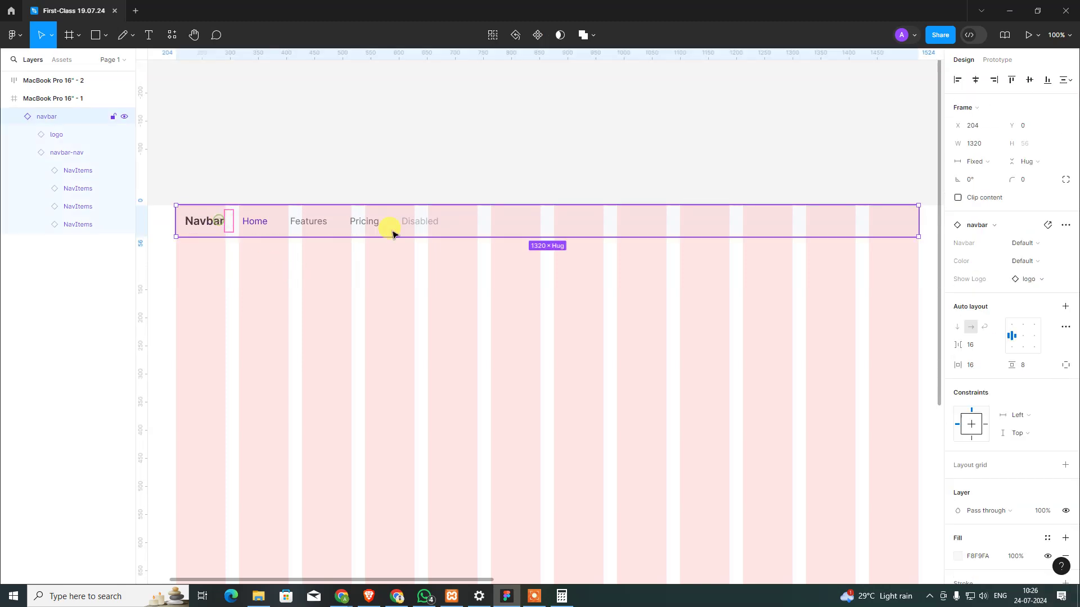
pyautogui.click(1065, 328)
pyautogui.click(1064, 329)
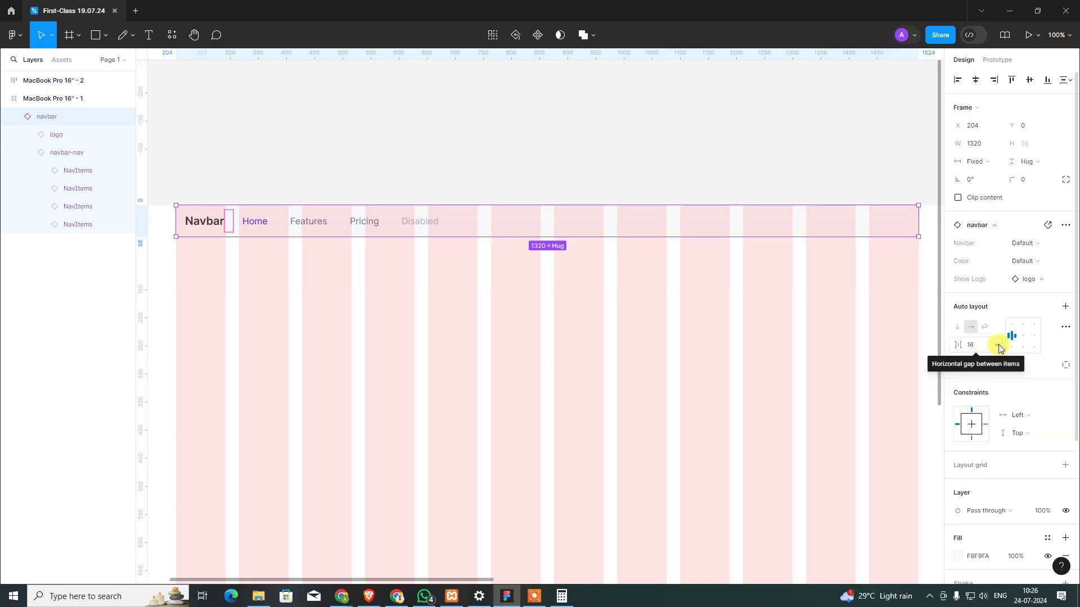
pyautogui.click(997, 346)
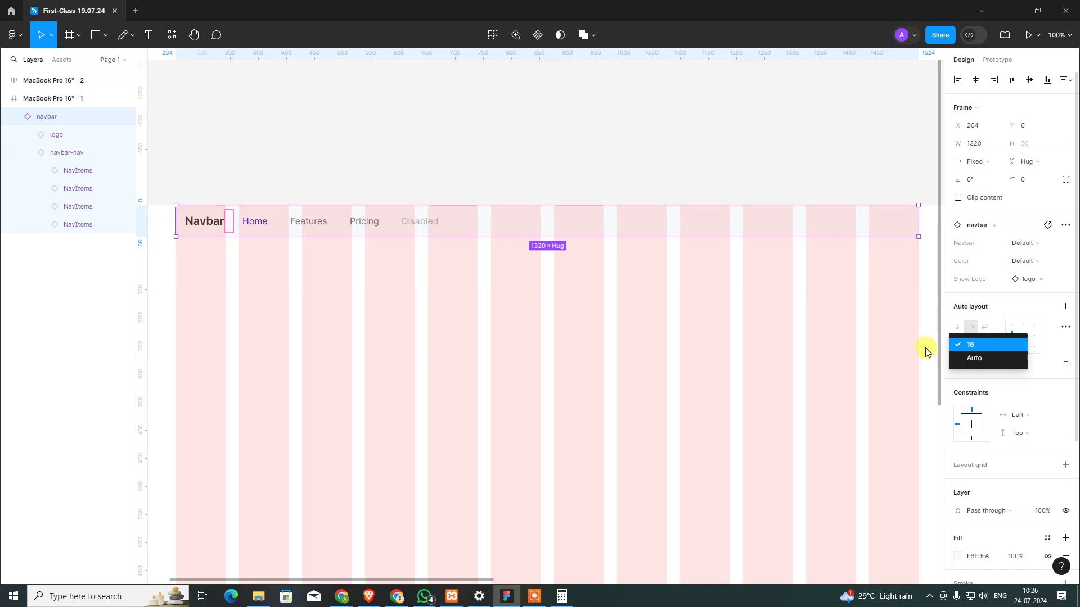
pyautogui.click(843, 350)
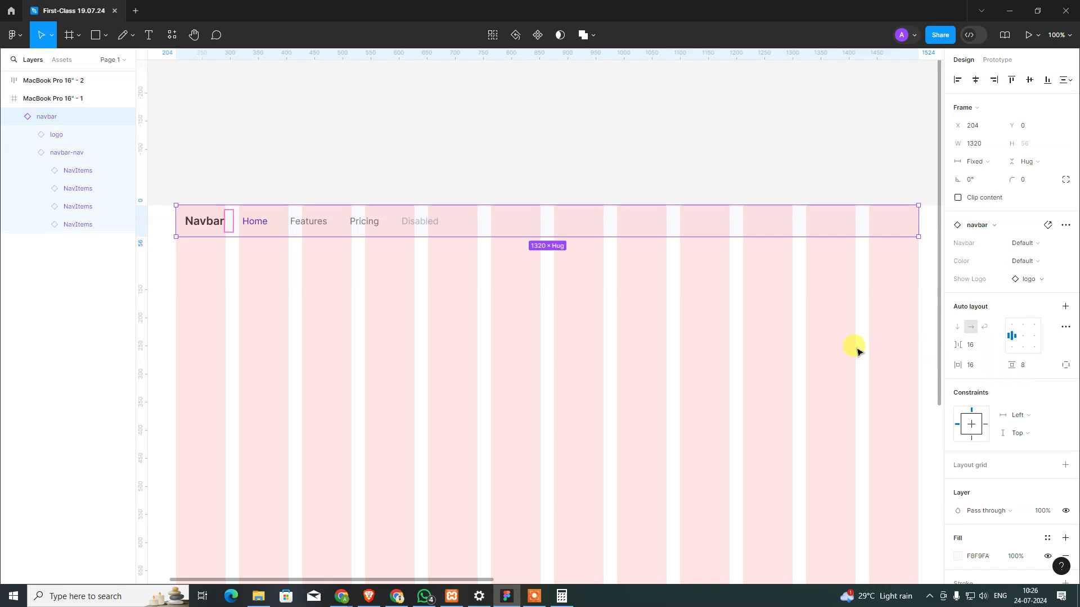
pyautogui.press('Escape')
pyautogui.press('Escape')
pyautogui.hotkey('ctrl', 'z')
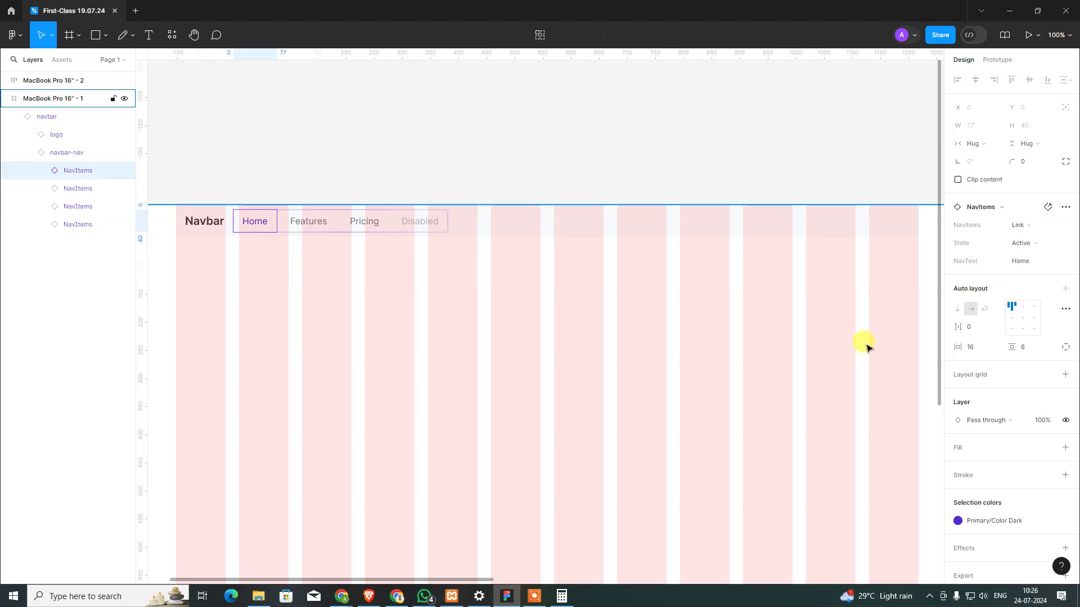
pyautogui.press('Escape')
pyautogui.press('Escape')
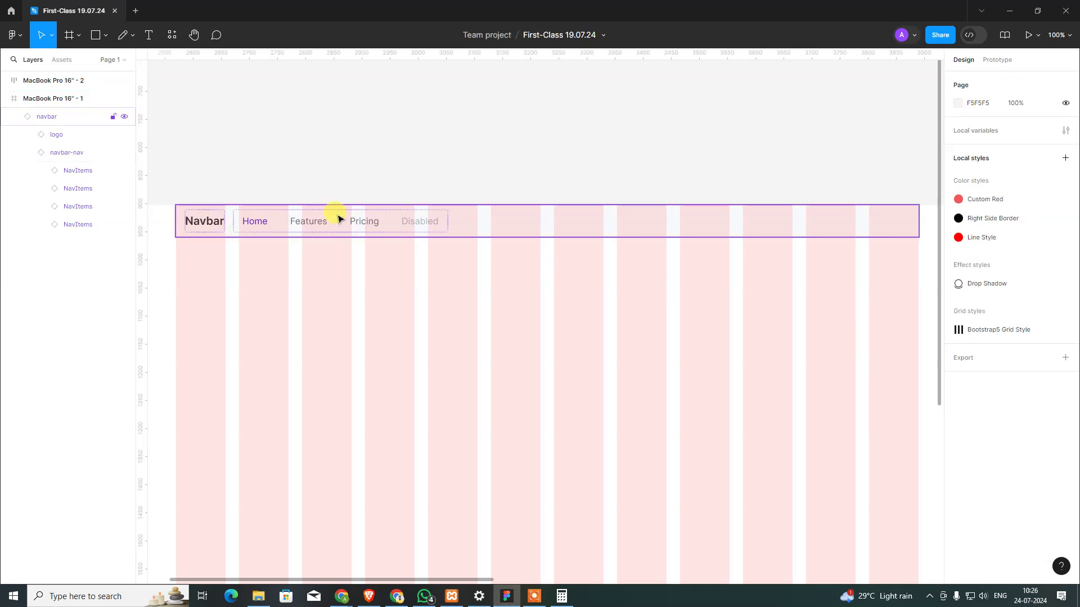
pyautogui.press('Escape')
pyautogui.doubleClick(338, 219)
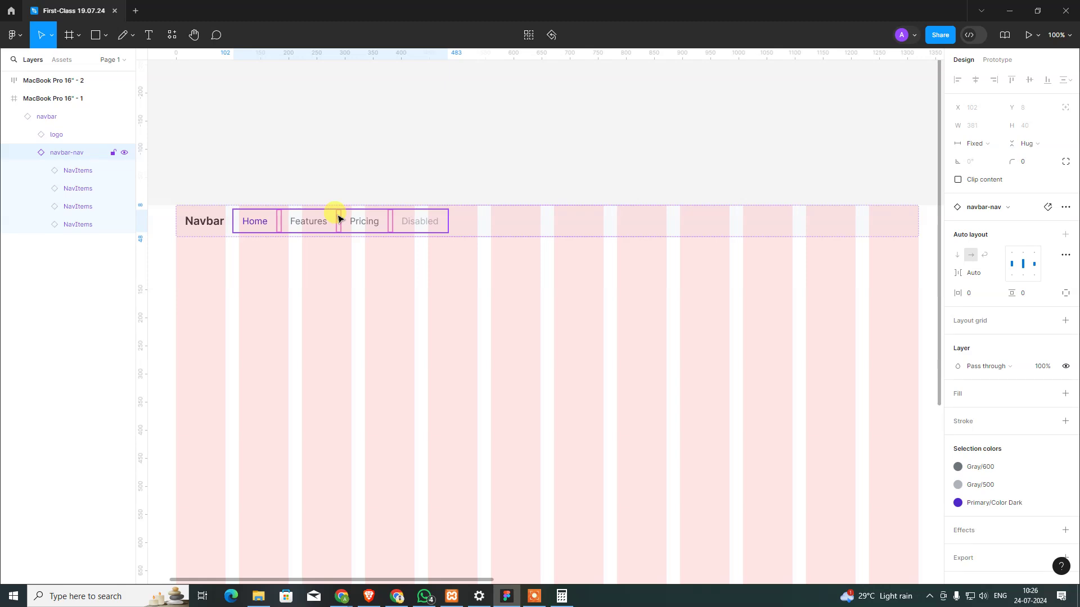
pyautogui.press('Escape')
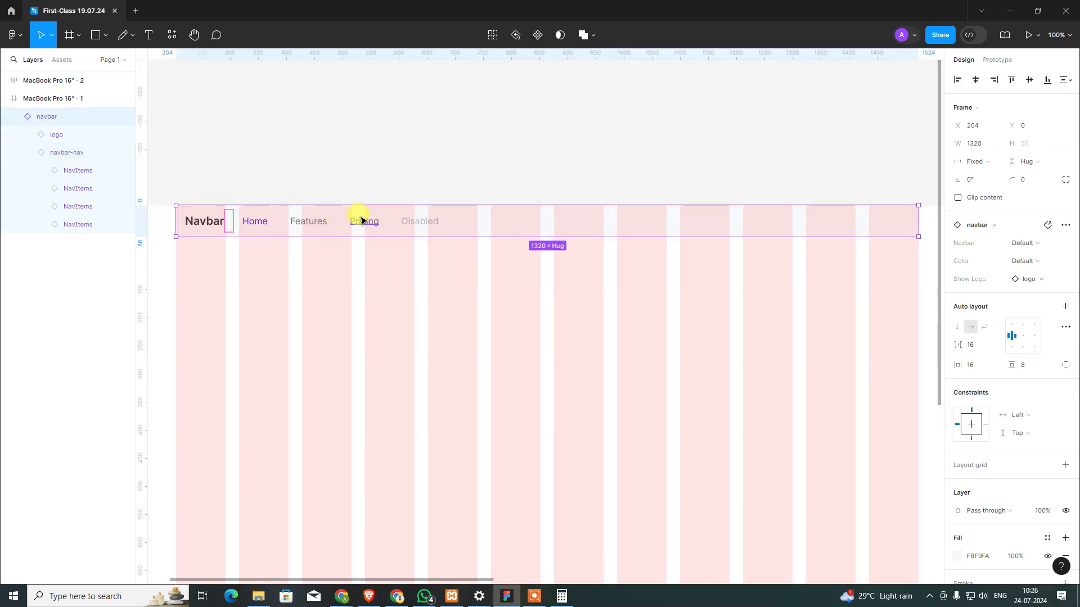
pyautogui.doubleClick(361, 220)
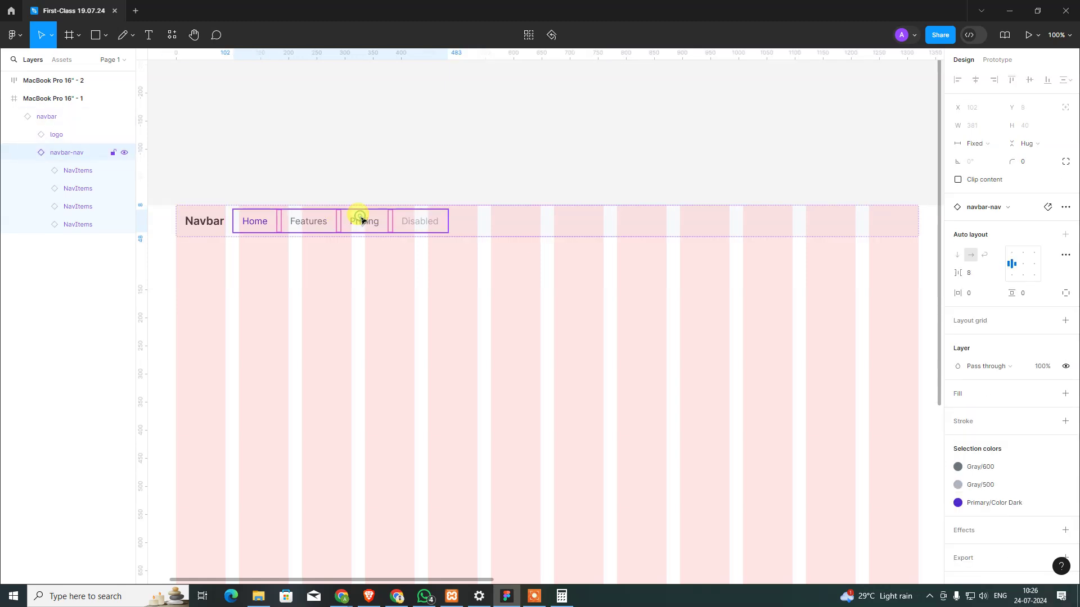
pyautogui.click(350, 246)
pyautogui.click(330, 222)
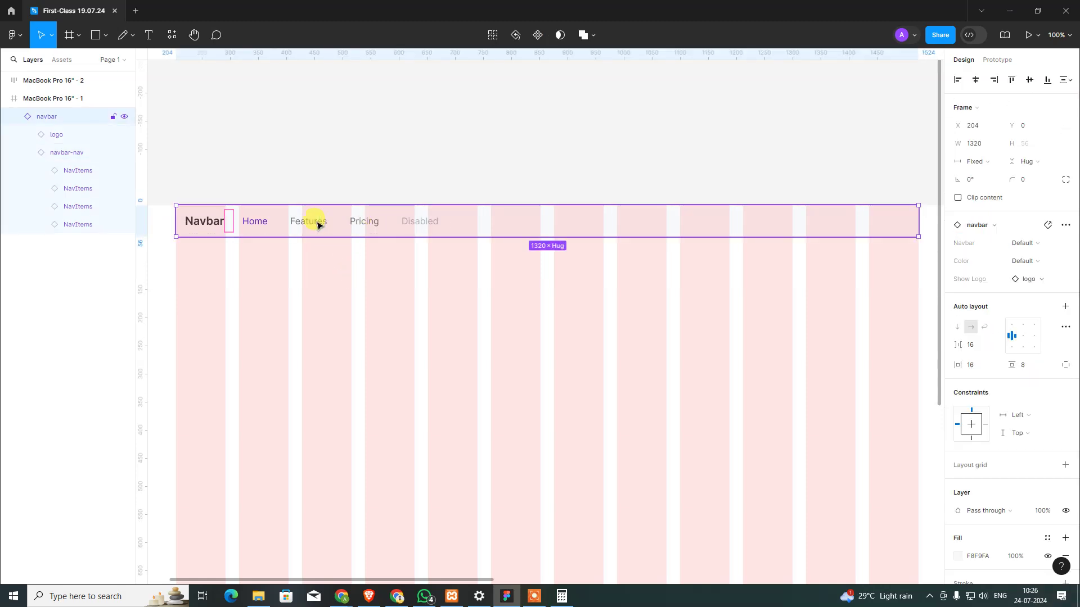
pyautogui.doubleClick(318, 225)
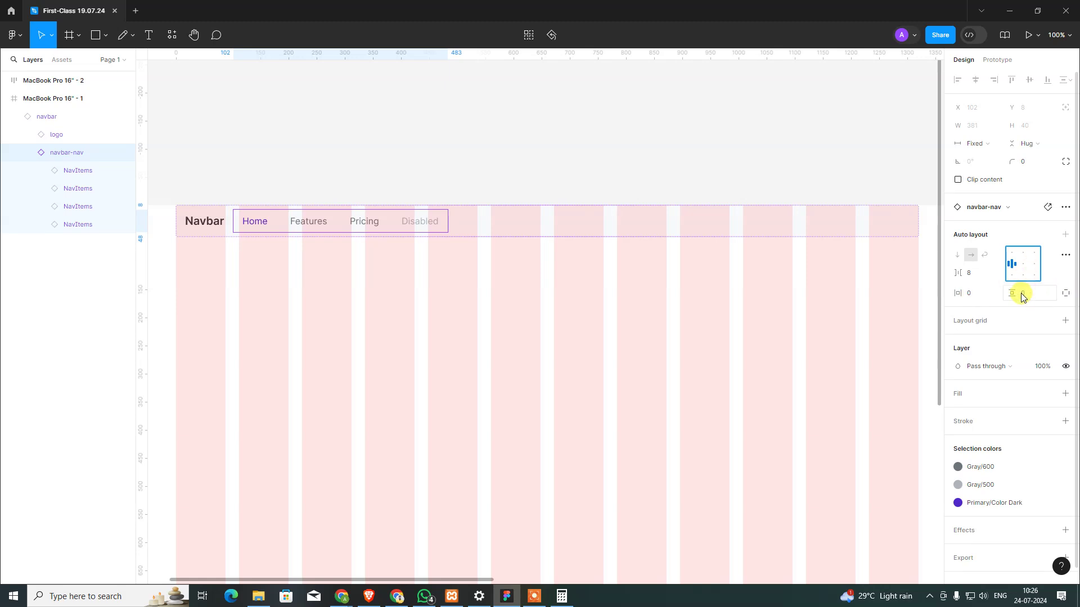
pyautogui.moveTo(973, 272)
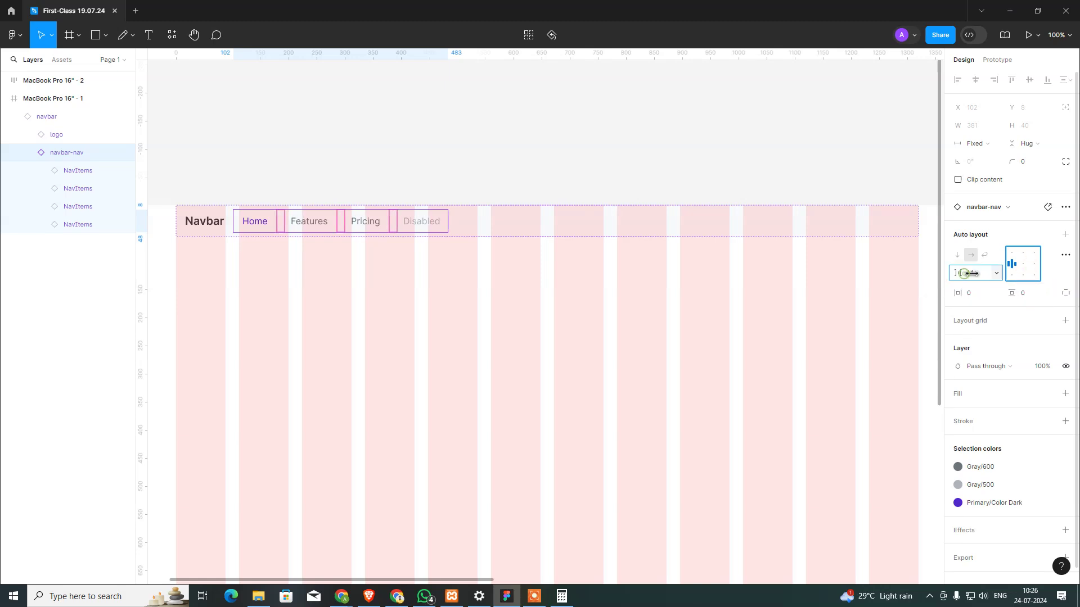
# - Try widening the nav link gap to 58, undo it, and select the whole navbar
pyautogui.moveTo(966, 272); pyautogui.dragTo(1021, 278)
pyautogui.click(963, 272)
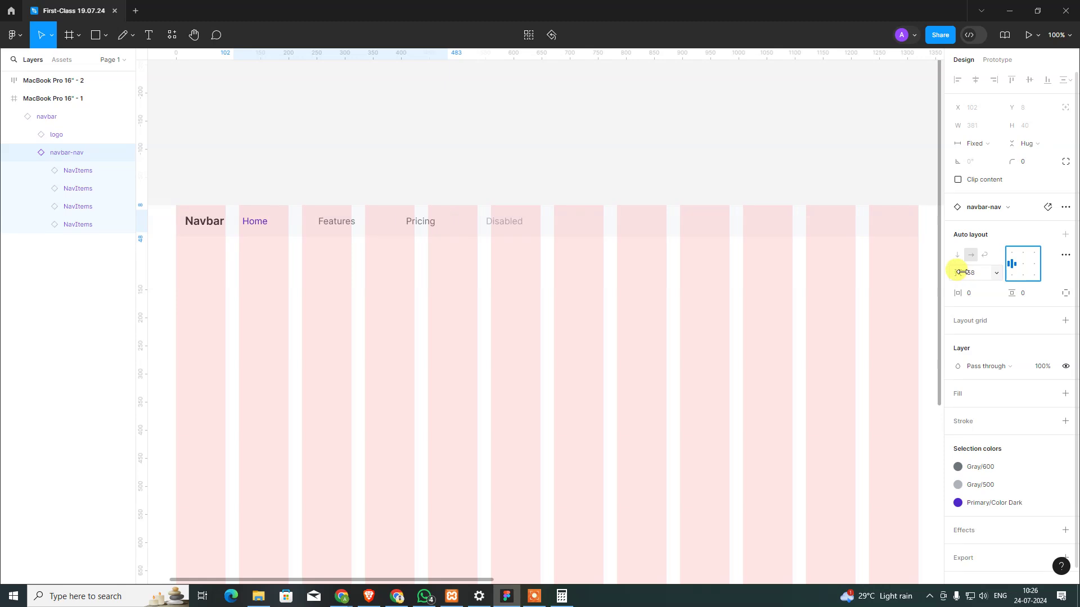
pyautogui.hotkey('ctrl', 'z')
pyautogui.click(624, 287)
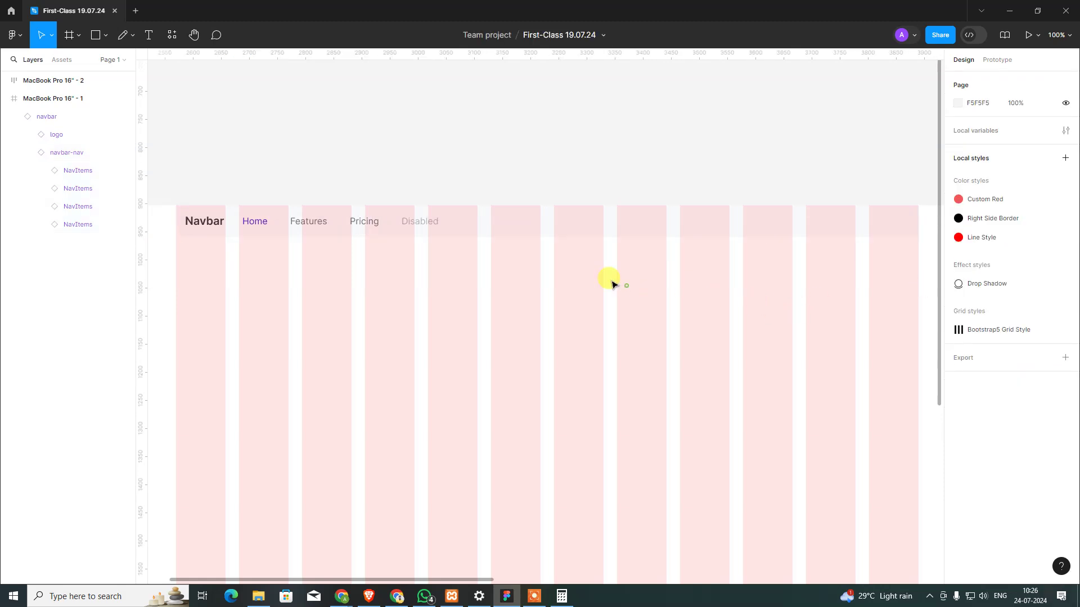
pyautogui.click(579, 216)
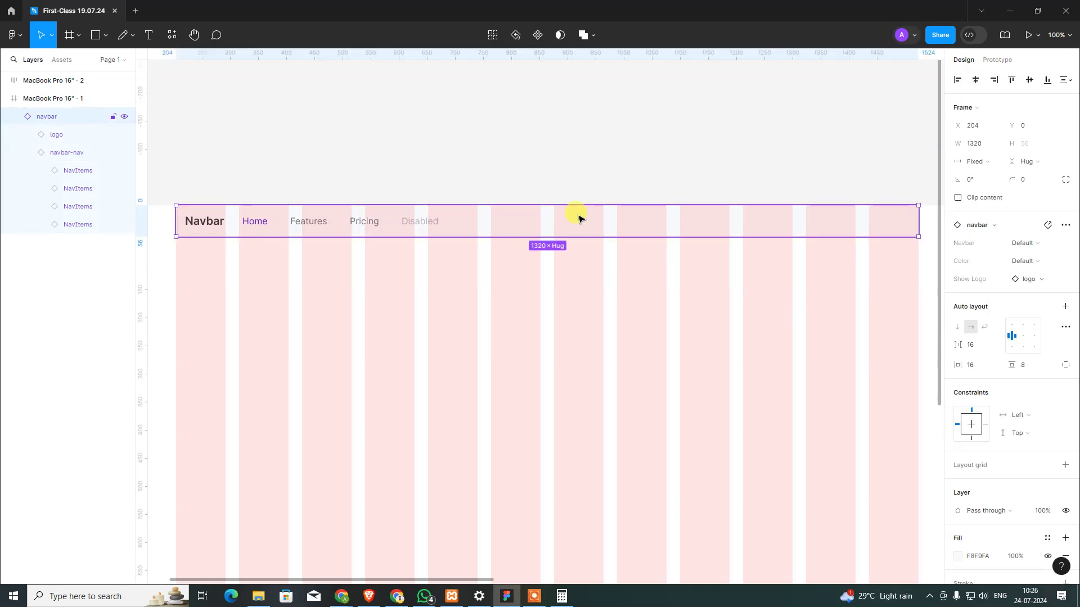
# - Compare the navbar's item spacing at Auto and 16, settling on Auto
pyautogui.click(996, 344)
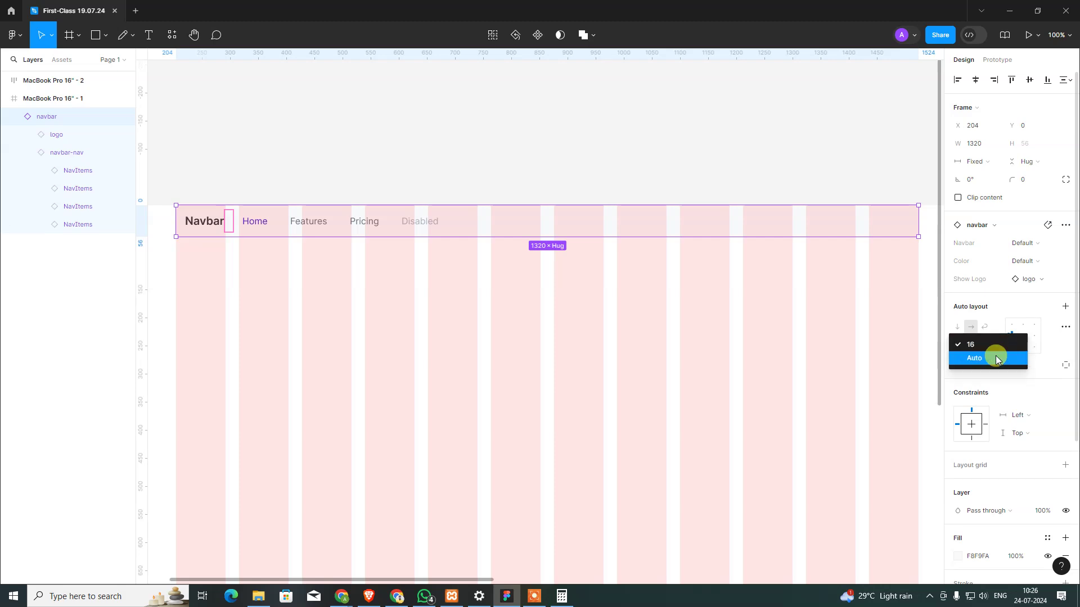
pyautogui.click(996, 358)
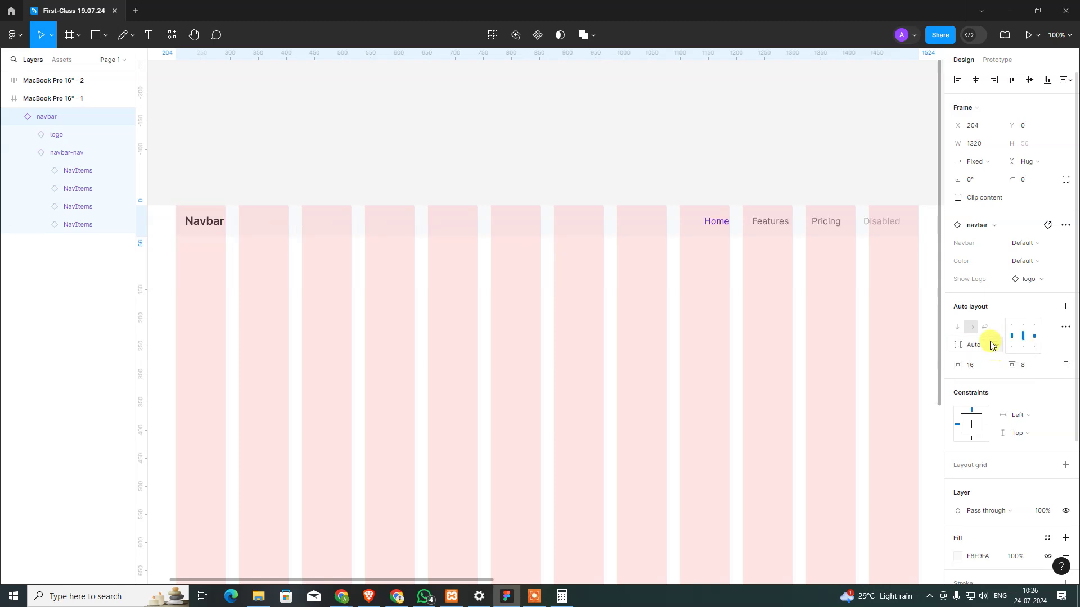
pyautogui.click(996, 349)
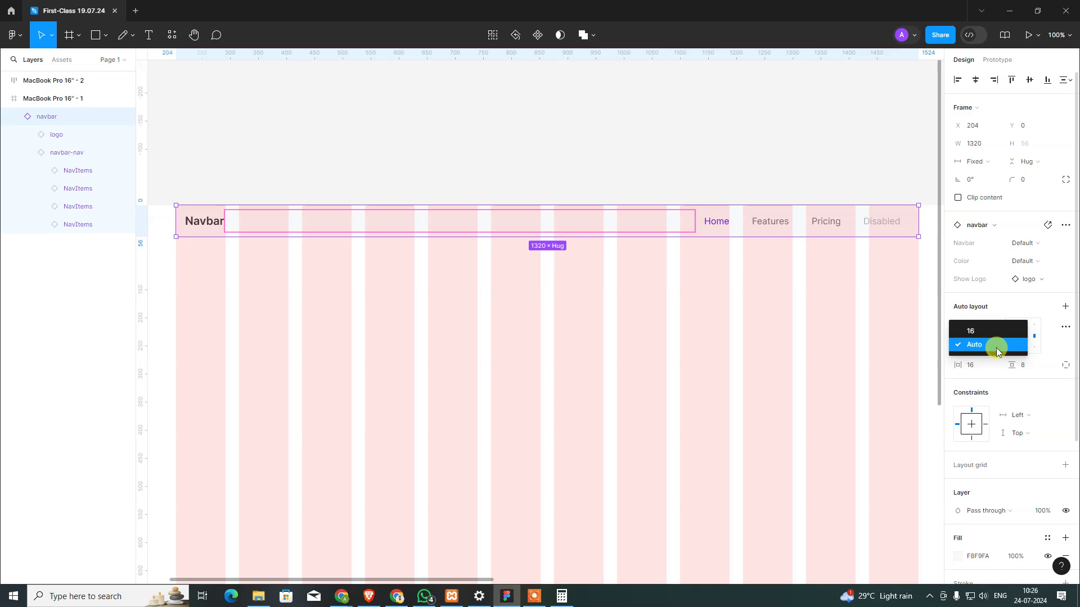
pyautogui.click(995, 331)
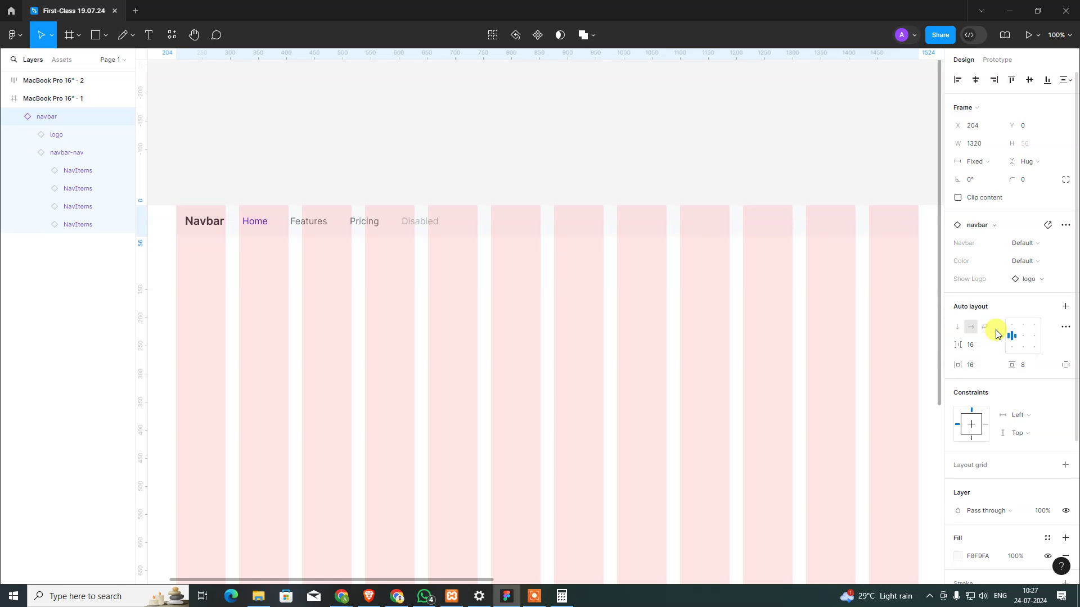
pyautogui.click(988, 345)
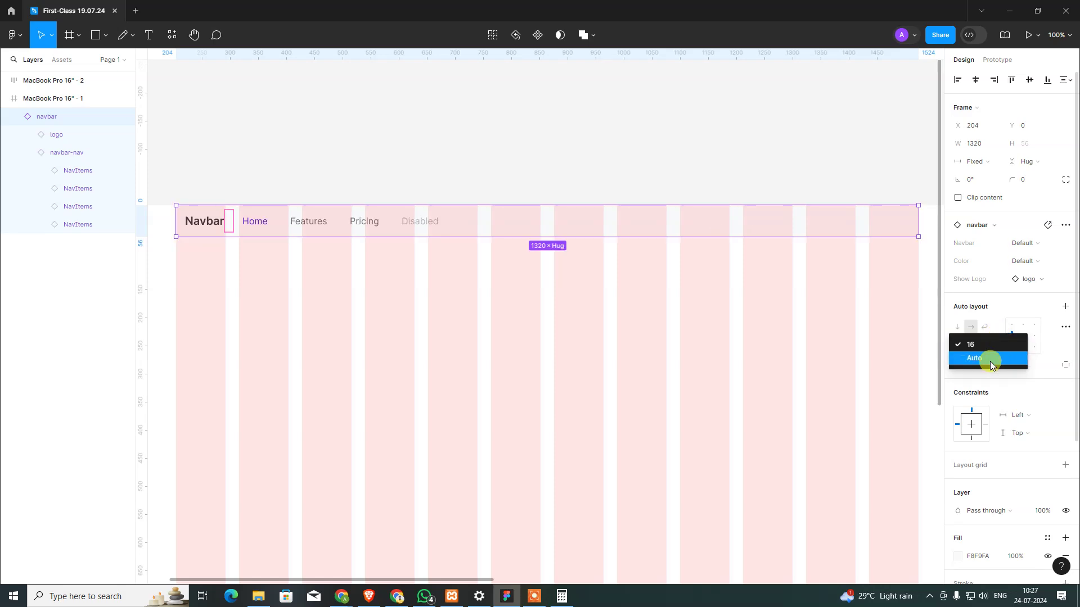
pyautogui.click(991, 359)
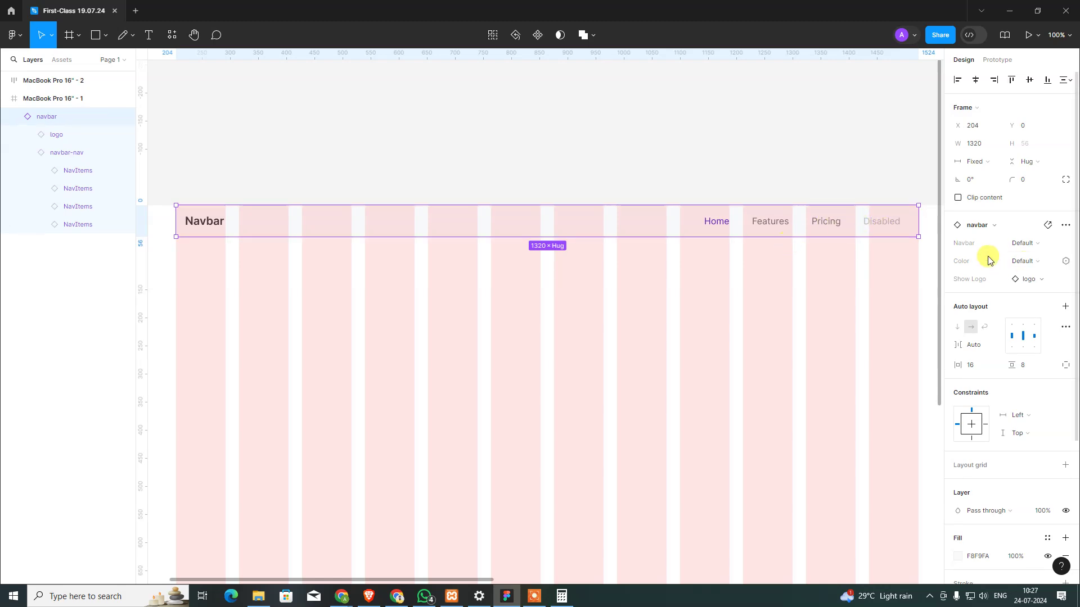
pyautogui.click(763, 290)
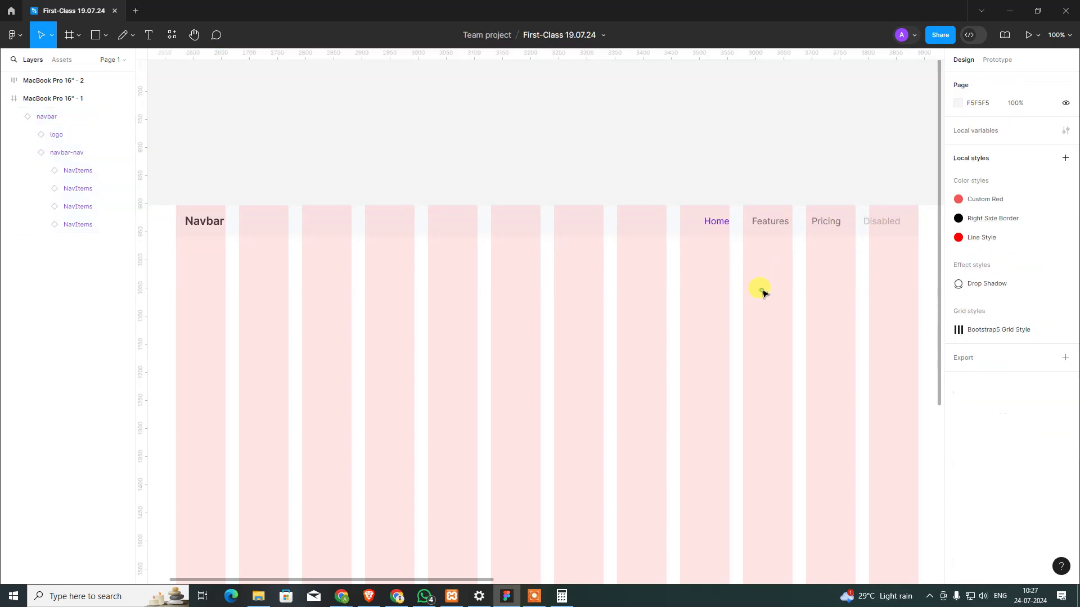
pyautogui.moveTo(535, 248); pyautogui.dragTo(615, 244)
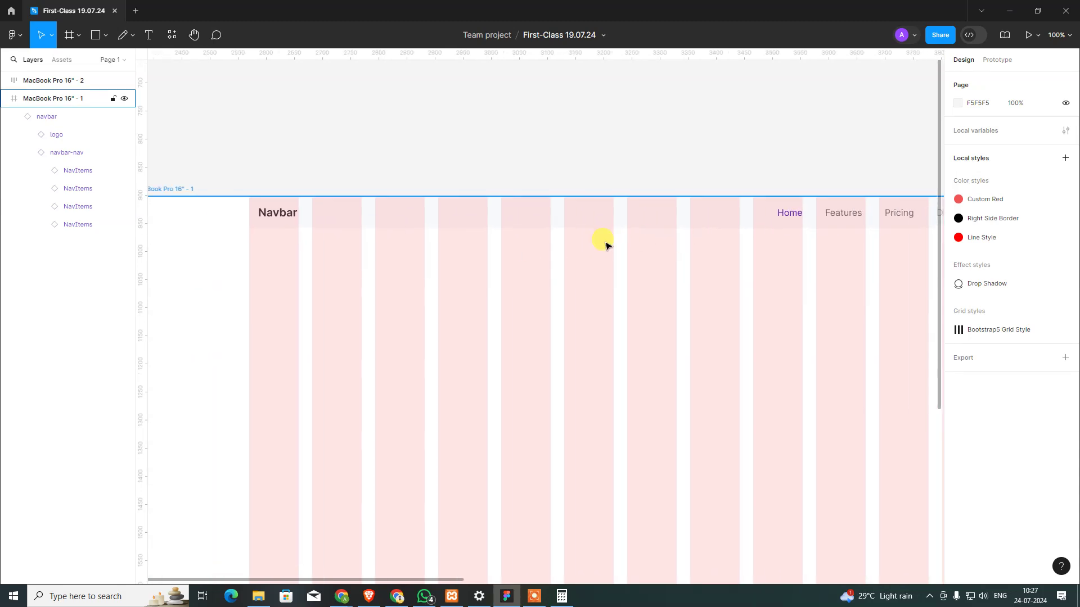
# - Zoom out and drill into the Home link's Nav Link text, then step back out
pyautogui.press('-')
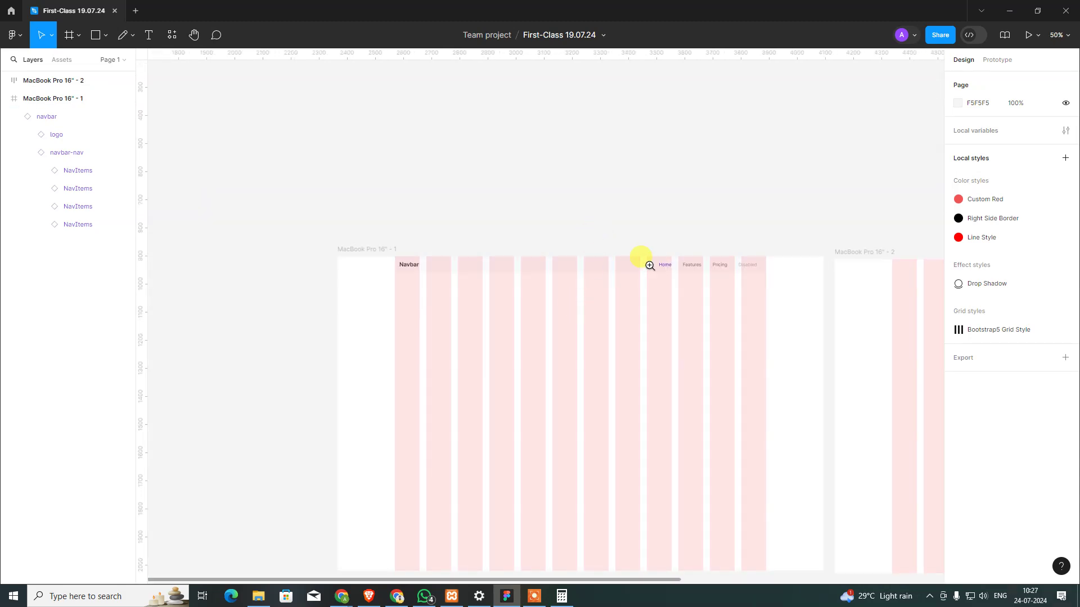
pyautogui.scroll(3, 645, 259)
pyautogui.scroll(2, 646, 259)
pyautogui.click(569, 270)
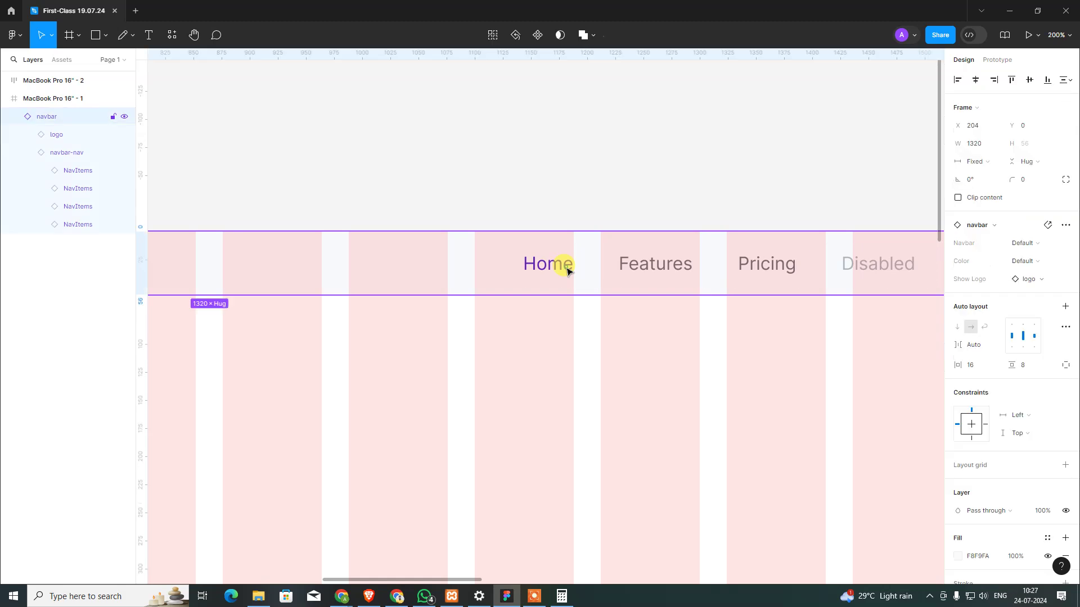
pyautogui.doubleClick(564, 269)
pyautogui.doubleClick(561, 270)
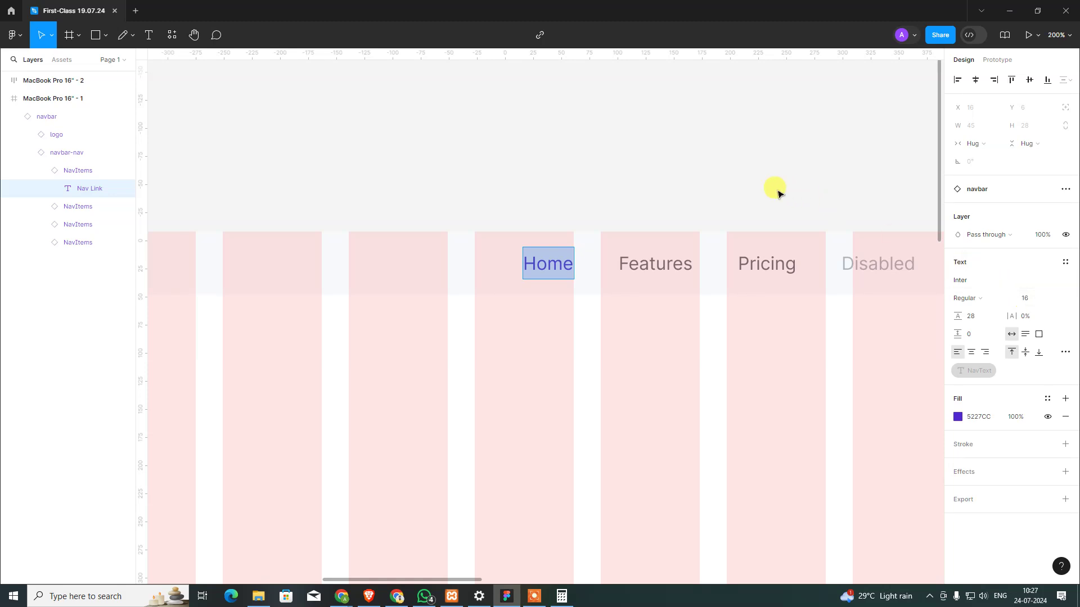
pyautogui.press('Escape')
pyautogui.click(712, 220)
pyautogui.hscroll(-3, 715, 337)
# - Undo back to the 1116-wide navbar with 16 spacing and links beside the logo
pyautogui.hotkey('ctrl', 'z')
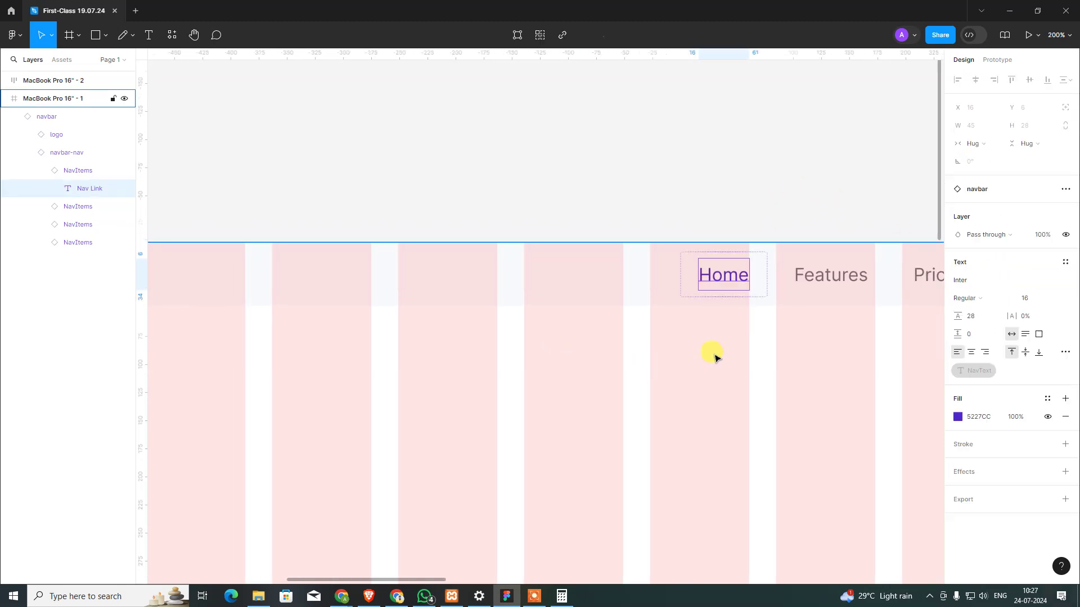
pyautogui.hotkey('ctrl', 'z')
pyautogui.hotkey('ctrl', 'z')
pyautogui.hotkey('ctrl', 'z')
pyautogui.hotkey('ctrl', 'z')
pyautogui.hotkey('ctrl', 'z')
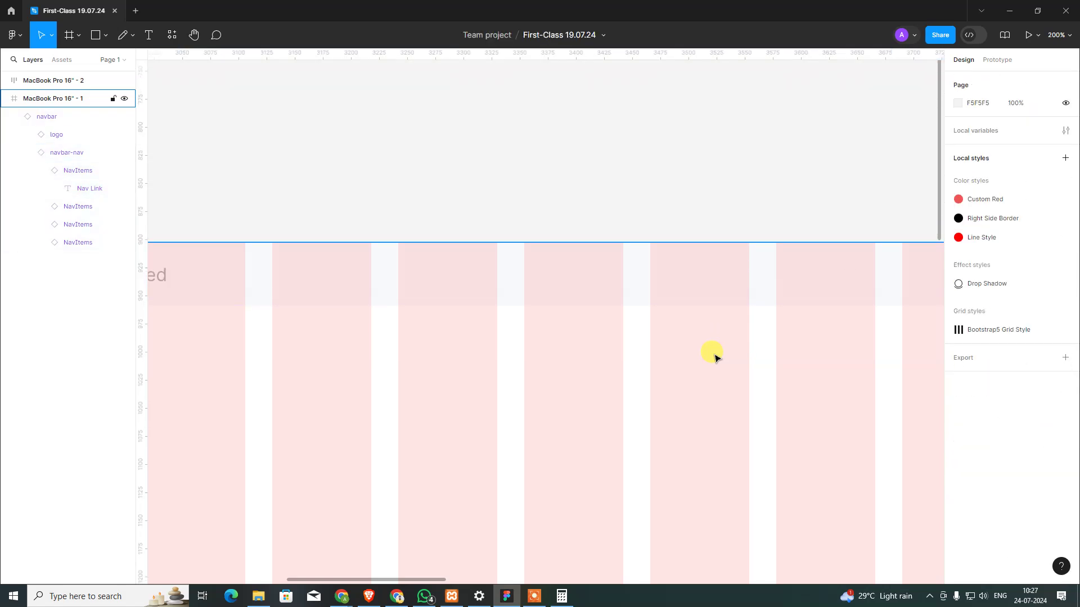
pyautogui.hotkey('ctrl', 'z')
pyautogui.hotkey('ctrl', 'z')
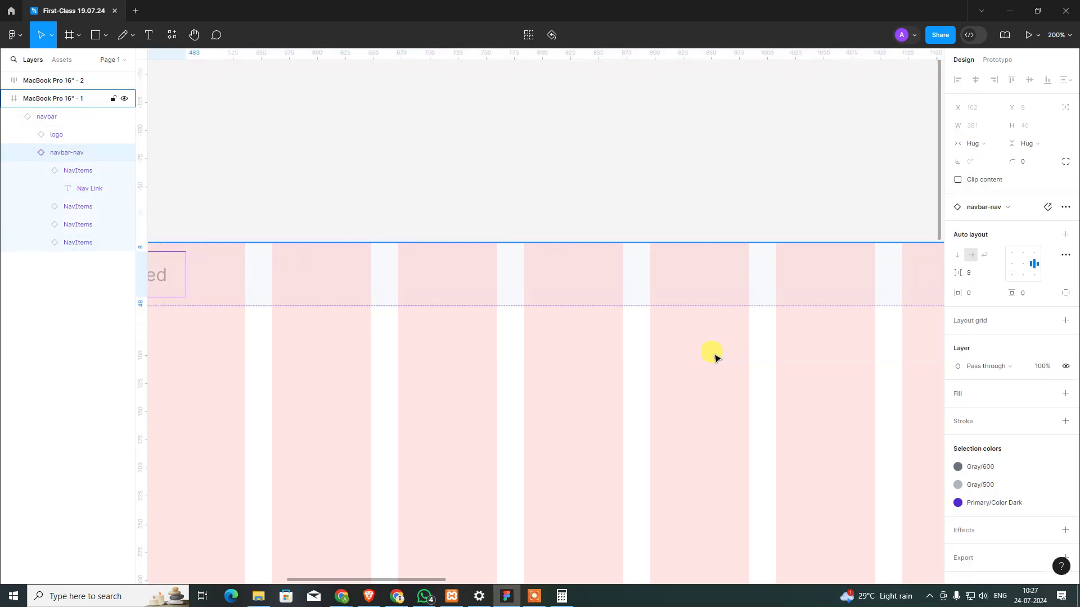
pyautogui.hotkey('ctrl', 'z')
pyautogui.hotkey('ctrl', 'z')
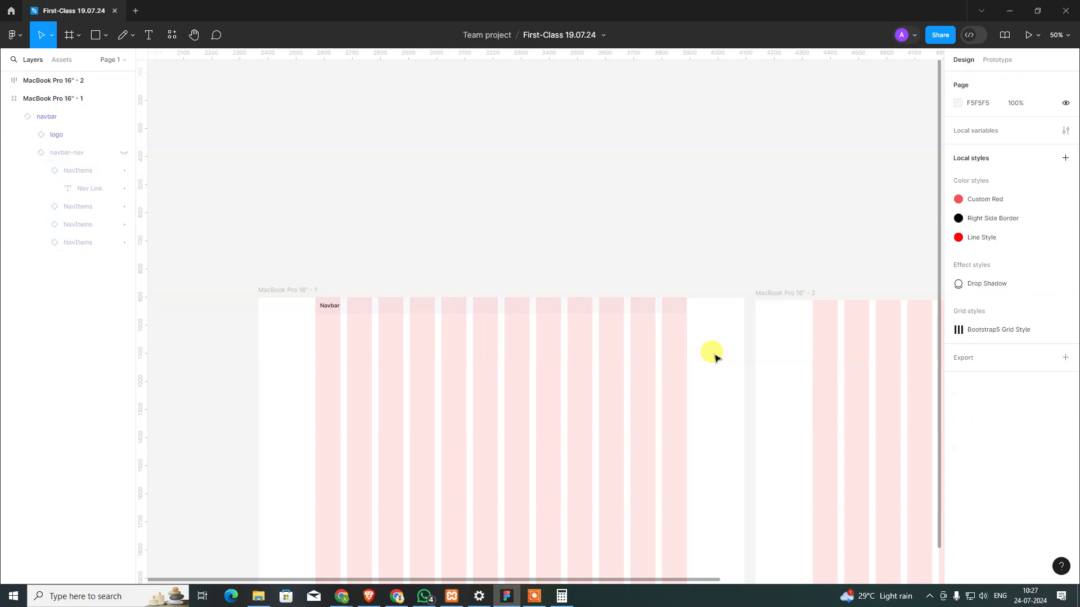
pyautogui.hotkey('ctrl', 'z')
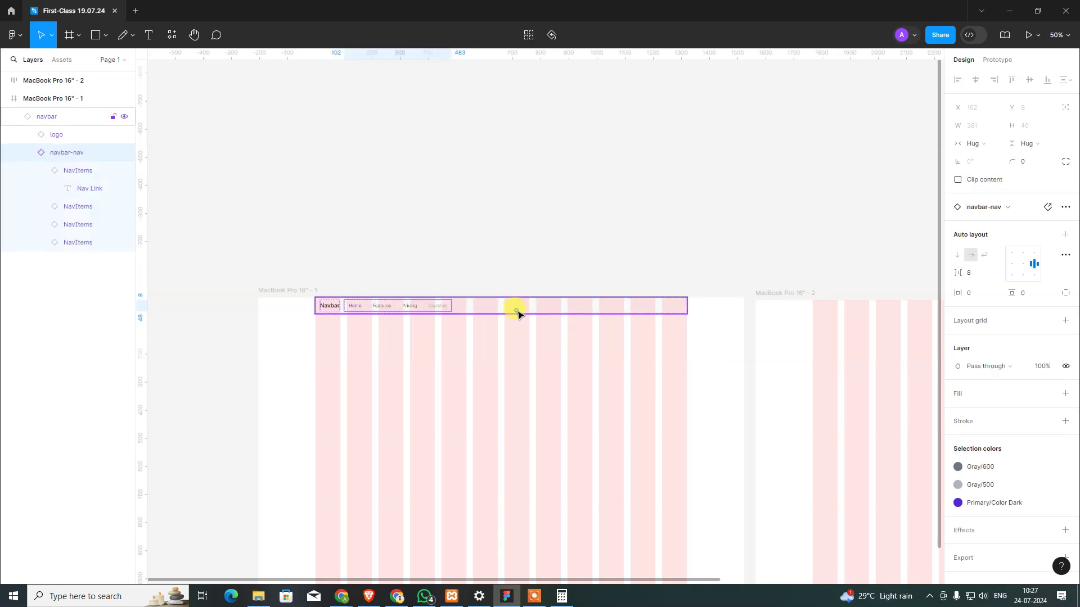
pyautogui.hotkey('ctrl', 'z')
pyautogui.hotkey('ctrl', 'z')
pyautogui.hotkey('ctrl', 'shift', 'z')
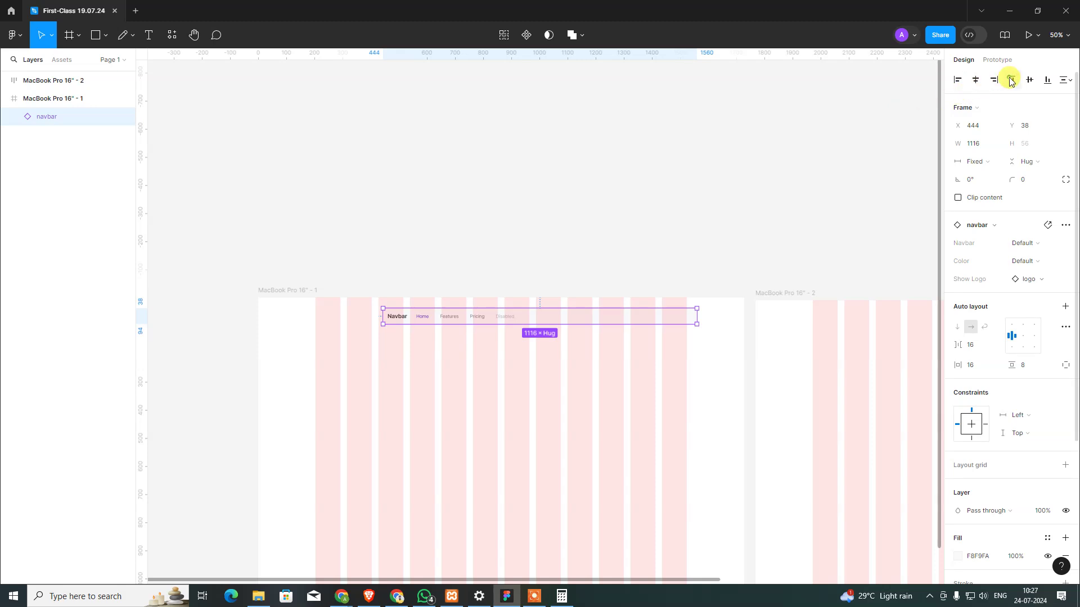
# - Align the navbar to the frame's top-left, move it to X 204 and widen it to 1320
pyautogui.click(1011, 79)
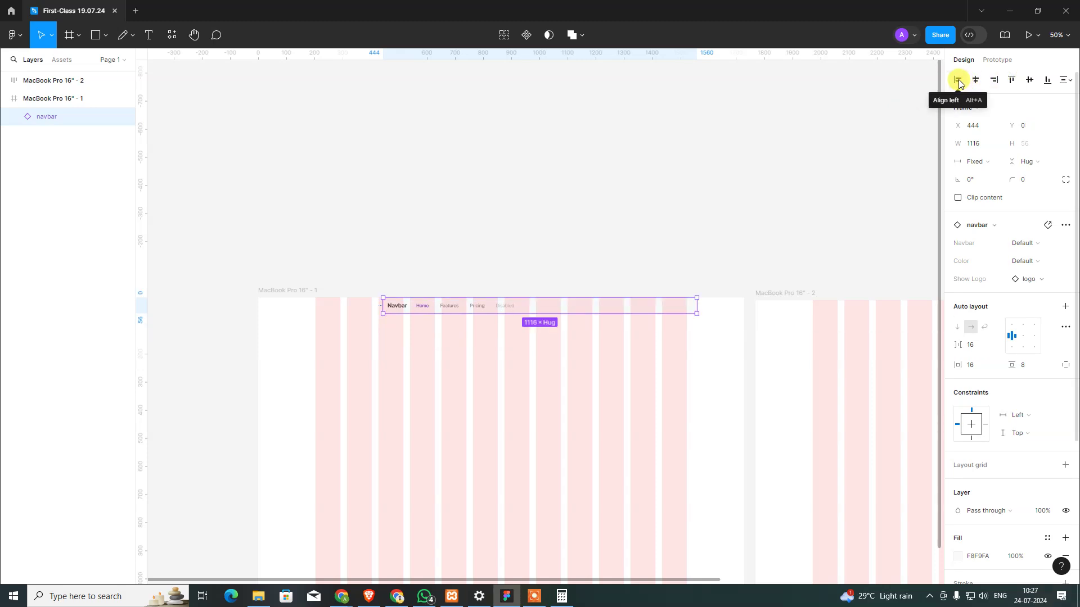
pyautogui.click(958, 81)
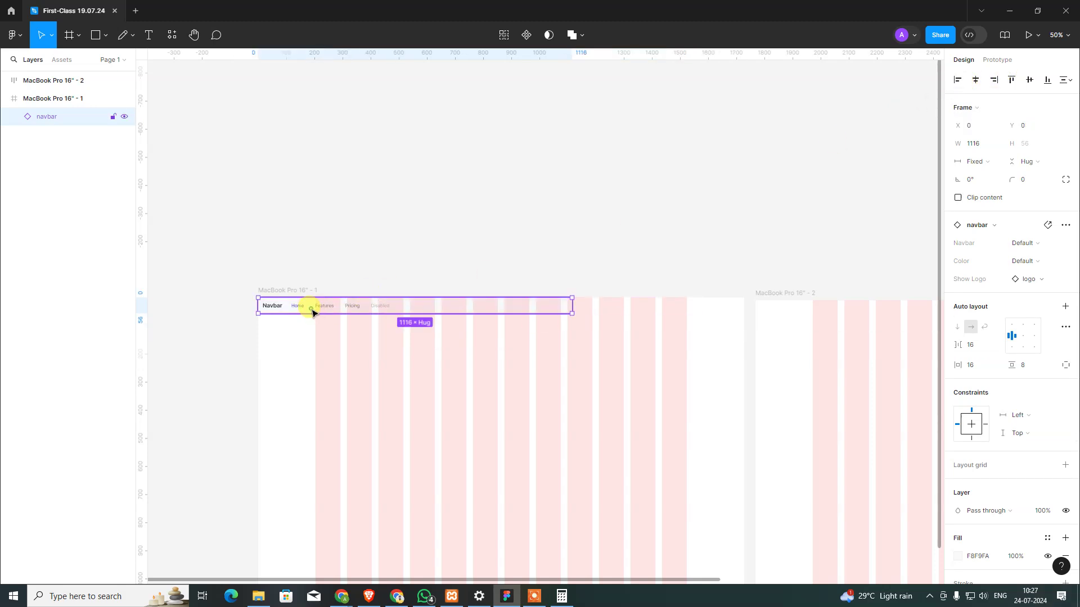
pyautogui.moveTo(313, 312); pyautogui.dragTo(370, 312)
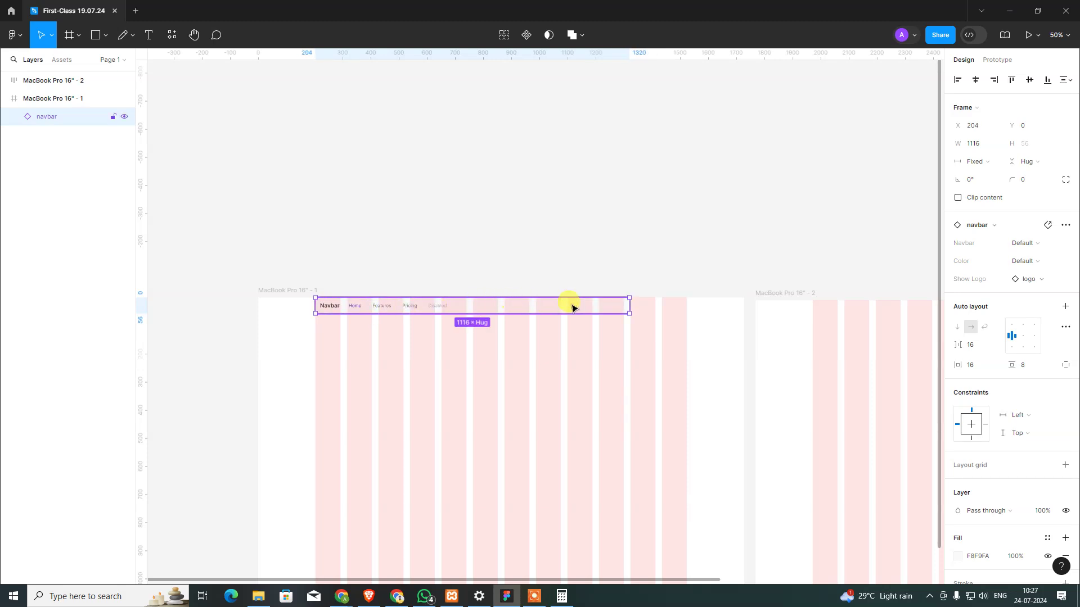
pyautogui.moveTo(629, 307); pyautogui.dragTo(686, 312)
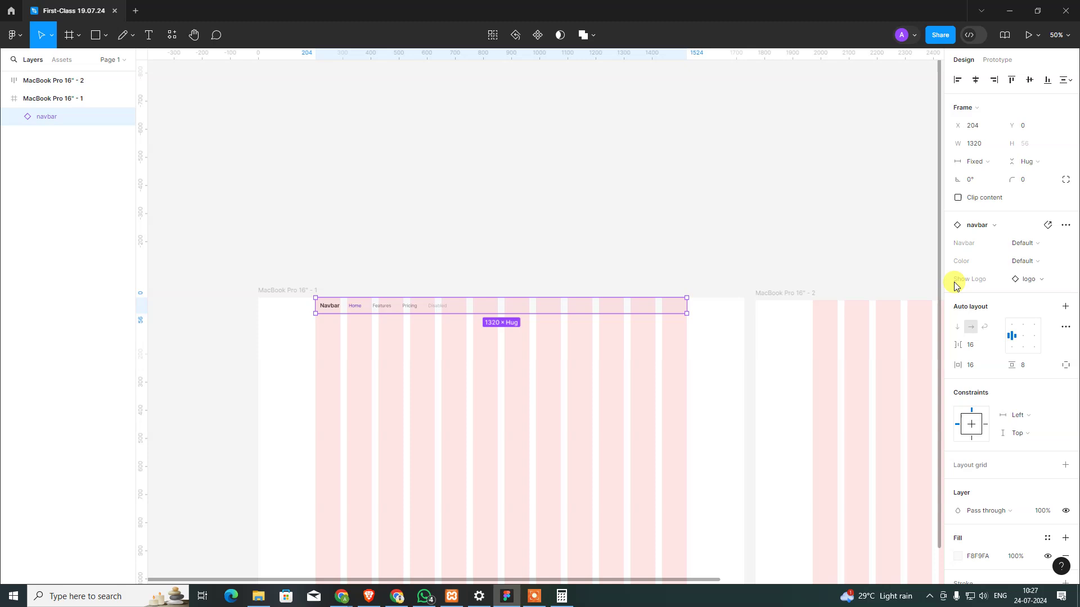
# - Set the navbar's spacing to Auto so the links move right, then check the result
pyautogui.click(976, 353)
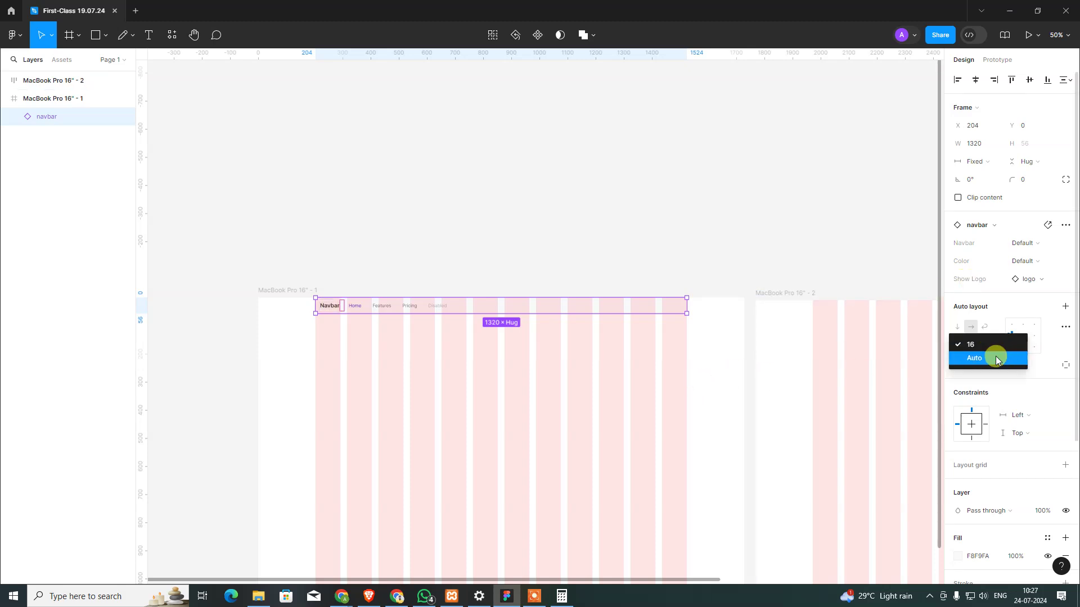
pyautogui.click(999, 352)
pyautogui.click(733, 378)
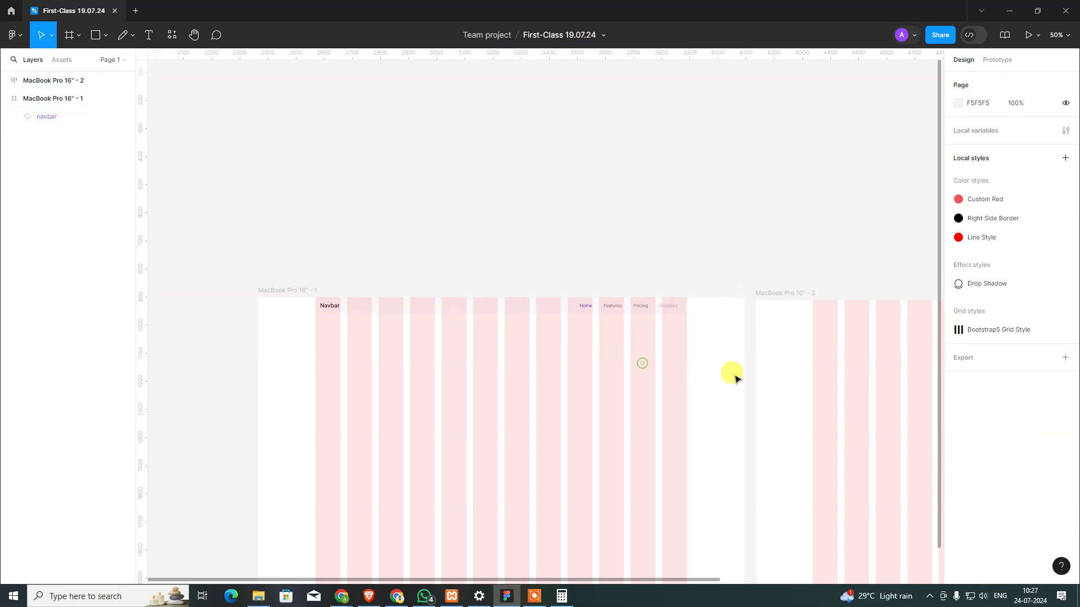
pyautogui.scroll(5, 537, 301)
pyautogui.moveTo(537, 301); pyautogui.dragTo(739, 296)
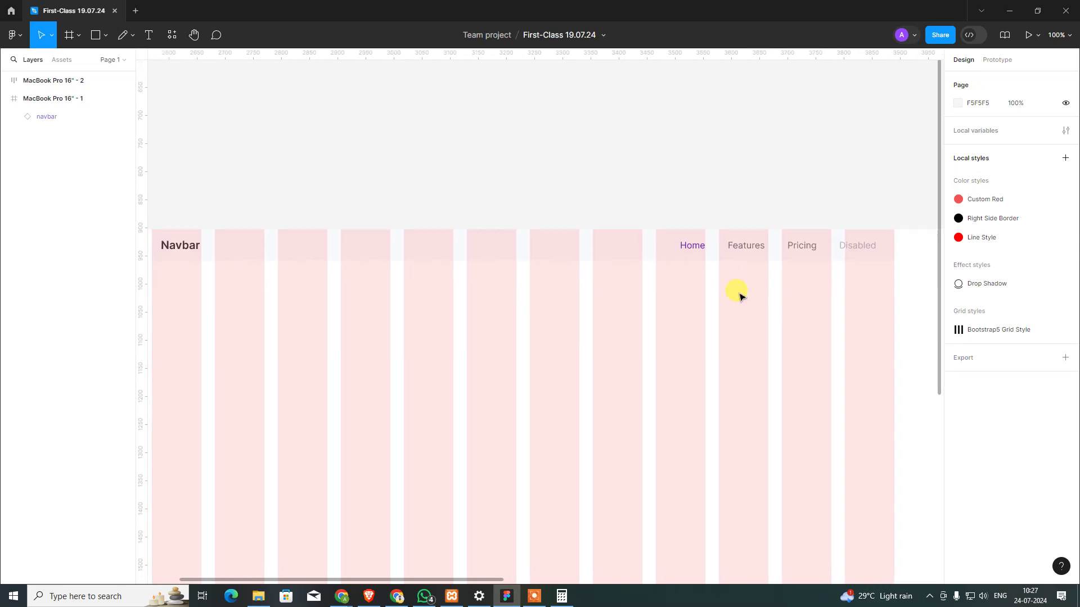
pyautogui.click(599, 242)
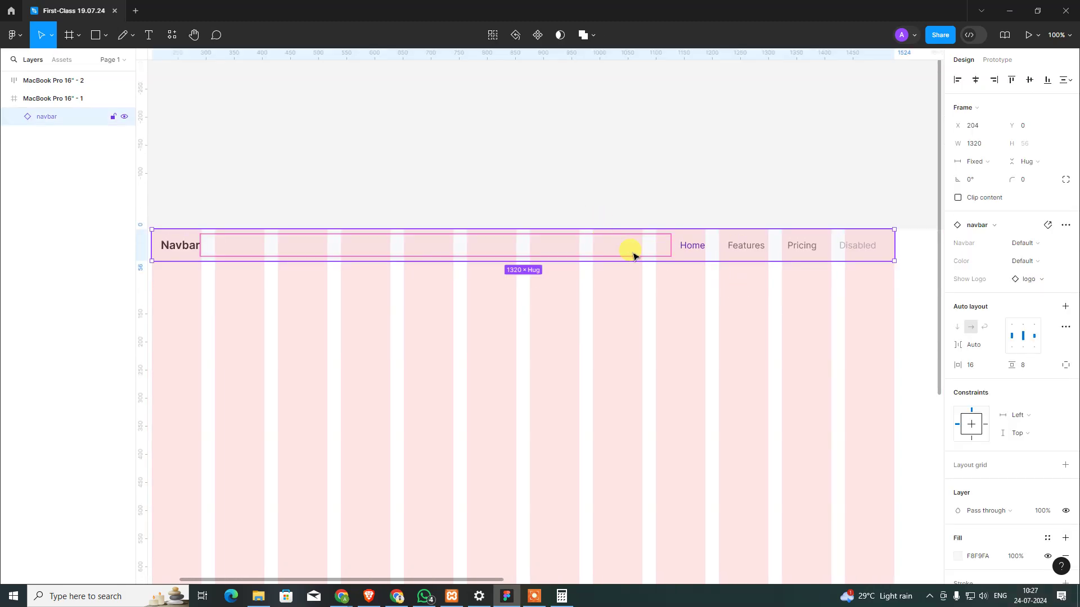
pyautogui.click(596, 367)
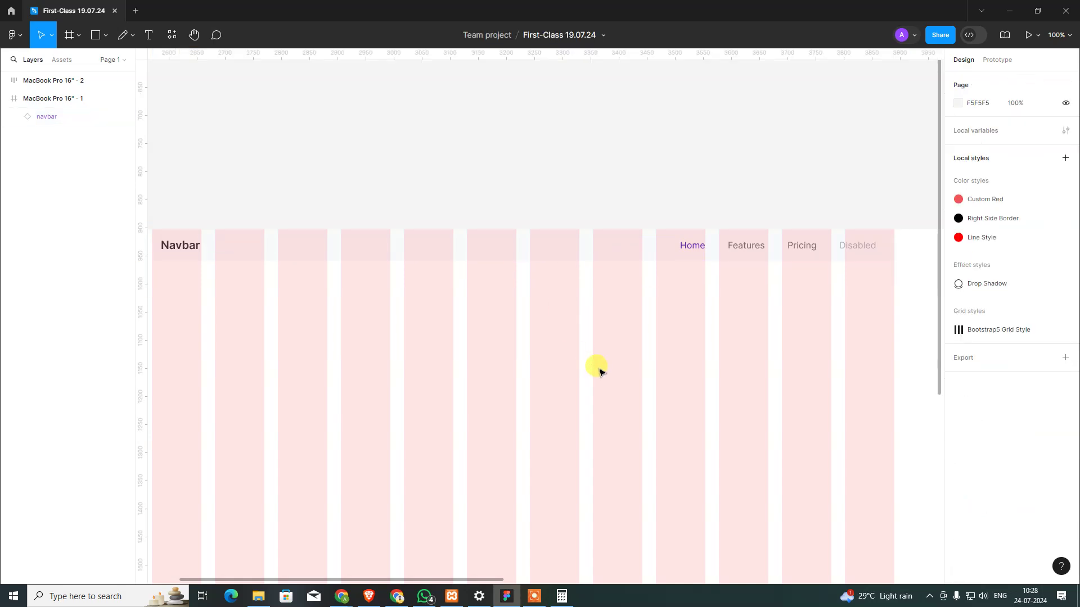
pyautogui.press('-')
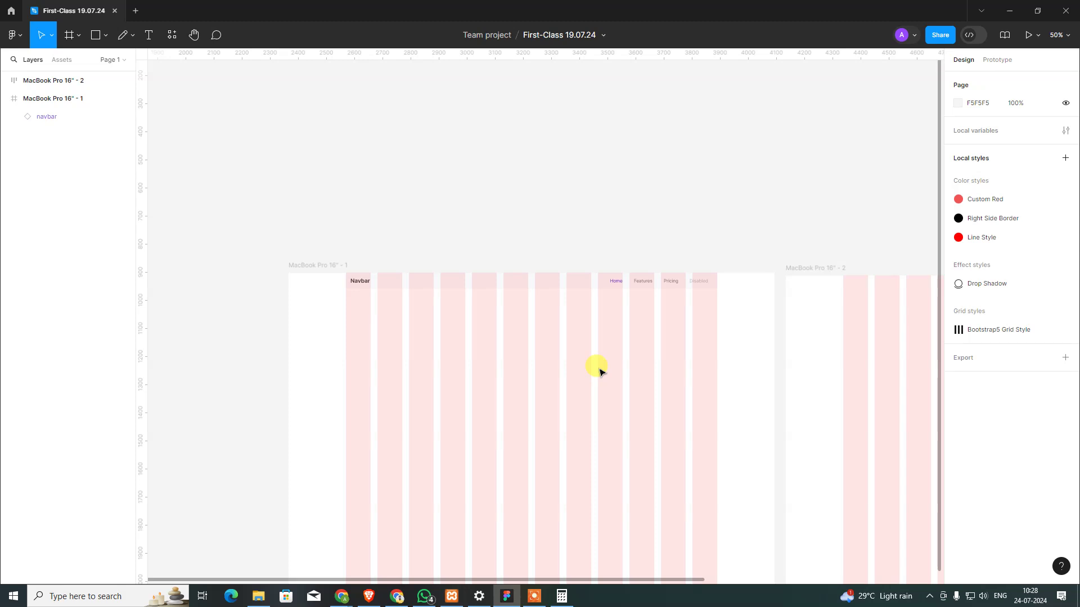